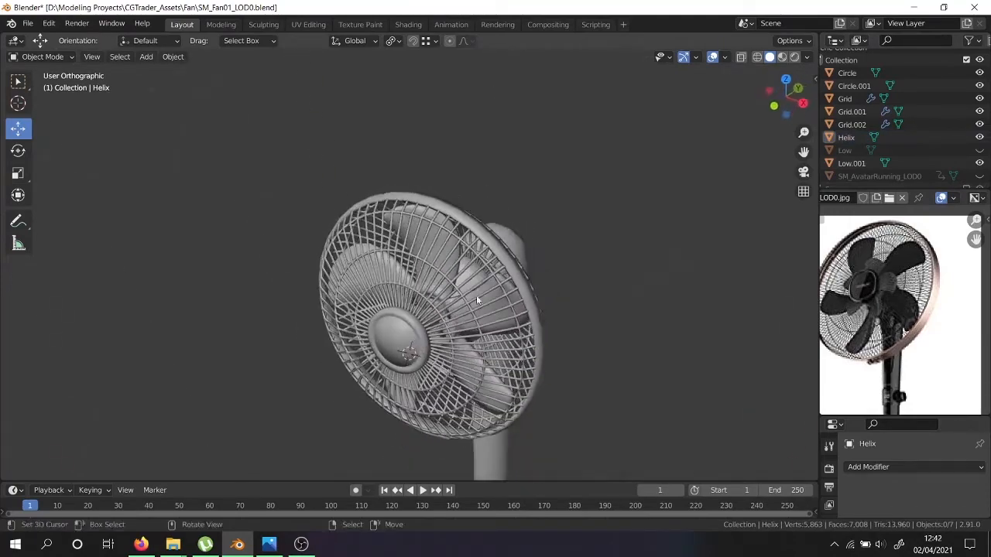
# Open the motor housing Low.001 for mesh editing and add one centred loop cut around its front face behind the blades.
pyautogui.scroll(4, 472, 277)
pyautogui.click(471, 282)
pyautogui.click(472, 289)
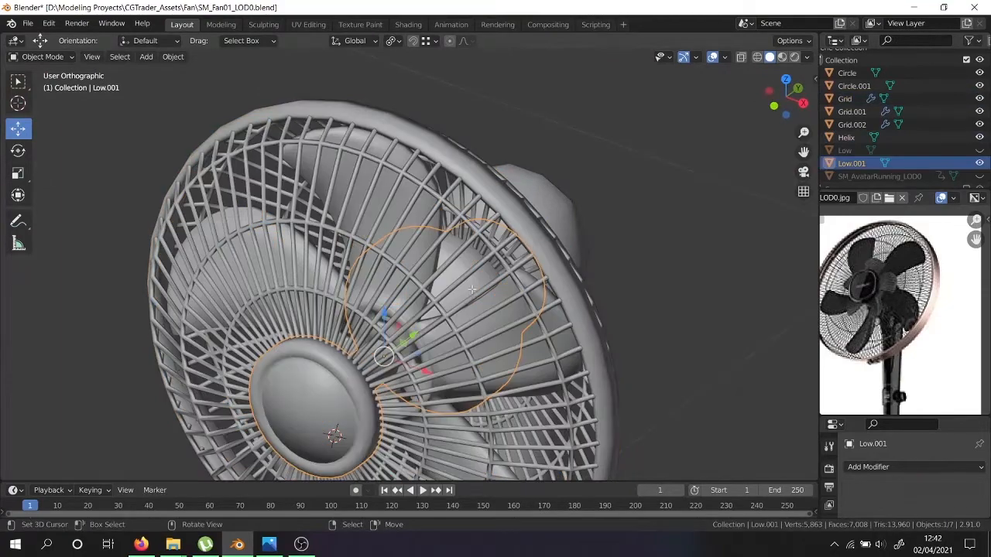
pyautogui.press('Tab')
pyautogui.scroll(4, 471, 288)
pyautogui.click(484, 258)
pyautogui.moveTo(484, 258); pyautogui.dragTo(485, 281, button='middle')
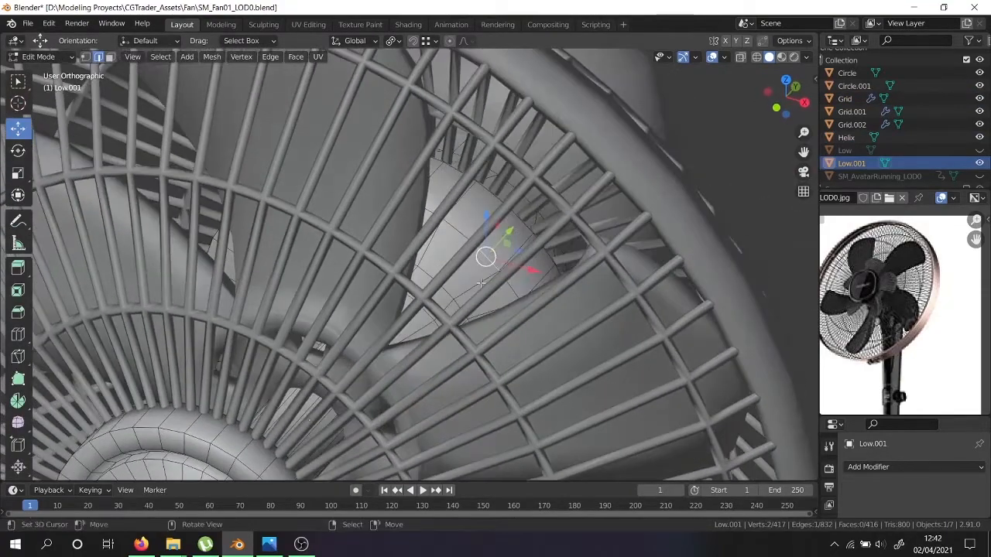
pyautogui.scroll(1, 485, 281)
pyautogui.hotkey('ctrl', 'r')
pyautogui.click(481, 283)
pyautogui.rightClick(480, 282)
pyautogui.scroll(2, 484, 284)
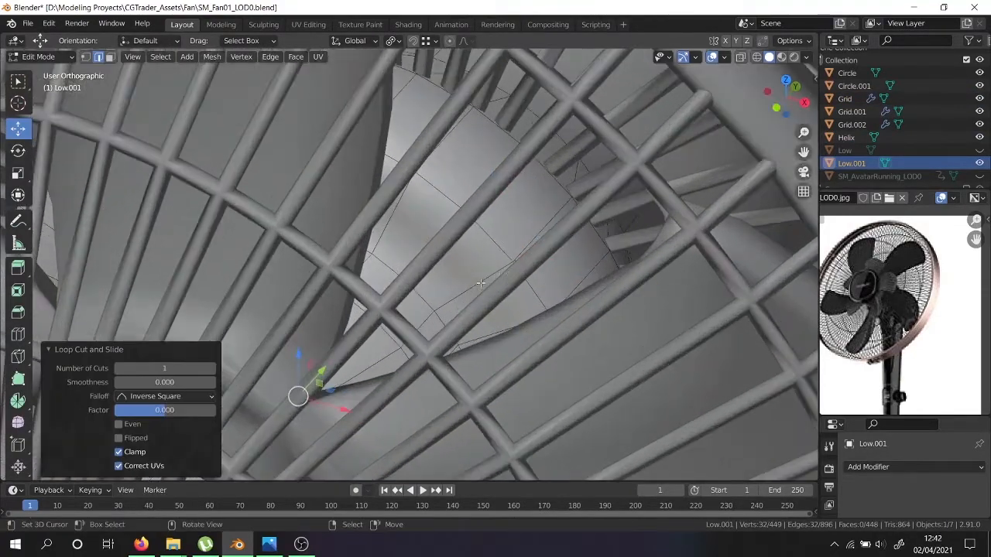
# Bevel the new front loop of the housing into a face band with a width of 0.0271 m and return to Object Mode.
pyautogui.hotkey('ctrl', 'b')
pyautogui.click(533, 256)
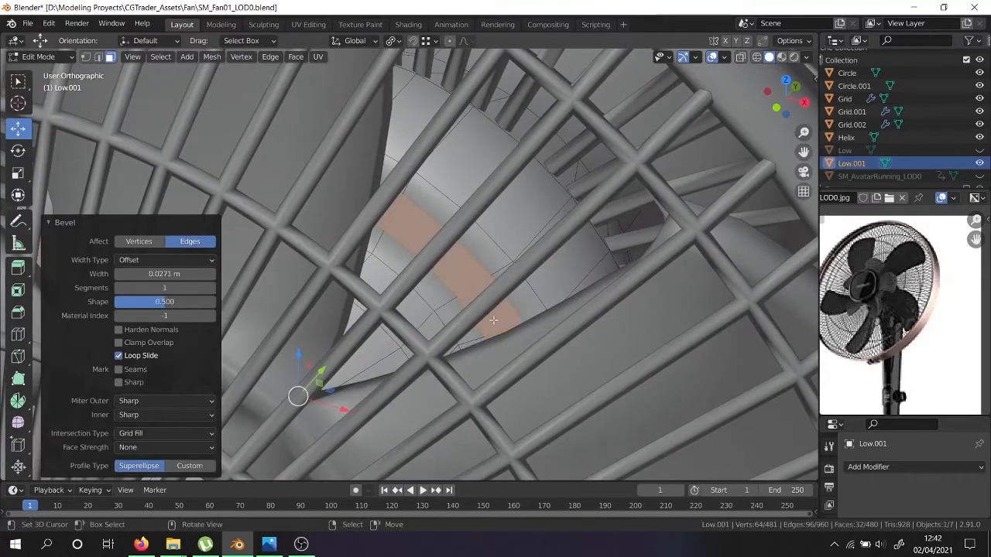
pyautogui.moveTo(493, 320); pyautogui.dragTo(463, 246, button='middle')
pyautogui.scroll(-5, 463, 246)
pyautogui.scroll(-3, 545, 326)
pyautogui.press('Tab')
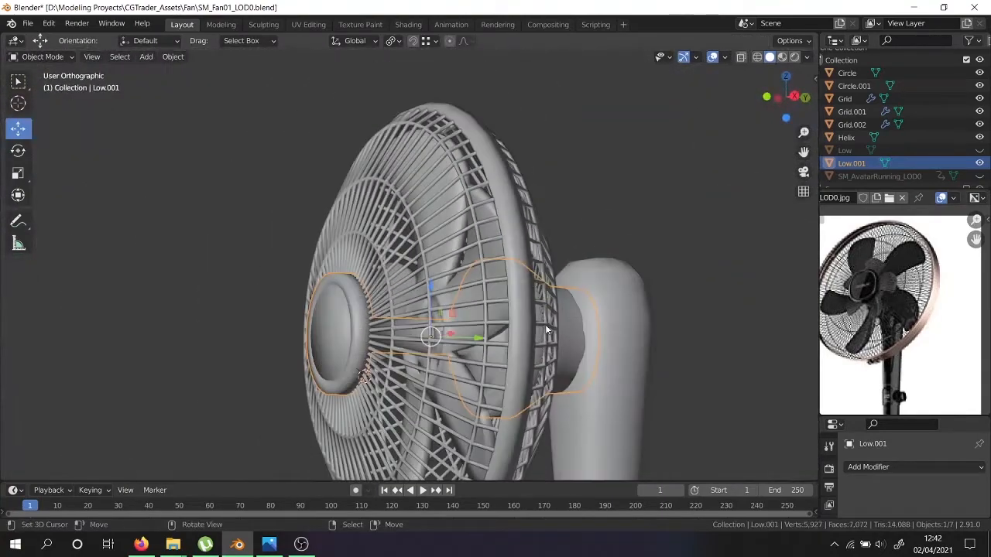
# Hide the wire grille, the fan blades and the outer rim to expose the motor housing.
pyautogui.click(542, 329)
pyautogui.press('h')
pyautogui.click(492, 306)
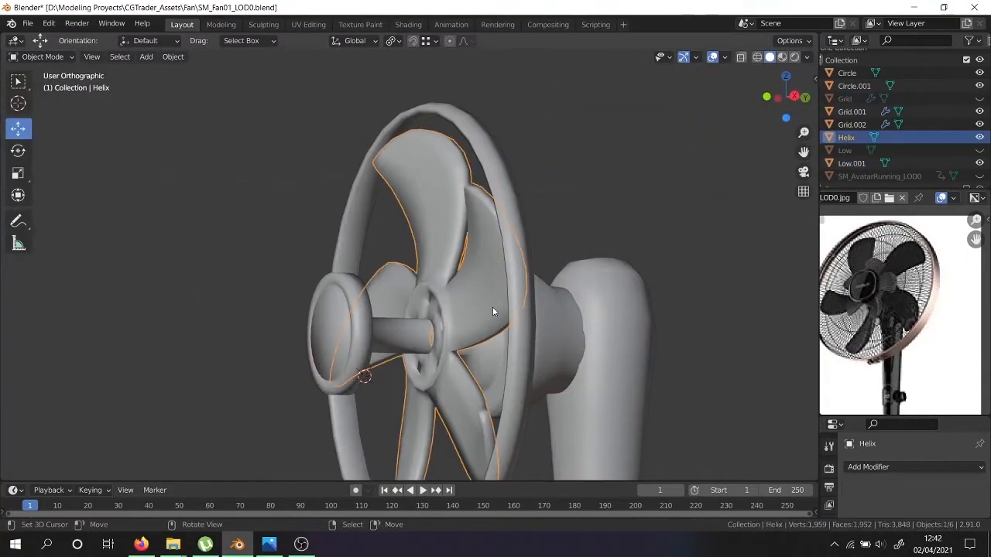
pyautogui.press('h')
pyautogui.click(515, 320)
pyautogui.press('h')
# Edit the motor housing and select every other face along the upper arc of its bevelled front band.
pyautogui.click(499, 325)
pyautogui.press('Tab')
pyautogui.moveTo(499, 325); pyautogui.dragTo(595, 364, button='middle')
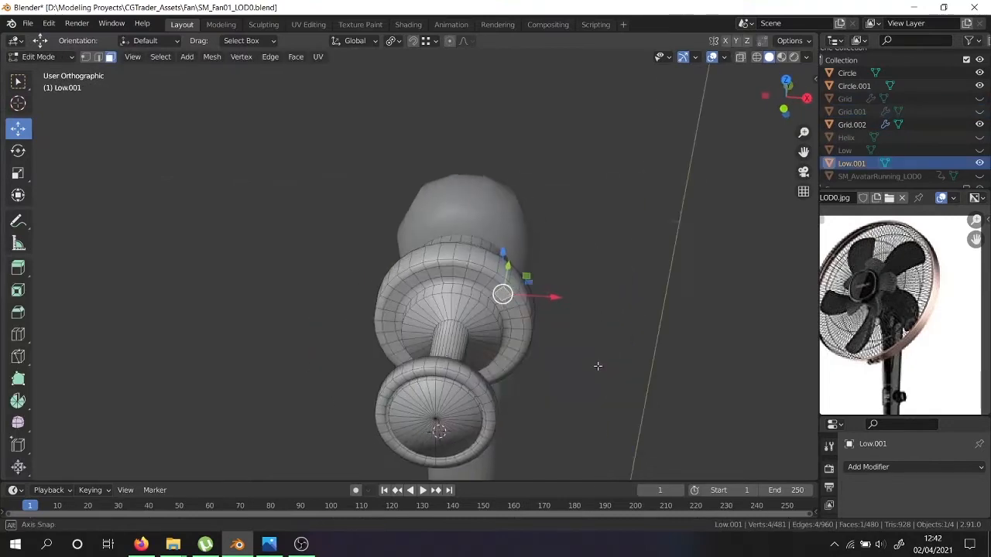
pyautogui.scroll(4, 435, 279)
pyautogui.moveTo(503, 269)
pyautogui.mouseDown(button='middle')
pyautogui.moveTo(488, 264)
pyautogui.moveTo(508, 272)
pyautogui.mouseUp(button='middle')
pyautogui.keyDown('ctrl'); pyautogui.click(508, 271); pyautogui.keyUp('ctrl')
pyautogui.click(550, 300)
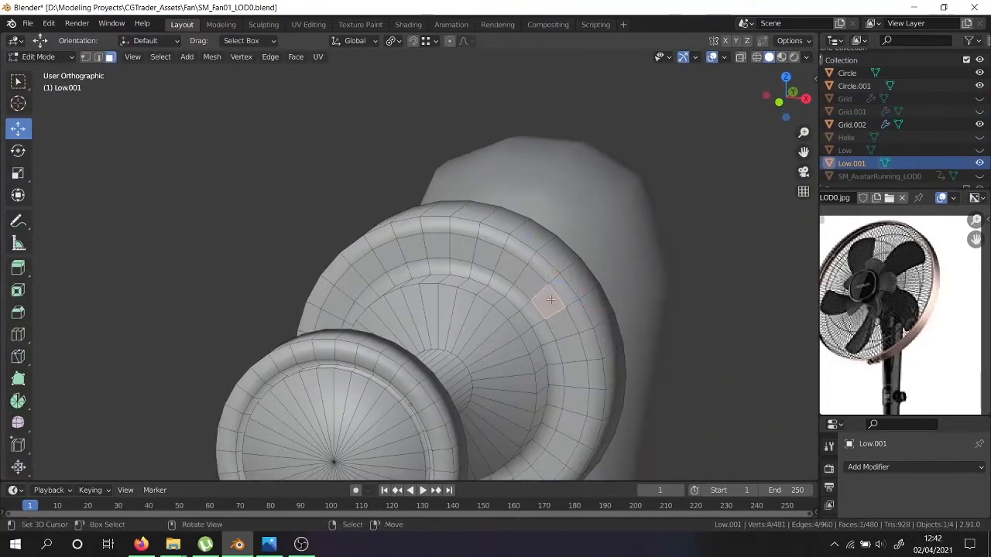
pyautogui.keyDown('shift'); pyautogui.click(506, 270); pyautogui.keyUp('shift')
pyautogui.keyDown('shift'); pyautogui.click(459, 250); pyautogui.keyUp('shift')
pyautogui.keyDown('shift'); pyautogui.click(412, 249); pyautogui.keyUp('shift')
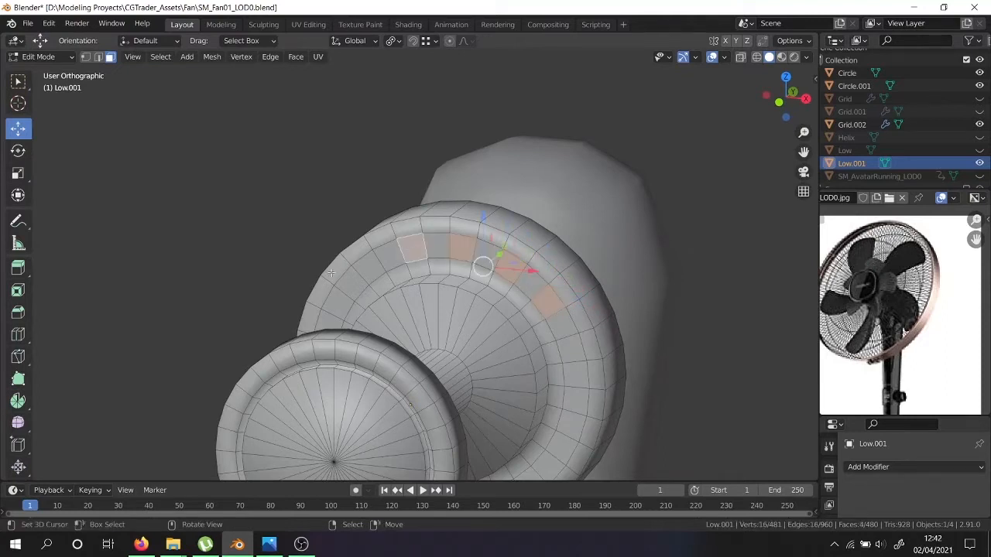
pyautogui.moveTo(412, 250); pyautogui.dragTo(377, 270, button='middle')
pyautogui.keyDown('shift'); pyautogui.click(361, 283); pyautogui.keyUp('shift')
pyautogui.keyDown('shift'); pyautogui.click(333, 324); pyautogui.keyUp('shift')
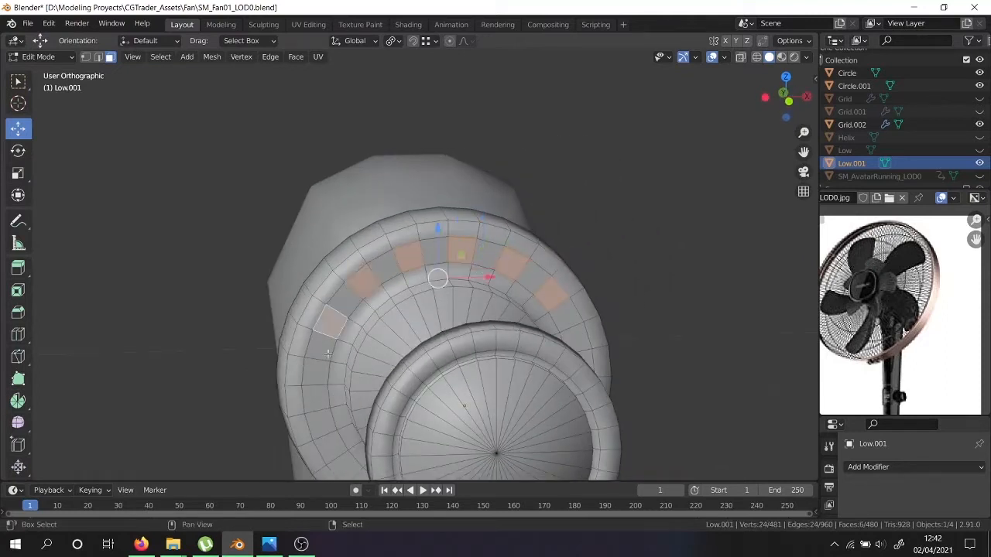
# Extend the alternating face selection of the outer front band down its side to the lower arc.
pyautogui.keyDown('shift'); pyautogui.click(321, 401); pyautogui.keyUp('shift')
pyautogui.hotkey('ctrl', 'z')
pyautogui.keyDown('shift'); pyautogui.click(315, 374); pyautogui.keyUp('shift')
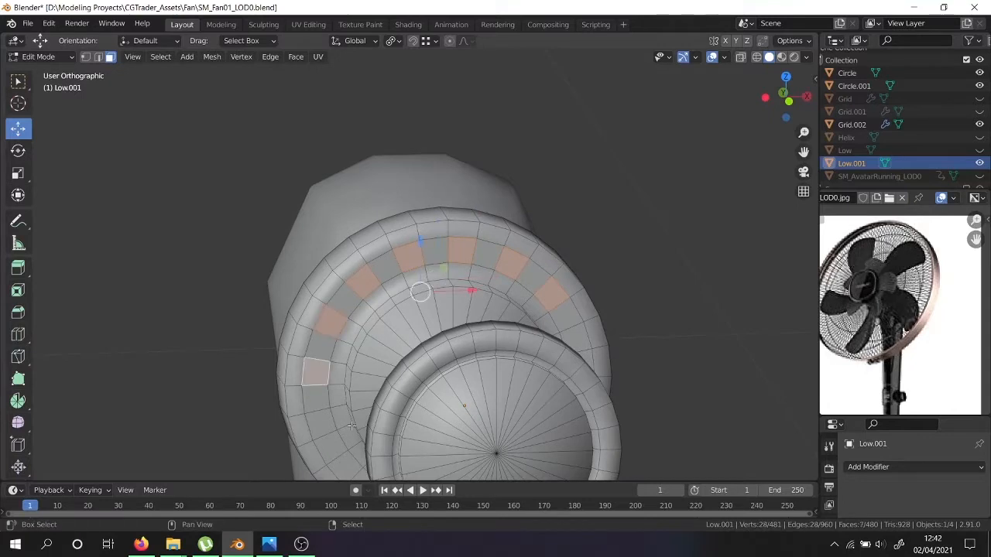
pyautogui.keyDown('shift'); pyautogui.moveTo(350, 449); pyautogui.dragTo(332, 335, button='middle'); pyautogui.keyUp('shift')
pyautogui.keyDown('shift'); pyautogui.click(320, 317); pyautogui.keyUp('shift')
pyautogui.hotkey('ctrl', 'z')
pyautogui.keyDown('shift'); pyautogui.click(311, 292); pyautogui.keyUp('shift')
pyautogui.keyDown('shift'); pyautogui.click(334, 337); pyautogui.keyUp('shift')
pyautogui.keyDown('shift'); pyautogui.click(375, 370); pyautogui.keyUp('shift')
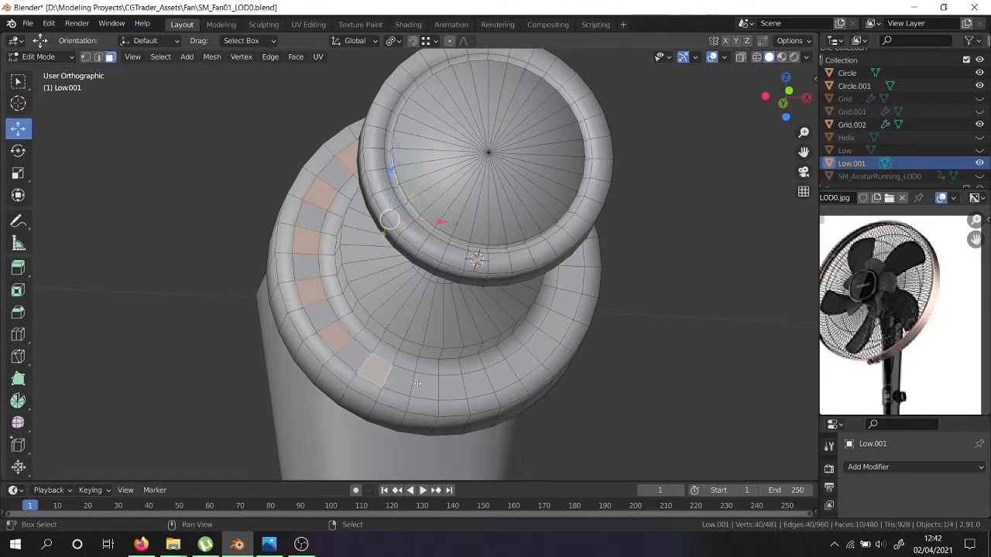
# Complete the alternating face selection around the remaining bottom and far side of the outer front band.
pyautogui.keyDown('shift'); pyautogui.click(426, 385); pyautogui.keyUp('shift')
pyautogui.keyDown('shift'); pyautogui.click(473, 385); pyautogui.keyUp('shift')
pyautogui.keyDown('shift'); pyautogui.click(523, 363); pyautogui.keyUp('shift')
pyautogui.keyDown('shift'); pyautogui.click(556, 327); pyautogui.keyUp('shift')
pyautogui.keyDown('shift'); pyautogui.click(572, 280); pyautogui.keyUp('shift')
pyautogui.moveTo(606, 293); pyautogui.dragTo(566, 314, button='middle')
pyautogui.keyDown('shift'); pyautogui.click(547, 216); pyautogui.keyUp('shift')
pyautogui.keyDown('shift'); pyautogui.moveTo(530, 252); pyautogui.dragTo(511, 316, button='middle'); pyautogui.keyUp('shift')
pyautogui.moveTo(511, 316); pyautogui.dragTo(454, 358, button='middle')
# Extrude the selected alternating faces and push them into the housing along Y to form recessed vents.
pyautogui.press('e')
pyautogui.rightClick(455, 338)
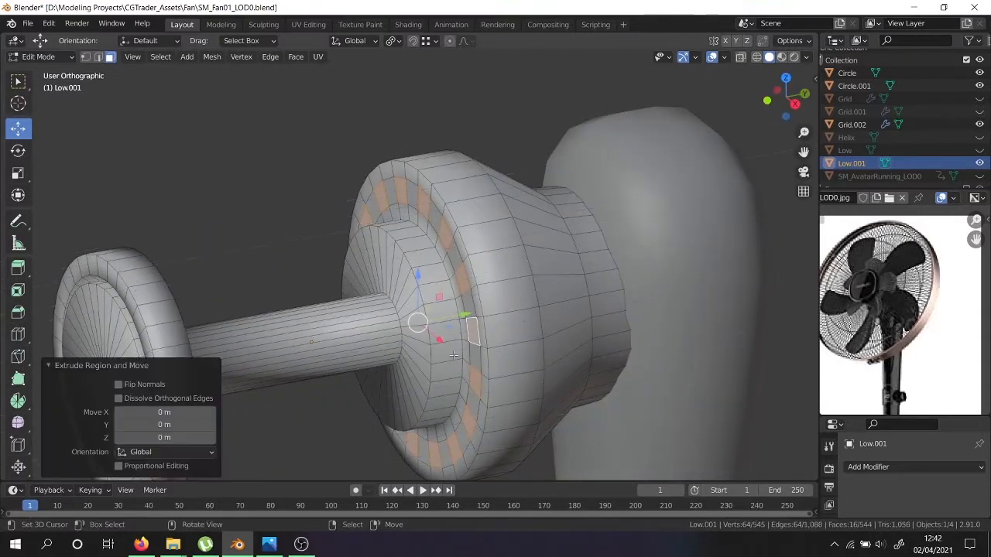
pyautogui.moveTo(462, 312); pyautogui.dragTo(469, 310)
pyautogui.scroll(-4, 469, 310)
pyautogui.press('Tab')
pyautogui.moveTo(488, 274); pyautogui.dragTo(453, 341, button='middle')
# Add one centred loop cut around the inner front disc of the housing, encircling the shaft.
pyautogui.press('Tab')
pyautogui.scroll(6, 438, 350)
pyautogui.hotkey('ctrl', 'r')
pyautogui.click(436, 350)
pyautogui.rightClick(437, 352)
pyautogui.hotkey('ctrl', 'b')
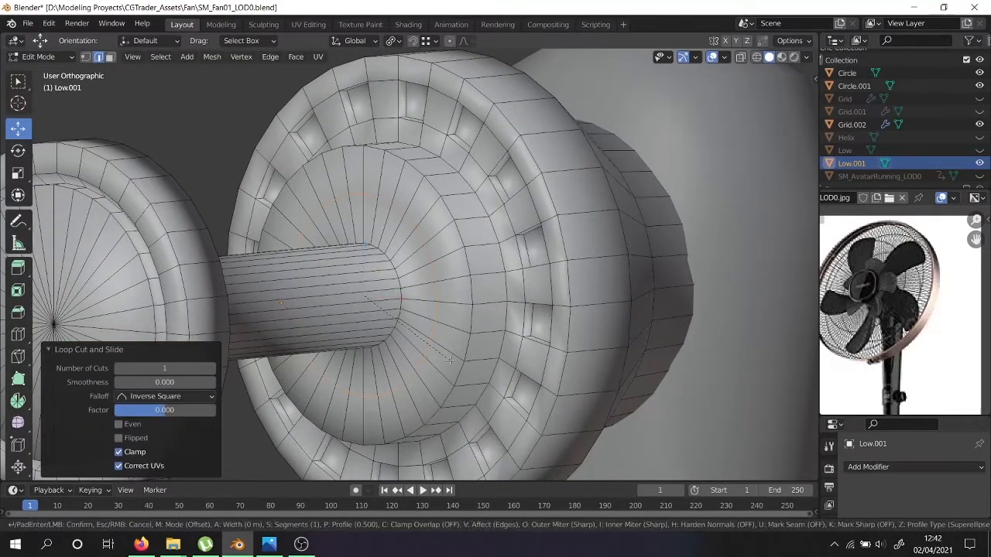
pyautogui.click(466, 367)
pyautogui.moveTo(298, 449); pyautogui.dragTo(400, 352, button='middle')
pyautogui.rightClick(370, 386)
pyautogui.hotkey('ctrl', 'z')
pyautogui.hotkey('ctrl', 'v')
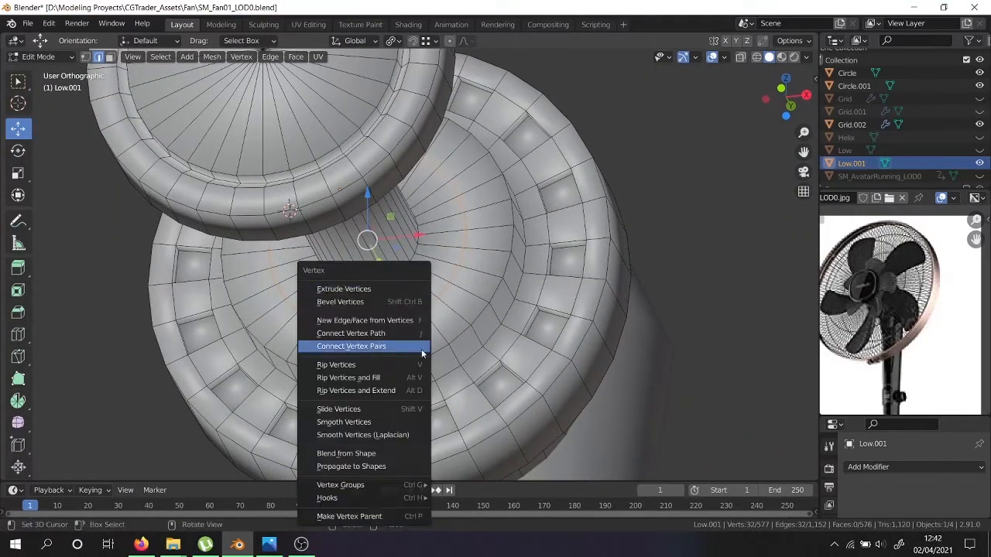
pyautogui.press('Escape')
# Bevel the inner disc's loop into a narrow face band about 0.0144 m wide.
pyautogui.hotkey('ctrl', 'b')
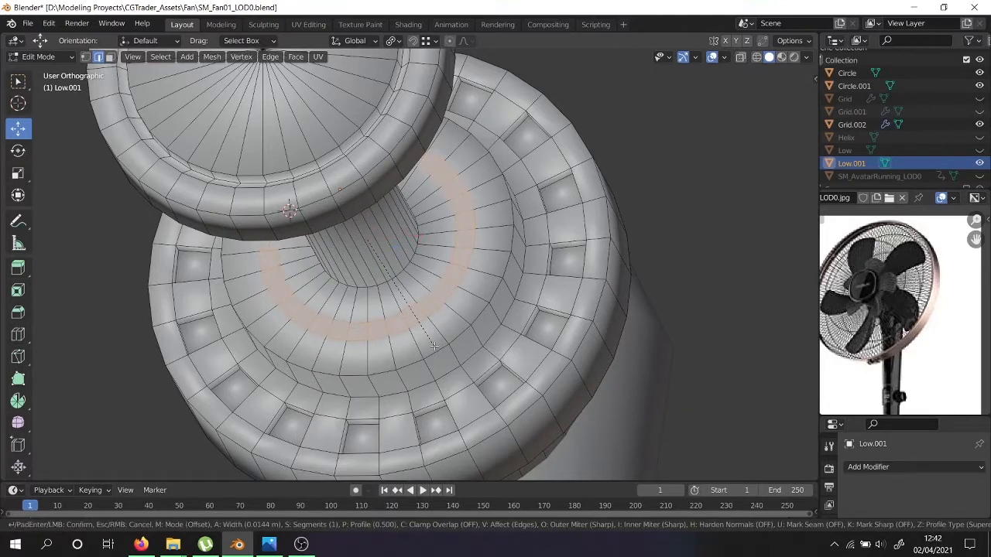
pyautogui.click(434, 346)
pyautogui.hotkey('alt', 'a')
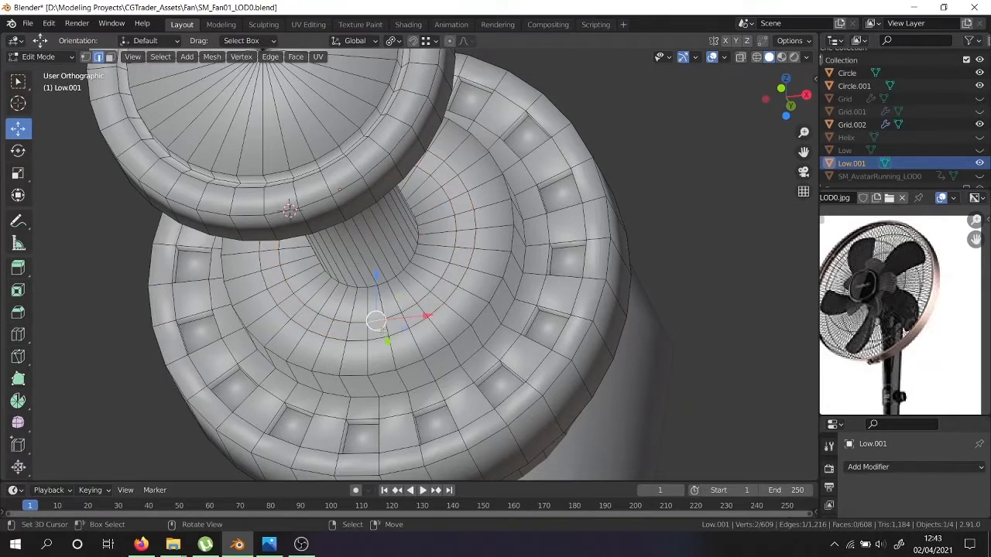
# Select every other face of the inner disc's narrow band along its lower arc and one side.
pyautogui.click(113, 57)
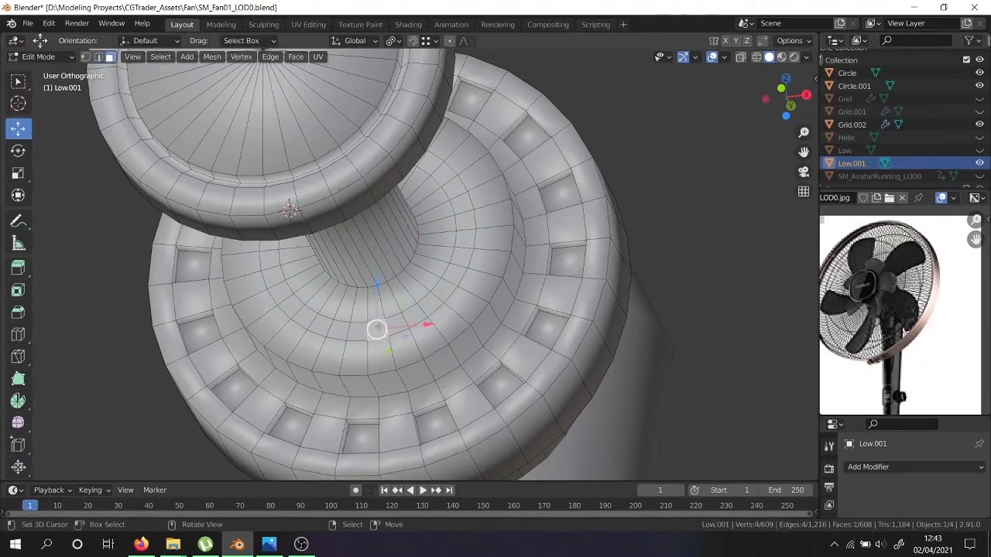
pyautogui.keyDown('ctrl'); pyautogui.click(416, 313); pyautogui.keyUp('ctrl')
pyautogui.click(400, 326)
pyautogui.keyDown('shift'); pyautogui.click(321, 326); pyautogui.keyUp('shift')
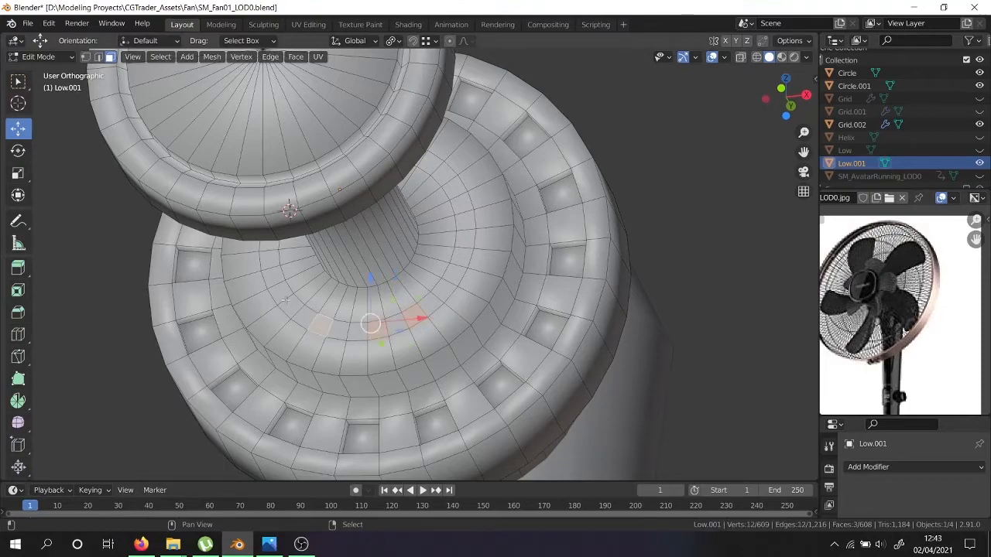
pyautogui.moveTo(287, 302); pyautogui.dragTo(292, 283, button='middle')
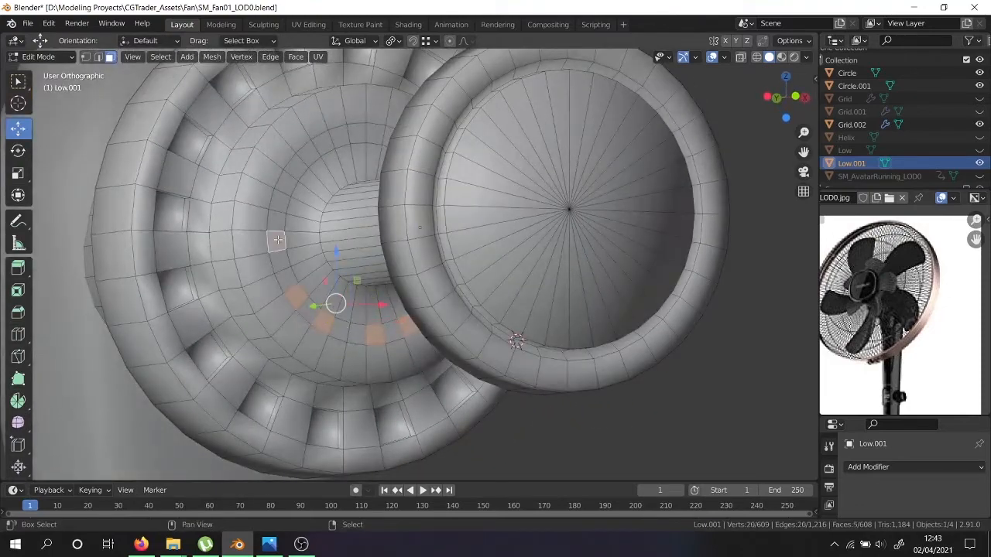
pyautogui.moveTo(346, 123); pyautogui.dragTo(278, 263, button='middle')
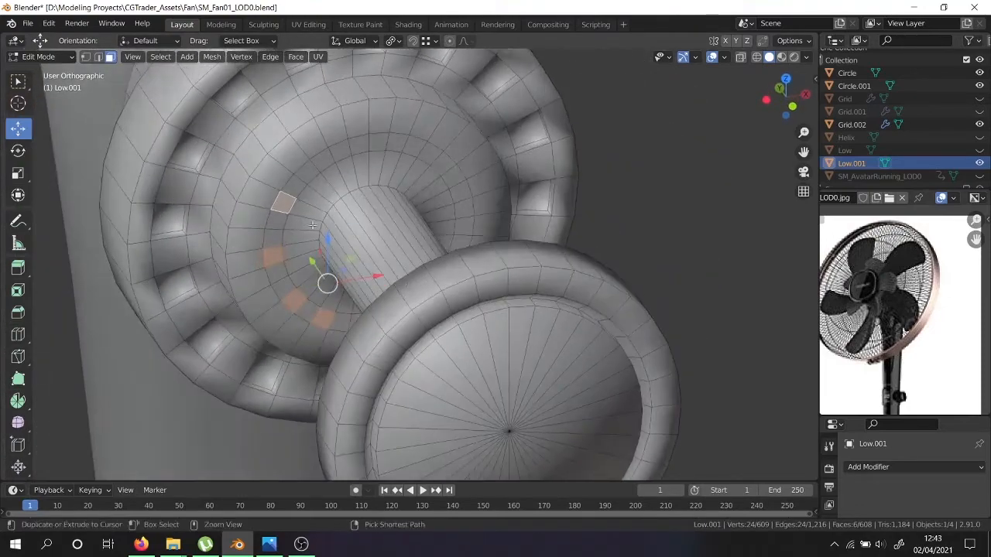
pyautogui.keyDown('shift'); pyautogui.click(277, 271); pyautogui.keyUp('shift')
pyautogui.keyDown('shift'); pyautogui.click(276, 218); pyautogui.keyUp('shift')
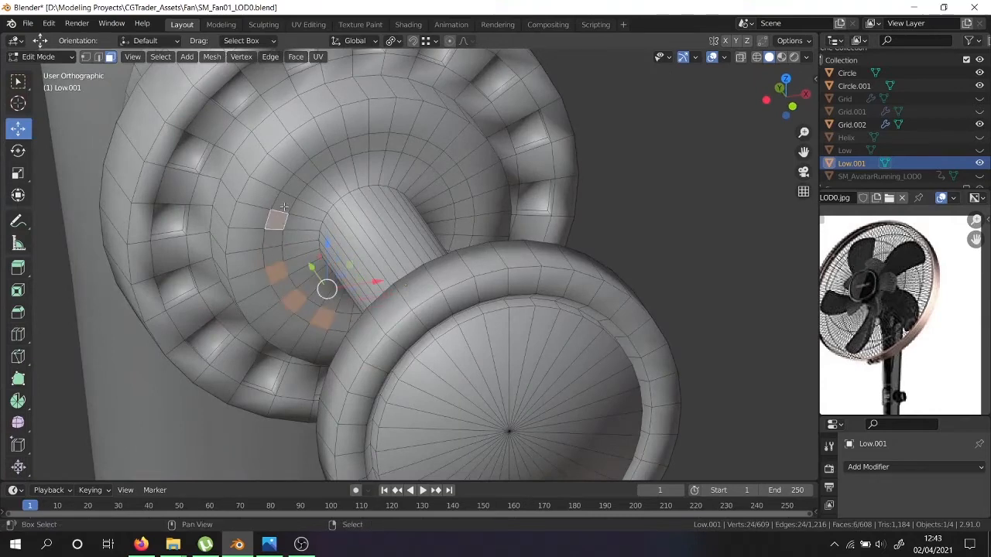
pyautogui.keyDown('shift'); pyautogui.click(295, 183); pyautogui.keyUp('shift')
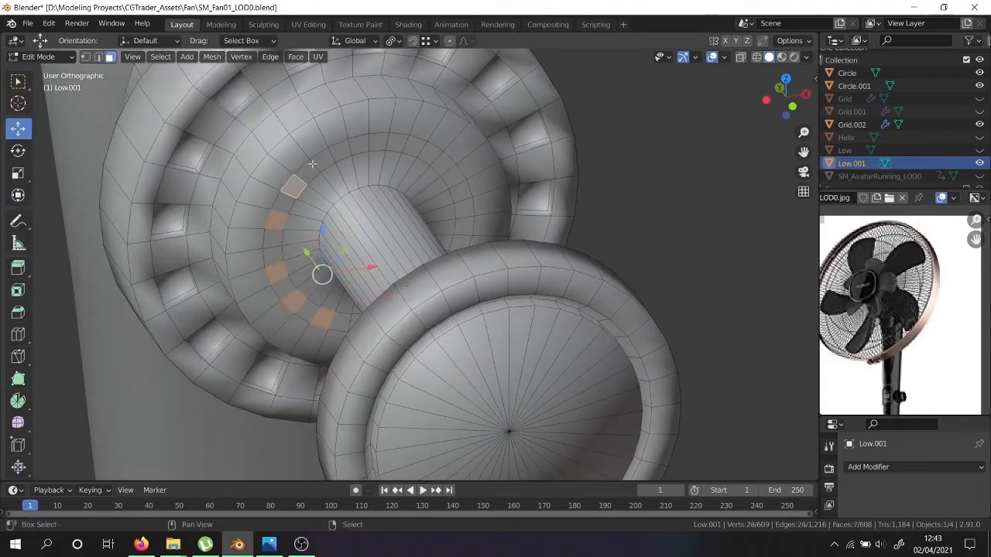
# Complete the alternating face selection of the inner band across its top and down the other side.
pyautogui.keyDown('shift'); pyautogui.click(364, 146); pyautogui.keyUp('shift')
pyautogui.keyDown('shift'); pyautogui.click(396, 144); pyautogui.keyUp('shift')
pyautogui.moveTo(395, 144); pyautogui.dragTo(424, 189, button='middle')
pyautogui.keyDown('shift'); pyautogui.click(424, 187); pyautogui.keyUp('shift')
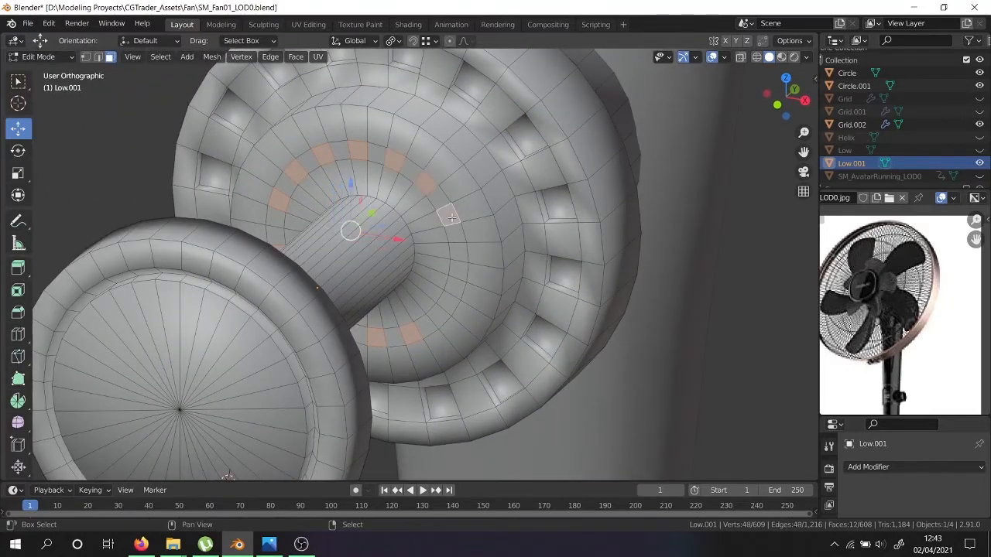
pyautogui.keyDown('shift'); pyautogui.click(456, 255); pyautogui.keyUp('shift')
pyautogui.keyDown('shift'); pyautogui.click(450, 302); pyautogui.keyUp('shift')
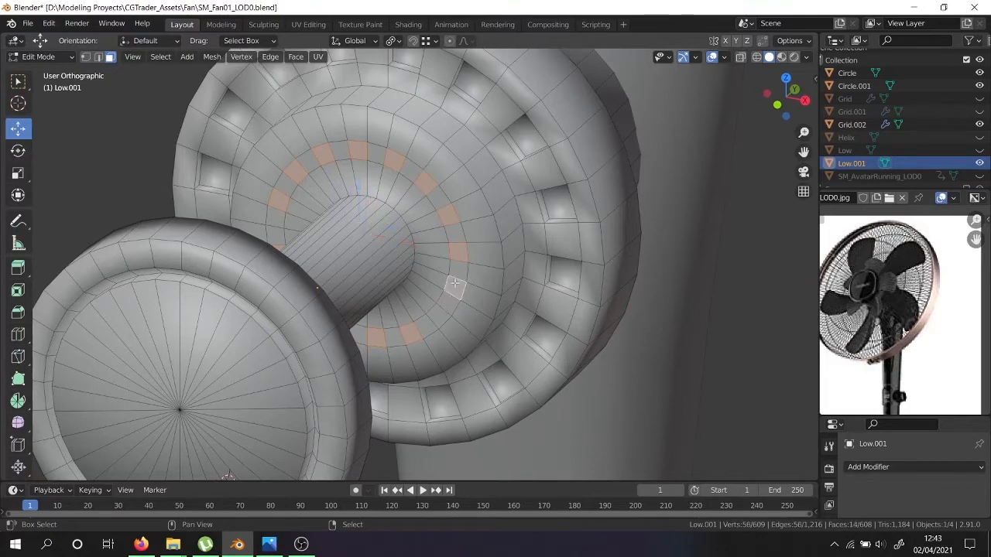
pyautogui.keyDown('shift'); pyautogui.click(439, 315); pyautogui.keyUp('shift')
pyautogui.moveTo(439, 315); pyautogui.dragTo(396, 280, button='middle')
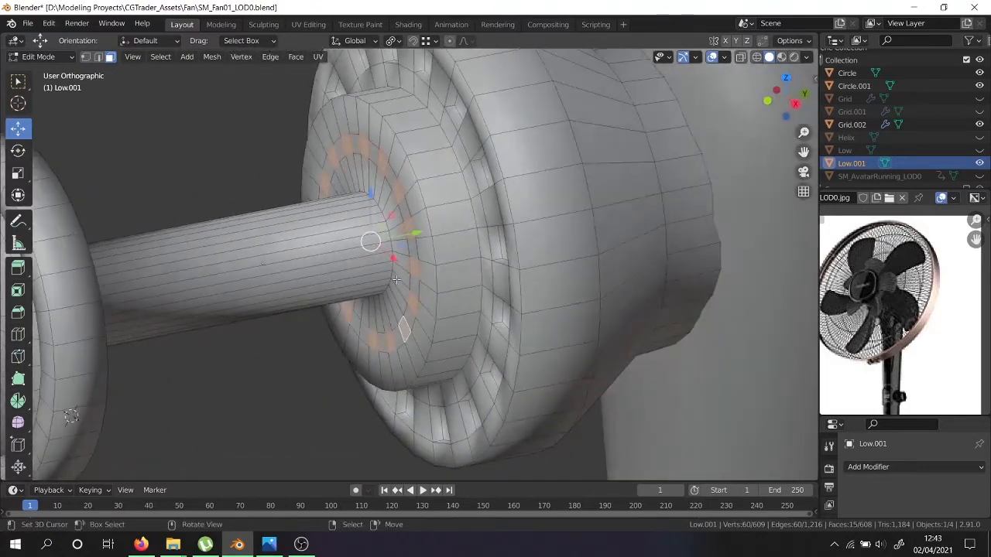
# Extrude the selected inner band faces and push them into the housing along Y as small recesses.
pyautogui.press('e')
pyautogui.press('Escape')
pyautogui.moveTo(417, 232); pyautogui.dragTo(426, 230)
pyautogui.moveTo(426, 231); pyautogui.dragTo(377, 196, button='middle')
# Add one centred loop cut to the flat ring between the outer recesses and the raised inner disc.
pyautogui.click(448, 122)
pyautogui.click(98, 58)
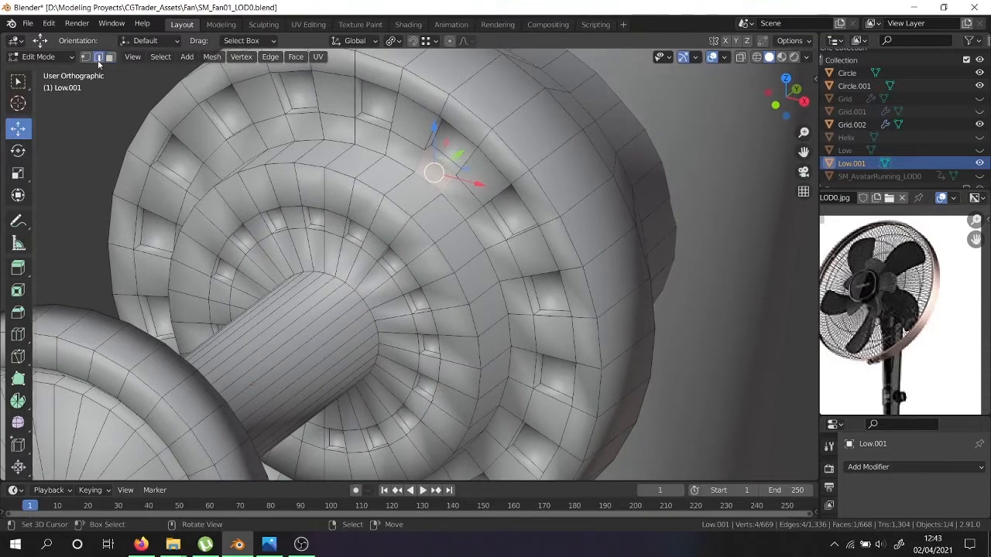
pyautogui.hotkey('ctrl', 'r')
pyautogui.click(418, 163)
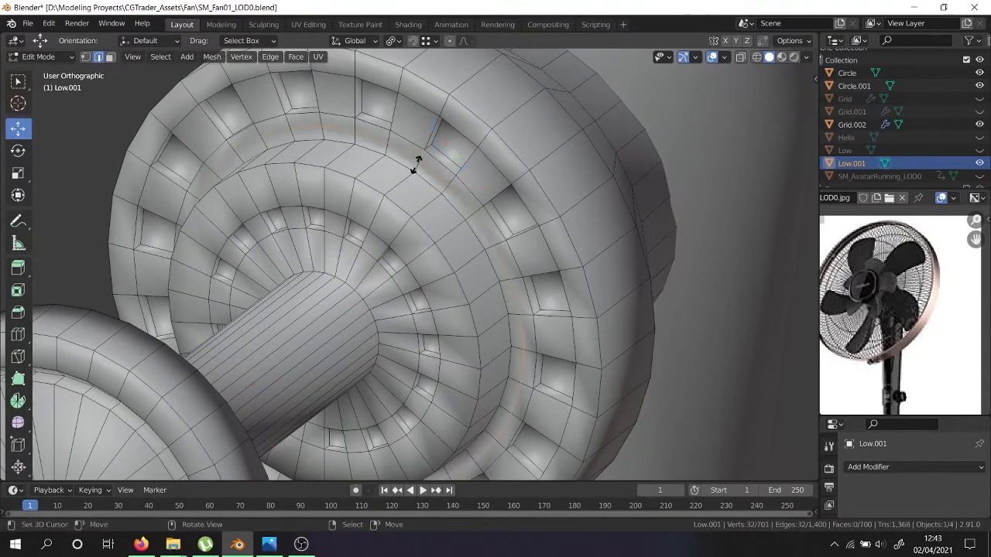
pyautogui.rightClick(416, 162)
# Select the face ring beside the raised inner disc, extrude it and move it 0.003929 m along Y to form a groove.
pyautogui.click(110, 58)
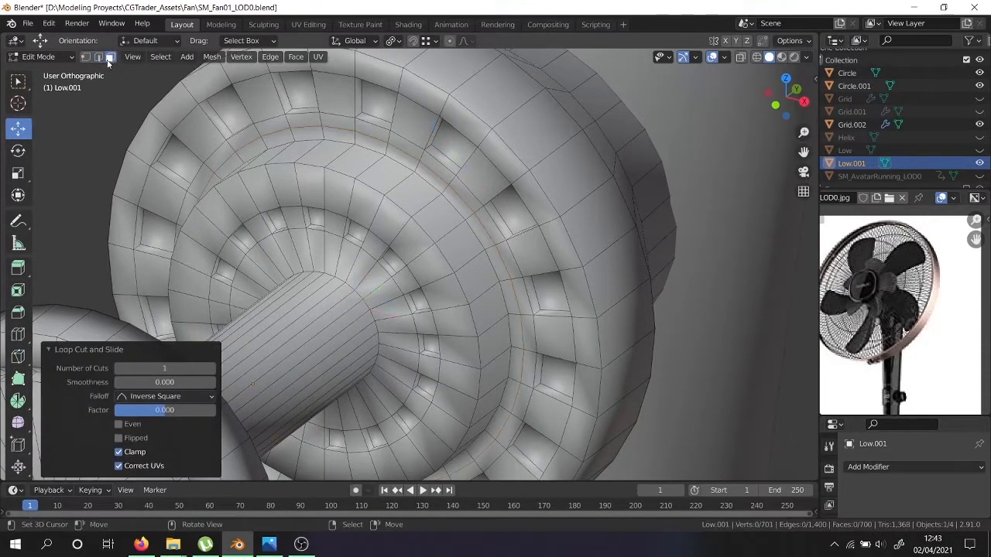
pyautogui.click(394, 156)
pyautogui.keyDown('alt'); pyautogui.click(395, 157); pyautogui.keyUp('alt')
pyautogui.moveTo(395, 156); pyautogui.dragTo(394, 187, button='middle')
pyautogui.press('e')
pyautogui.rightClick(399, 305)
pyautogui.press('g')
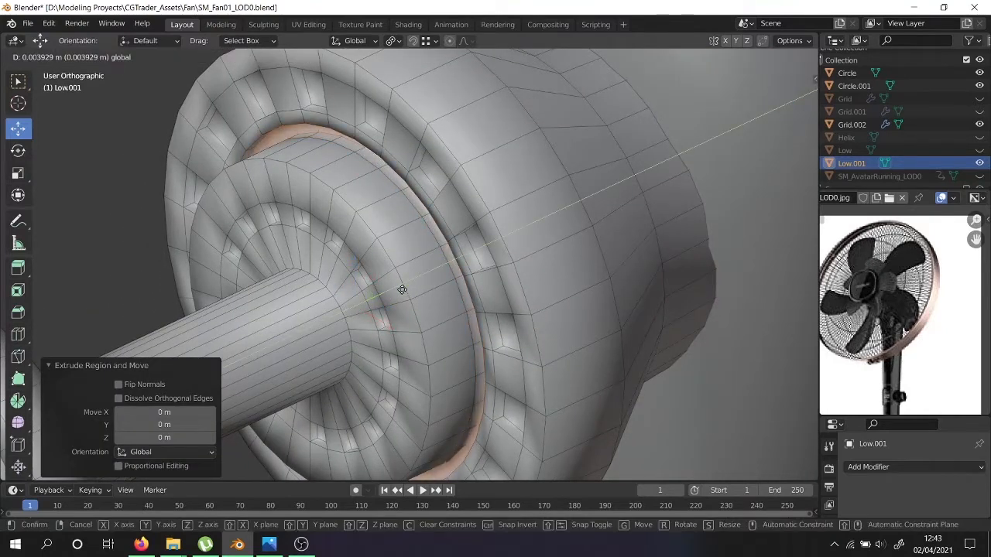
pyautogui.click(402, 290)
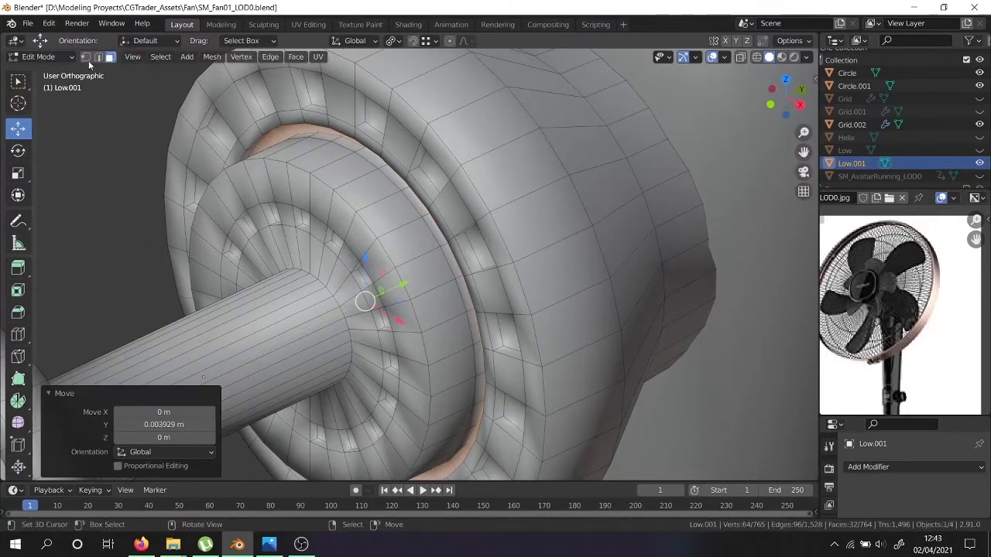
# Delete the surplus edge loop at the base of the raised disc next to the new groove.
pyautogui.click(419, 209)
pyautogui.keyDown('alt'); pyautogui.click(416, 207); pyautogui.keyUp('alt')
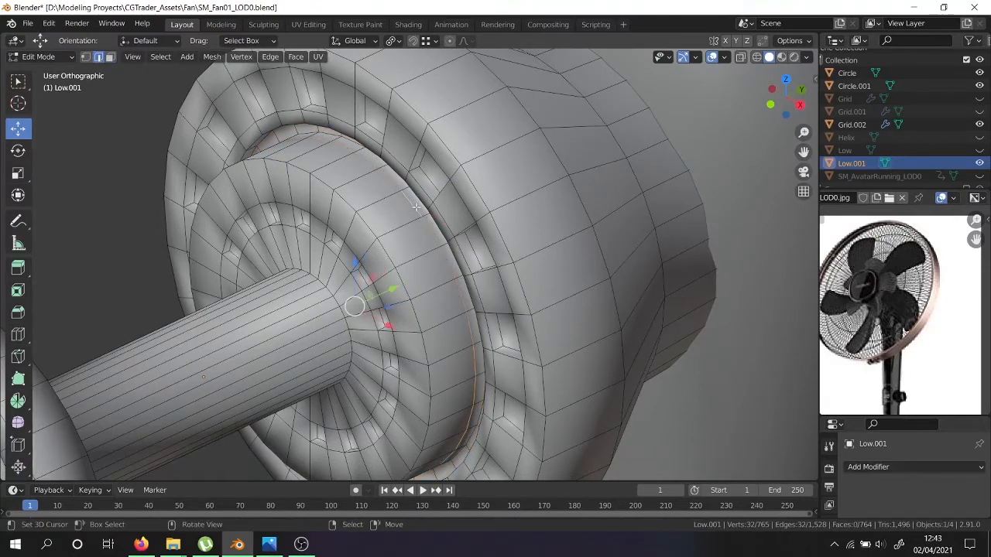
pyautogui.press('x')
pyautogui.click(409, 330)
# Add one centred loop cut on the inner disc between the shaft and the small recesses.
pyautogui.keyDown('shift'); pyautogui.moveTo(410, 330); pyautogui.dragTo(416, 310, button='middle'); pyautogui.keyUp('shift')
pyautogui.scroll(1, 375, 311)
pyautogui.hotkey('ctrl', 'r')
pyautogui.click(375, 309)
pyautogui.rightClick(378, 310)
# Select the face ring around the shaft's base, extrude it and move it 0.005393 m along Y.
pyautogui.click(110, 58)
pyautogui.click(377, 277)
pyautogui.keyDown('alt'); pyautogui.click(384, 277); pyautogui.keyUp('alt')
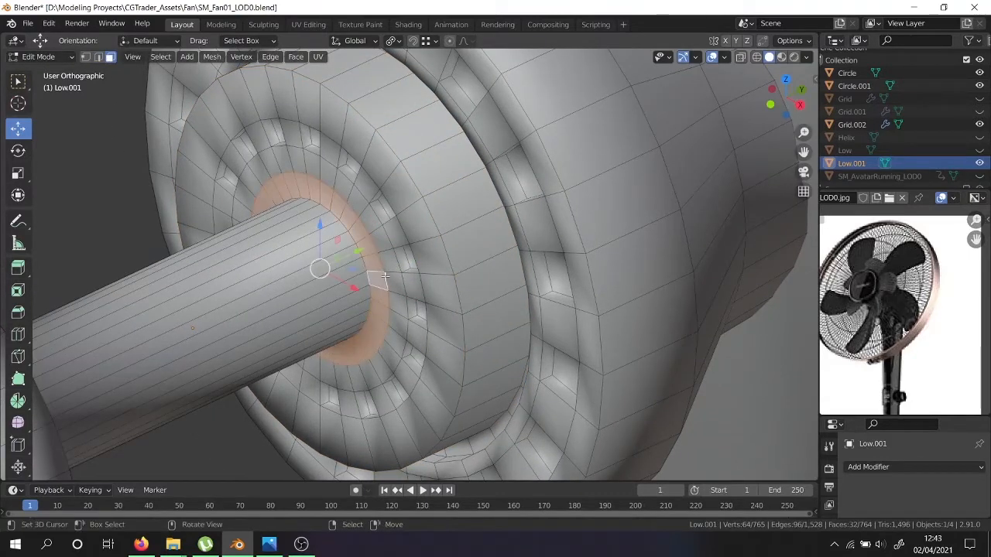
pyautogui.press('e')
pyautogui.rightClick(385, 278)
pyautogui.moveTo(359, 247); pyautogui.dragTo(377, 237)
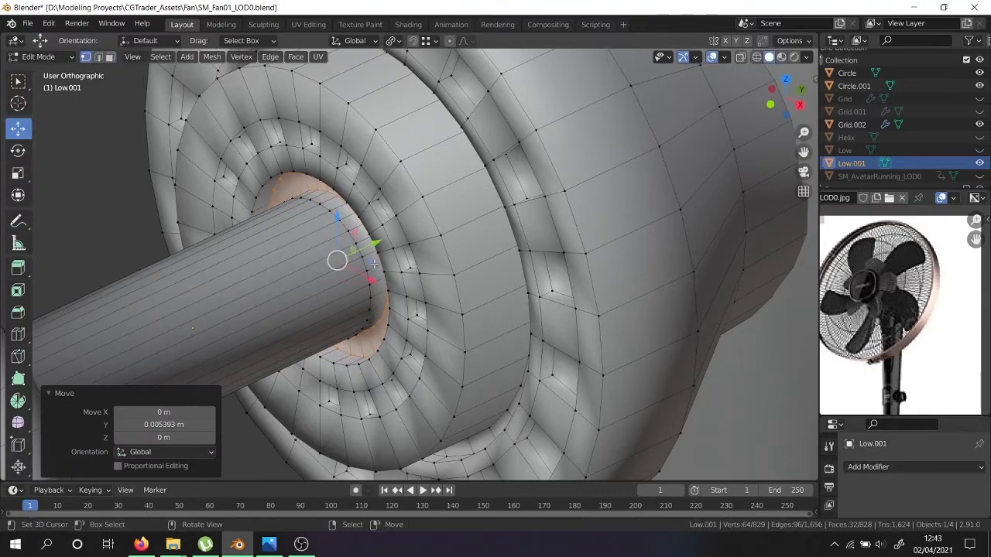
# Delete the surplus edge loop around the shaft's base next to the new recess.
pyautogui.keyDown('alt'); pyautogui.click(360, 242); pyautogui.keyUp('alt')
pyautogui.press('x')
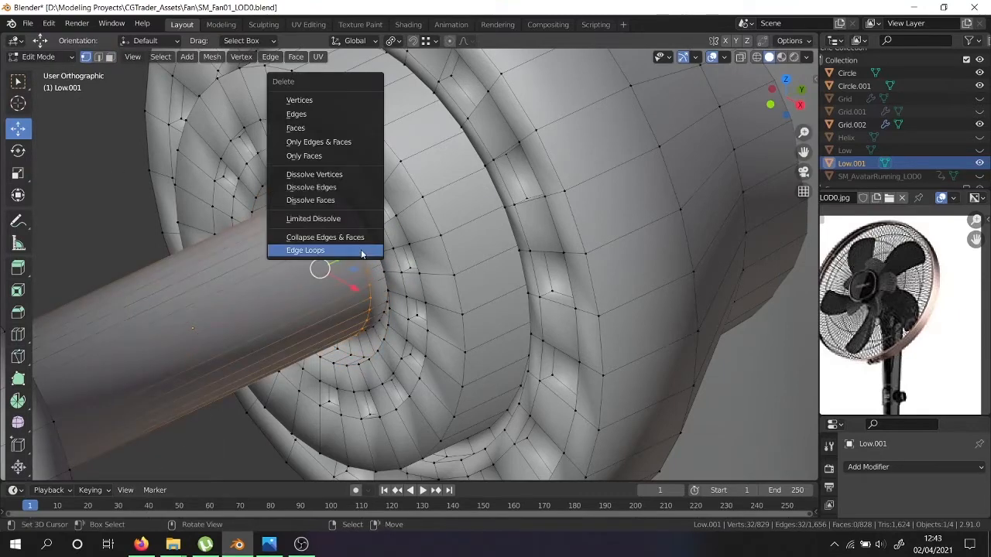
pyautogui.click(361, 251)
# Try to extrude the face ring on the back of the shaft's end disc in place and scale it.
pyautogui.scroll(-5, 361, 251)
pyautogui.moveTo(361, 251); pyautogui.dragTo(233, 306, button='middle')
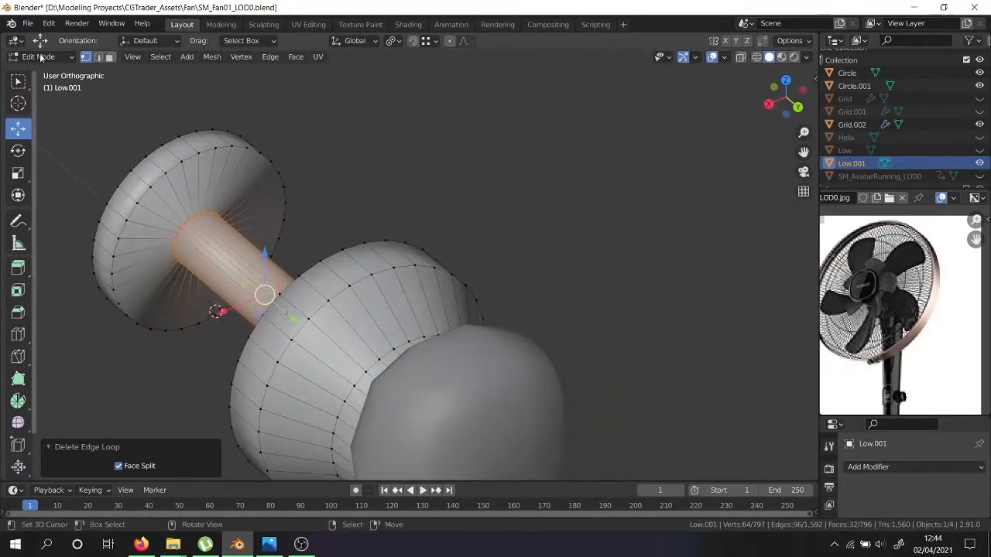
pyautogui.click(166, 216)
pyautogui.keyDown('alt'); pyautogui.click(166, 216); pyautogui.keyUp('alt')
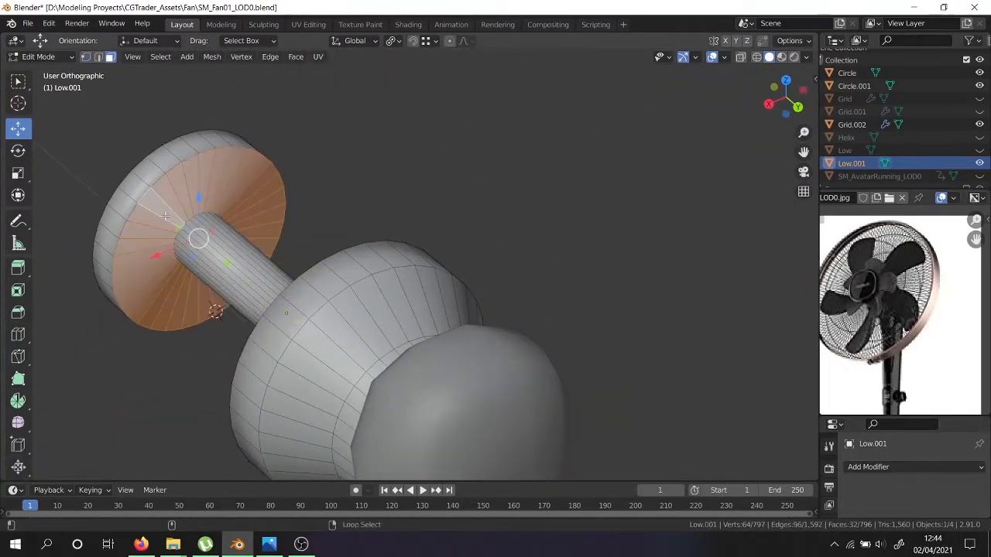
pyautogui.scroll(3, 166, 214)
pyautogui.keyDown('shift'); pyautogui.moveTo(168, 215); pyautogui.dragTo(232, 284, button='middle'); pyautogui.keyUp('shift')
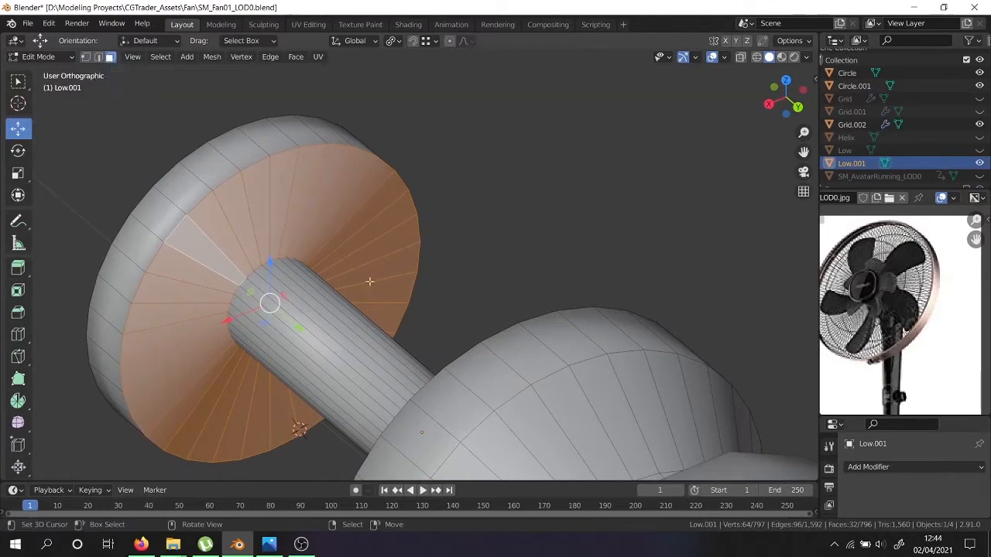
pyautogui.press('e')
pyautogui.rightClick(411, 268)
pyautogui.press('s')
pyautogui.rightClick(425, 241)
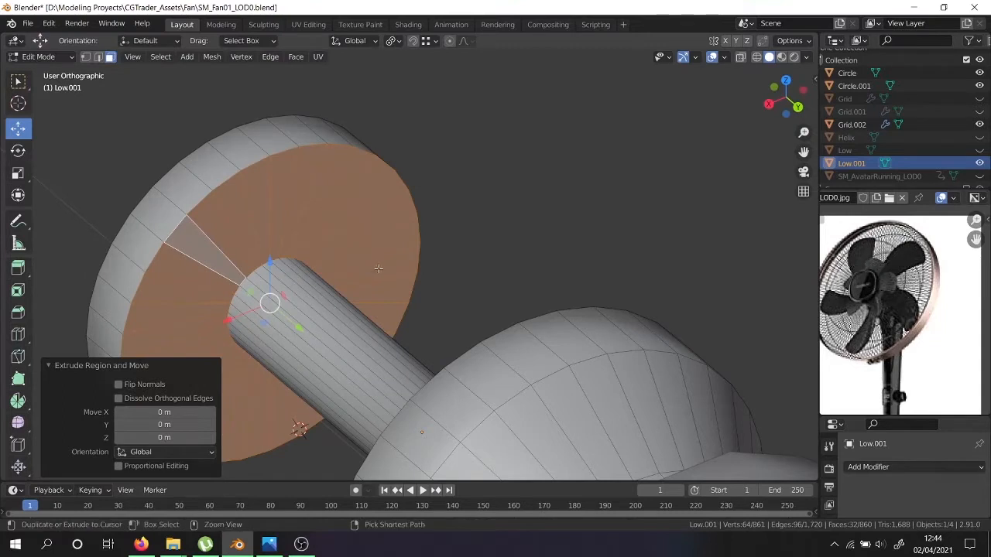
pyautogui.hotkey('ctrl', 'z')
# Add one centred loop cut on the back of the end disc and scale it uniformly by 1.433 towards the rim.
pyautogui.hotkey('ctrl', 'r')
pyautogui.click(204, 257)
pyautogui.rightClick(203, 258)
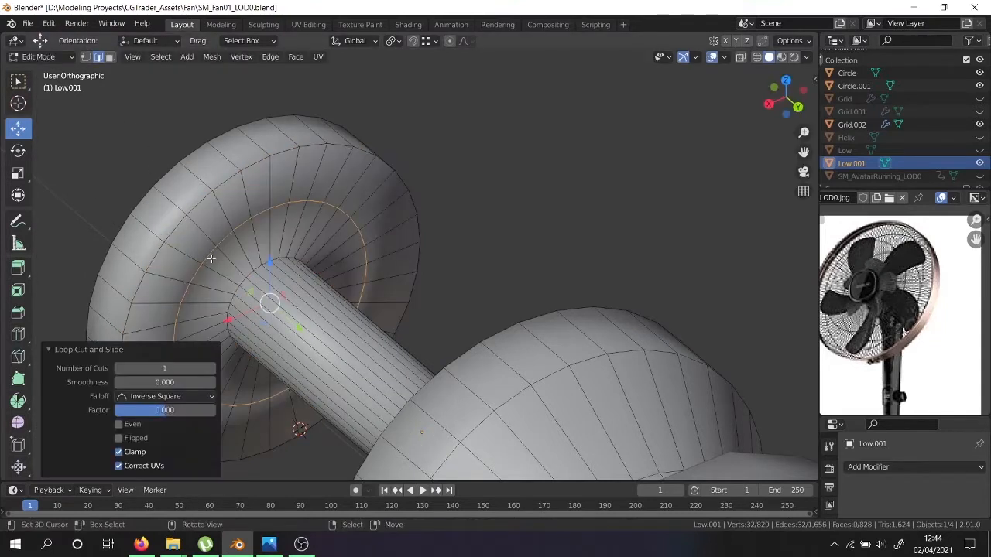
pyautogui.press('s')
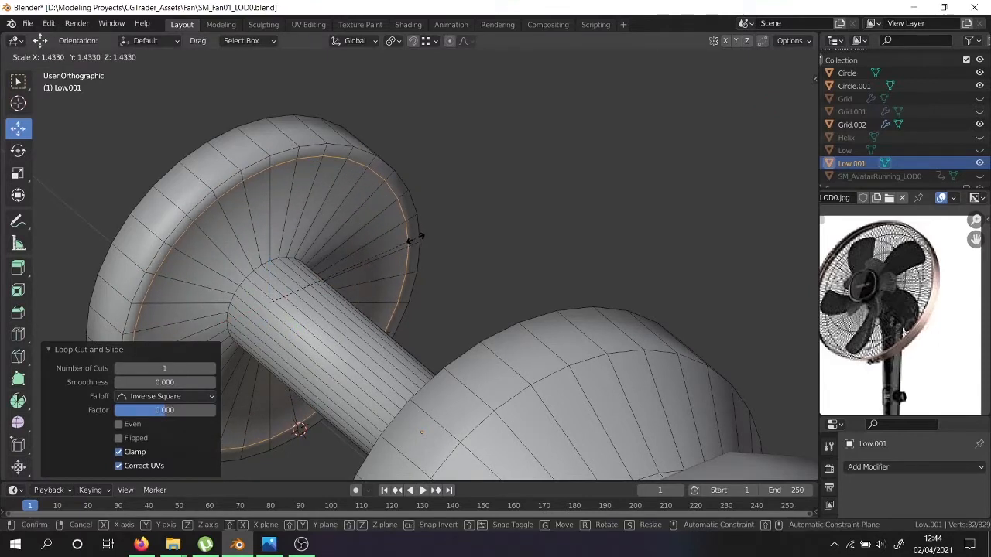
pyautogui.click(414, 239)
# Select the face ring between the new loop and the shaft, extrude it and move it -0.006235 m along Y.
pyautogui.moveTo(414, 239); pyautogui.dragTo(300, 219, button='middle')
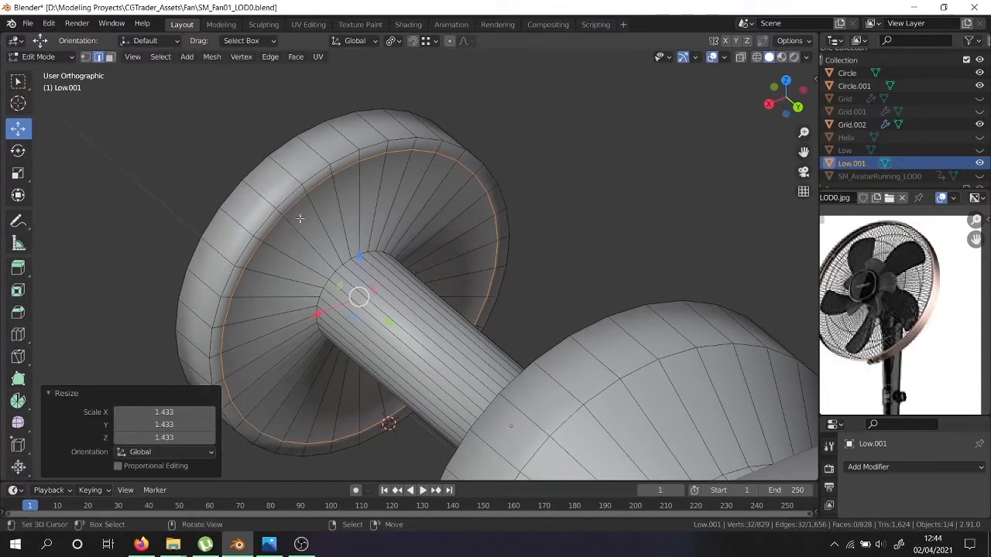
pyautogui.click(110, 57)
pyautogui.click(275, 303)
pyautogui.keyDown('alt'); pyautogui.click(275, 303); pyautogui.keyUp('alt')
pyautogui.moveTo(274, 304); pyautogui.dragTo(333, 313, button='middle')
pyautogui.press('e')
pyautogui.press('Escape')
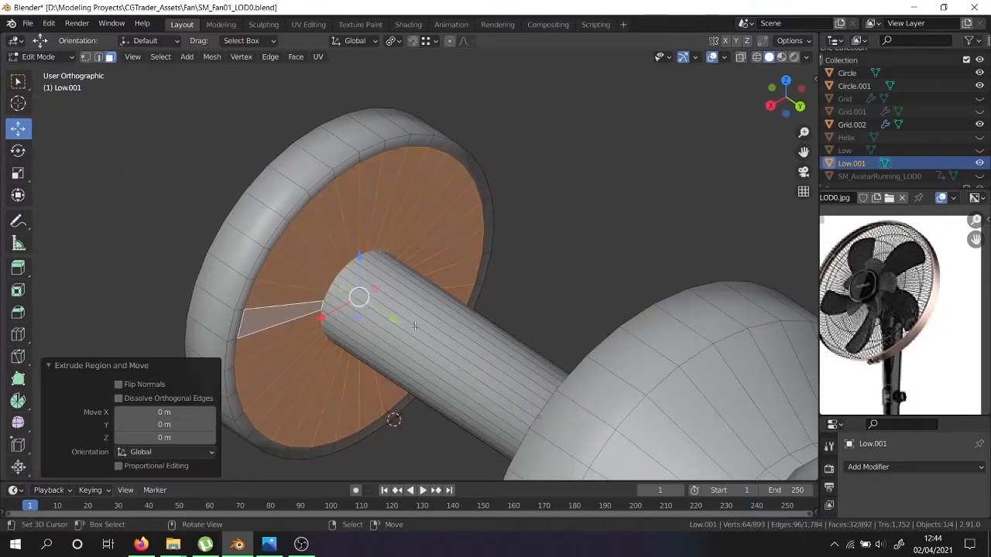
pyautogui.press('g')
pyautogui.press('y')
pyautogui.click(377, 306)
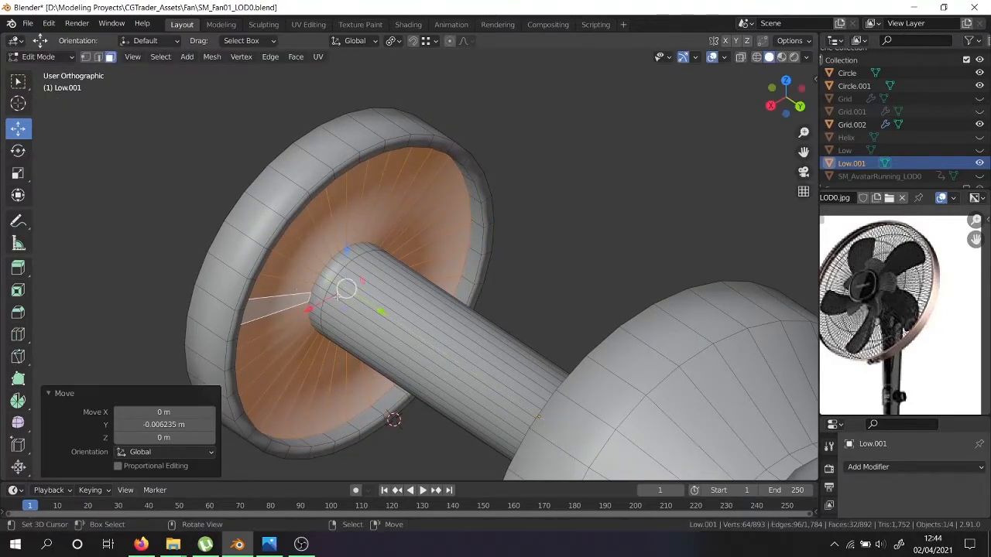
# Delete the surplus edge loop around the shaft beside the recessed back of the end disc.
pyautogui.scroll(2, 283, 281)
pyautogui.click(99, 59)
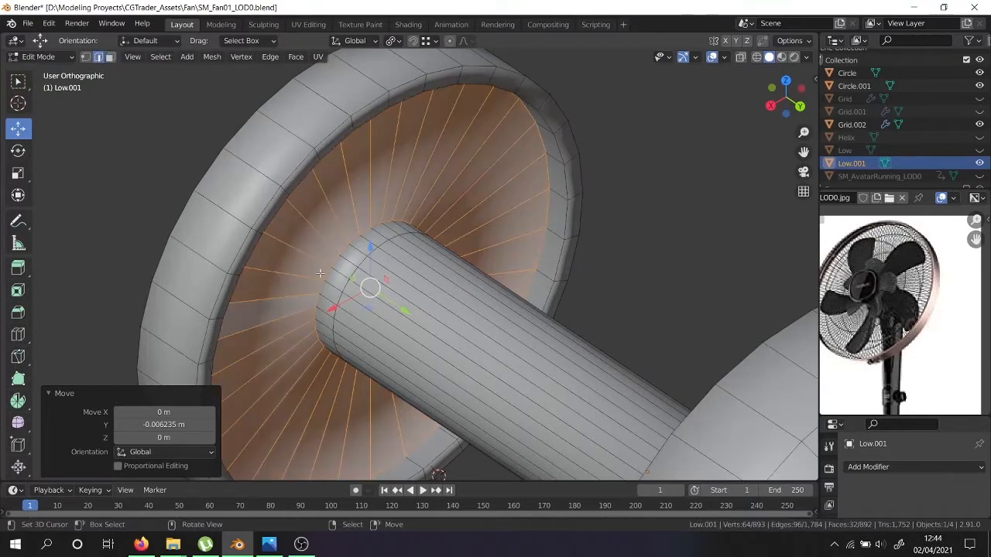
pyautogui.click(345, 286)
pyautogui.press('x')
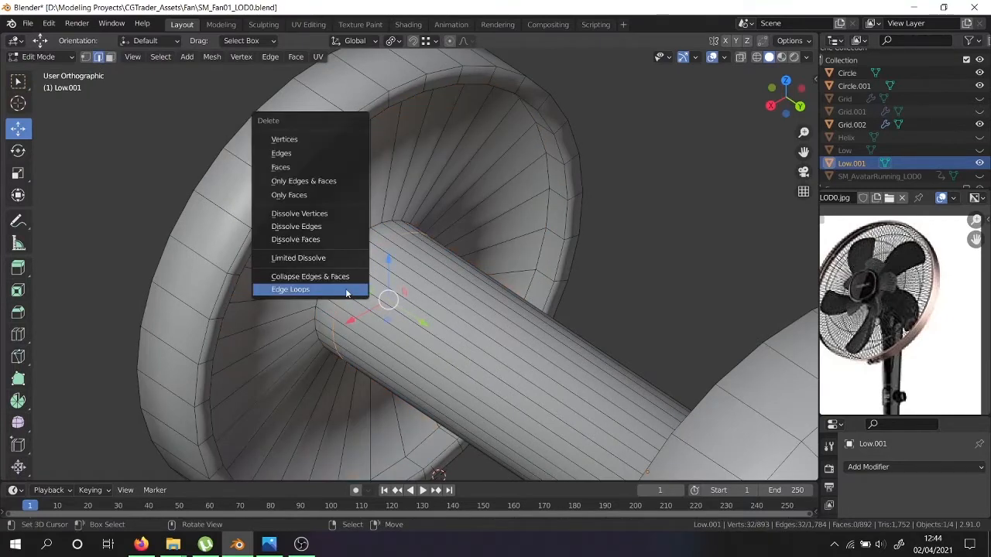
pyautogui.click(345, 288)
# Examine the end disc, shaft, motor housing and stand pole from several angles, in and out of mesh editing.
pyautogui.scroll(-4, 345, 288)
pyautogui.press('Tab')
pyautogui.moveTo(345, 288); pyautogui.dragTo(518, 321, button='middle')
pyautogui.click(504, 291)
pyautogui.scroll(-3, 519, 321)
pyautogui.moveTo(518, 369); pyautogui.dragTo(431, 327, button='middle')
pyautogui.scroll(4, 453, 225)
pyautogui.moveTo(453, 224); pyautogui.dragTo(469, 298, button='middle')
pyautogui.press('Tab')
pyautogui.scroll(4, 468, 298)
pyautogui.scroll(-4, 466, 259)
pyautogui.press('Tab')
pyautogui.moveTo(404, 200); pyautogui.dragTo(539, 254, button='middle')
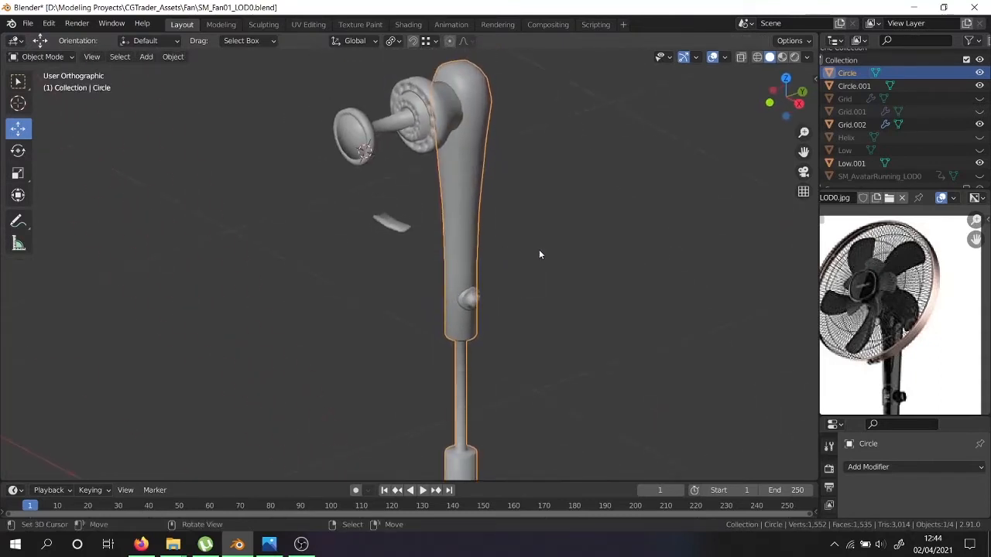
# Edit the stand pole's mesh and add two centred loop cuts, one at the knob's height and one in the section above.
pyautogui.click(461, 295)
pyautogui.press('Tab')
pyautogui.press('Tab')
pyautogui.click(458, 290)
pyautogui.press('Tab')
pyautogui.scroll(4, 458, 288)
pyautogui.click(450, 287)
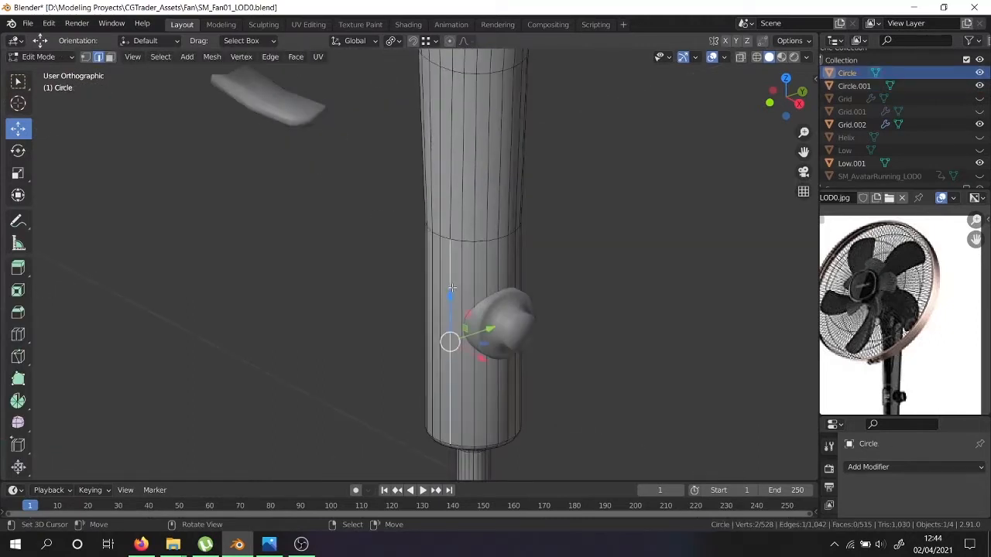
pyautogui.moveTo(451, 287); pyautogui.dragTo(509, 259, button='middle')
pyautogui.scroll(-4, 507, 263)
pyautogui.press('KP_1')
pyautogui.scroll(2, 492, 283)
pyautogui.hotkey('ctrl', 'r')
pyautogui.click(456, 286)
pyautogui.rightClick(456, 286)
pyautogui.hotkey('ctrl', 'r')
pyautogui.click(449, 222)
pyautogui.rightClick(449, 221)
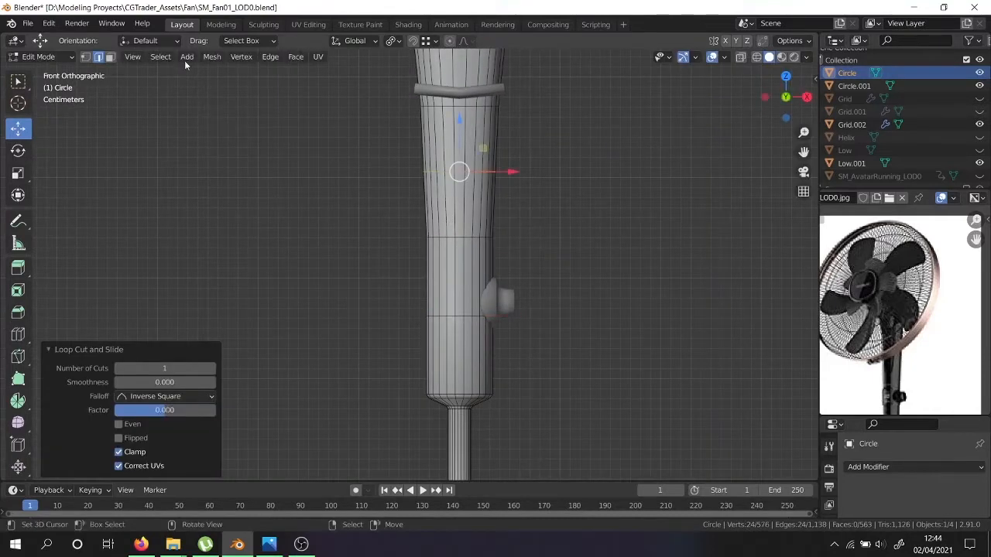
# Select a block of ten faces on the pole's front near the knob and flatten it by scaling Y to 0.
pyautogui.click(109, 58)
pyautogui.scroll(3, 426, 209)
pyautogui.click(473, 201)
pyautogui.keyDown('shift'); pyautogui.click(456, 201); pyautogui.keyUp('shift')
pyautogui.keyDown('shift'); pyautogui.click(466, 309); pyautogui.keyUp('shift')
pyautogui.keyDown('shift'); pyautogui.click(467, 310); pyautogui.keyUp('shift')
pyautogui.keyDown('shift'); pyautogui.click(467, 313); pyautogui.keyUp('shift')
pyautogui.keyDown('shift'); pyautogui.click(459, 324); pyautogui.keyUp('shift')
pyautogui.keyDown('shift'); pyautogui.click(487, 325); pyautogui.keyUp('shift')
pyautogui.keyDown('shift'); pyautogui.click(503, 322); pyautogui.keyUp('shift')
pyautogui.keyDown('shift'); pyautogui.click(518, 320); pyautogui.keyUp('shift')
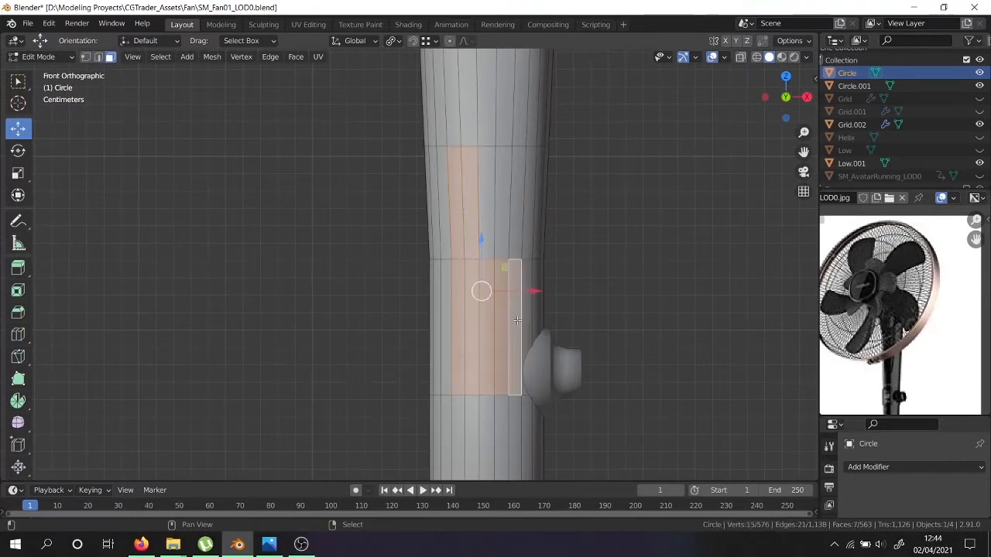
pyautogui.keyDown('shift'); pyautogui.click(488, 232); pyautogui.keyUp('shift')
pyautogui.keyDown('shift'); pyautogui.click(513, 225); pyautogui.keyUp('shift')
pyautogui.keyDown('shift'); pyautogui.click(501, 224); pyautogui.keyUp('shift')
pyautogui.moveTo(502, 225); pyautogui.dragTo(448, 282, button='middle')
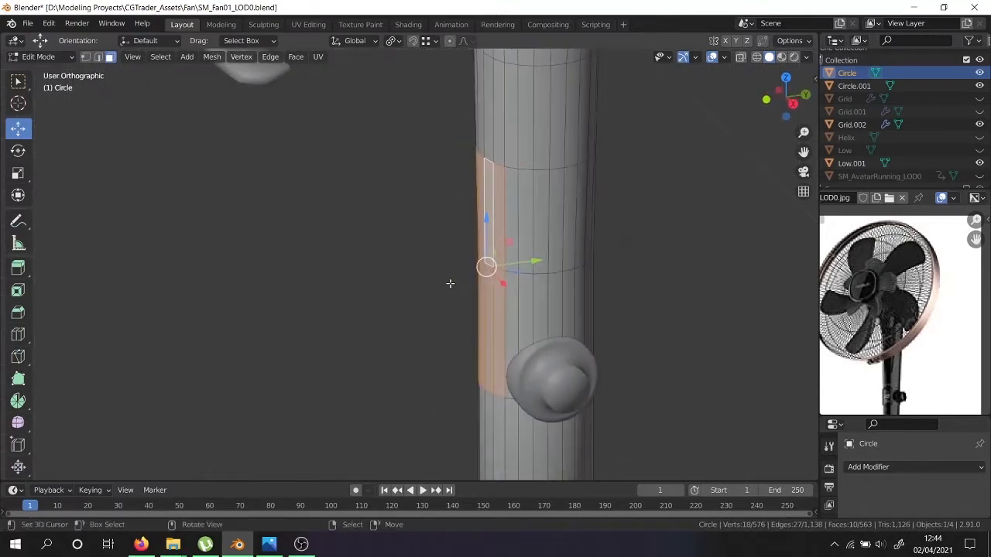
pyautogui.press('s')
pyautogui.press('y')
pyautogui.press('0')
pyautogui.press('Return')
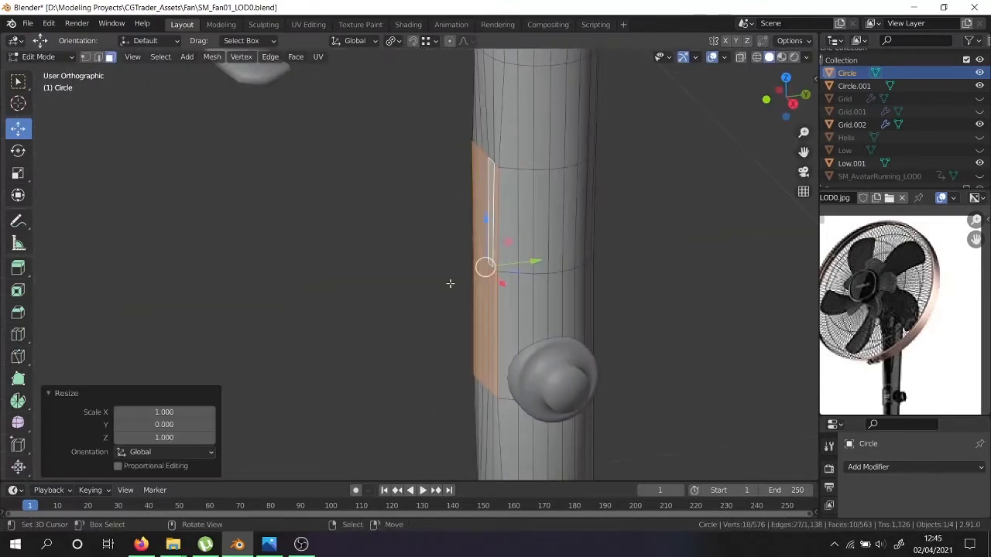
# Move the flattened face patch slightly along Y towards the pole's interior and check it from the side.
pyautogui.press('Tab')
pyautogui.scroll(-2, 451, 288)
pyautogui.moveTo(450, 288); pyautogui.dragTo(469, 276, button='middle')
pyautogui.press('Tab')
pyautogui.scroll(3, 468, 276)
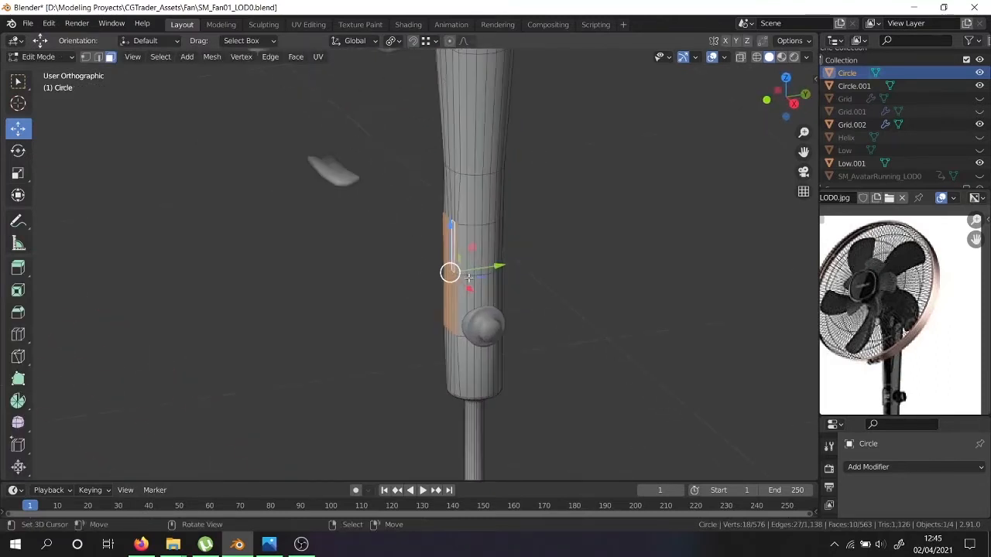
pyautogui.press('KP_3')
pyautogui.moveTo(503, 273); pyautogui.dragTo(510, 271)
pyautogui.press('Tab')
pyautogui.moveTo(510, 271)
pyautogui.mouseDown(button='middle')
pyautogui.moveTo(519, 286)
pyautogui.moveTo(584, 298)
pyautogui.moveTo(600, 351)
pyautogui.moveTo(450, 341)
pyautogui.moveTo(473, 289)
pyautogui.moveTo(508, 269)
pyautogui.mouseUp(button='middle')
# Undo the patch edits, the face selection and both loop cuts on the pole.
pyautogui.hotkey('ctrl', 'z')
pyautogui.hotkey('ctrl', 'z')
pyautogui.hotkey('ctrl', 'z')
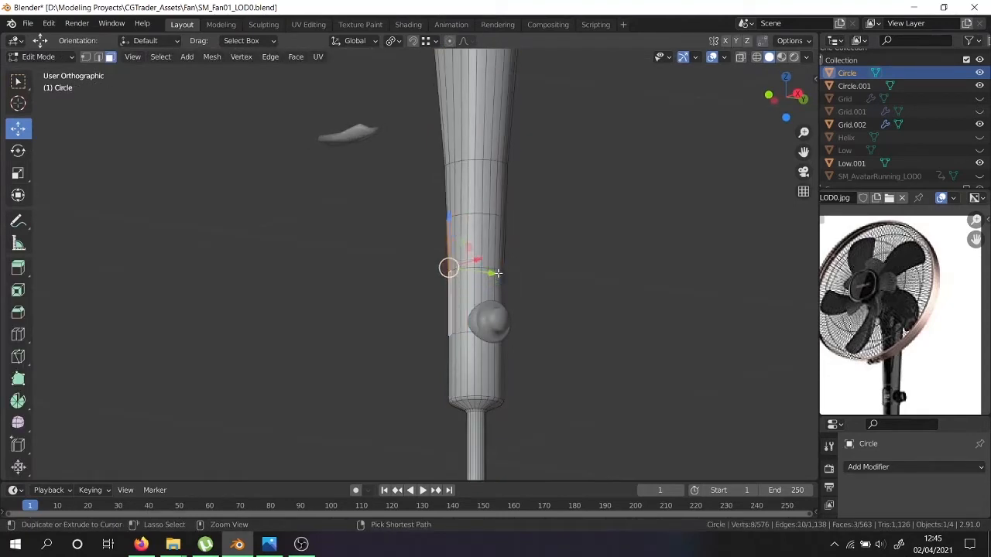
pyautogui.hotkey('ctrl', 'z')
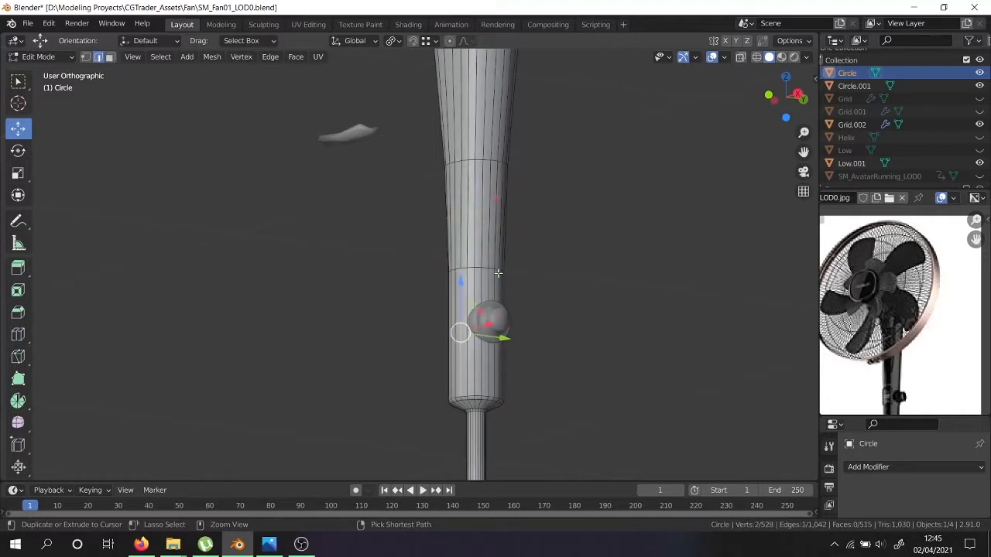
# Leave mesh editing and unhide the Helix, Grid.001 and Grid objects, keeping Low hidden.
pyautogui.scroll(-6, 498, 274)
pyautogui.press('Tab')
pyautogui.moveTo(498, 274); pyautogui.dragTo(463, 335, button='middle')
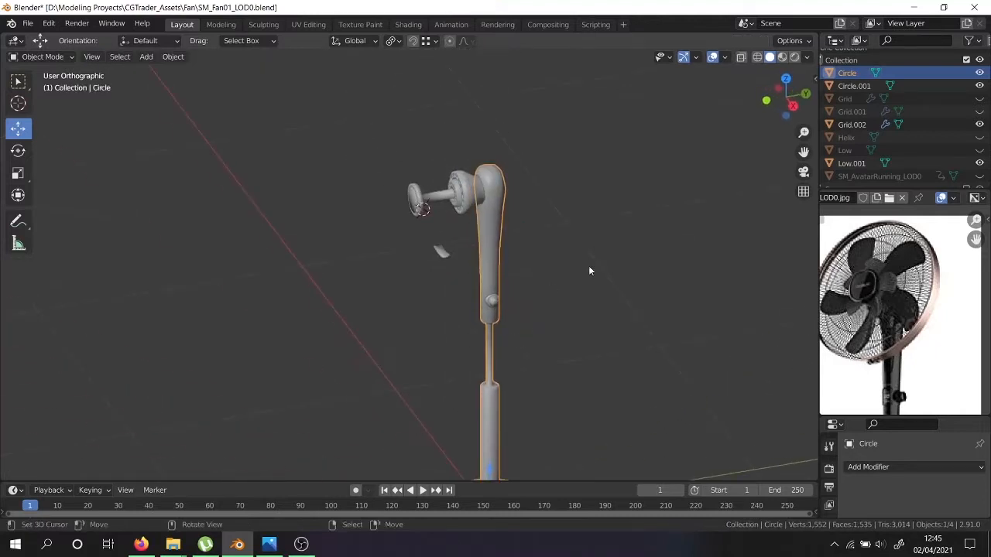
pyautogui.moveTo(374, 210); pyautogui.dragTo(619, 190, button='middle')
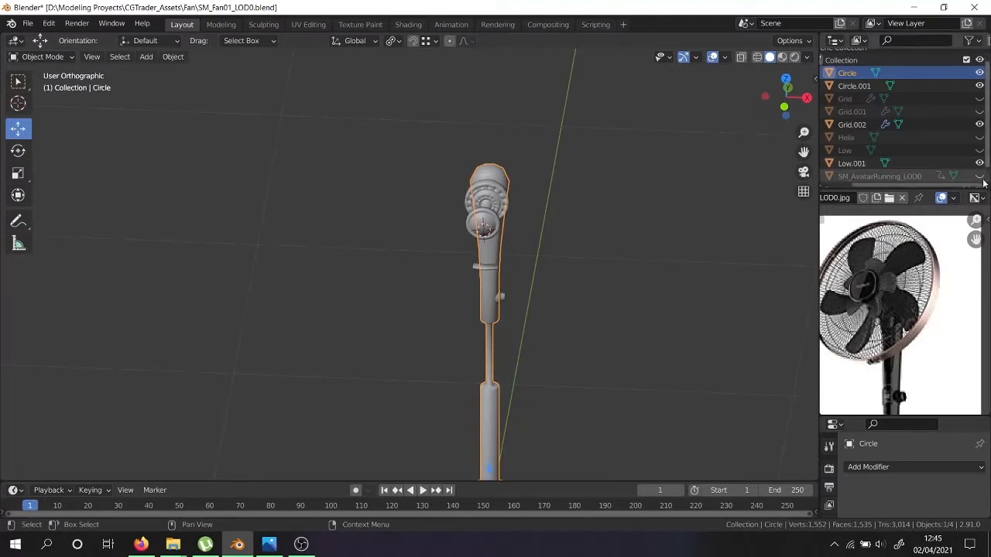
pyautogui.click(980, 150)
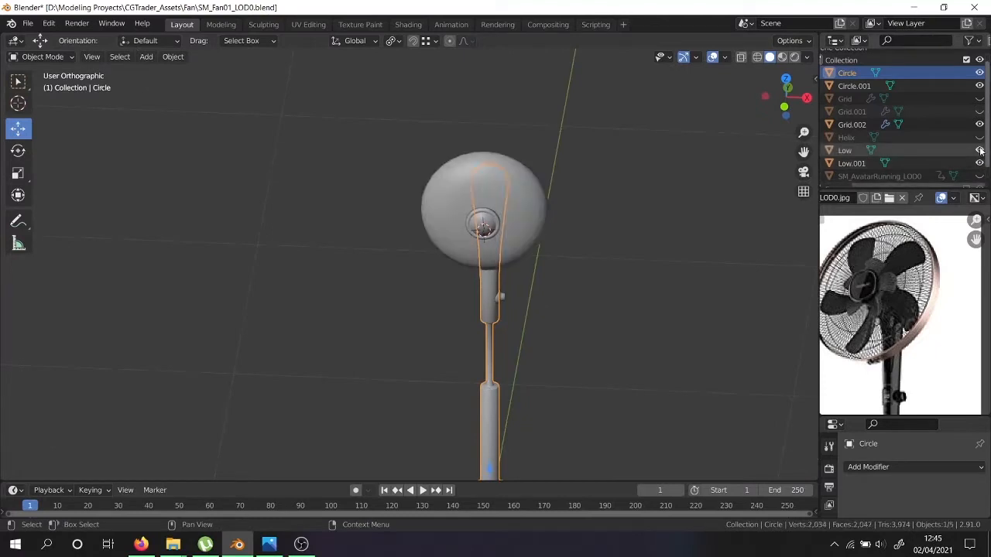
pyautogui.click(980, 150)
pyautogui.click(979, 137)
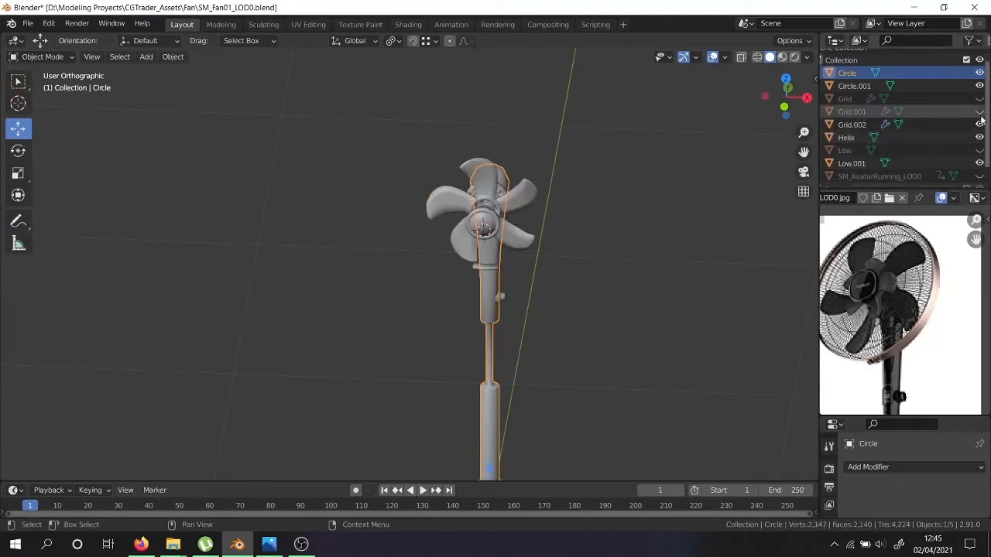
pyautogui.click(979, 112)
pyautogui.click(980, 99)
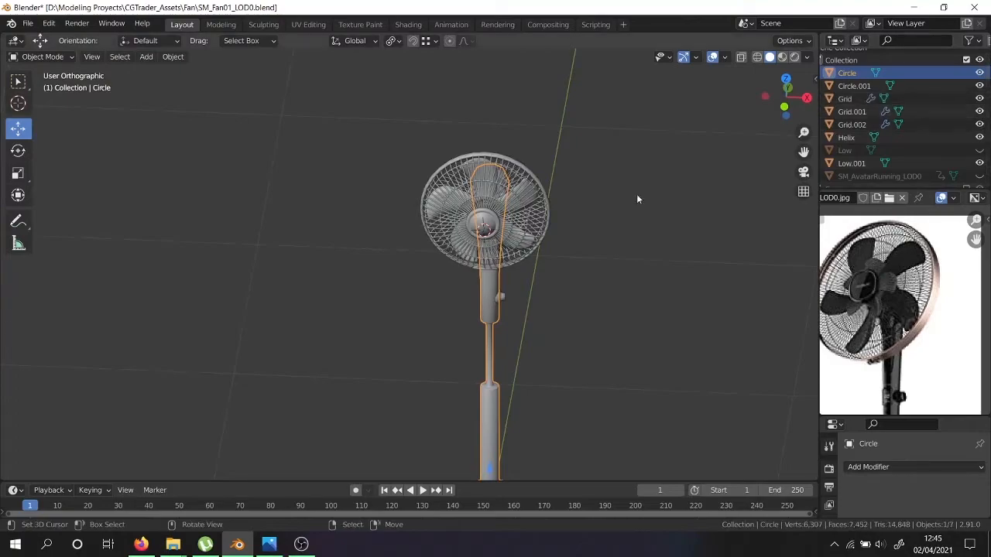
# Examine the assembled fan's cage, blades, motor housing and stand up close and as a whole.
pyautogui.scroll(5, 620, 201)
pyautogui.moveTo(550, 215); pyautogui.dragTo(425, 172, button='middle')
pyautogui.scroll(4, 419, 198)
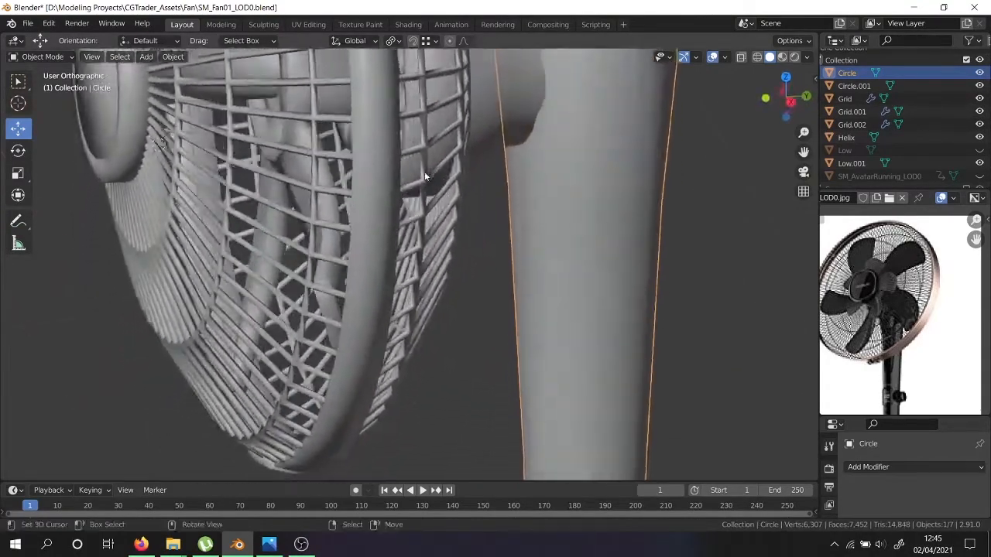
pyautogui.scroll(-6, 421, 177)
pyautogui.scroll(-4, 420, 182)
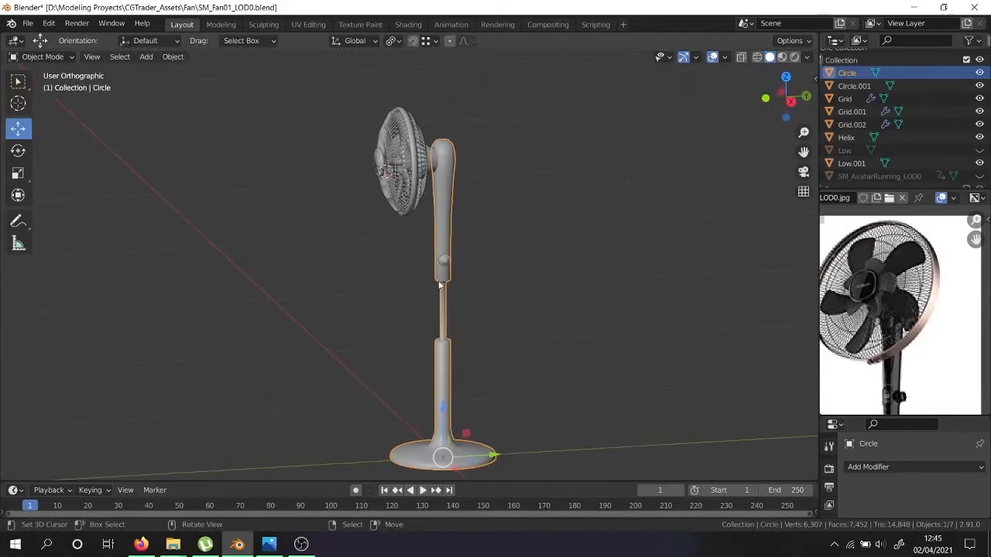
pyautogui.scroll(5, 421, 240)
pyautogui.moveTo(416, 229); pyautogui.dragTo(475, 212, button='middle')
pyautogui.scroll(-5, 475, 212)
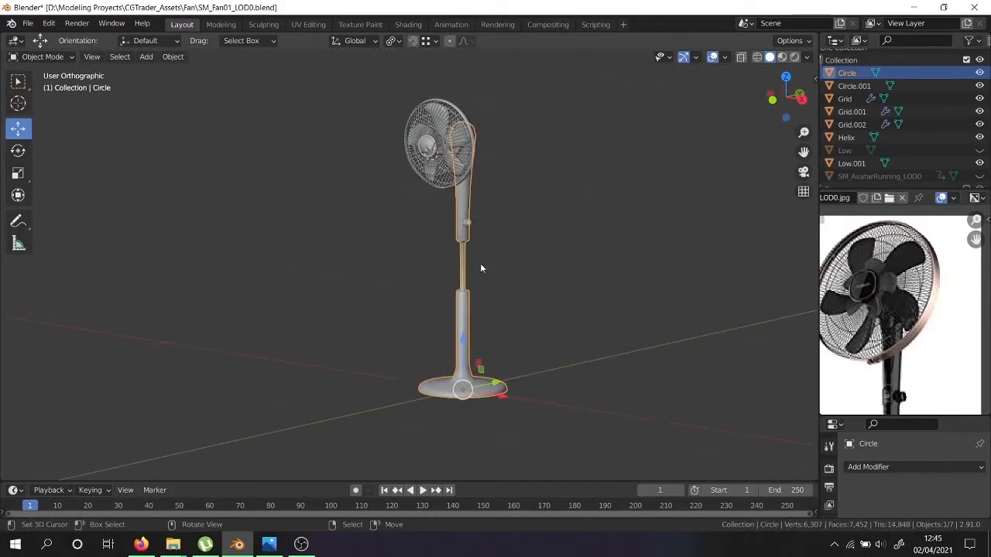
# Switch to Firefox and search Google Images for "fan helix".
pyautogui.click(141, 544)
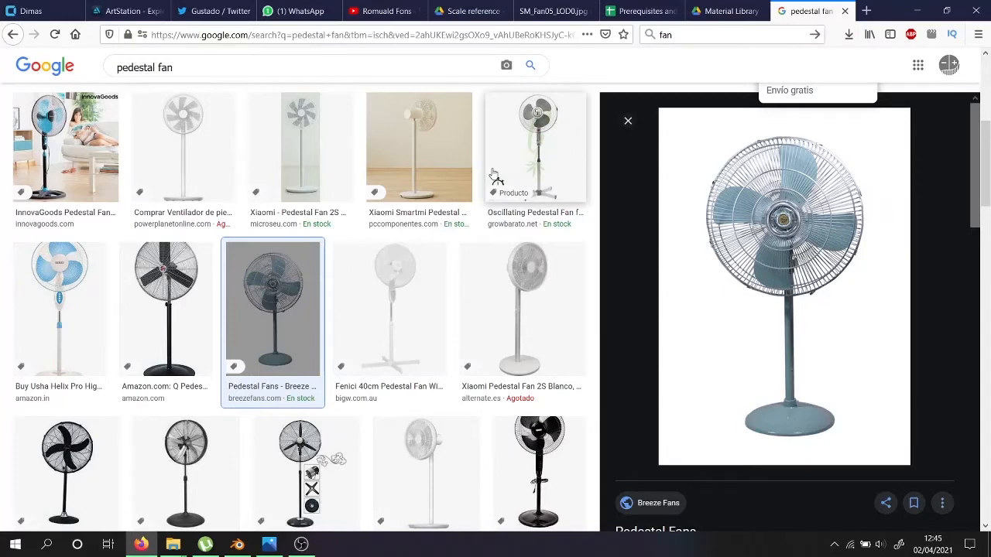
pyautogui.scroll(4, 247, 96)
pyautogui.tripleClick(193, 76)
pyautogui.write('fa')
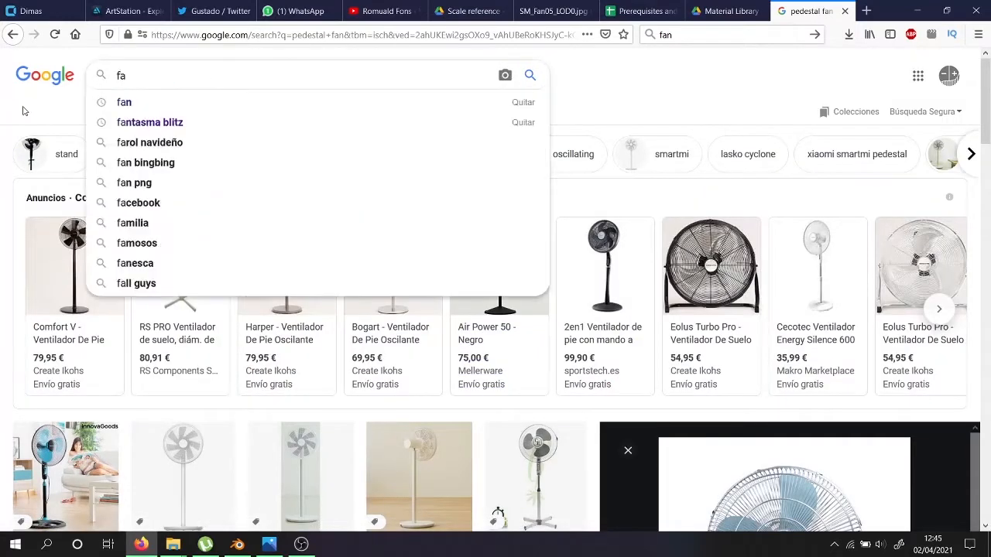
pyautogui.write('n helix')
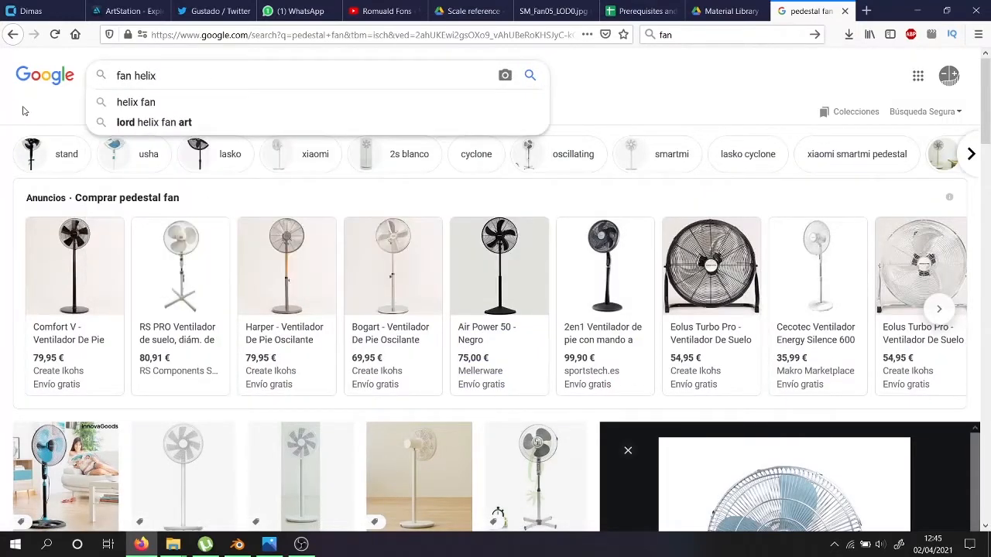
pyautogui.press('Return')
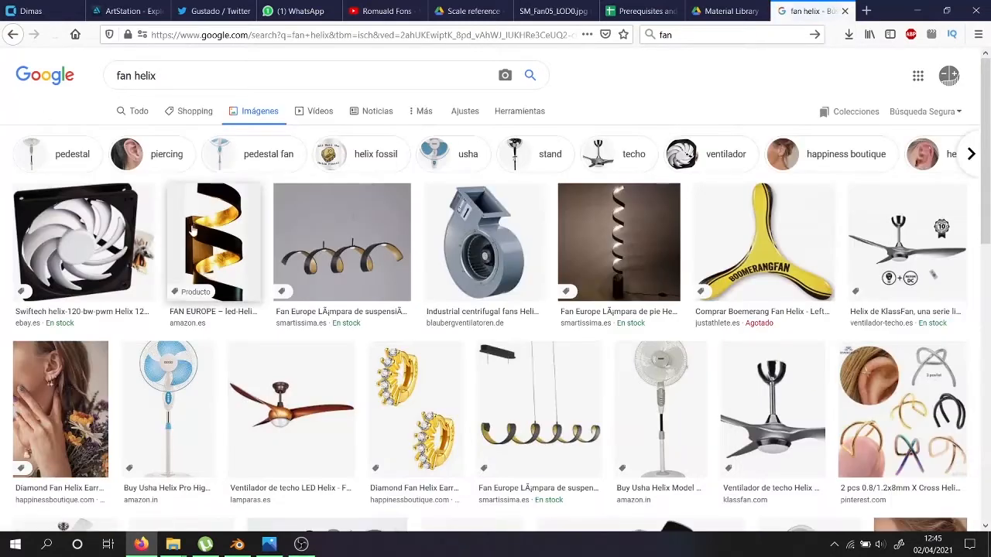
# Change the image search to "fan motor".
pyautogui.moveTo(157, 76); pyautogui.dragTo(32, 85)
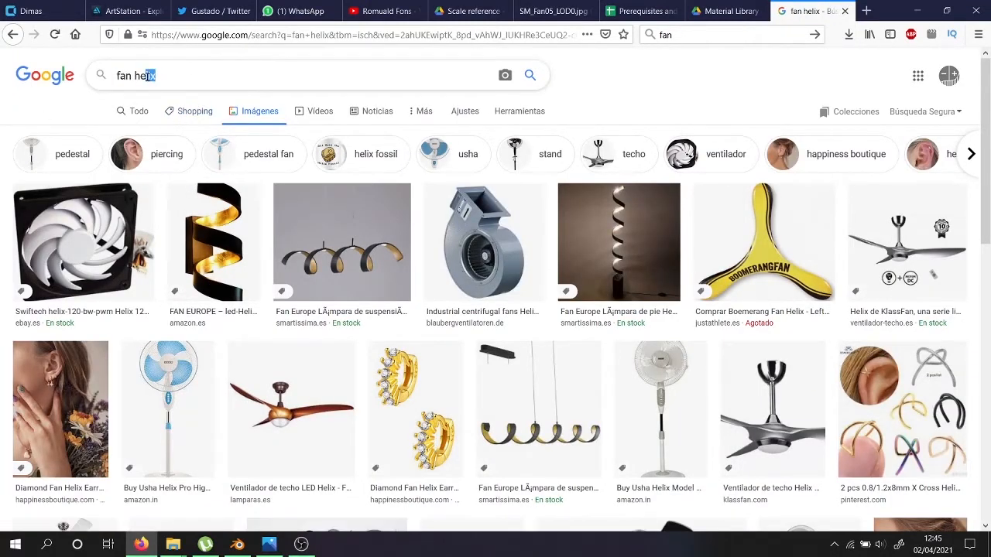
pyautogui.write('motor')
pyautogui.press('Return')
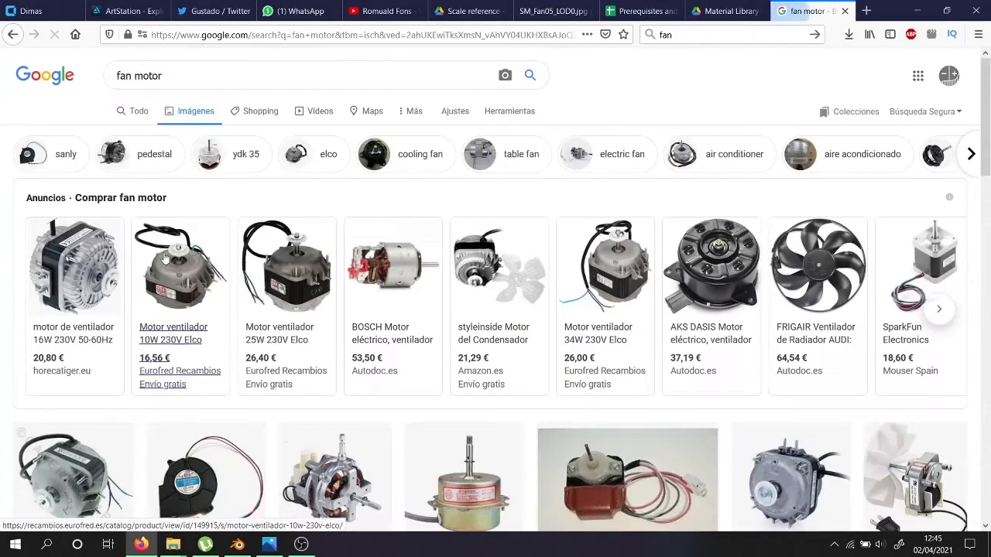
pyautogui.scroll(-8, 165, 258)
pyautogui.scroll(10, 164, 257)
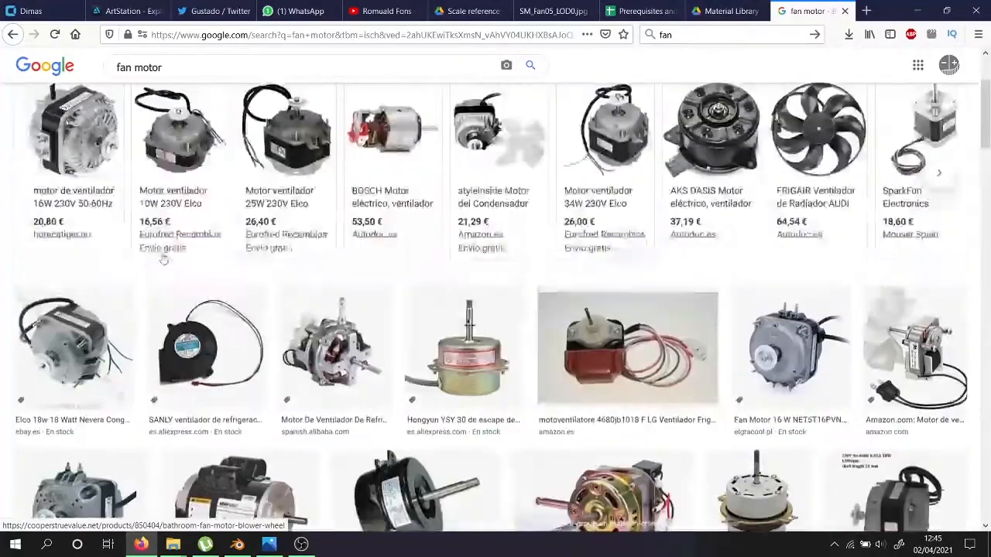
pyautogui.moveTo(164, 76); pyautogui.dragTo(120, 77)
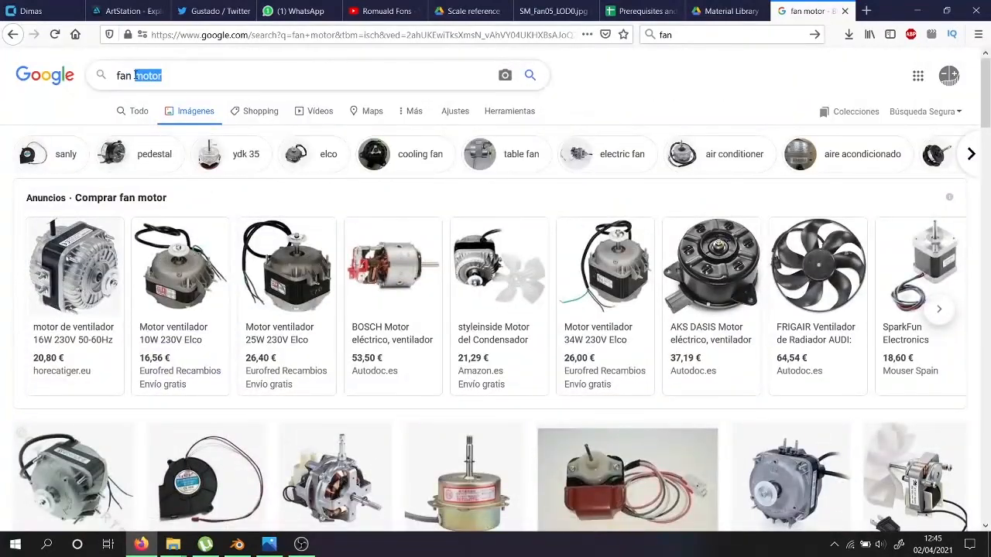
pyautogui.write('fan elix')
pyautogui.press('Return')
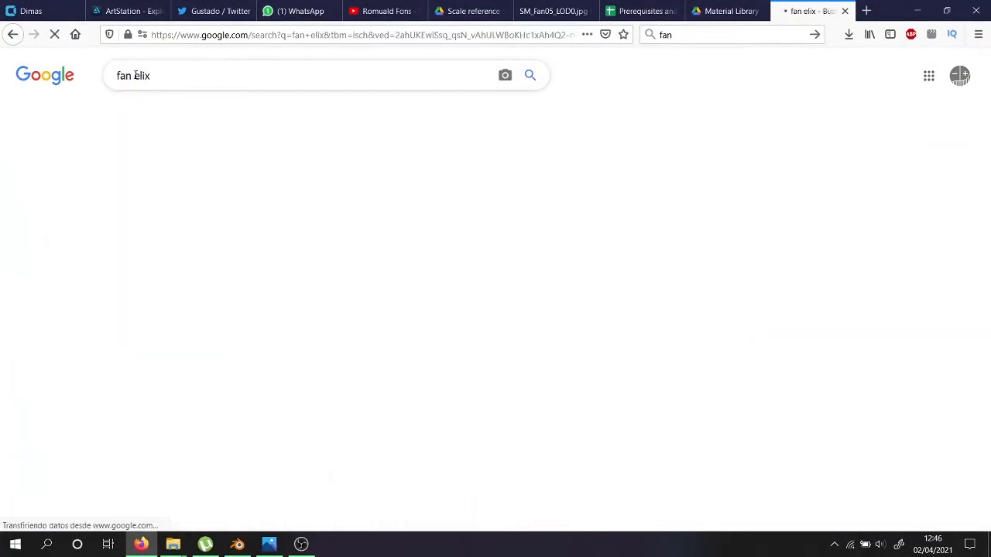
pyautogui.hotkey('alt', 'Left')
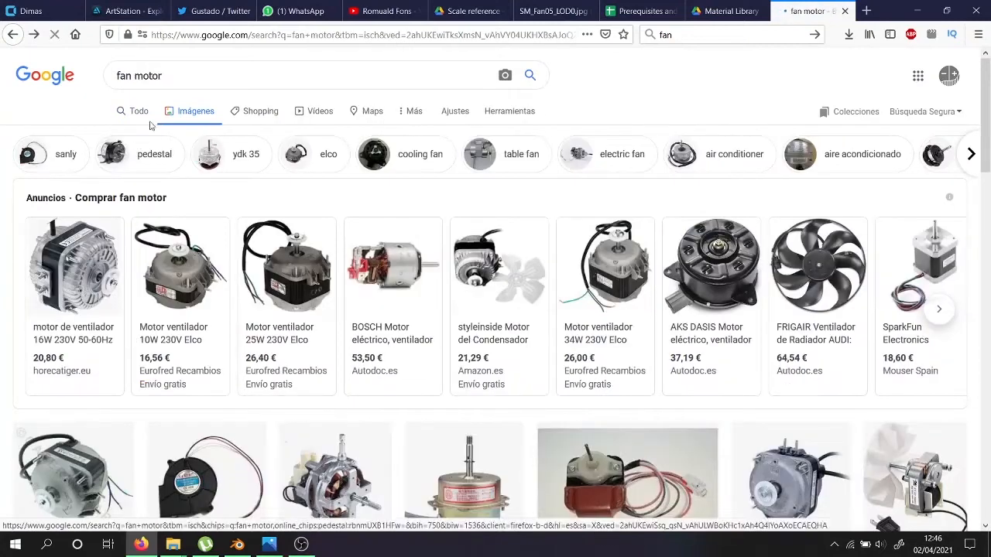
# Return to the "fan helix" image results and narrow them to pedestal fans.
pyautogui.hotkey('alt', 'Left')
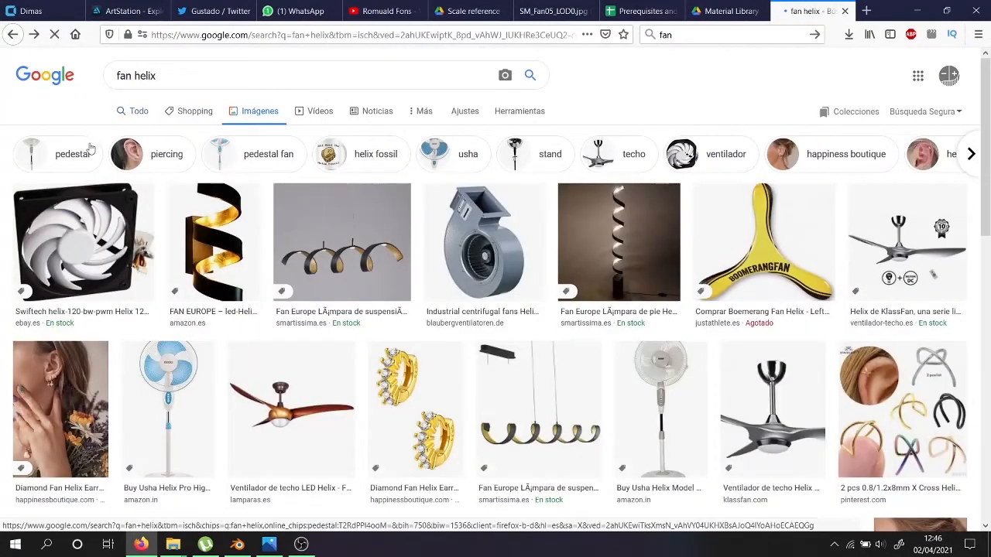
pyautogui.click(91, 155)
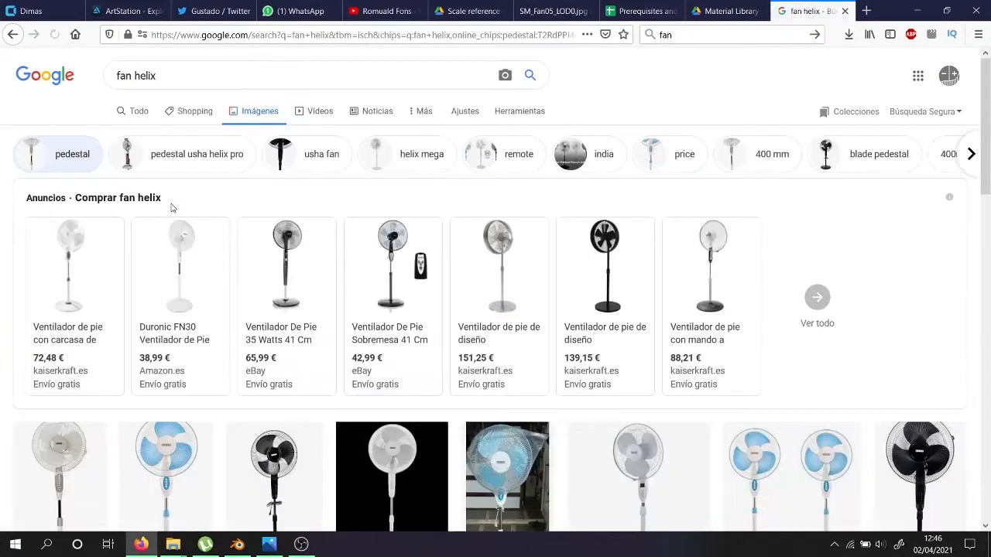
pyautogui.scroll(-3, 172, 207)
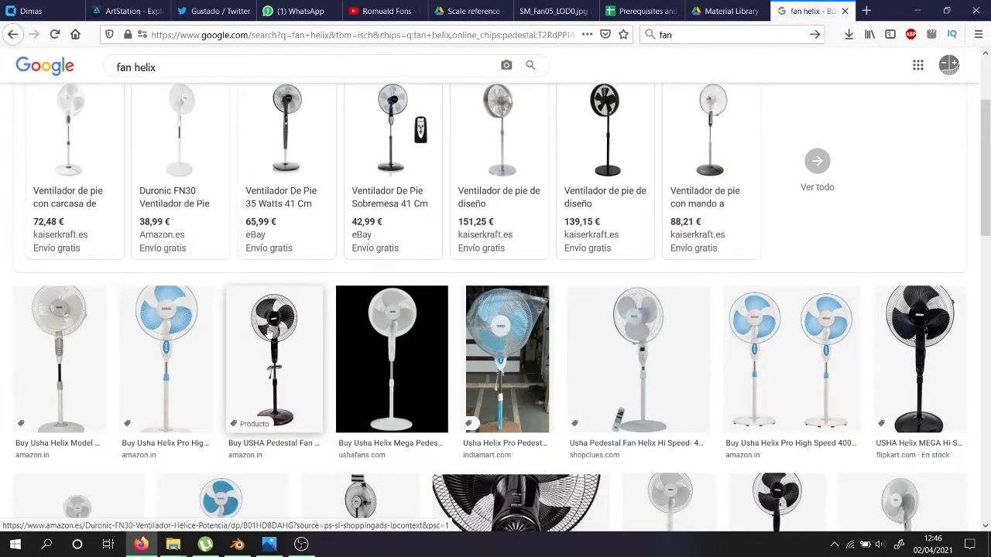
# Preview the black and white Usha pedestal fan images, including the motor housing close-up, and open the USHA Helix MEGA page on Flipkart.
pyautogui.click(283, 347)
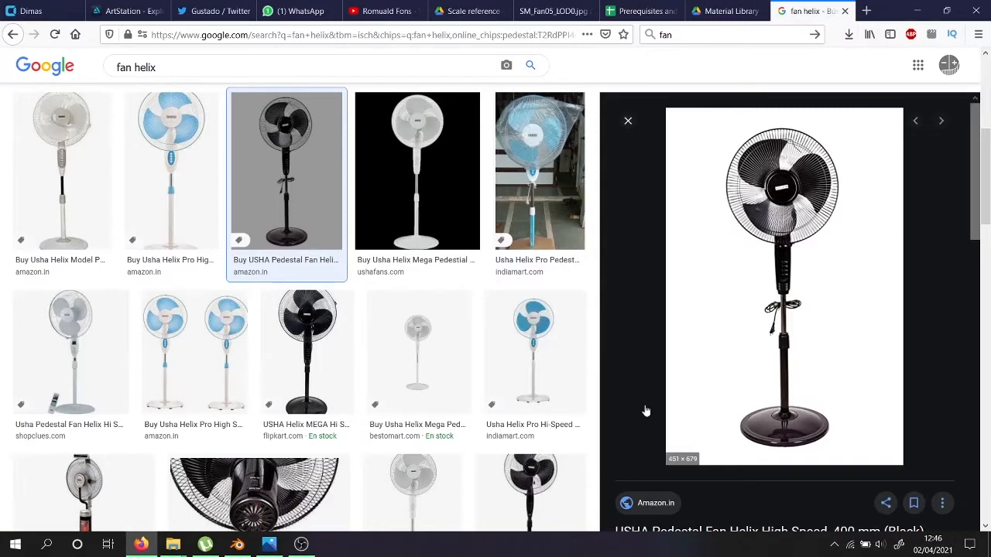
pyautogui.scroll(-3, 427, 412)
pyautogui.click(306, 401)
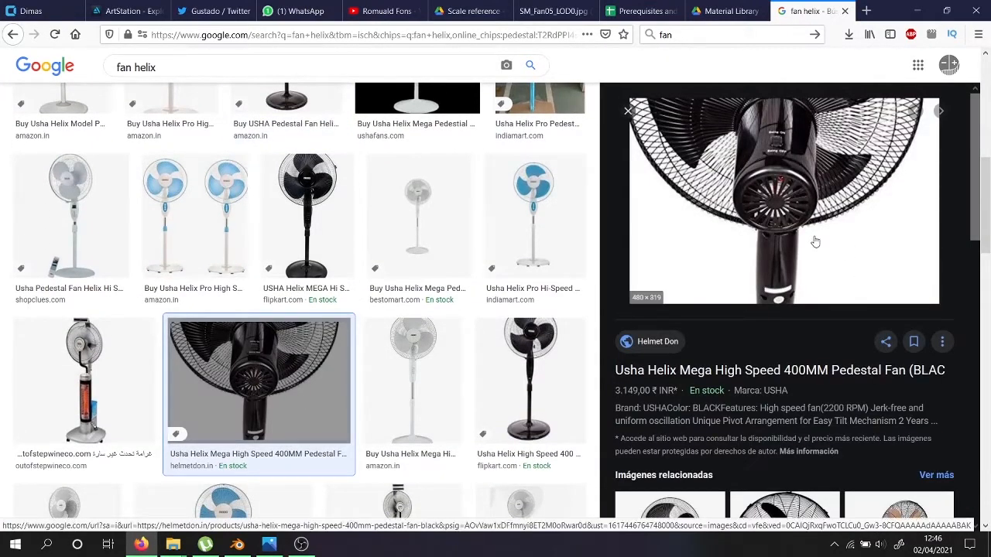
pyautogui.click(503, 385)
pyautogui.click(366, 378)
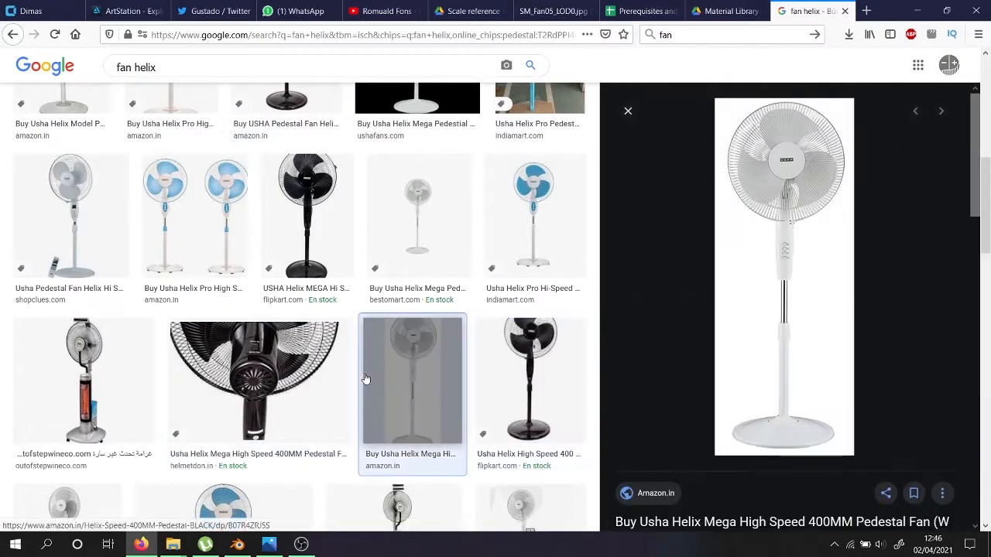
pyautogui.click(306, 250)
pyautogui.scroll(-9, 321, 250)
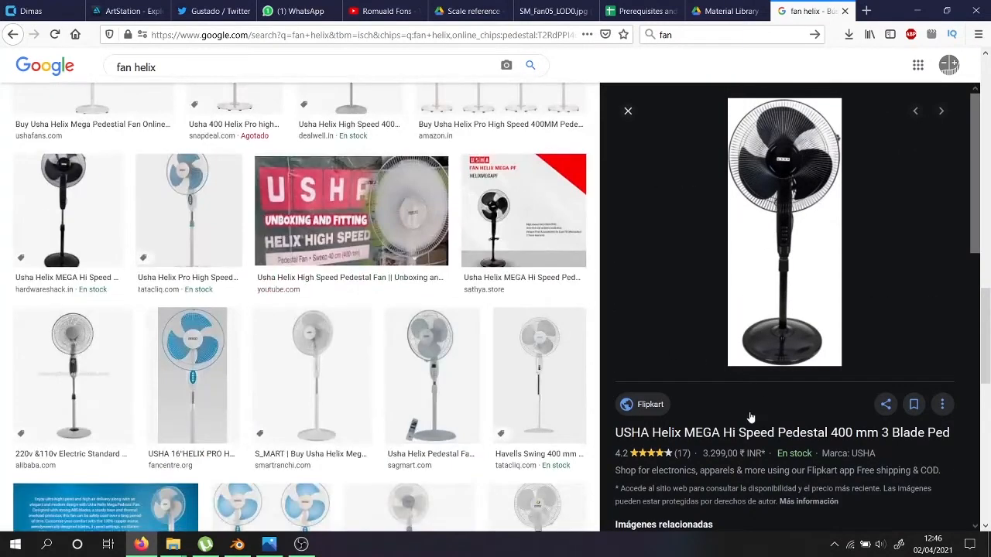
pyautogui.click(723, 432)
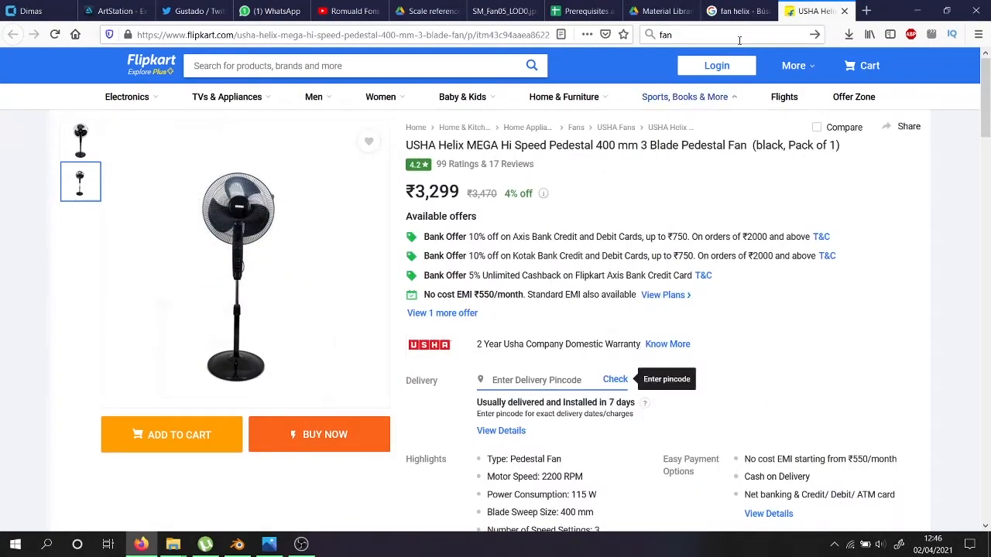
# Return to the image results and preview the AtKitchen and Viveks pedestal fan pictures as references.
pyautogui.click(737, 10)
pyautogui.scroll(-5, 418, 300)
pyautogui.scroll(-4, 286, 312)
pyautogui.scroll(-1, 285, 314)
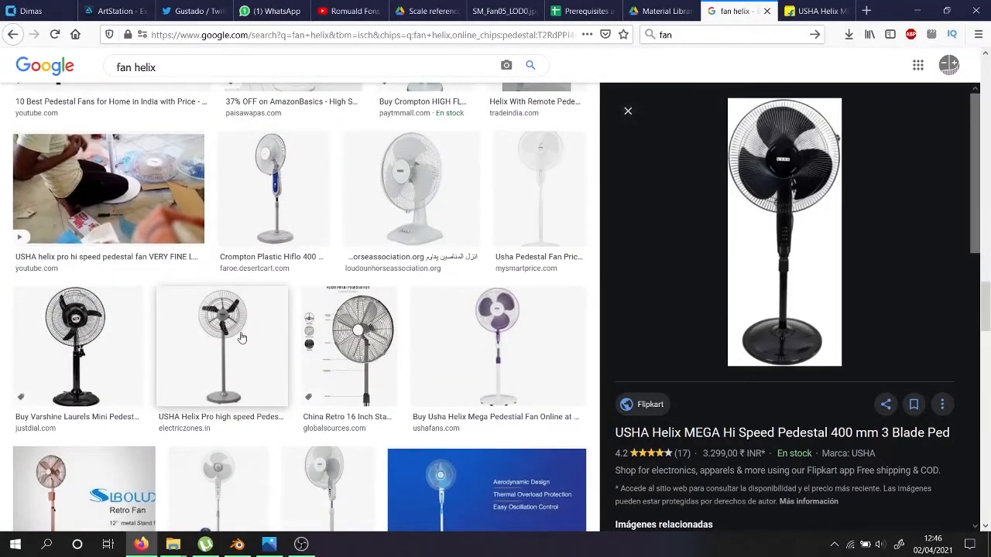
pyautogui.scroll(-6, 243, 337)
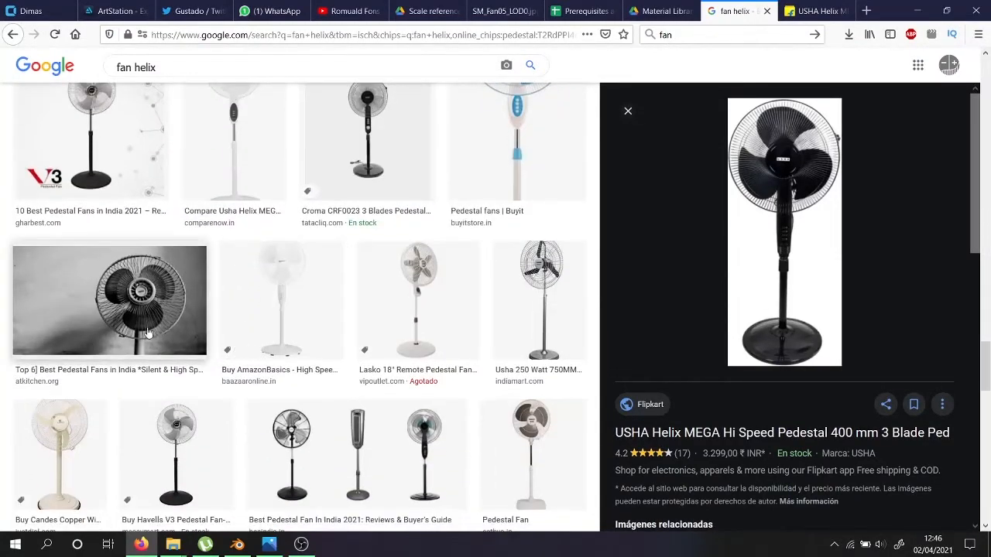
pyautogui.click(157, 326)
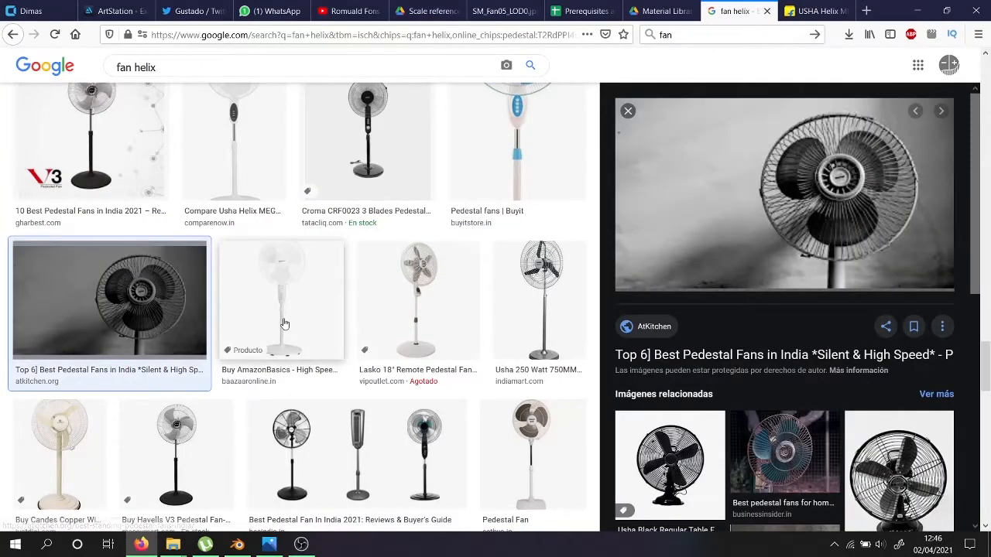
pyautogui.scroll(-3, 201, 327)
pyautogui.click(431, 327)
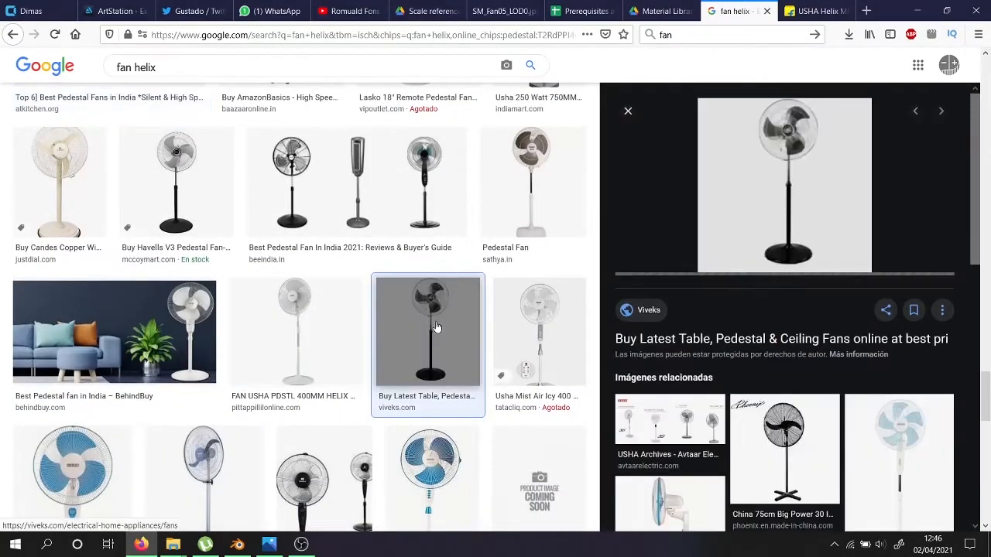
pyautogui.scroll(-10, 435, 326)
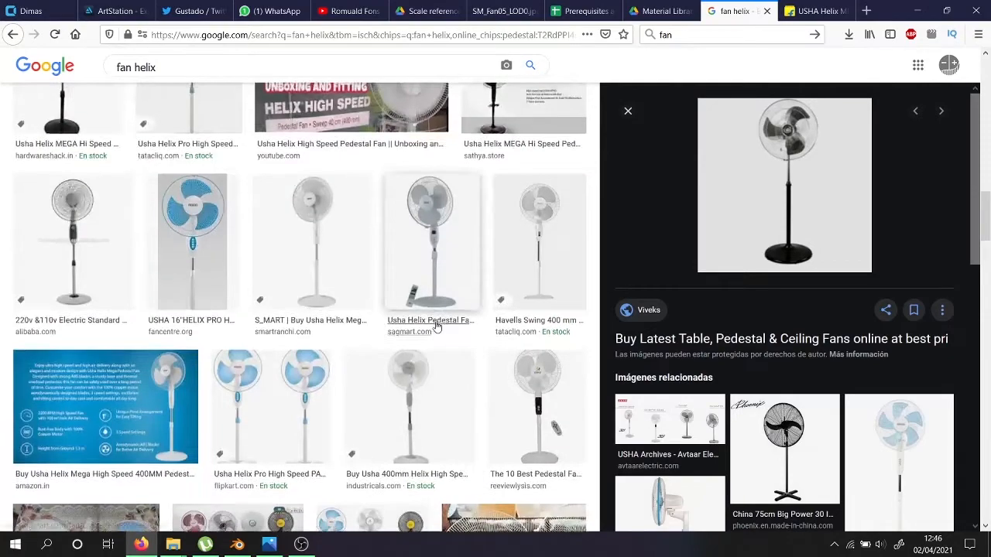
# Return to the start of the results and preview the black USHA pedestal fan from Amazon.in.
pyautogui.scroll(5, 433, 325)
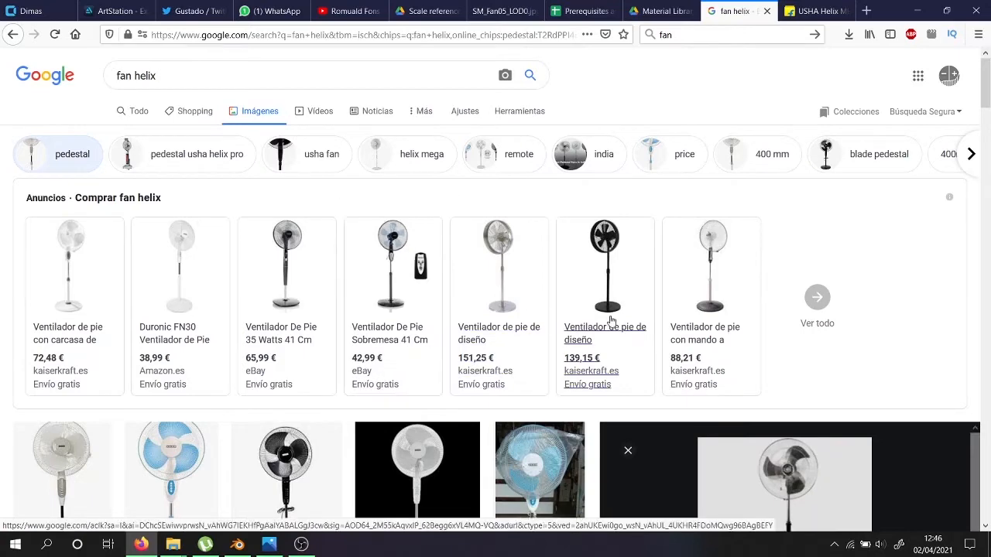
pyautogui.scroll(-5, 596, 333)
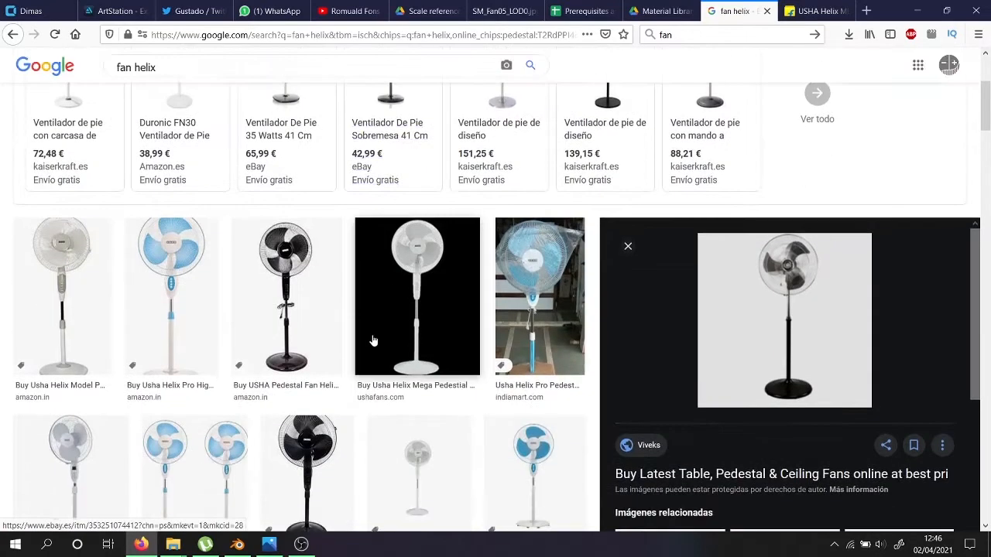
pyautogui.click(303, 320)
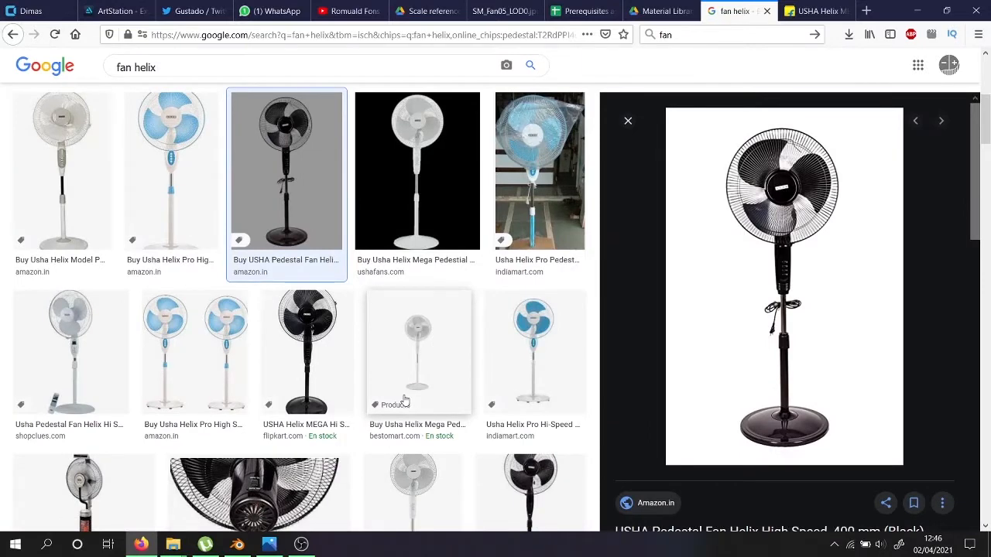
# Switch to Blender and bevel the outer top edge loop of the stand's base with a width of about 0.0039 m.
pyautogui.click(245, 548)
pyautogui.press('Tab')
pyautogui.scroll(9, 464, 390)
pyautogui.moveTo(448, 343); pyautogui.dragTo(463, 378, button='middle')
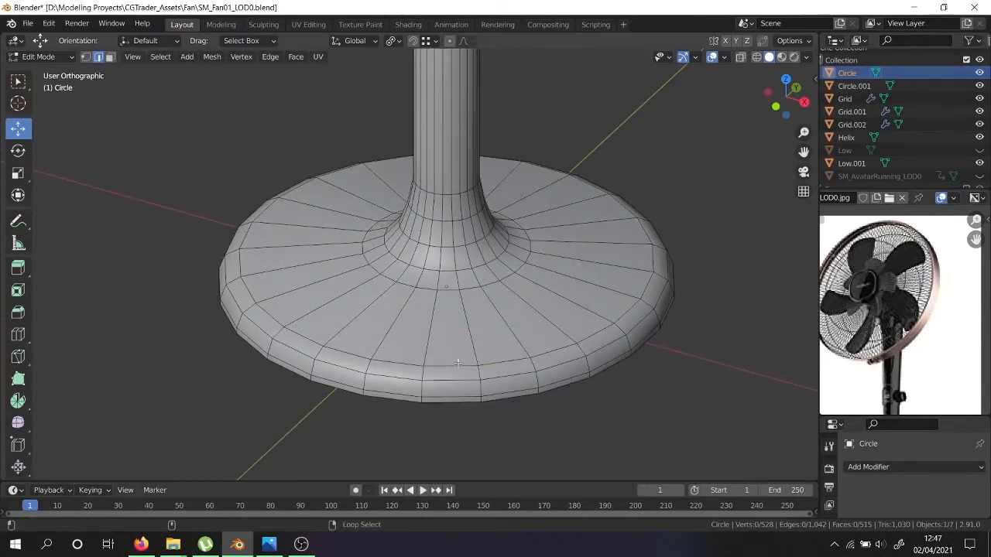
pyautogui.keyDown('alt'); pyautogui.click(458, 364); pyautogui.keyUp('alt')
pyautogui.scroll(-2, 458, 364)
pyautogui.scroll(3, 457, 364)
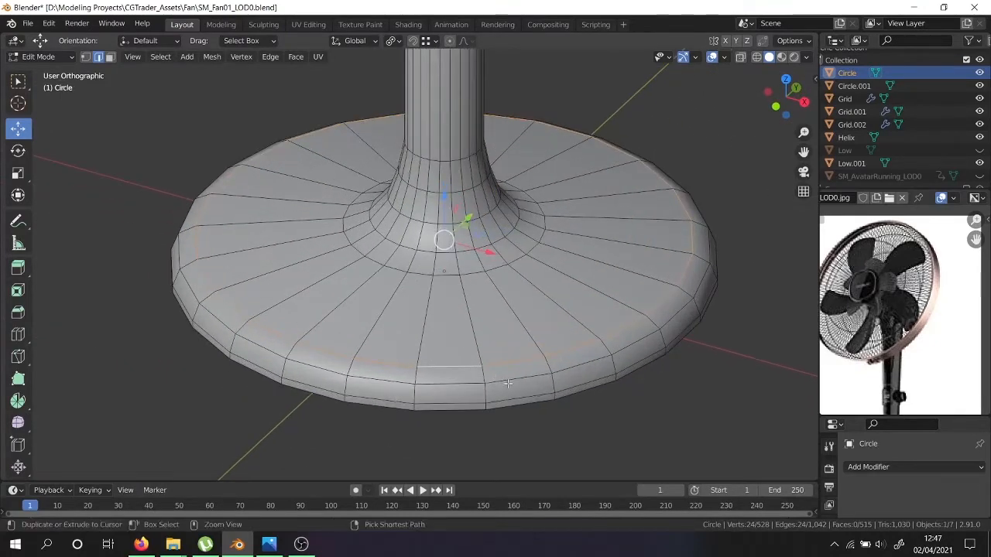
pyautogui.hotkey('ctrl', 'b')
pyautogui.click(501, 362)
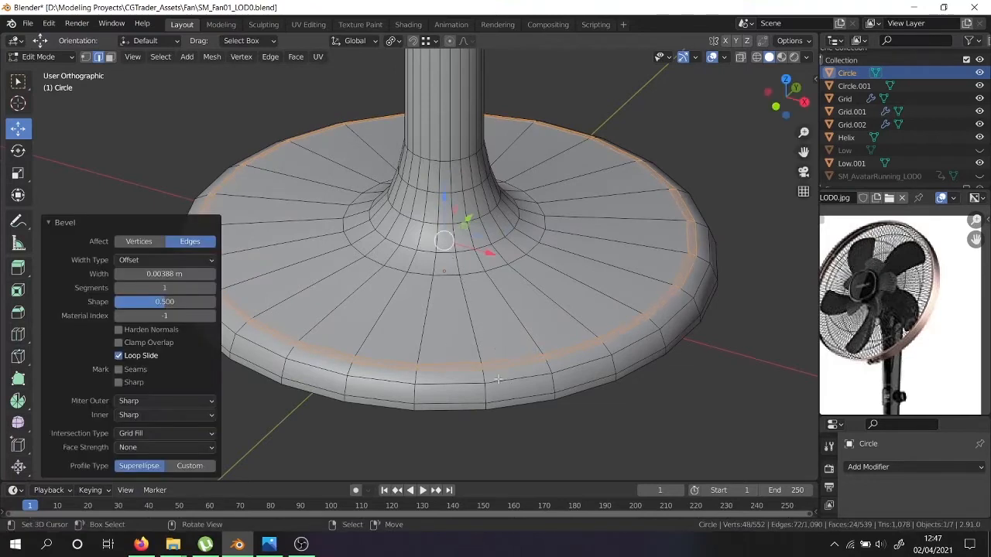
# Extrude the bevelled face ring on the base and lower it about 0.0043 m to form a groove near the rim.
pyautogui.moveTo(500, 362); pyautogui.dragTo(467, 316, button='middle')
pyautogui.press('e')
pyautogui.press('Escape')
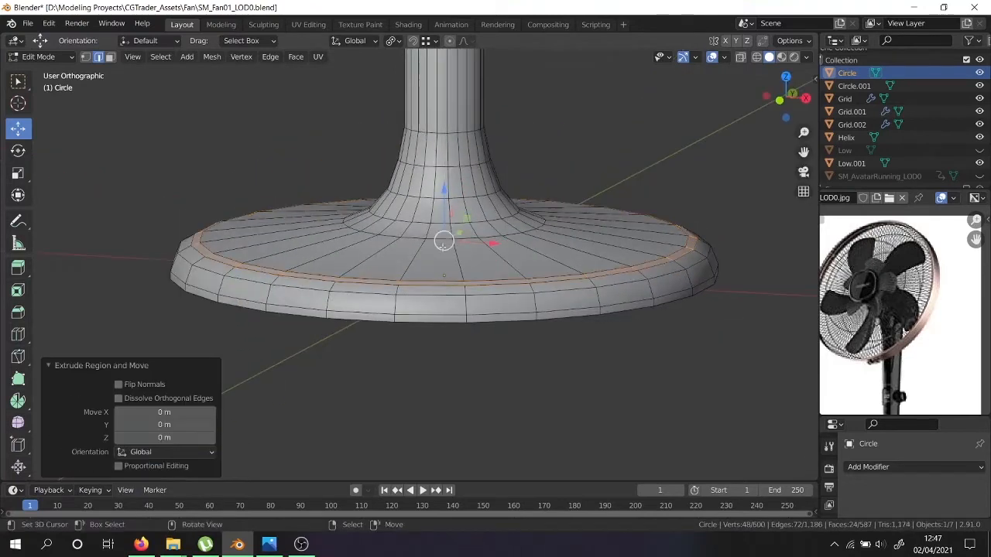
pyautogui.moveTo(443, 185); pyautogui.dragTo(442, 185)
pyautogui.click(443, 188)
pyautogui.moveTo(444, 188); pyautogui.dragTo(442, 244, button='middle')
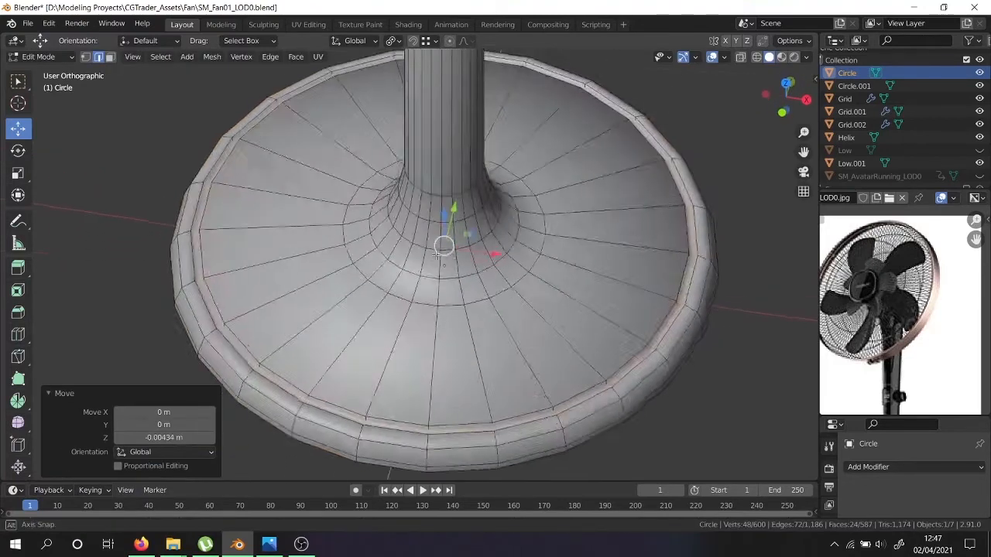
pyautogui.press('Tab')
pyautogui.press('Tab')
# Add an edge loop on the base disc close to the flared foot of the pole, with a slide factor of about -0.793.
pyautogui.keyDown('shift'); pyautogui.rightClick(451, 308); pyautogui.keyUp('shift')
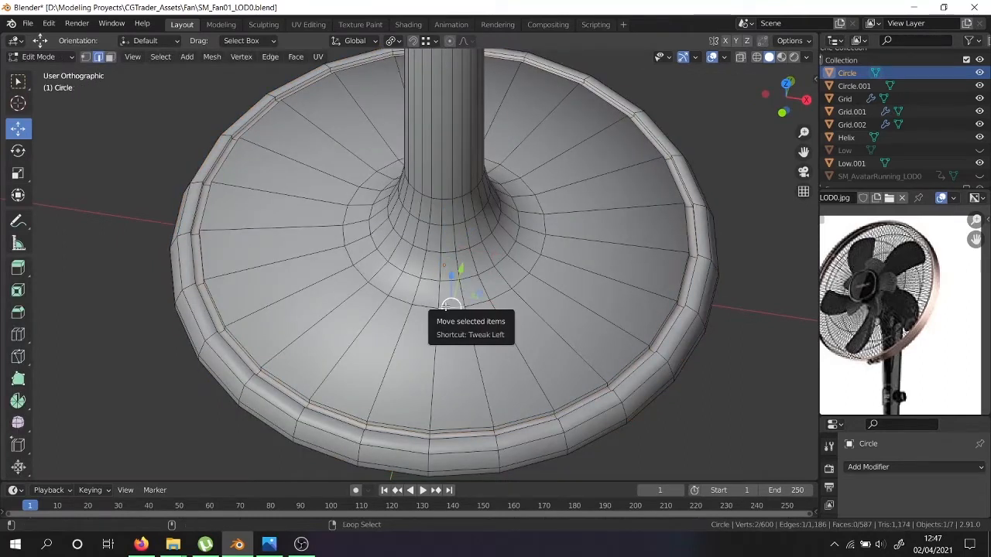
pyautogui.hotkey('ctrl', 'r')
pyautogui.click(436, 317)
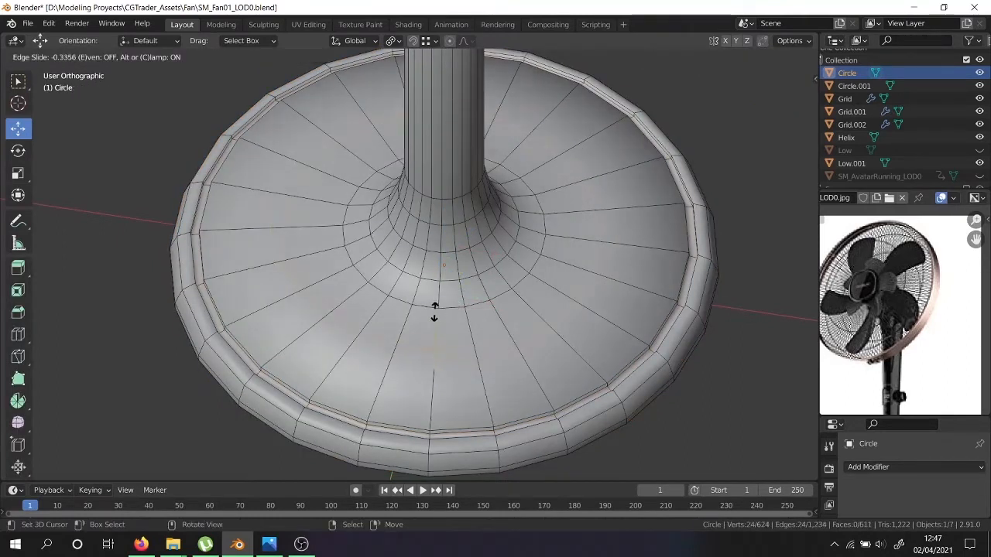
pyautogui.click(421, 282)
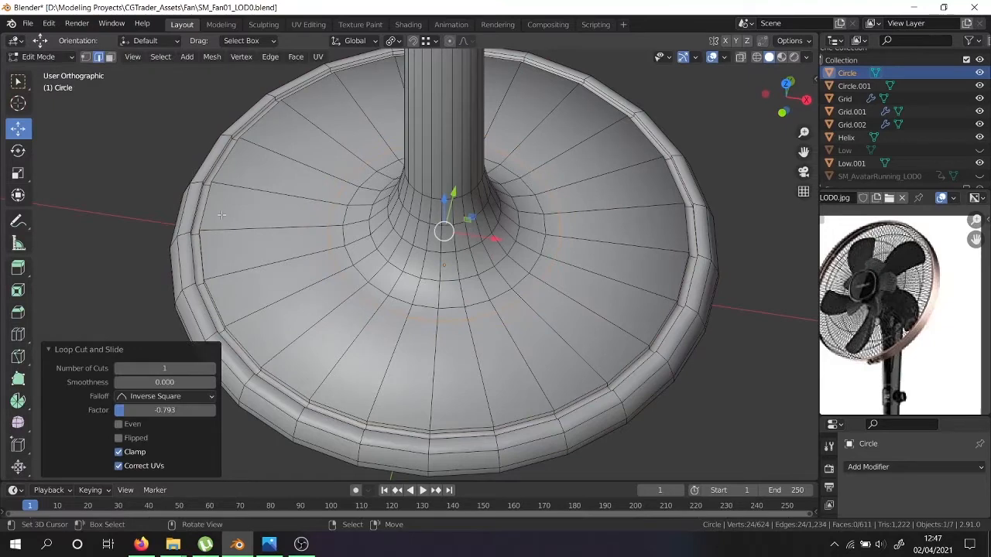
# Extrude the narrow face ring around the pole's flared foot and lower it to form an inner groove.
pyautogui.click(110, 56)
pyautogui.scroll(2, 440, 313)
pyautogui.click(440, 313)
pyautogui.keyDown('alt'); pyautogui.click(440, 312); pyautogui.keyUp('alt')
pyautogui.click(439, 314)
pyautogui.moveTo(438, 315); pyautogui.dragTo(450, 296, button='middle')
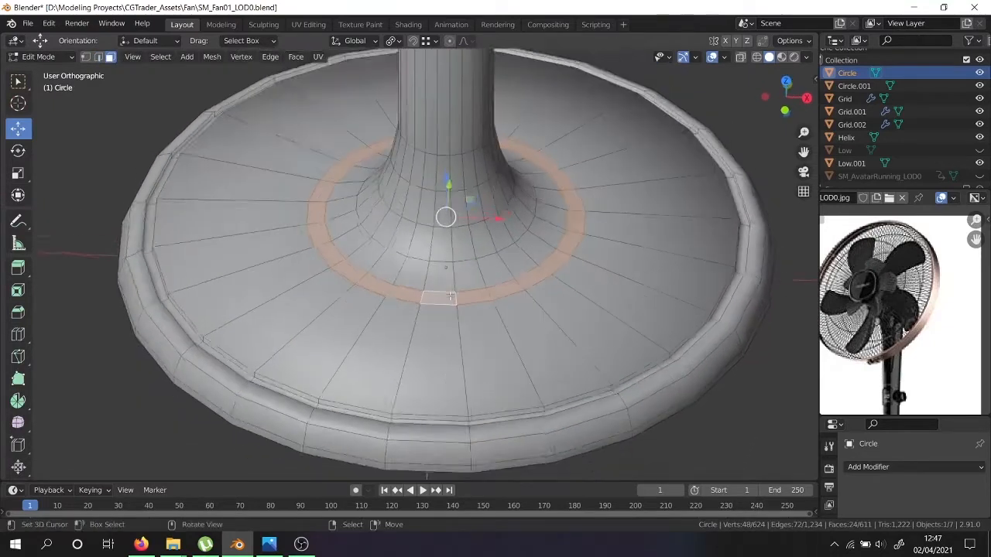
pyautogui.scroll(1, 450, 296)
pyautogui.press('e')
pyautogui.rightClick(449, 297)
pyautogui.moveTo(448, 166); pyautogui.dragTo(451, 167)
pyautogui.scroll(-4, 451, 168)
pyautogui.press('Tab')
pyautogui.scroll(-6, 455, 130)
pyautogui.moveTo(451, 170); pyautogui.dragTo(426, 281, button='middle')
pyautogui.scroll(2, 428, 335)
# Add a centred edge loop on the base disc between the two grooves and raise it slightly.
pyautogui.press('Tab')
pyautogui.scroll(6, 428, 335)
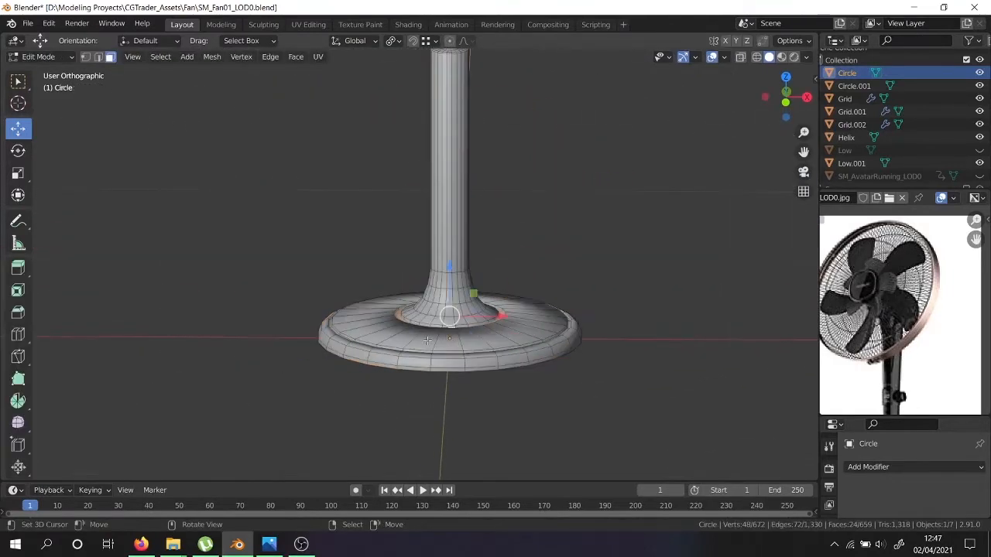
pyautogui.hotkey('ctrl', 'r')
pyautogui.click(437, 338)
pyautogui.rightClick(436, 338)
pyautogui.scroll(3, 437, 339)
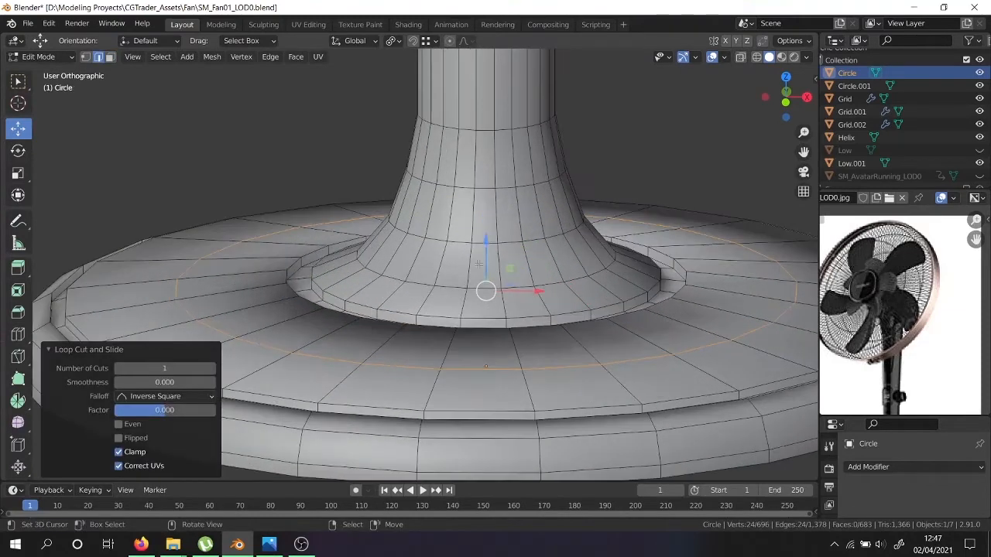
pyautogui.moveTo(488, 241); pyautogui.dragTo(486, 236)
pyautogui.press('Tab')
pyautogui.scroll(-6, 486, 237)
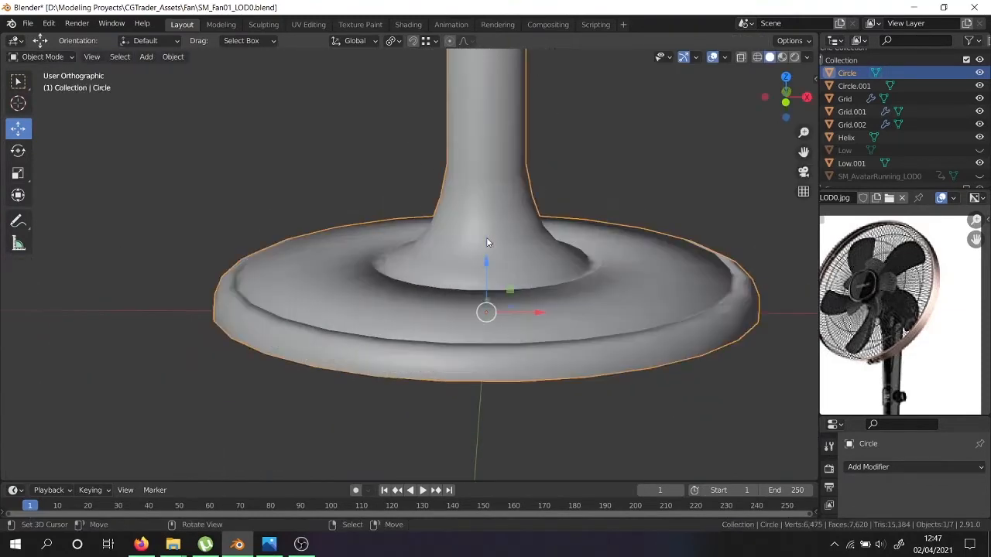
pyautogui.moveTo(486, 237); pyautogui.dragTo(482, 272, button='middle')
pyautogui.scroll(-4, 482, 272)
pyautogui.keyDown('shift'); pyautogui.moveTo(482, 207); pyautogui.dragTo(463, 309, button='middle'); pyautogui.keyUp('shift')
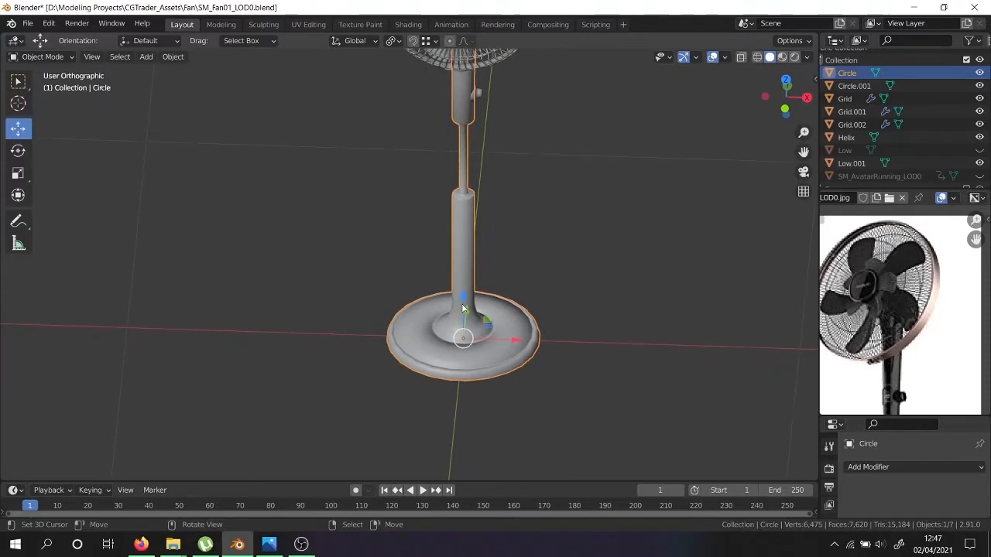
# Extrude the open rim loop under the stand's base in place and merge its vertices at centre to close the underside.
pyautogui.scroll(3, 463, 286)
pyautogui.press('Tab')
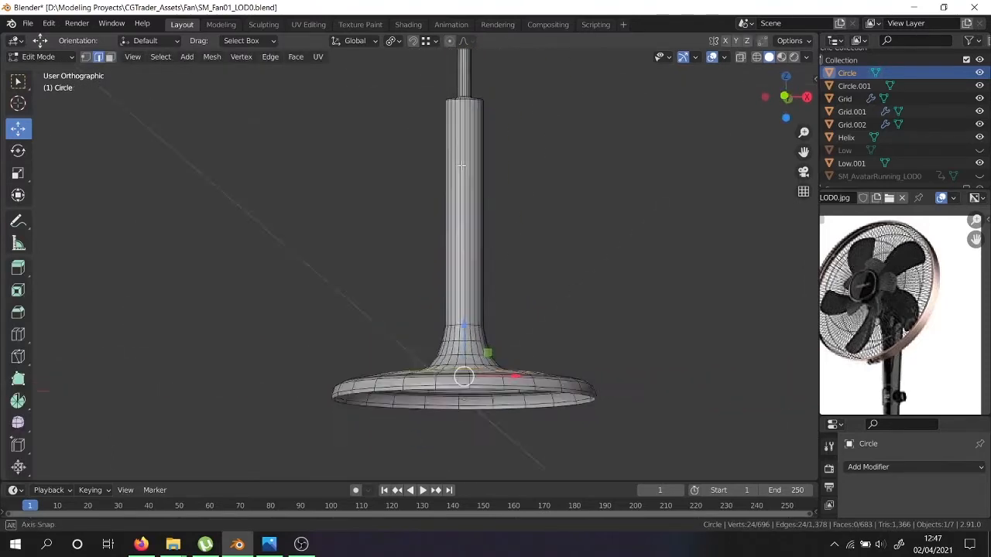
pyautogui.moveTo(463, 259); pyautogui.dragTo(462, 122, button='middle')
pyautogui.scroll(2, 432, 281)
pyautogui.moveTo(429, 287); pyautogui.dragTo(432, 329, button='middle')
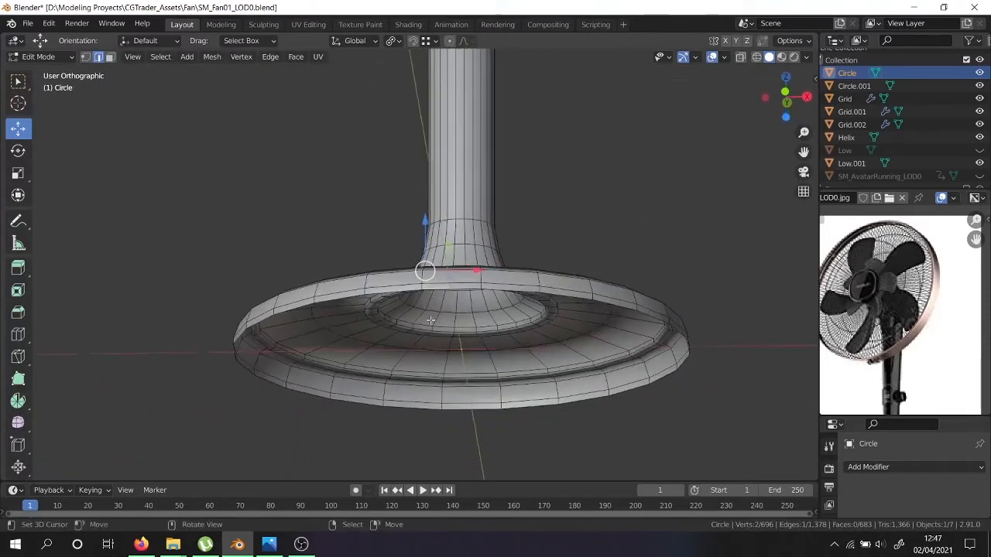
pyautogui.keyDown('alt'); pyautogui.click(583, 399); pyautogui.keyUp('alt')
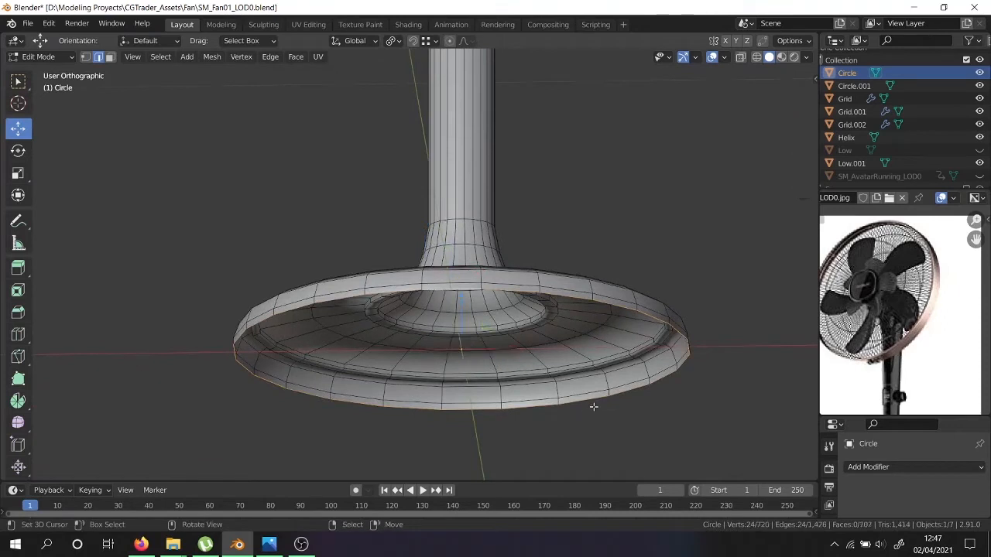
pyautogui.press('e')
pyautogui.rightClick(593, 406)
pyautogui.rightClick(479, 338)
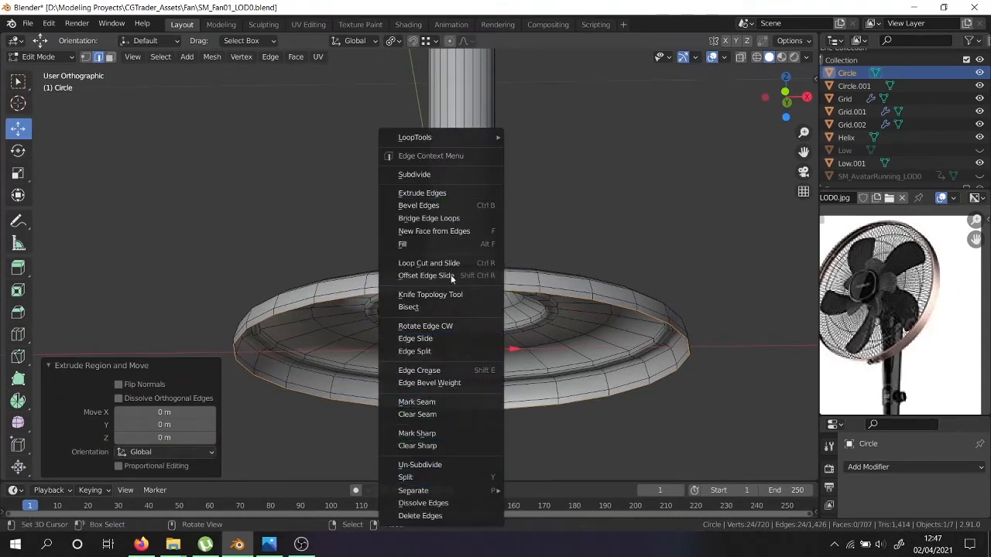
pyautogui.click(86, 58)
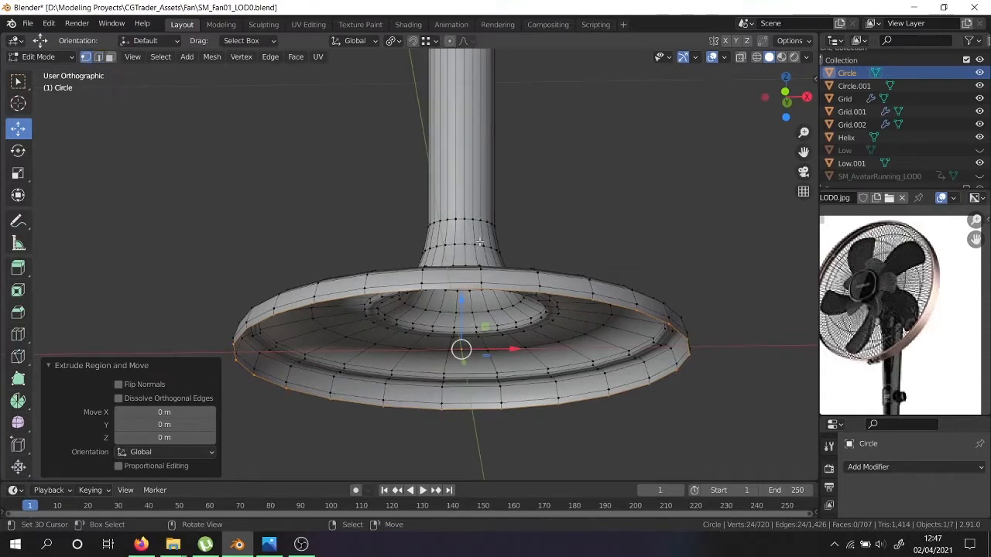
pyautogui.rightClick(480, 242)
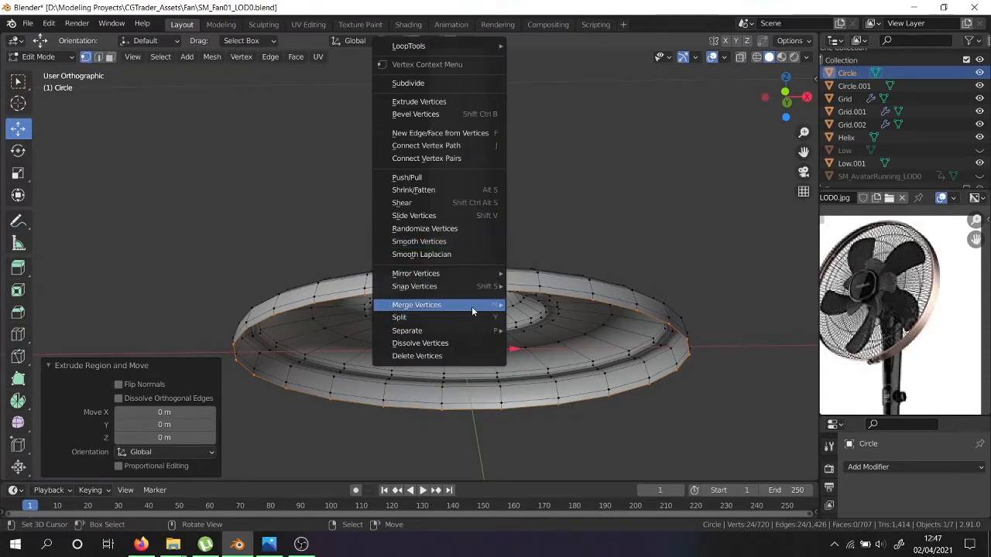
pyautogui.moveTo(471, 305)
pyautogui.click(540, 304)
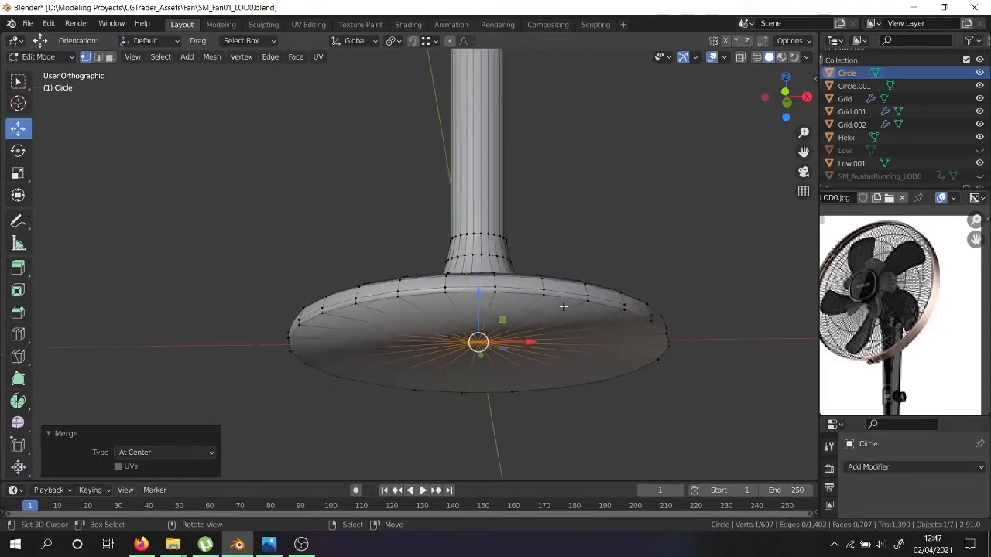
# Inspect the whole stand, switch to Firefox and examine the pole collar and base of the black pedestal fan reference.
pyautogui.press('Tab')
pyautogui.scroll(-3, 527, 233)
pyautogui.moveTo(526, 233); pyautogui.dragTo(469, 450, button='middle')
pyautogui.scroll(-2, 506, 326)
pyautogui.scroll(3, 479, 298)
pyautogui.click(141, 545)
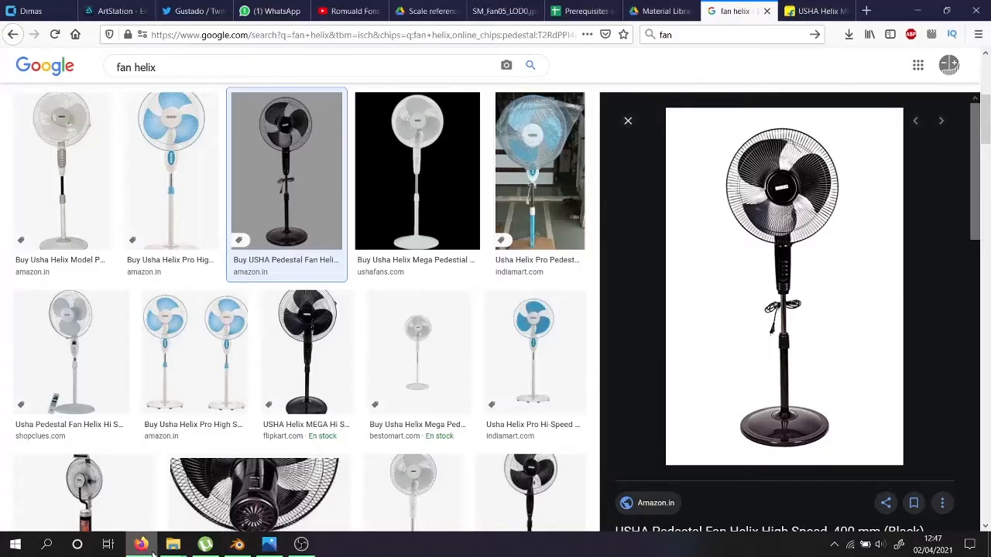
pyautogui.scroll(5, 786, 403)
pyautogui.scroll(-4, 787, 415)
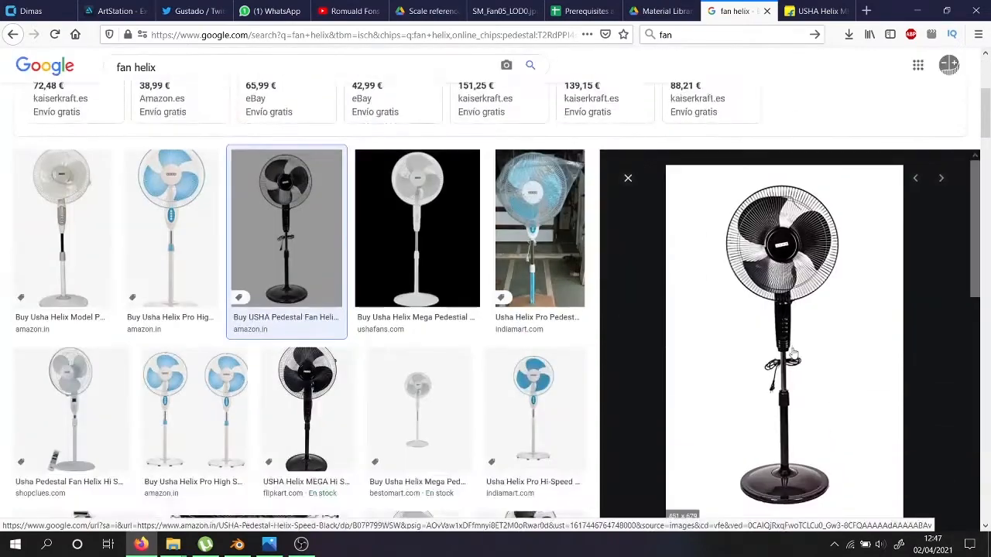
# Switch back to Blender and add an edge loop near the top of the lower pole tube, with a slide factor of -0.842.
pyautogui.click(238, 545)
pyautogui.press('KP_1')
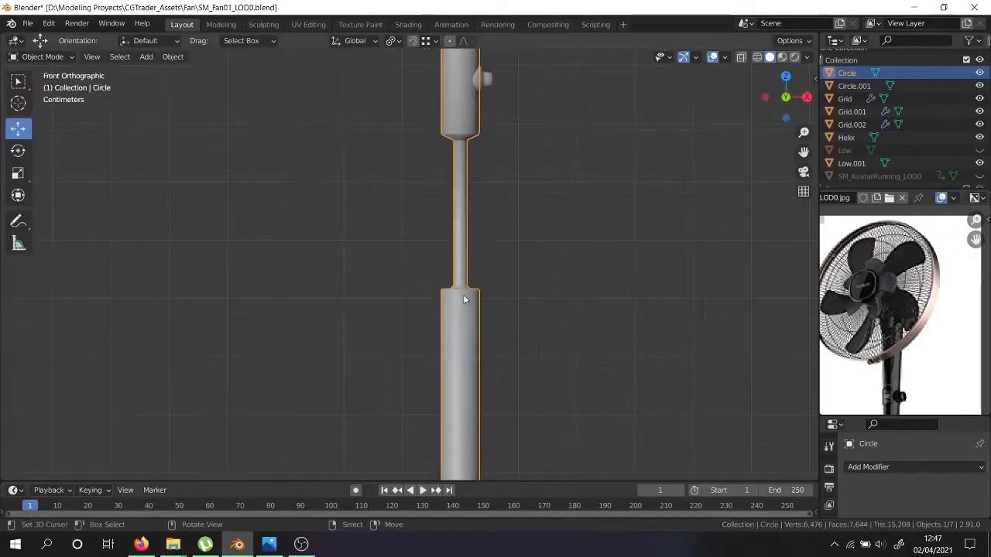
pyautogui.press('Tab')
pyautogui.click(481, 327)
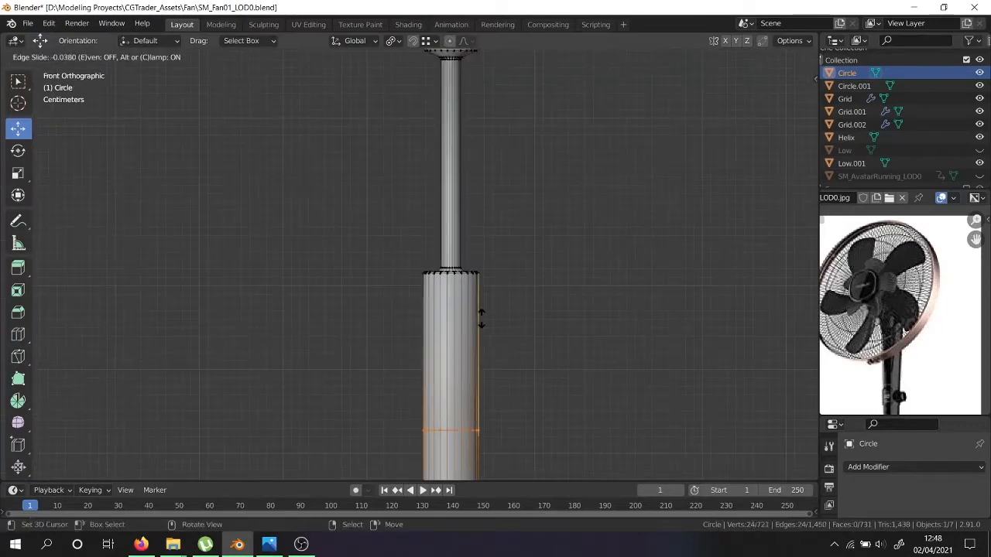
pyautogui.click(475, 189)
pyautogui.scroll(6, 467, 291)
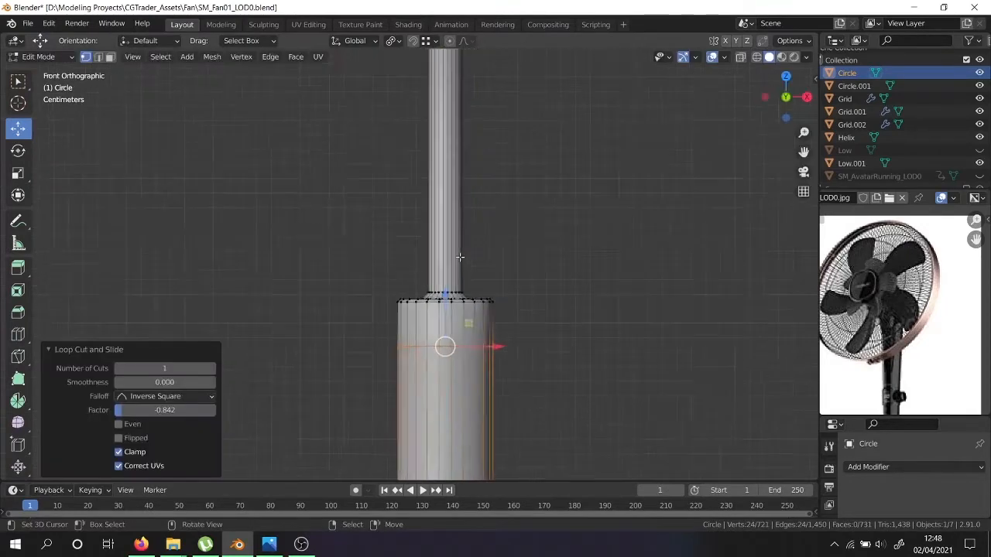
# Extrude the face rings at the top of the lower pole tube in place and scale them 1.165 in X and Y to form a collar.
pyautogui.click(111, 57)
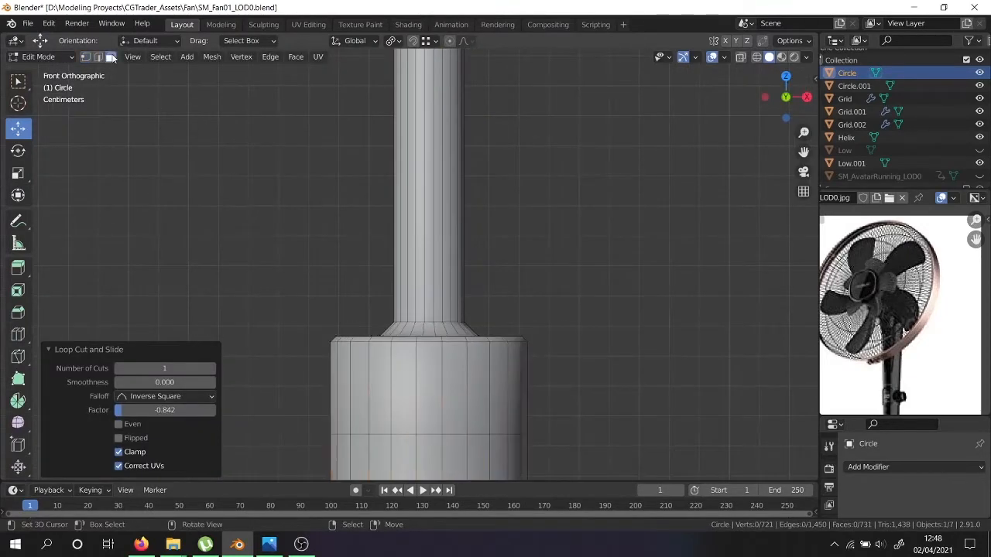
pyautogui.click(399, 390)
pyautogui.hotkey('alt', 'a')
pyautogui.keyDown('alt'); pyautogui.click(416, 390); pyautogui.keyUp('alt')
pyautogui.moveTo(416, 346); pyautogui.dragTo(407, 384, button='middle')
pyautogui.keyDown('alt'); pyautogui.keyDown('shift'); pyautogui.click(405, 380); pyautogui.keyUp('shift'); pyautogui.keyUp('alt')
pyautogui.press('KP_1')
pyautogui.keyDown('shift'); pyautogui.moveTo(406, 380); pyautogui.dragTo(395, 326, button='middle'); pyautogui.keyUp('shift')
pyautogui.press('e')
pyautogui.rightClick(493, 357)
pyautogui.press('s')
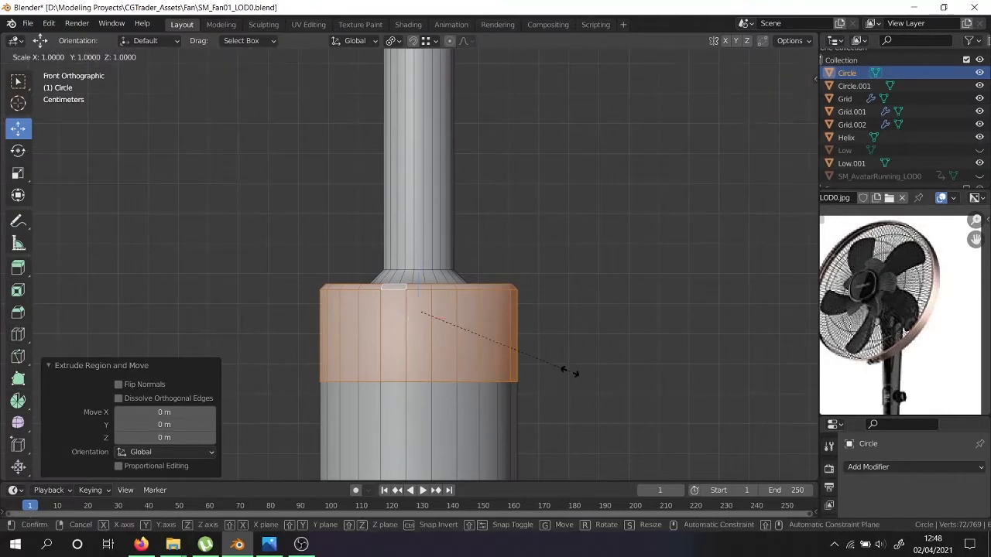
pyautogui.hotkey('shift', 'z')
pyautogui.click(593, 368)
# Select the face ring on the collar's underside and lower it along Z to make the collar taper into the tube.
pyautogui.moveTo(593, 367); pyautogui.dragTo(511, 330, button='middle')
pyautogui.scroll(-5, 510, 330)
pyautogui.moveTo(472, 432); pyautogui.dragTo(478, 319, button='middle')
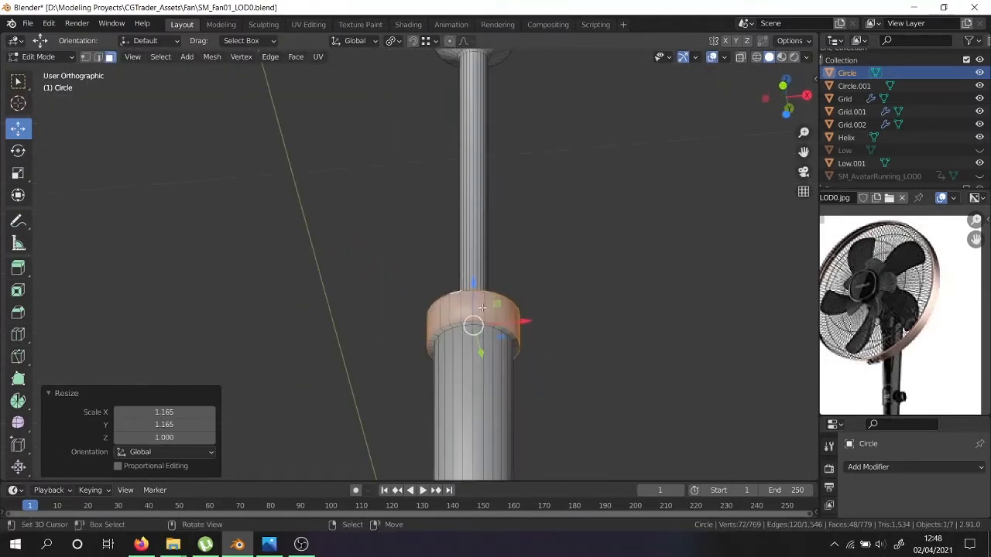
pyautogui.scroll(4, 478, 319)
pyautogui.hotkey('alt', 'a')
pyautogui.keyDown('alt'); pyautogui.click(465, 330); pyautogui.keyUp('alt')
pyautogui.scroll(-3, 465, 331)
pyautogui.press('KP_1')
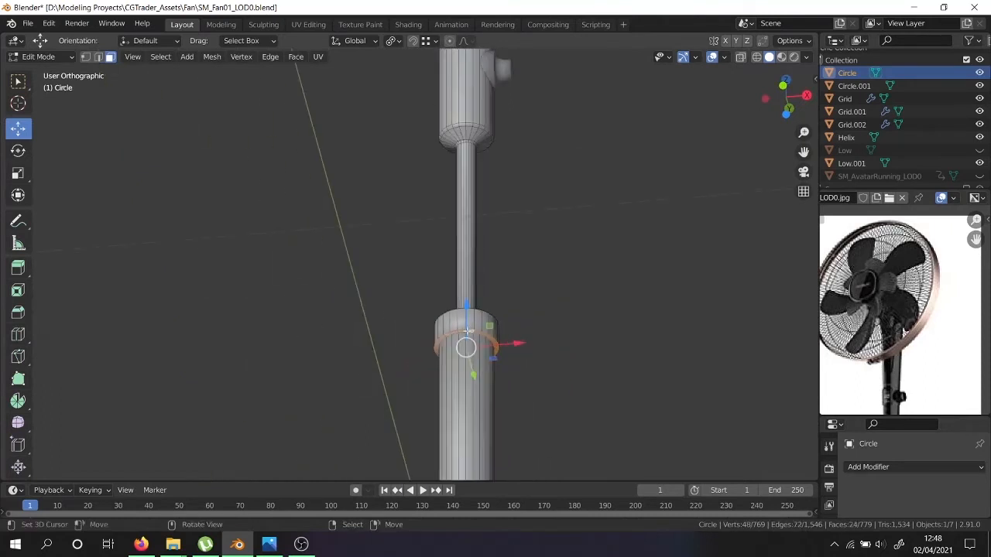
pyautogui.moveTo(467, 307); pyautogui.dragTo(472, 359)
# Delete the extra edge loop on the collar's flat top face and clear the selection.
pyautogui.scroll(-5, 472, 359)
pyautogui.press('Tab')
pyautogui.moveTo(477, 359); pyautogui.dragTo(420, 410, button='middle')
pyautogui.scroll(-2, 420, 410)
pyautogui.scroll(10, 433, 398)
pyautogui.press('Tab')
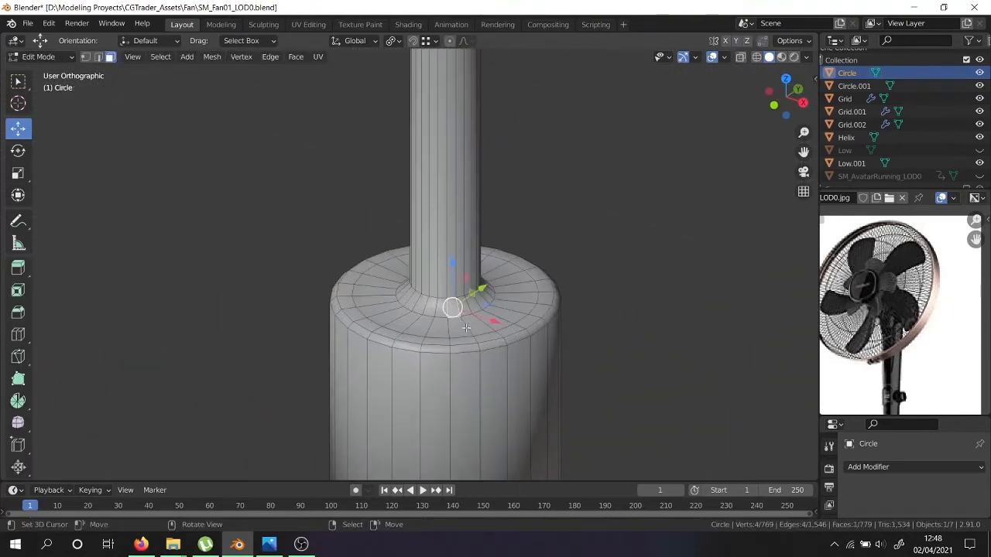
pyautogui.press('Tab')
pyautogui.press('Tab')
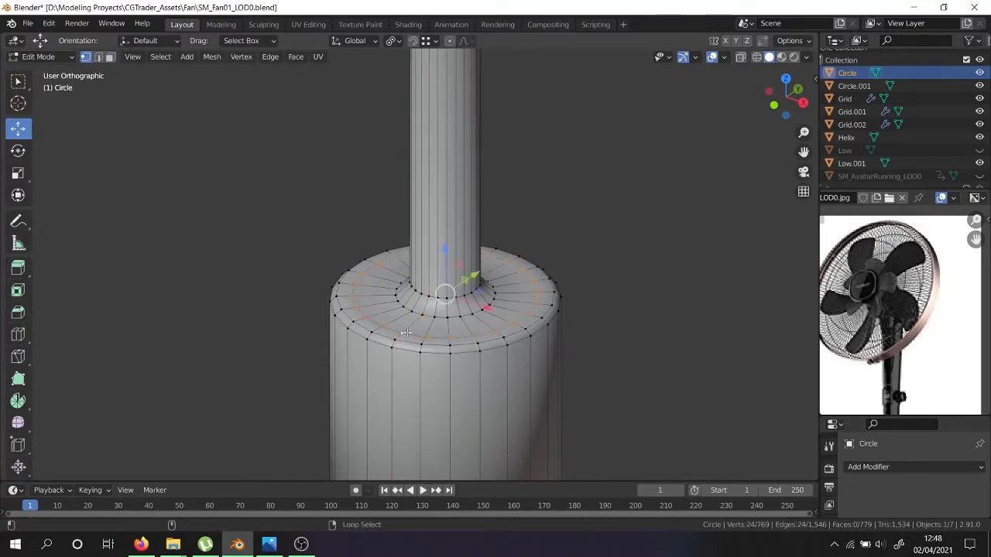
pyautogui.press('x')
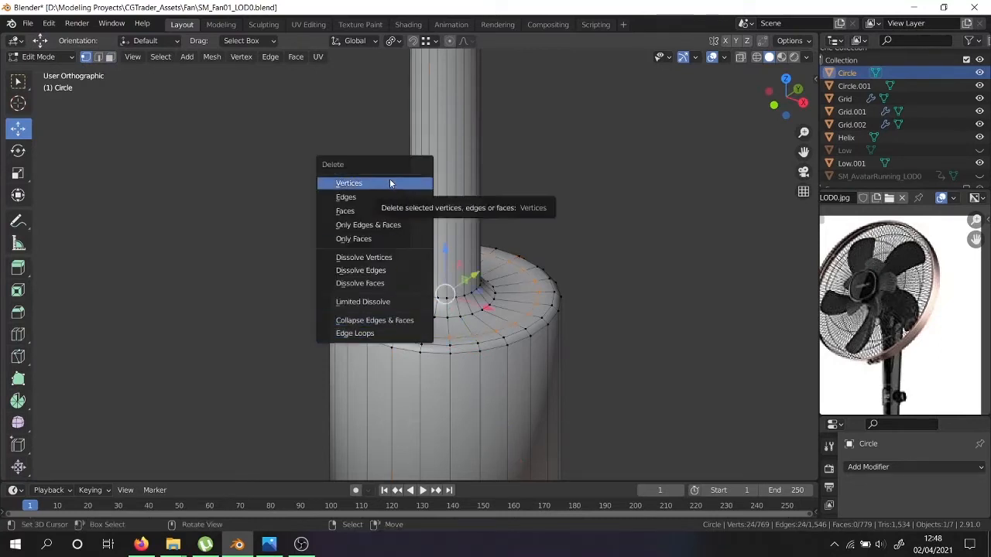
pyautogui.click(386, 333)
pyautogui.moveTo(399, 343); pyautogui.dragTo(436, 386, button='middle')
pyautogui.scroll(1, 448, 289)
pyautogui.hotkey('alt', 'a')
pyautogui.keyDown('shift'); pyautogui.moveTo(461, 260); pyautogui.dragTo(286, 316, button='middle'); pyautogui.keyUp('shift')
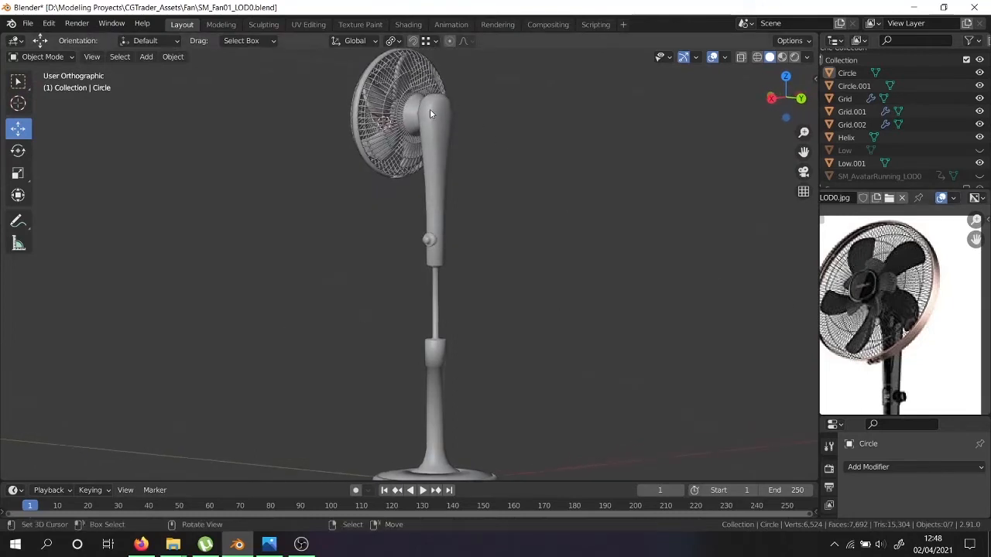
# Select a stepped outline of vertices around the upper pole housing between its two middle edge rings using shortest paths.
pyautogui.scroll(4, 432, 113)
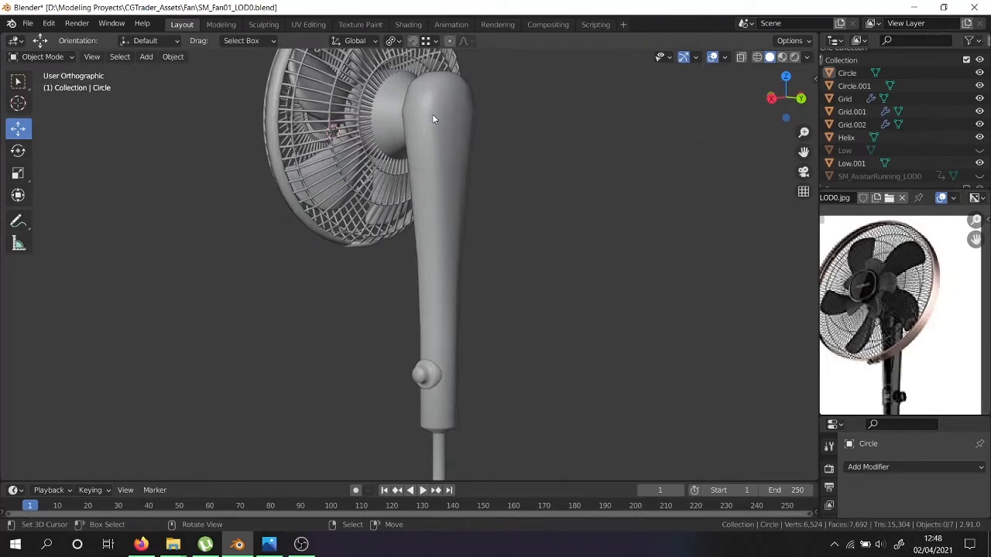
pyautogui.click(433, 115)
pyautogui.press('Tab')
pyautogui.click(428, 165)
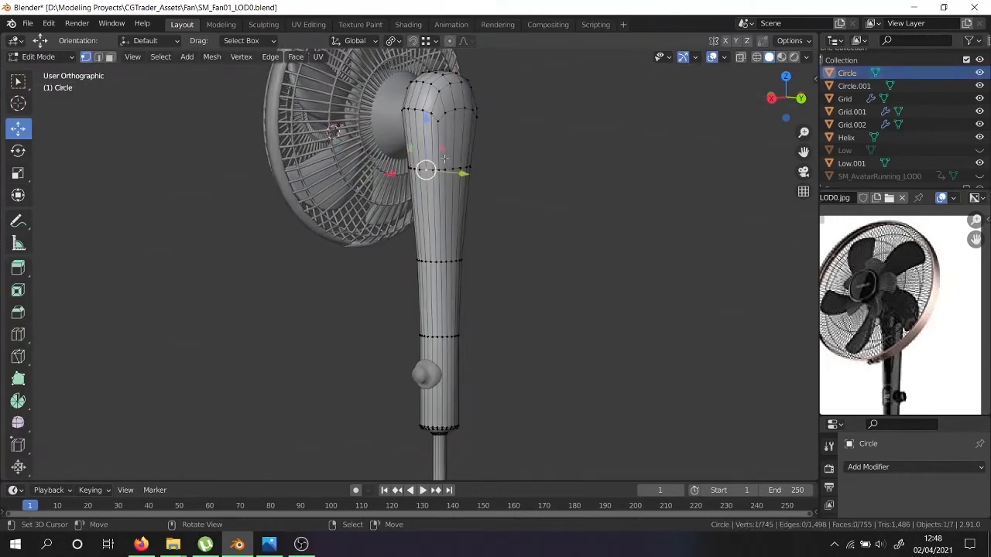
pyautogui.scroll(4, 444, 159)
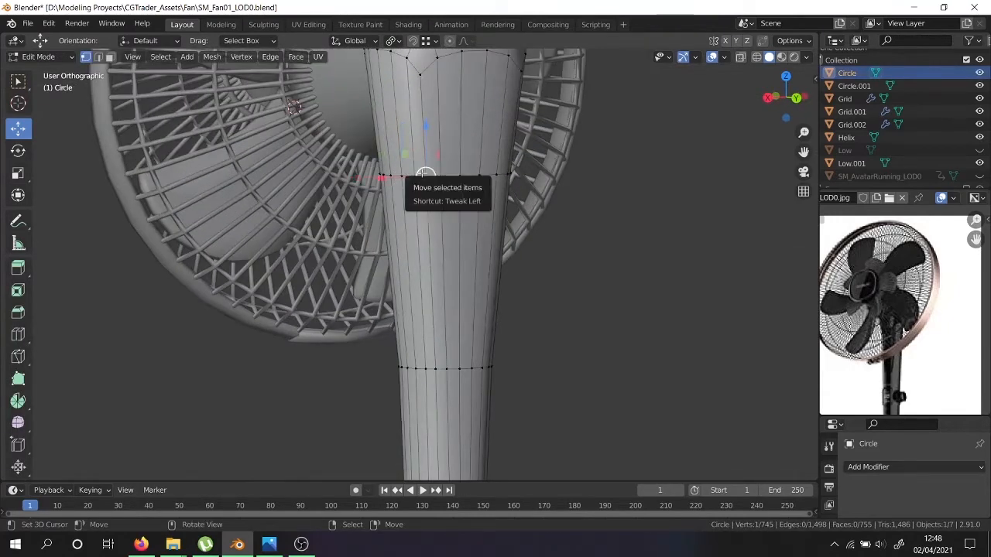
pyautogui.moveTo(425, 177); pyautogui.dragTo(411, 283, button='middle')
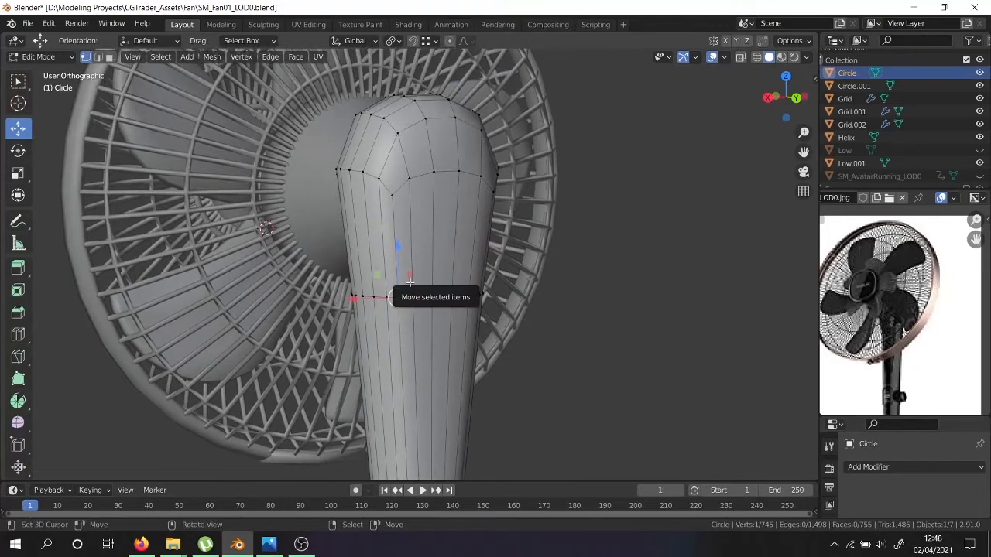
pyautogui.keyDown('shift'); pyautogui.moveTo(401, 321); pyautogui.dragTo(387, 223, button='middle'); pyautogui.keyUp('shift')
pyautogui.keyDown('ctrl'); pyautogui.click(396, 391); pyautogui.keyUp('ctrl')
pyautogui.moveTo(396, 391); pyautogui.dragTo(424, 213, button='middle')
pyautogui.keyDown('ctrl'); pyautogui.click(446, 392); pyautogui.keyUp('ctrl')
pyautogui.keyDown('ctrl'); pyautogui.click(457, 387); pyautogui.keyUp('ctrl')
pyautogui.keyDown('ctrl'); pyautogui.click(470, 196); pyautogui.keyUp('ctrl')
pyautogui.keyDown('ctrl'); pyautogui.click(476, 205); pyautogui.keyUp('ctrl')
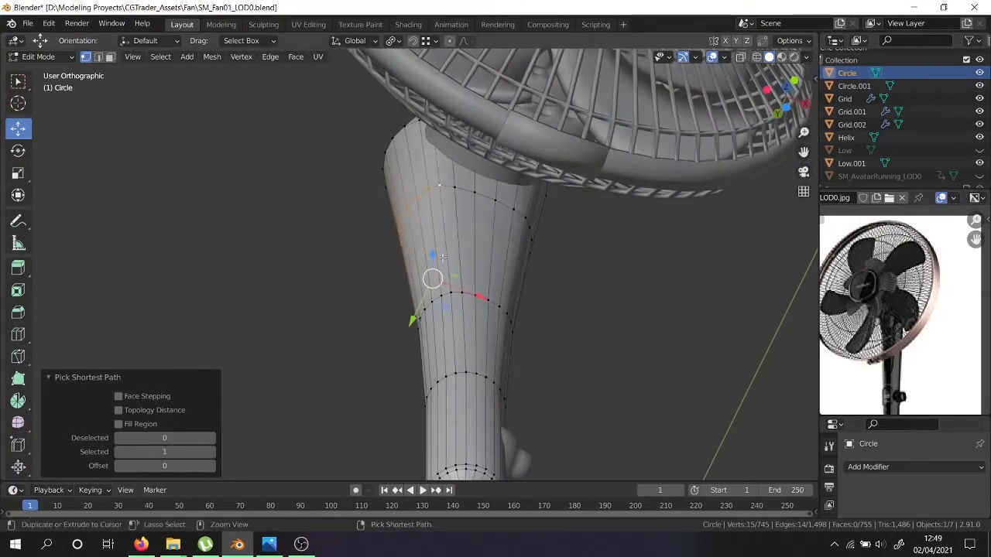
pyautogui.keyDown('ctrl'); pyautogui.click(456, 293); pyautogui.keyUp('ctrl')
pyautogui.moveTo(456, 293); pyautogui.dragTo(419, 161, button='middle')
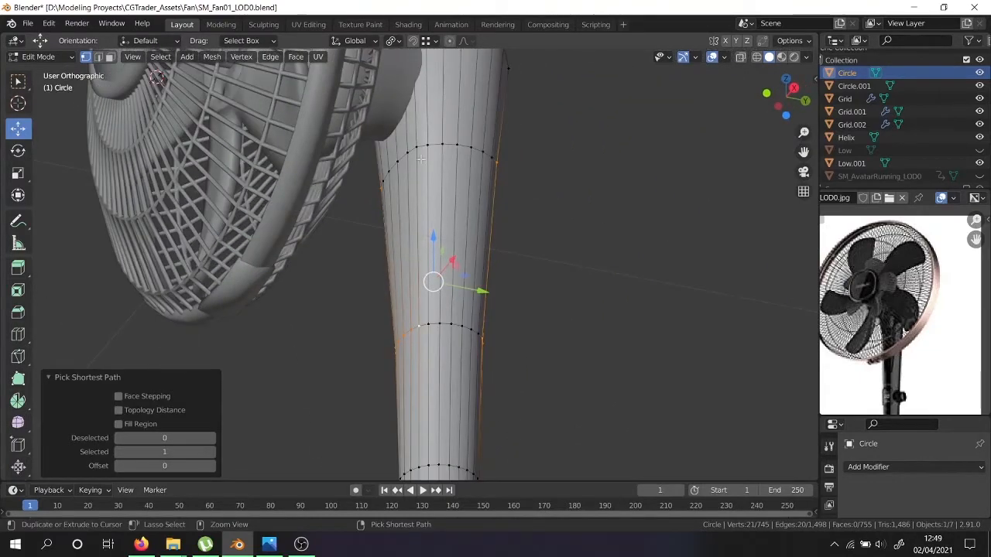
pyautogui.moveTo(418, 145); pyautogui.dragTo(455, 256, button='middle')
pyautogui.keyDown('ctrl'); pyautogui.click(451, 167); pyautogui.keyUp('ctrl')
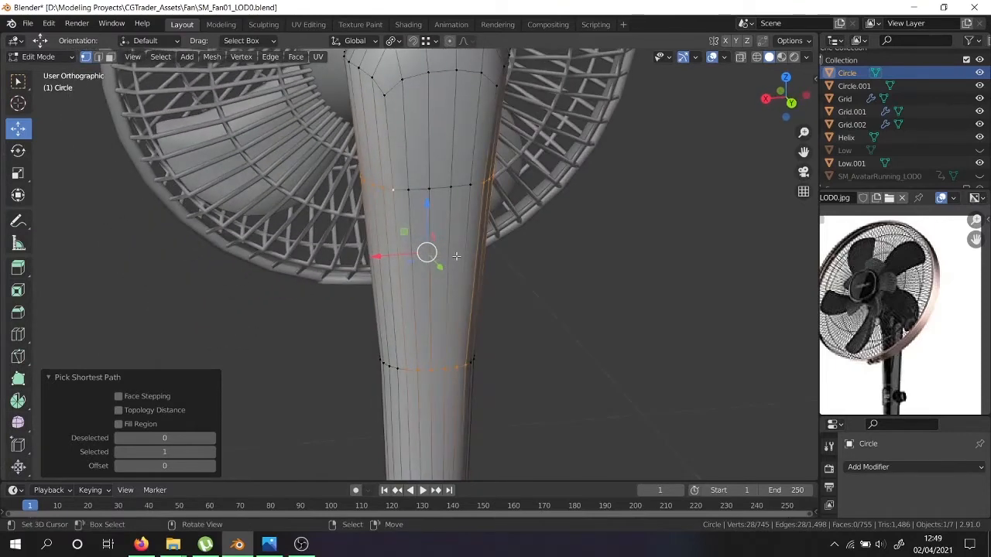
# Rip the outlined vertices in place and separate the linked upper housing piece into its own object.
pyautogui.press('v')
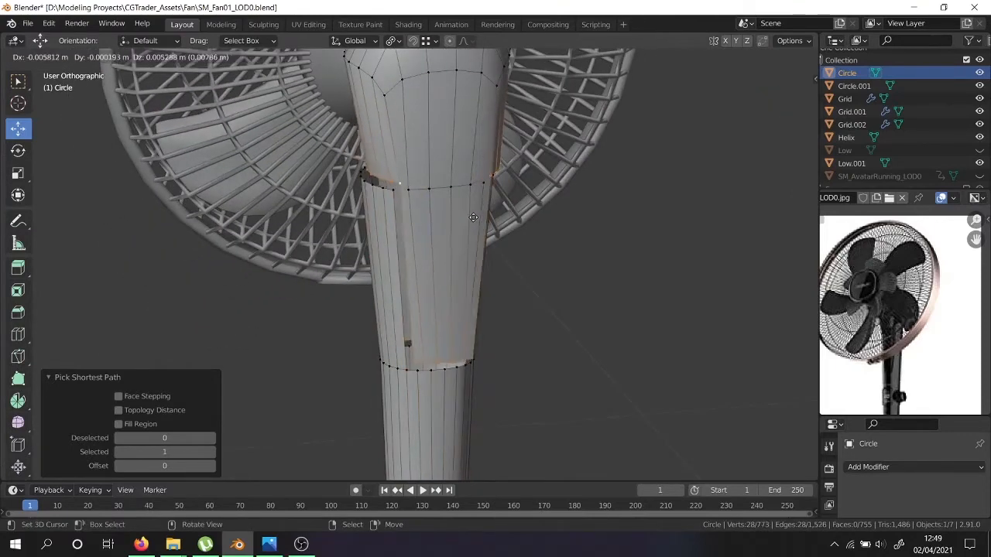
pyautogui.rightClick(479, 209)
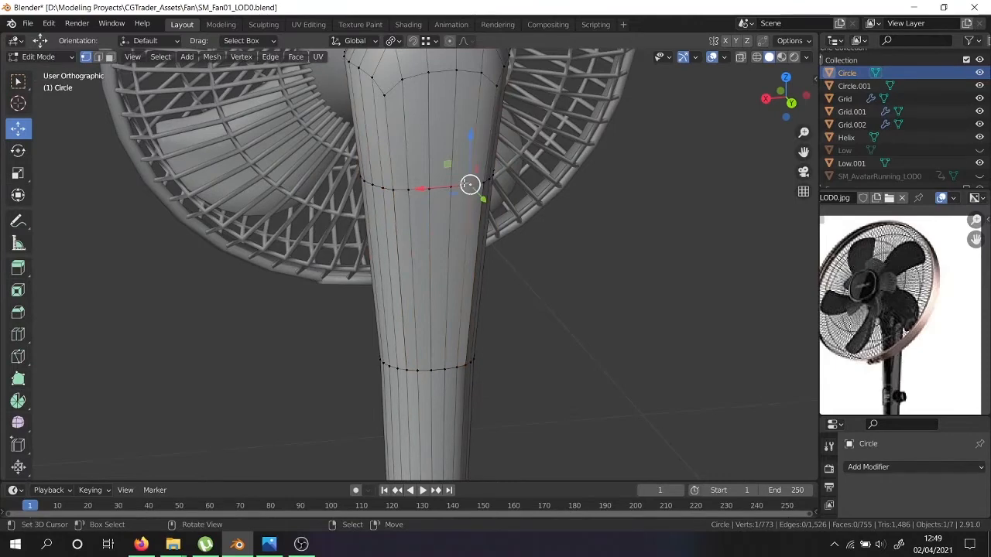
pyautogui.press('l')
pyautogui.press('p')
pyautogui.click(464, 184)
# Open the lower pole piece for editing and select all its geometry to check where it splits from the upper housing.
pyautogui.press('Tab')
pyautogui.click(391, 216)
pyautogui.press('Tab')
pyautogui.press('Tab')
pyautogui.click(385, 240)
pyautogui.press('Tab')
pyautogui.moveTo(387, 243); pyautogui.dragTo(445, 250, button='middle')
pyautogui.press('a')
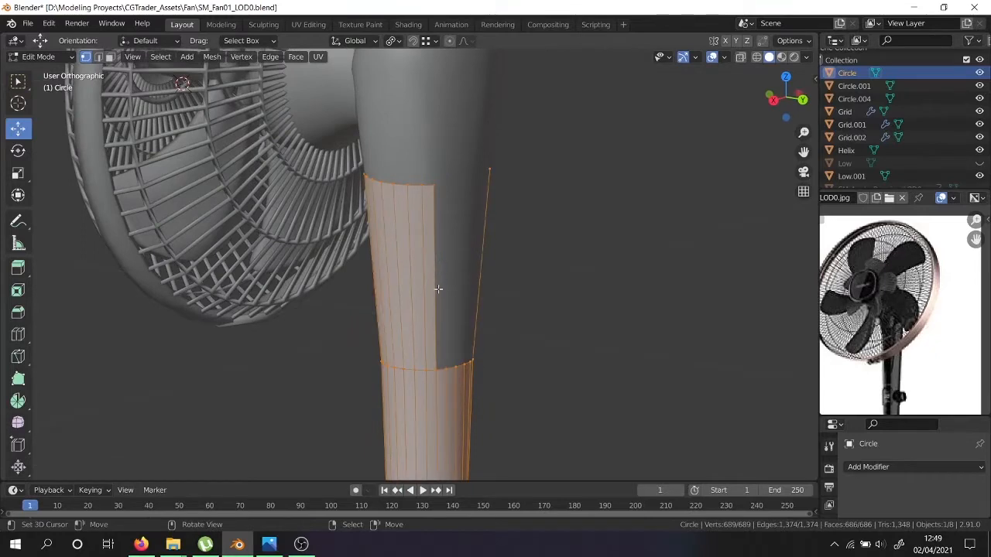
# Slide the top boundary edges of the lower pole piece's raised panel slightly away from the upper housing, by a factor of 0.015.
pyautogui.keyDown('alt'); pyautogui.click(410, 366); pyautogui.keyUp('alt')
pyautogui.keyDown('alt'); pyautogui.click(392, 183); pyautogui.keyUp('alt')
pyautogui.moveTo(393, 184); pyautogui.dragTo(501, 170, button='middle')
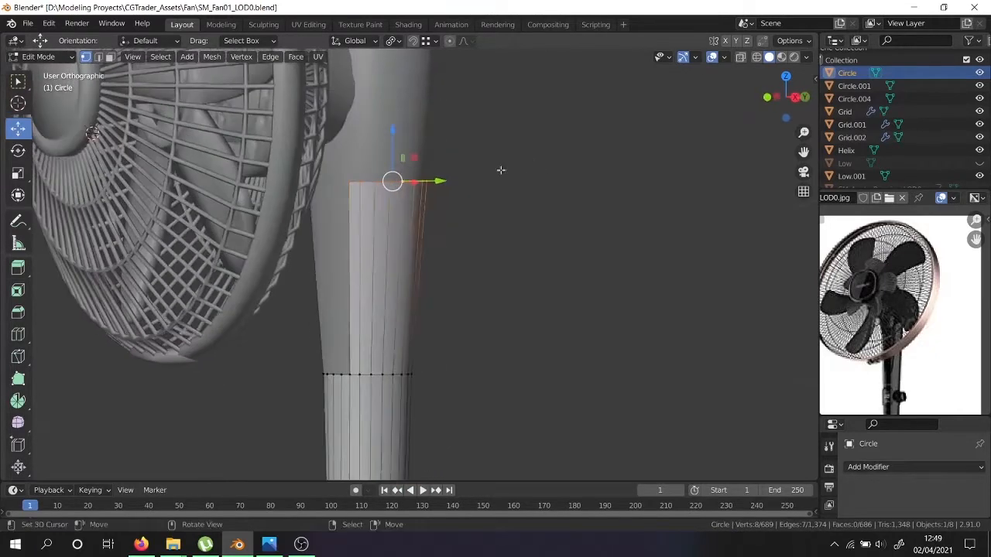
pyautogui.scroll(2, 501, 170)
pyautogui.press('g')
pyautogui.press('g')
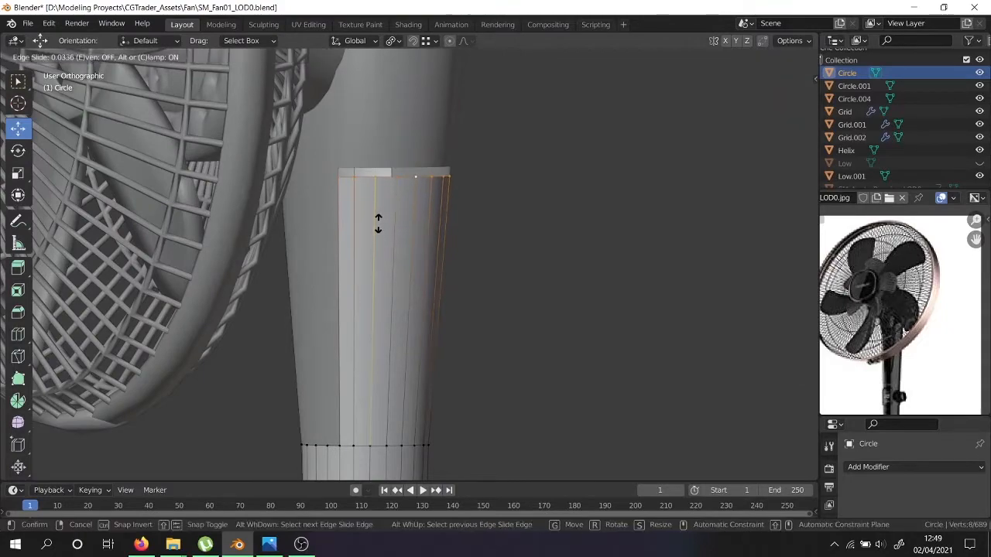
pyautogui.click(378, 221)
# Select the stepped boundary edges of the lower pole piece where it meets the upper housing and scale them to about 0.98.
pyautogui.moveTo(378, 221); pyautogui.dragTo(341, 335, button='middle')
pyautogui.scroll(-3, 438, 276)
pyautogui.scroll(4, 382, 350)
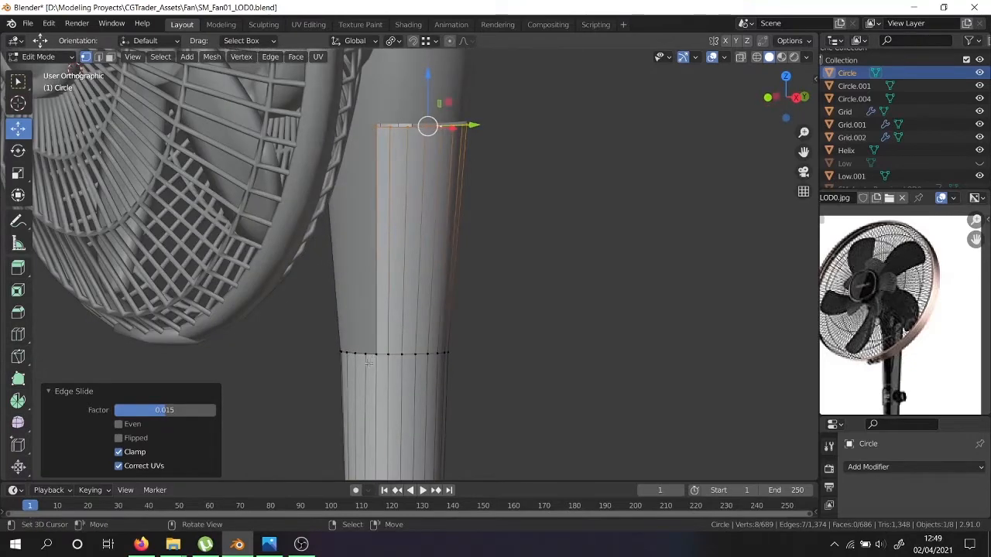
pyautogui.click(438, 122)
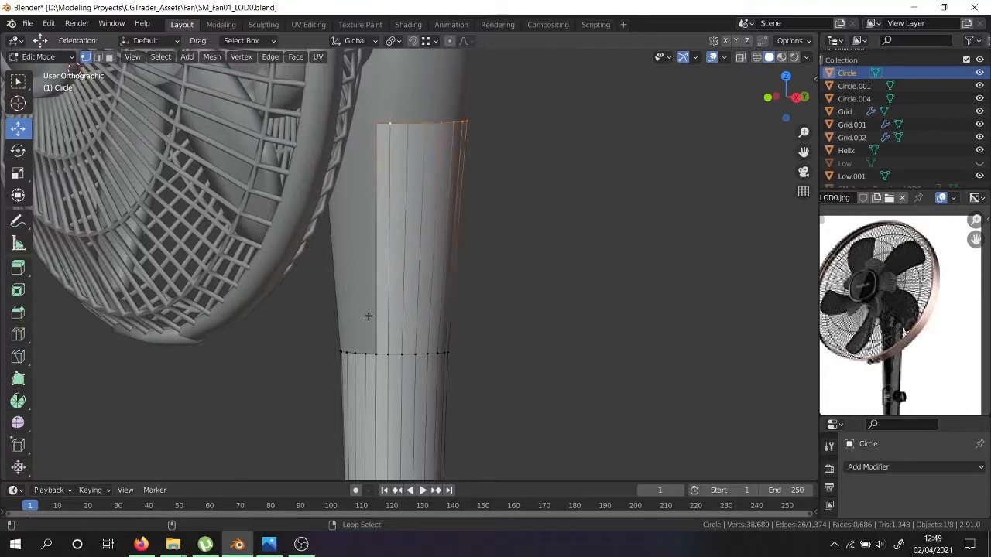
pyautogui.moveTo(373, 354); pyautogui.dragTo(330, 367, button='middle')
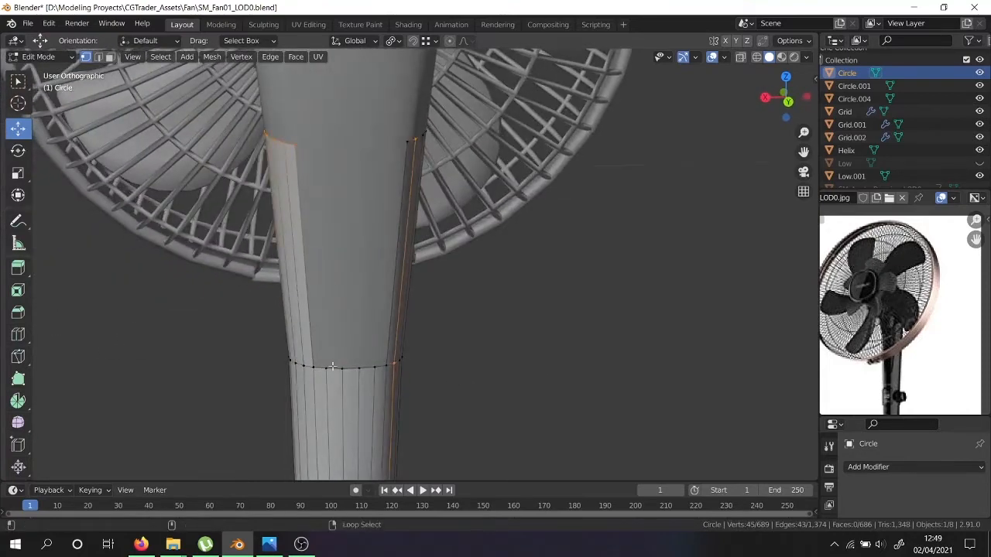
pyautogui.keyDown('alt'); pyautogui.keyDown('shift'); pyautogui.click(344, 369); pyautogui.keyUp('shift'); pyautogui.keyUp('alt')
pyautogui.moveTo(341, 366); pyautogui.dragTo(308, 250, button='middle')
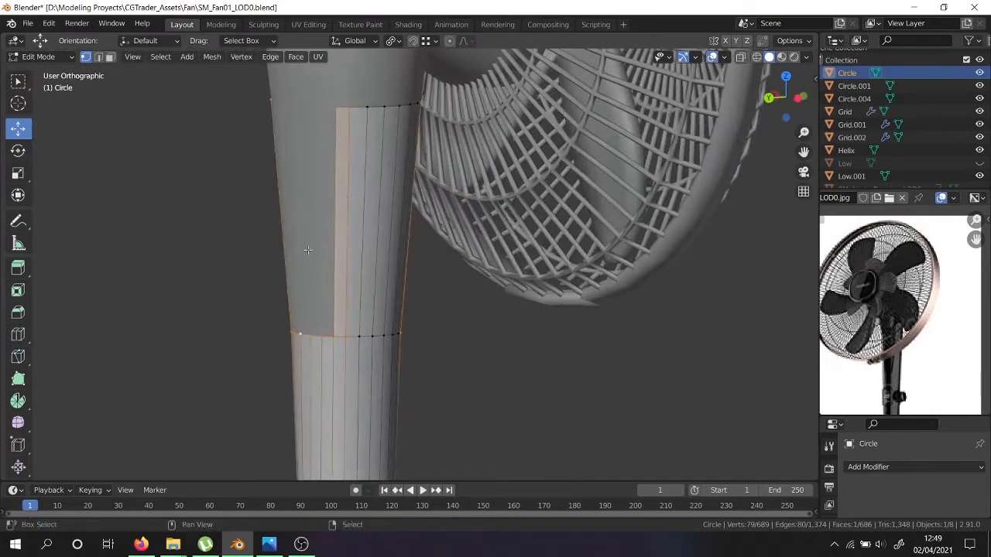
pyautogui.keyDown('alt'); pyautogui.keyDown('shift'); pyautogui.click(358, 113); pyautogui.keyUp('shift'); pyautogui.keyUp('alt')
pyautogui.moveTo(364, 108); pyautogui.dragTo(477, 303, button='middle')
pyautogui.hotkey('alt', 's')
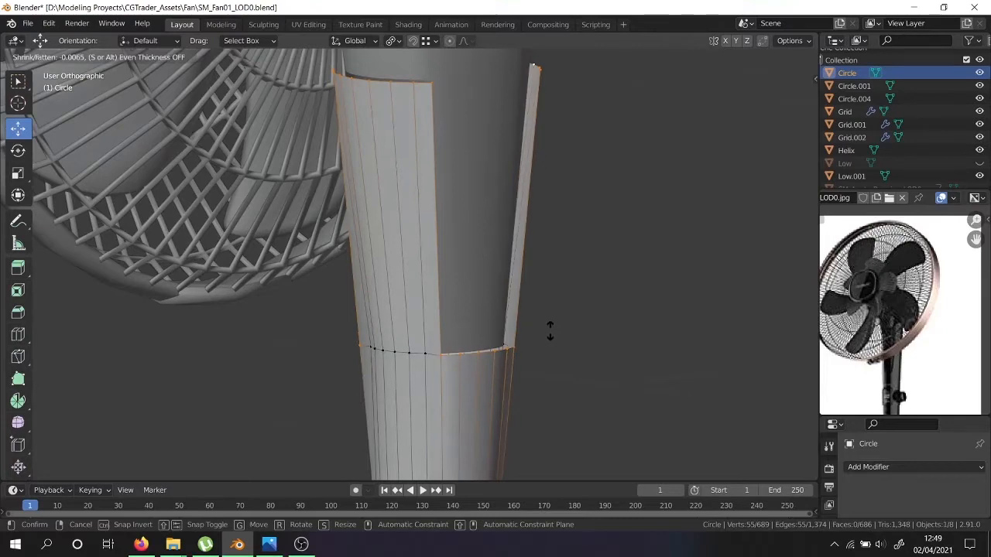
pyautogui.rightClick(554, 319)
pyautogui.press('s')
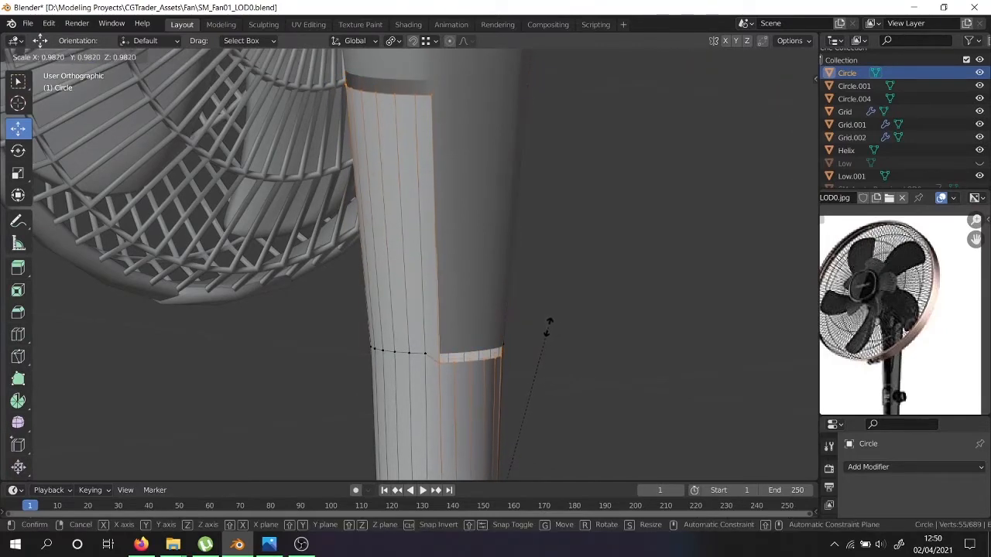
pyautogui.click(545, 328)
pyautogui.moveTo(539, 323); pyautogui.dragTo(496, 305, button='middle')
pyautogui.moveTo(387, 242); pyautogui.dragTo(443, 234, button='middle')
# Hide the upper housing object and reopen the lower pole piece for editing.
pyautogui.click(444, 234)
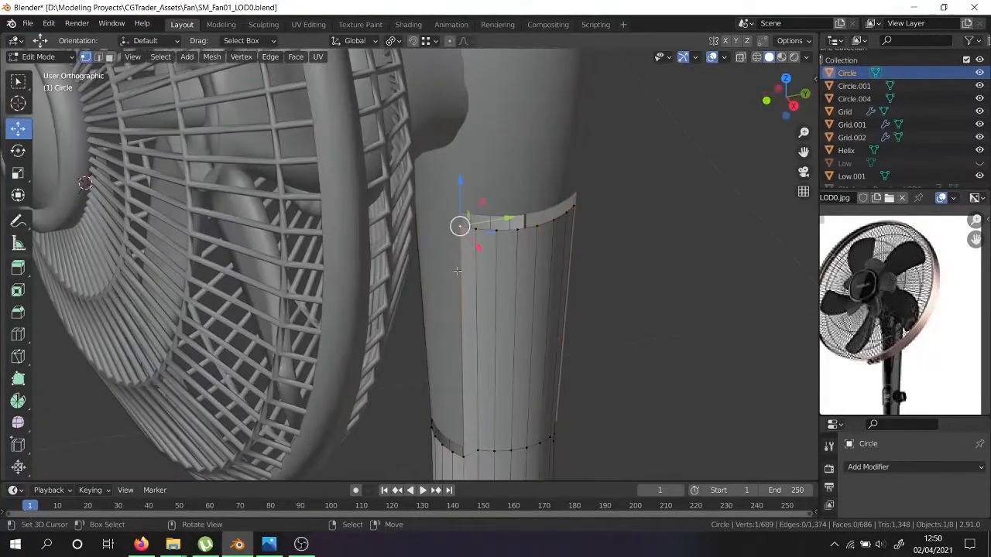
pyautogui.keyDown('shift'); pyautogui.click(459, 442); pyautogui.keyUp('shift')
pyautogui.press('Tab')
pyautogui.scroll(-4, 520, 337)
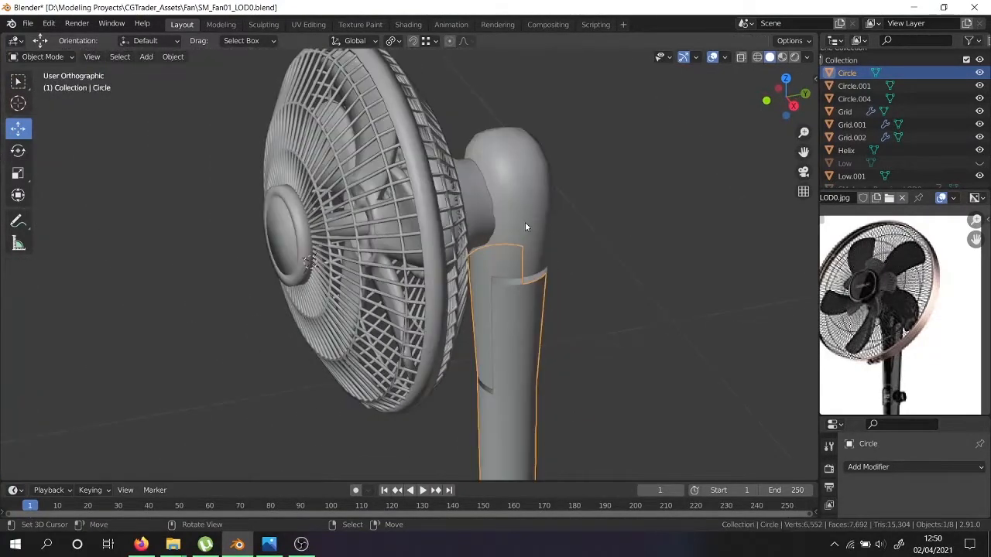
pyautogui.click(525, 222)
pyautogui.press('h')
pyautogui.moveTo(525, 222); pyautogui.dragTo(444, 370, button='middle')
pyautogui.click(454, 369)
pyautogui.press('Tab')
pyautogui.scroll(6, 454, 369)
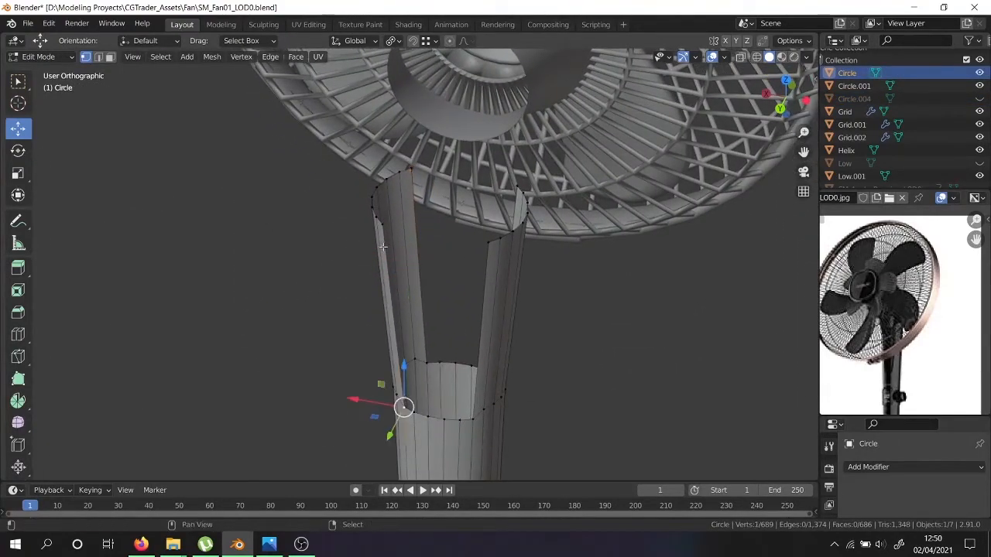
# Fill a face across the open inner side of one upright arm on the lower pole piece using its four corner vertices.
pyautogui.keyDown('shift'); pyautogui.click(381, 226); pyautogui.keyUp('shift')
pyautogui.keyDown('shift'); pyautogui.click(434, 357); pyautogui.keyUp('shift')
pyautogui.hotkey('ctrl', 'z')
pyautogui.keyDown('shift'); pyautogui.click(428, 364); pyautogui.keyUp('shift')
pyautogui.press('f')
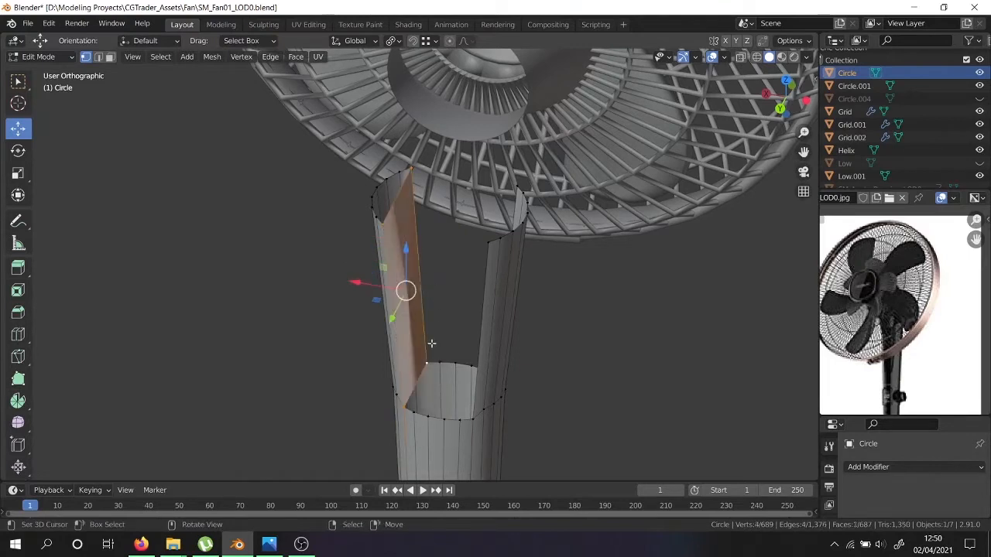
# Fill faces across the ledge between the two arms and across the inner side of the other arm.
pyautogui.click(427, 360)
pyautogui.keyDown('shift'); pyautogui.click(400, 405); pyautogui.keyUp('shift')
pyautogui.press('f')
pyautogui.press('f')
pyautogui.press('f')
pyautogui.press('f')
pyautogui.moveTo(401, 406); pyautogui.dragTo(456, 380, button='middle')
pyautogui.press('f')
pyautogui.press('f')
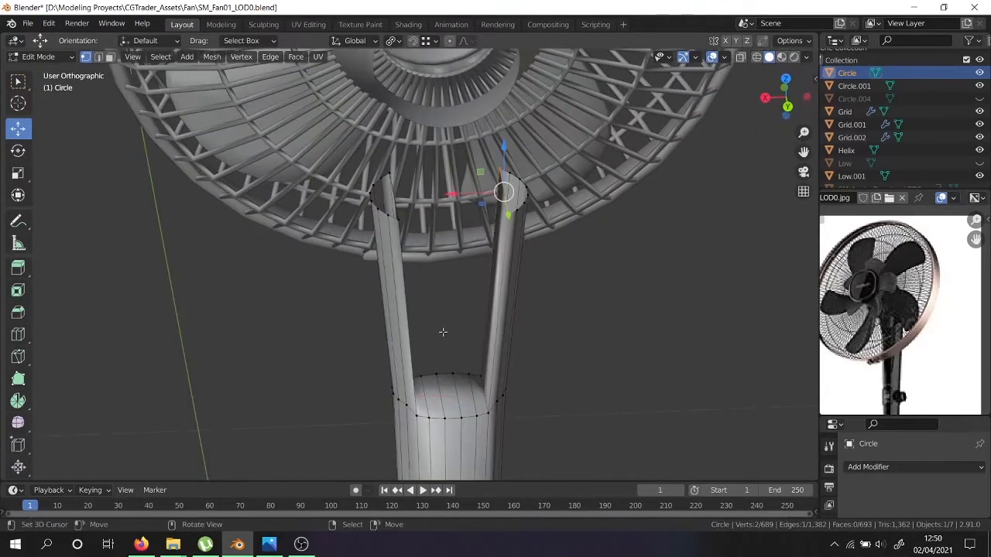
# Cap the open tops of both upright arms with faces and leave editing to check the lower pole piece.
pyautogui.scroll(2, 387, 212)
pyautogui.moveTo(392, 153); pyautogui.dragTo(418, 261, button='middle')
pyautogui.keyDown('shift'); pyautogui.click(419, 267); pyautogui.keyUp('shift')
pyautogui.press('f')
pyautogui.press('f')
pyautogui.press('f')
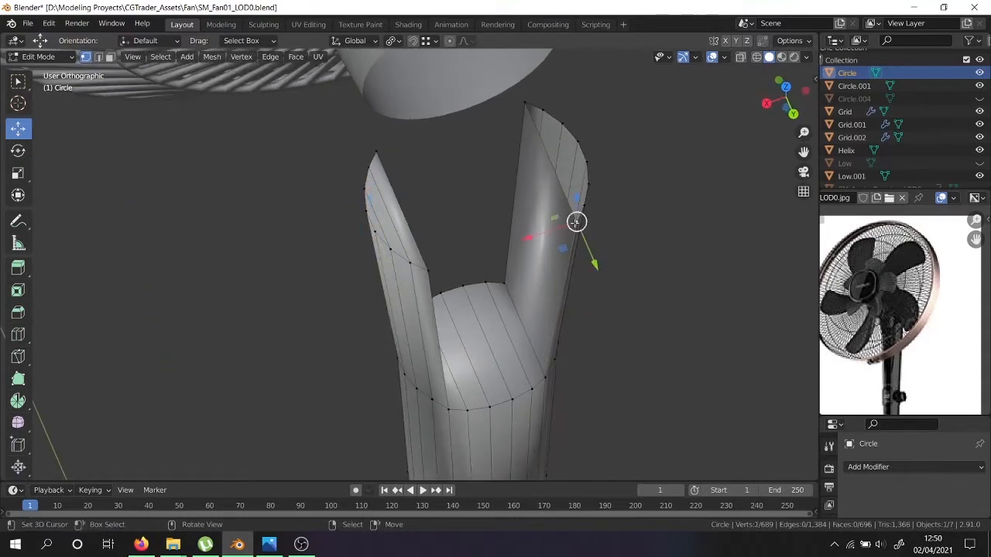
pyautogui.keyDown('shift'); pyautogui.click(529, 112); pyautogui.keyUp('shift')
pyautogui.press('f')
pyautogui.press('f')
pyautogui.press('f')
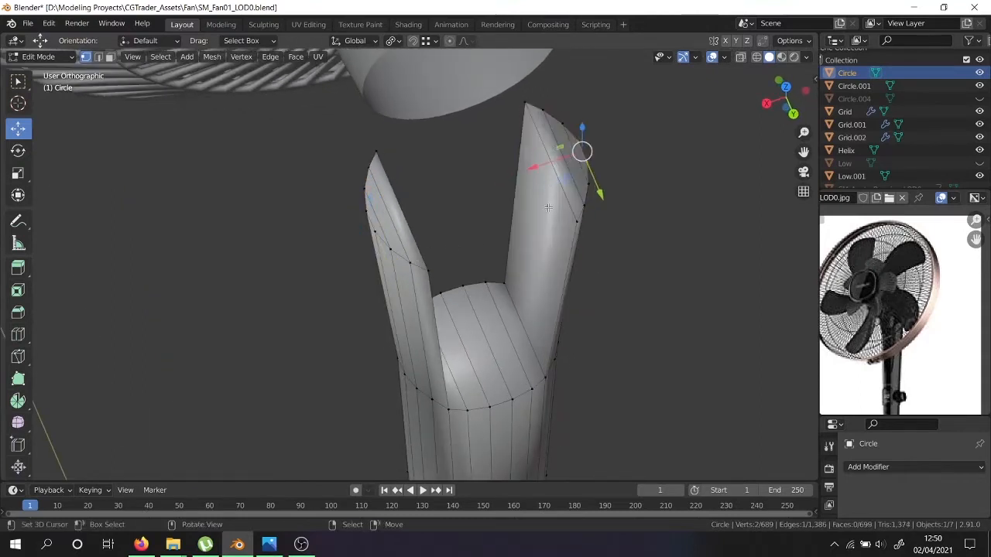
pyautogui.scroll(-4, 548, 209)
pyautogui.press('Tab')
pyautogui.moveTo(548, 209); pyautogui.dragTo(480, 203, button='middle')
pyautogui.scroll(-4, 480, 203)
pyautogui.keyDown('shift'); pyautogui.moveTo(494, 146); pyautogui.dragTo(459, 260, button='middle'); pyautogui.keyUp('shift')
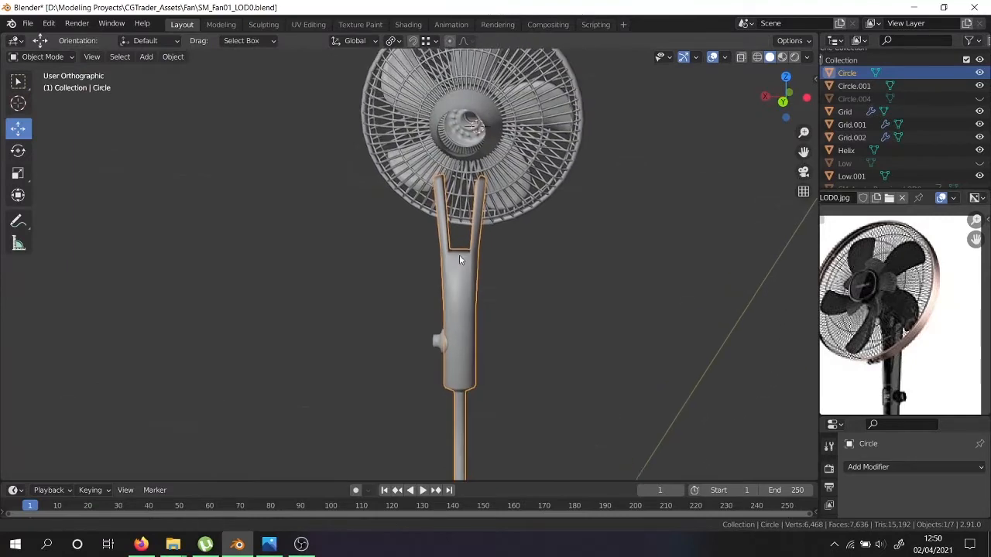
# Reopen the lower pole piece and select the outer edges around the ledge, inner arm sides and arm tops.
pyautogui.press('Tab')
pyautogui.scroll(7, 459, 259)
pyautogui.keyDown('alt'); pyautogui.click(443, 293); pyautogui.keyUp('alt')
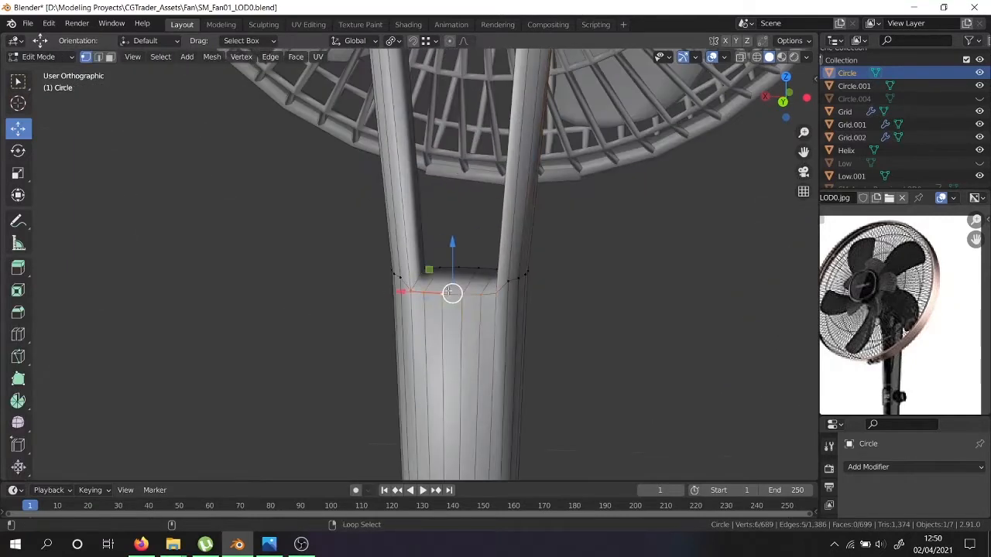
pyautogui.keyDown('shift'); pyautogui.moveTo(449, 291); pyautogui.dragTo(418, 368, button='middle'); pyautogui.keyUp('shift')
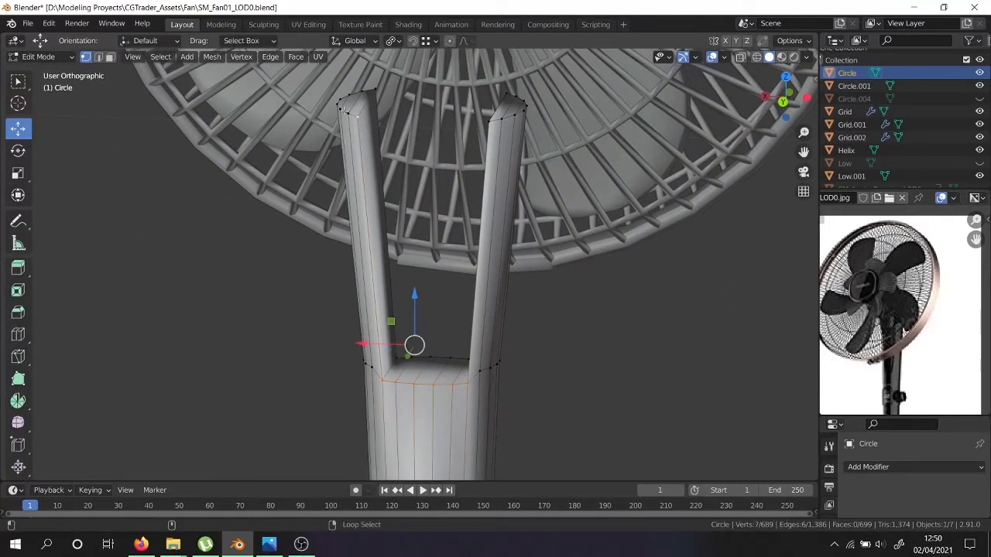
pyautogui.keyDown('alt'); pyautogui.keyDown('shift'); pyautogui.click(365, 91); pyautogui.keyUp('shift'); pyautogui.keyUp('alt')
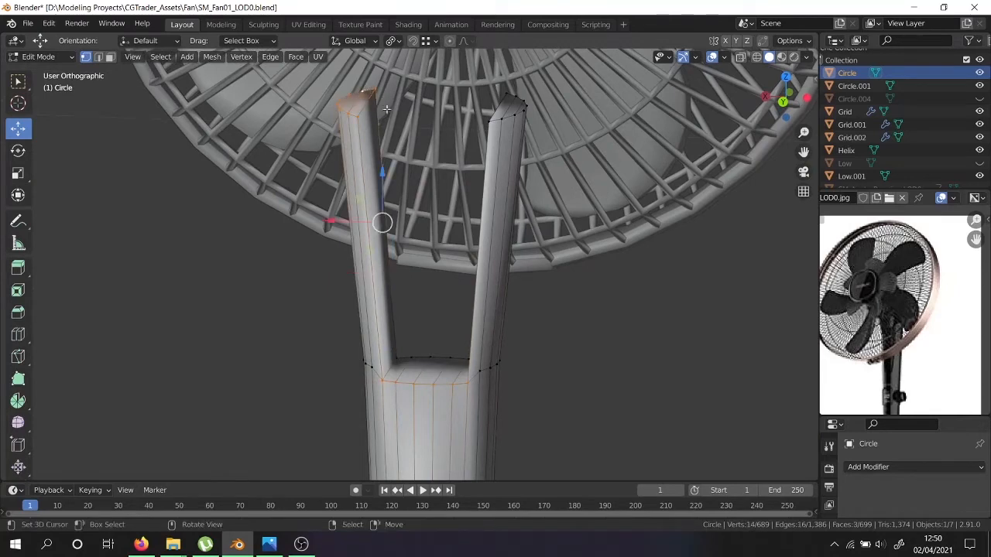
pyautogui.click(99, 57)
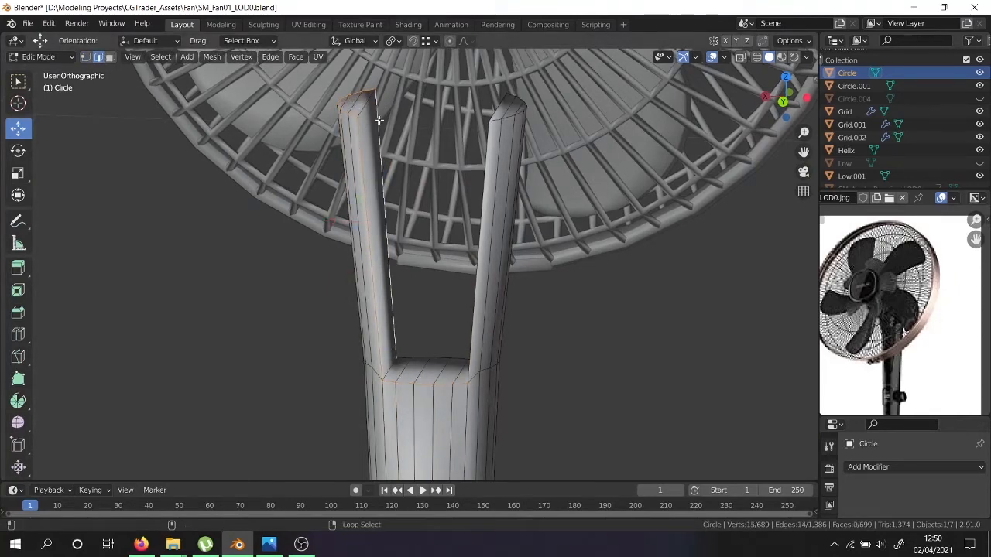
pyautogui.moveTo(461, 294); pyautogui.dragTo(447, 325, button='middle')
pyautogui.keyDown('alt'); pyautogui.keyDown('shift'); pyautogui.click(434, 291); pyautogui.keyUp('shift'); pyautogui.keyUp('alt')
pyautogui.moveTo(403, 262); pyautogui.dragTo(451, 257, button='middle')
pyautogui.keyDown('shift'); pyautogui.click(448, 246); pyautogui.keyUp('shift')
pyautogui.keyDown('alt'); pyautogui.keyDown('shift'); pyautogui.click(474, 63); pyautogui.keyUp('shift'); pyautogui.keyUp('alt')
pyautogui.keyDown('alt'); pyautogui.keyDown('shift'); pyautogui.click(519, 112); pyautogui.keyUp('shift'); pyautogui.keyUp('alt')
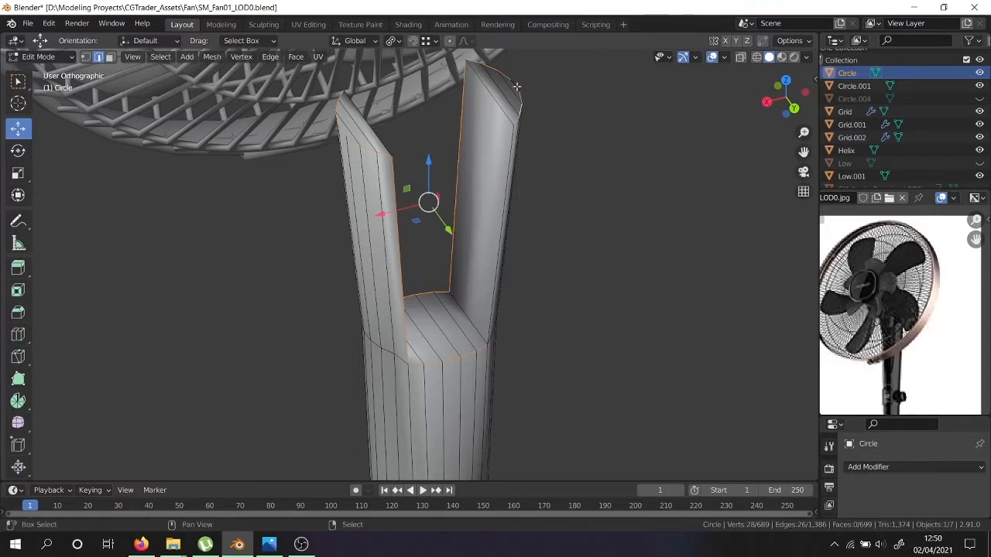
pyautogui.keyDown('alt'); pyautogui.keyDown('shift'); pyautogui.click(507, 180); pyautogui.keyUp('shift'); pyautogui.keyUp('alt')
pyautogui.moveTo(521, 332); pyautogui.dragTo(515, 348, button='middle')
# Try a bevel about 0.0035 m wide on the selected rim edges, inspect an arm top and undo it.
pyautogui.hotkey('ctrl', 'b')
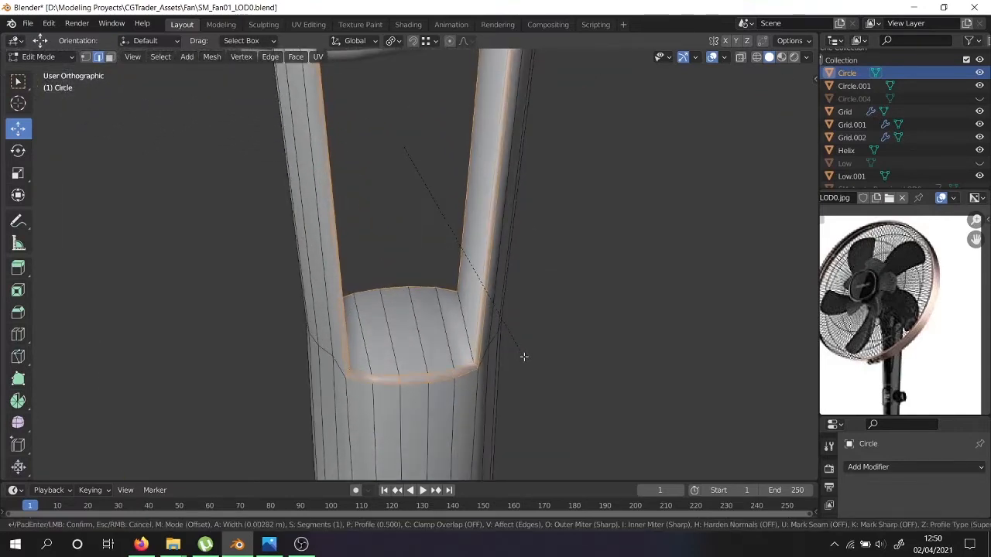
pyautogui.click(525, 358)
pyautogui.scroll(-4, 525, 357)
pyautogui.moveTo(489, 330); pyautogui.dragTo(380, 320, button='middle')
pyautogui.scroll(6, 379, 320)
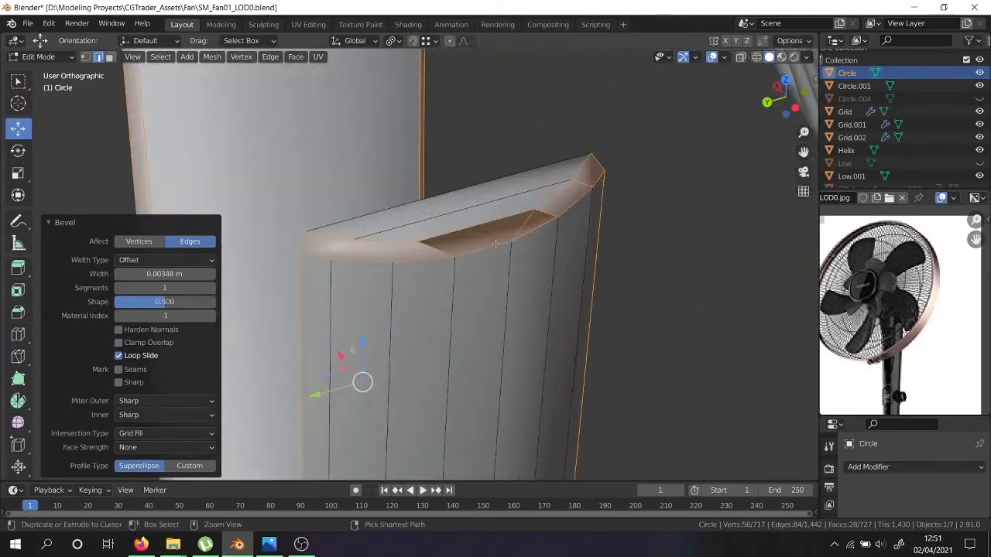
pyautogui.hotkey('ctrl', 'z')
# Bevel the selected rim edges with one segment about 0.0018 m wide and return to Object Mode.
pyautogui.hotkey('ctrl', 'b')
pyautogui.scroll(2, 534, 289)
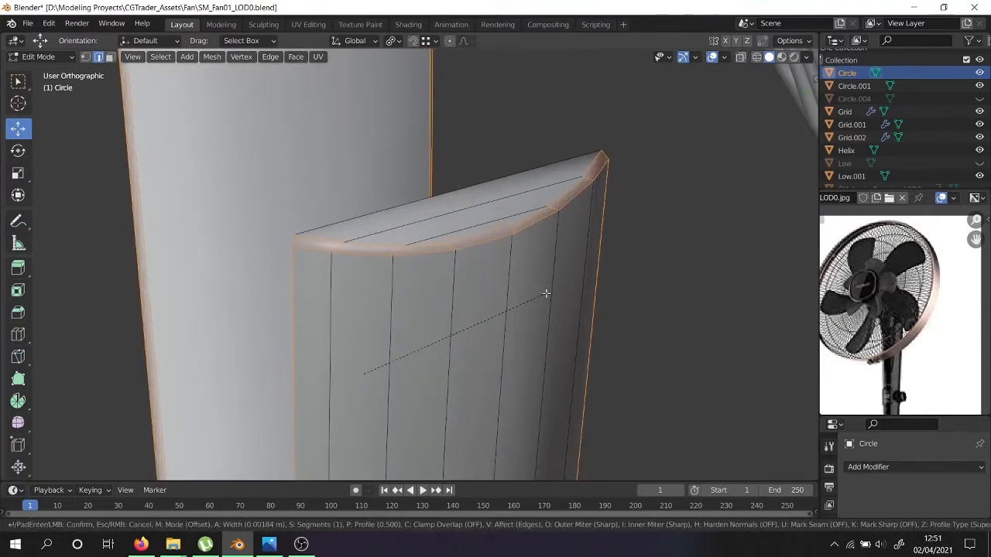
pyautogui.click(544, 293)
pyautogui.scroll(-5, 544, 293)
pyautogui.press('Tab')
pyautogui.moveTo(589, 237); pyautogui.dragTo(600, 227, button='middle')
pyautogui.scroll(-3, 600, 227)
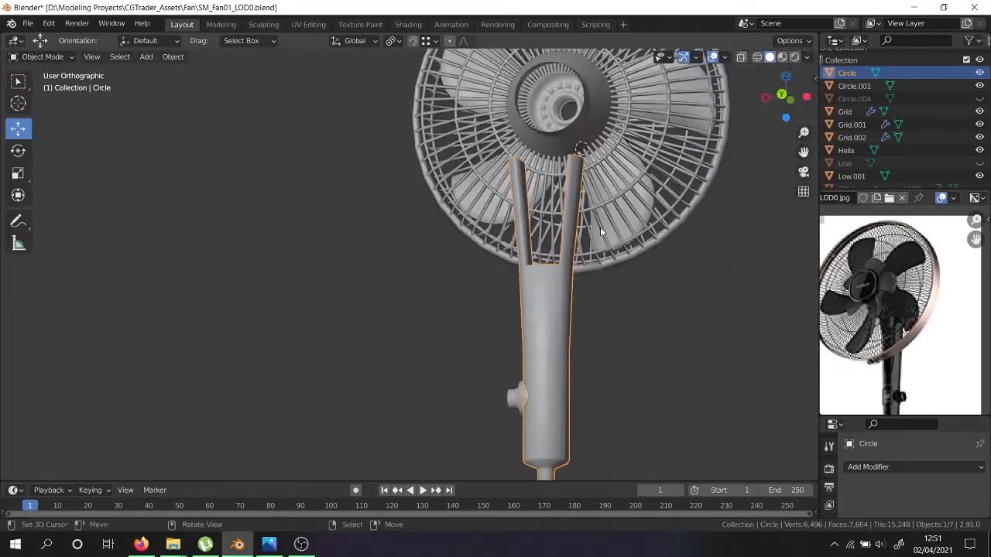
# Show the upper housing in place of the lower pole piece and open the upper housing for editing.
pyautogui.click(980, 98)
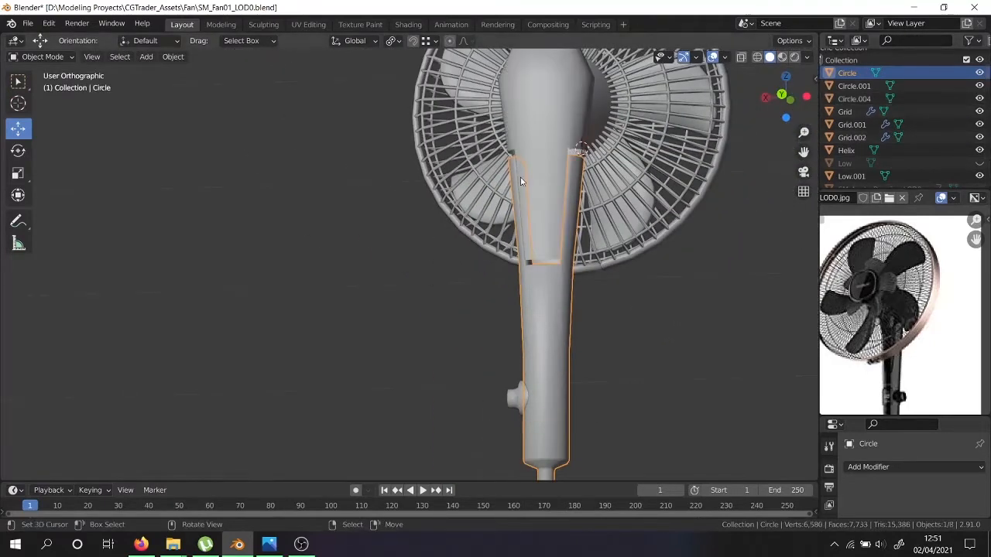
pyautogui.moveTo(534, 226); pyautogui.dragTo(556, 220, button='middle')
pyautogui.click(554, 217)
pyautogui.press('Tab')
pyautogui.press('Tab')
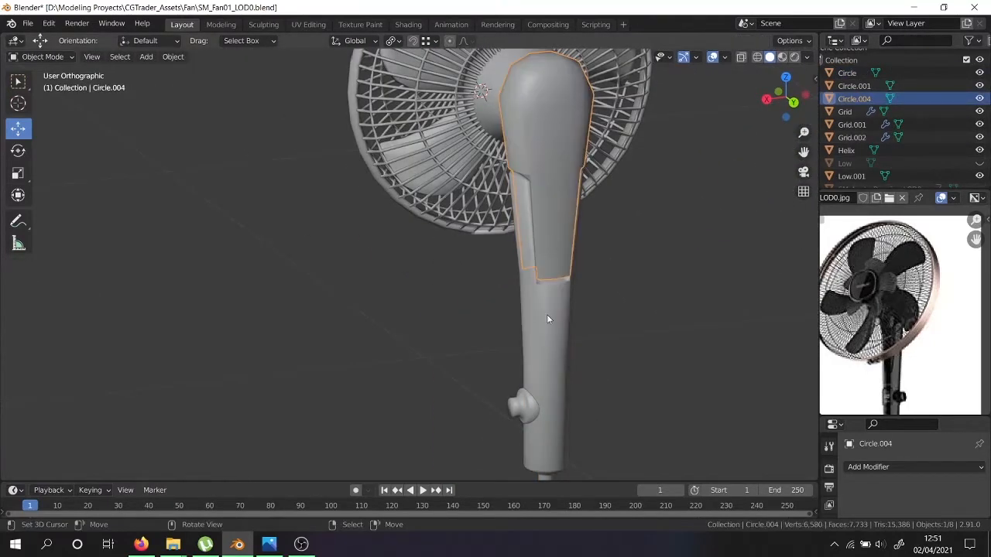
pyautogui.click(548, 336)
pyautogui.press('h')
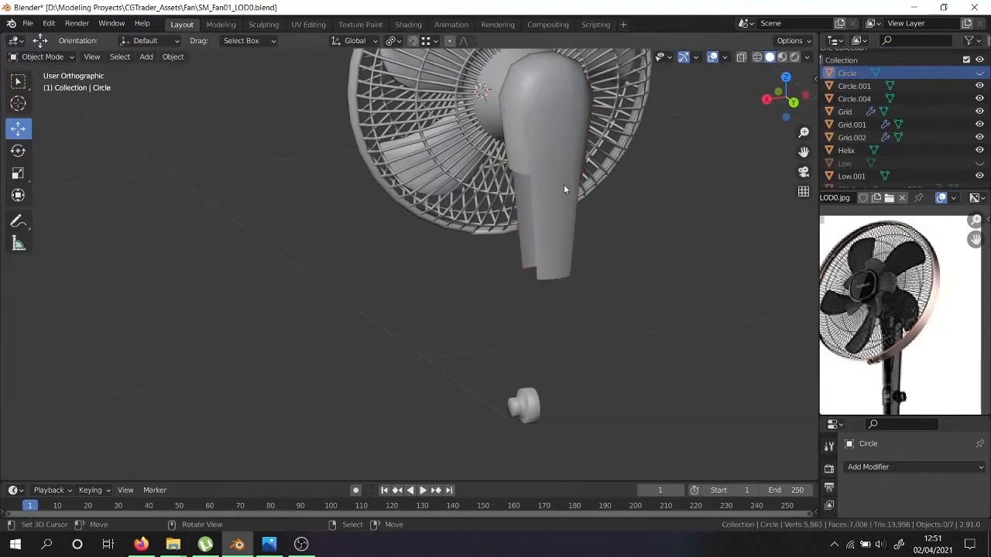
pyautogui.click(569, 188)
pyautogui.press('Tab')
pyautogui.scroll(3, 514, 180)
# Fill faces across the two open sides and the underside of the upper housing's lower section.
pyautogui.click(514, 181)
pyautogui.moveTo(514, 180); pyautogui.dragTo(618, 199, button='middle')
pyautogui.click(430, 337)
pyautogui.keyDown('shift'); pyautogui.click(506, 318); pyautogui.keyUp('shift')
pyautogui.moveTo(511, 316); pyautogui.dragTo(437, 276, button='middle')
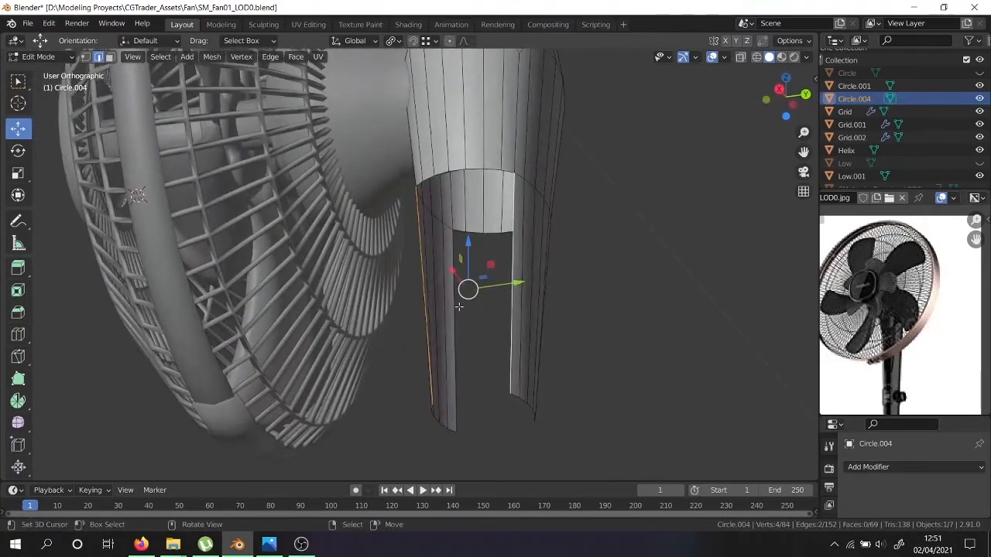
pyautogui.press('f')
pyautogui.click(455, 400)
pyautogui.press('f')
pyautogui.press('f')
pyautogui.moveTo(560, 418); pyautogui.dragTo(383, 404, button='middle')
pyautogui.press('f')
pyautogui.press('f')
pyautogui.press('f')
pyautogui.press('f')
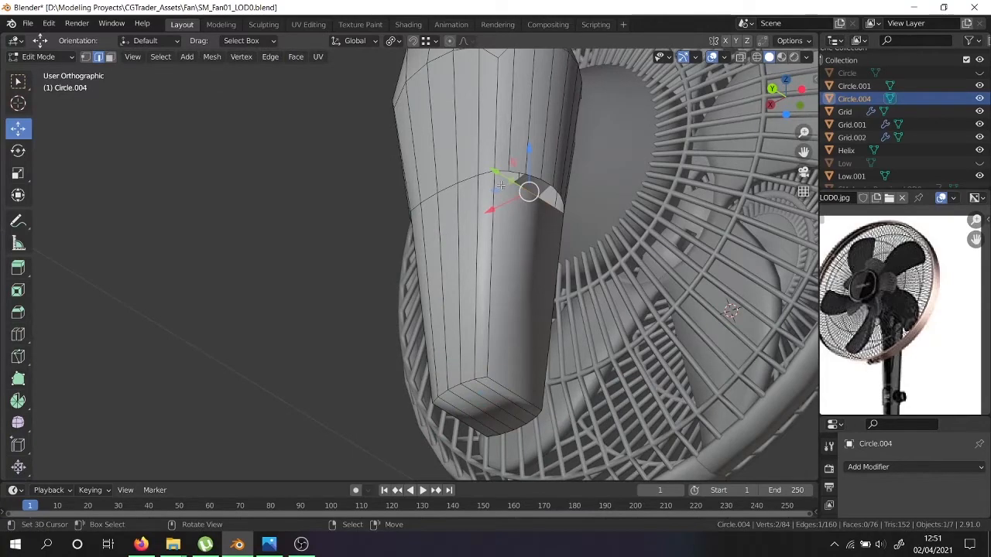
# Close the curved shoulder gaps above both side faces of the upper housing with faces.
pyautogui.press('f')
pyautogui.press('f')
pyautogui.moveTo(491, 189); pyautogui.dragTo(535, 161, button='middle')
pyautogui.press('f')
pyautogui.moveTo(449, 207); pyautogui.dragTo(449, 154, button='middle')
pyautogui.press('f')
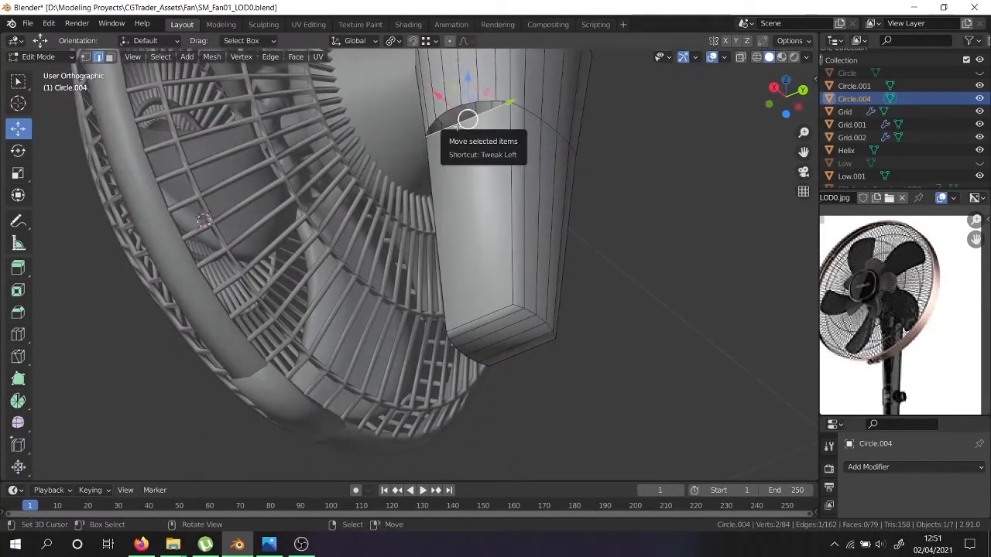
pyautogui.press('f')
pyautogui.press('f')
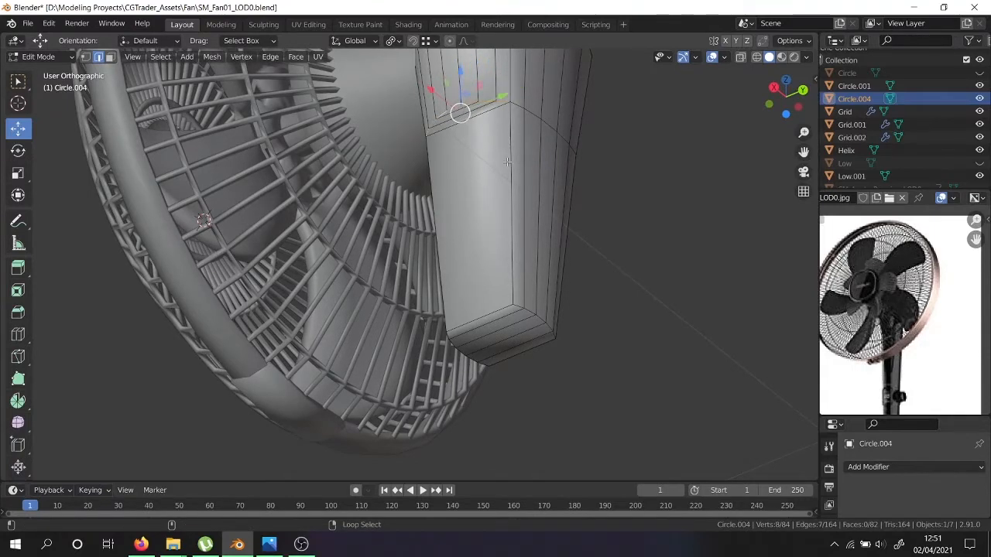
# Select the edges around the upper housing's new faces, bevel them about 0.0013 m with one segment, and return to Object Mode.
pyautogui.moveTo(431, 210); pyautogui.dragTo(561, 215, button='middle')
pyautogui.keyDown('shift'); pyautogui.click(411, 210); pyautogui.keyUp('shift')
pyautogui.moveTo(398, 231); pyautogui.dragTo(505, 219, button='middle')
pyautogui.keyDown('alt'); pyautogui.keyDown('shift'); pyautogui.click(394, 246); pyautogui.keyUp('shift'); pyautogui.keyUp('alt')
pyautogui.moveTo(393, 245); pyautogui.dragTo(493, 235, button='middle')
pyautogui.moveTo(416, 152); pyautogui.dragTo(412, 240, button='middle')
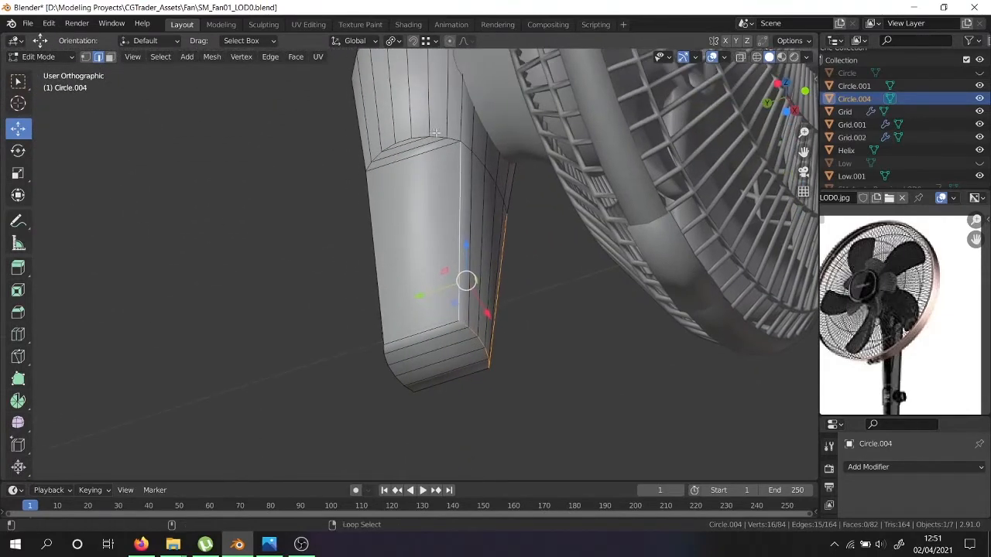
pyautogui.moveTo(359, 196); pyautogui.dragTo(446, 185, button='middle')
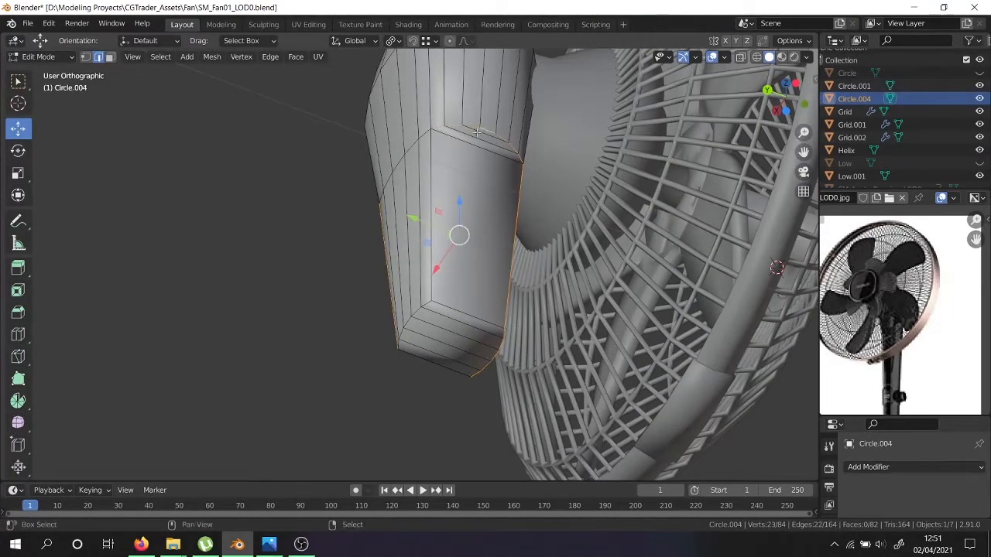
pyautogui.moveTo(425, 305); pyautogui.dragTo(569, 287, button='middle')
pyautogui.hotkey('ctrl', 'b')
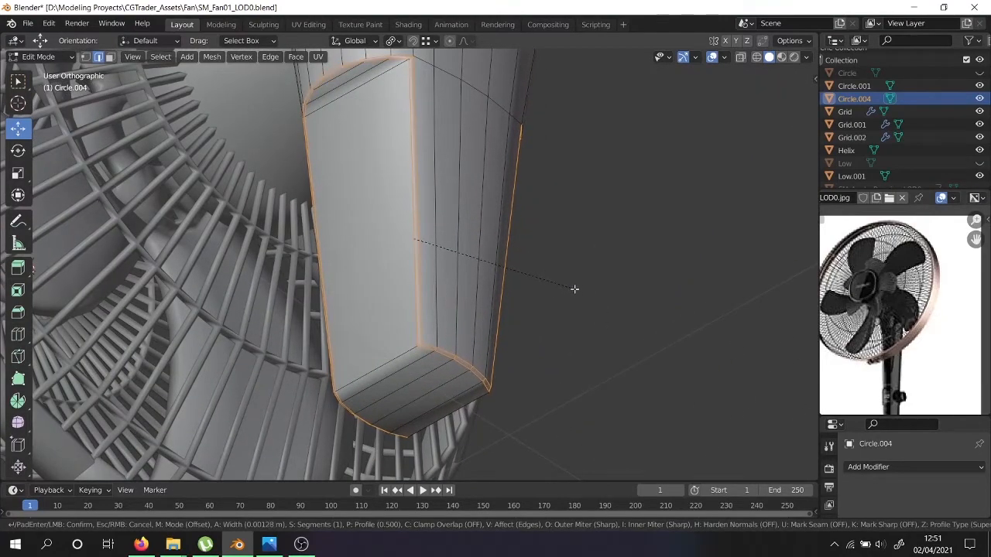
pyautogui.click(574, 289)
pyautogui.press('Tab')
pyautogui.moveTo(560, 287); pyautogui.dragTo(380, 335, button='middle')
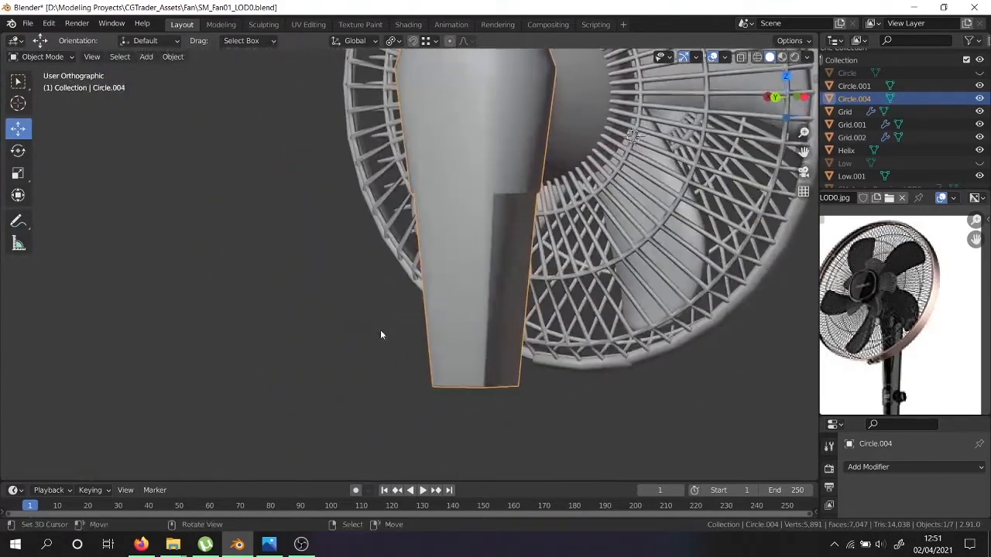
# Show the hidden Low object in the viewport.
pyautogui.click(980, 163)
pyautogui.scroll(-4, 619, 268)
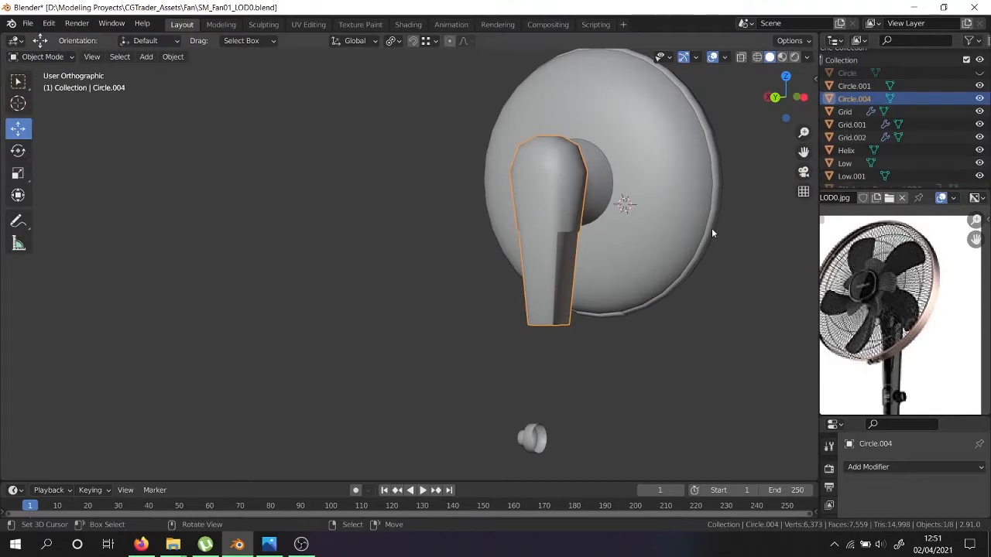
# Hide the Low object and show the hidden base-and-pole object Circle in the viewport.
pyautogui.click(980, 163)
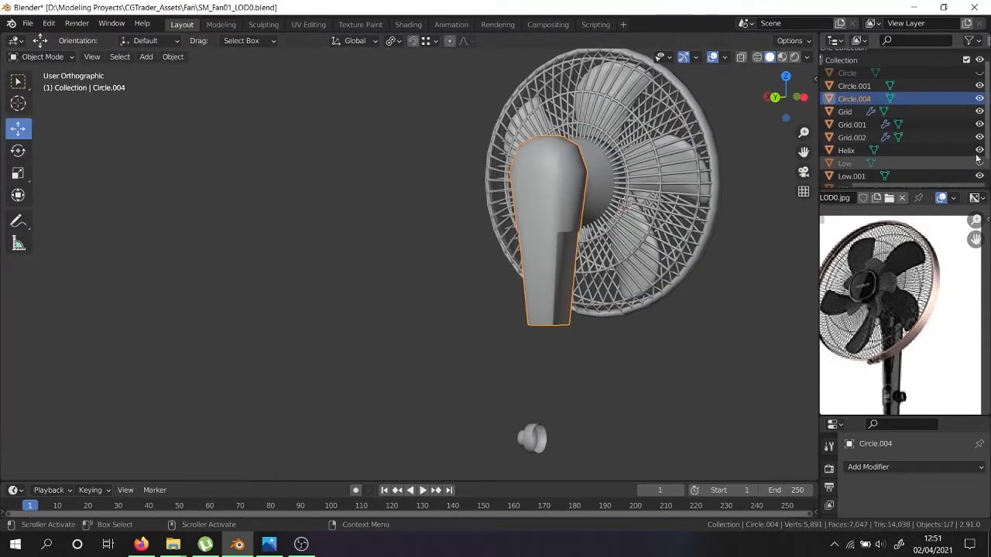
pyautogui.click(979, 73)
pyautogui.moveTo(611, 299); pyautogui.dragTo(679, 308, button='middle')
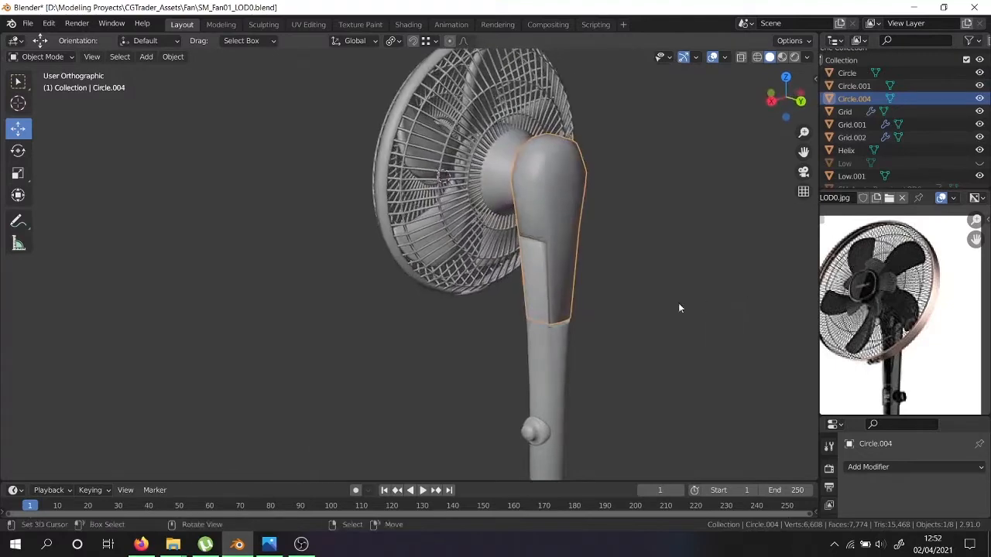
pyautogui.scroll(-4, 563, 249)
# Move all geometry of the upper housing Circle.004 down about 0.007 m along Z in Edit Mode, and return to Object Mode.
pyautogui.click(560, 243)
pyautogui.click(557, 234)
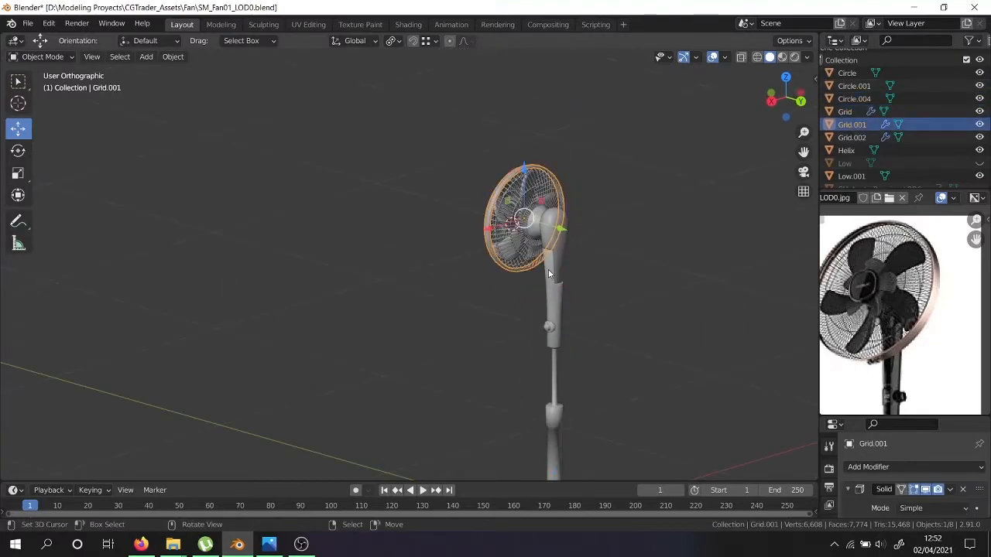
pyautogui.moveTo(550, 265); pyautogui.dragTo(612, 287, button='middle')
pyautogui.scroll(3, 589, 270)
pyautogui.scroll(3, 571, 247)
pyautogui.click(576, 247)
pyautogui.moveTo(576, 247)
pyautogui.mouseDown(button='middle')
pyautogui.moveTo(574, 212)
pyautogui.moveTo(563, 237)
pyautogui.mouseUp(button='middle')
pyautogui.press('Tab')
pyautogui.press('Tab')
pyautogui.press('Tab')
pyautogui.click(559, 176)
pyautogui.press('a')
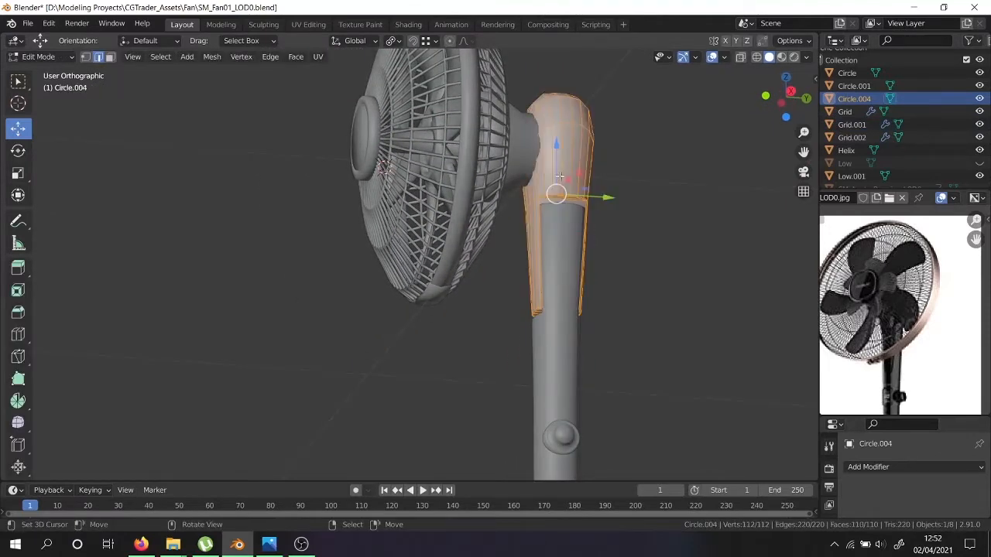
pyautogui.press('KP_3')
pyautogui.scroll(2, 557, 174)
pyautogui.press('g')
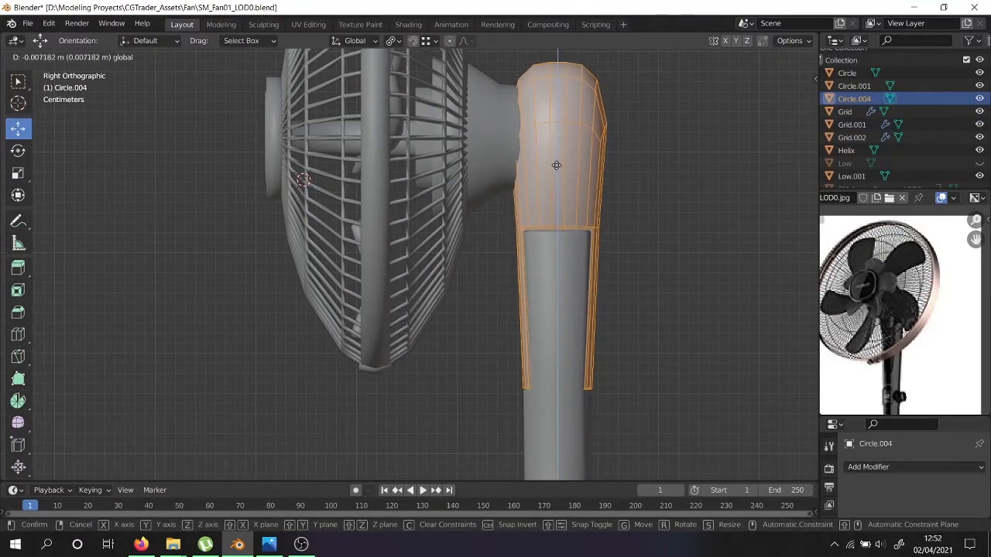
pyautogui.click(556, 165)
pyautogui.press('Tab')
# Look over the whole fan and save the file SM_Fan01_LOD0.blend.
pyautogui.moveTo(556, 185); pyautogui.dragTo(525, 226, button='middle')
pyautogui.scroll(-5, 525, 225)
pyautogui.moveTo(507, 273); pyautogui.dragTo(504, 419, button='middle')
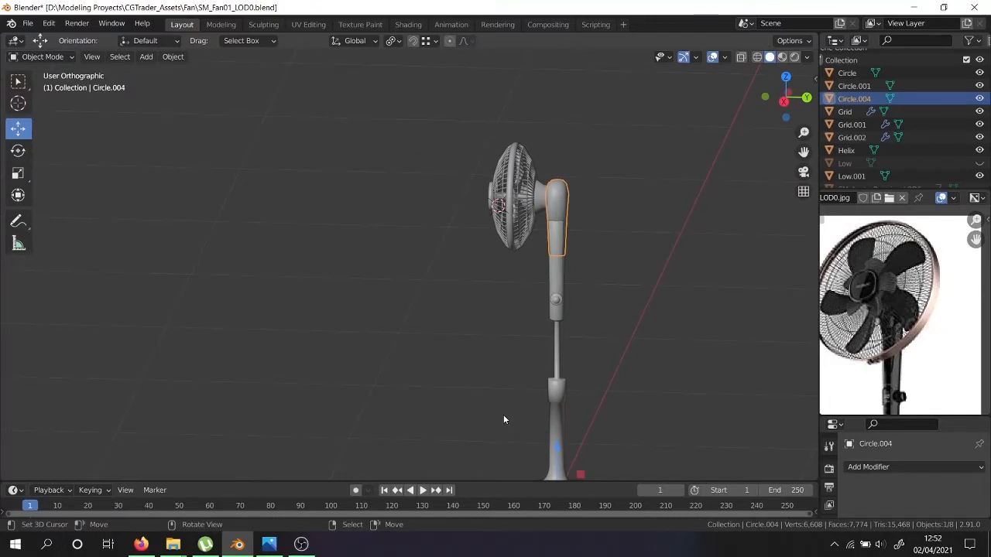
pyautogui.hotkey('ctrl', 's')
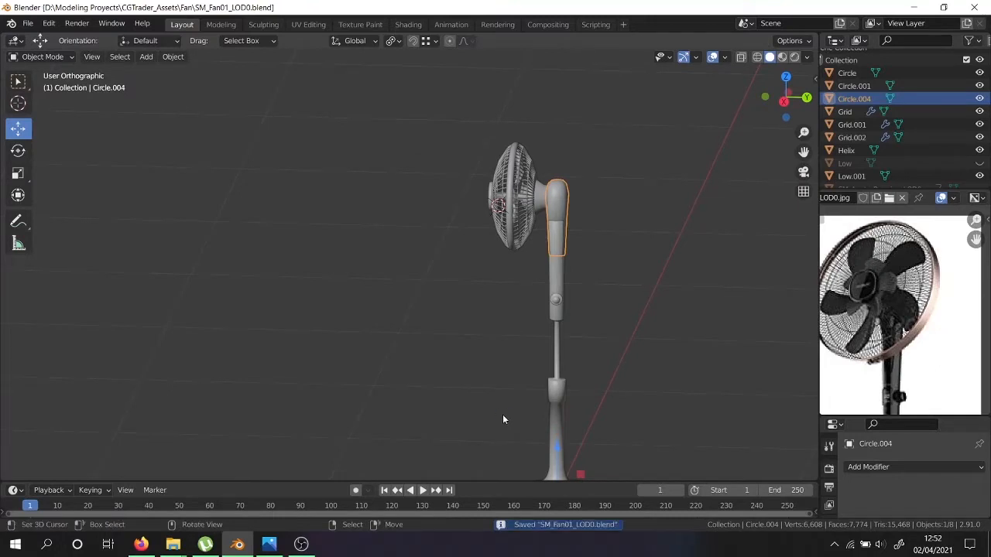
# Reset the 3D cursor to the world origin and deselect all objects.
pyautogui.press('KP_1')
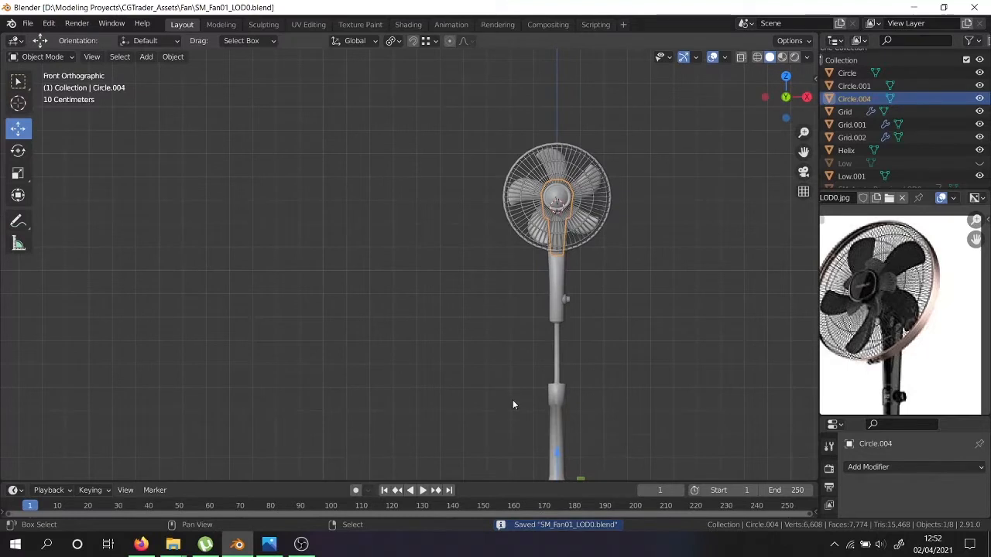
pyautogui.hotkey('shift', 'c')
pyautogui.hotkey('alt', 'a')
pyautogui.moveTo(443, 205); pyautogui.dragTo(333, 264, button='middle')
pyautogui.scroll(3, 344, 271)
pyautogui.moveTo(387, 339); pyautogui.dragTo(486, 292, button='middle')
pyautogui.scroll(-3, 476, 314)
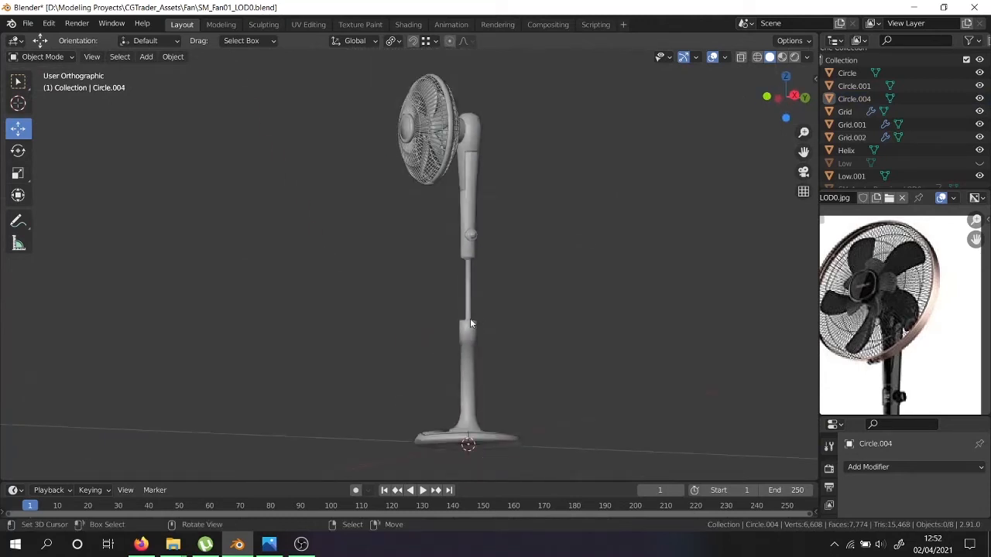
# Move all visible fan objects into a new collection named Fan_To_Hig.
pyautogui.press('a')
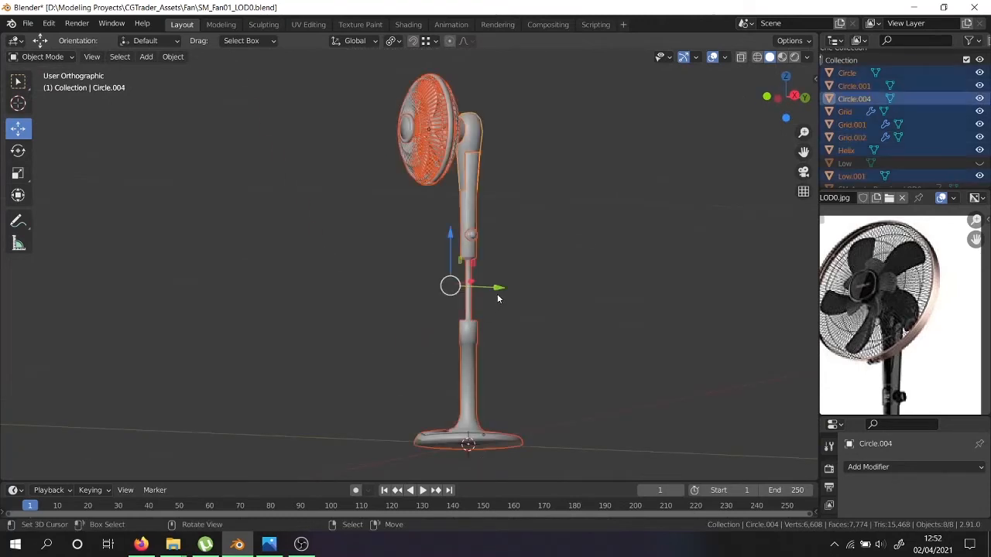
pyautogui.press('m')
pyautogui.click(464, 250)
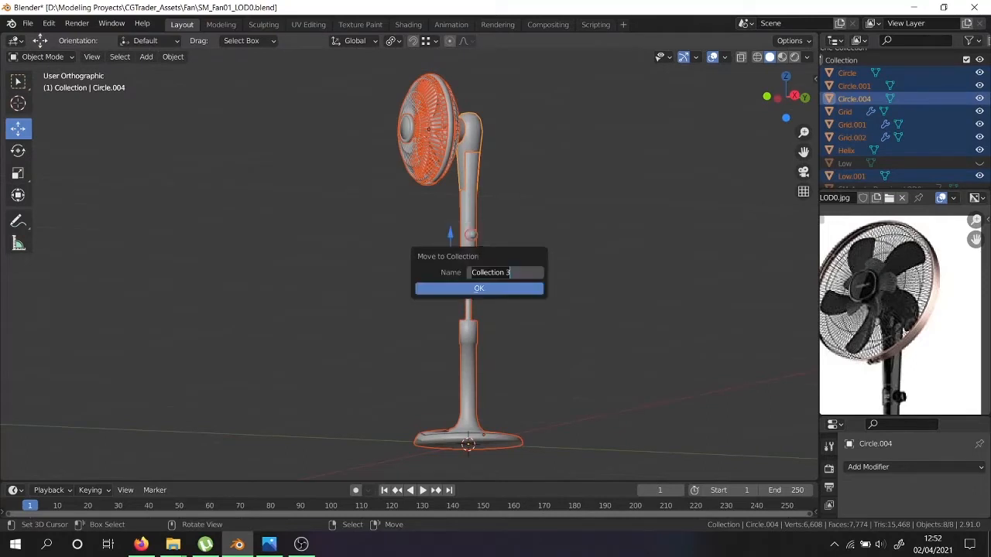
pyautogui.write('Fan_ To_Hig')
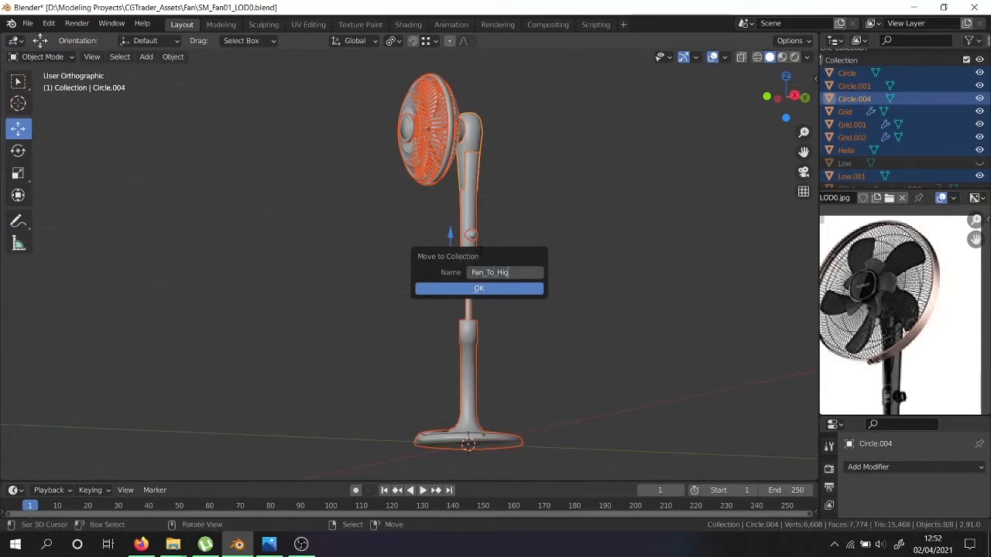
pyautogui.click(493, 289)
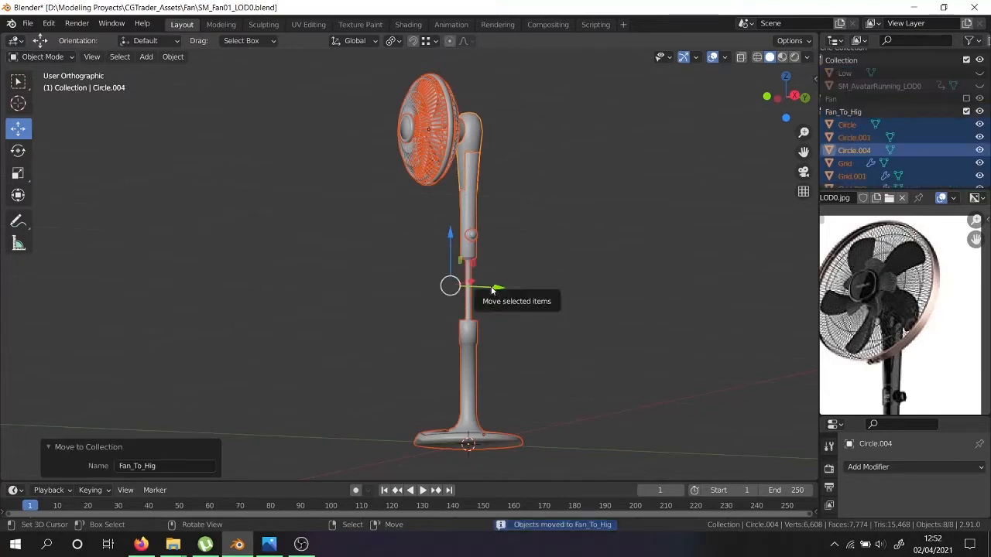
# Select only the base-and-pole object Circle and open it in Edit Mode.
pyautogui.moveTo(502, 186); pyautogui.dragTo(490, 296, button='middle')
pyautogui.scroll(4, 456, 379)
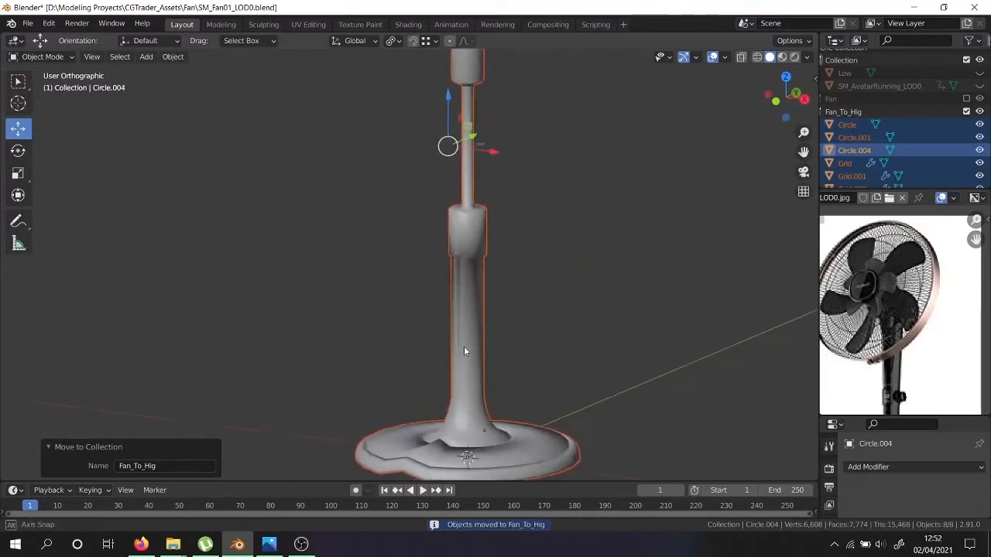
pyautogui.click(398, 468)
pyautogui.press('KP_Decimal')
pyautogui.moveTo(493, 360); pyautogui.dragTo(488, 418, button='middle')
pyautogui.press('Tab')
pyautogui.scroll(1, 477, 338)
pyautogui.moveTo(477, 338); pyautogui.dragTo(440, 254, button='middle')
pyautogui.press('Tab')
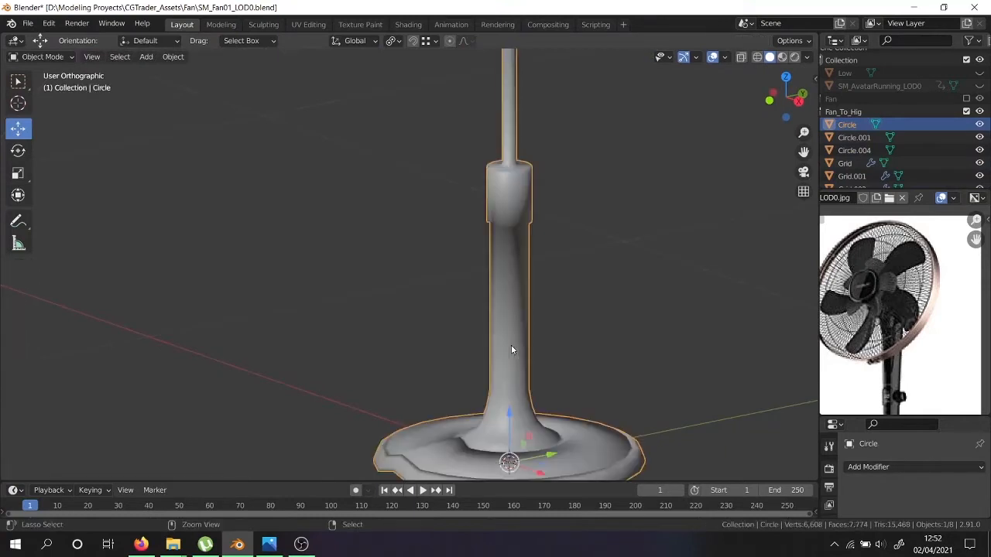
pyautogui.click(510, 344)
pyautogui.press('Tab')
# Undo several recent actions, and restore the latest Toggle Editmode state from the undo history.
pyautogui.hotkey('ctrl', 'z')
pyautogui.hotkey('ctrl', 'z')
pyautogui.hotkey('ctrl', 'z')
pyautogui.hotkey('ctrl', 'z')
pyautogui.hotkey('ctrl', 'z')
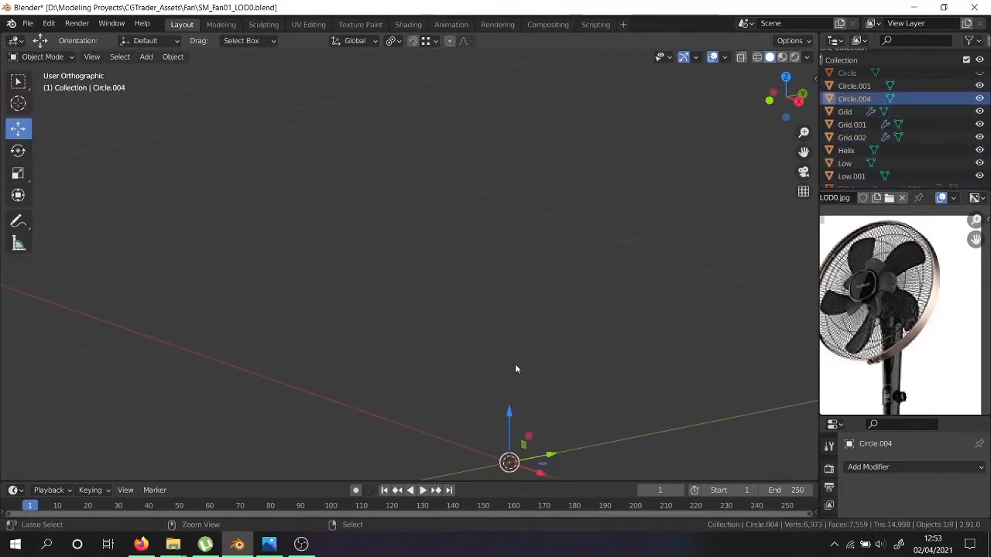
pyautogui.press('Tab')
pyautogui.hotkey('ctrl', 'z')
pyautogui.hotkey('ctrl', 'alt', 'z')
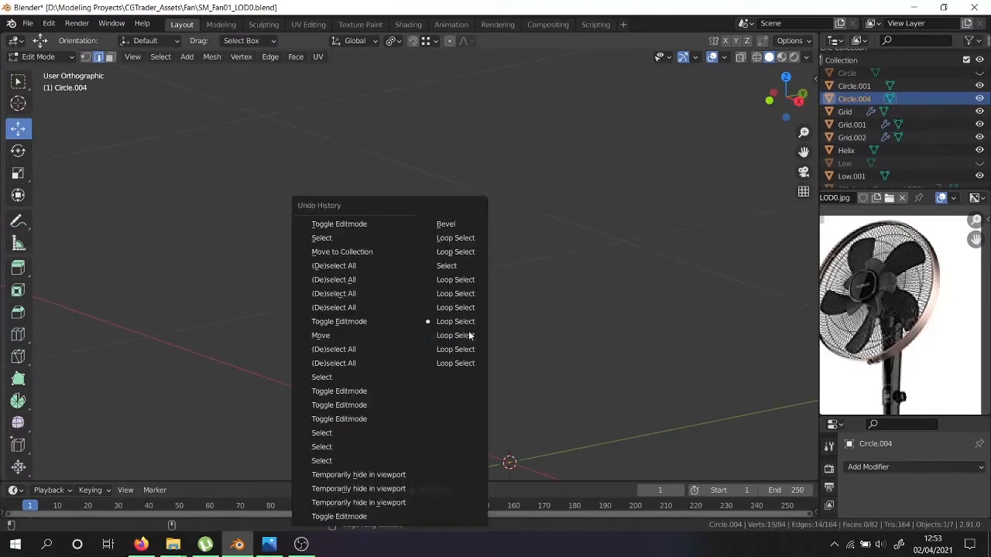
pyautogui.click(371, 224)
# Add one lengthwise edge loop through the middle of the base and pole with a slide factor of 0.
pyautogui.scroll(5, 476, 278)
pyautogui.scroll(-3, 475, 279)
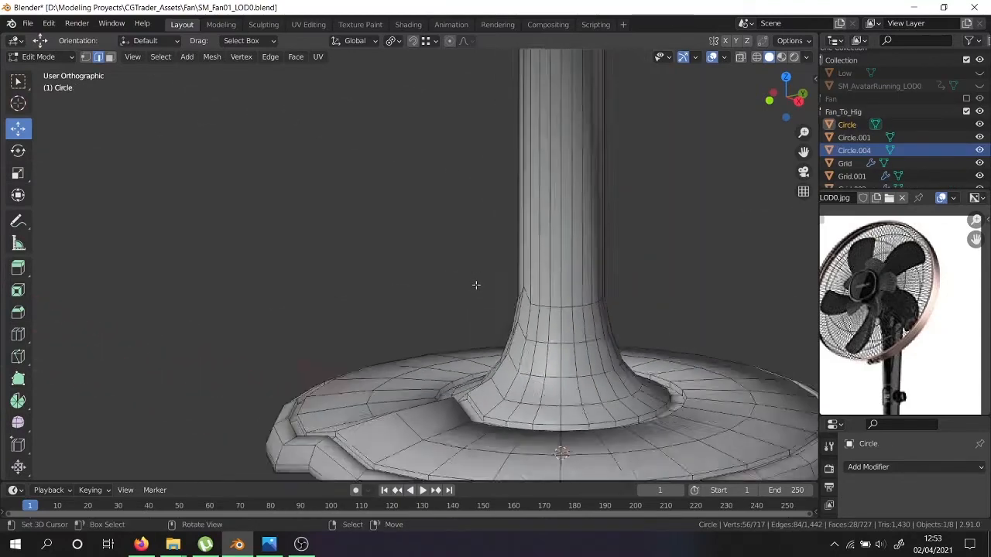
pyautogui.press('KP_1')
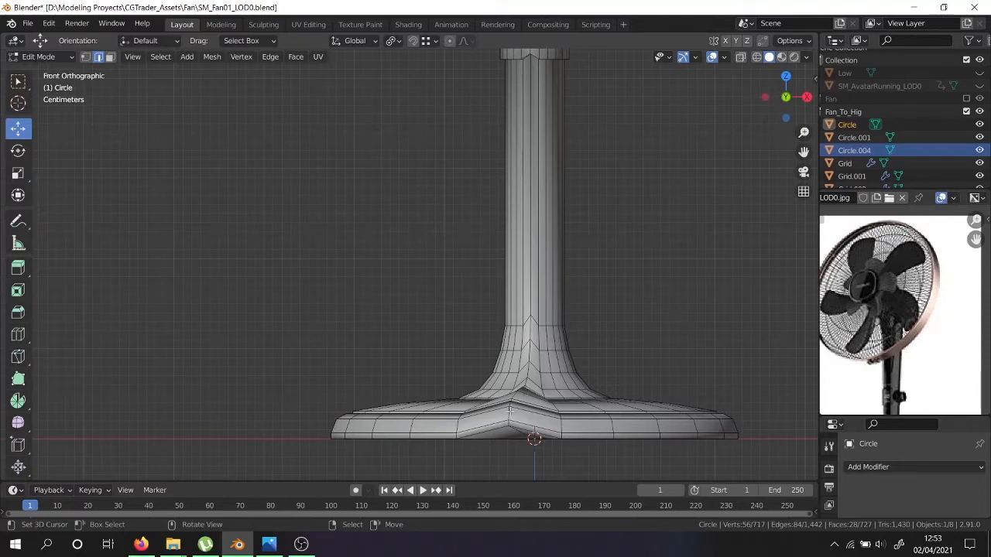
pyautogui.scroll(-3, 510, 410)
pyautogui.press('KP_3')
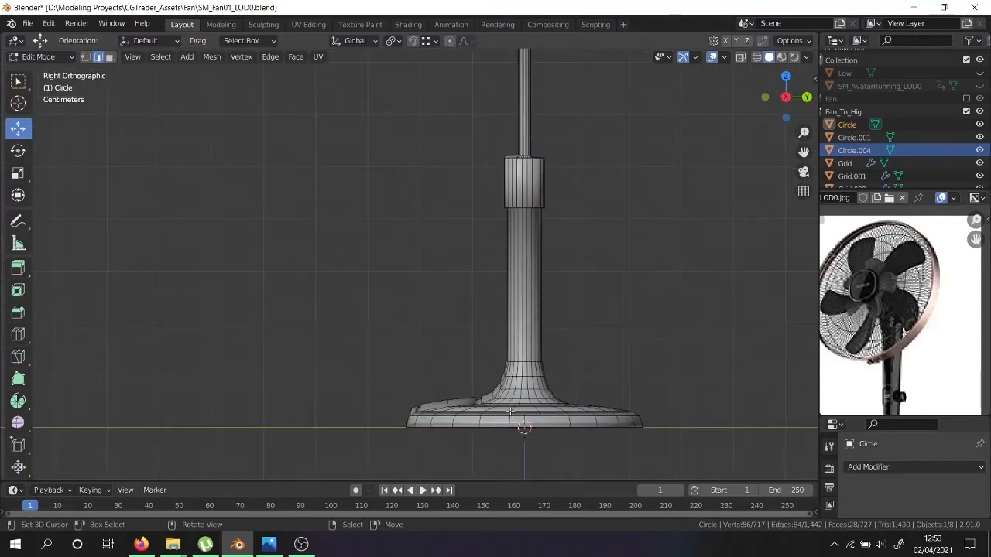
pyautogui.scroll(3, 515, 416)
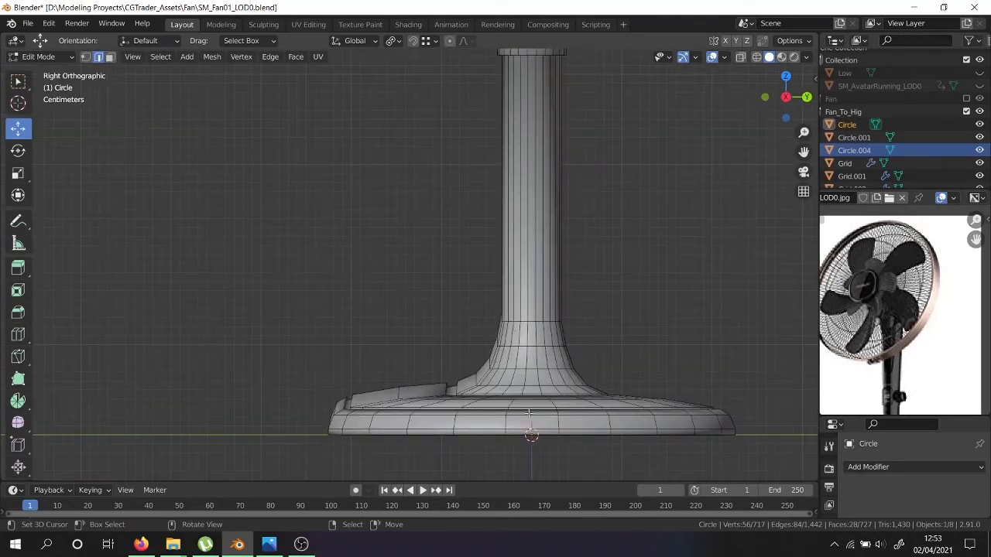
pyautogui.hotkey('ctrl', 'r')
pyautogui.click(530, 414)
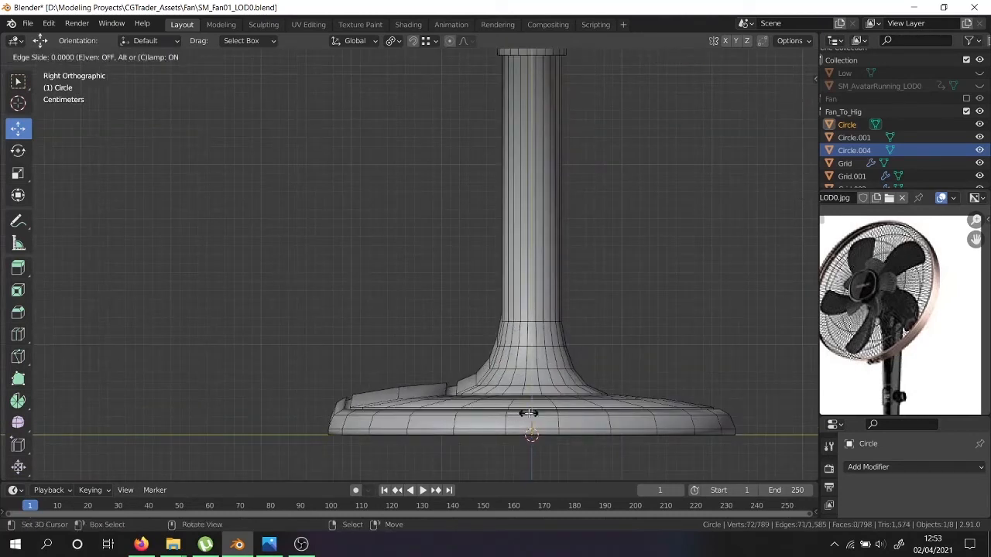
pyautogui.rightClick(530, 414)
pyautogui.scroll(-5, 528, 411)
pyautogui.scroll(5, 528, 310)
pyautogui.scroll(-2, 532, 124)
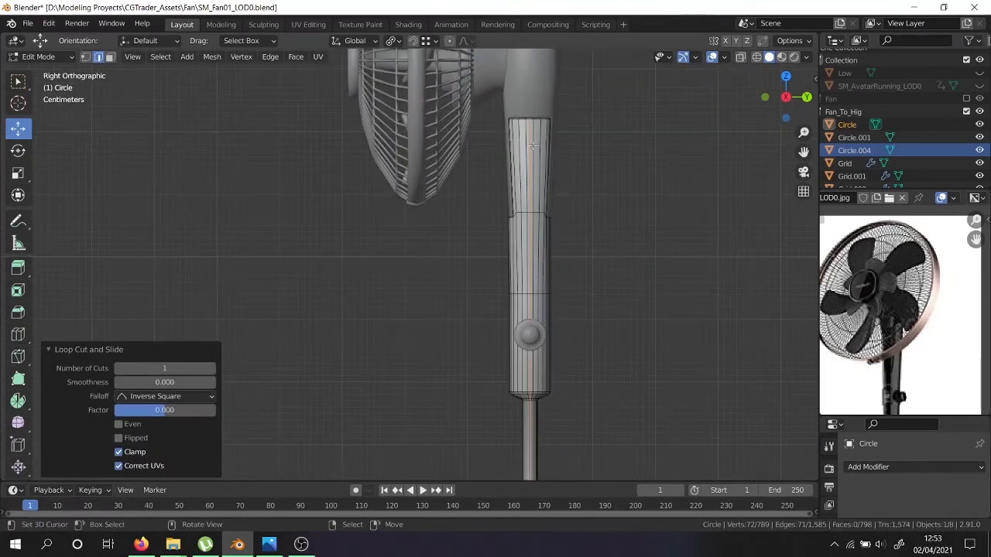
pyautogui.scroll(-6, 532, 191)
pyautogui.scroll(3, 527, 310)
# Select the front half of the base and pole in see-through wireframe, delete its faces, and return to solid shading.
pyautogui.hotkey('alt', 'a')
pyautogui.hotkey('shift', 'z')
pyautogui.scroll(-3, 526, 310)
pyautogui.moveTo(420, 100); pyautogui.dragTo(518, 465)
pyautogui.scroll(4, 518, 389)
pyautogui.scroll(8, 518, 390)
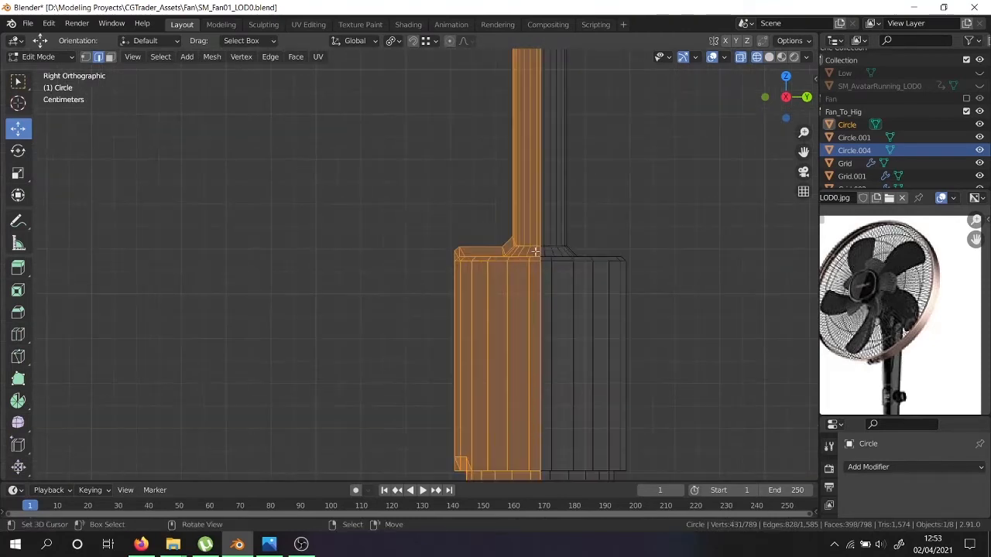
pyautogui.press('x')
pyautogui.click(512, 132)
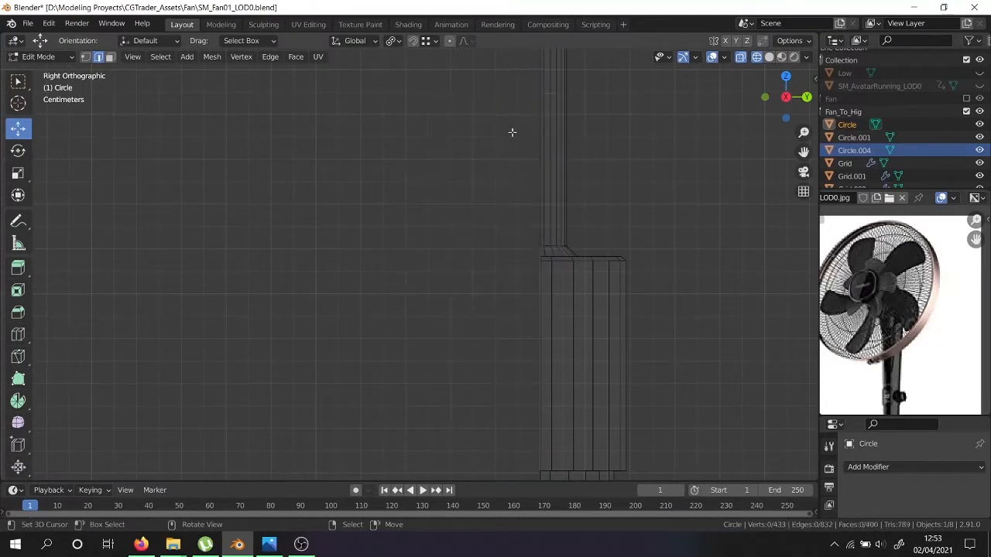
pyautogui.moveTo(551, 208)
pyautogui.mouseDown(button='middle')
pyautogui.moveTo(587, 233)
pyautogui.moveTo(537, 338)
pyautogui.mouseUp(button='middle')
pyautogui.scroll(-5, 587, 233)
pyautogui.hotkey('shift', 'z')
# Try to delete the vertices of the edges along the open cut of the base's underside.
pyautogui.click(536, 465)
pyautogui.moveTo(535, 465); pyautogui.dragTo(510, 93, button='middle')
pyautogui.keyDown('shift'); pyautogui.click(495, 416); pyautogui.keyUp('shift')
pyautogui.keyDown('shift'); pyautogui.moveTo(495, 410); pyautogui.dragTo(447, 271, button='middle'); pyautogui.keyUp('shift')
pyautogui.press('x')
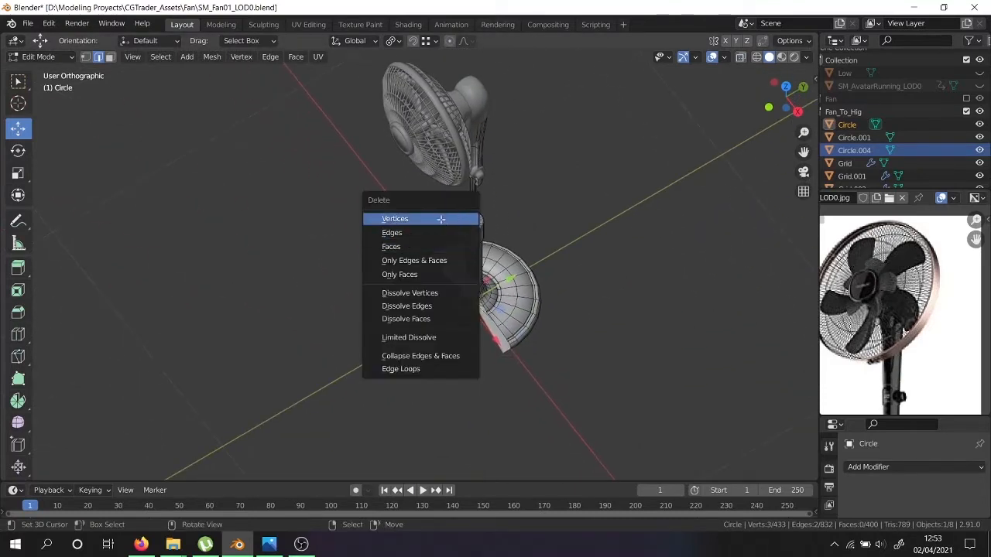
pyautogui.click(441, 222)
pyautogui.moveTo(471, 227); pyautogui.dragTo(523, 193, button='middle')
pyautogui.hotkey('ctrl', 'z')
# Delete the two outer corner vertices protruding past the cut on the base's underside.
pyautogui.scroll(5, 463, 327)
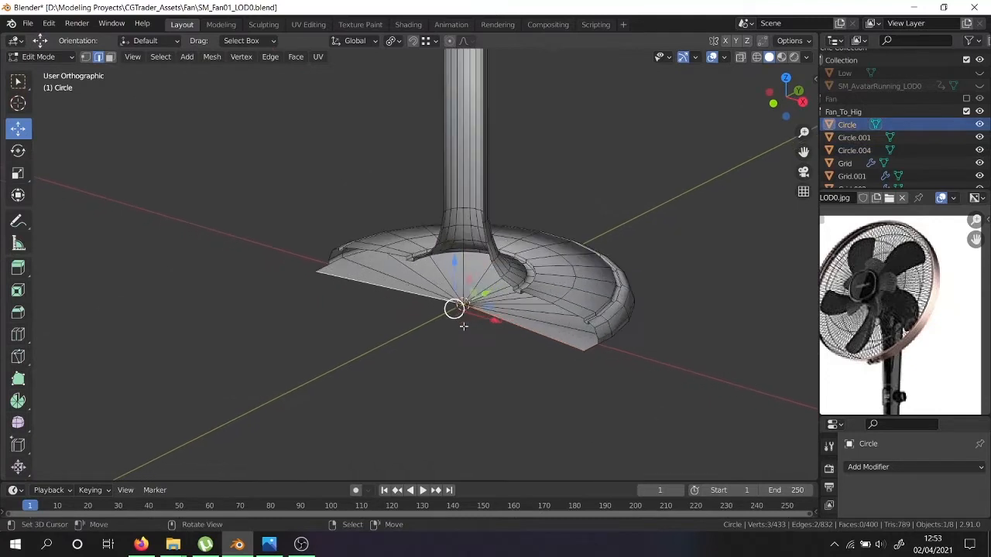
pyautogui.scroll(2, 463, 327)
pyautogui.click(85, 57)
pyautogui.click(254, 257)
pyautogui.keyDown('shift'); pyautogui.click(640, 368); pyautogui.keyUp('shift')
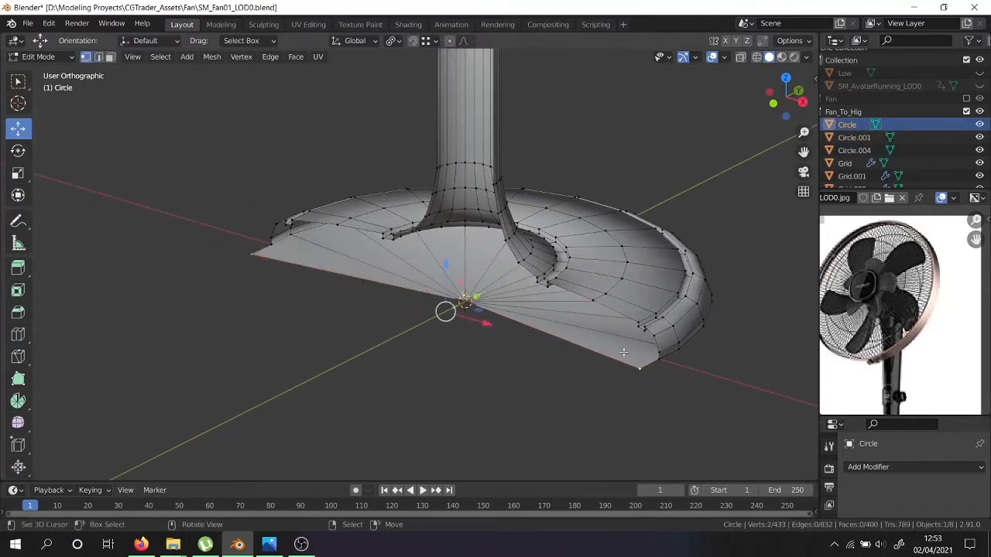
pyautogui.press('x')
pyautogui.click(619, 352)
# Fill the triangular gaps at both ends of the base's underside, connecting the rim vertices to the centre vertex.
pyautogui.moveTo(618, 353); pyautogui.dragTo(719, 341, button='middle')
pyautogui.click(660, 314)
pyautogui.keyDown('shift'); pyautogui.click(647, 303); pyautogui.keyUp('shift')
pyautogui.keyDown('shift'); pyautogui.click(434, 345); pyautogui.keyUp('shift')
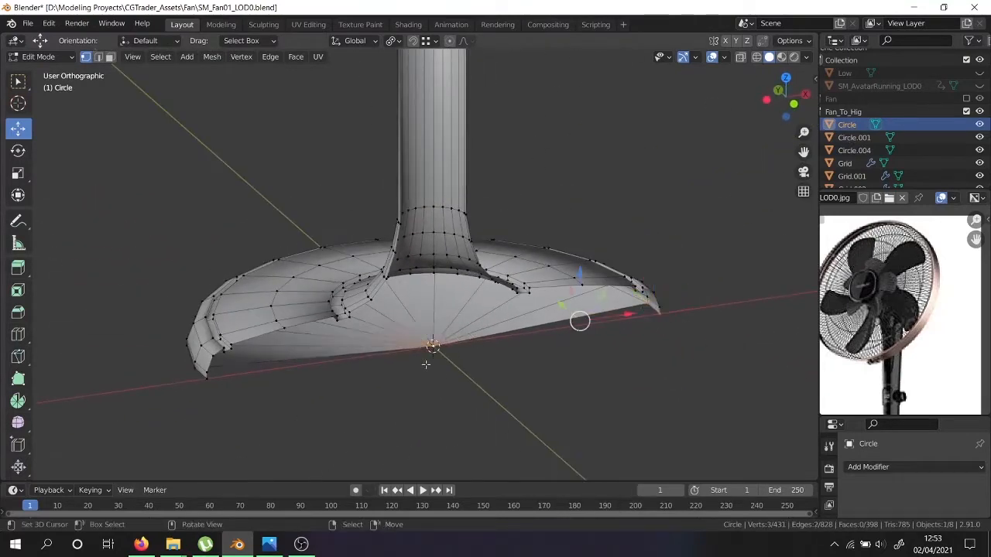
pyautogui.press('f')
pyautogui.moveTo(420, 350); pyautogui.dragTo(339, 346, button='middle')
pyautogui.keyDown('shift'); pyautogui.click(257, 258); pyautogui.keyUp('shift')
pyautogui.keyDown('shift'); pyautogui.click(244, 269); pyautogui.keyUp('shift')
pyautogui.press('f')
pyautogui.scroll(-3, 437, 337)
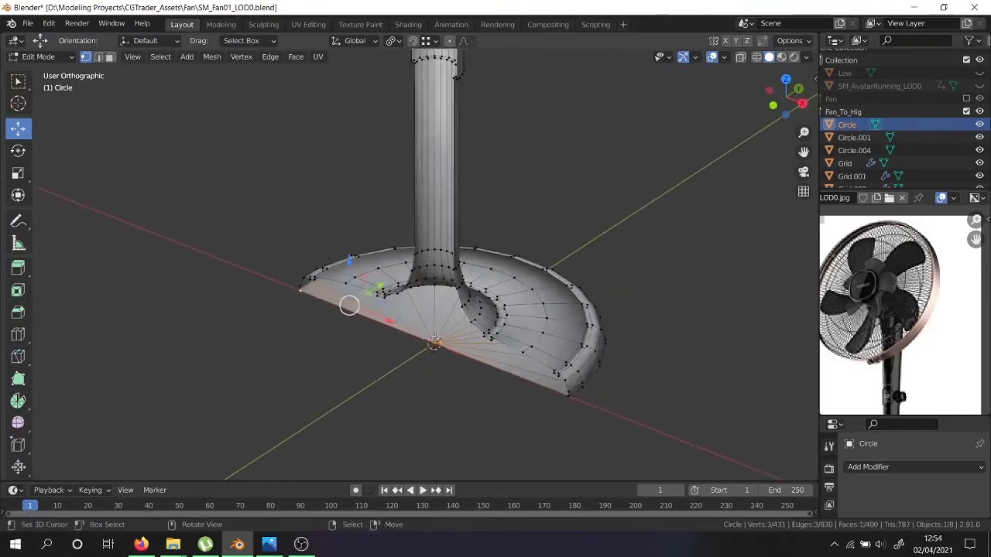
# Return to Object Mode and add a Mirror modifier to the base-and-pole object, mirroring only on the Y axis.
pyautogui.press('Tab')
pyautogui.click(896, 467)
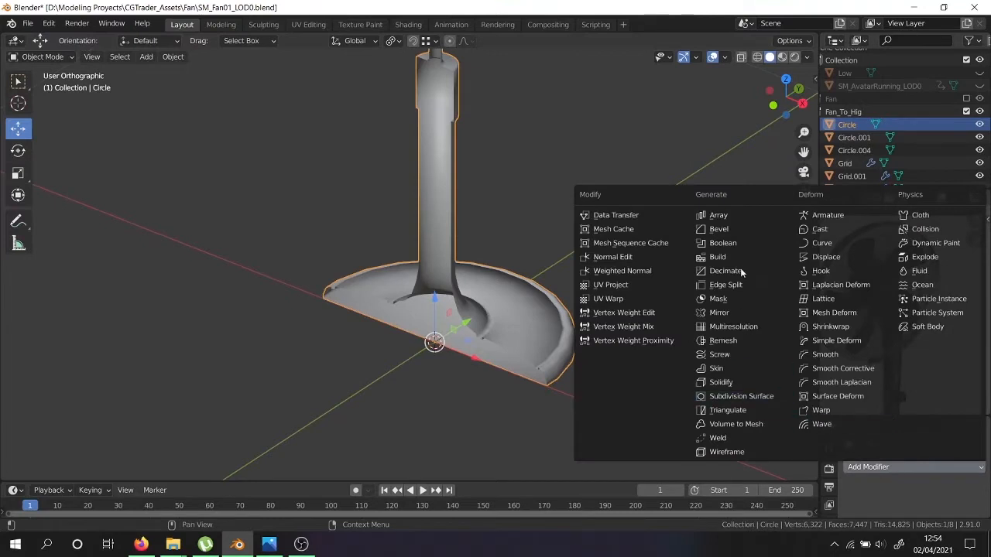
pyautogui.click(728, 315)
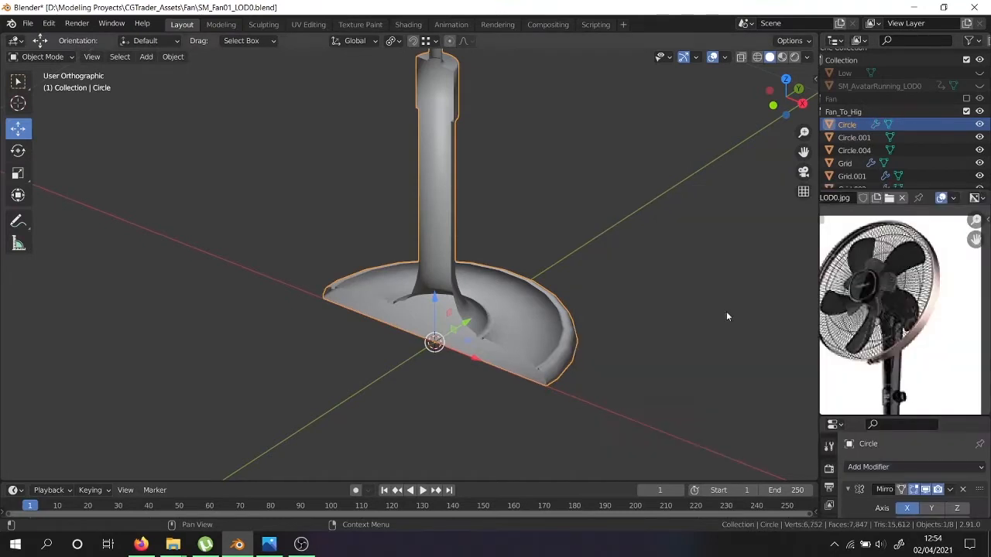
pyautogui.click(933, 508)
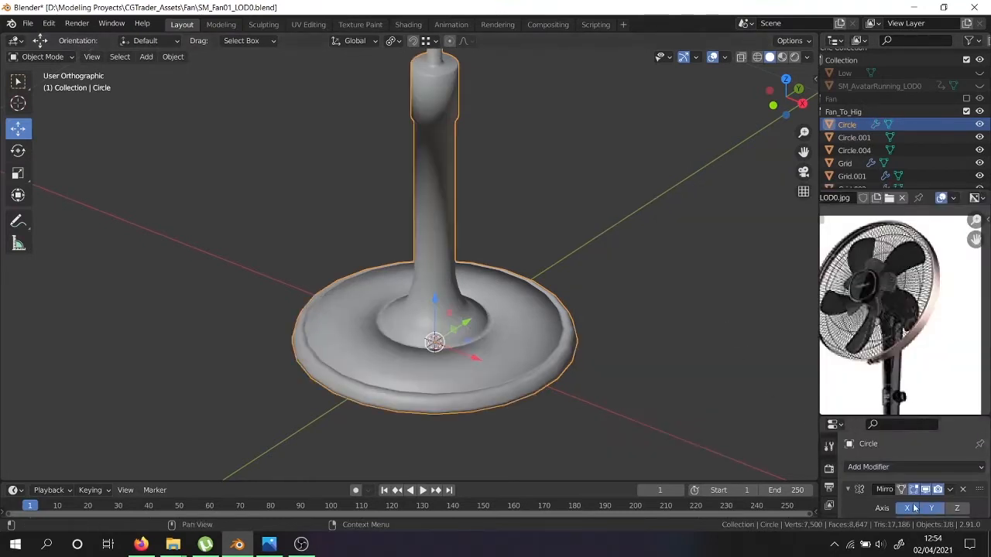
pyautogui.scroll(-4, 912, 503)
pyautogui.scroll(4, 899, 483)
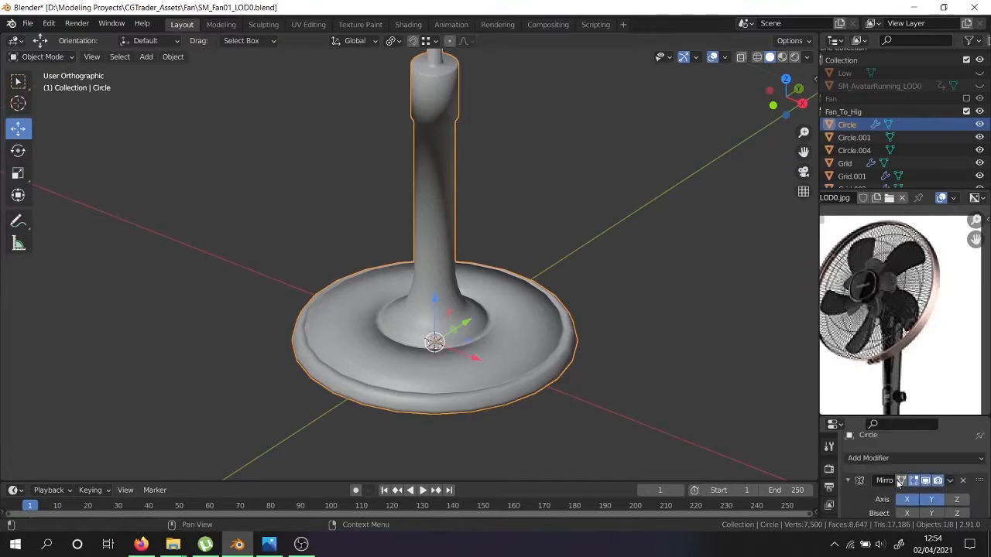
pyautogui.scroll(-8, 531, 282)
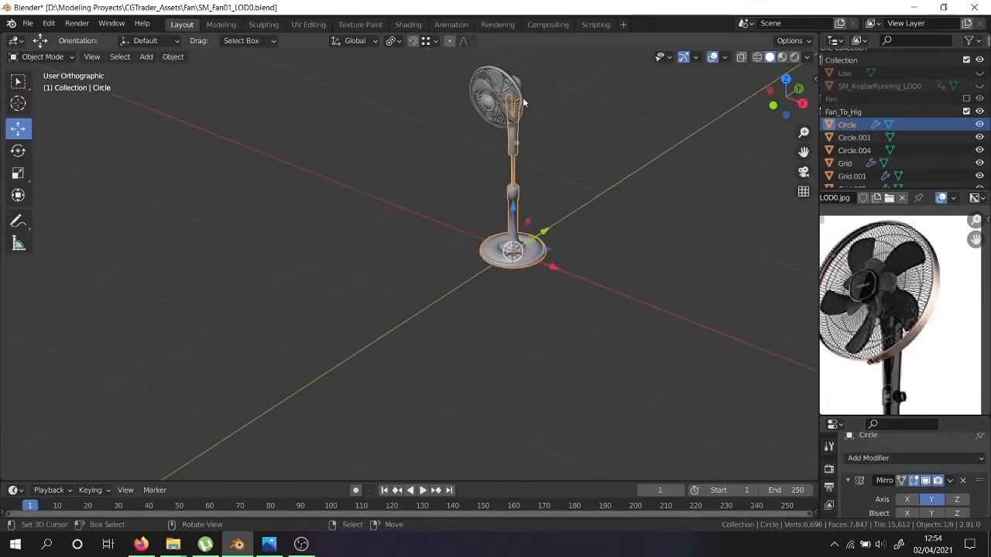
# Apply the Mirror modifier on the base-and-pole object.
pyautogui.scroll(5, 519, 115)
pyautogui.moveTo(538, 182); pyautogui.dragTo(472, 139, button='middle')
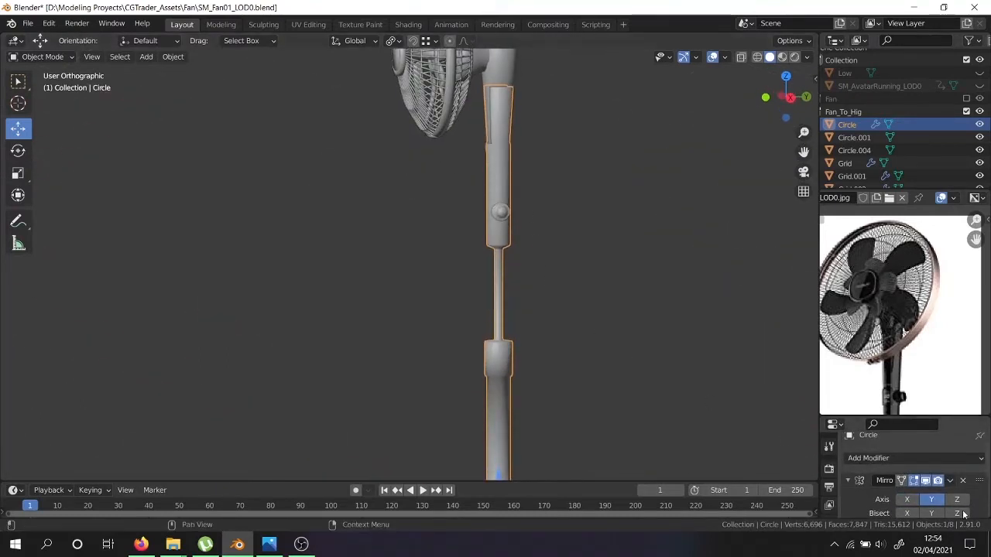
pyautogui.click(949, 481)
pyautogui.click(898, 465)
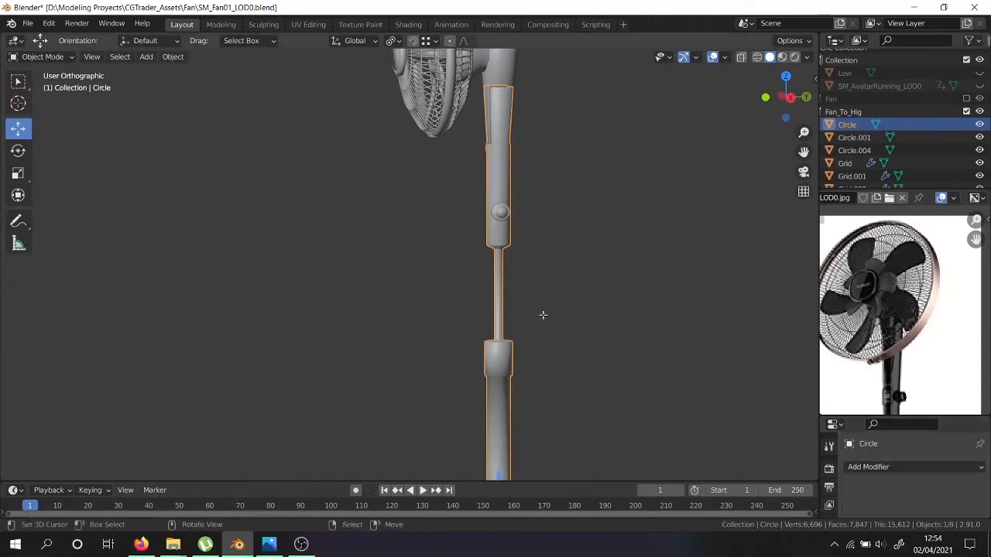
# In Edit Mode, delete the vertical seam edge loops along the pole's upper and lower sections and across the base's underside.
pyautogui.press('Tab')
pyautogui.scroll(8, 490, 158)
pyautogui.keyDown('alt'); pyautogui.click(499, 116); pyautogui.keyUp('alt')
pyautogui.scroll(-7, 510, 144)
pyautogui.keyDown('shift'); pyautogui.moveTo(509, 78); pyautogui.dragTo(496, 265, button='middle'); pyautogui.keyUp('shift')
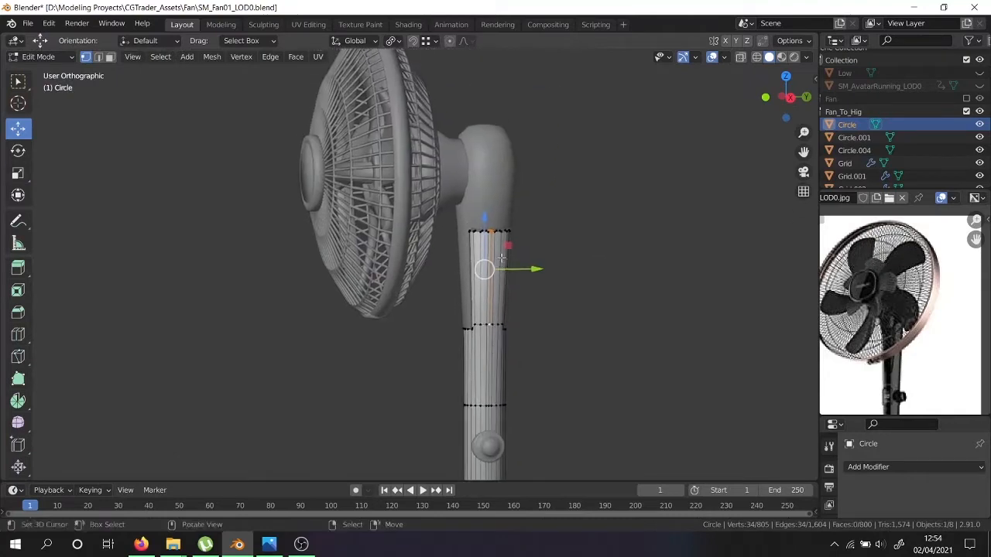
pyautogui.scroll(8, 483, 267)
pyautogui.scroll(-14, 483, 267)
pyautogui.keyDown('shift'); pyautogui.moveTo(506, 362); pyautogui.dragTo(517, 259, button='middle'); pyautogui.keyUp('shift')
pyautogui.scroll(8, 495, 264)
pyautogui.keyDown('alt'); pyautogui.keyDown('shift'); pyautogui.click(491, 220); pyautogui.keyUp('shift'); pyautogui.keyUp('alt')
pyautogui.scroll(-7, 491, 220)
pyautogui.keyDown('shift'); pyautogui.moveTo(507, 465); pyautogui.dragTo(533, 229, button='middle'); pyautogui.keyUp('shift')
pyautogui.scroll(4, 517, 233)
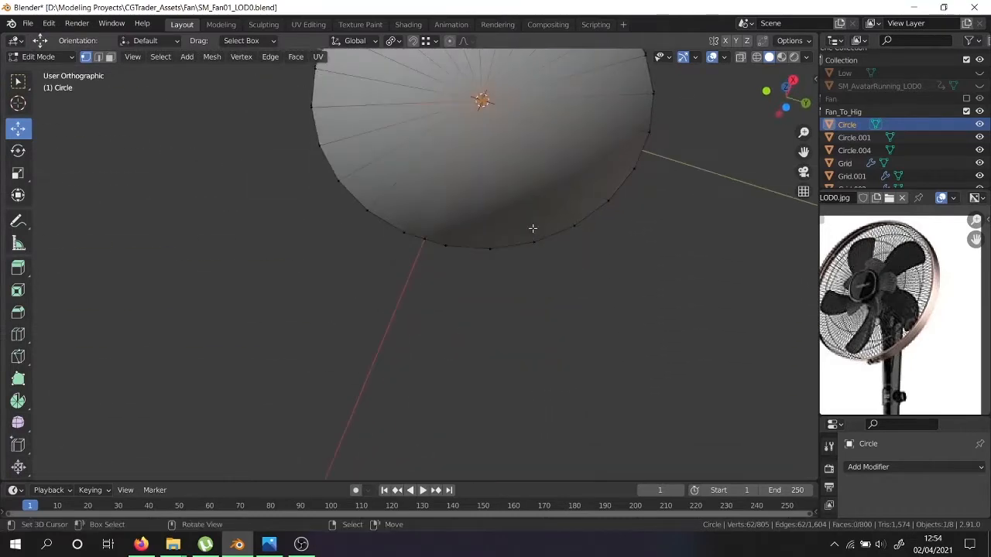
pyautogui.keyDown('alt'); pyautogui.keyDown('shift'); pyautogui.click(434, 213); pyautogui.keyUp('shift'); pyautogui.keyUp('alt')
pyautogui.scroll(-6, 434, 213)
pyautogui.moveTo(435, 214); pyautogui.dragTo(496, 349, button='middle')
pyautogui.scroll(5, 467, 268)
pyautogui.scroll(4, 466, 236)
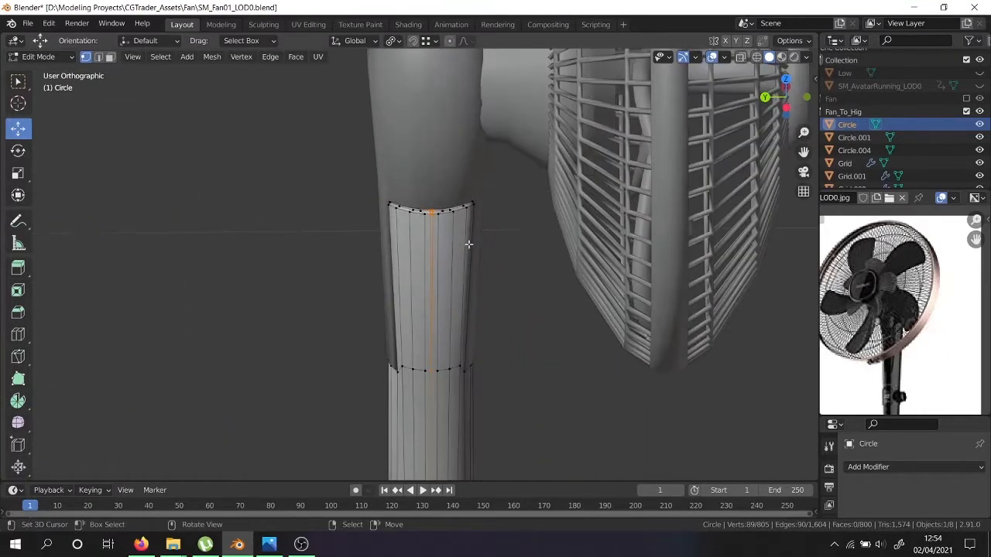
pyautogui.press('x')
pyautogui.click(459, 392)
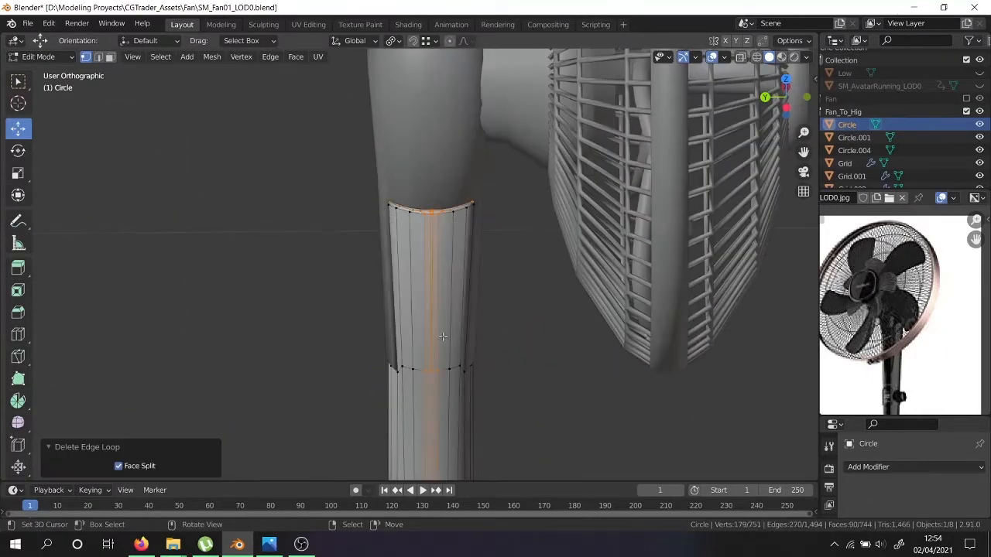
# Delete the vertices of the narrow leftover vertical loop along the centre of the upper pole section.
pyautogui.scroll(5, 427, 213)
pyautogui.click(419, 208)
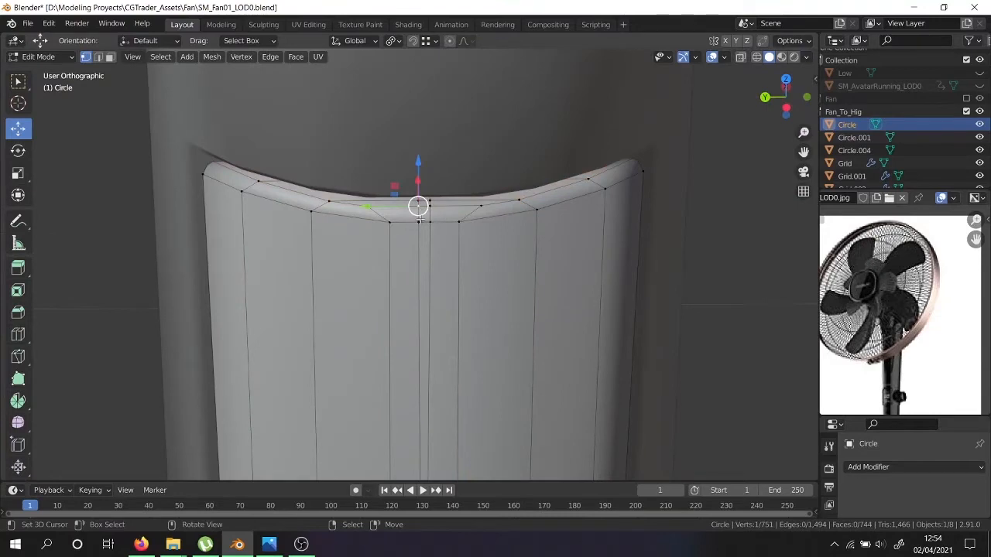
pyautogui.hotkey('shift', 'z')
pyautogui.keyDown('alt'); pyautogui.click(419, 217); pyautogui.keyUp('alt')
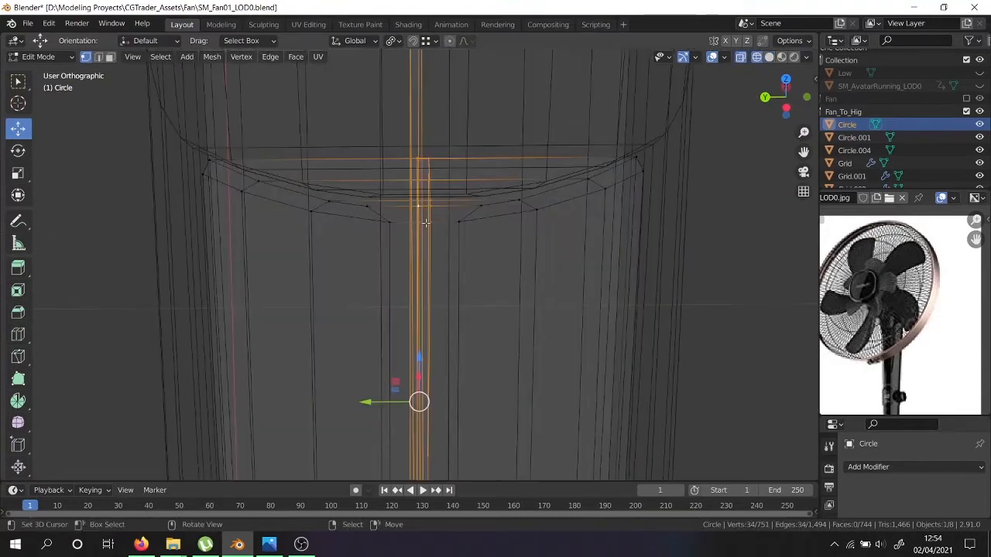
pyautogui.scroll(-5, 425, 225)
pyautogui.scroll(4, 425, 225)
pyautogui.hotkey('shift', 'z')
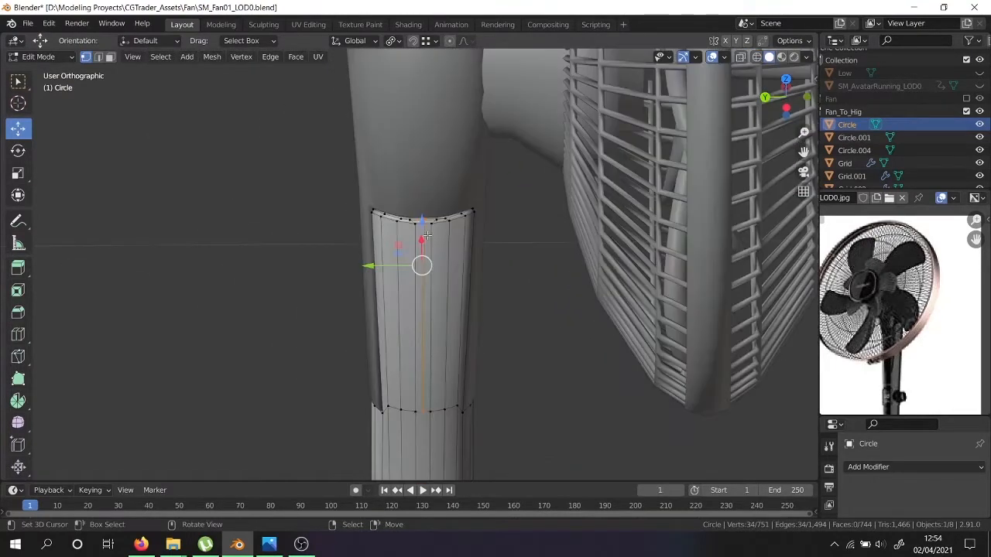
pyautogui.press('x')
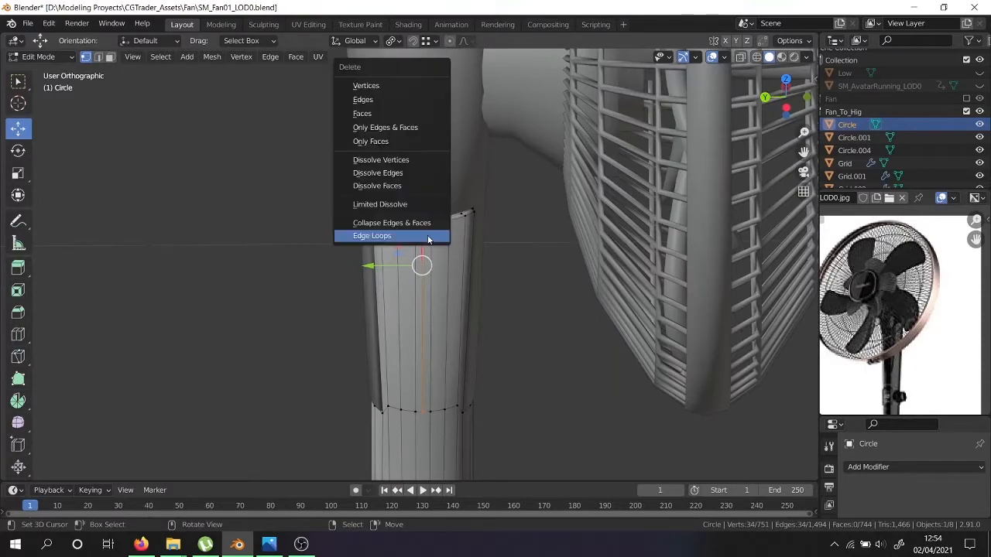
pyautogui.click(403, 83)
# Fill the narrow vertical gap along the outer face of the upper pole section with new faces.
pyautogui.scroll(-4, 451, 173)
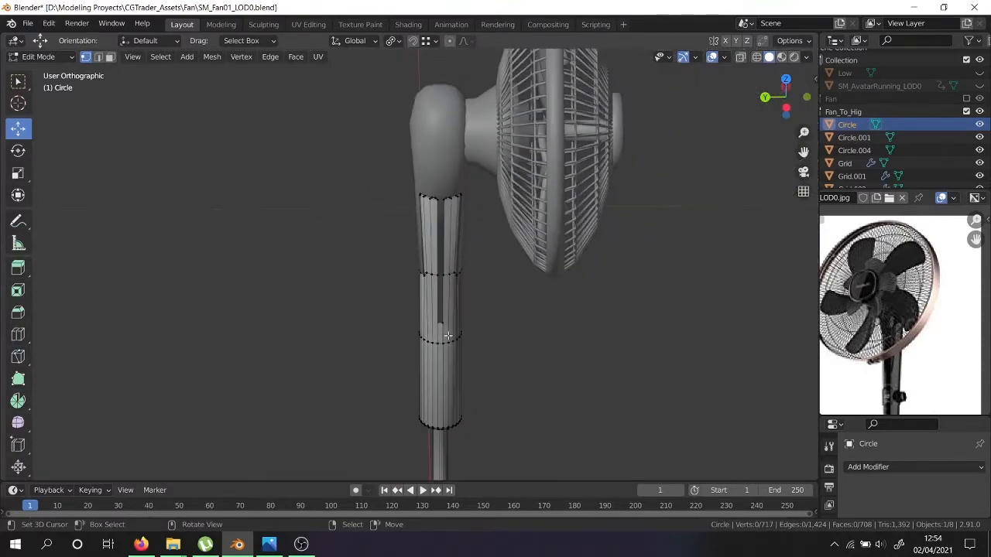
pyautogui.scroll(4, 422, 353)
pyautogui.keyDown('shift'); pyautogui.click(433, 357); pyautogui.keyUp('shift')
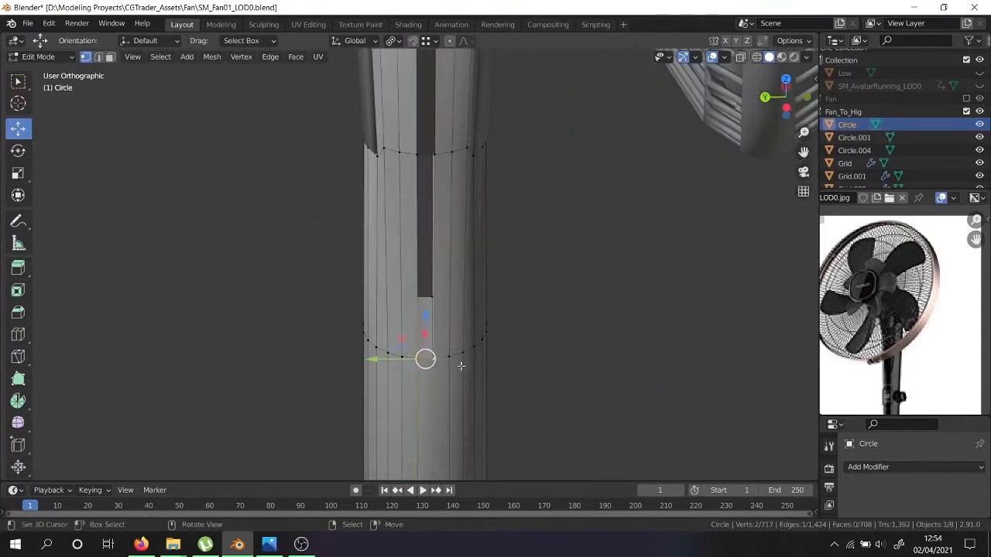
pyautogui.press('f')
pyautogui.press('f')
pyautogui.press('f')
pyautogui.press('f')
pyautogui.scroll(-5, 475, 356)
pyautogui.moveTo(416, 301)
pyautogui.mouseDown(button='middle')
pyautogui.moveTo(578, 320)
pyautogui.moveTo(470, 272)
pyautogui.moveTo(377, 258)
pyautogui.mouseUp(button='middle')
pyautogui.press('f')
# Continue filling the gap with faces around the upper pole's top rim and down its inner side, working in wireframe.
pyautogui.scroll(6, 452, 212)
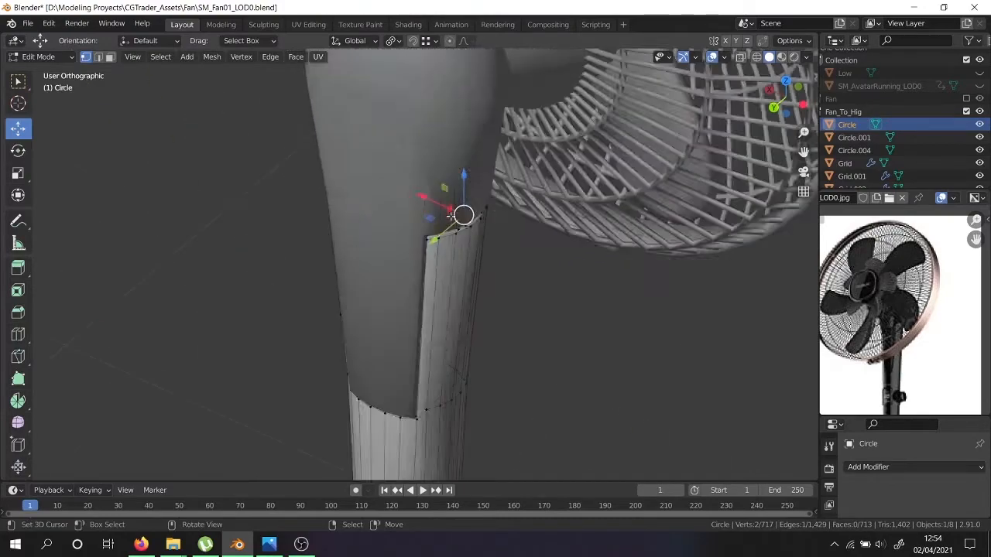
pyautogui.hotkey('shift', 'z')
pyautogui.scroll(4, 449, 224)
pyautogui.moveTo(457, 223); pyautogui.dragTo(490, 206, button='middle')
pyautogui.press('f')
pyautogui.press('f')
pyautogui.press('f')
pyautogui.press('f')
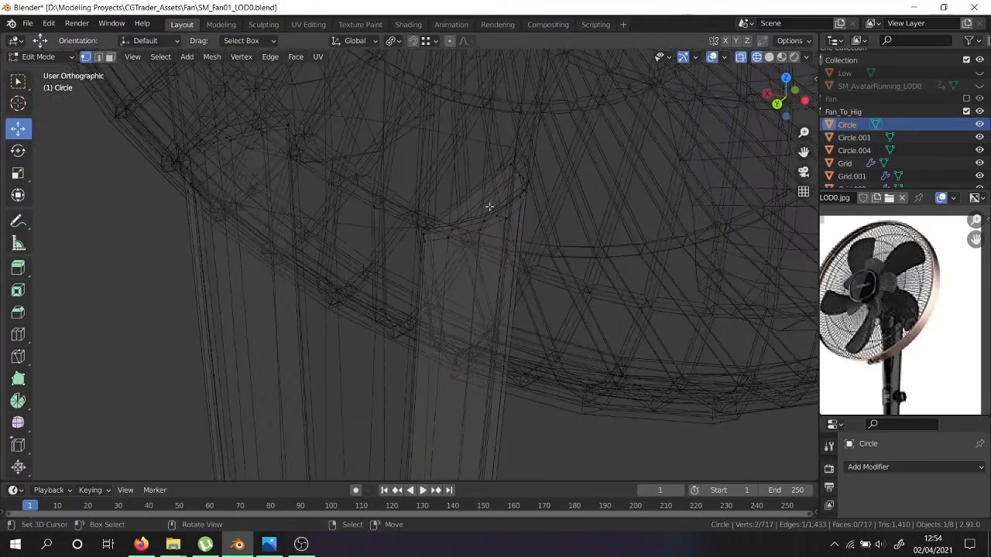
pyautogui.press('f')
pyautogui.press('f')
pyautogui.press('f')
pyautogui.press('f')
pyautogui.press('f')
pyautogui.press('f')
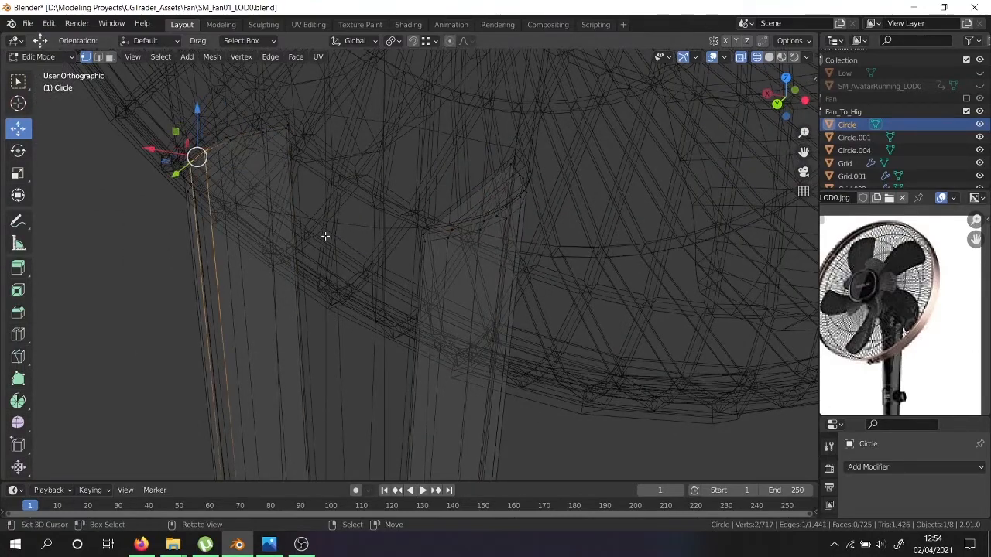
pyautogui.moveTo(325, 237); pyautogui.dragTo(499, 184, button='middle')
pyautogui.press('f')
pyautogui.press('f')
# Restore solid shading, return to Object Mode and select all the fan parts.
pyautogui.scroll(-6, 494, 186)
pyautogui.keyDown('shift'); pyautogui.moveTo(439, 323); pyautogui.dragTo(466, 127, button='middle'); pyautogui.keyUp('shift')
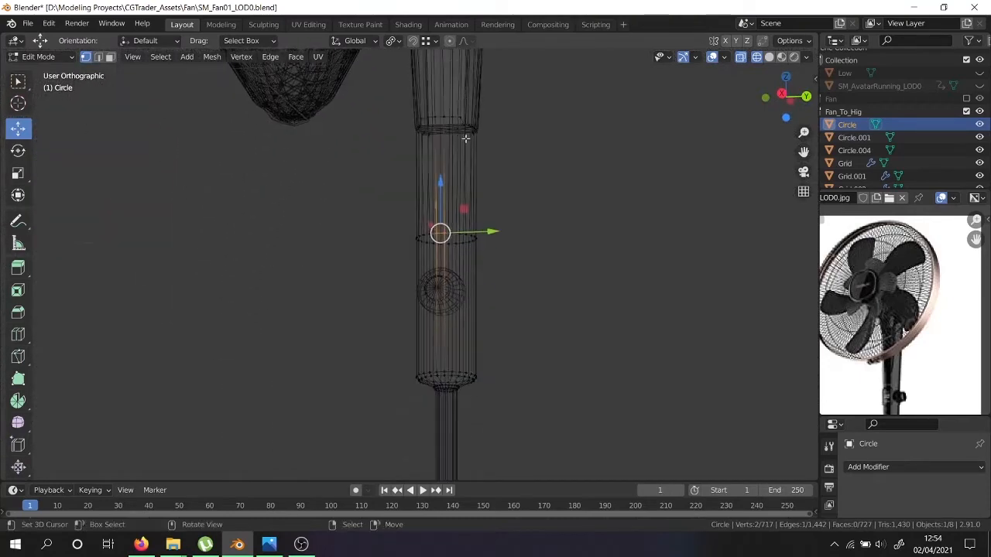
pyautogui.moveTo(463, 185); pyautogui.dragTo(485, 248, button='middle')
pyautogui.hotkey('shift', 'z')
pyautogui.scroll(-7, 485, 248)
pyautogui.press('a')
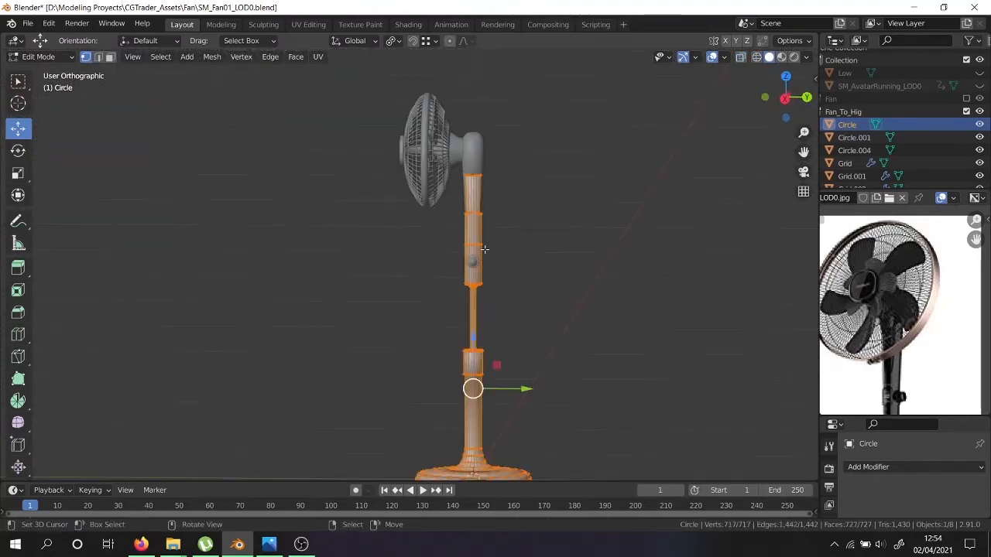
pyautogui.press('Tab')
pyautogui.press('a')
pyautogui.moveTo(486, 268); pyautogui.dragTo(556, 291, button='middle')
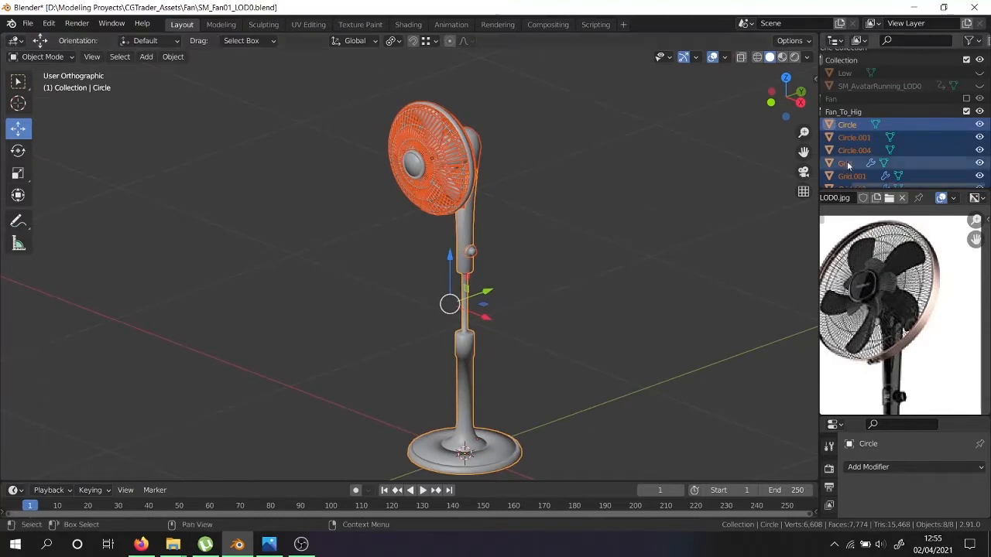
# Unhide the Low object and move it into a new collection named Fan_Lowes.
pyautogui.scroll(-2, 931, 156)
pyautogui.scroll(3, 931, 157)
pyautogui.click(980, 81)
pyautogui.click(437, 158)
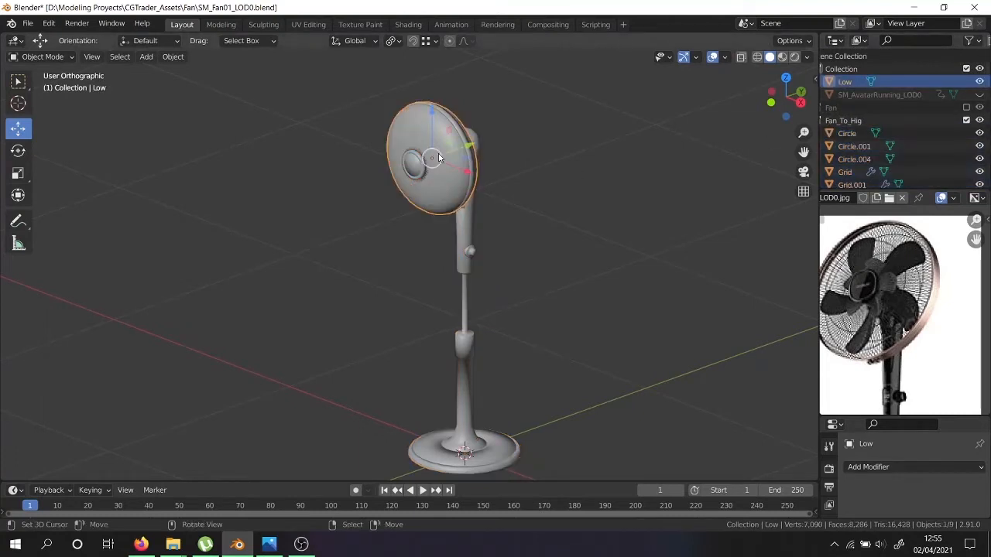
pyautogui.press('m')
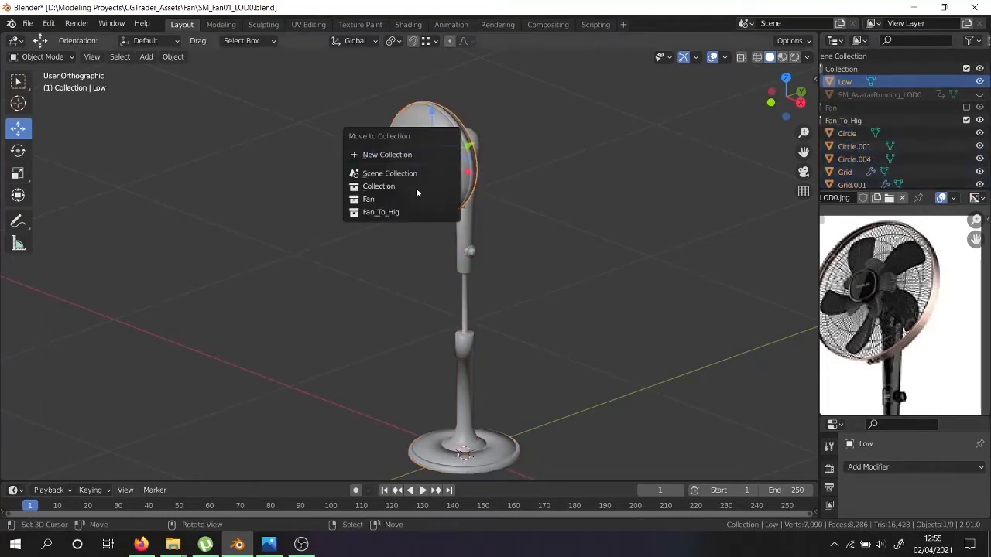
pyautogui.click(365, 155)
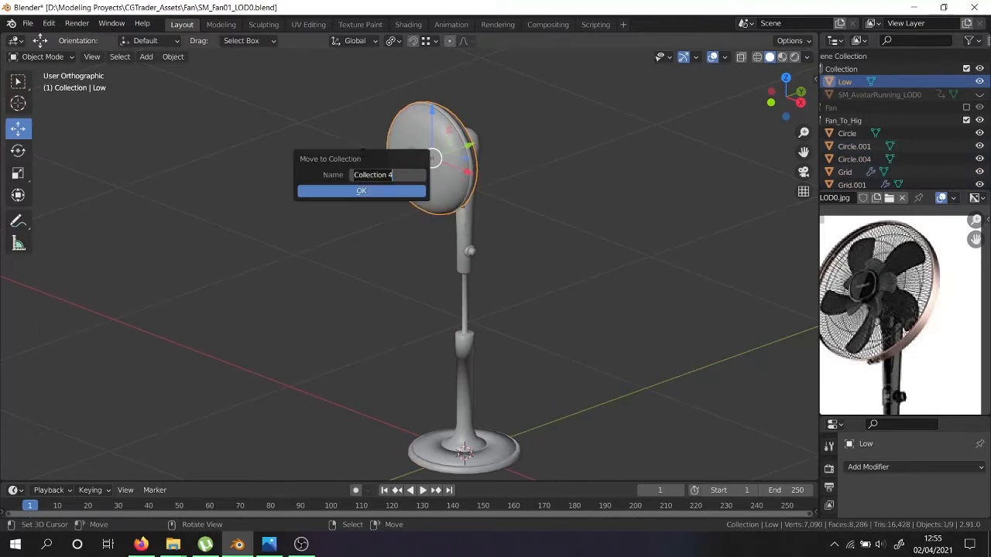
pyautogui.write('FanL')
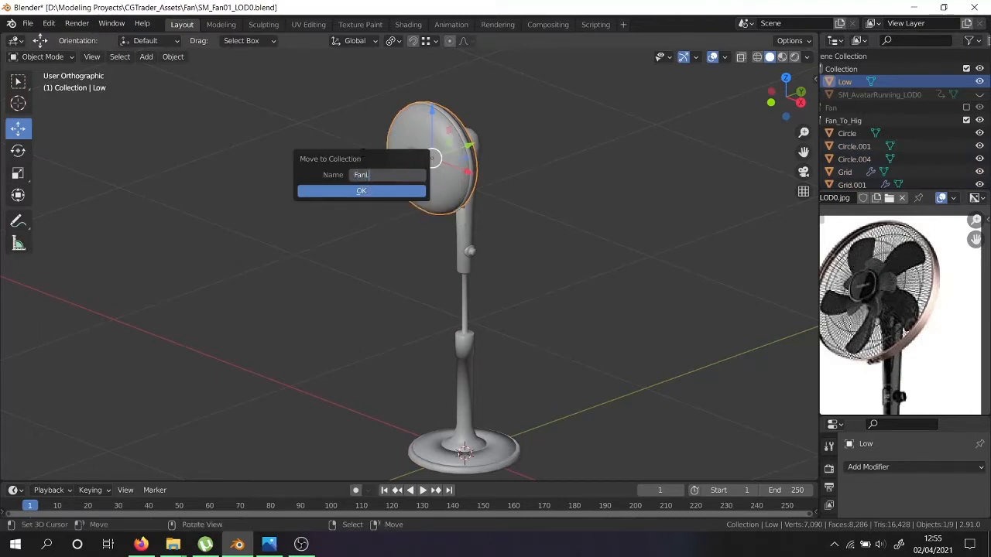
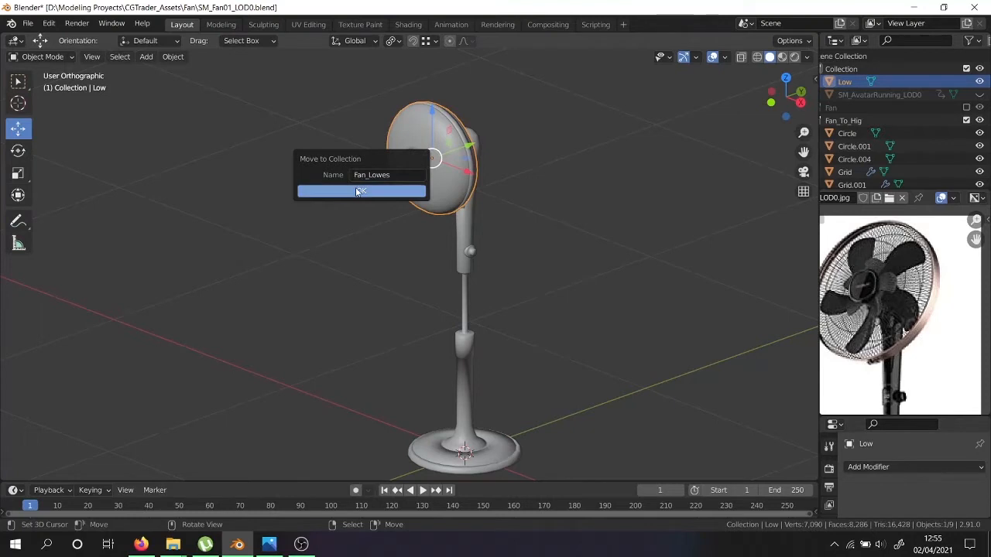
pyautogui.click(361, 191)
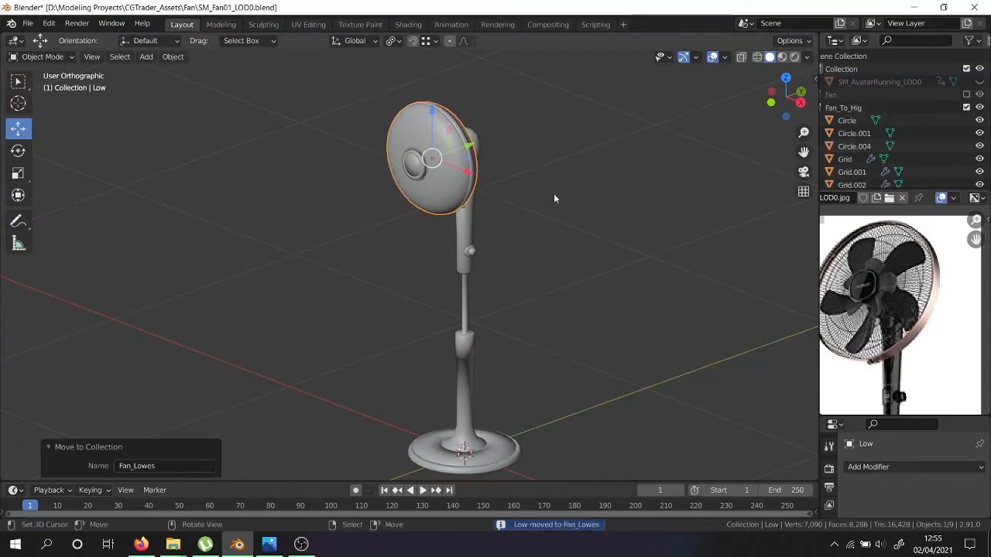
# Keep the Fan_Lowes collection enabled, hide the Low object inside it and show Low.001 in Fan_To_Hig.
pyautogui.scroll(-3, 913, 146)
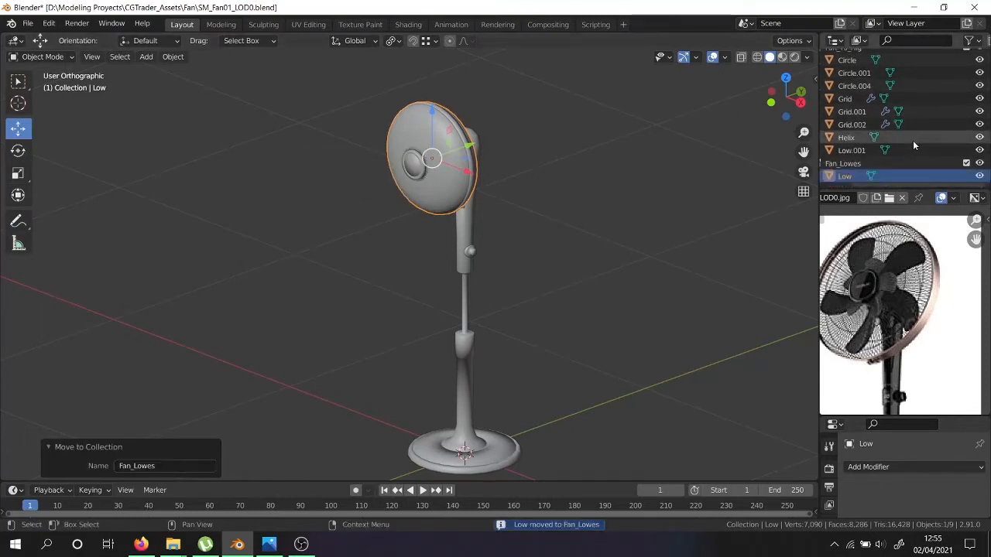
pyautogui.click(966, 162)
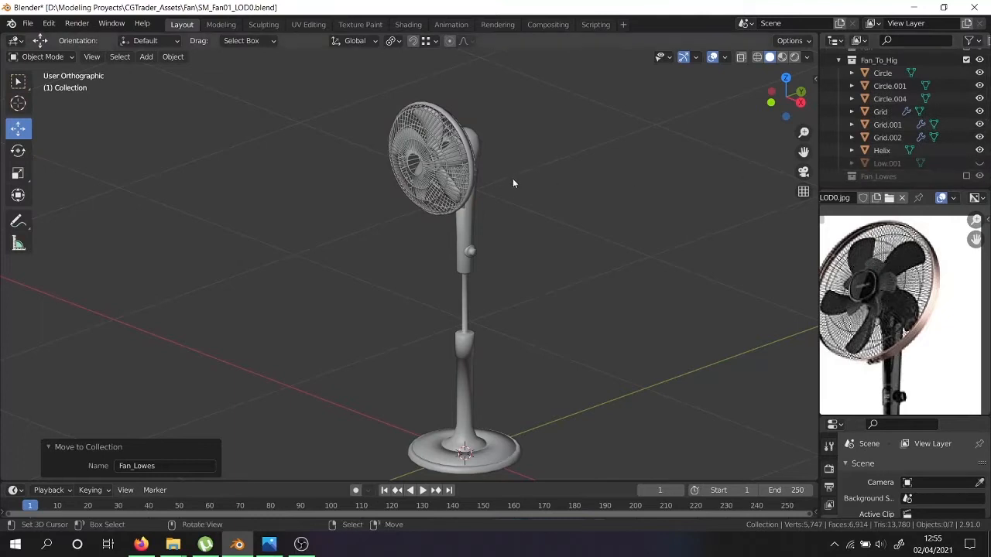
pyautogui.click(967, 176)
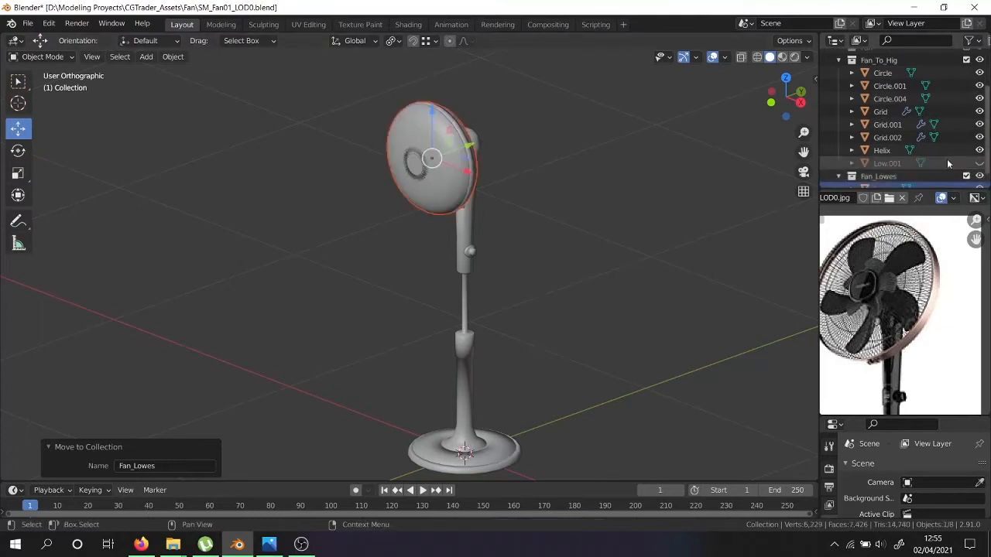
pyautogui.click(982, 187)
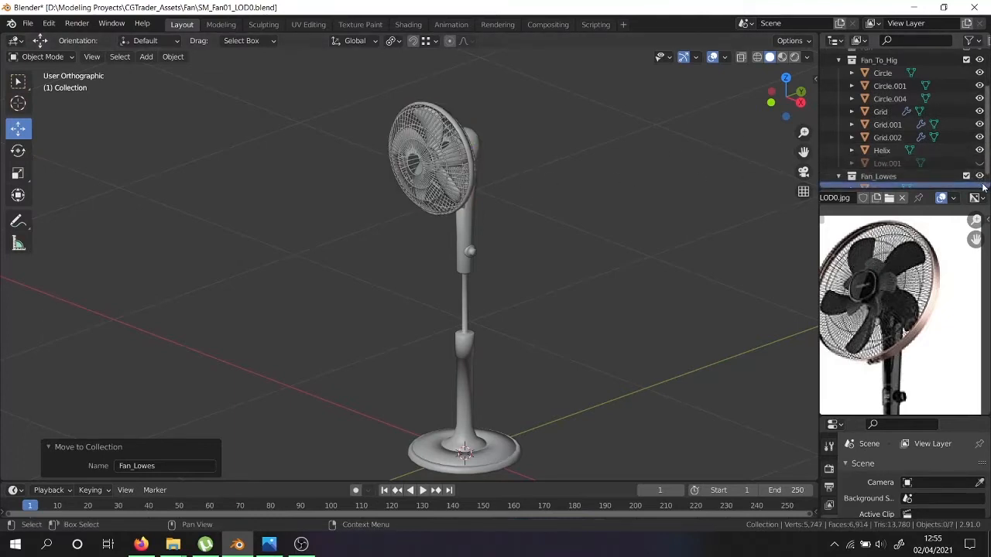
pyautogui.scroll(-1, 983, 182)
pyautogui.click(980, 152)
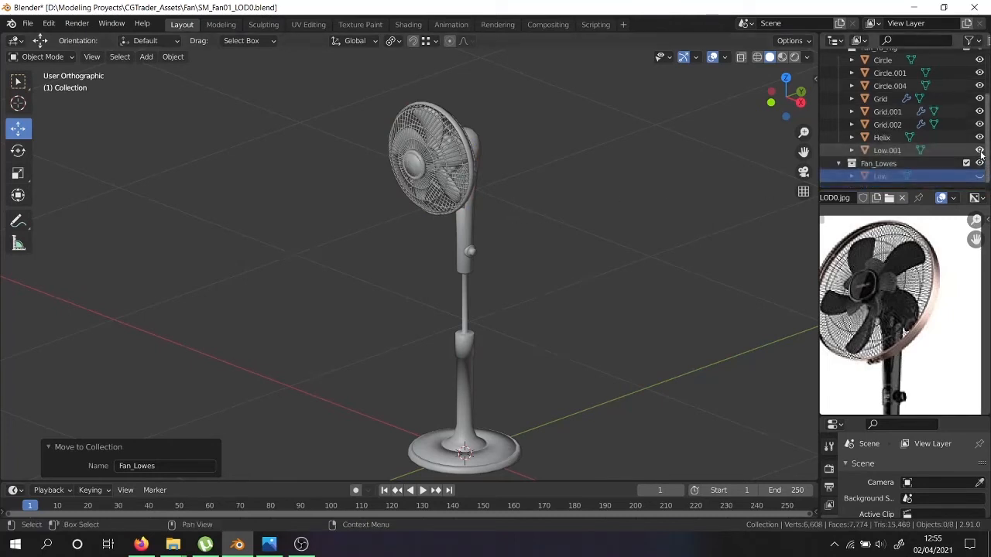
# Duplicate all the visible fan parts in place and move the copies into the Fan_Lowes collection.
pyautogui.hotkey('alt', 'h')
pyautogui.press('g')
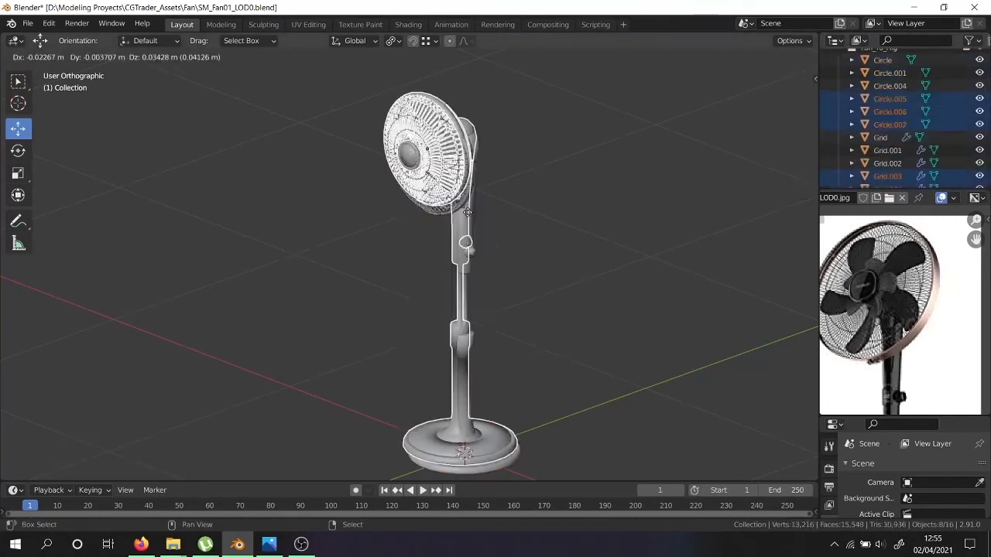
pyautogui.press('Escape')
pyautogui.press('m')
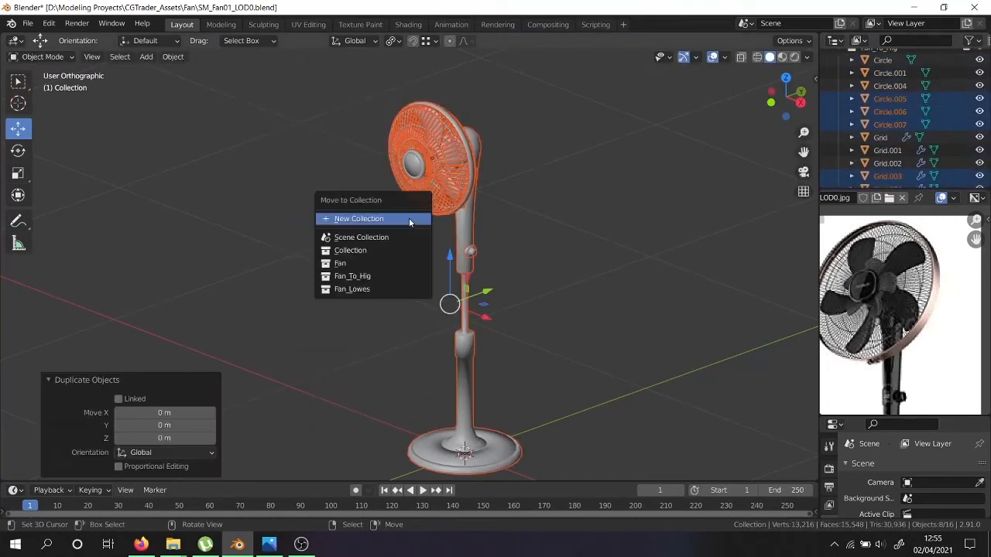
pyautogui.click(350, 290)
# Exclude the Fan_To_Hig collection from the view layer, leaving Fan_Lowes enabled.
pyautogui.scroll(-2, 935, 149)
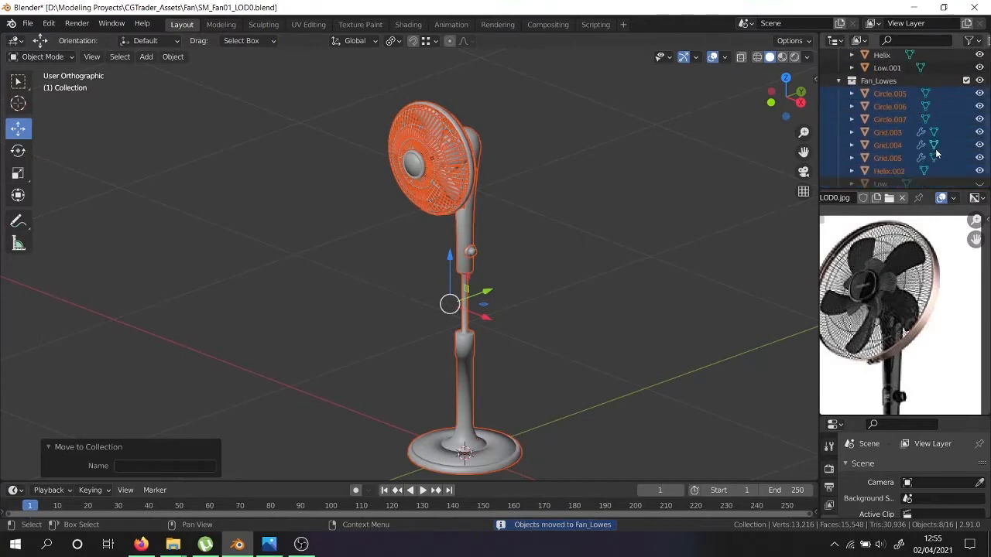
pyautogui.scroll(-1, 935, 149)
pyautogui.scroll(6, 929, 146)
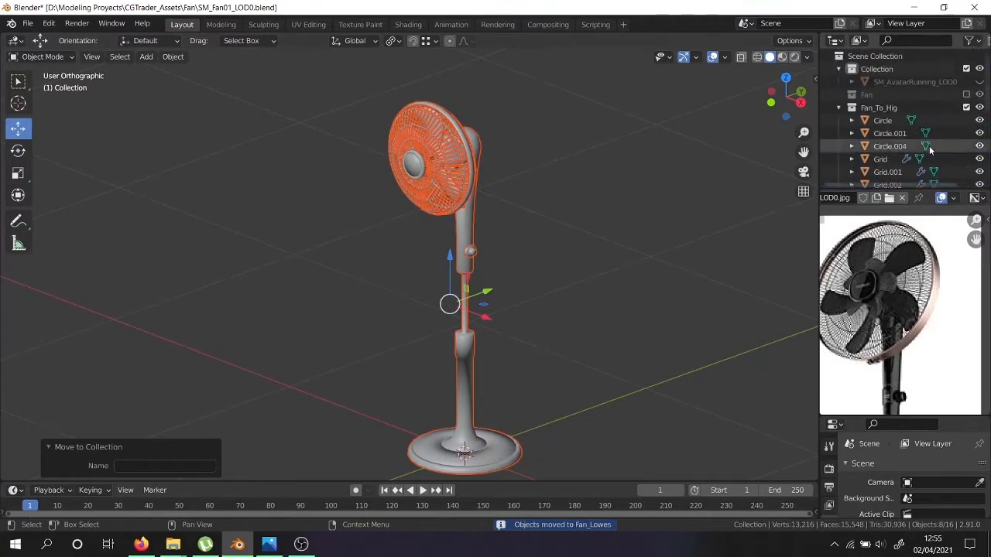
pyautogui.click(966, 108)
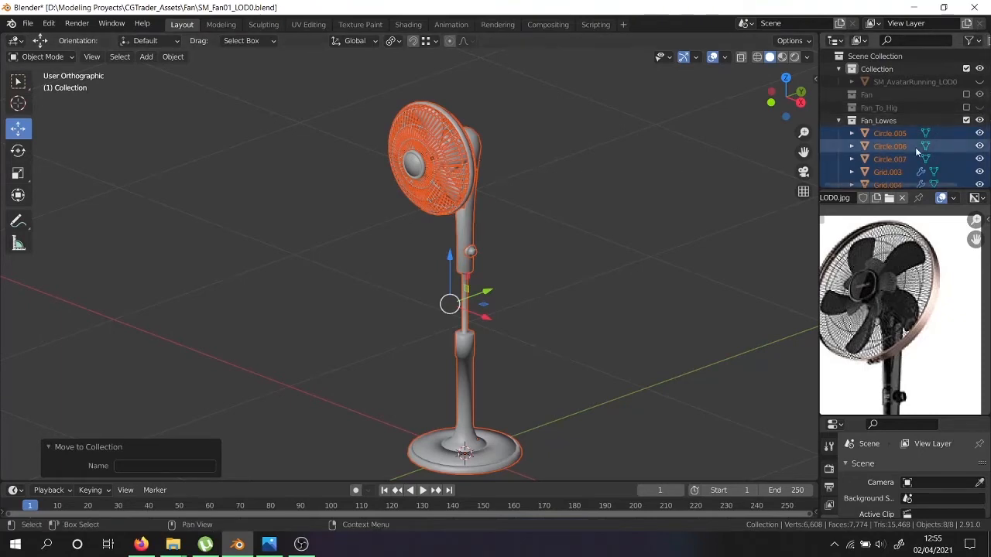
# Delete the duplicated wire grille around the blades from Fan_Lowes.
pyautogui.click(453, 179)
pyautogui.scroll(5, 454, 178)
pyautogui.moveTo(454, 177); pyautogui.dragTo(488, 157, button='middle')
pyautogui.press('x')
pyautogui.click(490, 155)
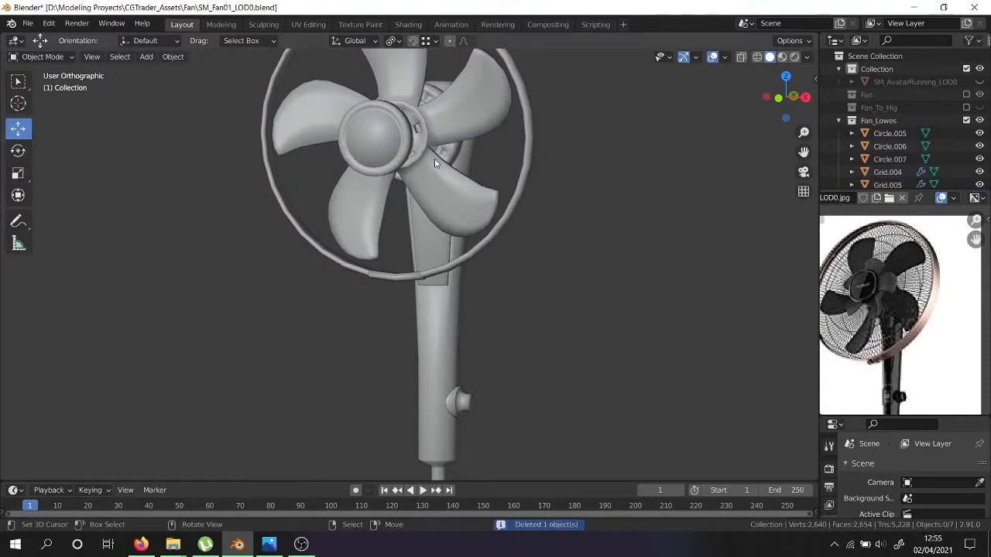
# Hide the fan blades object Helix.002 and enter Edit Mode on the motor hub mesh Low.002.
pyautogui.moveTo(437, 160); pyautogui.dragTo(487, 274, button='middle')
pyautogui.scroll(6, 430, 248)
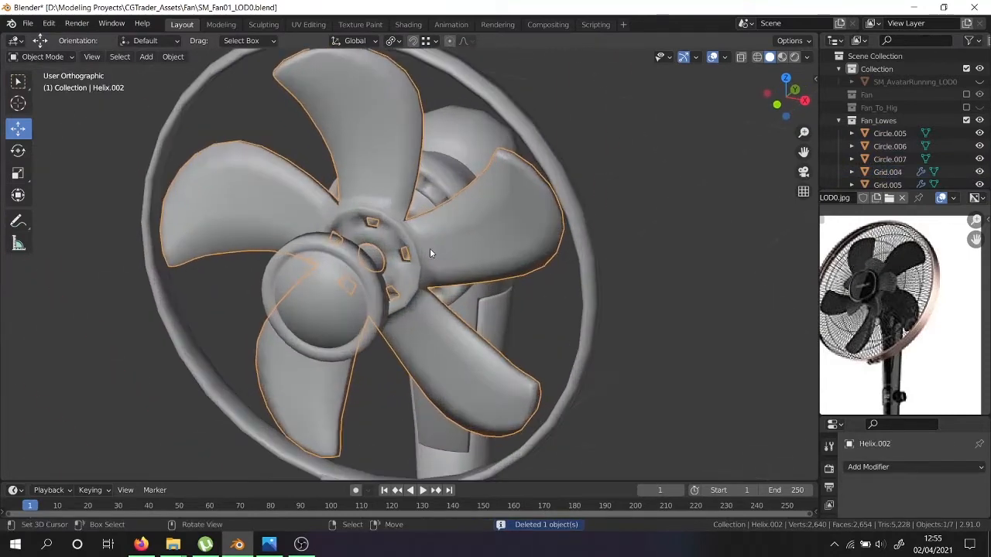
pyautogui.click(384, 243)
pyautogui.click(384, 243)
pyautogui.moveTo(384, 243); pyautogui.dragTo(401, 278, button='middle')
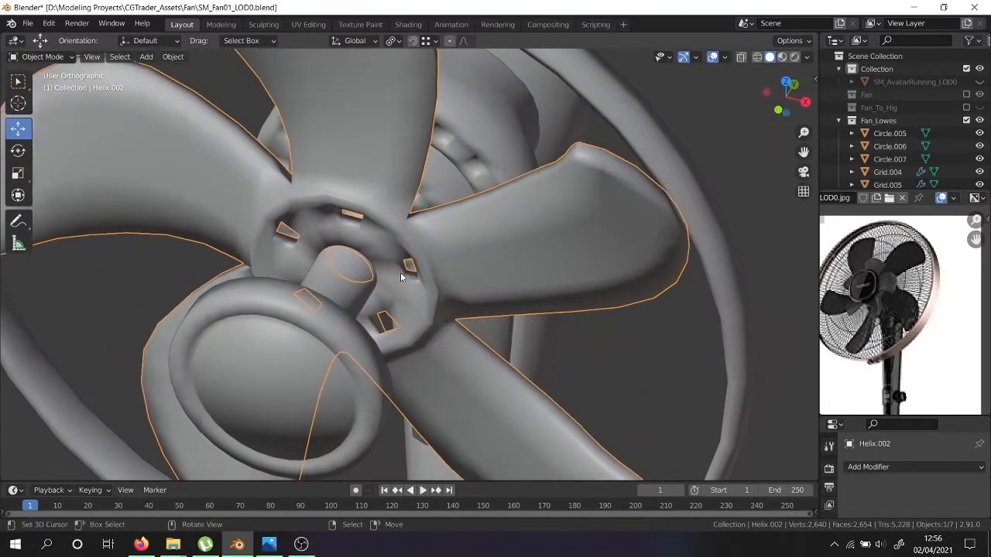
pyautogui.scroll(-3, 400, 273)
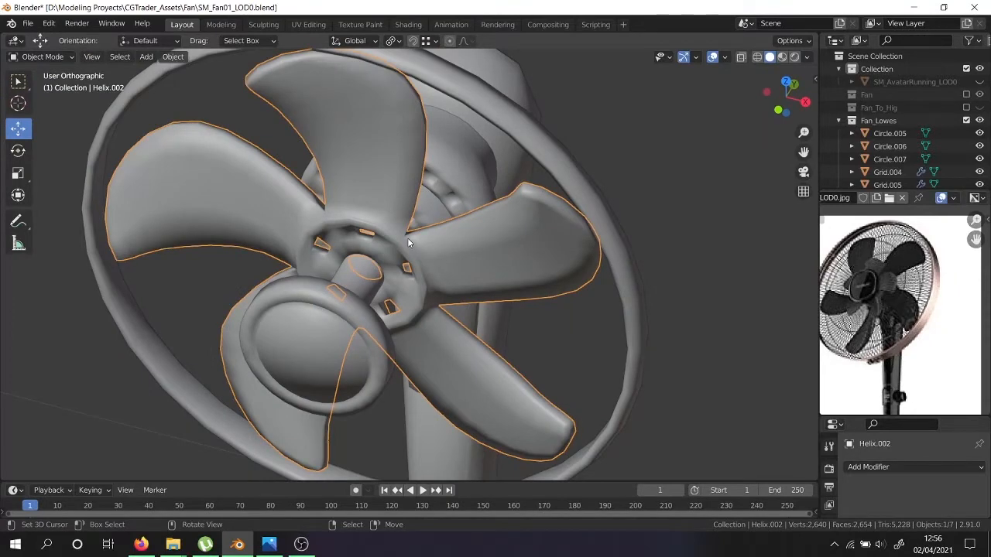
pyautogui.press('h')
pyautogui.click(437, 208)
pyautogui.press('Tab')
# Select every recessed square face around the outer ring of the motor hub.
pyautogui.moveTo(437, 208); pyautogui.dragTo(432, 181, button='middle')
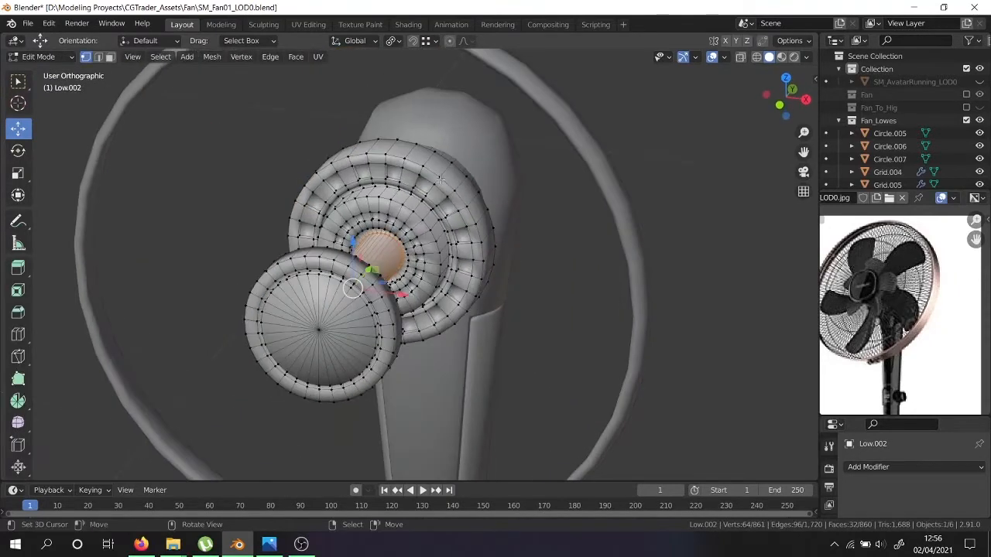
pyautogui.scroll(4, 433, 181)
pyautogui.click(100, 57)
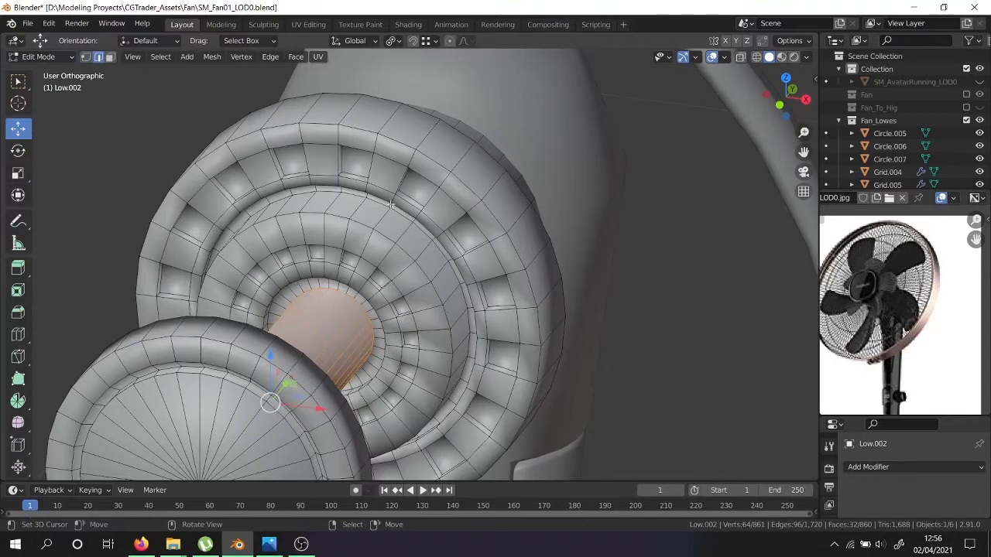
pyautogui.click(422, 177)
pyautogui.click(109, 58)
pyautogui.click(417, 185)
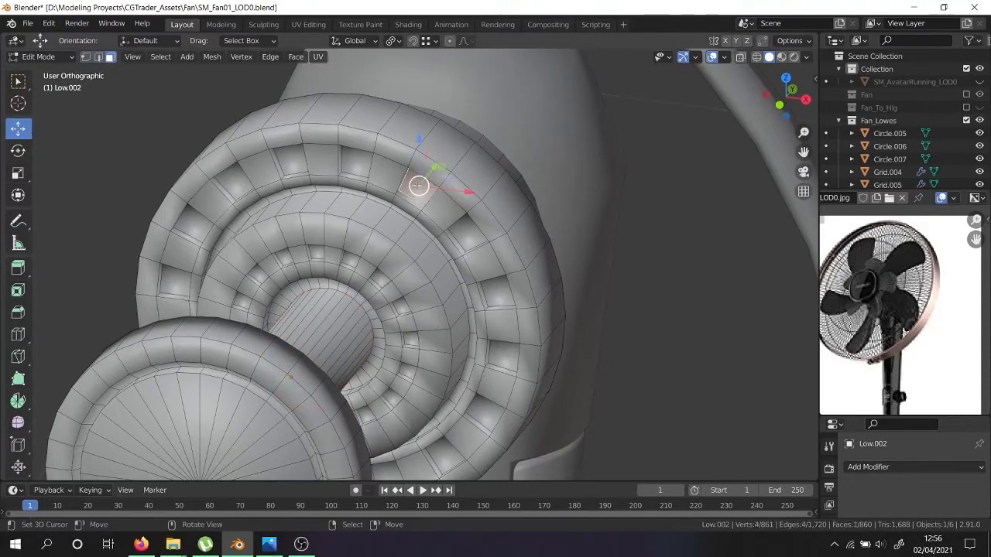
pyautogui.keyDown('shift'); pyautogui.click(345, 164); pyautogui.keyUp('shift')
pyautogui.keyDown('shift'); pyautogui.click(285, 170); pyautogui.keyUp('shift')
pyautogui.keyDown('shift'); pyautogui.click(244, 181); pyautogui.keyUp('shift')
pyautogui.moveTo(244, 181); pyautogui.dragTo(264, 162, button='middle')
pyautogui.keyDown('shift'); pyautogui.click(264, 163); pyautogui.keyUp('shift')
pyautogui.keyDown('shift'); pyautogui.click(248, 226); pyautogui.keyUp('shift')
pyautogui.keyDown('shift'); pyautogui.click(255, 294); pyautogui.keyUp('shift')
pyautogui.moveTo(262, 288); pyautogui.dragTo(263, 336, button='middle')
pyautogui.keyDown('shift'); pyautogui.click(271, 345); pyautogui.keyUp('shift')
pyautogui.keyDown('shift'); pyautogui.click(320, 389); pyautogui.keyUp('shift')
pyautogui.keyDown('shift'); pyautogui.click(379, 409); pyautogui.keyUp('shift')
pyautogui.keyDown('shift'); pyautogui.click(444, 404); pyautogui.keyUp('shift')
pyautogui.moveTo(445, 404); pyautogui.dragTo(491, 352, button='middle')
pyautogui.keyDown('shift'); pyautogui.click(496, 347); pyautogui.keyUp('shift')
pyautogui.keyDown('shift'); pyautogui.click(534, 291); pyautogui.keyUp('shift')
pyautogui.keyDown('shift'); pyautogui.click(550, 226); pyautogui.keyUp('shift')
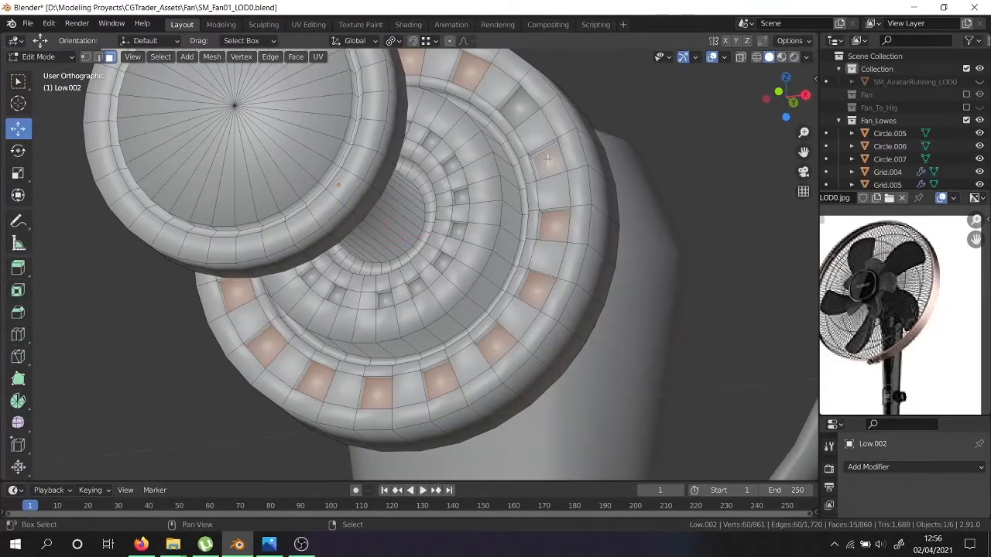
pyautogui.keyDown('shift'); pyautogui.click(547, 159); pyautogui.keyUp('shift')
pyautogui.keyDown('shift'); pyautogui.click(521, 112); pyautogui.keyUp('shift')
# Add the recessed faces around the hub's inner ring to the selection and flatten all the recesses by deleting their edge loops.
pyautogui.keyDown('shift'); pyautogui.click(457, 232); pyautogui.keyUp('shift')
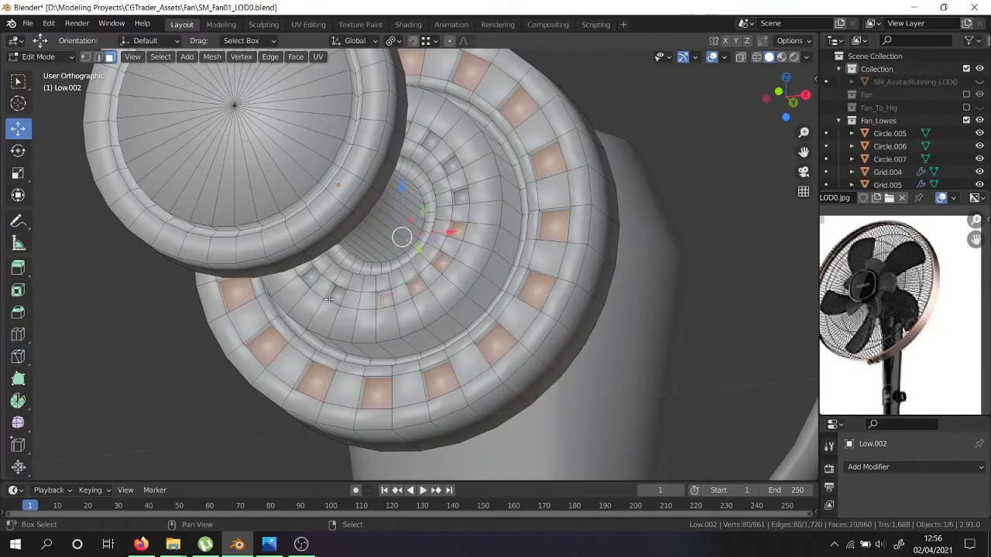
pyautogui.moveTo(337, 297); pyautogui.dragTo(346, 256, button='middle')
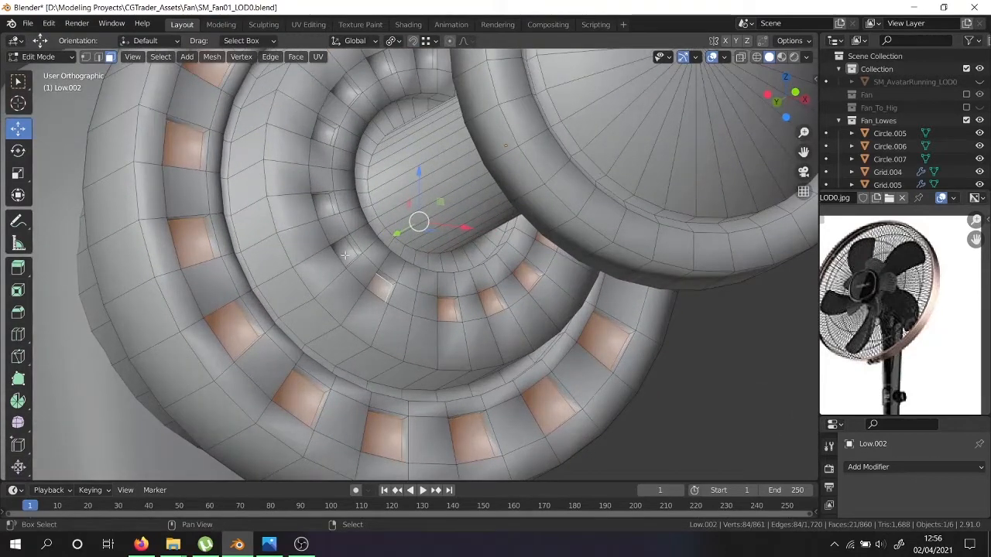
pyautogui.keyDown('shift'); pyautogui.click(342, 248); pyautogui.keyUp('shift')
pyautogui.keyDown('shift'); pyautogui.click(331, 211); pyautogui.keyUp('shift')
pyautogui.keyDown('shift'); pyautogui.click(329, 128); pyautogui.keyUp('shift')
pyautogui.moveTo(333, 123); pyautogui.dragTo(323, 209, button='middle')
pyautogui.keyDown('shift'); pyautogui.click(319, 219); pyautogui.keyUp('shift')
pyautogui.keyDown('shift'); pyautogui.click(357, 184); pyautogui.keyUp('shift')
pyautogui.keyDown('shift'); pyautogui.click(402, 165); pyautogui.keyUp('shift')
pyautogui.keyDown('shift'); pyautogui.click(449, 164); pyautogui.keyUp('shift')
pyautogui.moveTo(450, 164); pyautogui.dragTo(442, 210, button='middle')
pyautogui.keyDown('shift'); pyautogui.click(450, 204); pyautogui.keyUp('shift')
pyautogui.keyDown('shift'); pyautogui.click(478, 246); pyautogui.keyUp('shift')
pyautogui.keyDown('shift'); pyautogui.click(493, 295); pyautogui.keyUp('shift')
pyautogui.moveTo(493, 296); pyautogui.dragTo(517, 213, button='middle')
pyautogui.press('x')
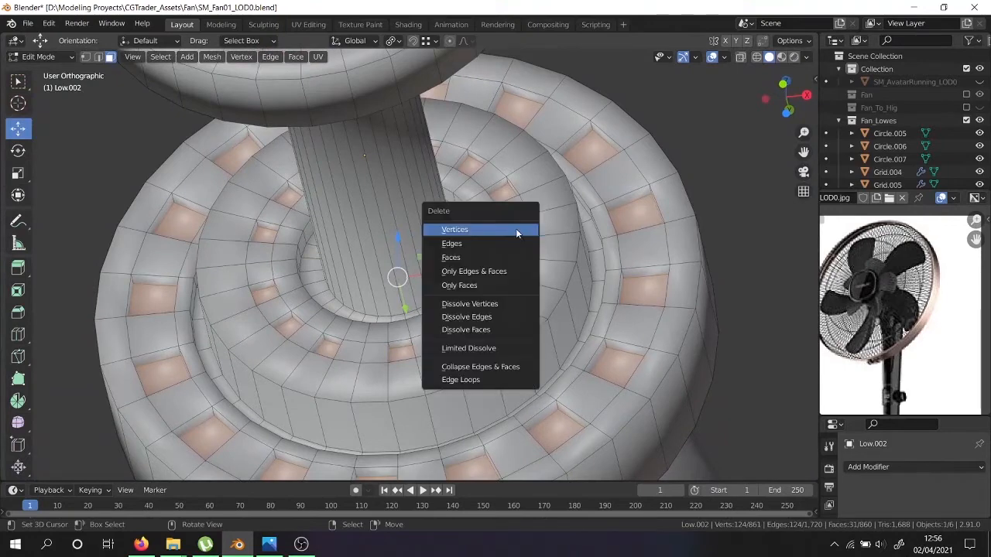
pyautogui.click(496, 382)
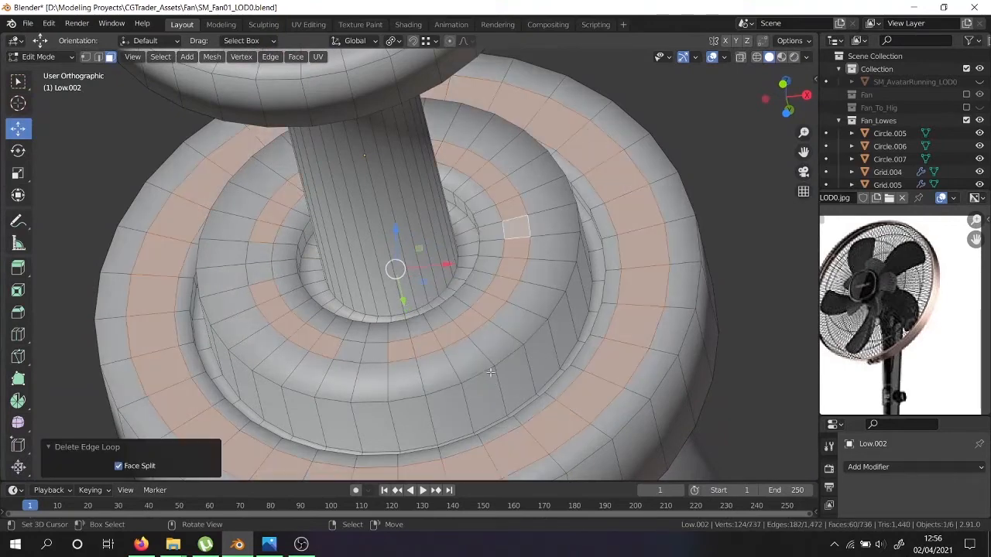
# Delete three circular edge loops from the hub, one on the inner ring's front and two on the outer ring's front.
pyautogui.click(425, 358)
pyautogui.click(99, 60)
pyautogui.keyDown('alt'); pyautogui.click(369, 356); pyautogui.keyUp('alt')
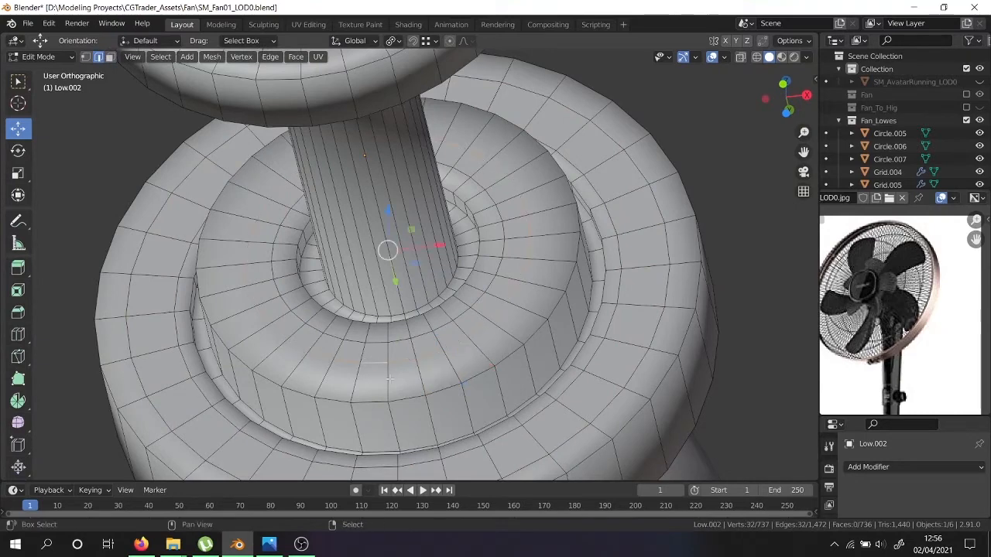
pyautogui.keyDown('shift'); pyautogui.moveTo(408, 414); pyautogui.dragTo(369, 290, button='middle'); pyautogui.keyUp('shift')
pyautogui.keyDown('alt'); pyautogui.keyDown('shift'); pyautogui.click(327, 346); pyautogui.keyUp('shift'); pyautogui.keyUp('alt')
pyautogui.keyDown('alt'); pyautogui.keyDown('shift'); pyautogui.click(334, 382); pyautogui.keyUp('shift'); pyautogui.keyUp('alt')
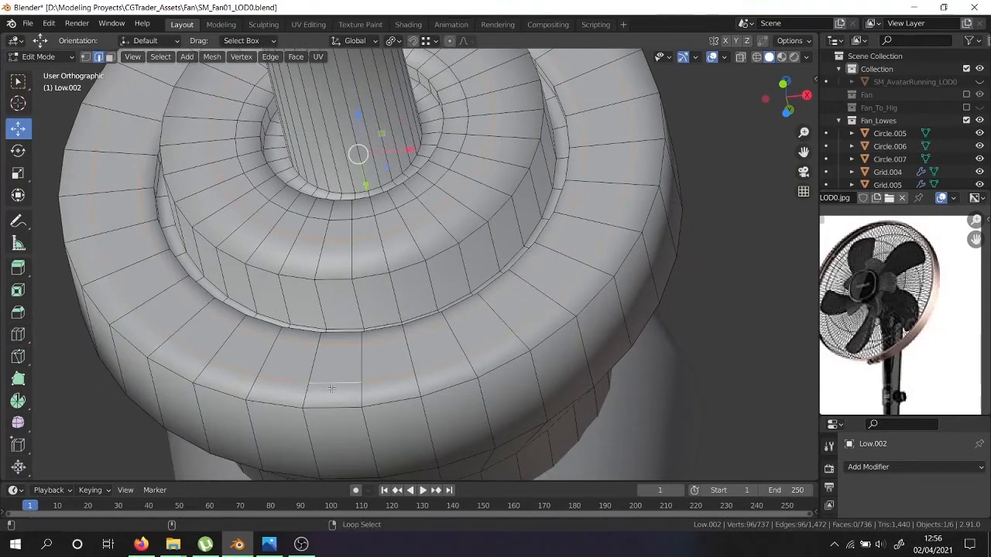
pyautogui.press('x')
pyautogui.click(330, 362)
pyautogui.click(343, 327)
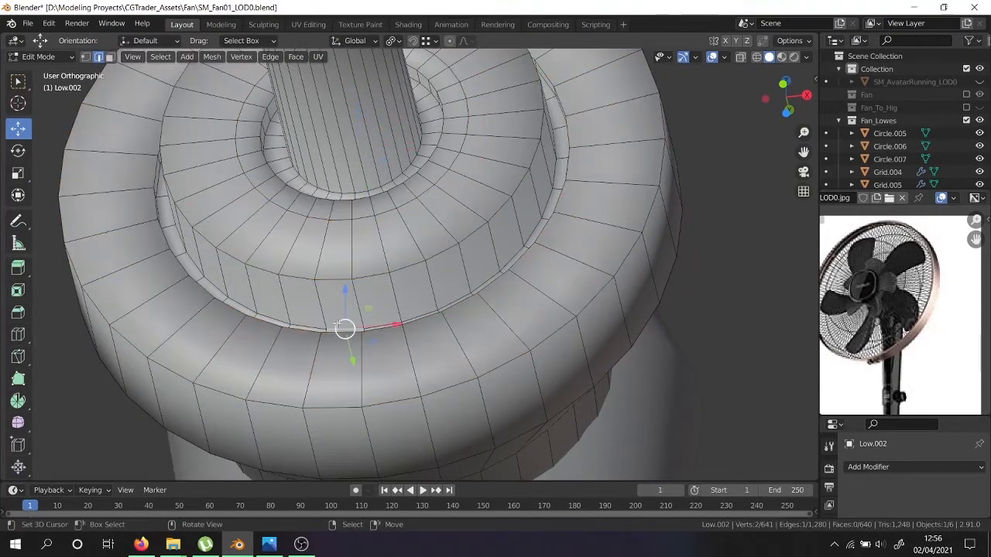
pyautogui.keyDown('alt'); pyautogui.click(336, 324); pyautogui.keyUp('alt')
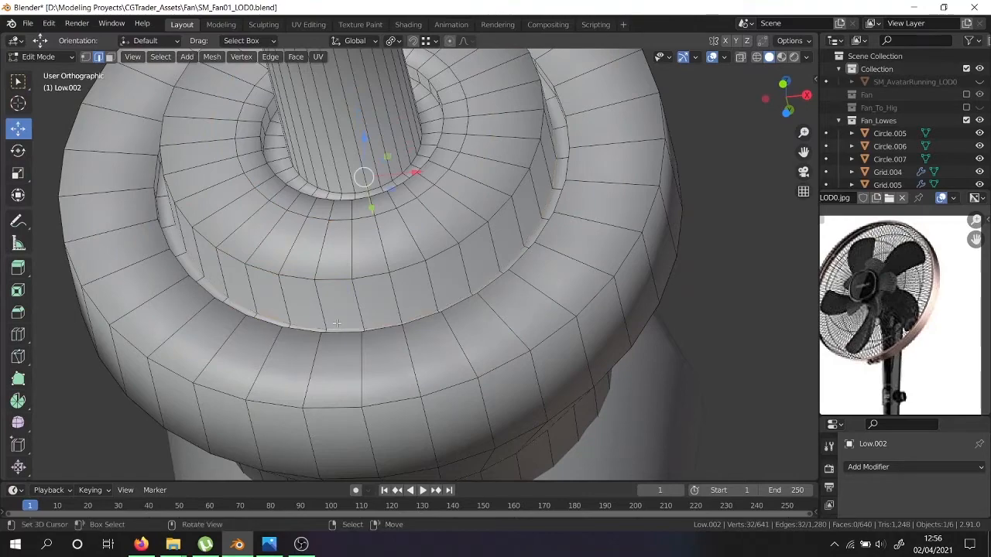
pyautogui.moveTo(336, 323); pyautogui.dragTo(323, 381, button='middle')
pyautogui.scroll(4, 323, 381)
pyautogui.hotkey('alt', 'a')
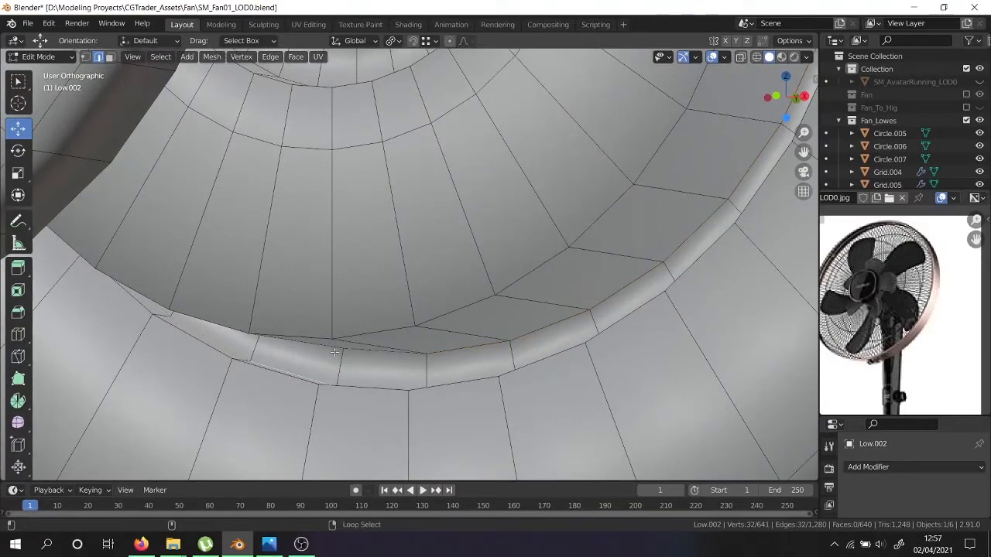
# Select the narrow face loop in the groove between the hub's inner and outer rings.
pyautogui.moveTo(291, 374); pyautogui.dragTo(303, 311, button='middle')
pyautogui.click(110, 58)
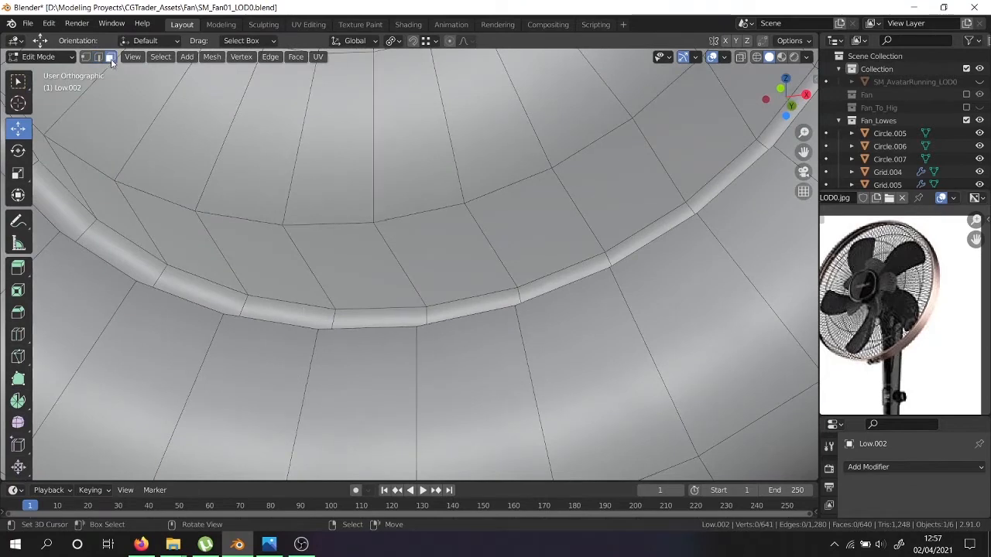
pyautogui.click(201, 291)
pyautogui.keyDown('alt'); pyautogui.click(241, 303); pyautogui.keyUp('alt')
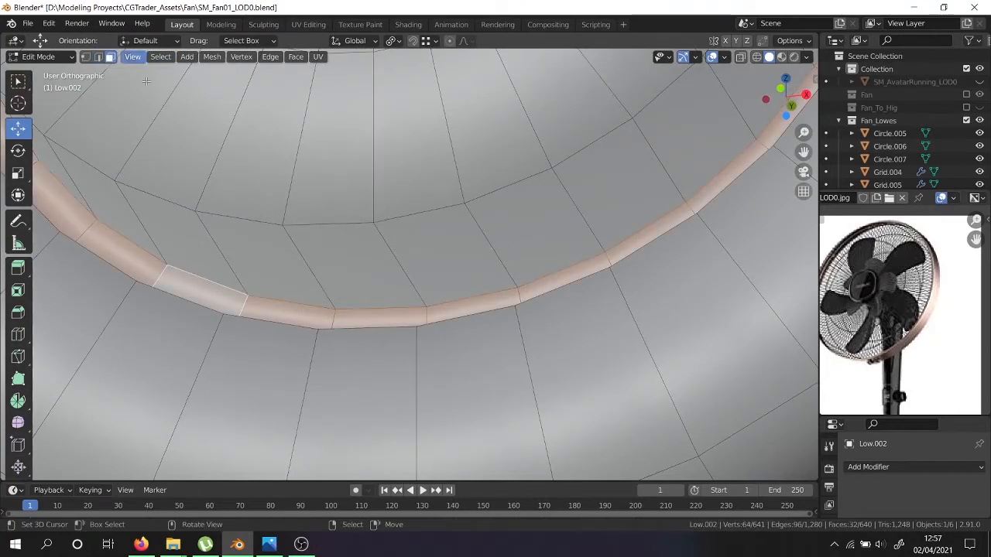
pyautogui.press('g')
pyautogui.press('y')
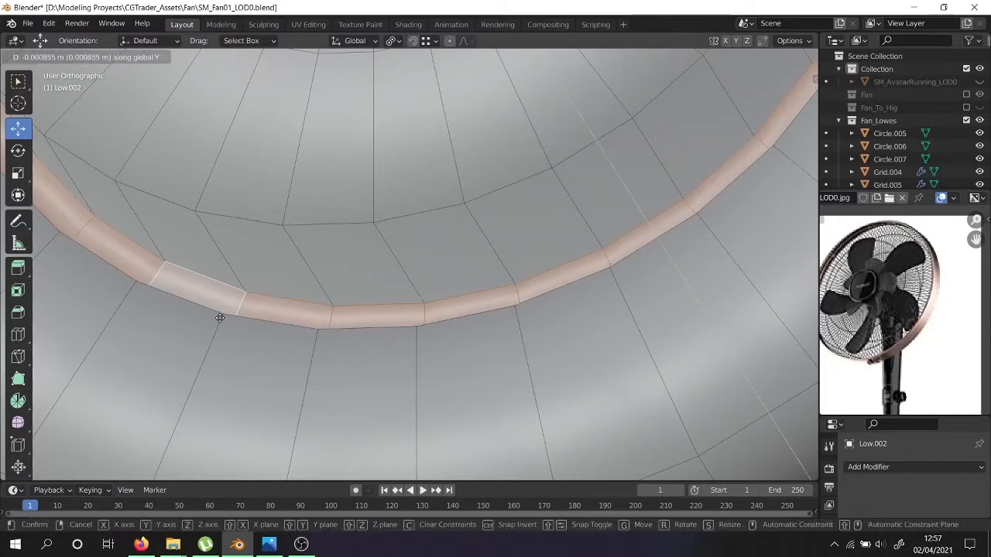
pyautogui.rightClick(219, 316)
# Enable snapping and move the selected groove face loop -0.003929 m along the Y axis onto the neighbouring vertices.
pyautogui.click(414, 40)
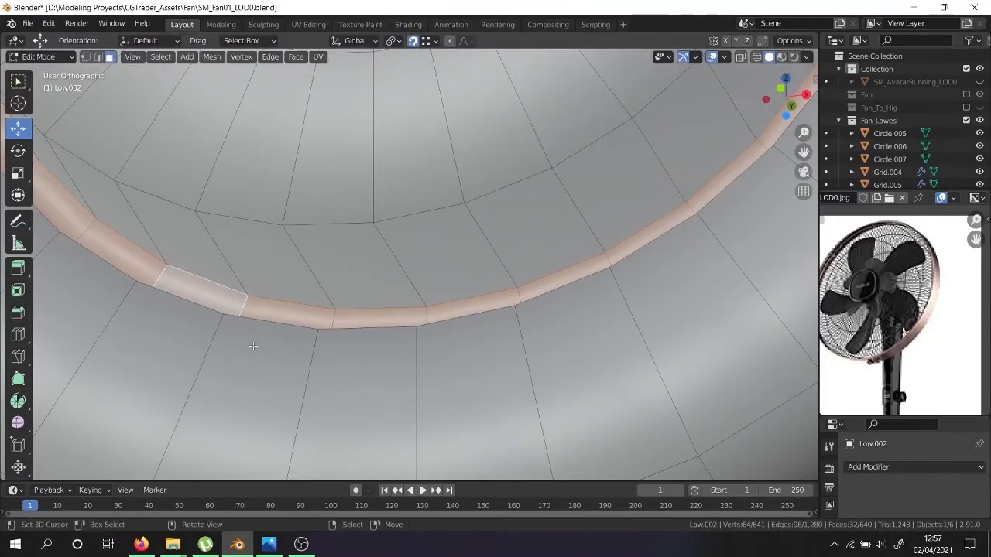
pyautogui.press('g')
pyautogui.press('y')
pyautogui.click(227, 314)
pyautogui.scroll(-8, 229, 315)
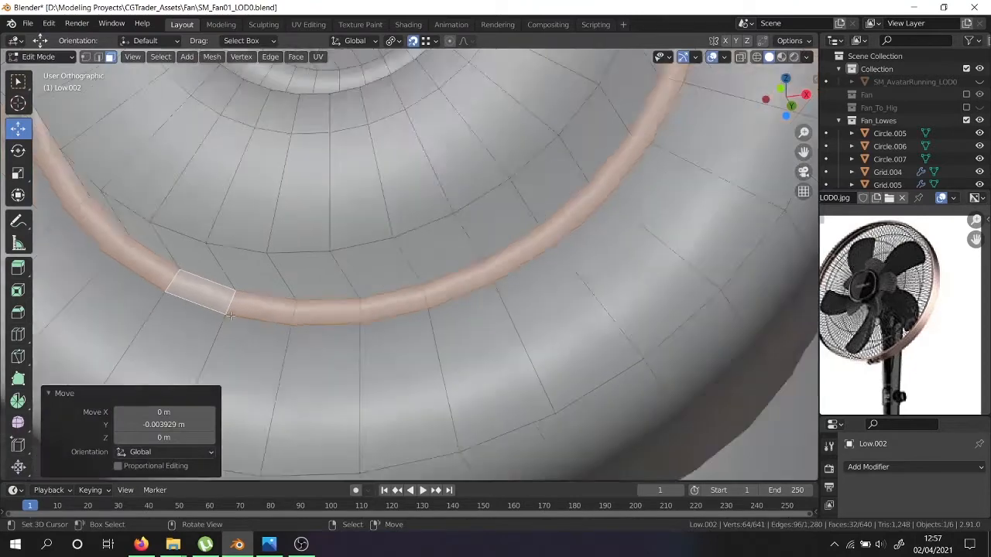
# Select the whole hub mesh and merge its overlapping vertices by distance.
pyautogui.press('a')
pyautogui.press('w')
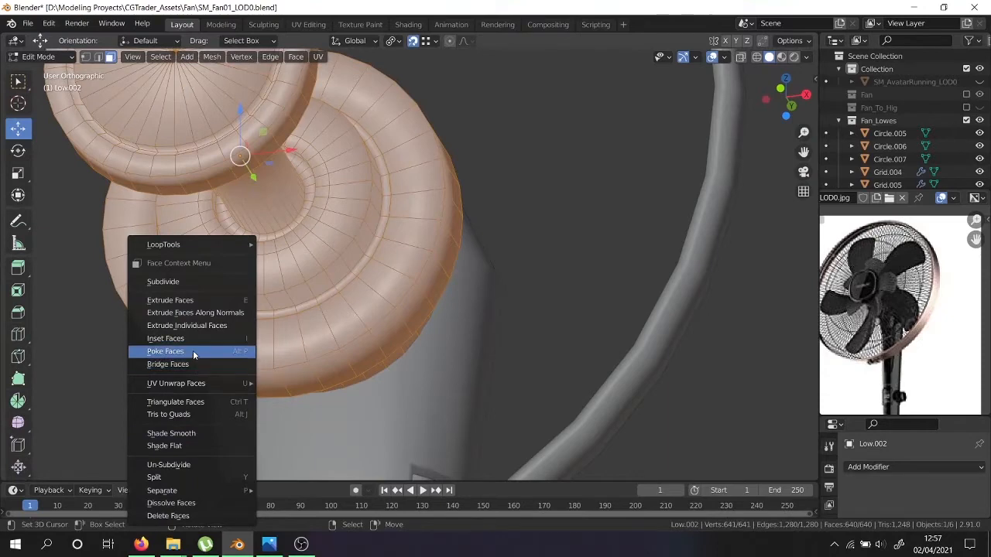
pyautogui.click(86, 58)
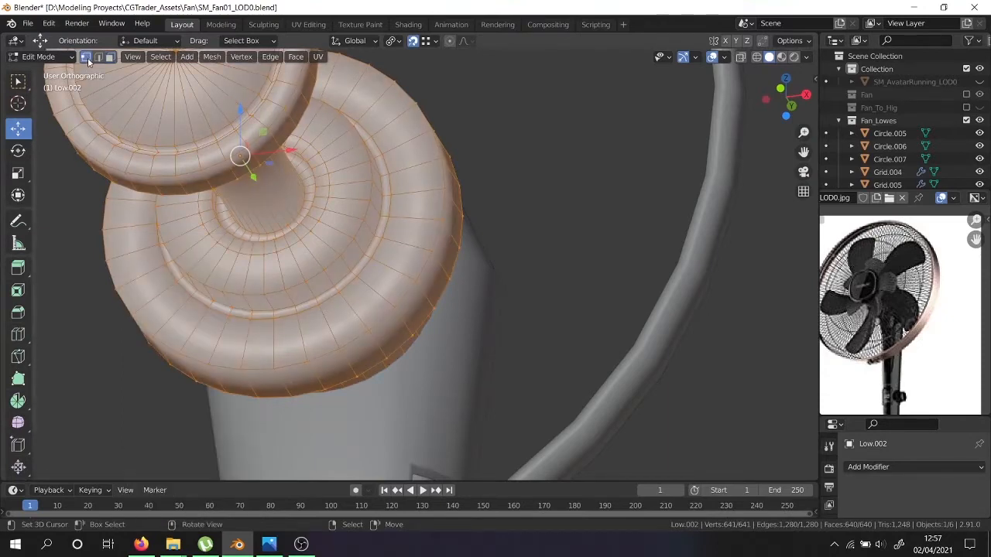
pyautogui.rightClick(268, 363)
pyautogui.moveTo(247, 360)
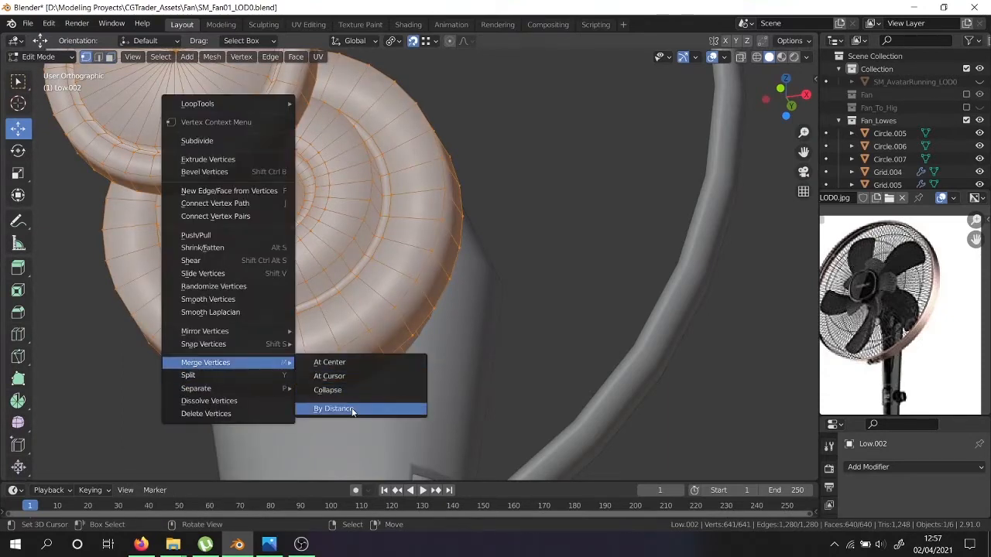
pyautogui.click(353, 410)
# Delete the edge loop bordering the groove on the outer ring and another loop on the inner ring near the shaft.
pyautogui.scroll(5, 267, 341)
pyautogui.keyDown('alt'); pyautogui.click(267, 339); pyautogui.keyUp('alt')
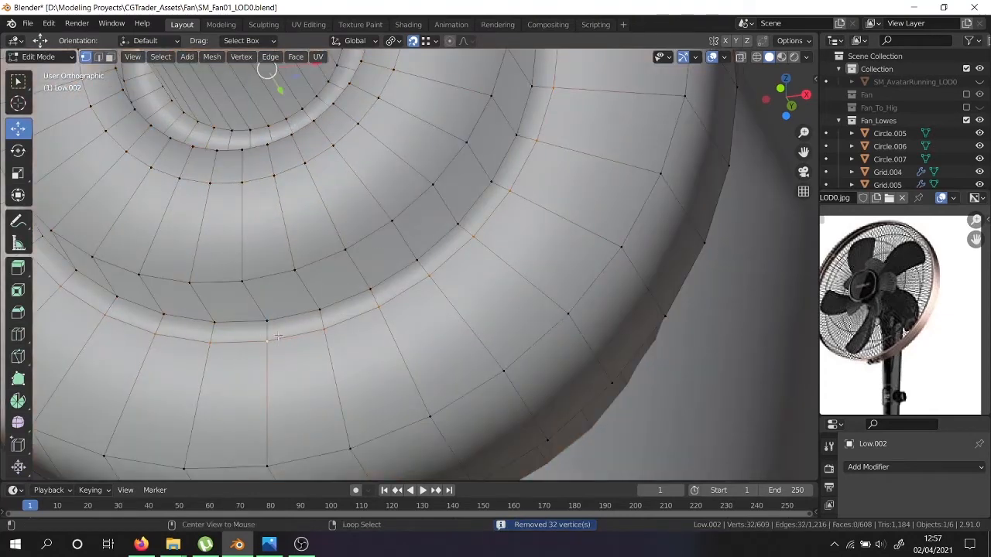
pyautogui.press('x')
pyautogui.click(279, 337)
pyautogui.scroll(-4, 279, 337)
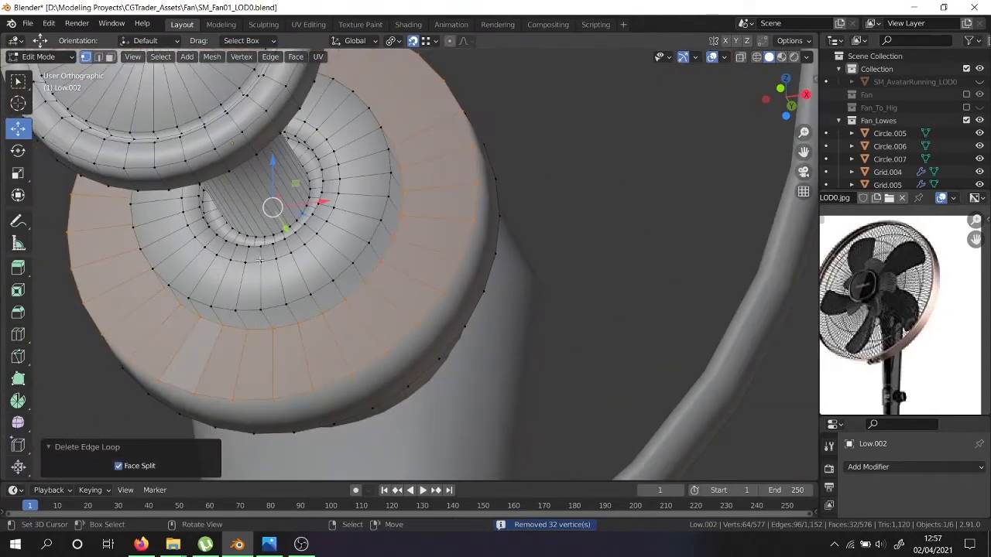
pyautogui.click(263, 261)
pyautogui.keyDown('alt'); pyautogui.click(263, 261); pyautogui.keyUp('alt')
pyautogui.press('x')
pyautogui.click(265, 259)
# Snap the narrow face loop around the shaft's base about 0.0054 m along negative Y onto the adjacent vertices.
pyautogui.scroll(3, 267, 247)
pyautogui.scroll(3, 268, 243)
pyautogui.keyDown('shift'); pyautogui.moveTo(191, 162); pyautogui.dragTo(277, 259, button='middle'); pyautogui.keyUp('shift')
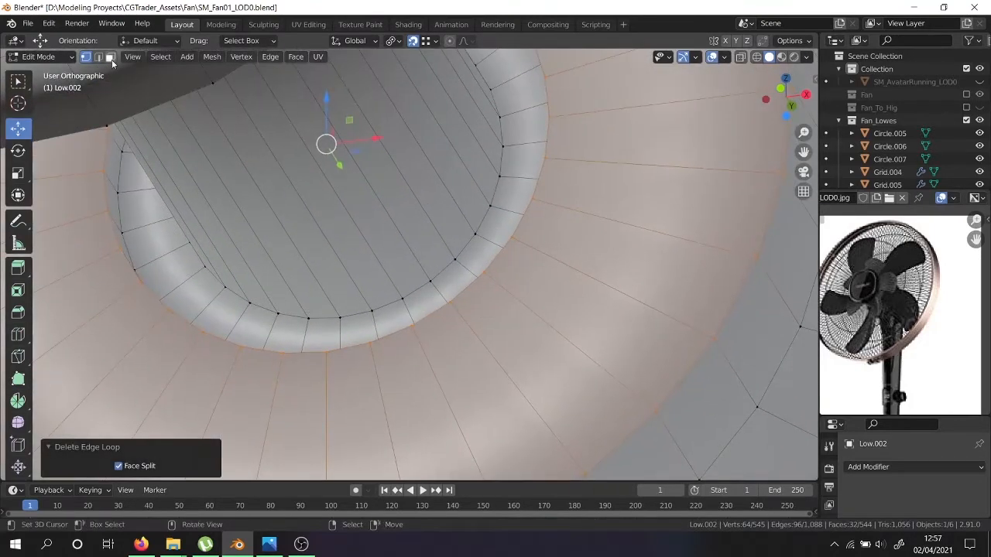
pyautogui.keyDown('alt'); pyautogui.click(262, 334); pyautogui.keyUp('alt')
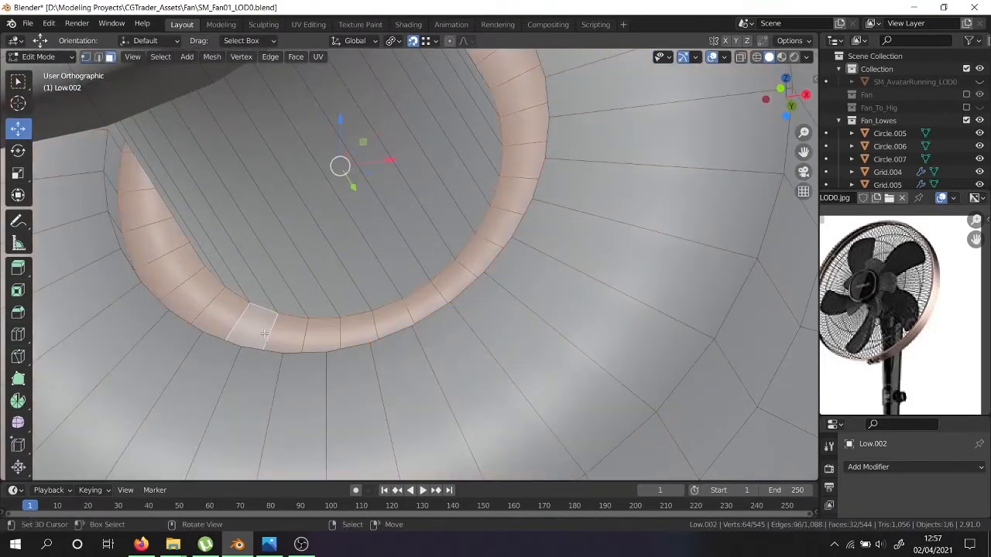
pyautogui.press('g')
pyautogui.press('y')
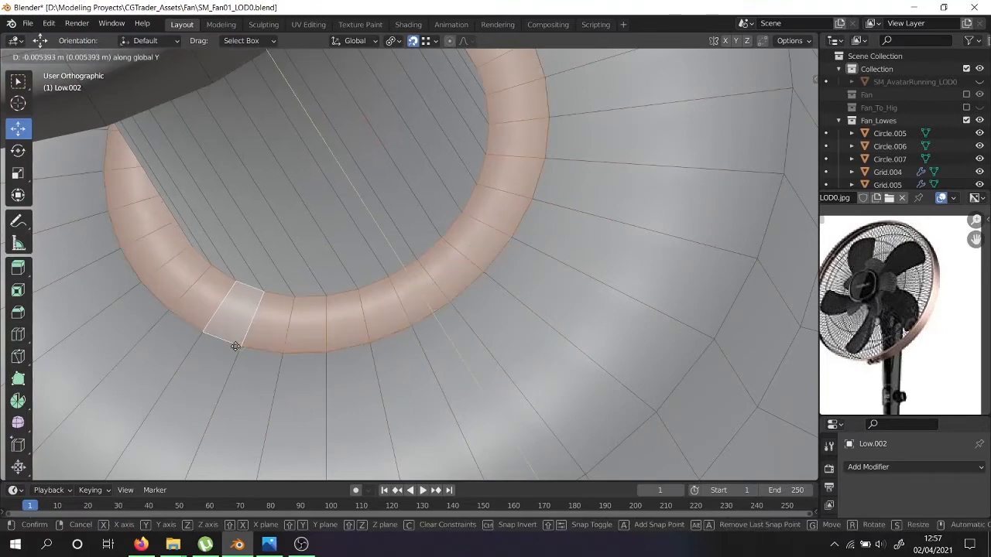
pyautogui.click(235, 345)
pyautogui.scroll(-2, 306, 336)
pyautogui.scroll(-1, 307, 336)
# Merge all vertices of Low.002 by distance to weld the moved loop at the shaft's base.
pyautogui.press('a')
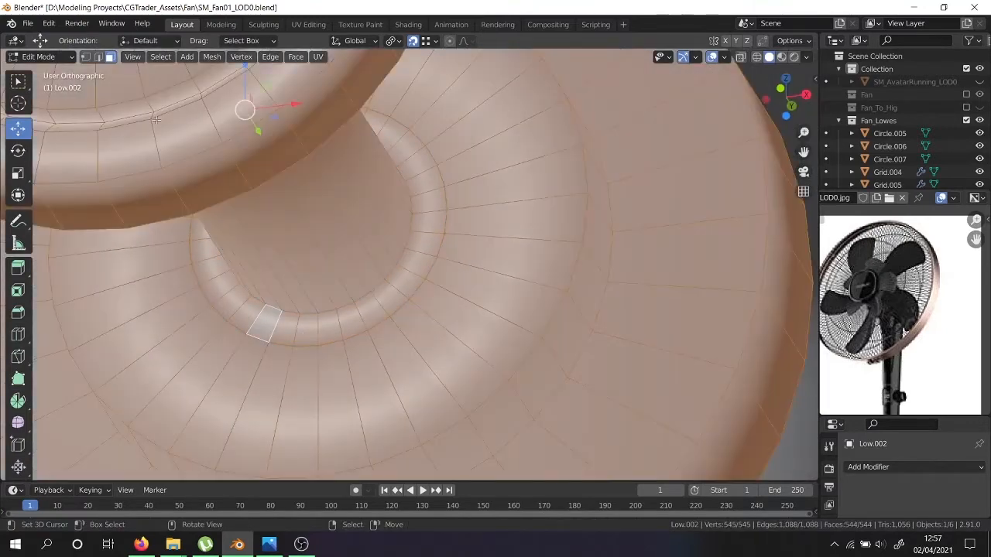
pyautogui.click(87, 59)
pyautogui.rightClick(289, 247)
pyautogui.moveTo(274, 293)
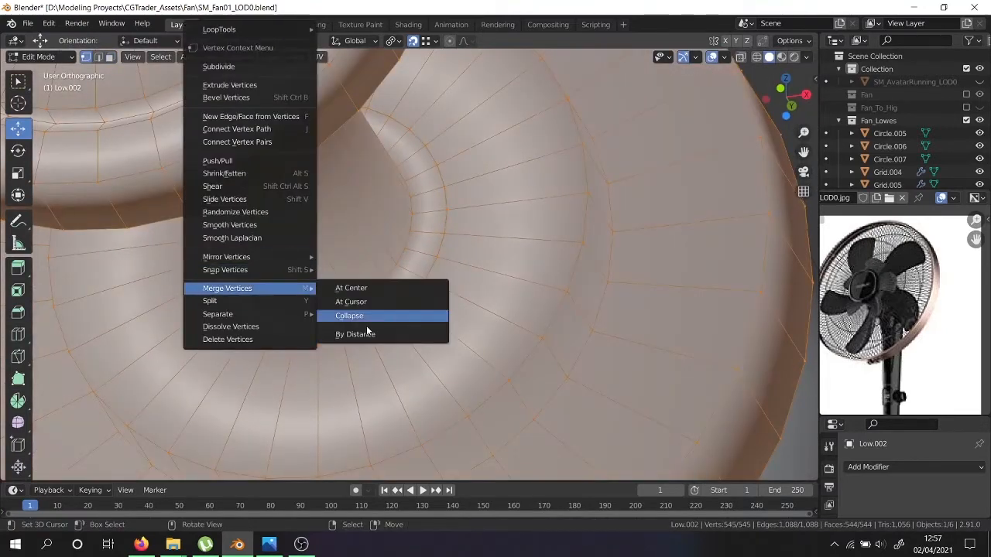
pyautogui.click(370, 334)
# Clear the selection and delete the edge loop encircling the shaft's base.
pyautogui.hotkey('alt', 'a')
pyautogui.keyDown('alt'); pyautogui.click(324, 344); pyautogui.keyUp('alt')
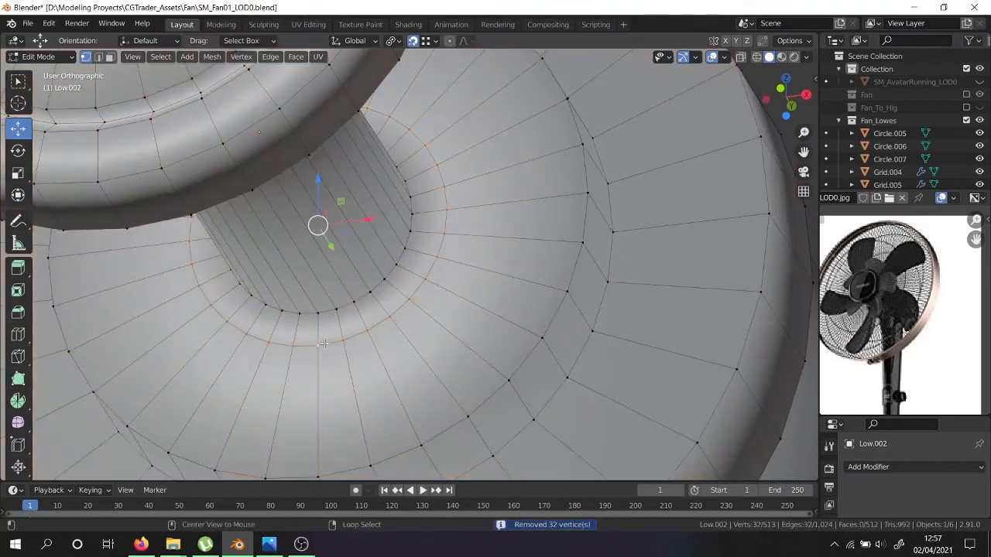
pyautogui.press('x')
pyautogui.click(325, 345)
pyautogui.scroll(-6, 324, 341)
# Move the recessed face ring on the back of the front disc about 0.0062 m along Y until it is flush with the rim.
pyautogui.moveTo(334, 298); pyautogui.dragTo(144, 371, button='middle')
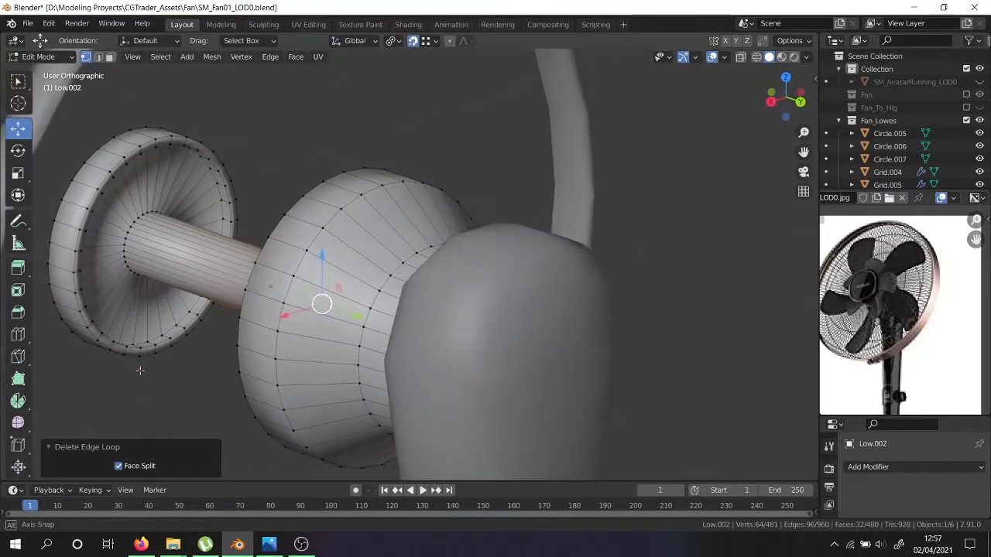
pyautogui.scroll(3, 129, 348)
pyautogui.scroll(2, 129, 348)
pyautogui.moveTo(151, 324); pyautogui.dragTo(200, 319, button='middle')
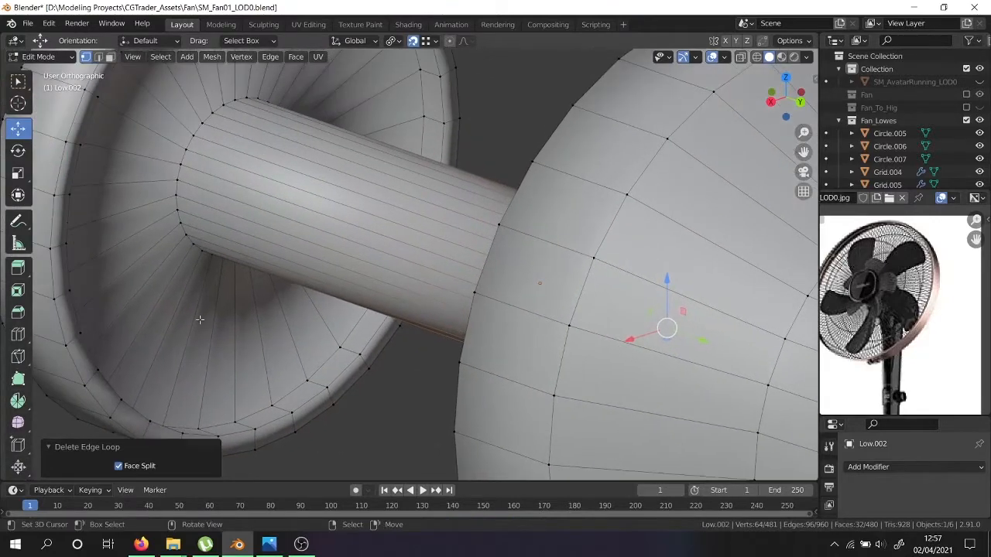
pyautogui.click(252, 401)
pyautogui.hotkey('alt', 'a')
pyautogui.keyDown('alt'); pyautogui.click(268, 393); pyautogui.keyUp('alt')
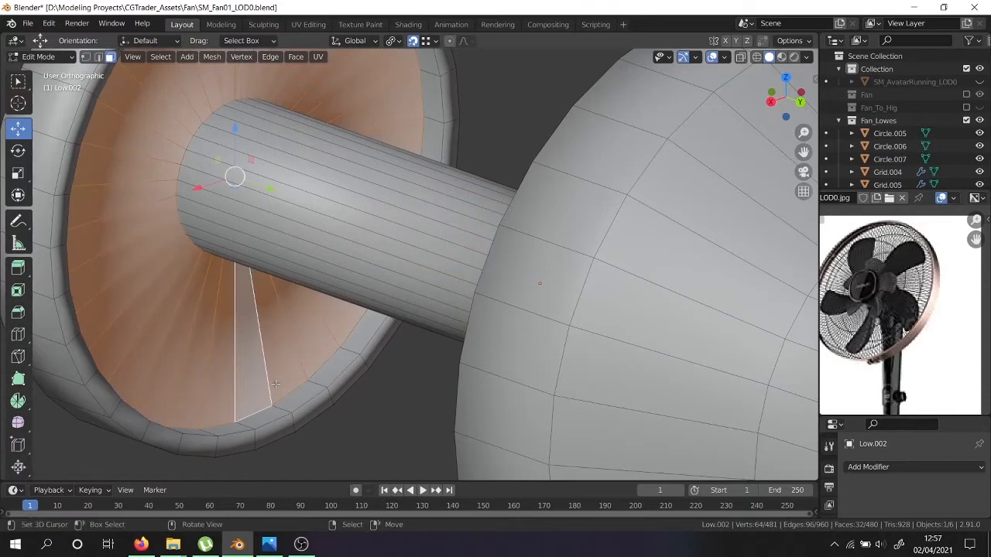
pyautogui.press('g')
pyautogui.press('y')
pyautogui.click(291, 415)
pyautogui.scroll(-3, 279, 405)
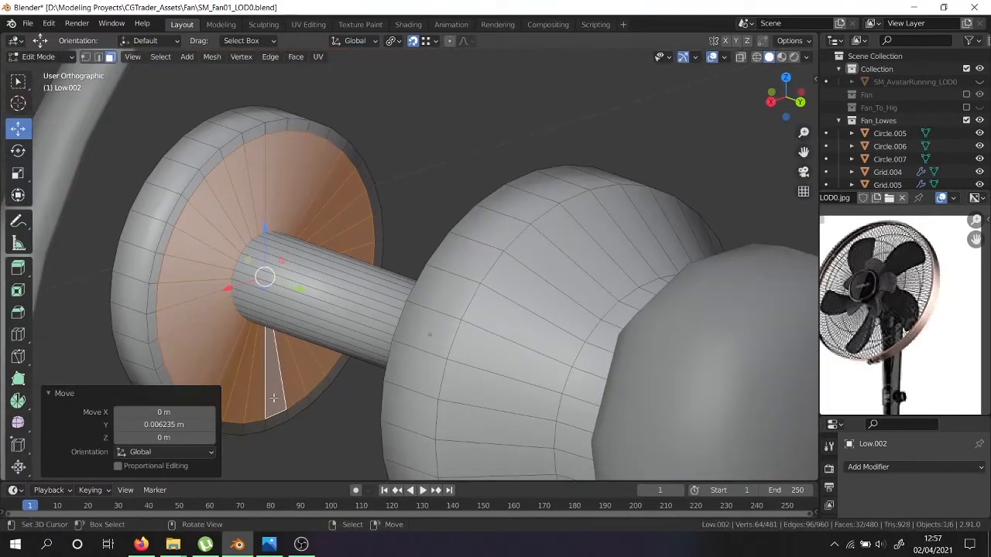
# Merge all vertices of Low.002 by distance to weld the moved face ring.
pyautogui.click(86, 58)
pyautogui.hotkey('alt', 'a')
pyautogui.press('a')
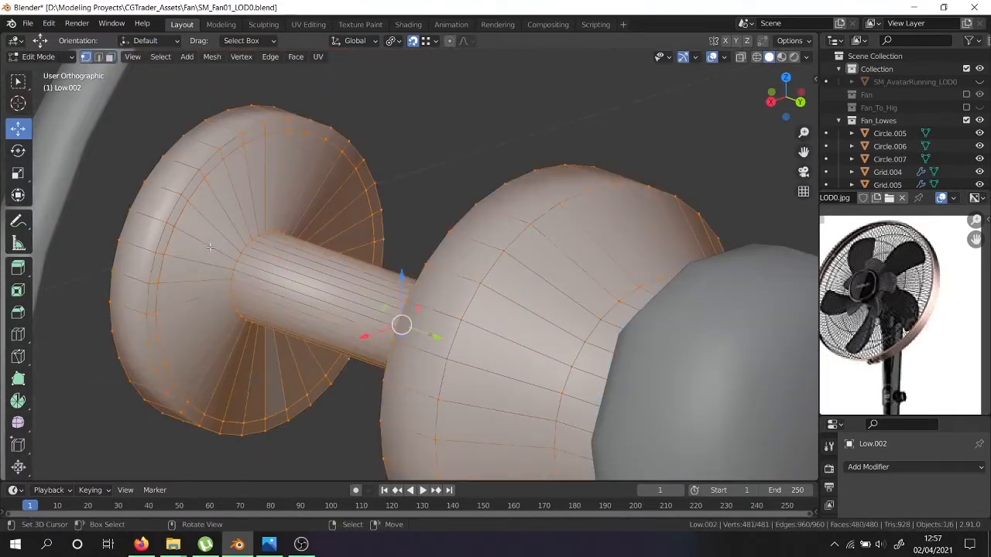
pyautogui.rightClick(210, 246)
pyautogui.moveTo(210, 287)
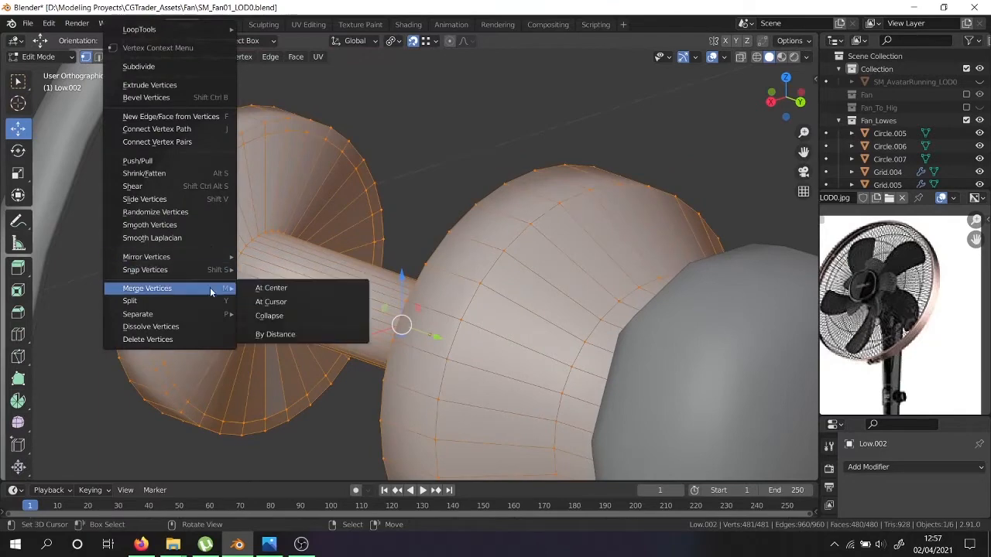
pyautogui.click(285, 335)
# Clear the selection and delete the inner edge loop around the back face of the front disc.
pyautogui.hotkey('alt', 'a')
pyautogui.keyDown('alt'); pyautogui.click(173, 226); pyautogui.keyUp('alt')
pyautogui.press('x')
pyautogui.click(171, 242)
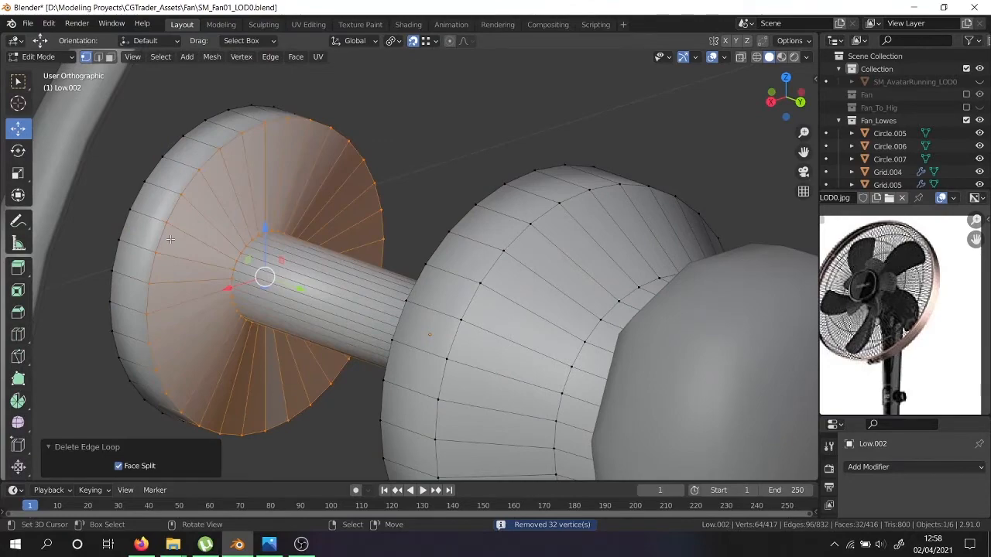
# Finish editing Low.002 and open the stand and base mesh Circle.005 for editing.
pyautogui.moveTo(169, 239); pyautogui.dragTo(389, 303, button='middle')
pyautogui.press('Tab')
pyautogui.press('Tab')
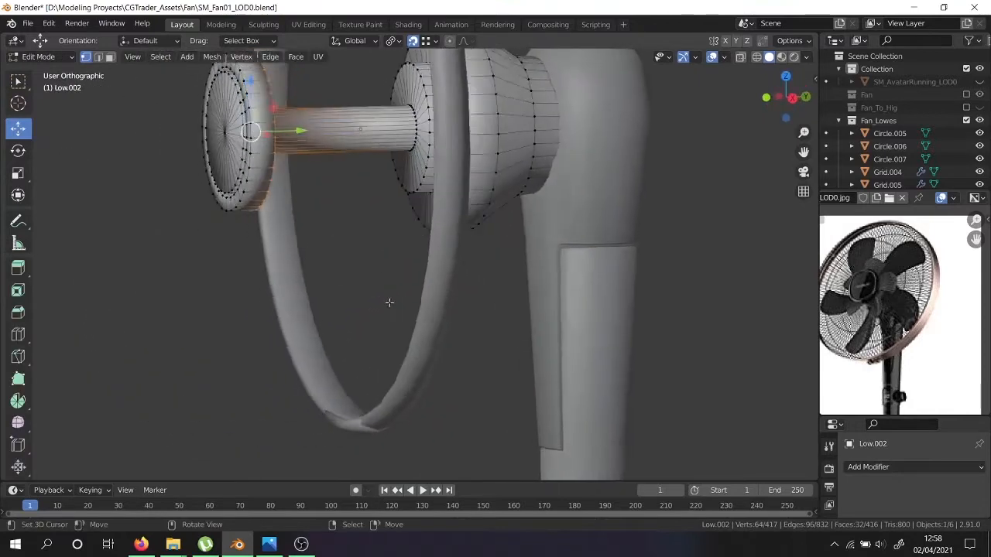
pyautogui.scroll(-3, 390, 302)
pyautogui.press('Tab')
pyautogui.click(394, 362)
pyautogui.moveTo(394, 364); pyautogui.dragTo(424, 234, button='middle')
pyautogui.scroll(-3, 424, 309)
pyautogui.click(447, 317)
pyautogui.rightClick(432, 184)
pyautogui.scroll(-5, 436, 223)
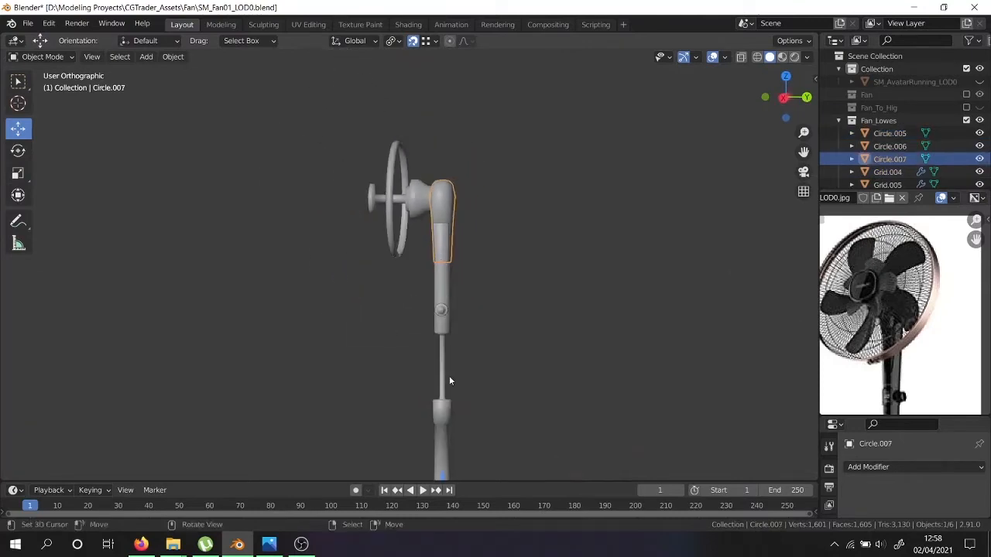
pyautogui.keyDown('shift'); pyautogui.moveTo(444, 403); pyautogui.dragTo(425, 173, button='middle'); pyautogui.keyUp('shift')
pyautogui.rightClick(428, 261)
pyautogui.moveTo(427, 260); pyautogui.dragTo(424, 335, button='middle')
pyautogui.press('Tab')
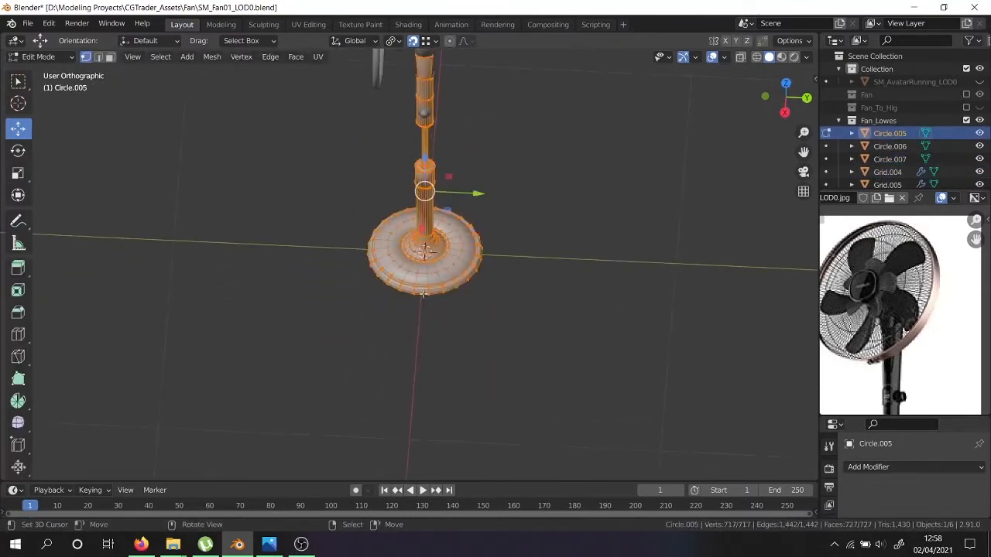
# Try to delete the narrow face loops at the base's outer rim and around its neck as edge loops.
pyautogui.scroll(11, 421, 288)
pyautogui.rightClick(375, 279)
pyautogui.moveTo(375, 279); pyautogui.dragTo(378, 298, button='middle')
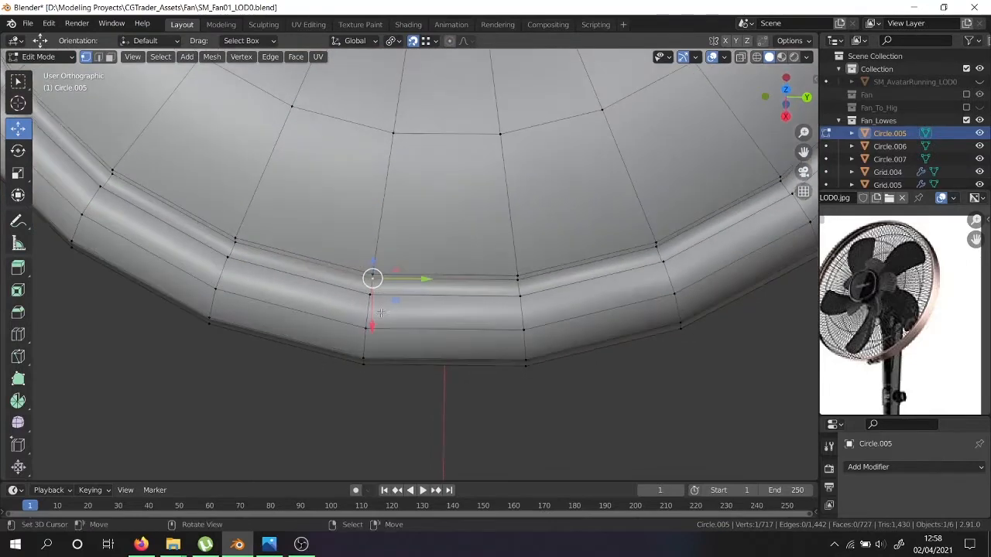
pyautogui.click(110, 58)
pyautogui.rightClick(387, 289)
pyautogui.keyDown('alt'); pyautogui.rightClick(371, 288); pyautogui.keyUp('alt')
pyautogui.scroll(-6, 371, 289)
pyautogui.scroll(5, 377, 202)
pyautogui.scroll(-2, 382, 192)
pyautogui.keyDown('alt'); pyautogui.keyDown('shift'); pyautogui.rightClick(387, 157); pyautogui.keyUp('shift'); pyautogui.keyUp('alt')
pyautogui.scroll(-3, 403, 178)
pyautogui.press('x')
pyautogui.click(392, 199)
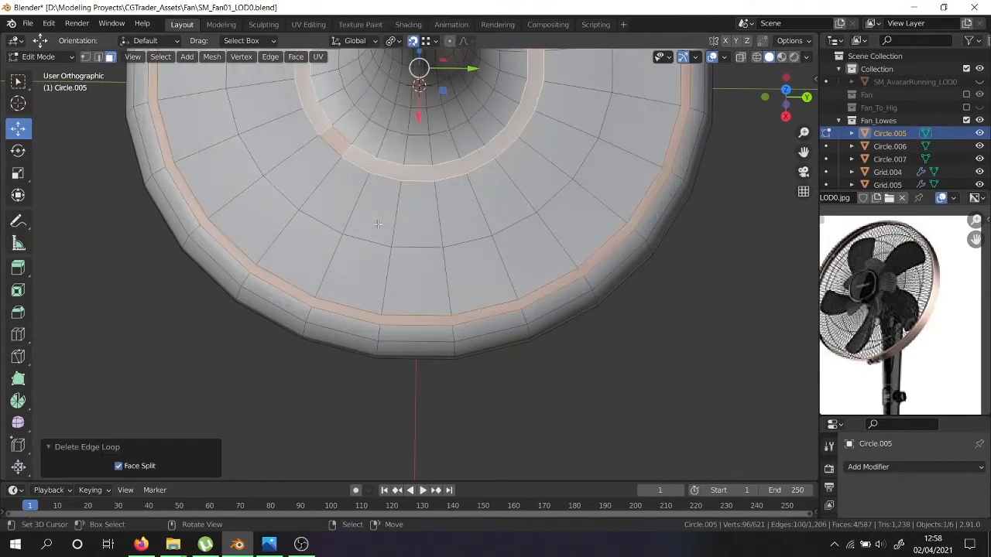
# Undo the edge loop deletion made from the face selection on the base.
pyautogui.click(99, 58)
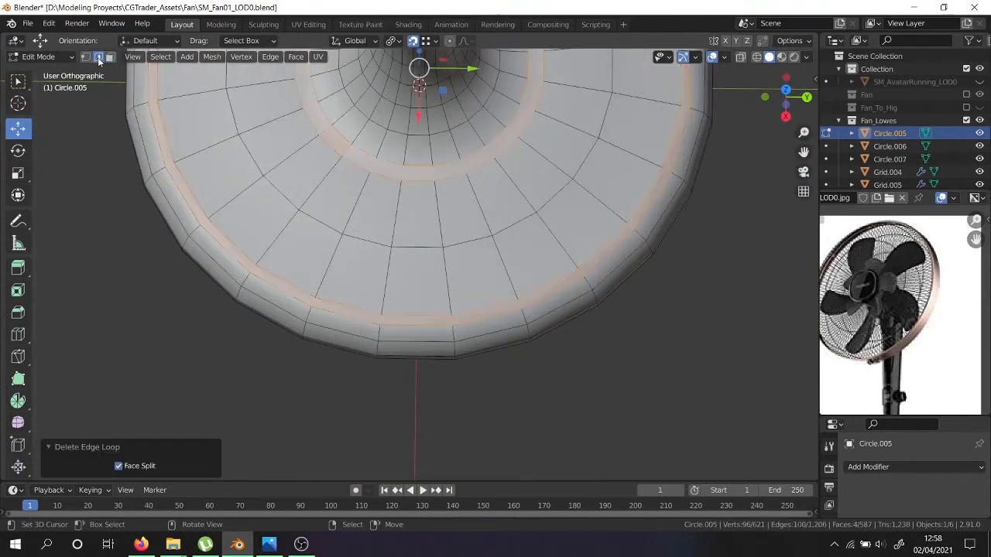
pyautogui.keyDown('alt'); pyautogui.rightClick(288, 278); pyautogui.keyUp('alt')
pyautogui.hotkey('ctrl', 'z')
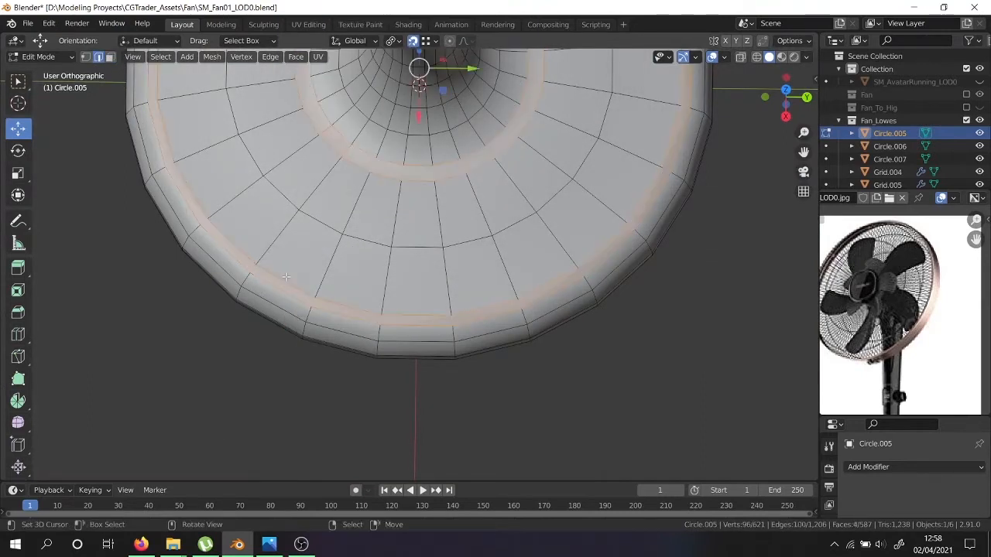
pyautogui.hotkey('ctrl', 'z')
pyautogui.hotkey('ctrl', 'z')
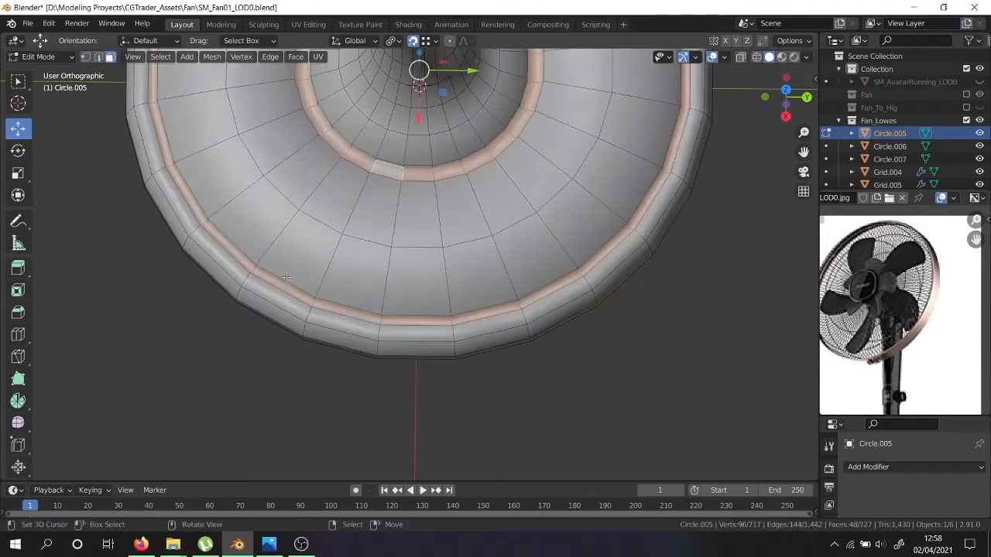
# Delete four edge loops of Circle.005, including those in the base's outer rim groove and around its neck.
pyautogui.click(99, 59)
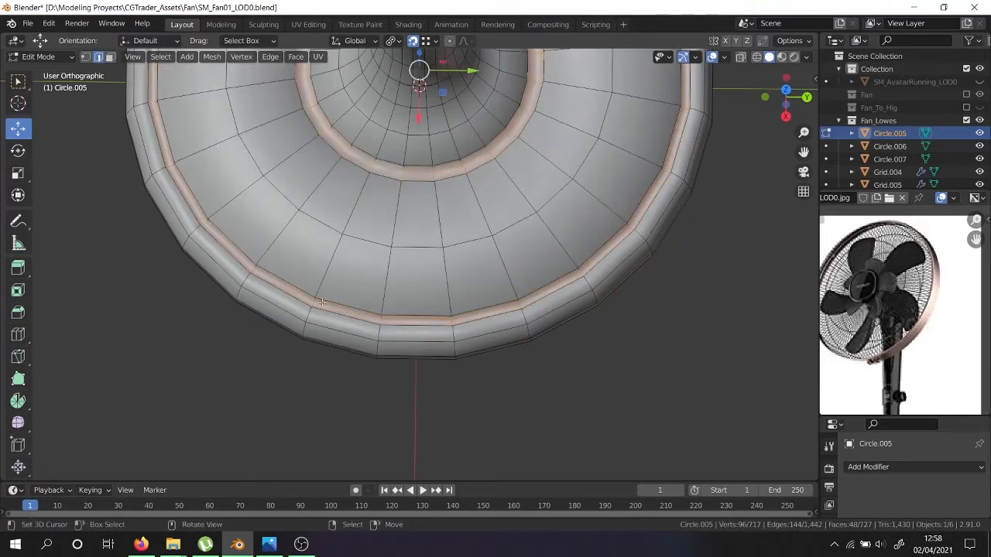
pyautogui.scroll(5, 324, 301)
pyautogui.click(339, 273)
pyautogui.rightClick(337, 276)
pyautogui.moveTo(338, 274); pyautogui.dragTo(338, 286, button='middle')
pyautogui.moveTo(338, 275); pyautogui.dragTo(331, 315, button='middle')
pyautogui.scroll(5, 290, 310)
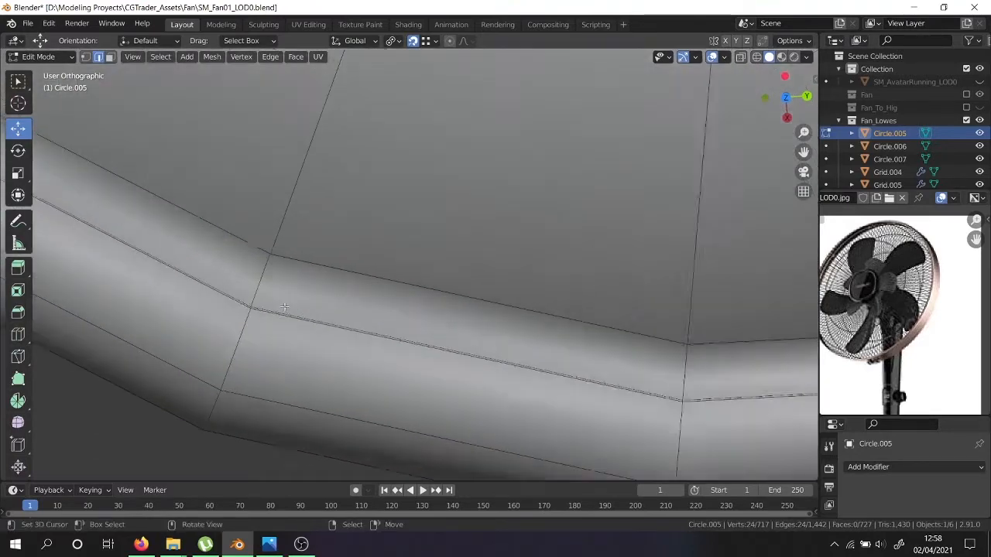
pyautogui.scroll(-14, 252, 306)
pyautogui.moveTo(267, 252); pyautogui.dragTo(286, 177, button='middle')
pyautogui.scroll(6, 298, 163)
pyautogui.moveTo(488, 124); pyautogui.dragTo(515, 217, button='middle')
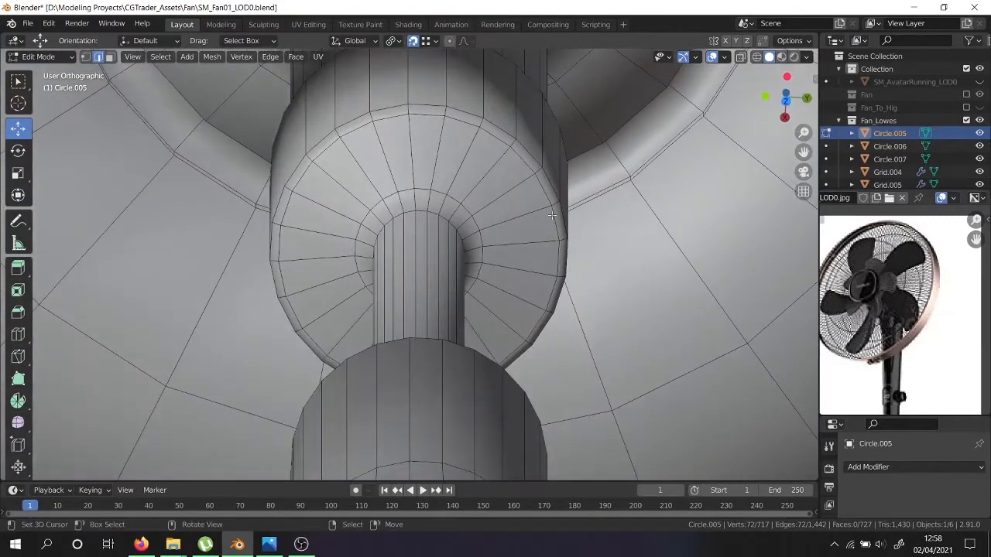
pyautogui.scroll(-6, 593, 197)
pyautogui.moveTo(588, 203); pyautogui.dragTo(567, 237, button='middle')
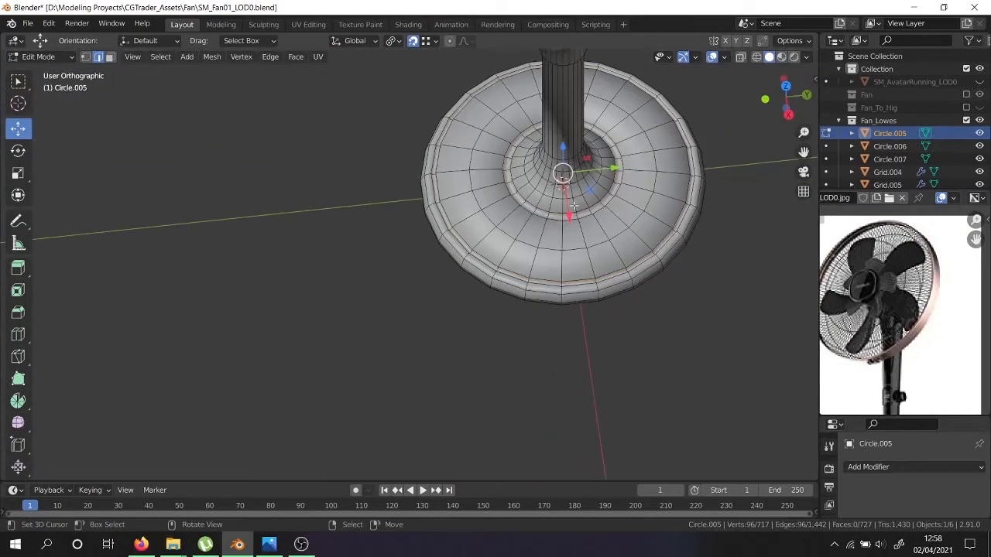
pyautogui.press('x')
pyautogui.click(527, 206)
# Delete three more edge loops on the base's upper surface, leaving single faces from the rim to the neck.
pyautogui.scroll(5, 542, 224)
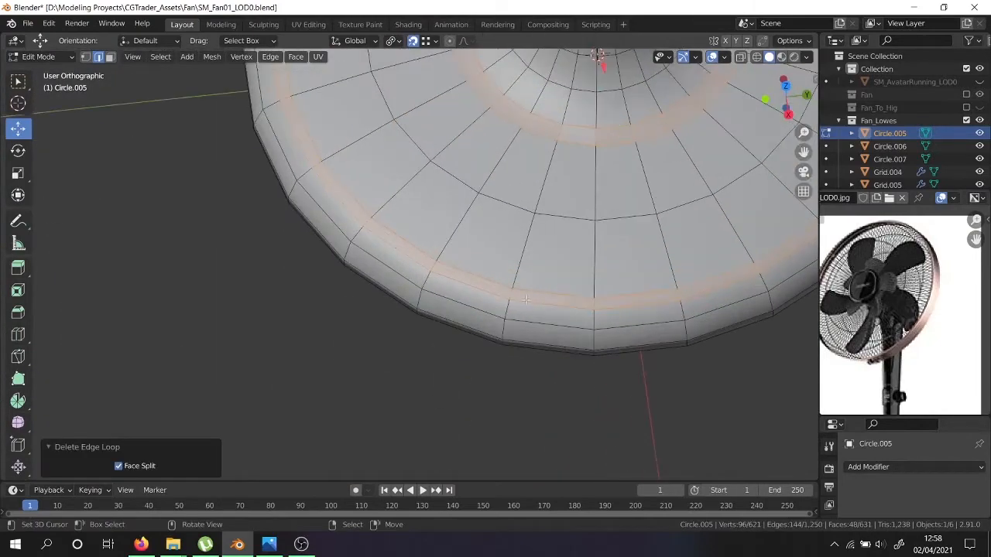
pyautogui.moveTo(511, 295); pyautogui.dragTo(556, 226, button='middle')
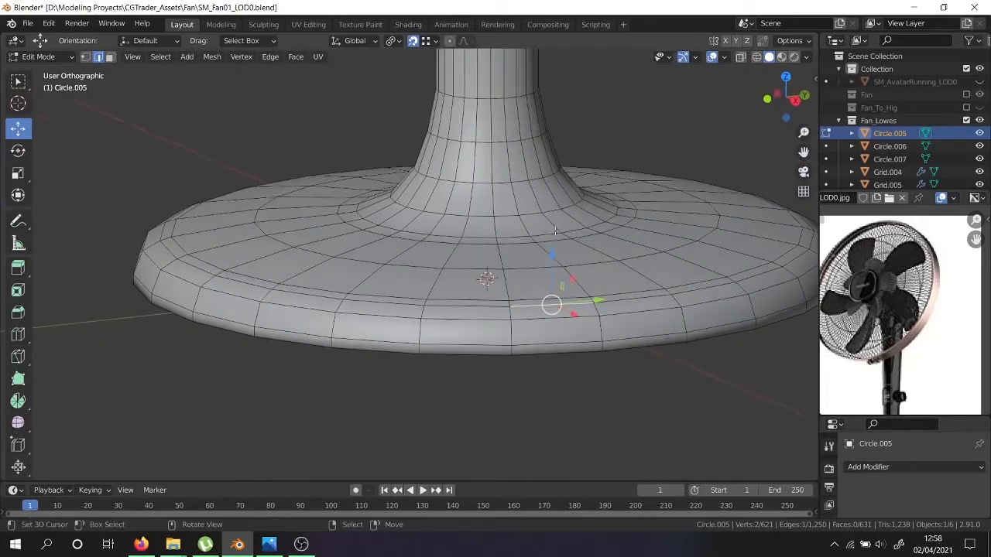
pyautogui.keyDown('alt'); pyautogui.click(532, 297); pyautogui.keyUp('alt')
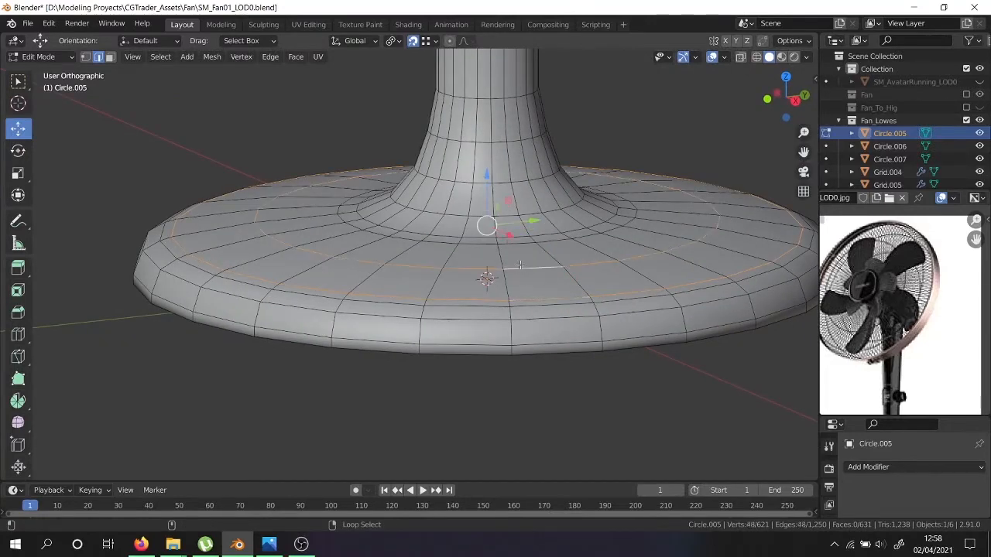
pyautogui.press('x')
pyautogui.click(521, 243)
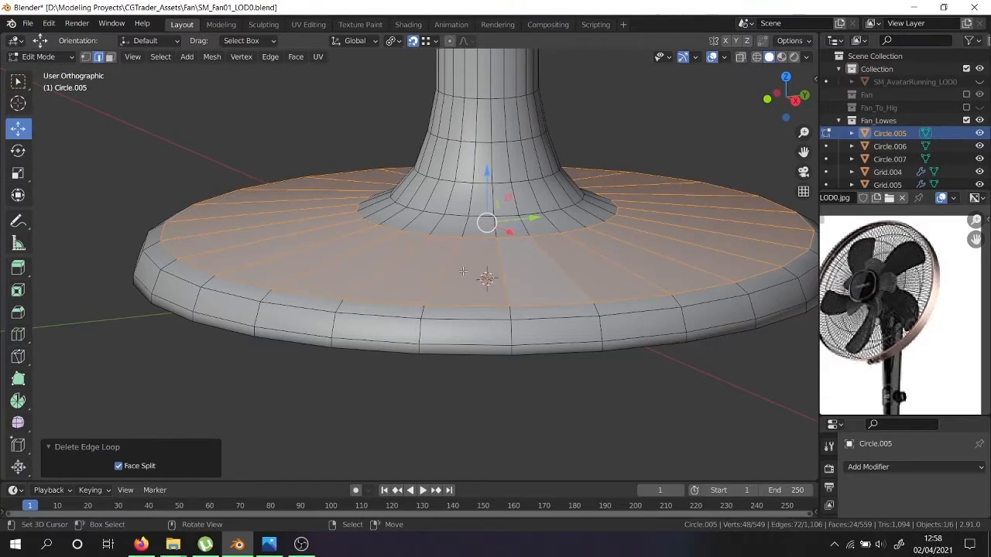
# Examine the stand's collar, pole and upper column for remaining edge loops, and leave the editing of Circle.005.
pyautogui.scroll(-8, 447, 271)
pyautogui.scroll(4, 460, 113)
pyautogui.keyDown('shift'); pyautogui.moveTo(460, 113); pyautogui.dragTo(449, 182, button='middle'); pyautogui.keyUp('shift')
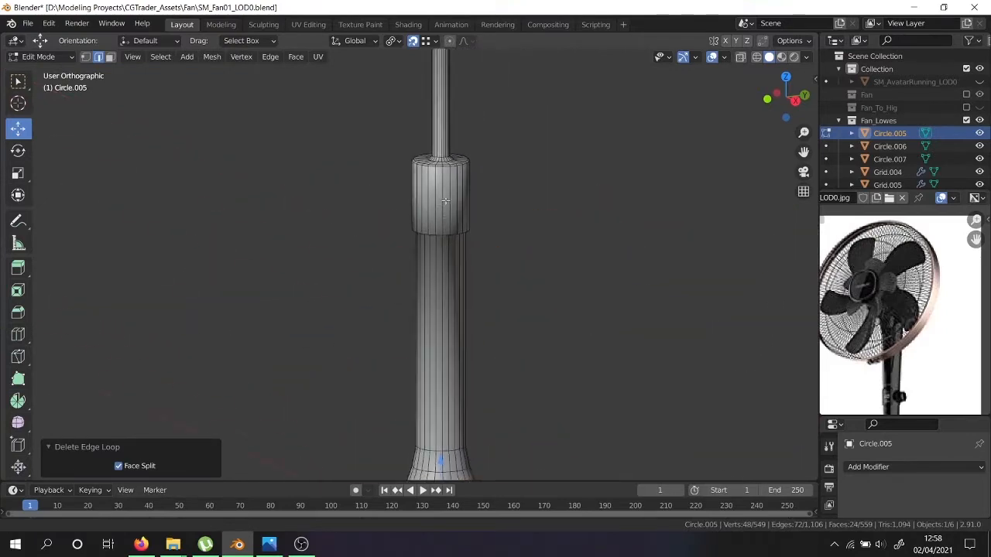
pyautogui.scroll(8, 440, 182)
pyautogui.scroll(3, 437, 204)
pyautogui.rightClick(439, 188)
pyautogui.moveTo(430, 220); pyautogui.dragTo(420, 116, button='middle')
pyautogui.scroll(-5, 419, 116)
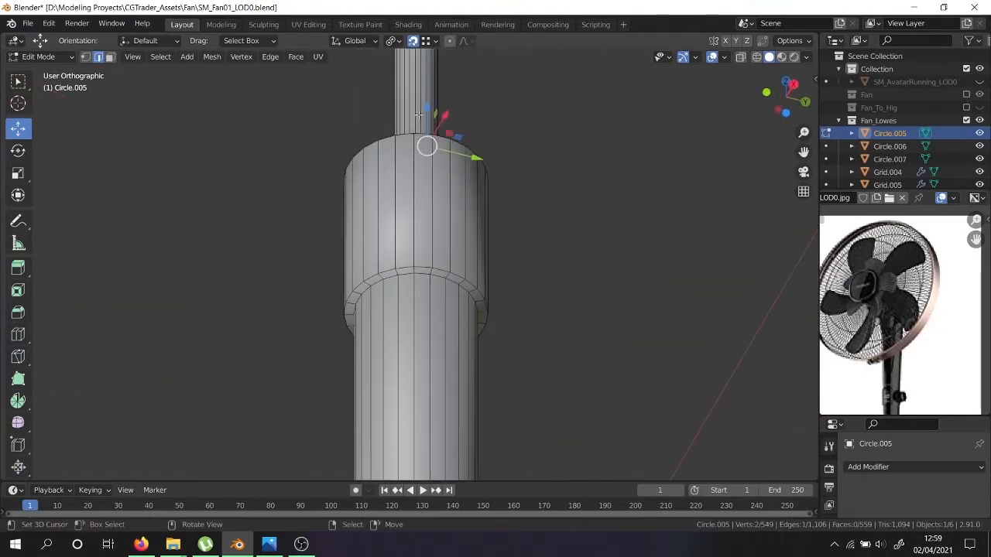
pyautogui.scroll(3, 425, 258)
pyautogui.scroll(-11, 420, 278)
pyautogui.keyDown('shift'); pyautogui.moveTo(423, 117); pyautogui.dragTo(437, 294, button='middle'); pyautogui.keyUp('shift')
pyautogui.moveTo(437, 294)
pyautogui.mouseDown(button='middle')
pyautogui.moveTo(438, 302)
pyautogui.moveTo(438, 279)
pyautogui.mouseUp(button='middle')
pyautogui.scroll(2, 438, 279)
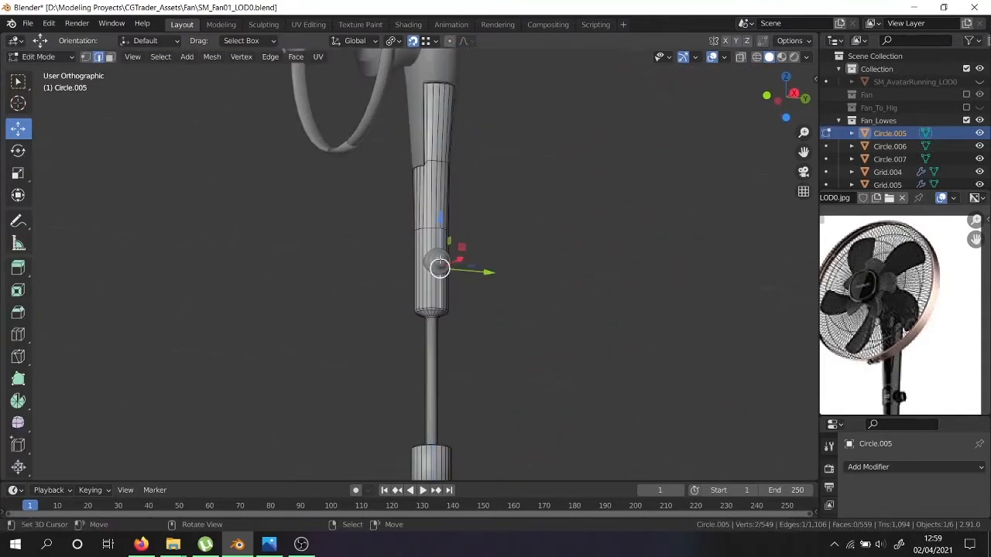
pyautogui.hotkey('alt', 'q')
pyautogui.scroll(10, 438, 261)
pyautogui.moveTo(428, 270); pyautogui.dragTo(421, 298, button='middle')
pyautogui.press('Tab')
# Open the head housing Circle.007 for editing and examine its mesh density.
pyautogui.scroll(-8, 441, 306)
pyautogui.moveTo(450, 166); pyautogui.dragTo(393, 217, button='middle')
pyautogui.click(425, 159)
pyautogui.moveTo(425, 160); pyautogui.dragTo(481, 185, button='middle')
pyautogui.press('Tab')
pyautogui.scroll(-6, 482, 185)
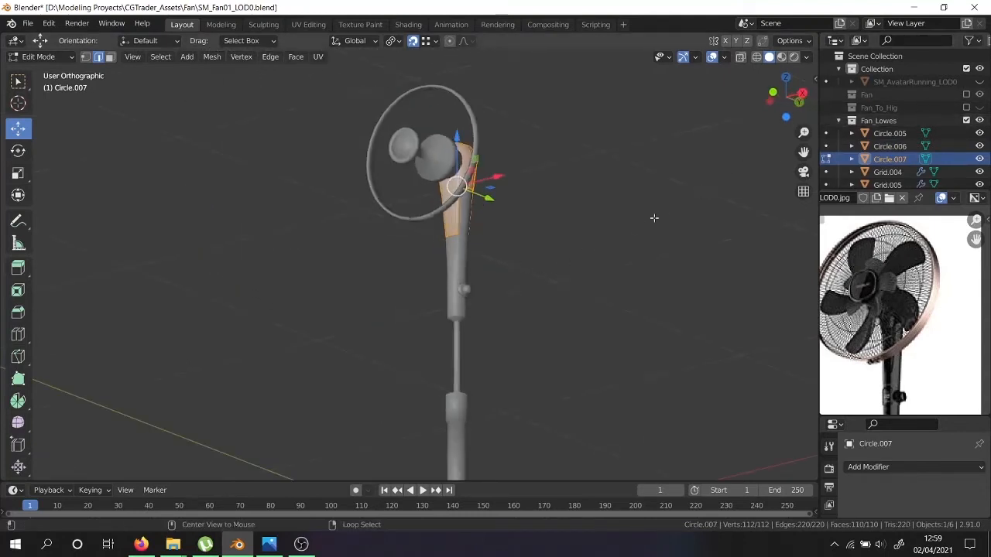
# Leave the editing of Circle.007, reveal all hidden objects and exclude the Collection that holds the avatar.
pyautogui.hotkey('alt', 'h')
pyautogui.press('Tab')
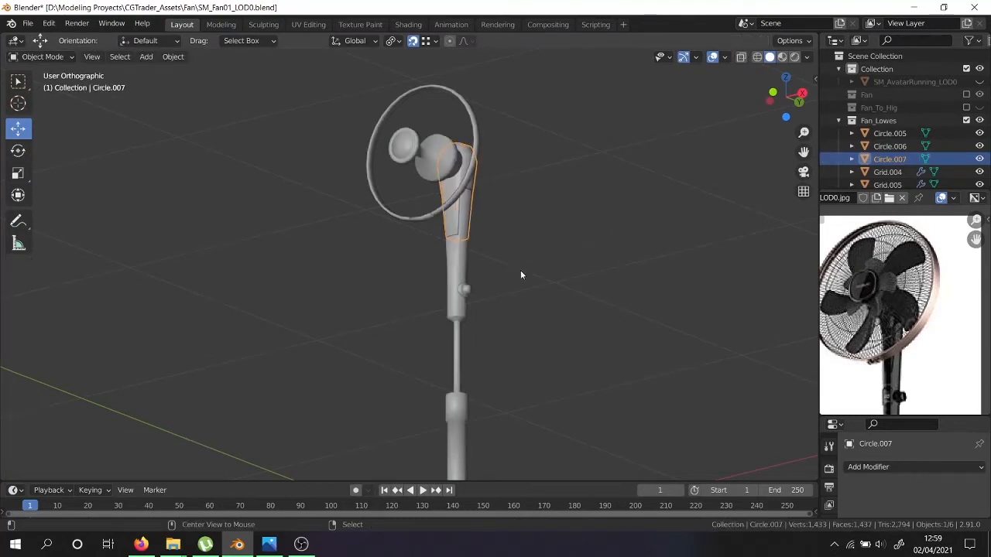
pyautogui.hotkey('alt', 'h')
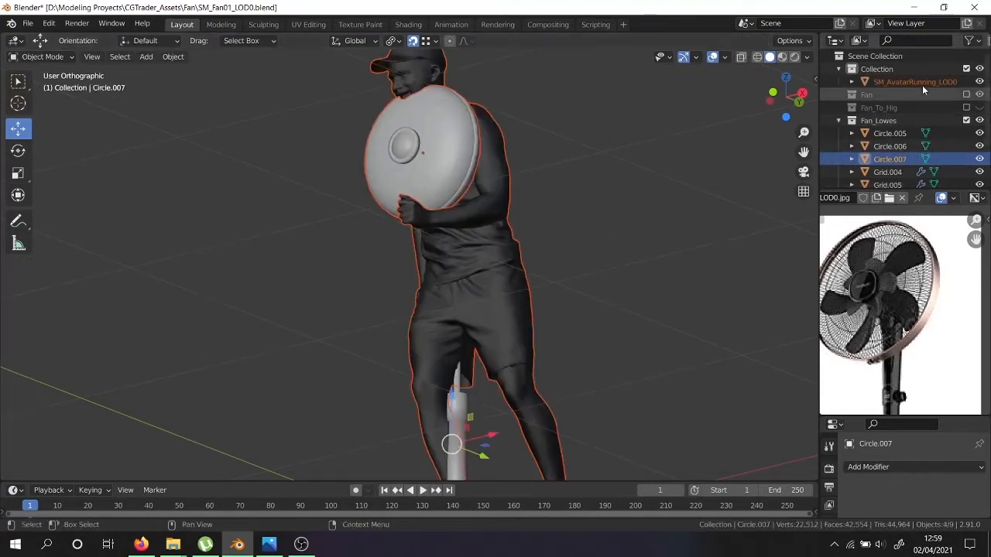
pyautogui.click(966, 69)
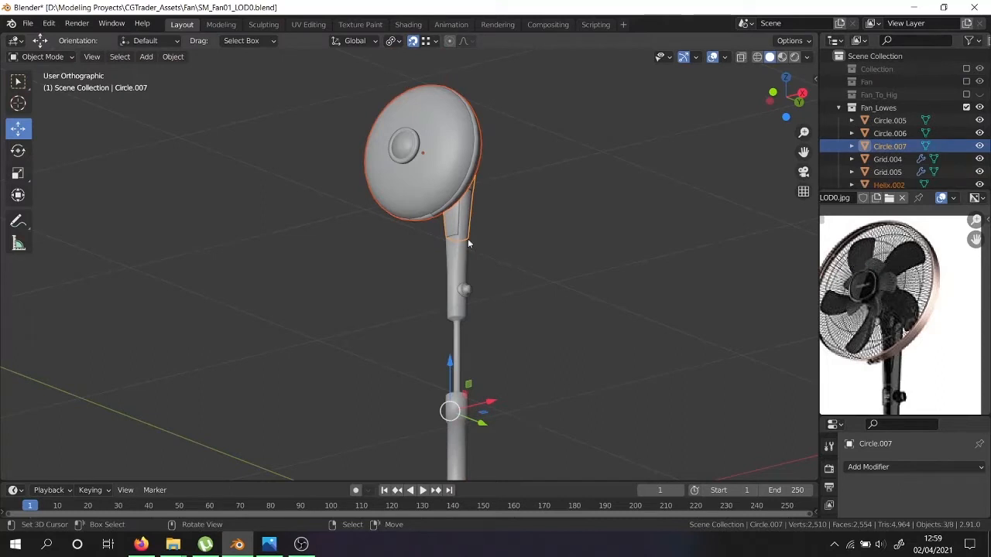
# Select the fan guard mesh Low and examine it together with the blades Helix.002 inside.
pyautogui.click(443, 155)
pyautogui.moveTo(443, 156); pyautogui.dragTo(456, 304, button='middle')
pyautogui.scroll(-4, 456, 305)
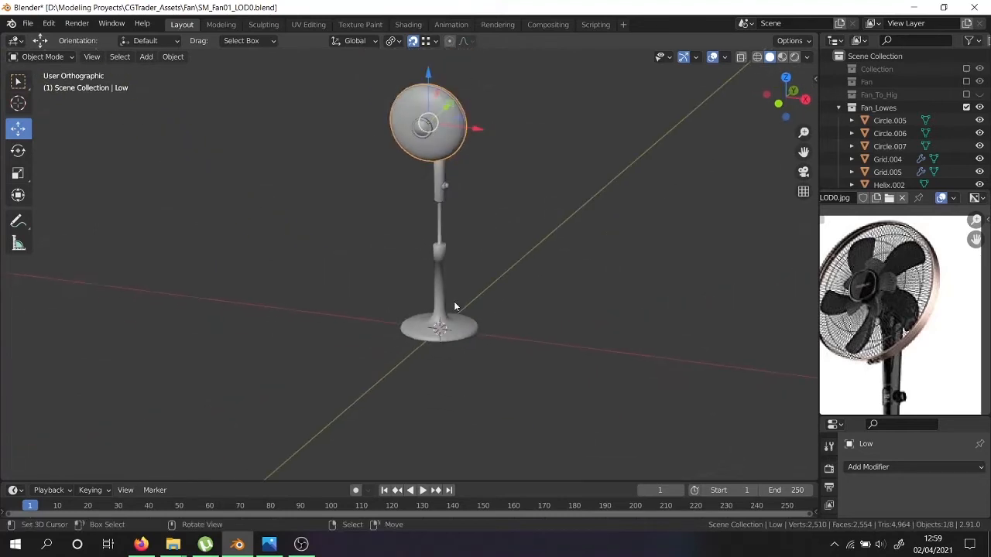
pyautogui.scroll(5, 434, 184)
pyautogui.scroll(3, 449, 188)
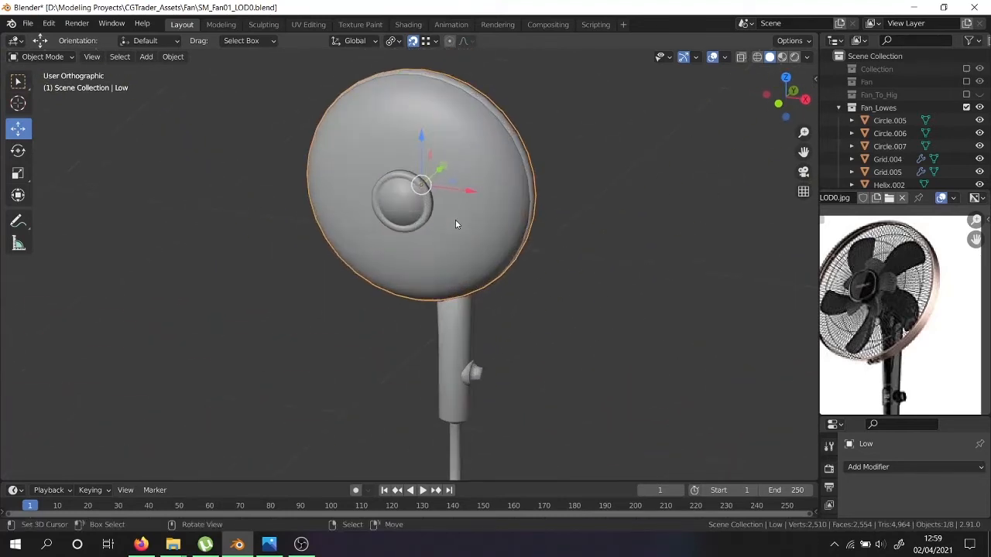
pyautogui.scroll(3, 455, 224)
pyautogui.press('Tab')
pyautogui.press('Tab')
pyautogui.scroll(-4, 459, 267)
pyautogui.click(475, 253)
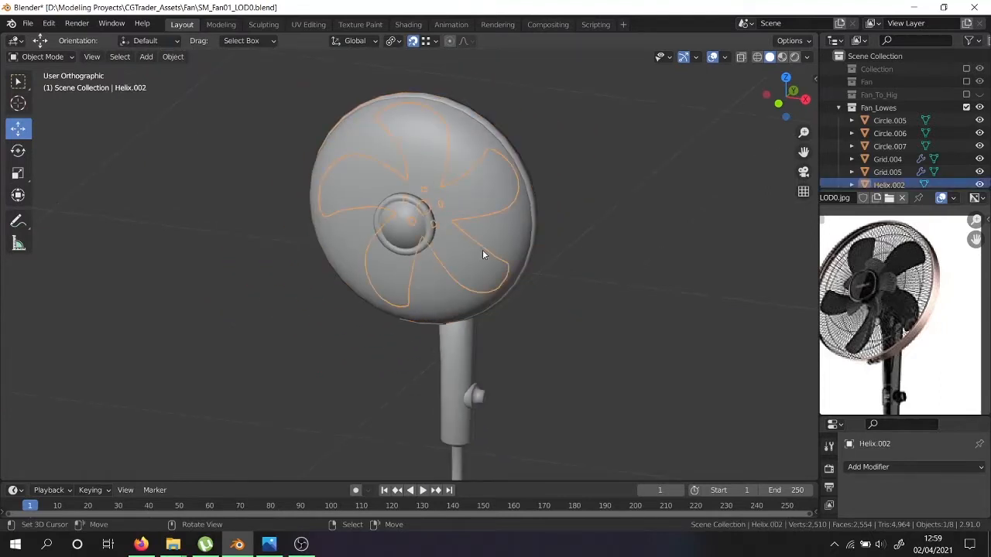
pyautogui.click(483, 249)
pyautogui.scroll(-2, 483, 275)
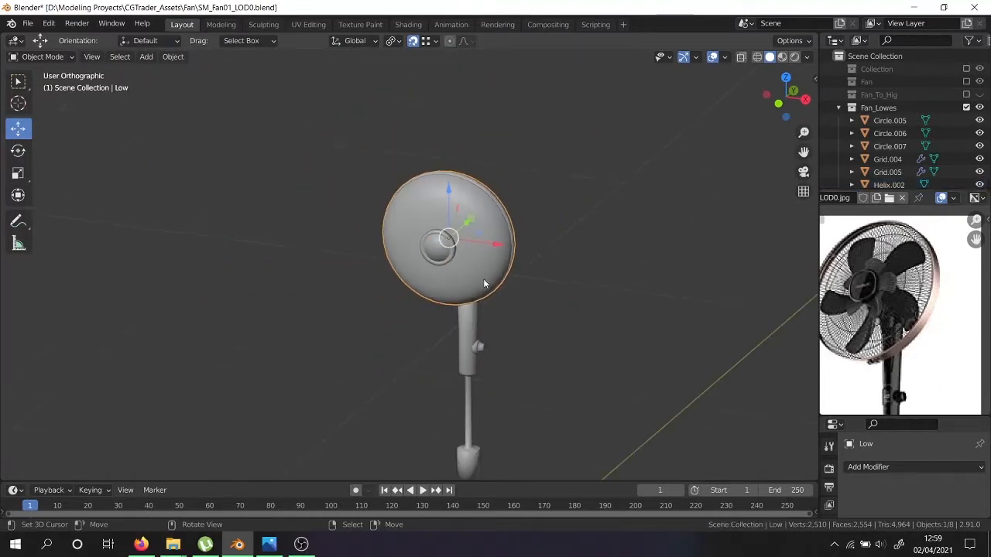
# Save the file SM_Fan01_LOD0.blend.
pyautogui.keyDown('shift'); pyautogui.moveTo(542, 350); pyautogui.dragTo(449, 282, button='middle'); pyautogui.keyUp('shift')
pyautogui.hotkey('ctrl', 's')
pyautogui.scroll(4, 449, 282)
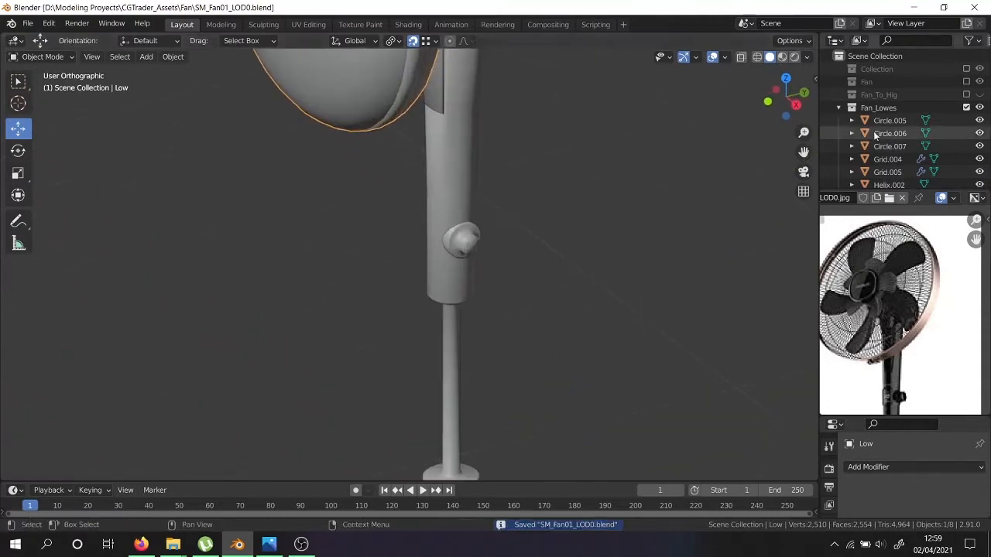
# Exclude the Fan_Lowes collection and include Fan_To_Hig in the view layer with its objects visible.
pyautogui.click(966, 108)
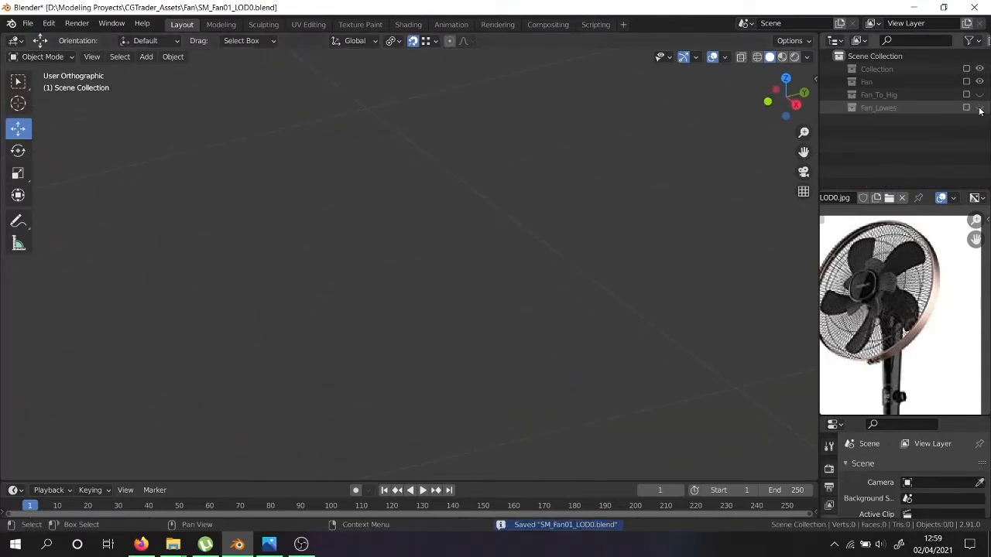
pyautogui.click(965, 95)
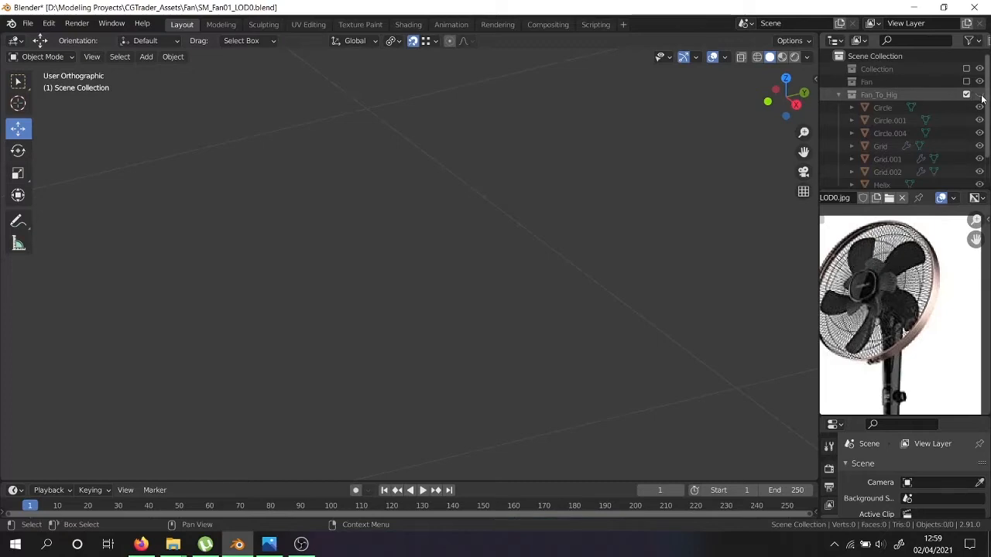
pyautogui.scroll(-5, 494, 176)
pyautogui.scroll(6, 486, 196)
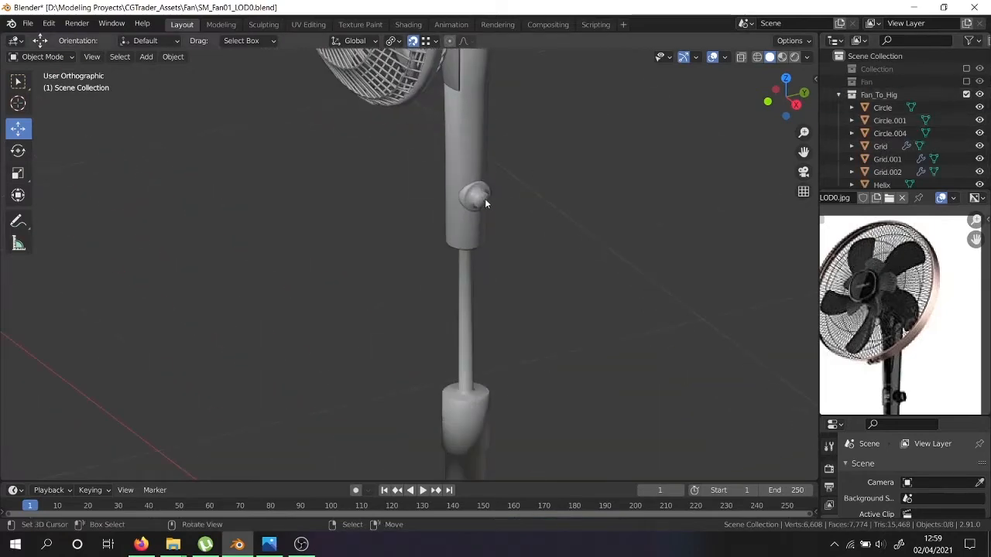
# Open the stand's knob Circle.001 for editing and inset the outer cylinder's face ring individually by about 0.0008 m.
pyautogui.rightClick(483, 199)
pyautogui.press('Tab')
pyautogui.scroll(12, 476, 203)
pyautogui.rightClick(440, 182)
pyautogui.moveTo(436, 182); pyautogui.dragTo(277, 70, button='middle')
pyautogui.click(109, 57)
pyautogui.scroll(4, 383, 232)
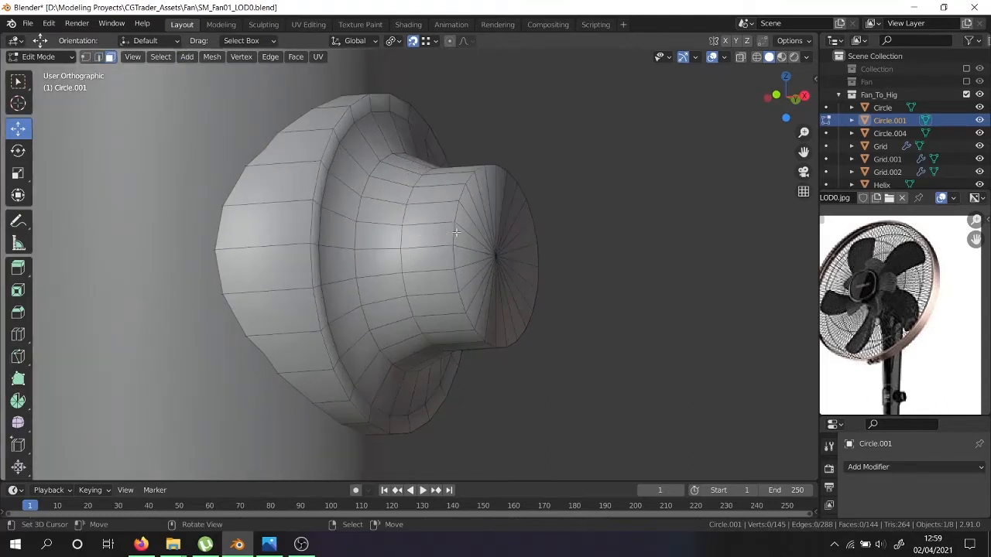
pyautogui.rightClick(424, 207)
pyautogui.keyDown('alt'); pyautogui.rightClick(416, 213); pyautogui.keyUp('alt')
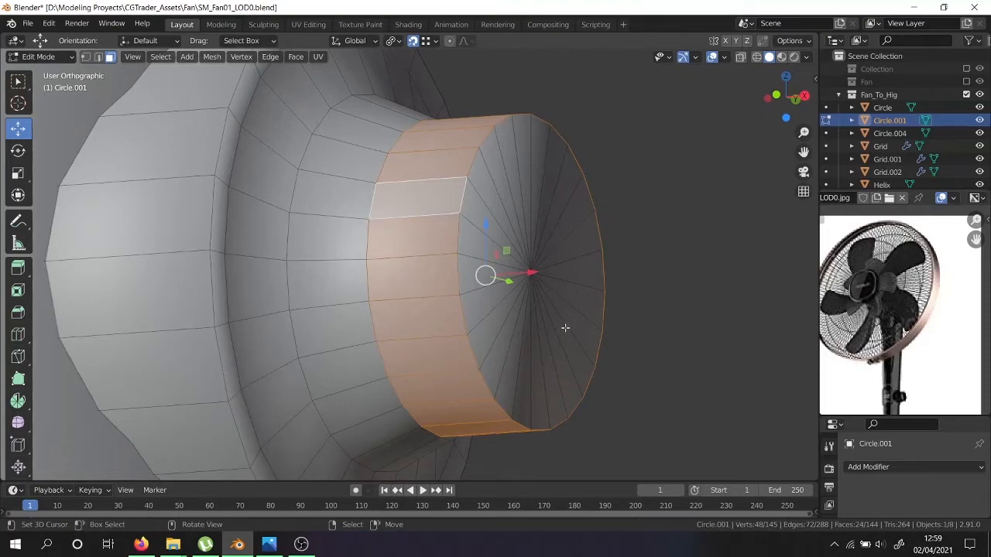
pyautogui.press('i')
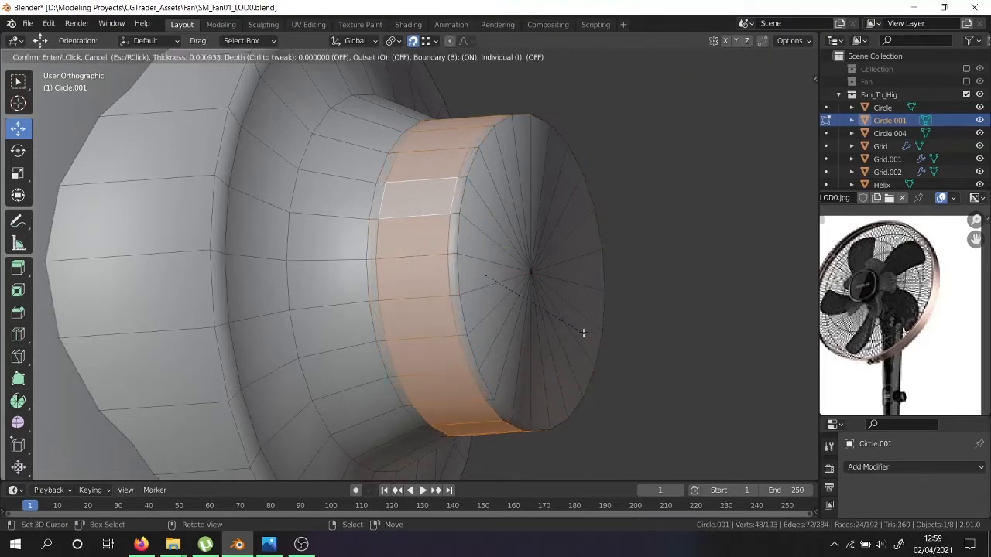
pyautogui.press('i')
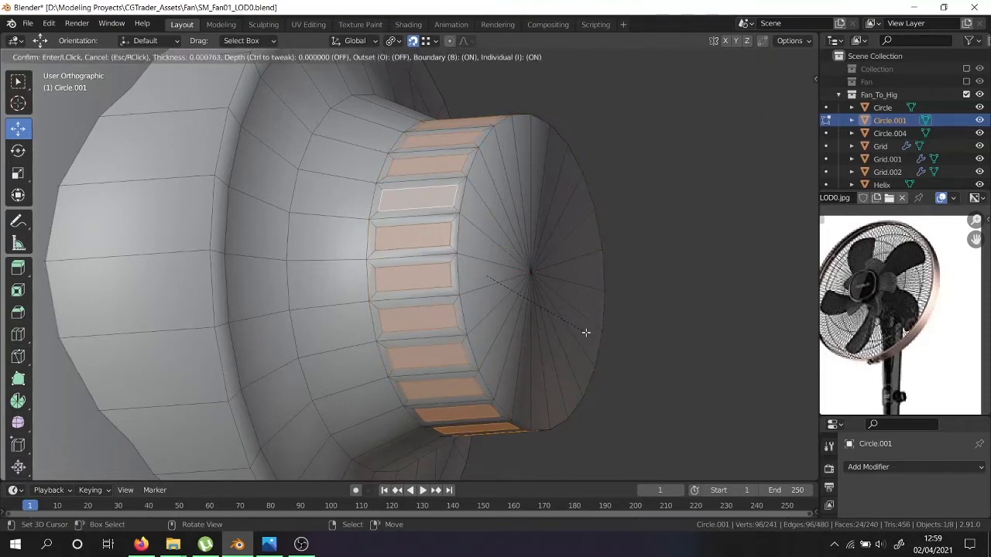
pyautogui.click(586, 333)
# Extrude the knob's inset faces in place, shrink them inward along their normals by about 0.0009 m and leave editing.
pyautogui.scroll(2, 584, 329)
pyautogui.press('e')
pyautogui.rightClick(621, 357)
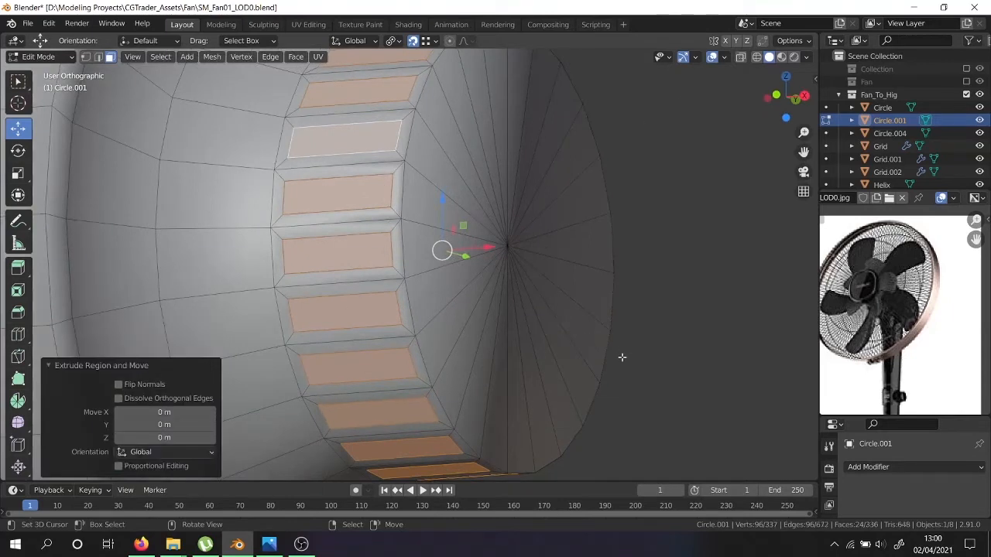
pyautogui.press('s')
pyautogui.rightClick(641, 365)
pyautogui.click(398, 40)
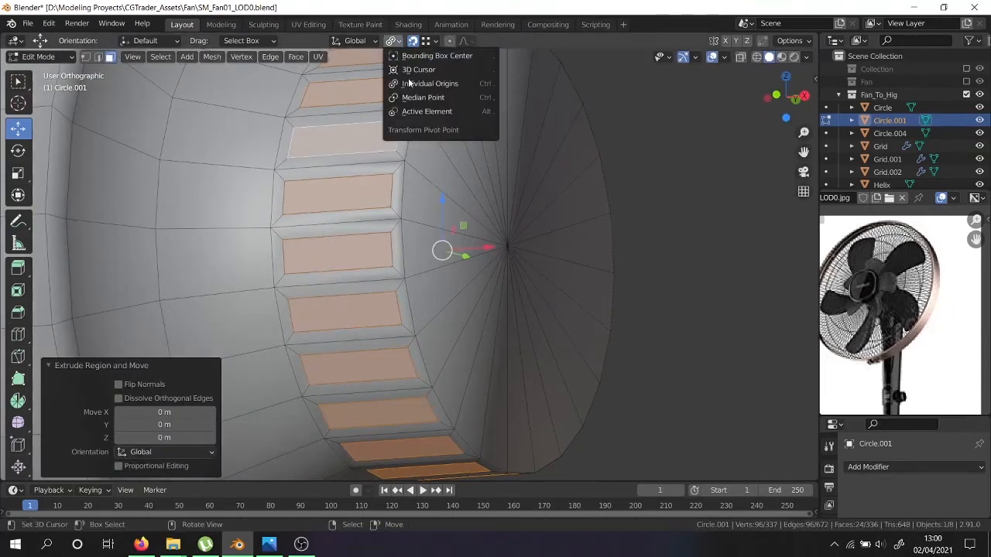
pyautogui.click(423, 101)
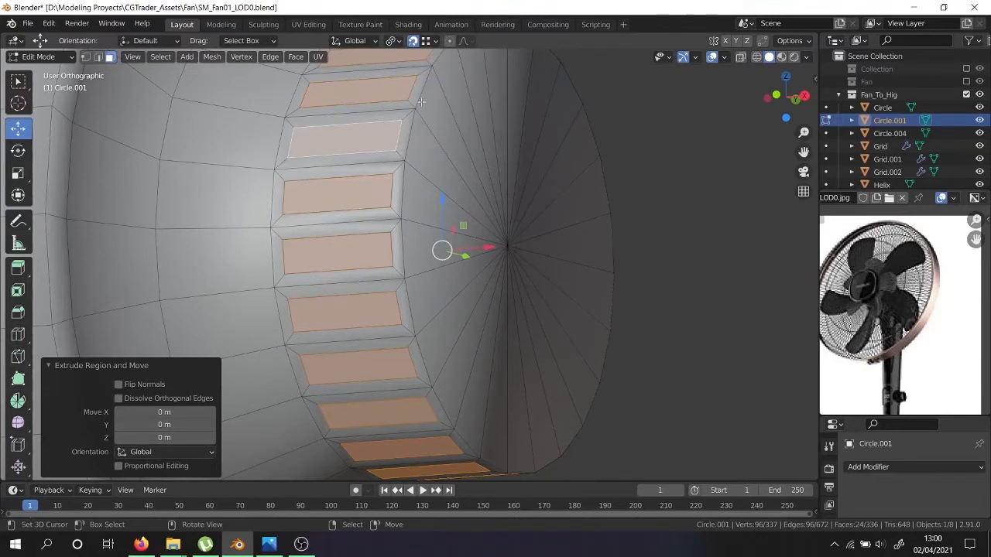
pyautogui.click(394, 42)
pyautogui.click(431, 99)
pyautogui.hotkey('alt', 's')
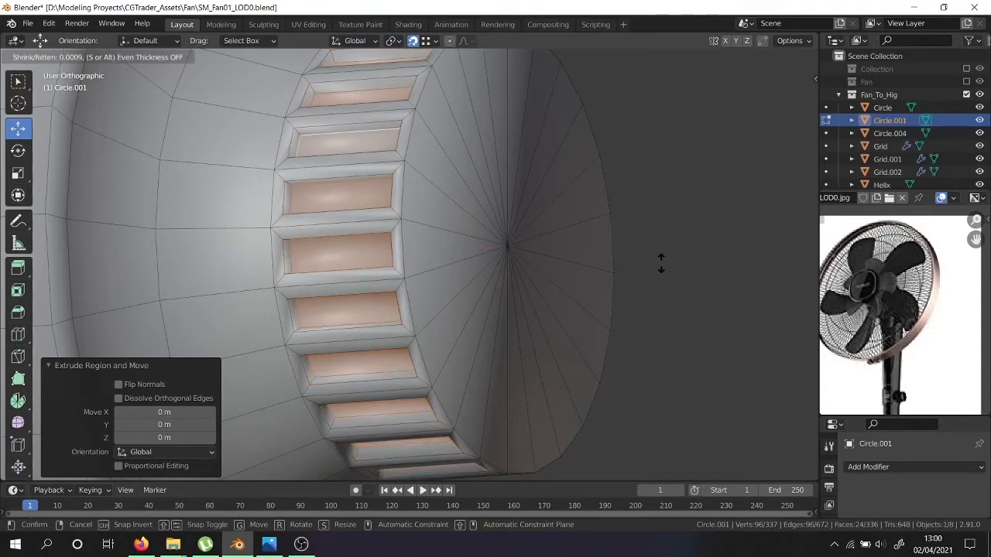
pyautogui.click(661, 264)
pyautogui.press('Tab')
# Examine the grooved knob on the stand from a distance.
pyautogui.scroll(-4, 531, 194)
pyautogui.moveTo(531, 194); pyautogui.dragTo(450, 197, button='middle')
pyautogui.scroll(-3, 469, 94)
pyautogui.scroll(-2, 449, 198)
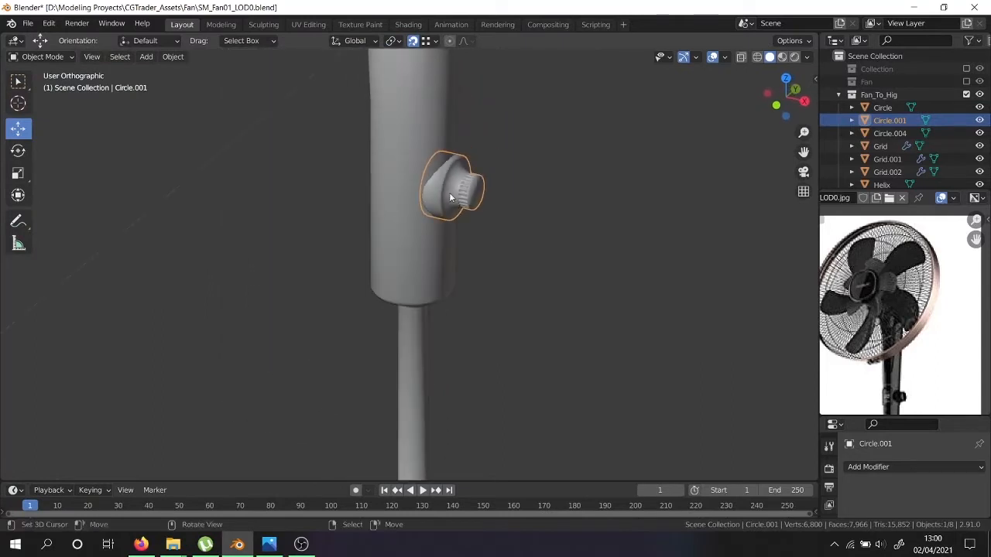
pyautogui.scroll(-5, 450, 197)
pyautogui.scroll(4, 445, 184)
pyautogui.press('Tab')
pyautogui.press('Tab')
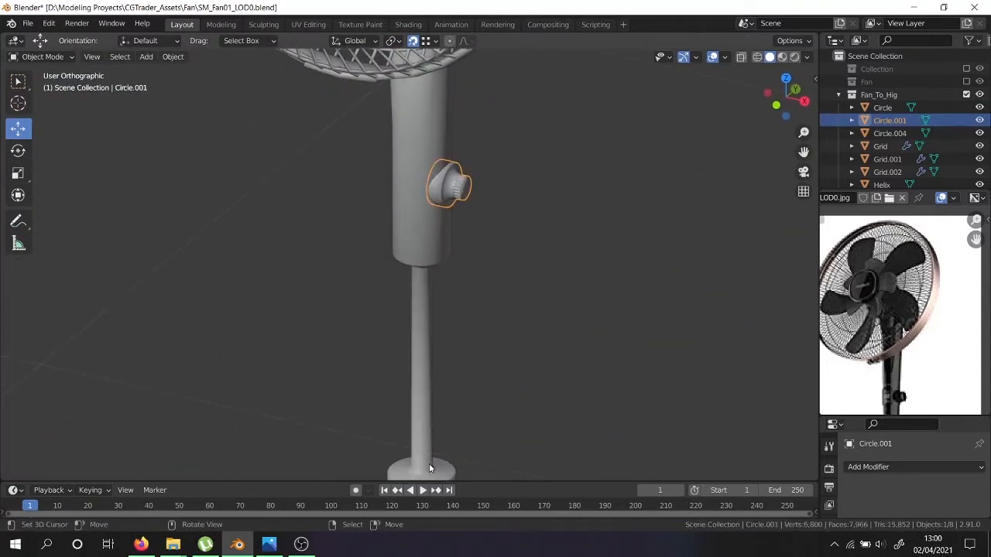
# In the stand Circle, extrude the sloped face ring around the thin pole's foot about 0.005 m down along Z.
pyautogui.click(430, 468)
pyautogui.scroll(6, 436, 294)
pyautogui.press('Tab')
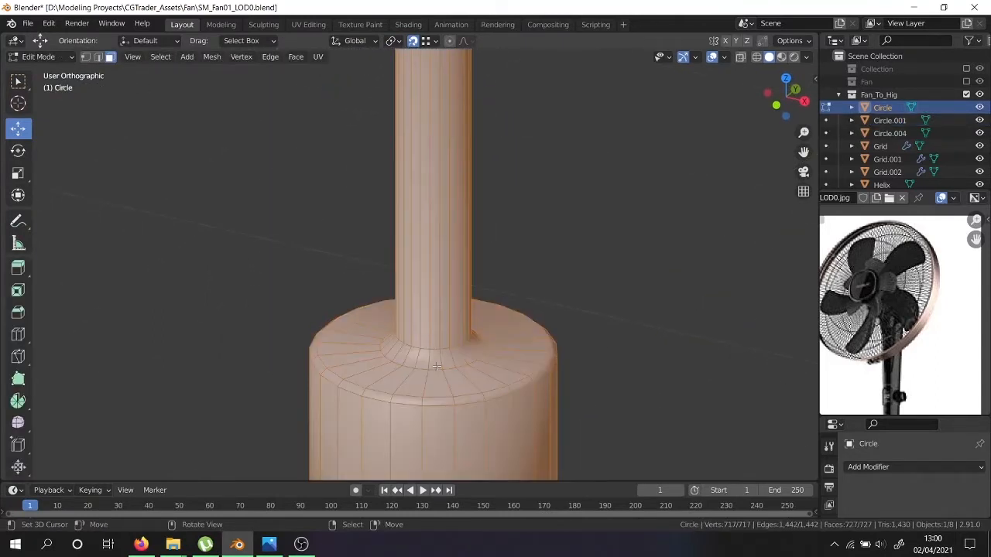
pyautogui.click(435, 360)
pyautogui.scroll(3, 460, 379)
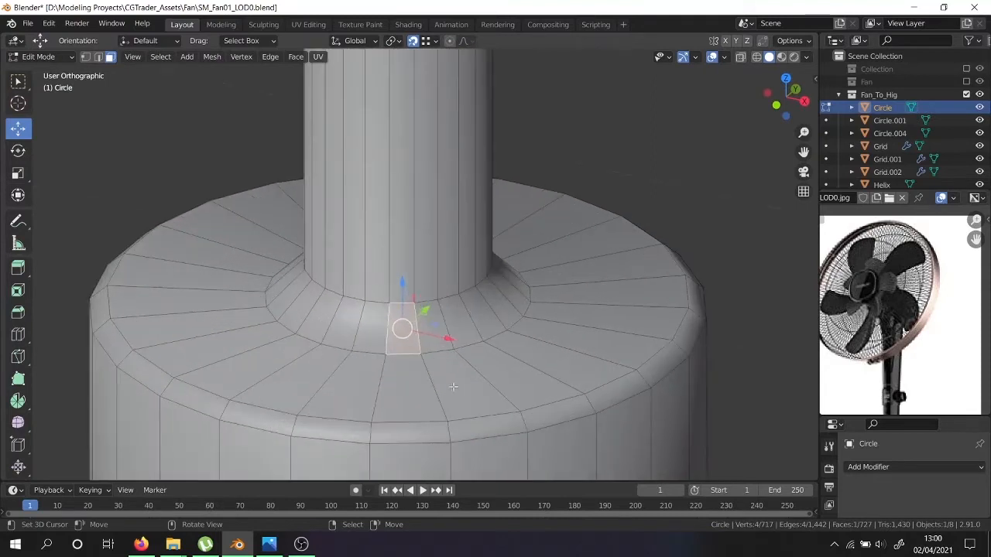
pyautogui.keyDown('alt'); pyautogui.click(412, 331); pyautogui.keyUp('alt')
pyautogui.press('e')
pyautogui.rightClick(409, 299)
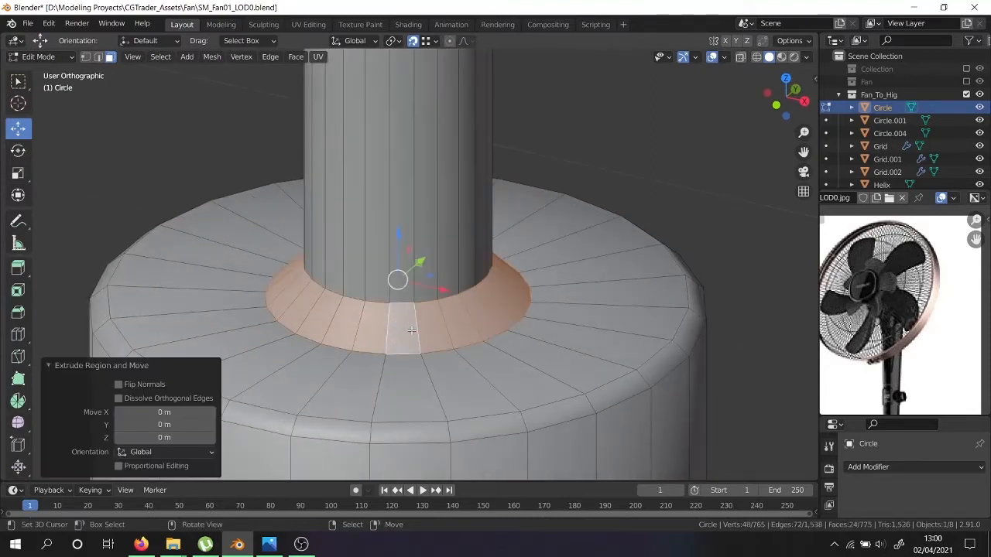
pyautogui.press('g')
pyautogui.press('z')
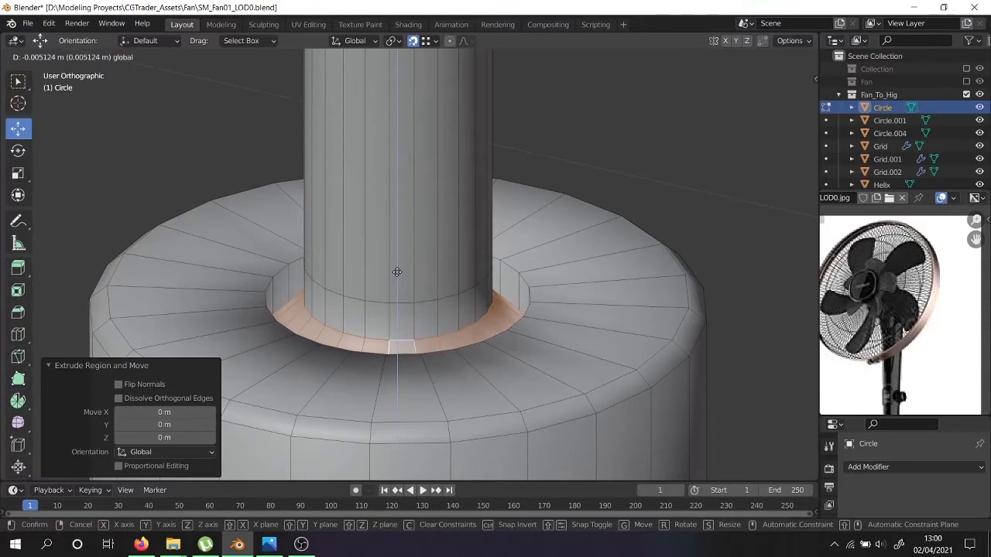
pyautogui.click(396, 271)
pyautogui.press('Tab')
# Cut an edge loop through the collar's underside face ring and slide it toward the inner edge by a factor of 0.450.
pyautogui.scroll(-6, 396, 271)
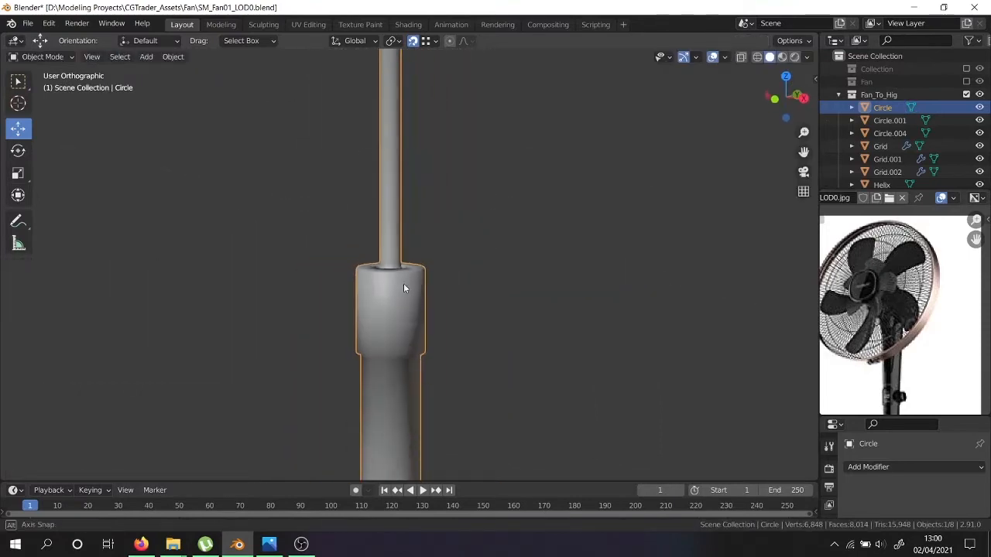
pyautogui.scroll(4, 400, 278)
pyautogui.press('Tab')
pyautogui.scroll(8, 379, 232)
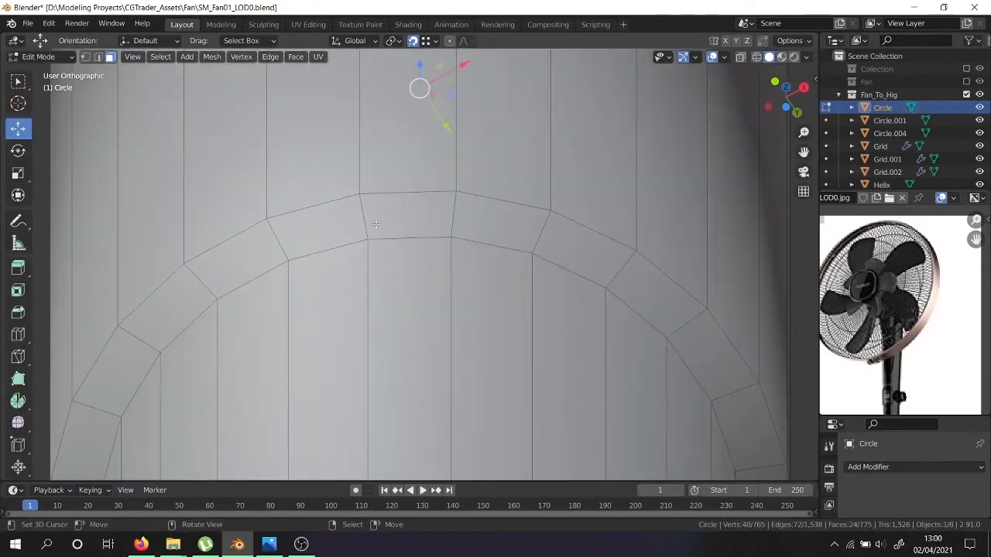
pyautogui.click(373, 221)
pyautogui.rightClick(372, 192)
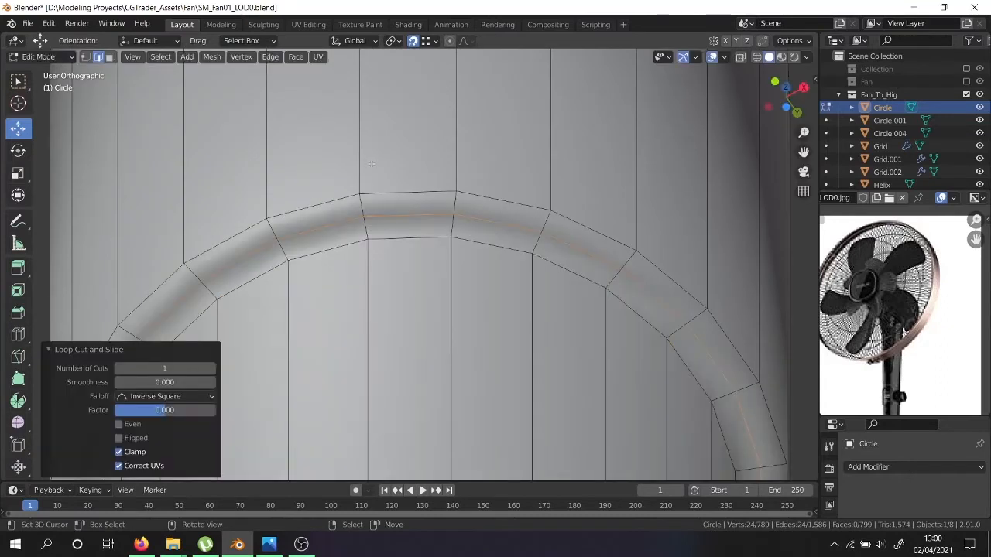
pyautogui.press('g')
pyautogui.press('g')
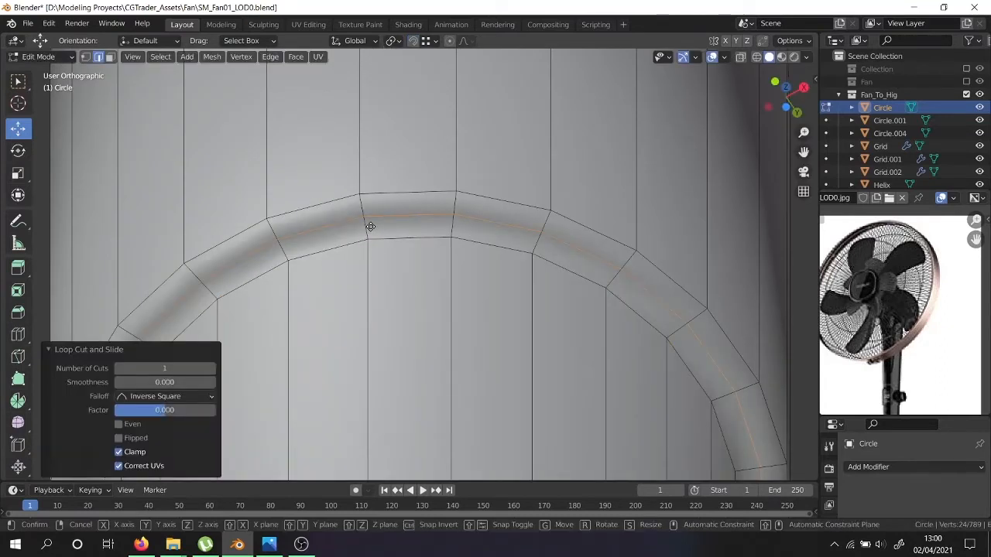
pyautogui.click(372, 237)
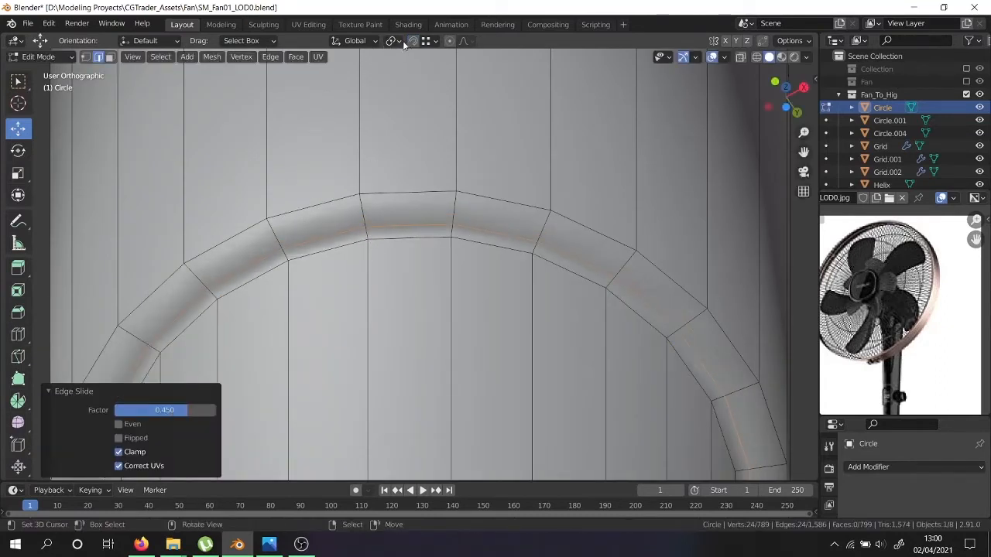
# Extrude the narrow inner face ring under the collar, move it upward along Z and leave editing.
pyautogui.click(110, 57)
pyautogui.scroll(4, 366, 237)
pyautogui.click(365, 235)
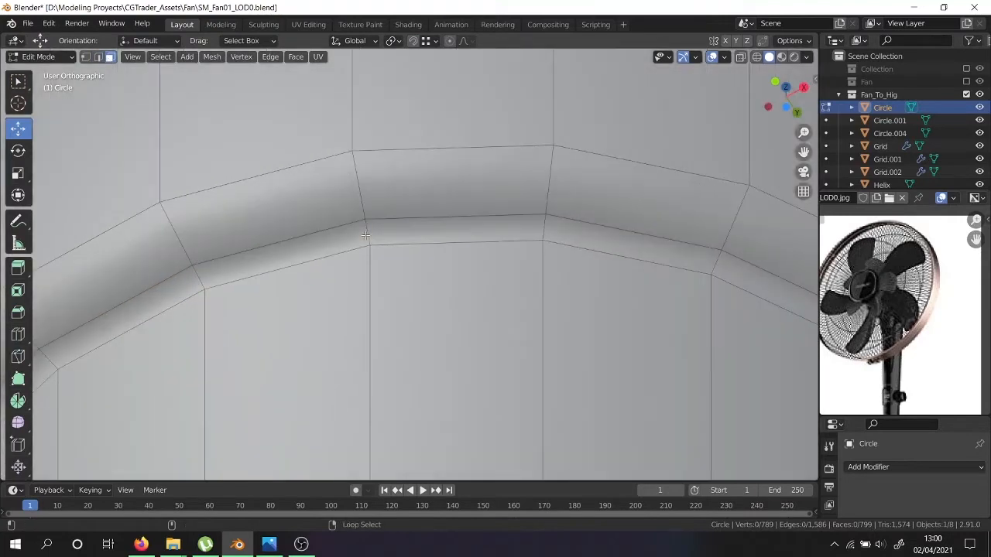
pyautogui.keyDown('alt'); pyautogui.click(365, 236); pyautogui.keyUp('alt')
pyautogui.scroll(-2, 365, 235)
pyautogui.scroll(-2, 365, 235)
pyautogui.press('e')
pyautogui.rightClick(366, 236)
pyautogui.scroll(-8, 366, 236)
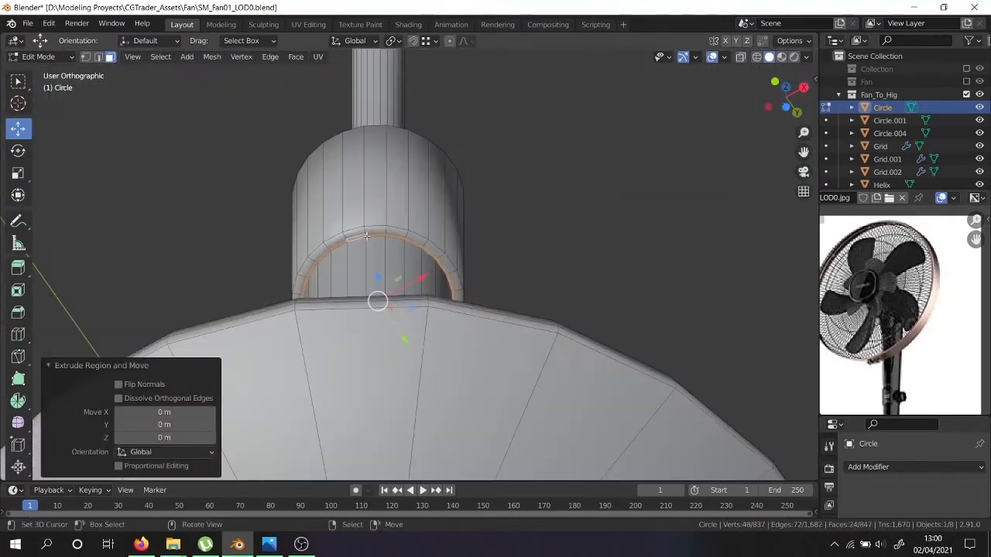
pyautogui.scroll(4, 365, 237)
pyautogui.press('g')
pyautogui.press('z')
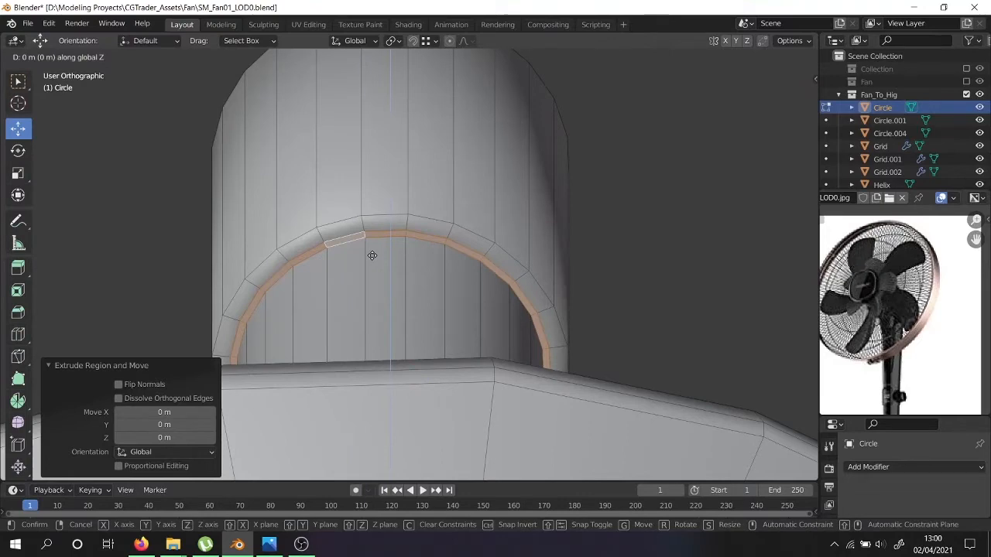
pyautogui.click(372, 248)
pyautogui.scroll(-3, 373, 246)
pyautogui.press('Tab')
# Examine the stand's base and the fan head for further places that need detail.
pyautogui.scroll(-6, 375, 256)
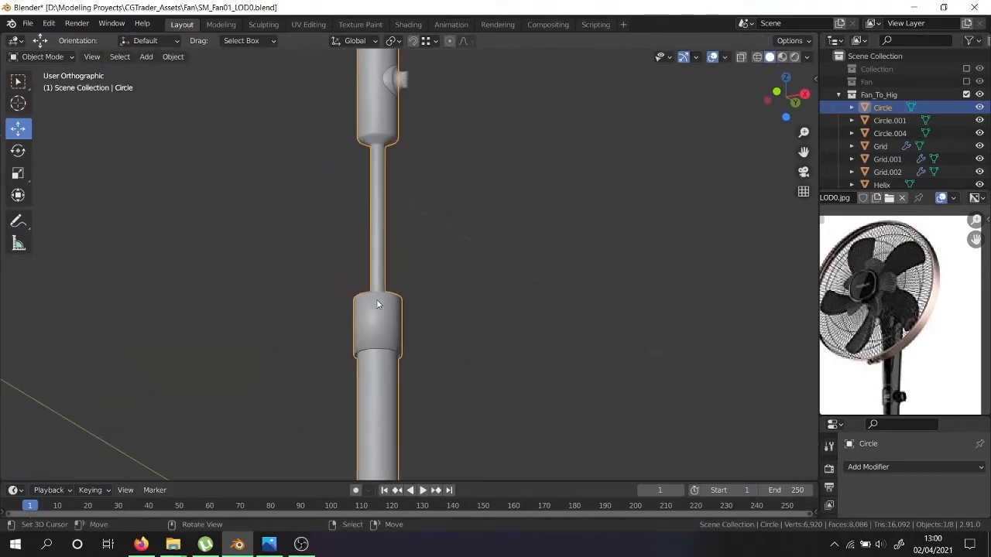
pyautogui.moveTo(388, 362); pyautogui.dragTo(404, 252, button='middle')
pyautogui.scroll(5, 400, 255)
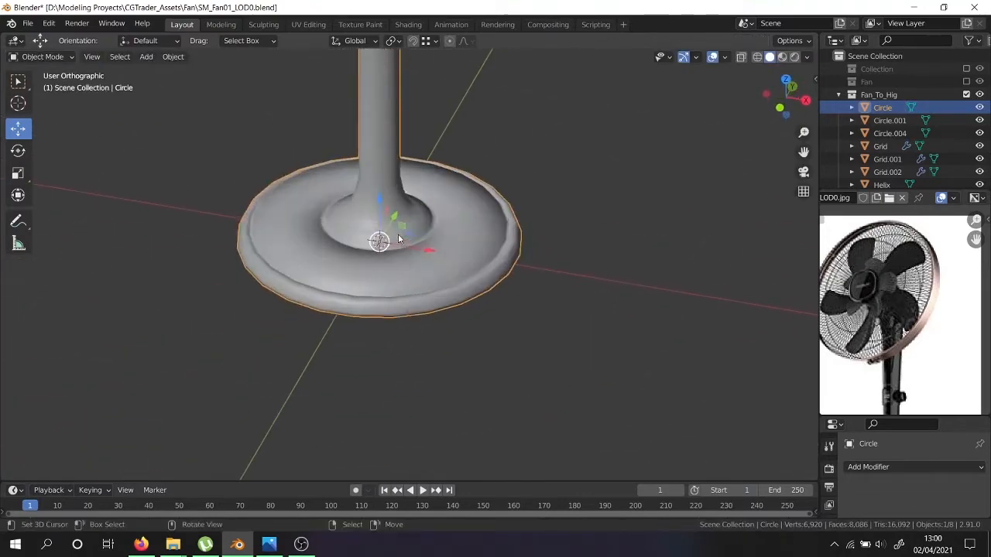
pyautogui.press('Tab')
pyautogui.scroll(-8, 398, 253)
pyautogui.keyDown('shift'); pyautogui.moveTo(383, 52); pyautogui.dragTo(393, 271, button='middle'); pyautogui.keyUp('shift')
pyautogui.scroll(5, 393, 270)
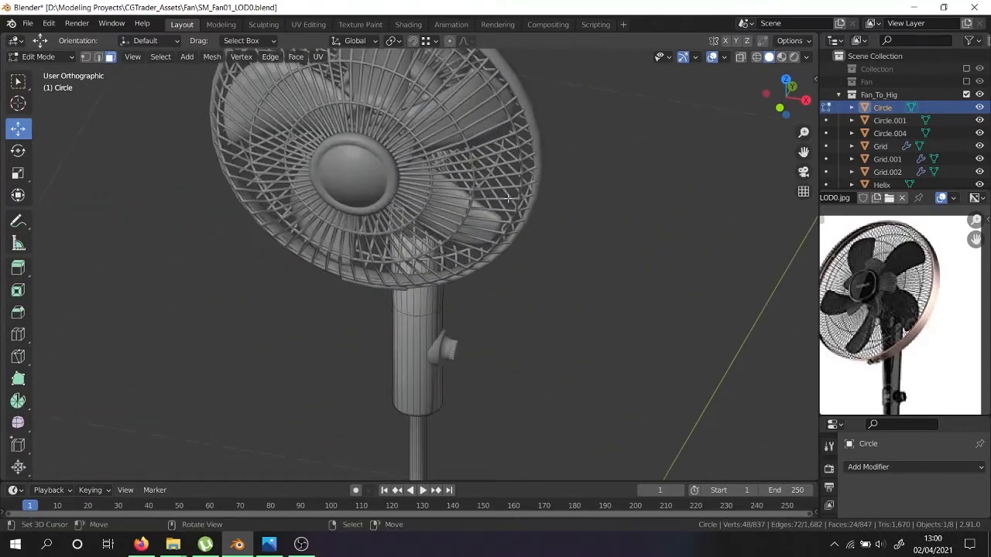
pyautogui.press('Tab')
# Select the head housing Circle.004 and examine its mesh, the fan guard and the whole stand.
pyautogui.moveTo(498, 197); pyautogui.dragTo(385, 189, button='middle')
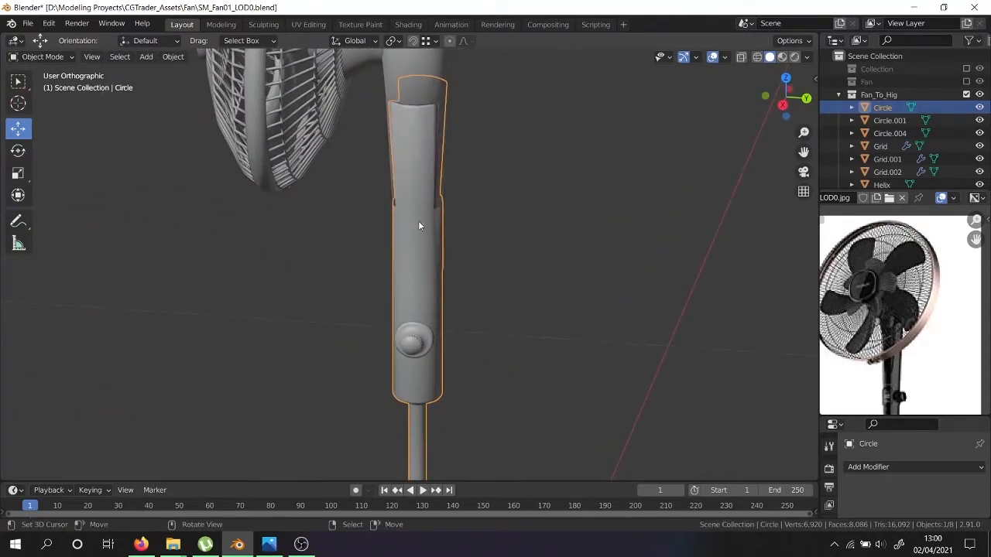
pyautogui.keyDown('shift'); pyautogui.moveTo(423, 103); pyautogui.dragTo(442, 181, button='middle'); pyautogui.keyUp('shift')
pyautogui.click(400, 172)
pyautogui.press('Tab')
pyautogui.press('Tab')
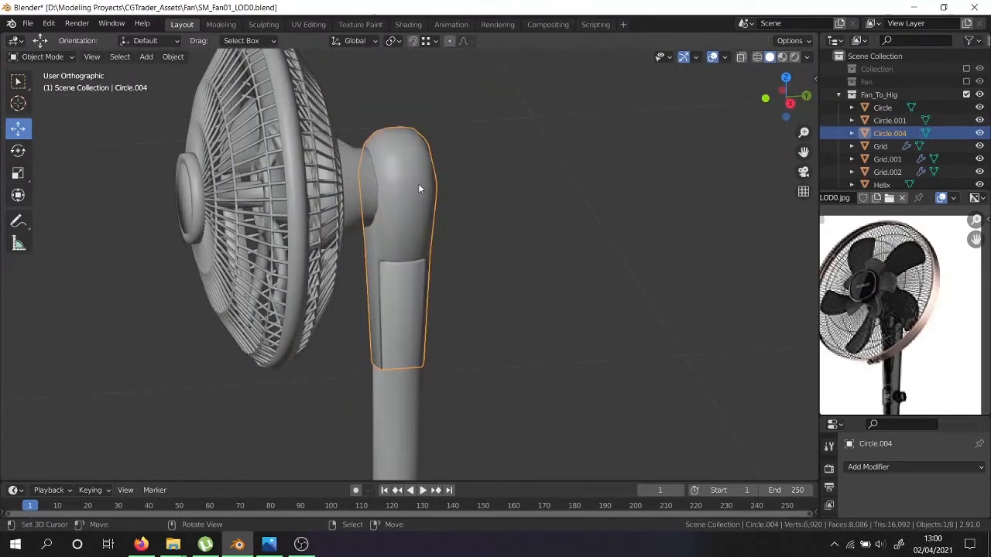
pyautogui.moveTo(209, 205); pyautogui.dragTo(310, 186, button='middle')
pyautogui.scroll(-5, 326, 211)
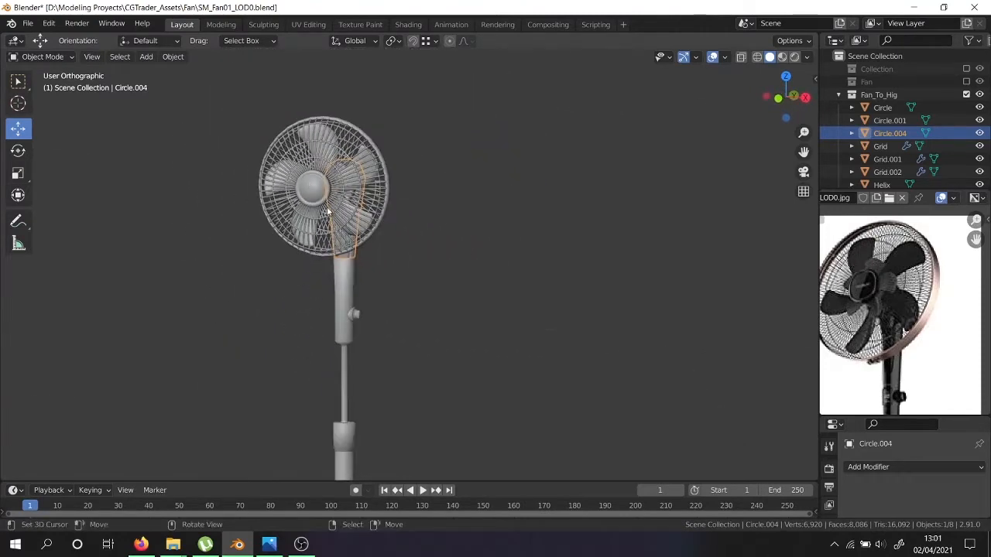
pyautogui.keyDown('shift'); pyautogui.moveTo(383, 330); pyautogui.dragTo(400, 65, button='middle'); pyautogui.keyUp('shift')
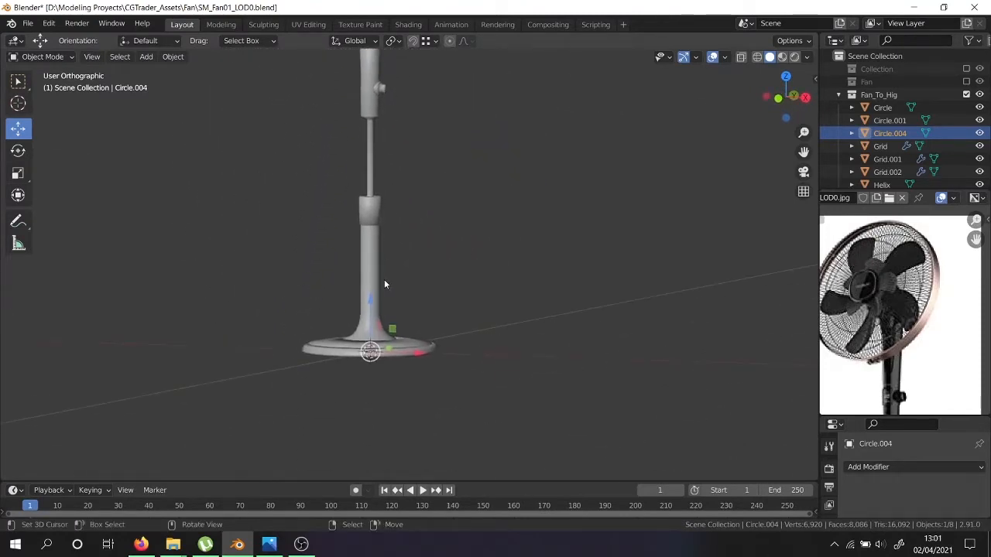
# Add a Subdivision Surface modifier to the stand object Circle and set its viewport level to 2.
pyautogui.scroll(2, 381, 281)
pyautogui.rightClick(373, 280)
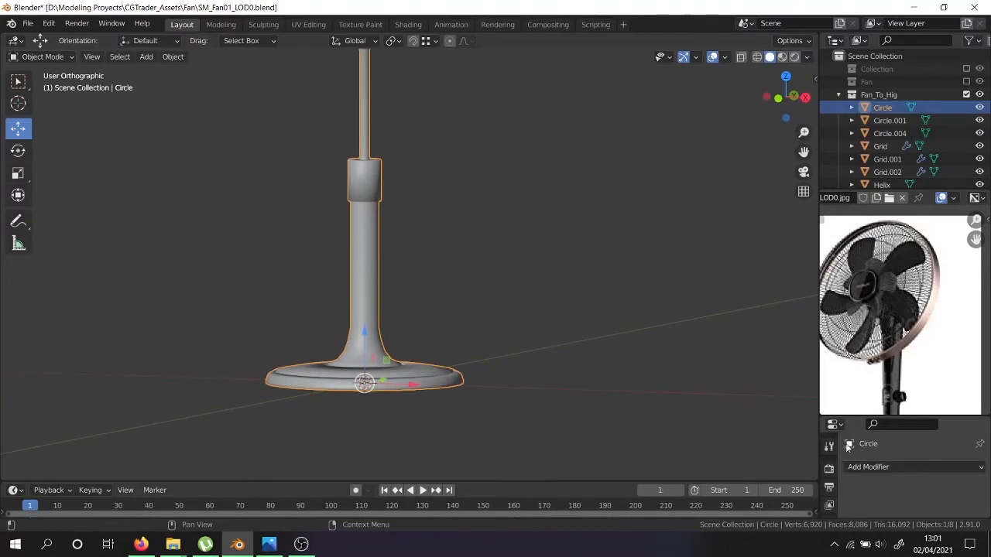
pyautogui.moveTo(856, 417); pyautogui.dragTo(858, 269)
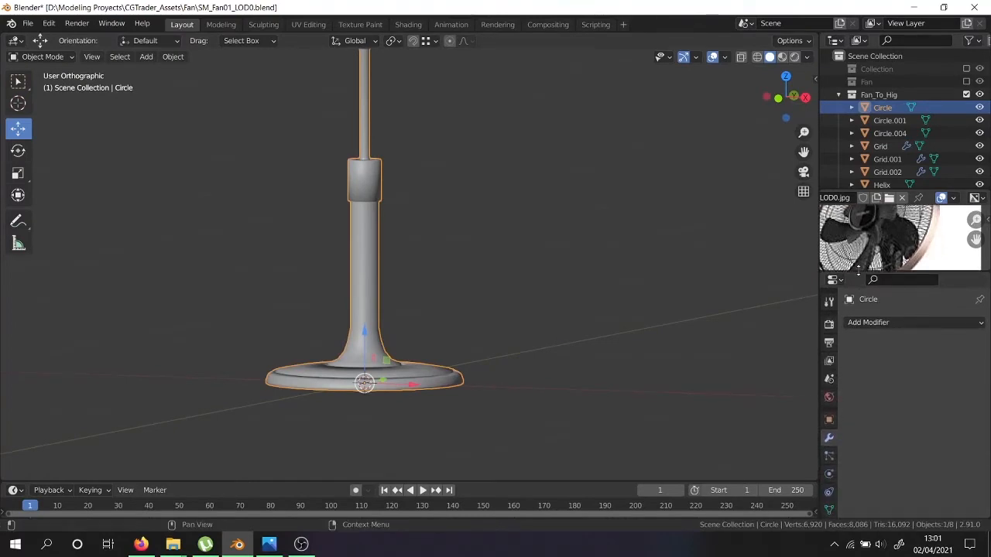
pyautogui.click(873, 324)
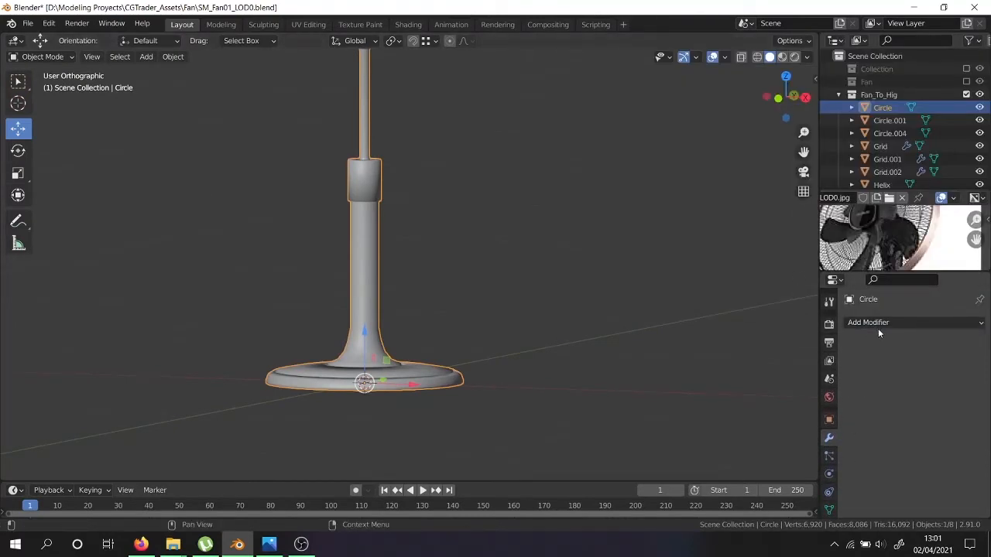
pyautogui.click(878, 326)
pyautogui.click(766, 251)
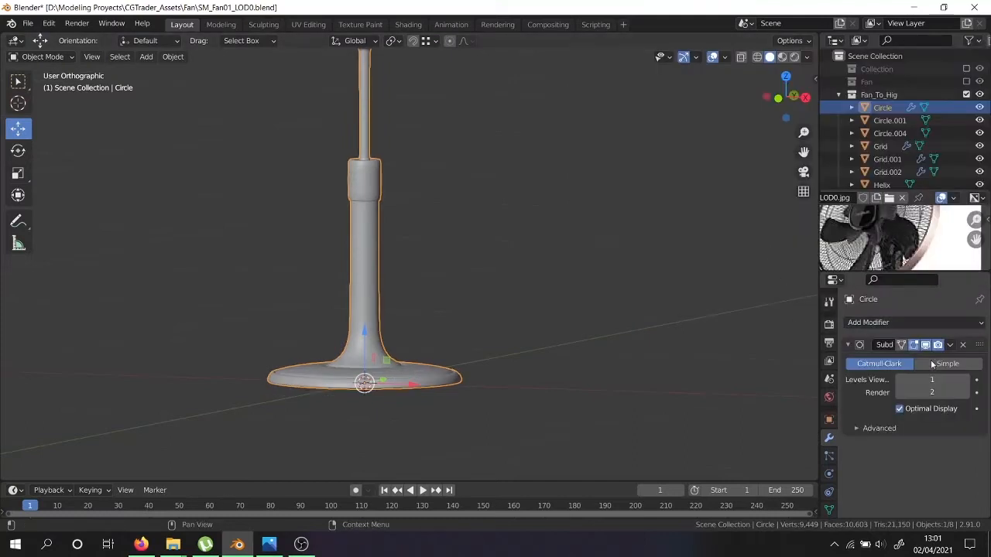
pyautogui.moveTo(616, 341); pyautogui.dragTo(389, 295, button='middle')
pyautogui.scroll(-3, 387, 288)
pyautogui.scroll(3, 388, 288)
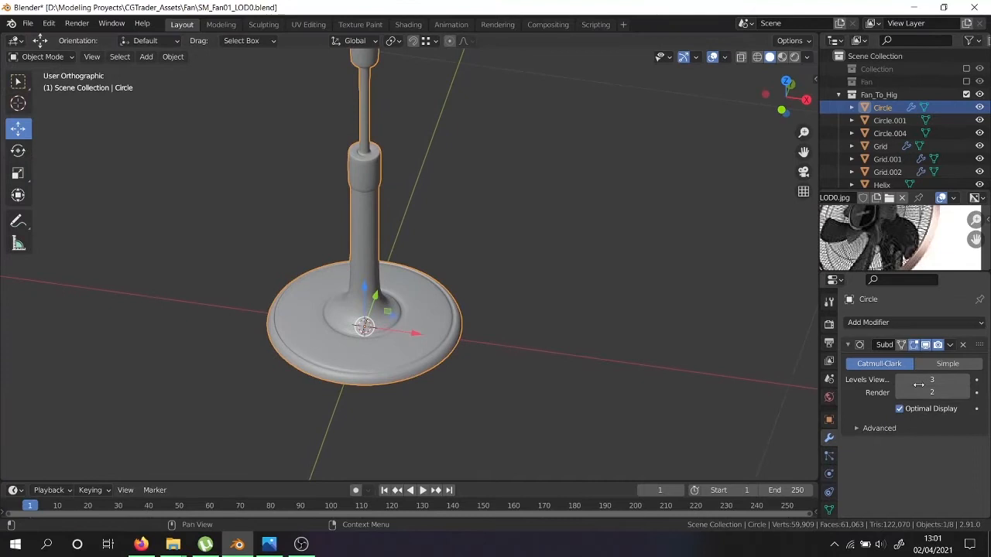
# Edit the stand's mesh from the front and cut a single centred edge loop around the collar's outer wall.
pyautogui.press('KP_1')
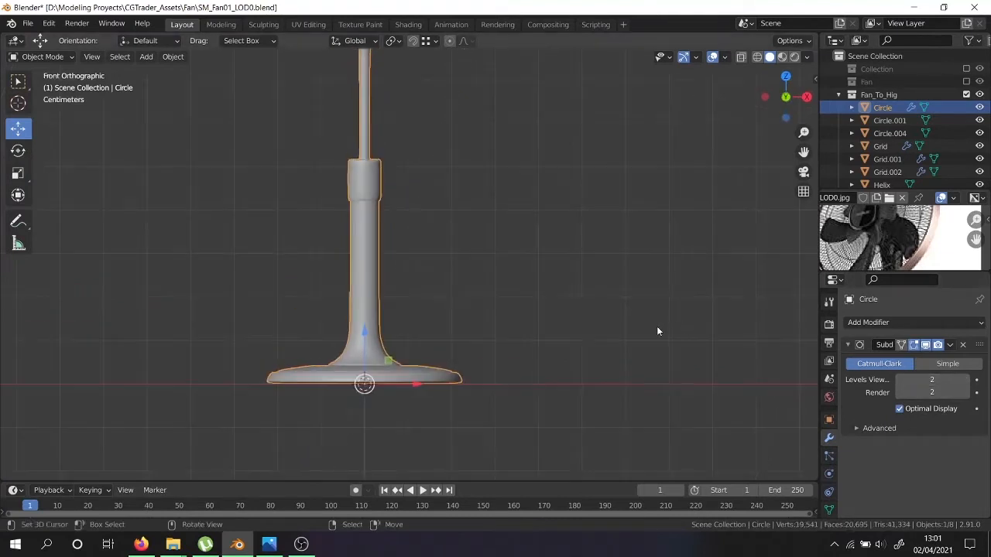
pyautogui.scroll(6, 378, 178)
pyautogui.press('Tab')
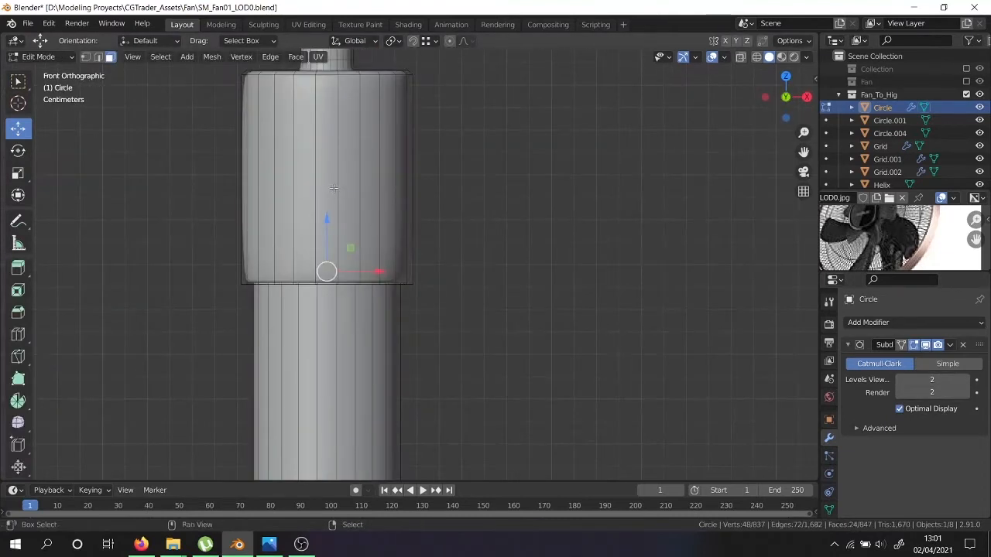
pyautogui.keyDown('shift'); pyautogui.moveTo(333, 188); pyautogui.dragTo(393, 278, button='middle'); pyautogui.keyUp('shift')
pyautogui.click(398, 276)
pyautogui.rightClick(398, 276)
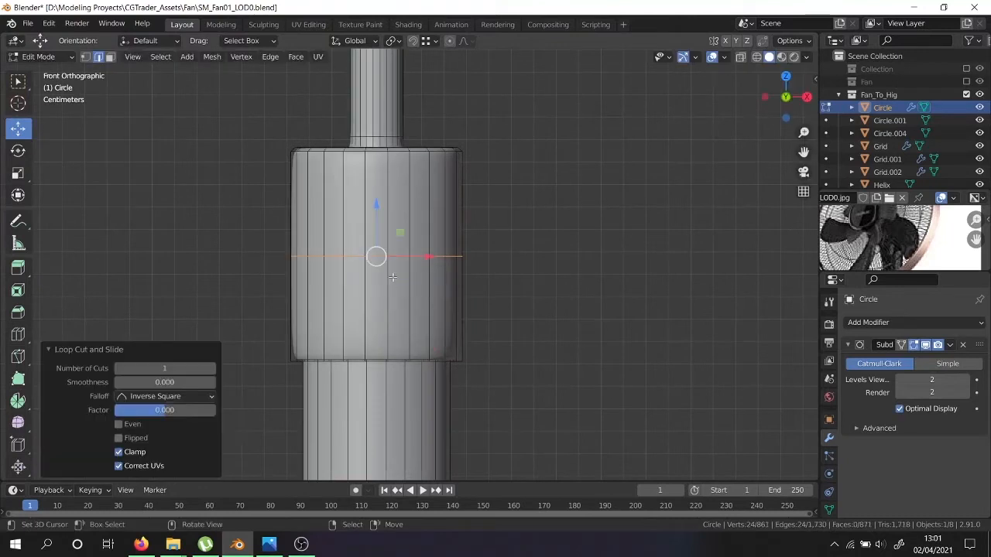
# Bevel the collar's centre loop with one segment and a width of 0.0455 m, splitting it toward the collar's two ends.
pyautogui.scroll(3, 495, 283)
pyautogui.hotkey('ctrl', 'b')
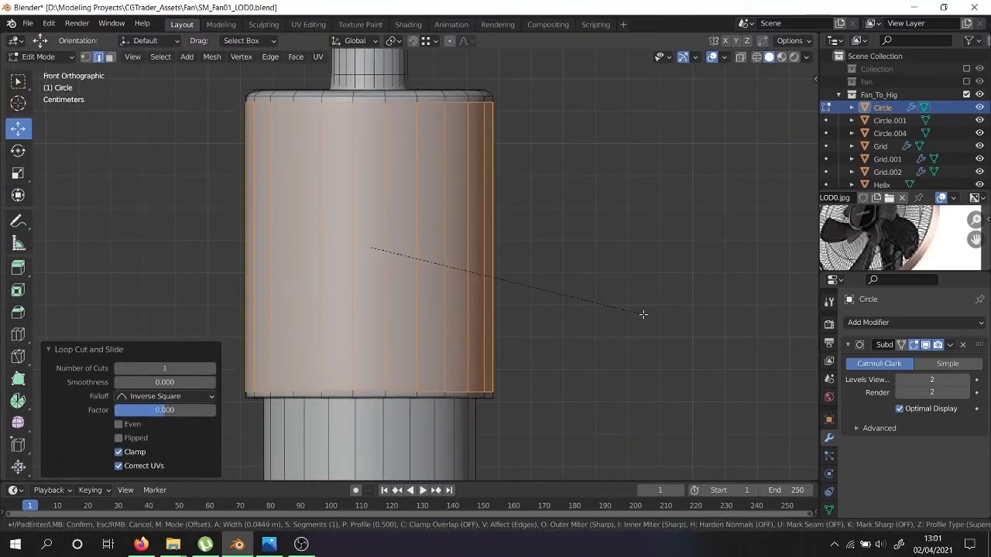
pyautogui.click(645, 314)
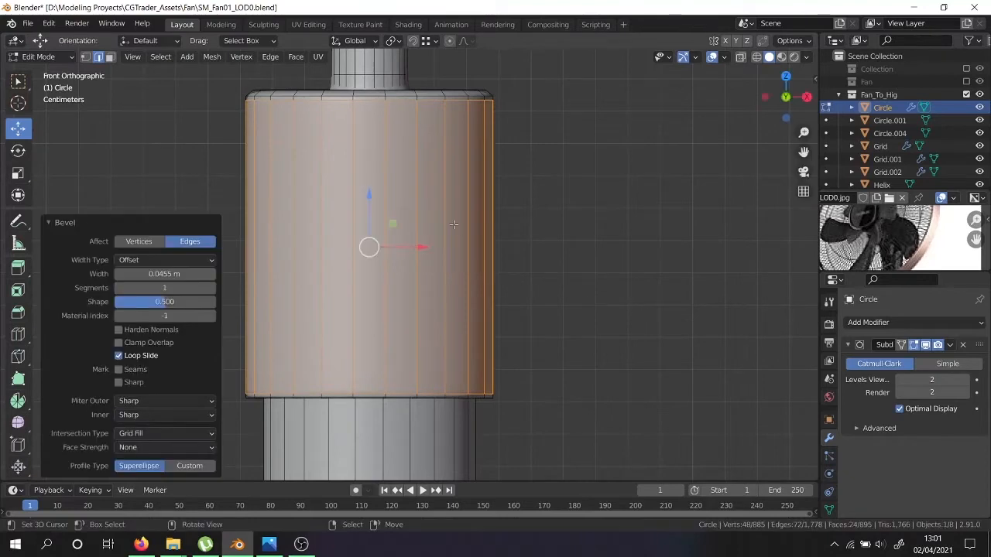
pyautogui.moveTo(453, 224); pyautogui.dragTo(434, 254, button='middle')
pyautogui.press('Tab')
pyautogui.press('Tab')
# Cut one edge loop around the wall of the recess in the collar's top, with a factor of 0.015.
pyautogui.scroll(8, 382, 174)
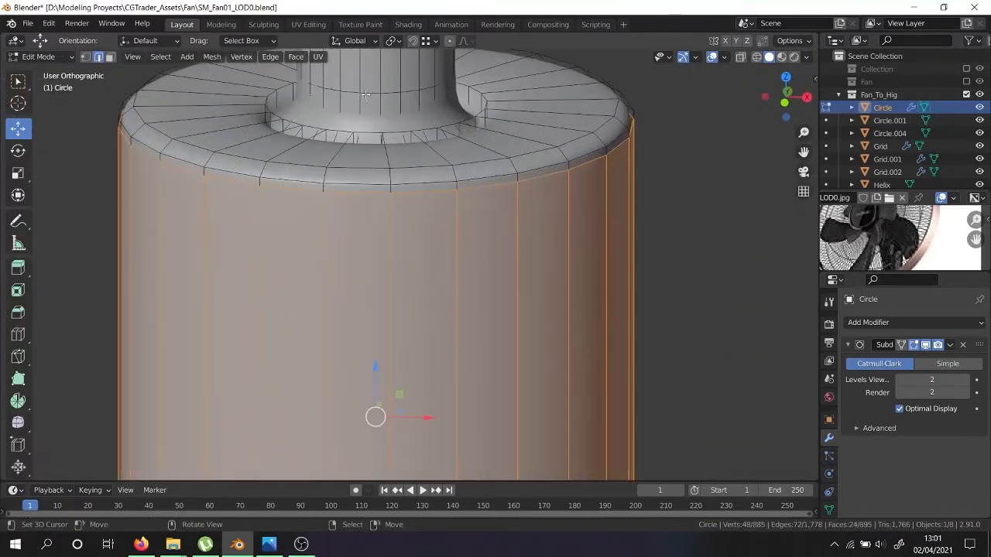
pyautogui.hotkey('ctrl', 'r')
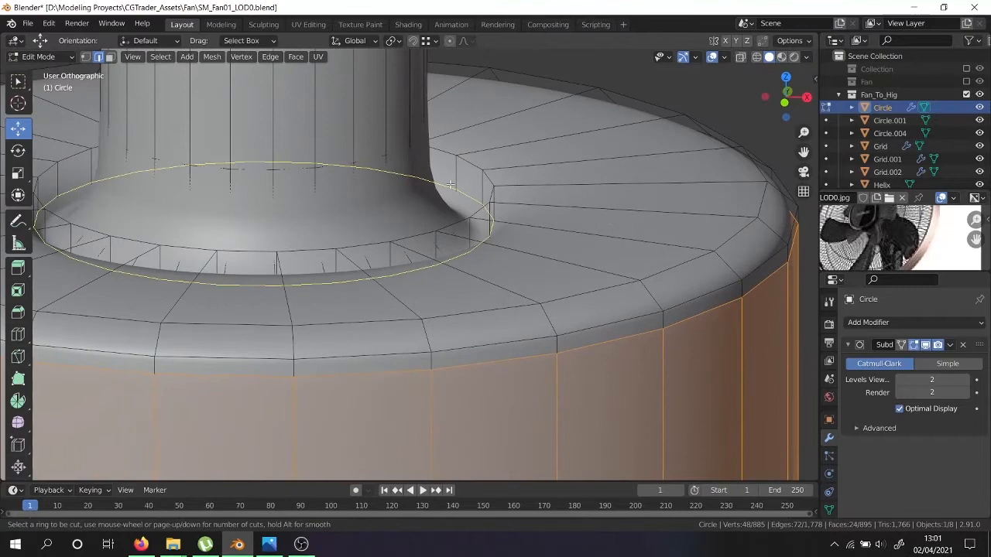
pyautogui.click(453, 186)
pyautogui.click(452, 186)
# Slide the recess wall's new edge loop fully down the wall with an edge slide factor of -1.000.
pyautogui.scroll(5, 477, 196)
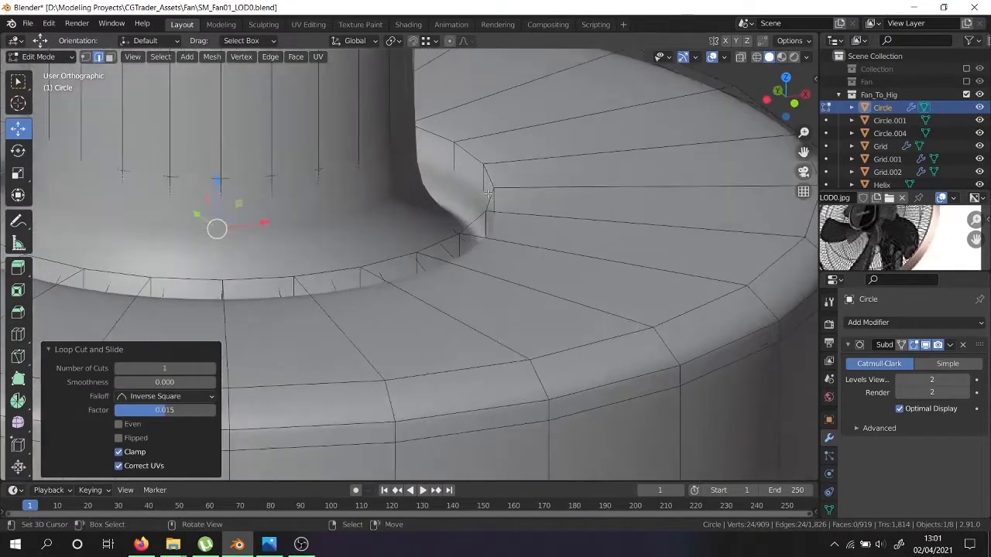
pyautogui.press('g')
pyautogui.press('g')
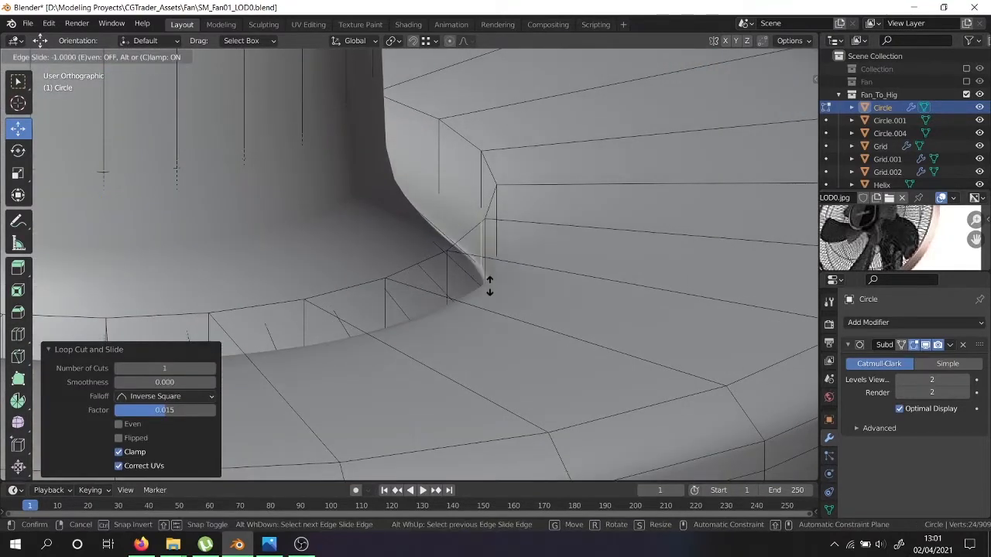
pyautogui.click(490, 284)
pyautogui.scroll(-6, 387, 255)
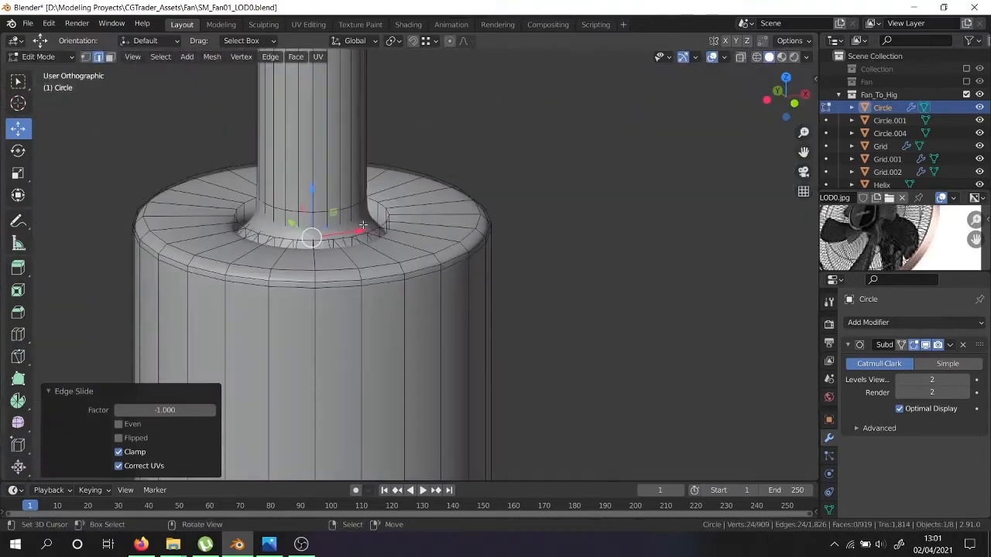
pyautogui.scroll(3, 291, 222)
pyautogui.scroll(-6, 327, 240)
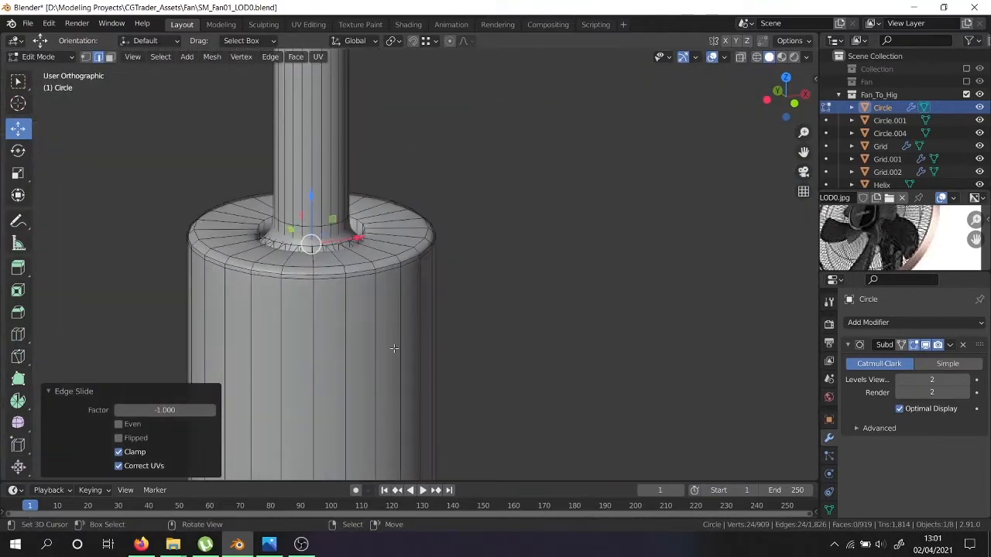
# Insert a centred loop cut around the underside rim of the column's collar and bevel it about 0.0014 m wide.
pyautogui.moveTo(397, 345); pyautogui.dragTo(380, 202, button='middle')
pyautogui.scroll(8, 350, 292)
pyautogui.hotkey('ctrl', 'r')
pyautogui.click(278, 267)
pyautogui.rightClick(277, 266)
pyautogui.scroll(3, 278, 265)
pyautogui.hotkey('ctrl', 'b')
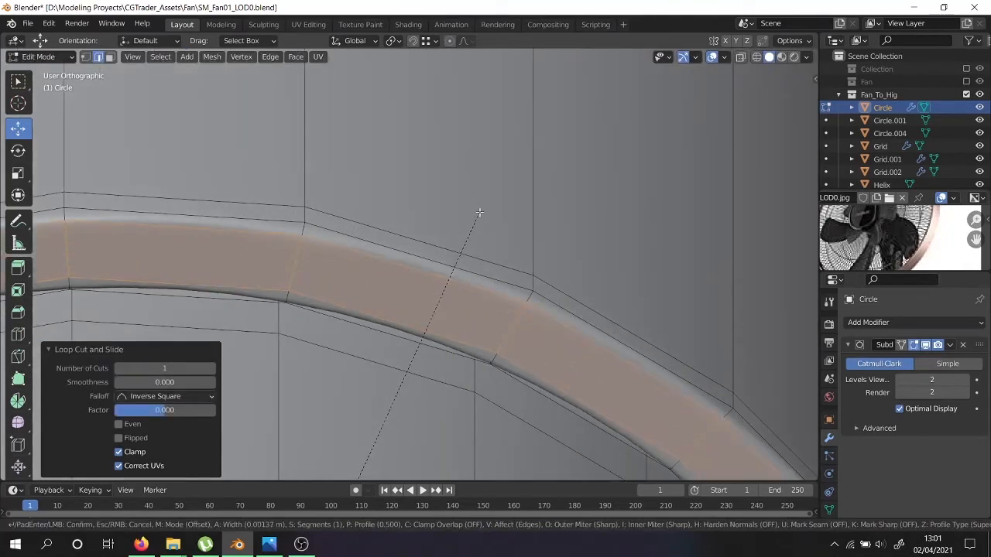
pyautogui.click(480, 212)
pyautogui.scroll(-7, 480, 213)
pyautogui.press('Tab')
# Insert centred loop cuts in the base's narrow outer groove band and in the ring around the column's foot.
pyautogui.keyDown('shift'); pyautogui.moveTo(475, 226); pyautogui.dragTo(476, 453, button='middle'); pyautogui.keyUp('shift')
pyautogui.scroll(-7, 462, 252)
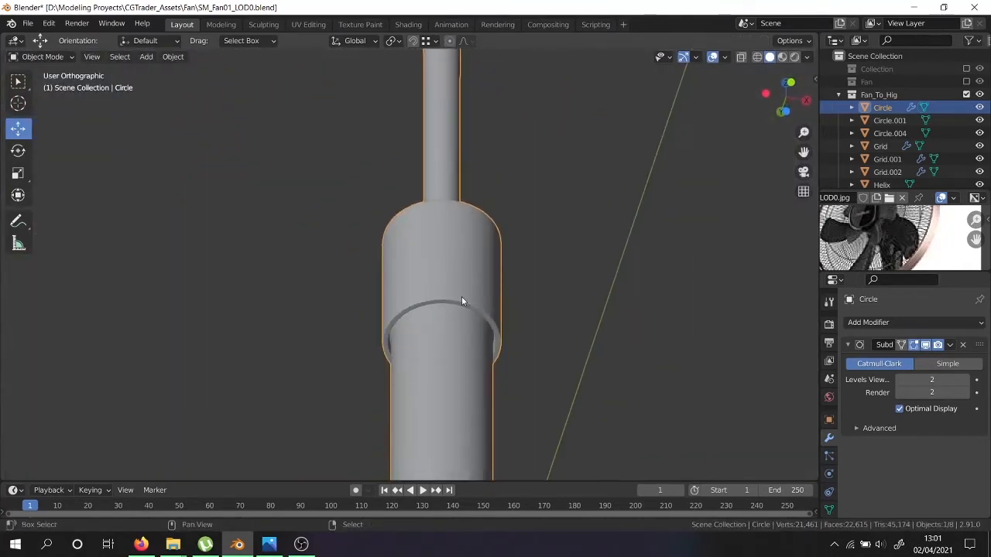
pyautogui.keyDown('shift'); pyautogui.moveTo(461, 297); pyautogui.dragTo(455, 121, button='middle'); pyautogui.keyUp('shift')
pyautogui.scroll(-4, 455, 125)
pyautogui.moveTo(458, 240); pyautogui.dragTo(445, 447, button='middle')
pyautogui.scroll(1, 446, 447)
pyautogui.press('Tab')
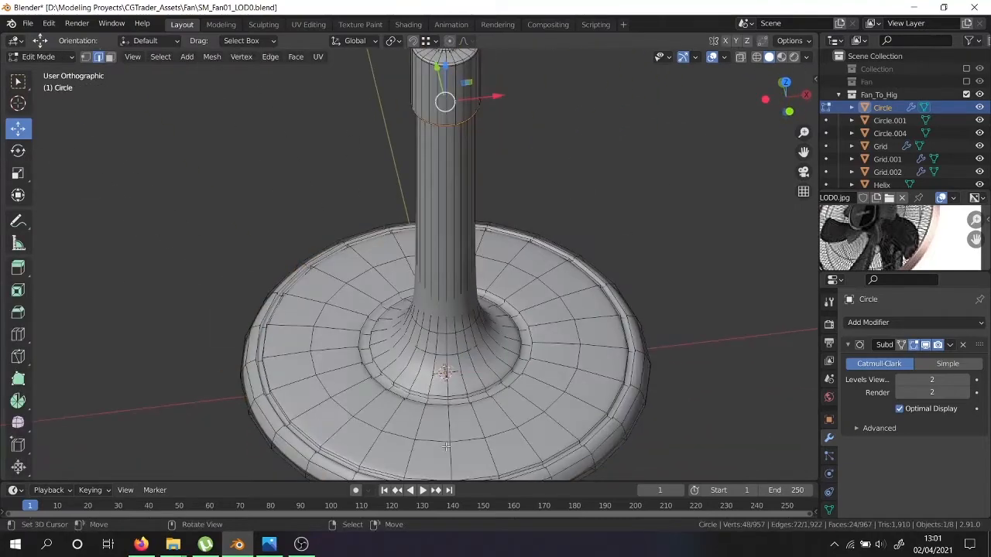
pyautogui.scroll(7, 445, 447)
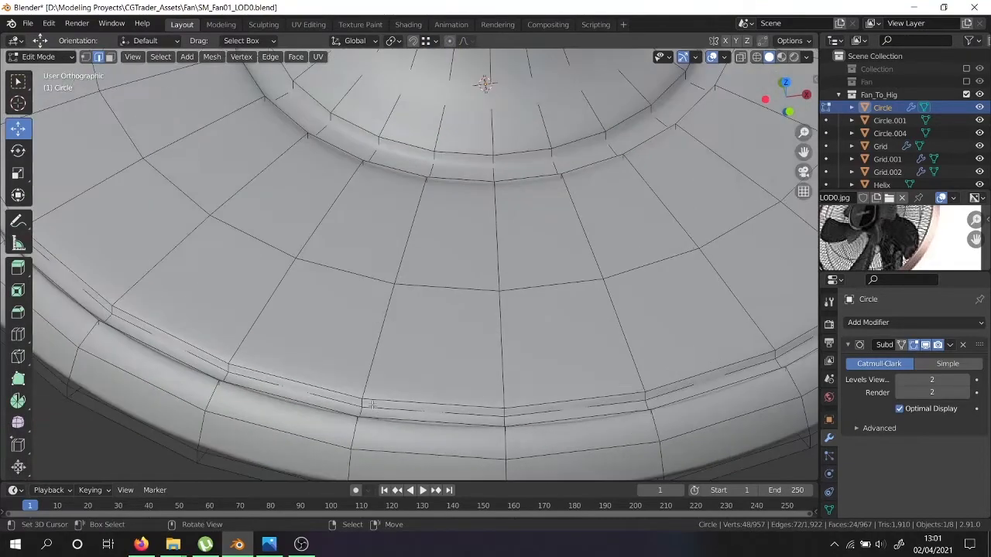
pyautogui.scroll(-7, 373, 405)
pyautogui.moveTo(372, 366); pyautogui.dragTo(369, 411, button='middle')
pyautogui.scroll(9, 365, 352)
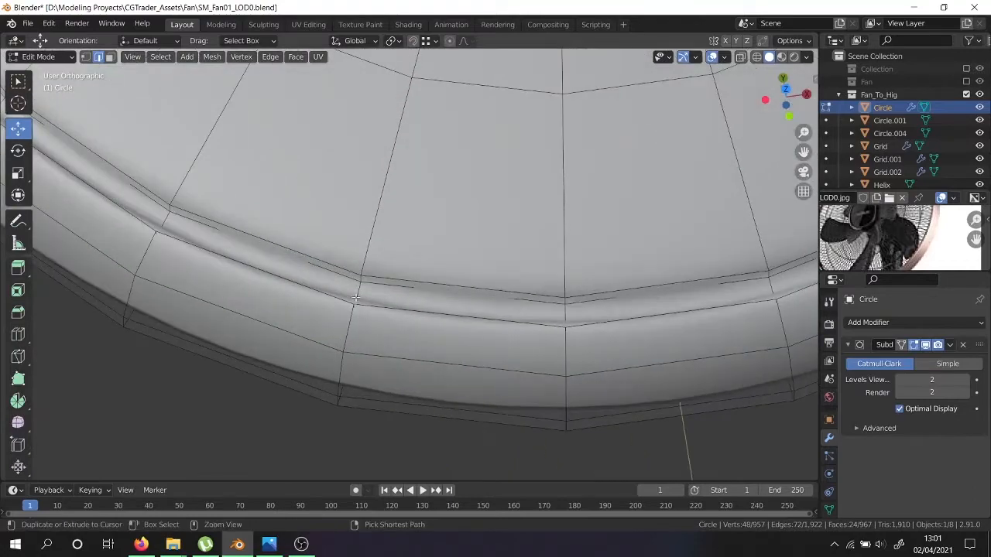
pyautogui.click(355, 296)
pyautogui.rightClick(355, 297)
pyautogui.scroll(-5, 355, 297)
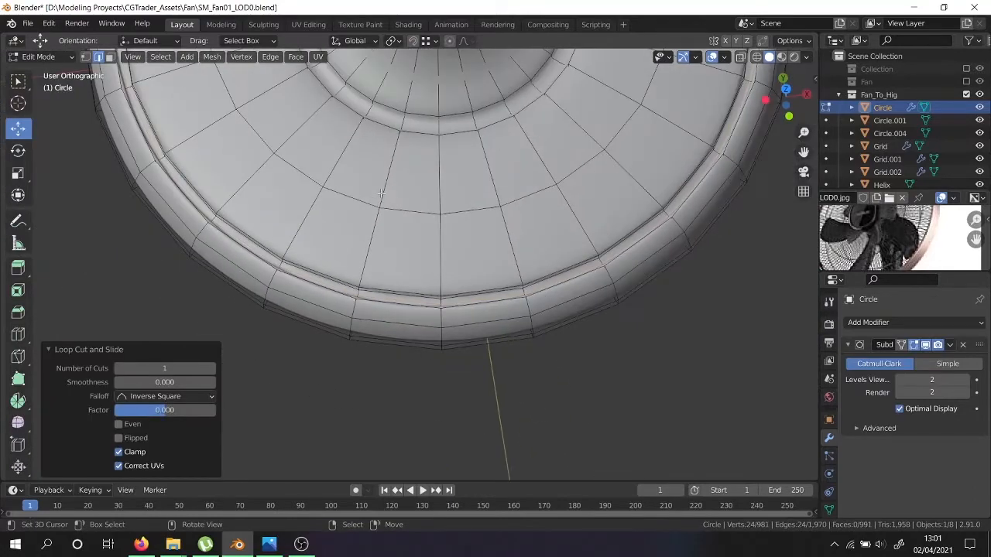
pyautogui.scroll(4, 393, 103)
pyautogui.hotkey('ctrl', 'r')
pyautogui.scroll(-5, 366, 267)
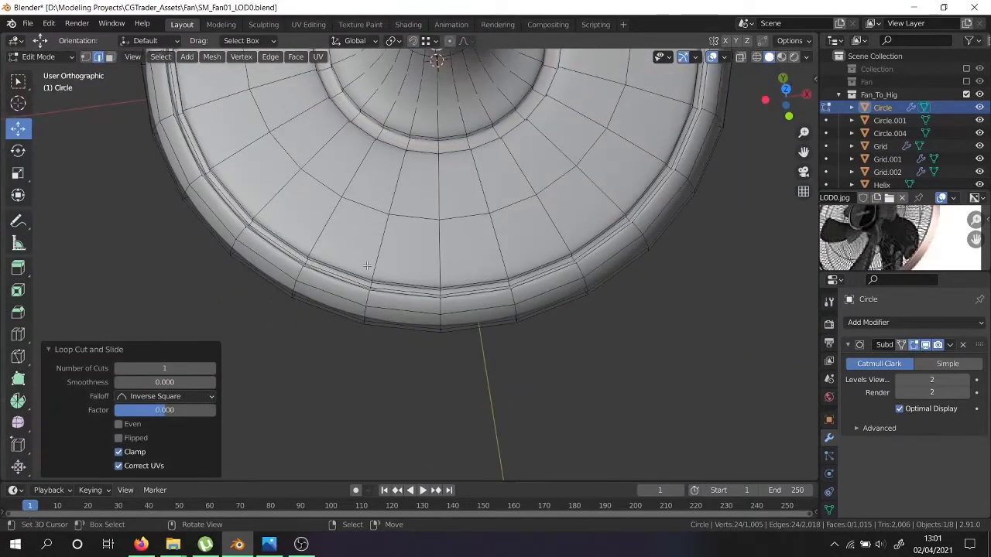
# Add the outer groove loop to the selected inner ring loop and bevel both about 0.0037 m wide.
pyautogui.scroll(6, 362, 321)
pyautogui.moveTo(405, 327); pyautogui.dragTo(404, 335, button='middle')
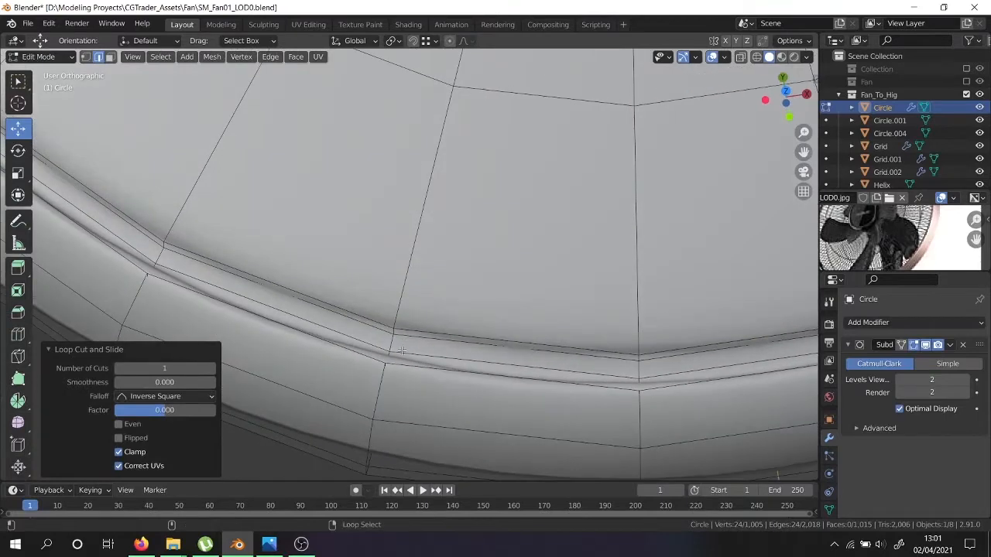
pyautogui.keyDown('alt'); pyautogui.keyDown('shift'); pyautogui.rightClick(402, 352); pyautogui.keyUp('shift'); pyautogui.keyUp('alt')
pyautogui.scroll(-7, 400, 356)
pyautogui.scroll(3, 424, 321)
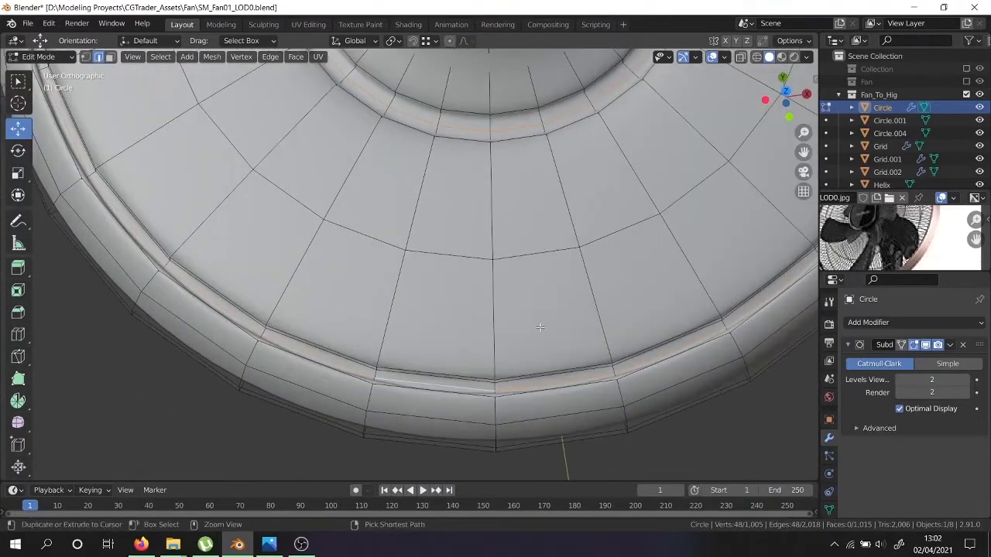
pyautogui.hotkey('ctrl', 'b')
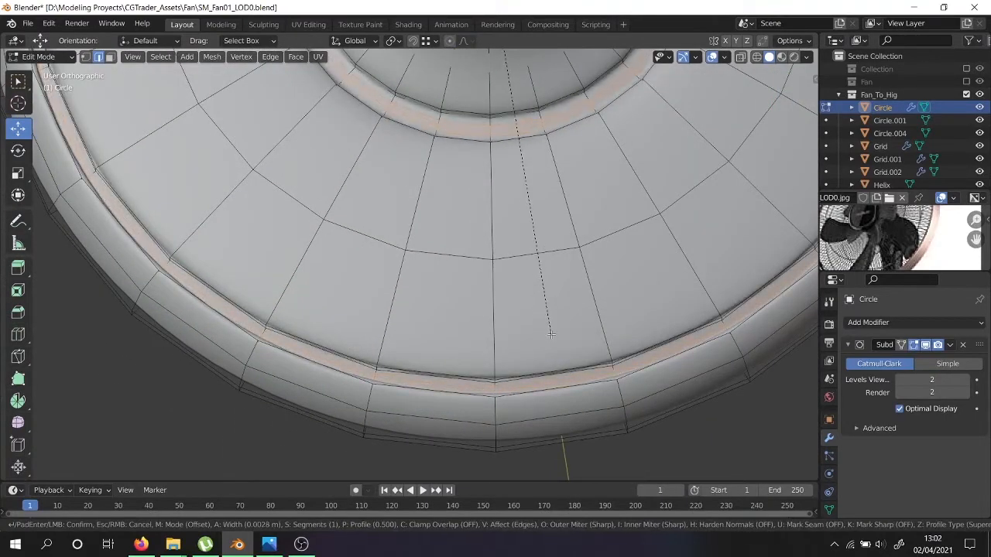
pyautogui.click(551, 333)
pyautogui.hotkey('ctrl', 'b')
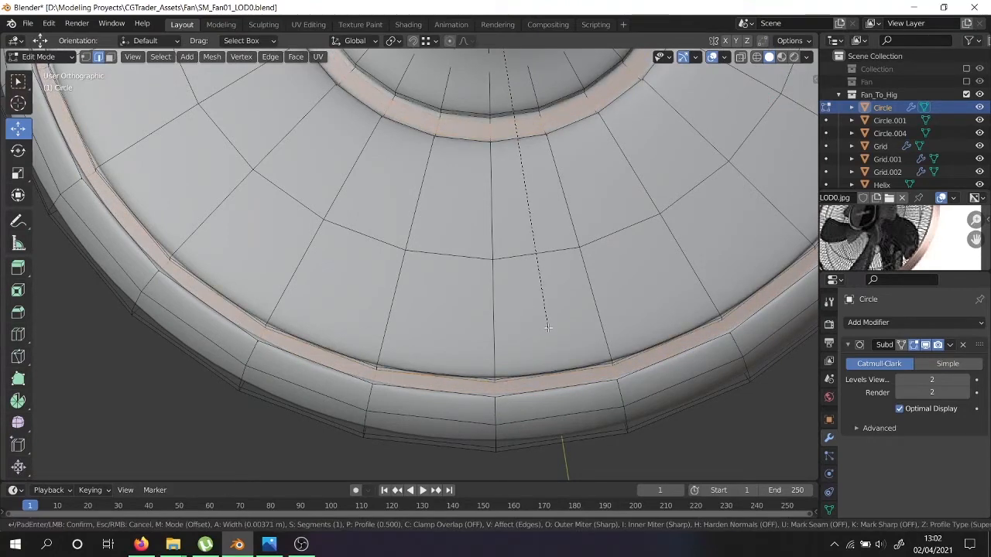
pyautogui.click(547, 326)
pyautogui.press('Tab')
# Bevel the middle edge loop of the base's flat top with two segments, spreading it across most of the surface.
pyautogui.scroll(-5, 541, 321)
pyautogui.moveTo(536, 317); pyautogui.dragTo(529, 240, button='middle')
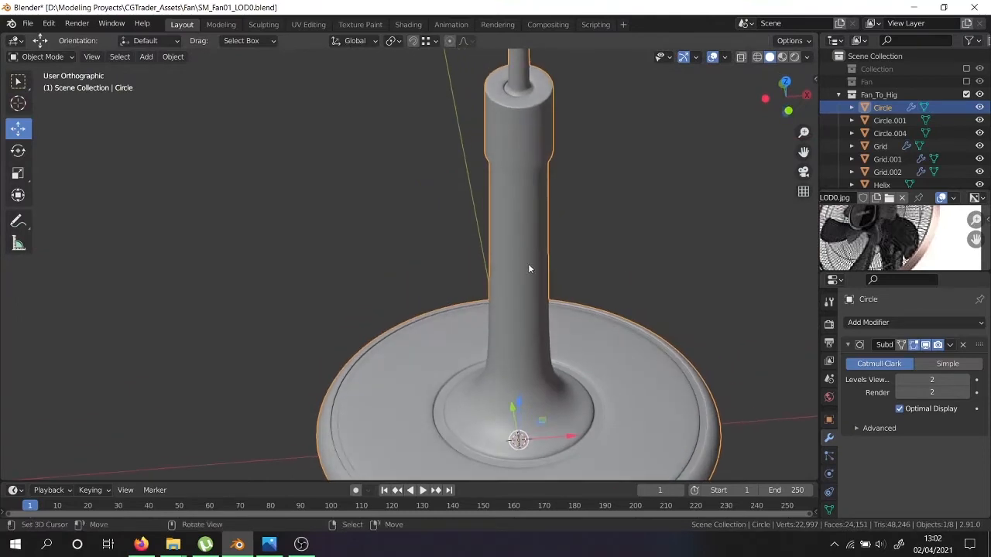
pyautogui.press('Tab')
pyautogui.scroll(4, 530, 248)
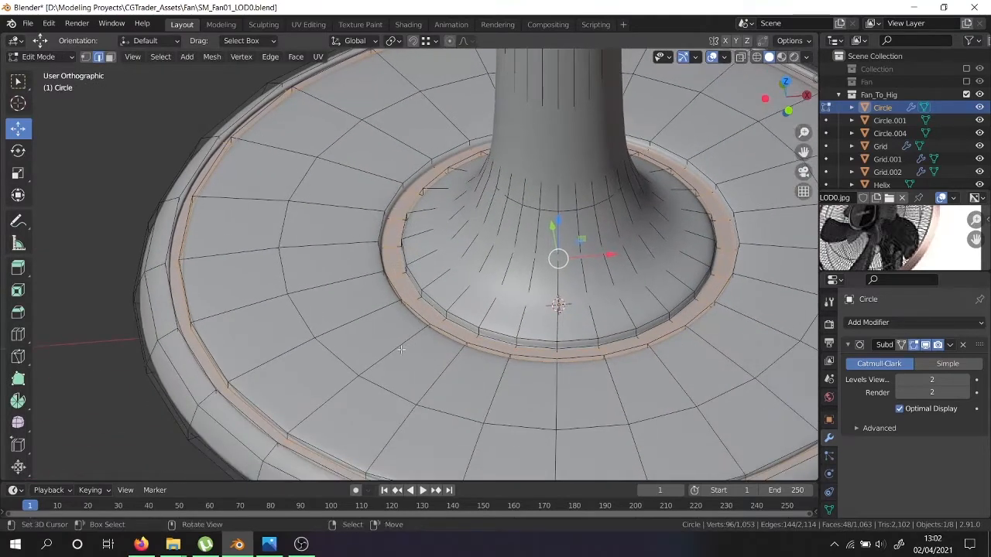
pyautogui.keyDown('alt'); pyautogui.click(373, 391); pyautogui.keyUp('alt')
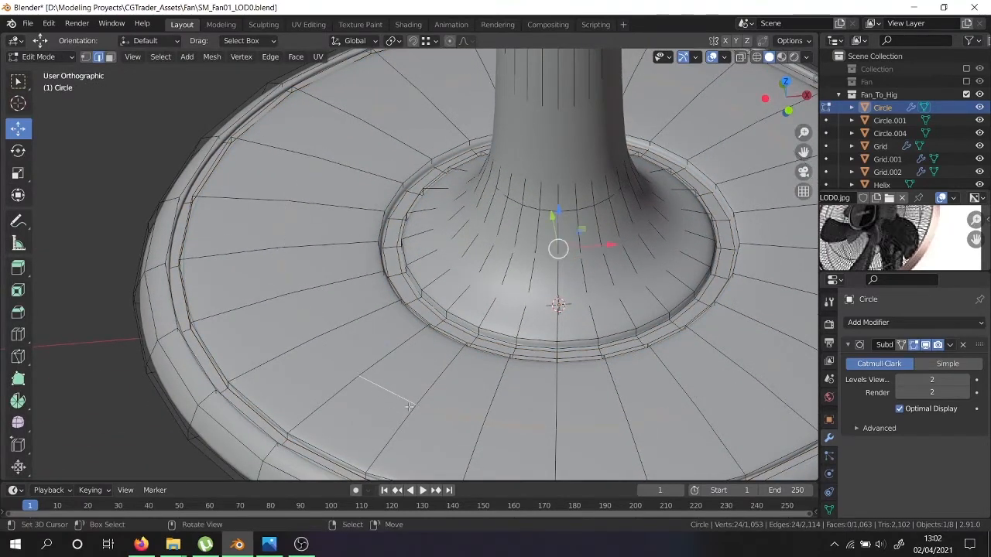
pyautogui.keyDown('shift'); pyautogui.moveTo(557, 248); pyautogui.dragTo(498, 199, button='middle'); pyautogui.keyUp('shift')
pyautogui.hotkey('ctrl', 'b')
pyautogui.scroll(2, 519, 430)
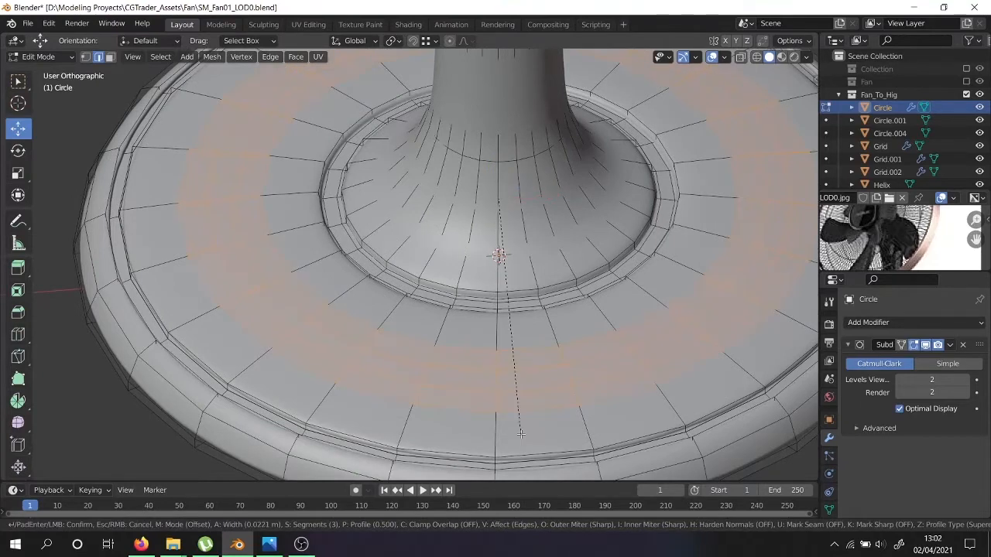
pyautogui.click(574, 470)
pyautogui.press('Tab')
pyautogui.scroll(-3, 502, 313)
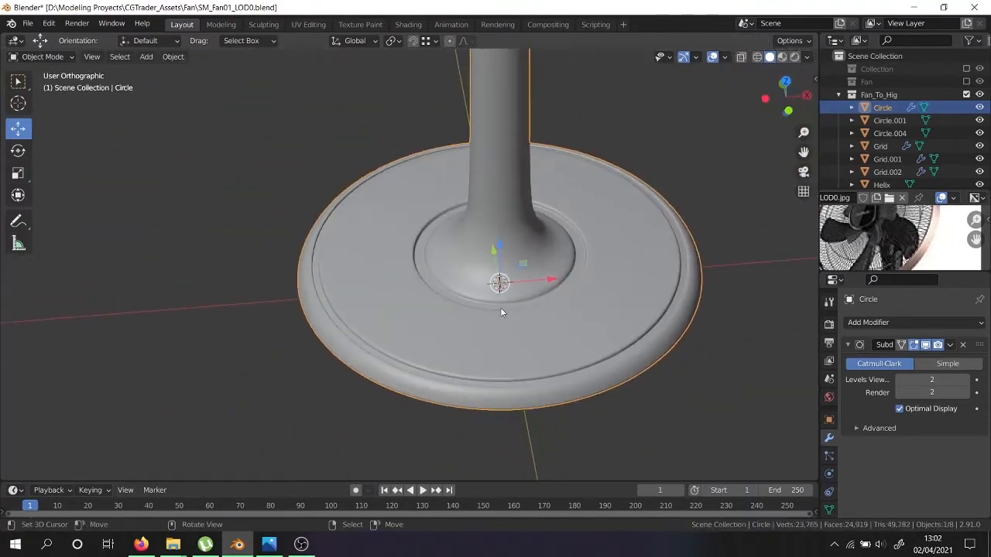
# Insert a loop cut on the base rim just outside the groove, with a slide factor of about -0.7.
pyautogui.scroll(4, 500, 307)
pyautogui.scroll(-4, 492, 314)
pyautogui.press('Tab')
pyautogui.scroll(5, 479, 344)
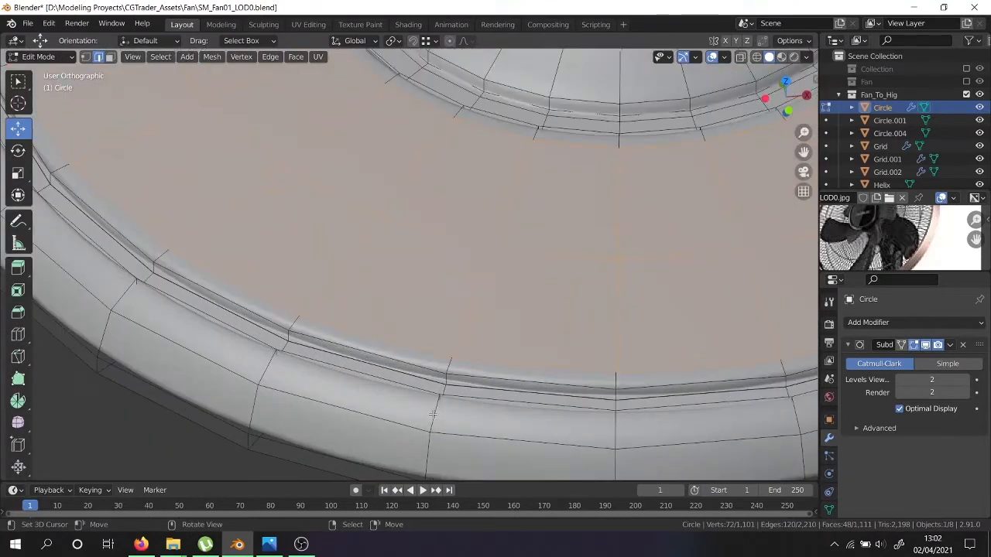
pyautogui.keyDown('alt'); pyautogui.click(432, 414); pyautogui.keyUp('alt')
pyautogui.press('g')
pyautogui.press('g')
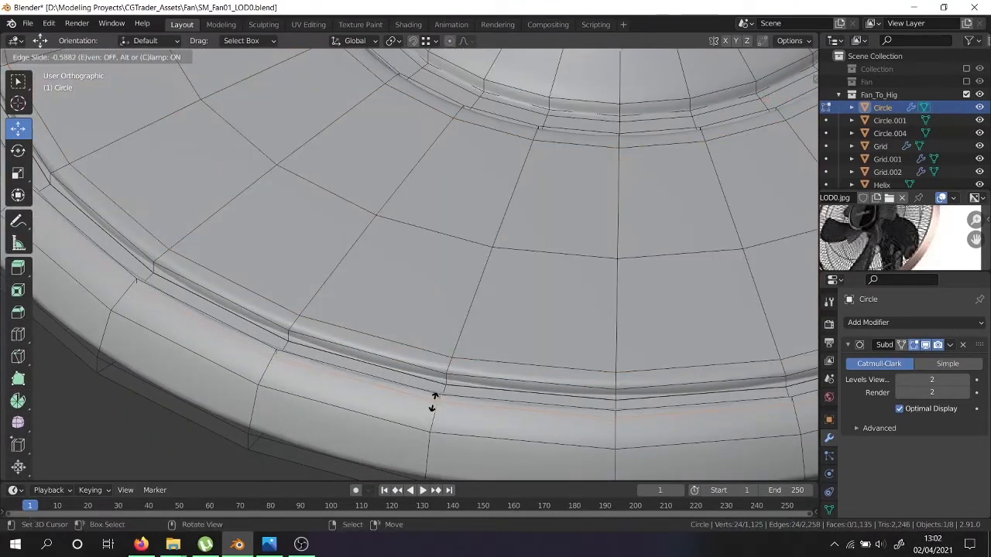
pyautogui.click(435, 401)
pyautogui.scroll(-2, 434, 399)
# Insert a loop cut around the side of the base's outer rim, between its upper bend and lower edge.
pyautogui.moveTo(435, 391); pyautogui.dragTo(393, 242, button='middle')
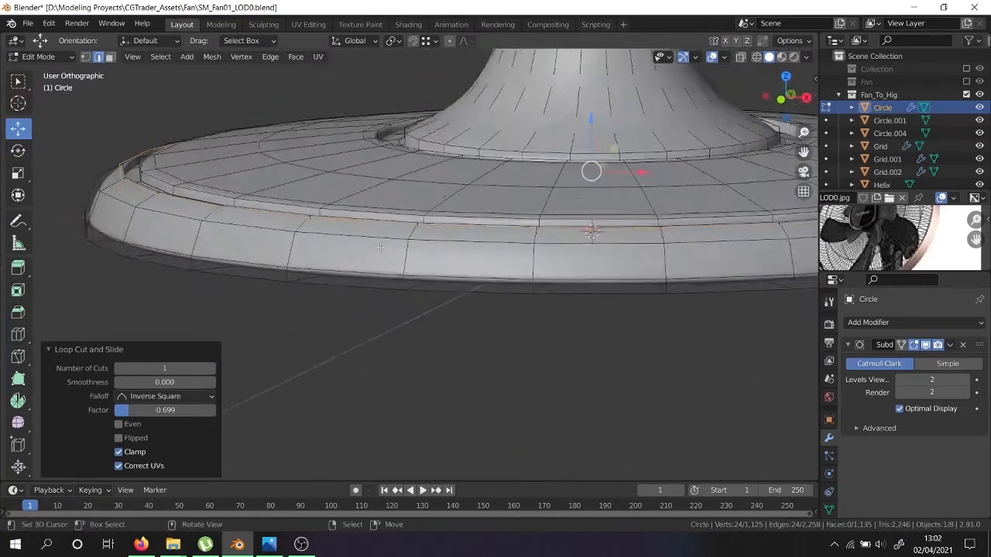
pyautogui.scroll(2, 394, 240)
pyautogui.hotkey('ctrl', 'r')
pyautogui.click(416, 256)
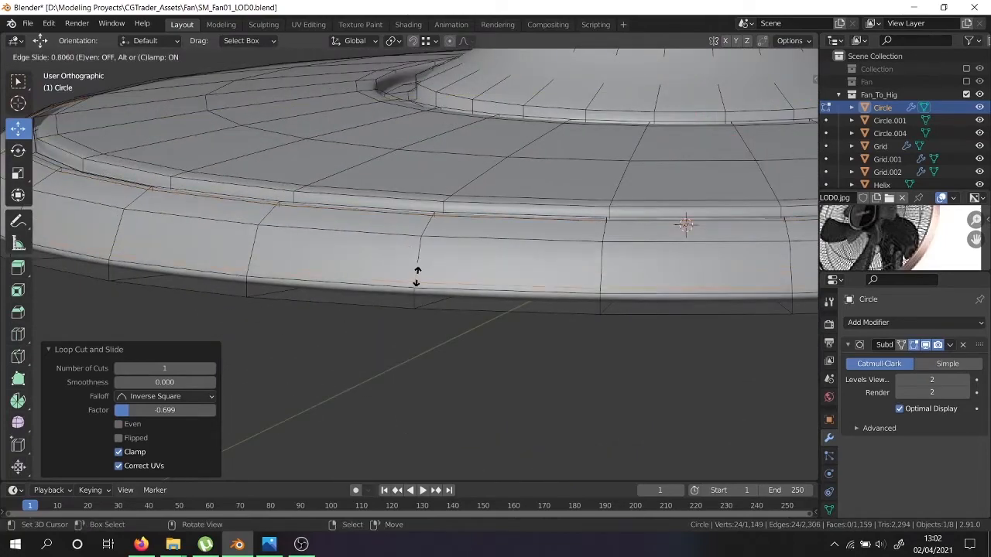
pyautogui.rightClick(406, 302)
# Insert a centred loop cut in the lowest band of the base rim and move it slightly downward.
pyautogui.hotkey('ctrl', 'r')
pyautogui.click(409, 301)
pyautogui.rightClick(410, 301)
pyautogui.moveTo(409, 302); pyautogui.dragTo(348, 271, button='middle')
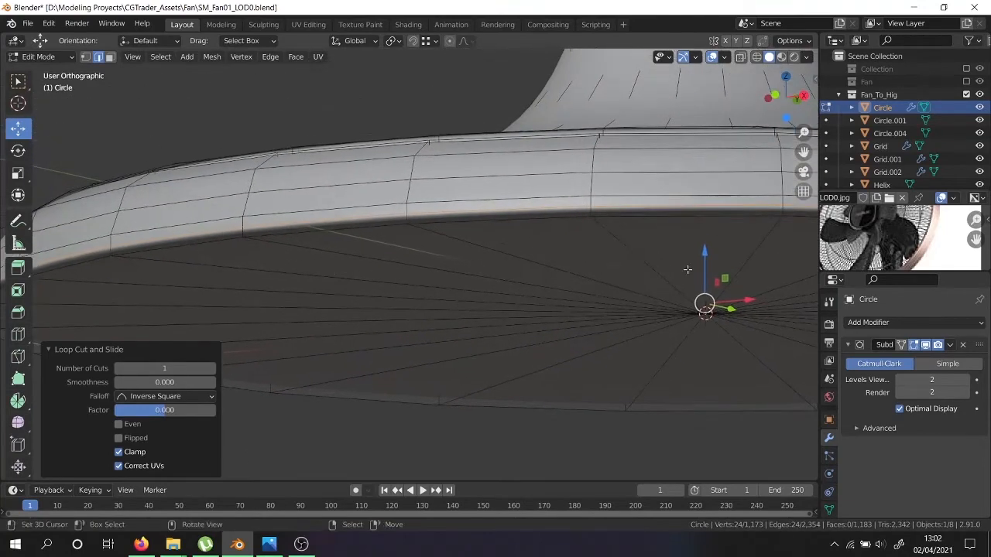
pyautogui.moveTo(708, 258); pyautogui.dragTo(708, 264)
pyautogui.scroll(-5, 706, 262)
pyautogui.press('Tab')
# Insert a loop cut at the bottom of the column's flared foot, with a slide factor of about 0.73.
pyautogui.moveTo(655, 179); pyautogui.dragTo(633, 272, button='middle')
pyautogui.scroll(-5, 634, 270)
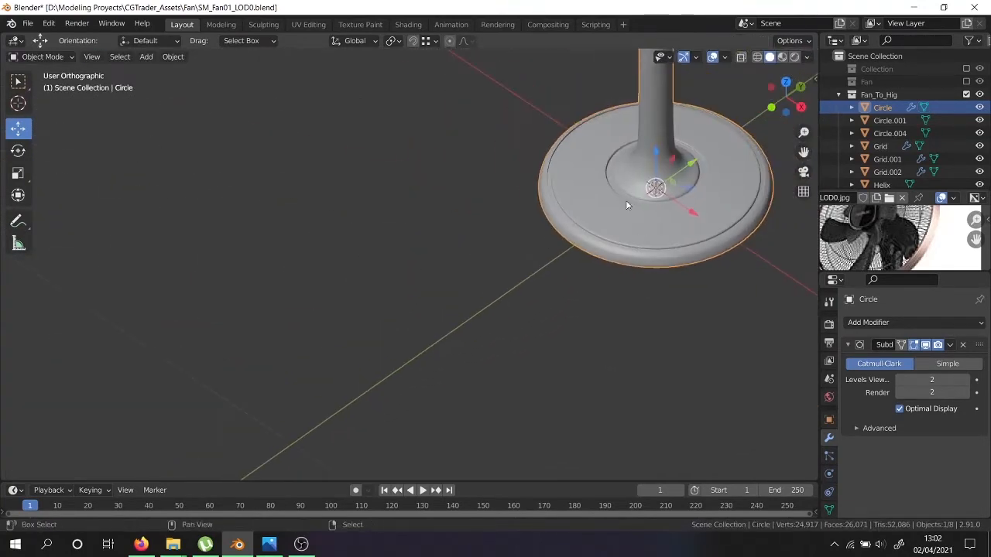
pyautogui.moveTo(638, 198); pyautogui.dragTo(568, 246, button='middle')
pyautogui.press('Tab')
pyautogui.scroll(8, 461, 376)
pyautogui.hotkey('ctrl', 'r')
pyautogui.click(459, 381)
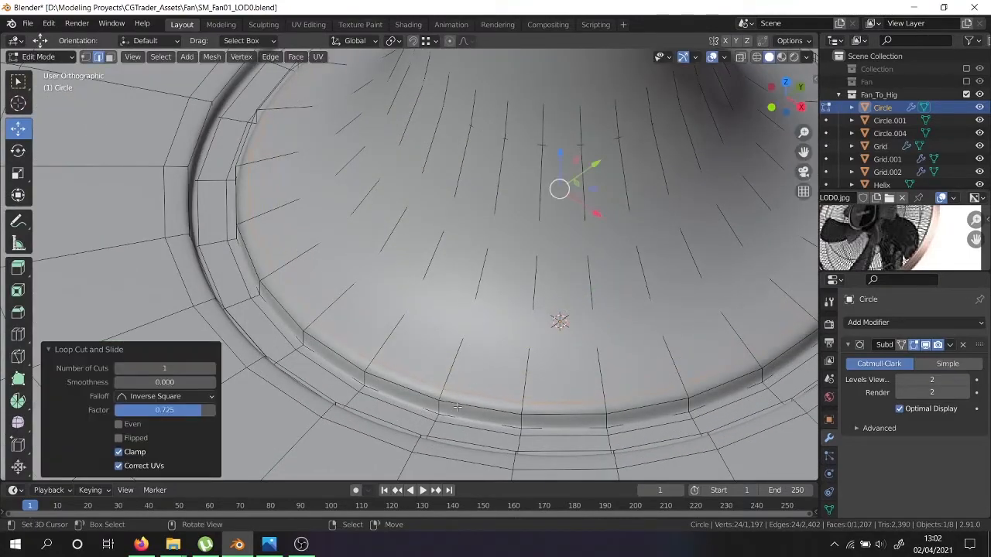
pyautogui.click(457, 406)
pyautogui.scroll(-5, 456, 395)
pyautogui.press('Tab')
# Insert a loop cut on the thin pole and slide it up to just below the upper housing, factor about -0.96.
pyautogui.scroll(-4, 457, 383)
pyautogui.moveTo(468, 316); pyautogui.dragTo(474, 213, button='middle')
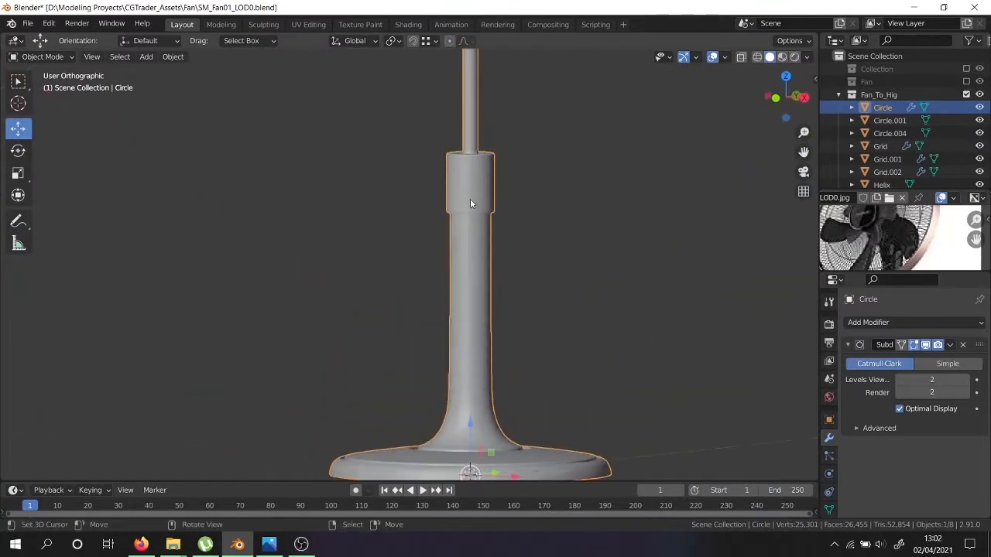
pyautogui.scroll(5, 476, 155)
pyautogui.press('Tab')
pyautogui.scroll(-6, 475, 157)
pyautogui.keyDown('shift'); pyautogui.moveTo(477, 109); pyautogui.dragTo(465, 378, button='middle'); pyautogui.keyUp('shift')
pyautogui.scroll(5, 465, 377)
pyautogui.hotkey('ctrl', 'r')
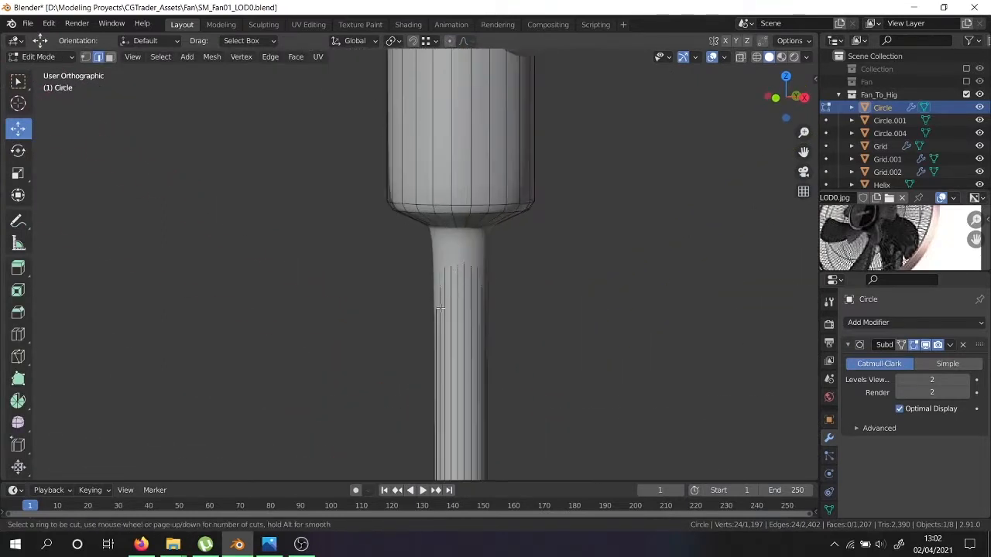
pyautogui.click(440, 308)
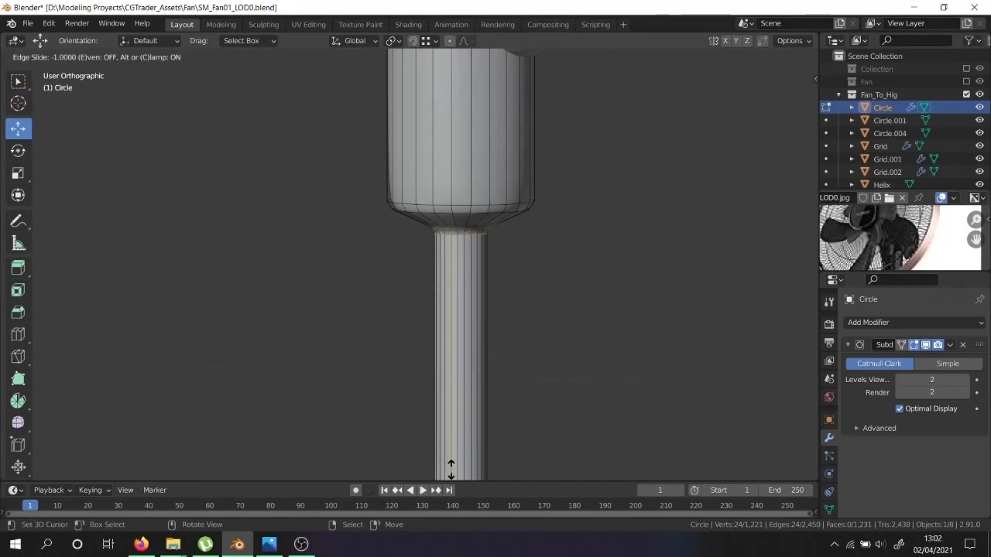
pyautogui.rightClick(452, 432)
pyautogui.press('g')
pyautogui.press('g')
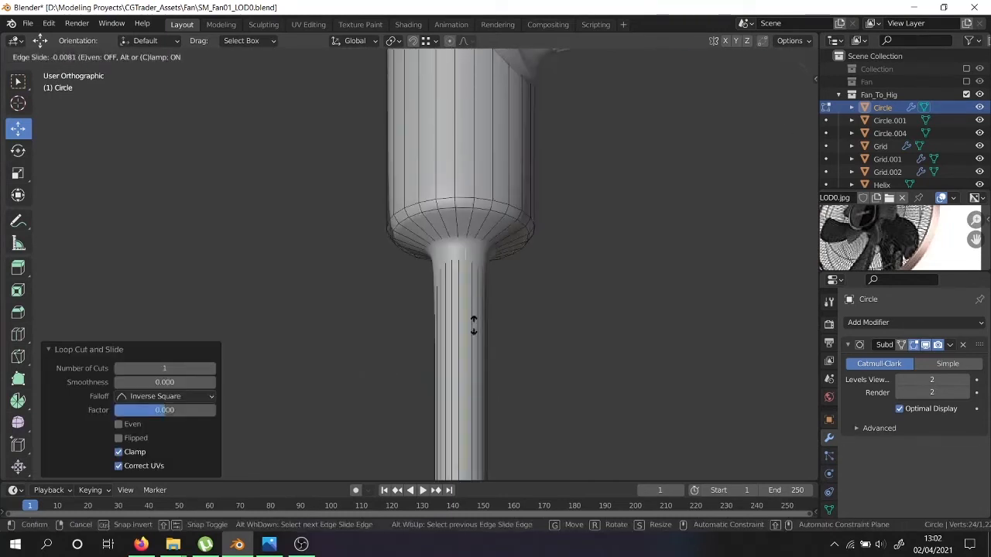
pyautogui.click(480, 89)
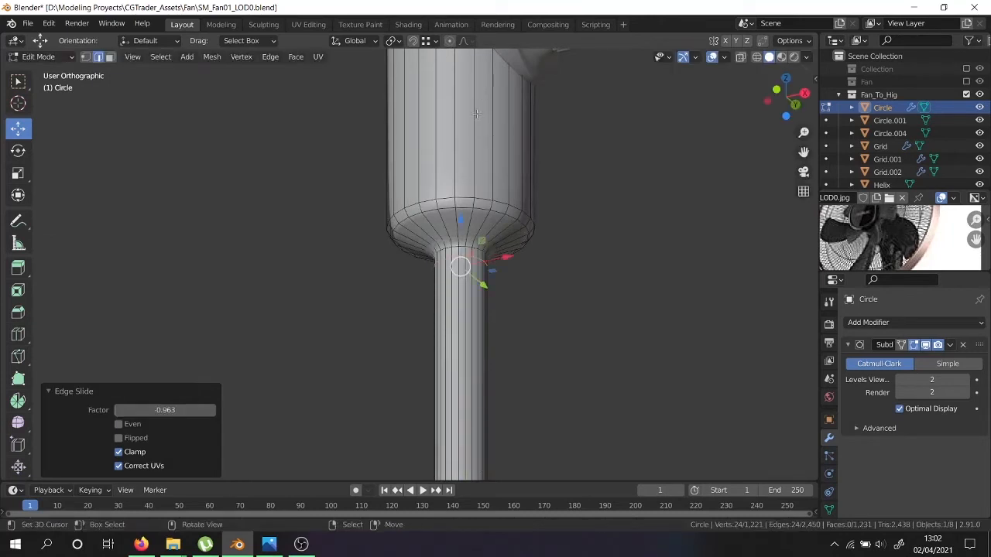
# Extrude the ring of faces where the pole meets the housing in place and raise it about 0.006 m along Z.
pyautogui.scroll(5, 246, 192)
pyautogui.click(109, 56)
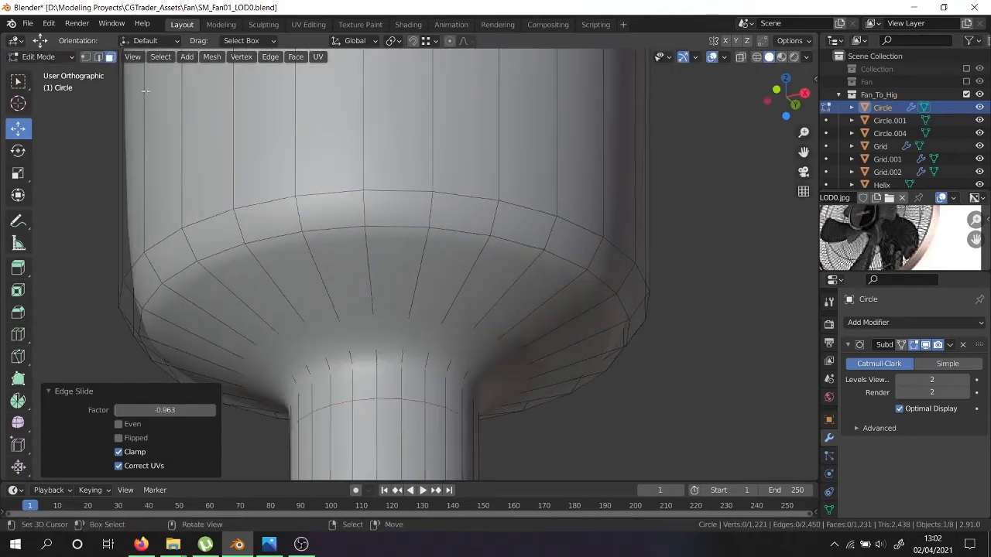
pyautogui.click(356, 363)
pyautogui.keyDown('alt'); pyautogui.click(351, 358); pyautogui.keyUp('alt')
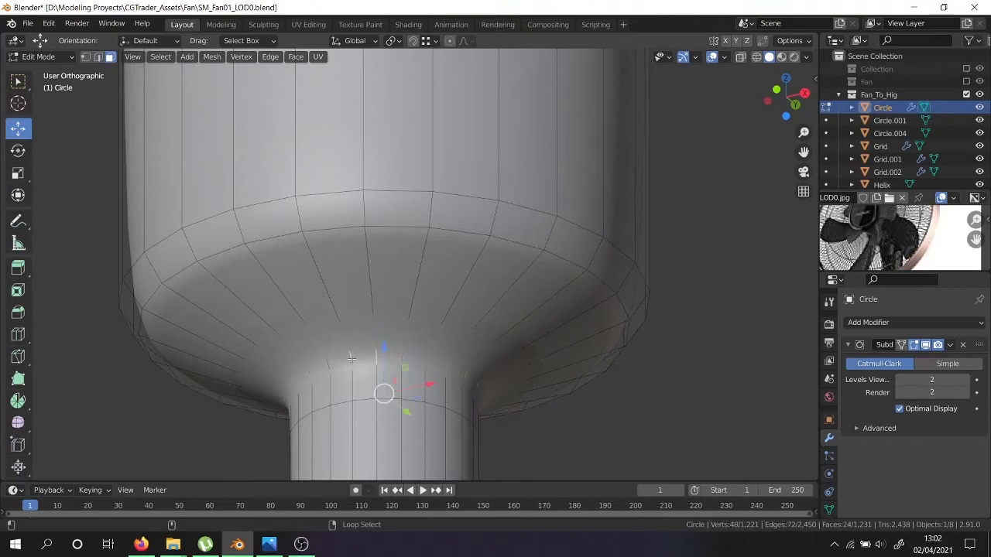
pyautogui.press('e')
pyautogui.rightClick(384, 368)
pyautogui.moveTo(384, 345); pyautogui.dragTo(384, 301)
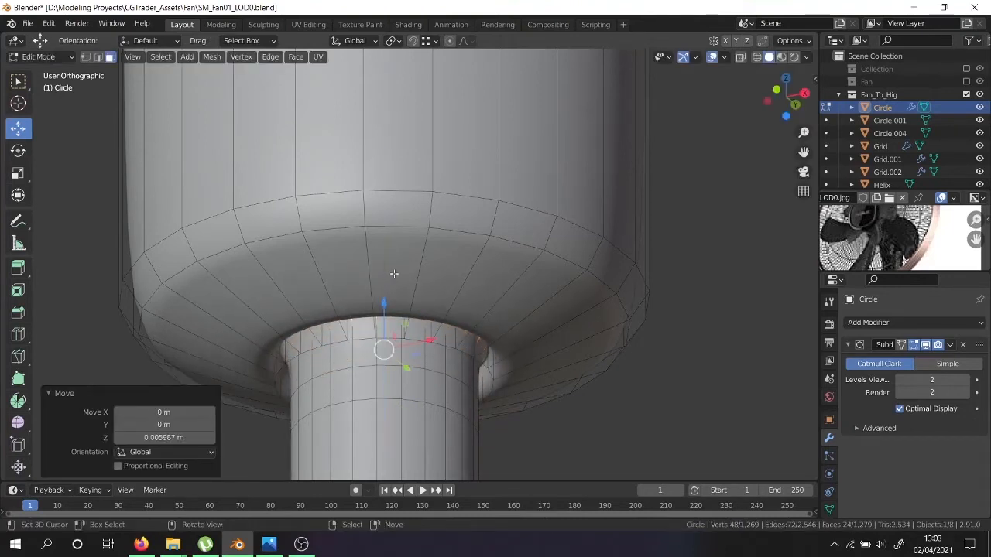
# Insert a loop cut on the housing's underside close to the recess around the pole, with a slide factor of about -0.93.
pyautogui.hotkey('ctrl', 'r')
pyautogui.click(366, 291)
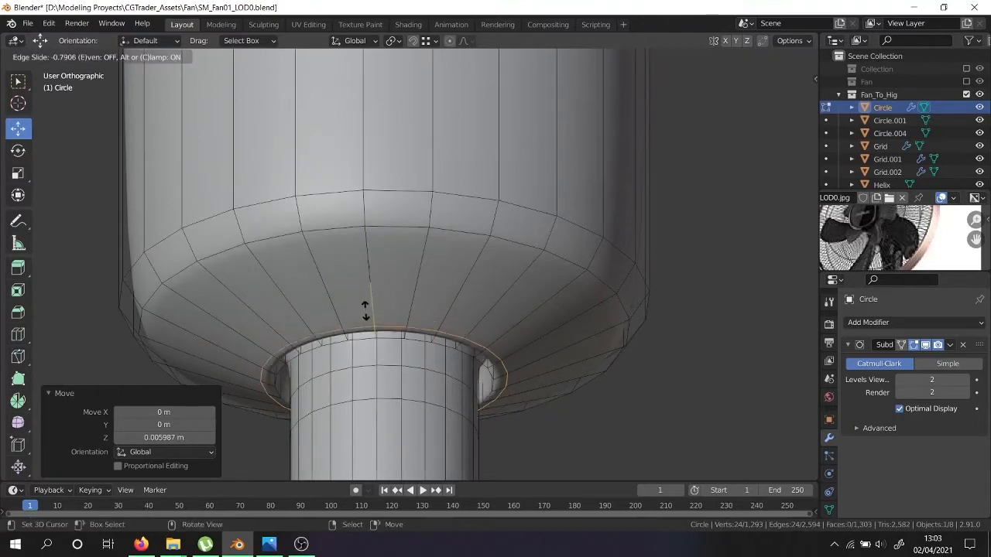
pyautogui.click(363, 317)
pyautogui.scroll(-3, 362, 318)
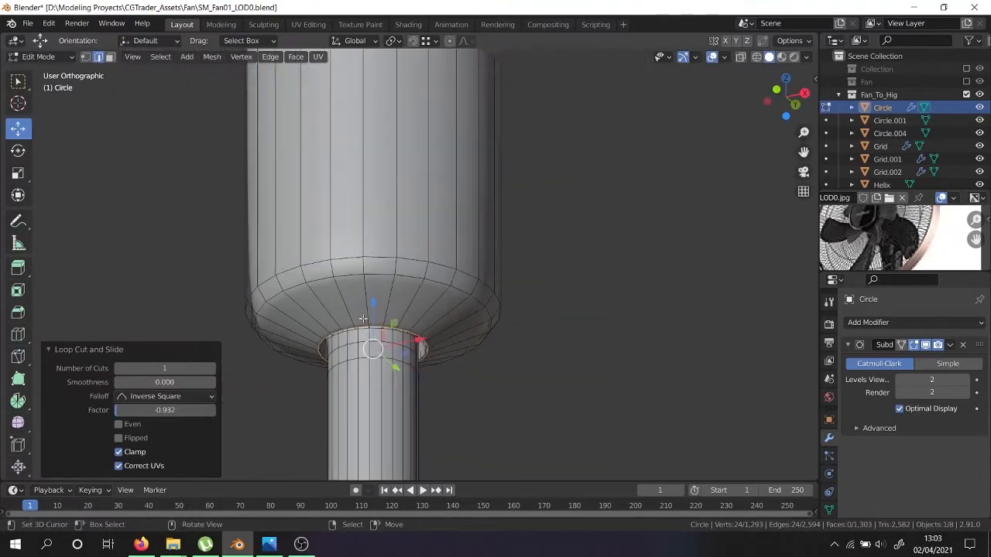
pyautogui.press('Tab')
pyautogui.moveTo(360, 284)
pyautogui.mouseDown(button='middle')
pyautogui.moveTo(379, 252)
pyautogui.moveTo(369, 281)
pyautogui.mouseUp(button='middle')
pyautogui.press('Tab')
pyautogui.press('Tab')
# Insert a loop cut around the housing just above its chamfered bottom edge, with a slide factor of about 0.99.
pyautogui.scroll(-5, 371, 283)
pyautogui.scroll(3, 404, 188)
pyautogui.keyDown('shift'); pyautogui.moveTo(409, 236); pyautogui.dragTo(436, 310, button='middle'); pyautogui.keyUp('shift')
pyautogui.moveTo(412, 256); pyautogui.dragTo(413, 291, button='middle')
pyautogui.scroll(-2, 413, 291)
pyautogui.press('Tab')
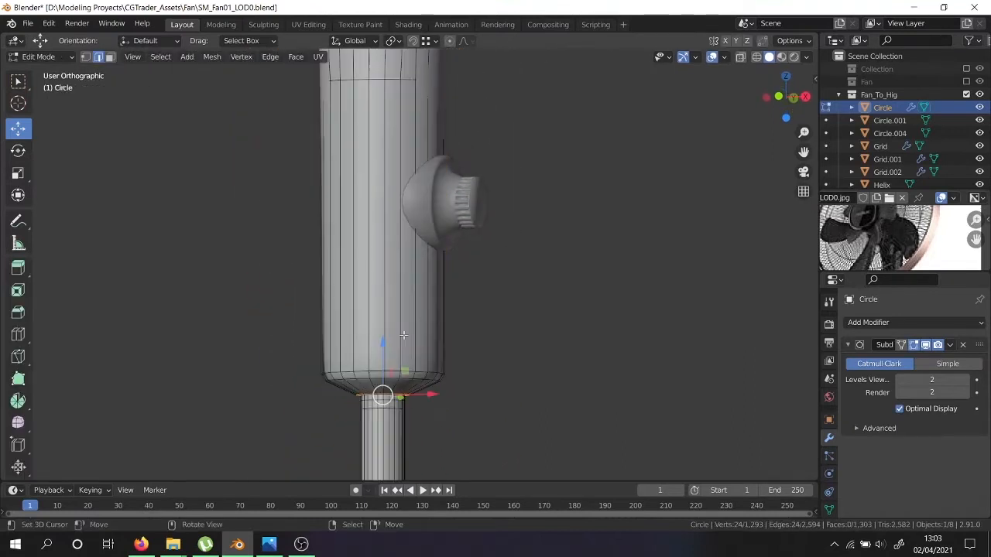
pyautogui.scroll(3, 399, 343)
pyautogui.hotkey('ctrl', 'r')
pyautogui.click(379, 360)
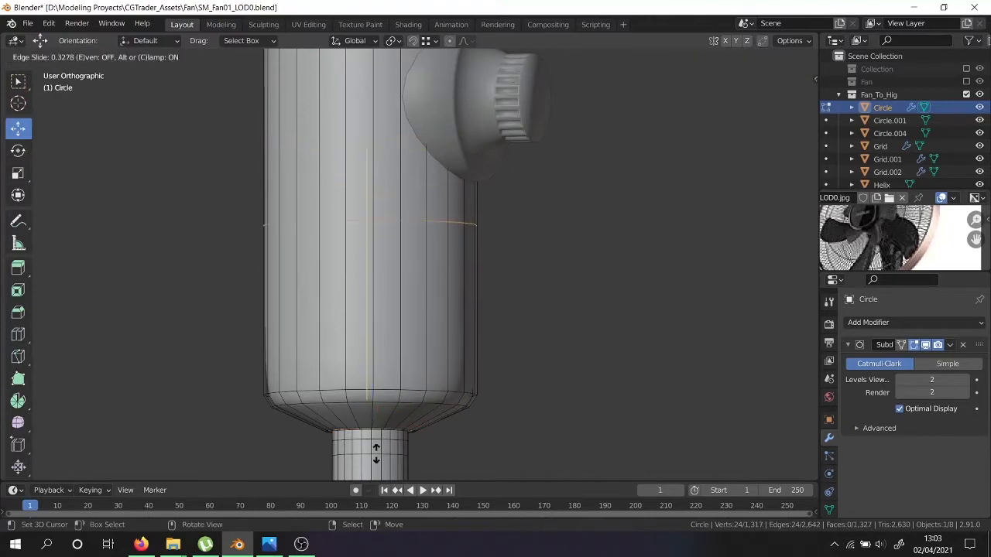
pyautogui.click(371, 177)
pyautogui.scroll(-3, 370, 178)
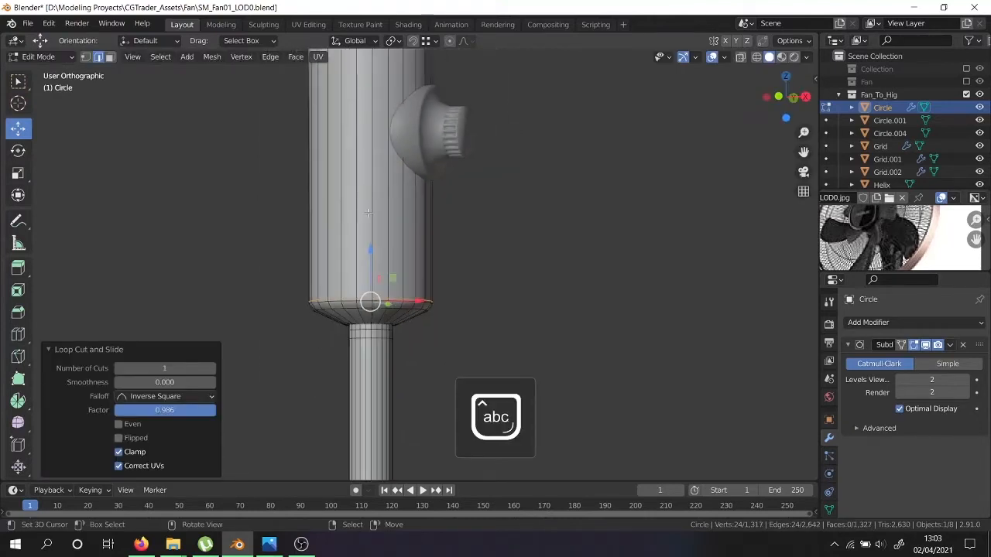
pyautogui.scroll(3, 371, 221)
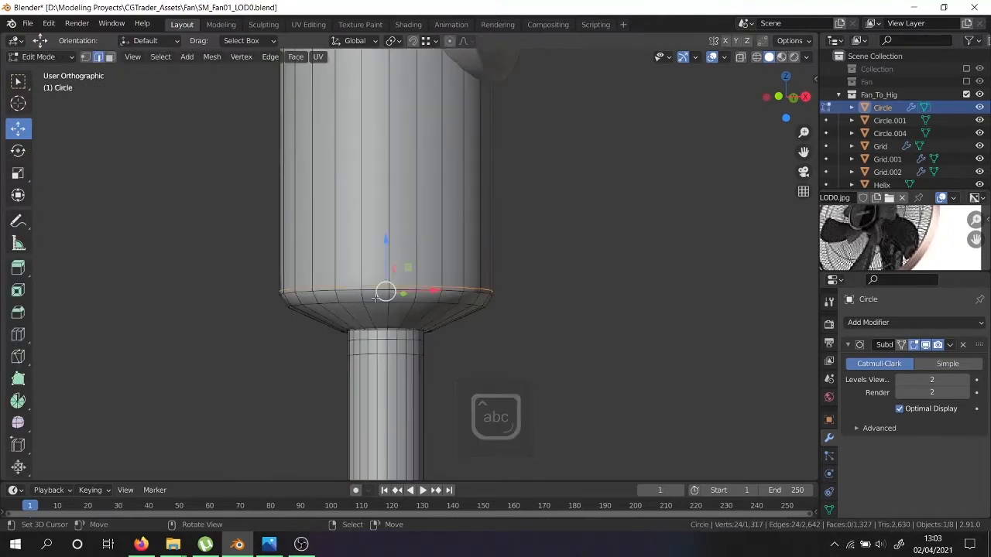
# Start the Shortcut VUr key display from the viewport sidebar and collapse its panel.
pyautogui.click(814, 78)
pyautogui.click(811, 206)
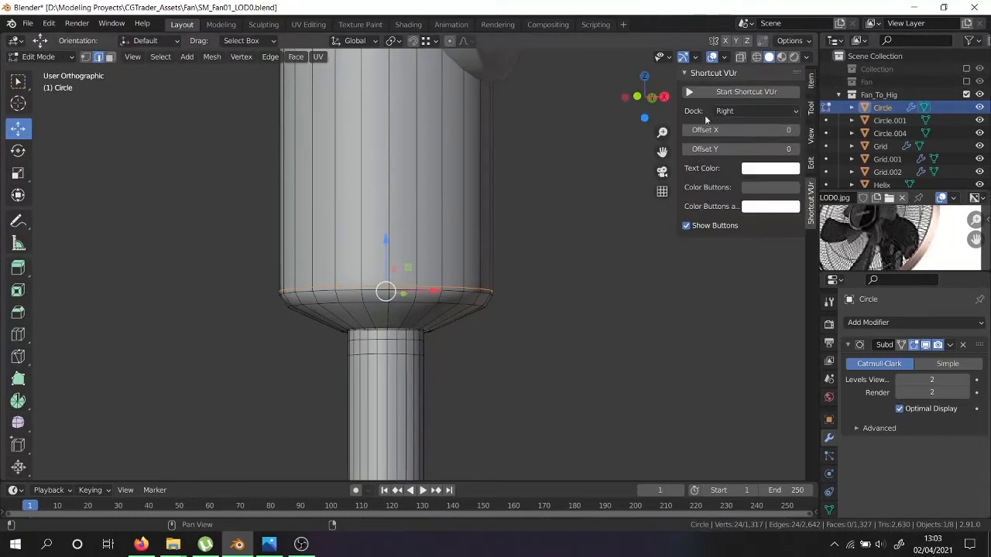
pyautogui.click(697, 74)
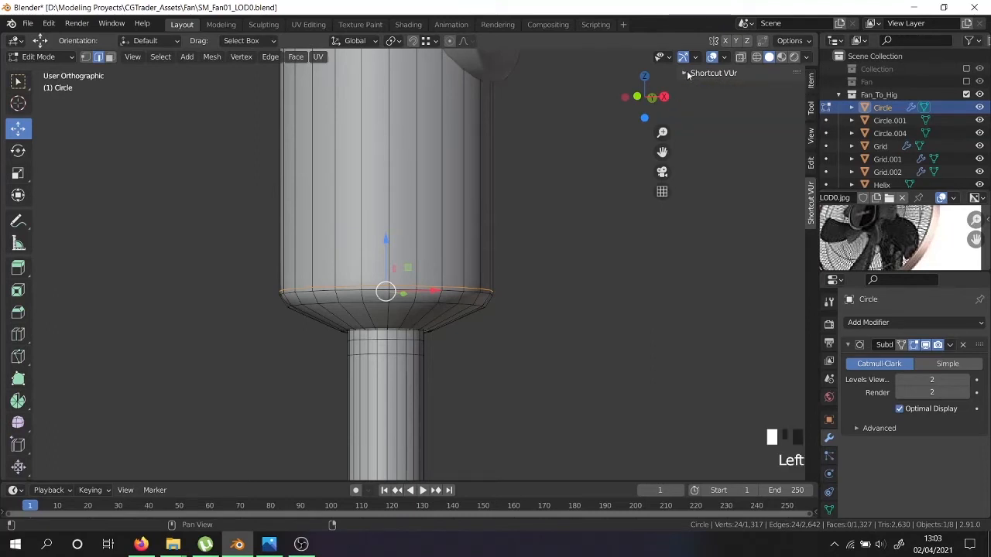
# Add a Subdivision Surface modifier with 2 viewport levels to the housing's side knob and enter its mesh for editing.
pyautogui.scroll(-4, 402, 263)
pyautogui.scroll(3, 403, 263)
pyautogui.keyDown('shift'); pyautogui.moveTo(430, 89); pyautogui.dragTo(407, 260, button='middle'); pyautogui.keyUp('shift')
pyautogui.press('Tab')
pyautogui.rightClick(407, 259)
pyautogui.click(889, 326)
pyautogui.click(910, 324)
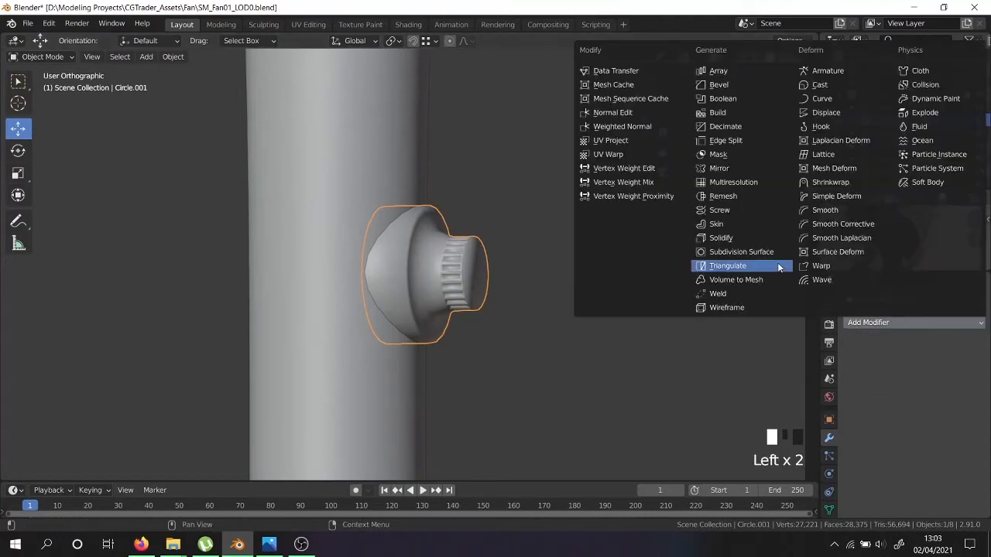
pyautogui.click(712, 253)
pyautogui.click(966, 380)
pyautogui.press('Tab')
# Insert a centred loop cut across the knob's grip ridges and grooves, and bevel it about 0.003 m wide.
pyautogui.scroll(6, 460, 267)
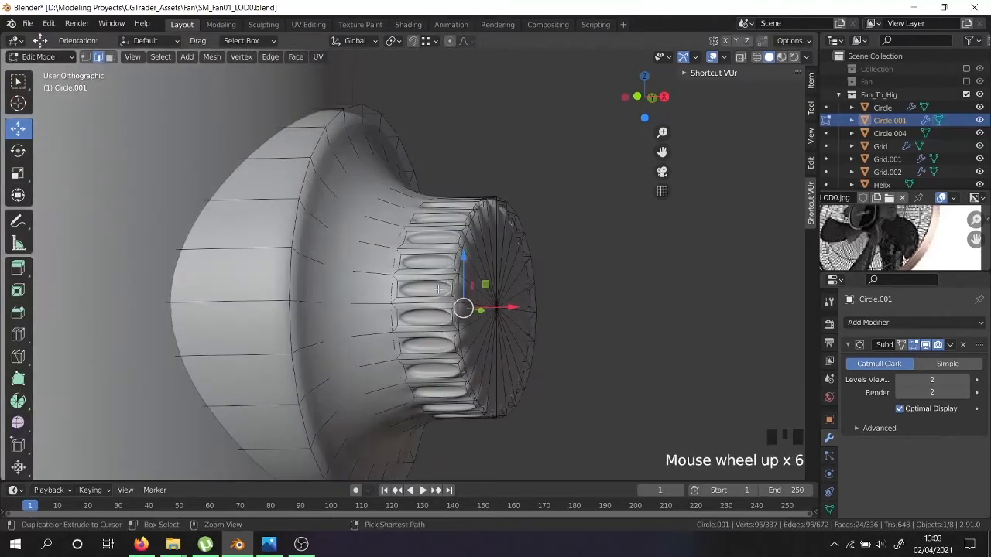
pyautogui.hotkey('ctrl', 'r')
pyautogui.click(438, 289)
pyautogui.moveTo(438, 290); pyautogui.dragTo(534, 330, button='middle')
pyautogui.scroll(2, 533, 330)
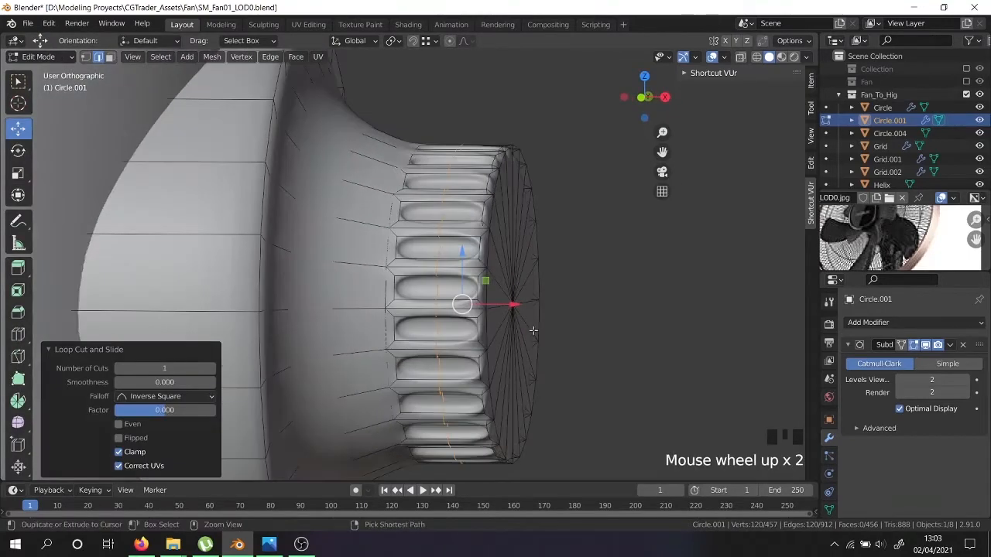
pyautogui.hotkey('ctrl', 'b')
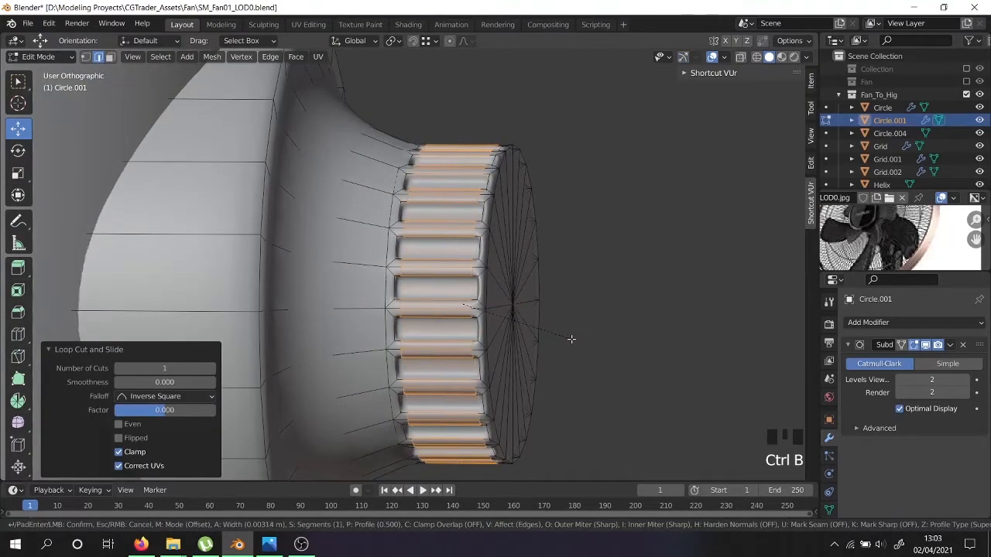
pyautogui.click(572, 338)
pyautogui.scroll(-4, 538, 319)
pyautogui.press('Tab')
pyautogui.moveTo(538, 319); pyautogui.dragTo(435, 333, button='middle')
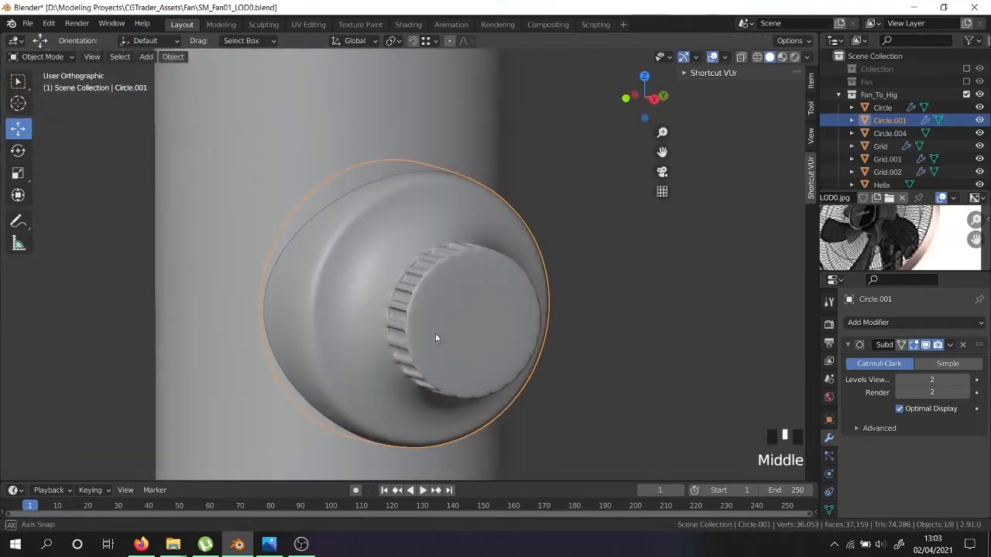
# Delete the centre vertex of the knob's flat front cap to open it up.
pyautogui.press('Tab')
pyautogui.scroll(6, 448, 333)
pyautogui.rightClick(389, 332)
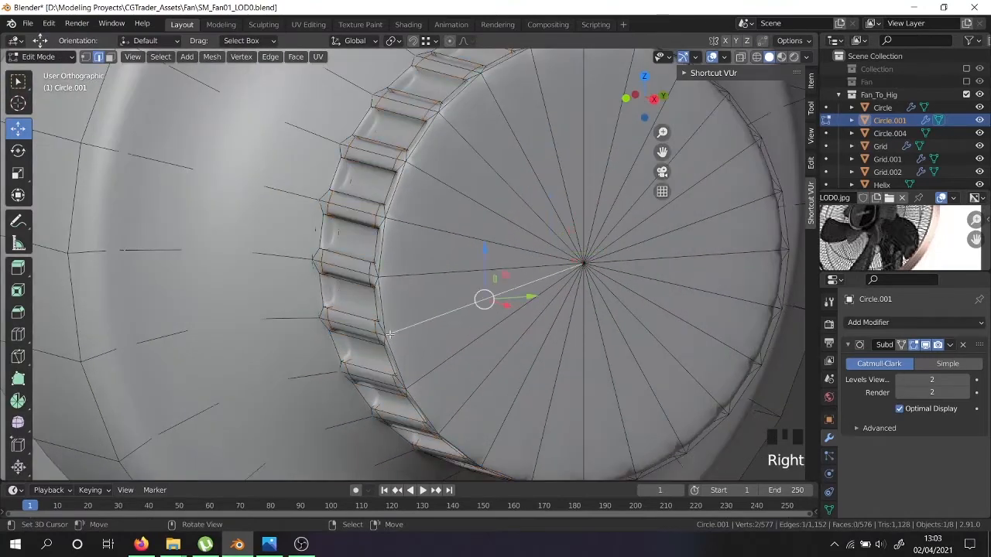
pyautogui.keyDown('alt'); pyautogui.keyDown('shift'); pyautogui.rightClick(387, 326); pyautogui.keyUp('shift'); pyautogui.keyUp('alt')
pyautogui.keyDown('alt'); pyautogui.keyDown('shift'); pyautogui.rightClick(387, 326); pyautogui.keyUp('shift'); pyautogui.keyUp('alt')
pyautogui.keyDown('alt'); pyautogui.keyDown('shift'); pyautogui.rightClick(388, 327); pyautogui.keyUp('shift'); pyautogui.keyUp('alt')
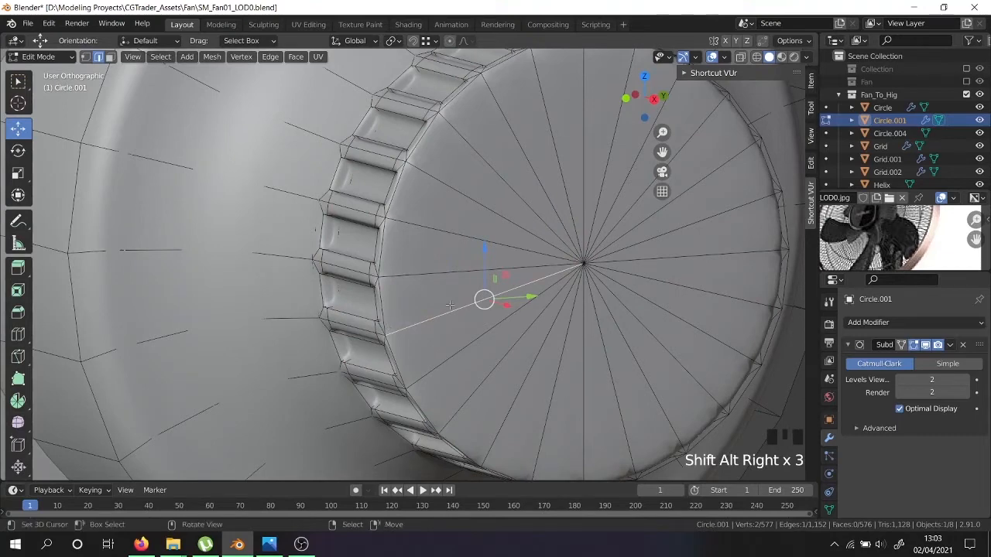
pyautogui.scroll(-3, 534, 291)
pyautogui.click(88, 57)
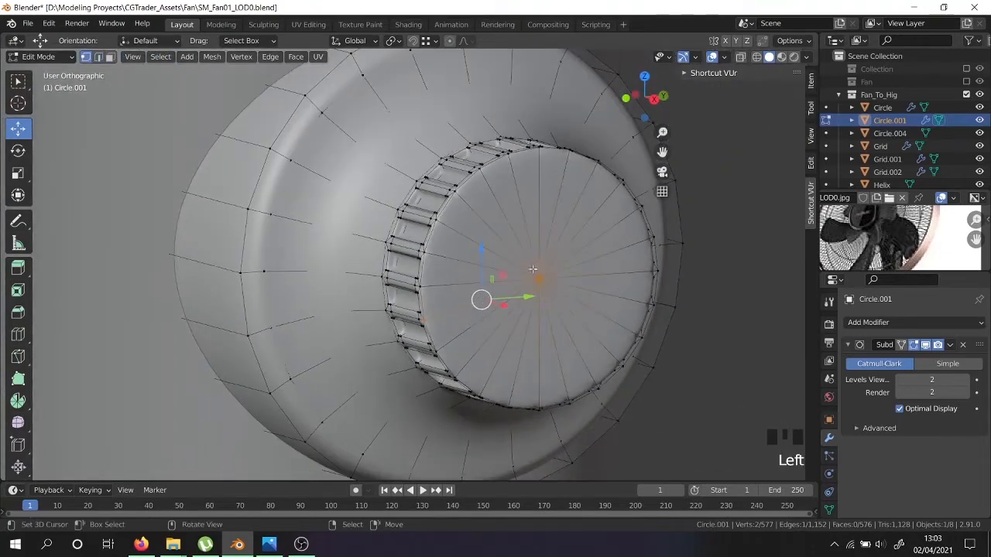
pyautogui.press('x')
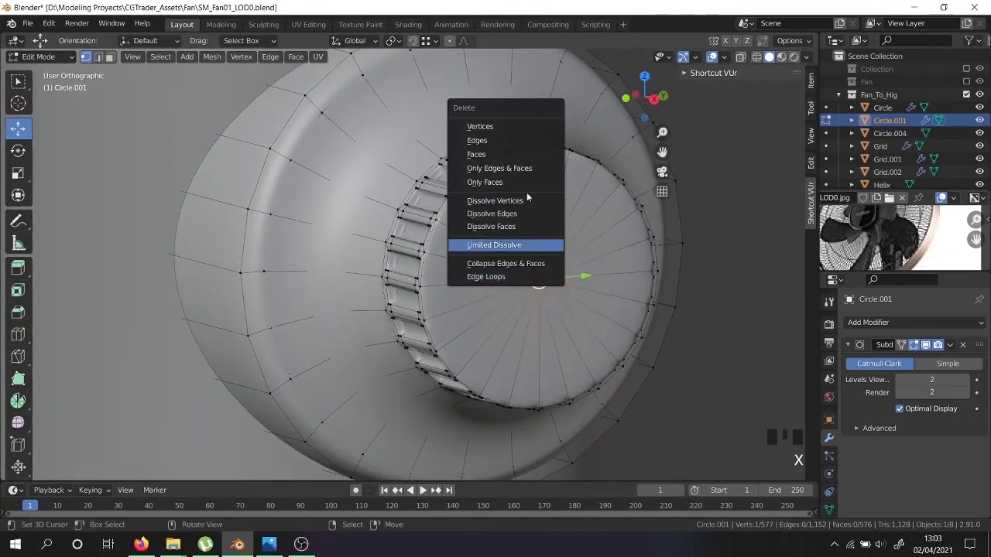
pyautogui.click(514, 127)
# Extrude the open rim of the knob's front in place and scale it inward to about 0.7.
pyautogui.scroll(4, 443, 227)
pyautogui.moveTo(444, 227); pyautogui.dragTo(428, 267, button='middle')
pyautogui.rightClick(420, 284)
pyautogui.keyDown('alt'); pyautogui.keyDown('shift'); pyautogui.rightClick(420, 278); pyautogui.keyUp('shift'); pyautogui.keyUp('alt')
pyautogui.scroll(-6, 420, 277)
pyautogui.scroll(3, 550, 285)
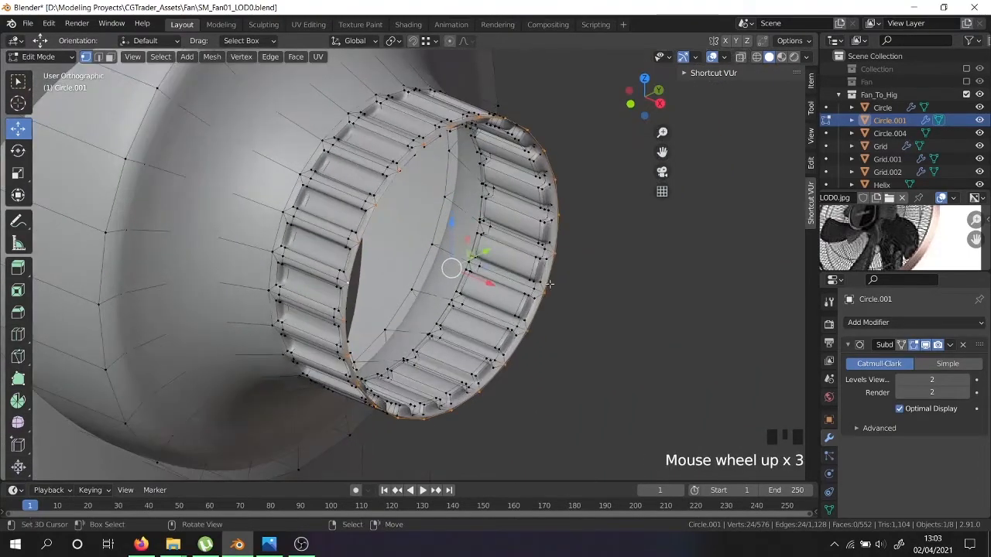
pyautogui.press('e')
pyautogui.rightClick(612, 315)
pyautogui.press('s')
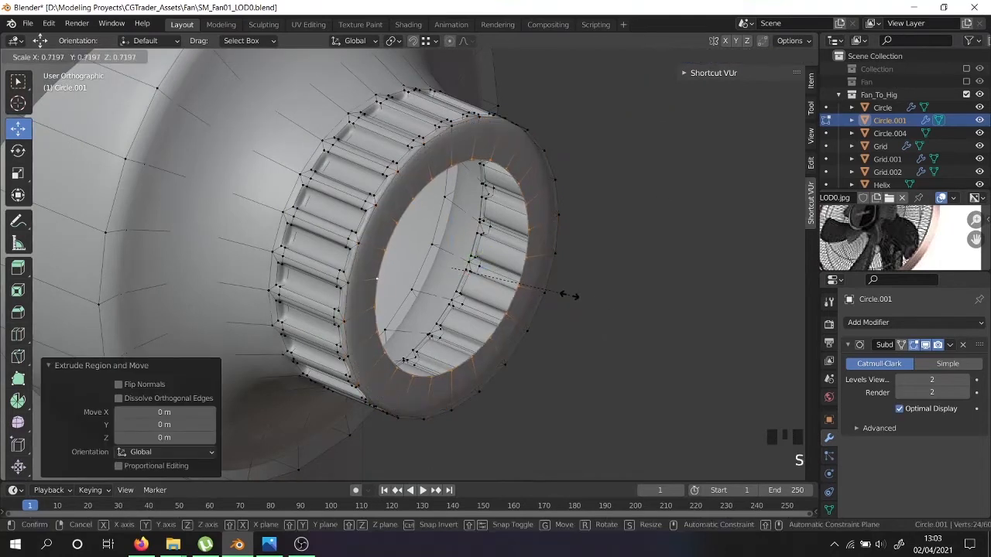
pyautogui.click(562, 294)
# Extrude the cap's inner ring in place and merge the new vertices at their center to close the cap.
pyautogui.hotkey('ctrl', 'z')
pyautogui.press('w')
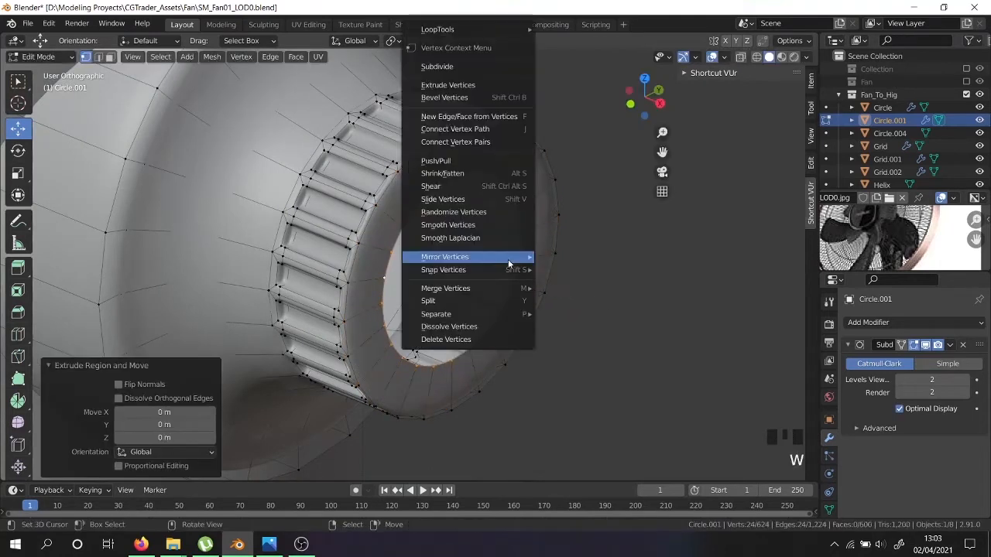
pyautogui.moveTo(490, 290)
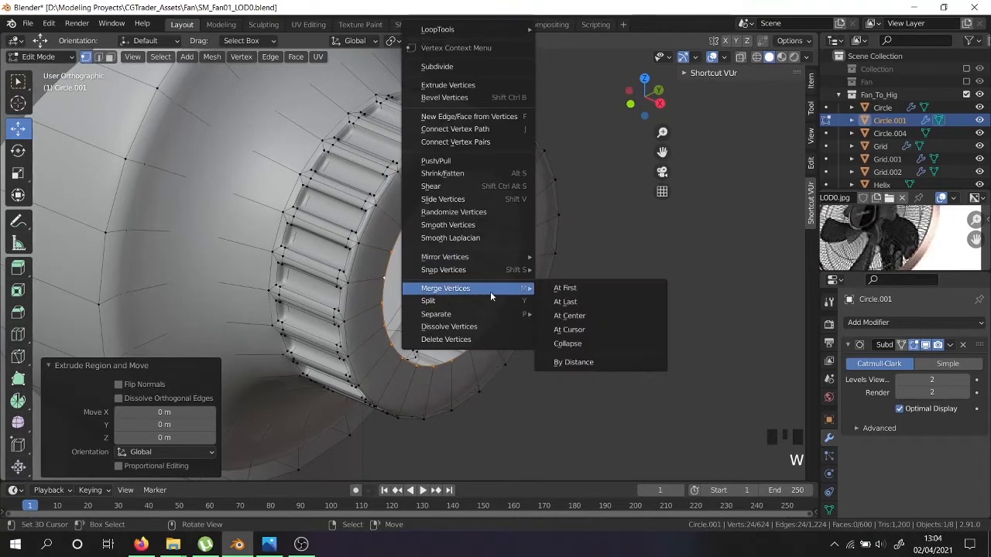
pyautogui.click(594, 323)
pyautogui.moveTo(593, 318); pyautogui.dragTo(493, 279, button='middle')
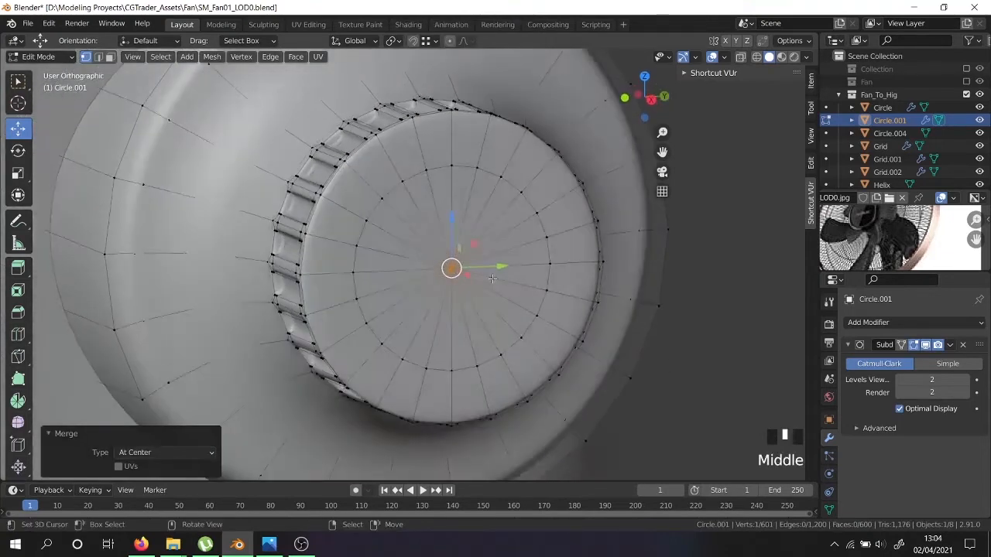
# Insert a loop cut on the knob's front cap close to its outer rim, with a slide factor of about 0.86.
pyautogui.hotkey('ctrl', 'r')
pyautogui.click(415, 394)
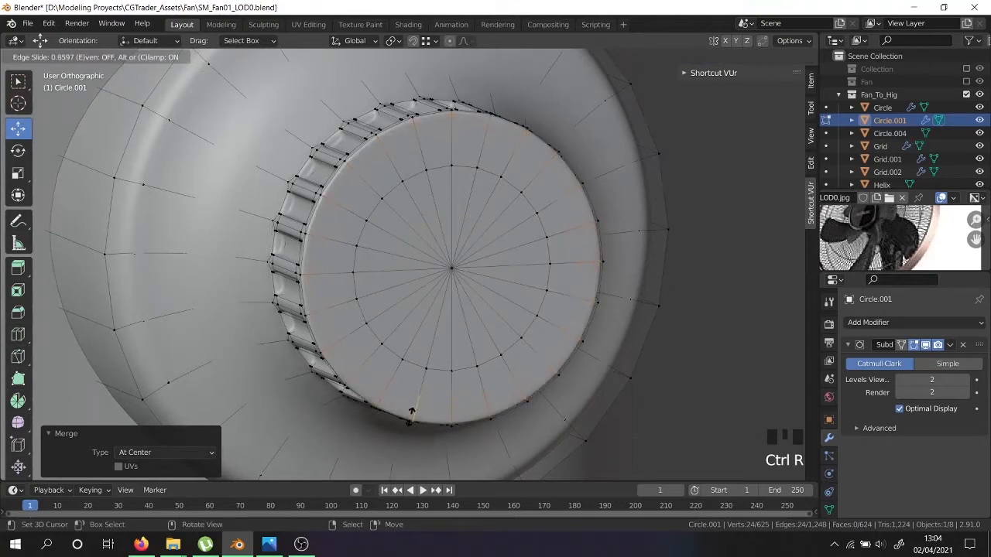
pyautogui.click(413, 410)
pyautogui.scroll(-3, 398, 347)
pyautogui.press('Tab')
pyautogui.moveTo(398, 347); pyautogui.dragTo(421, 285, button='middle')
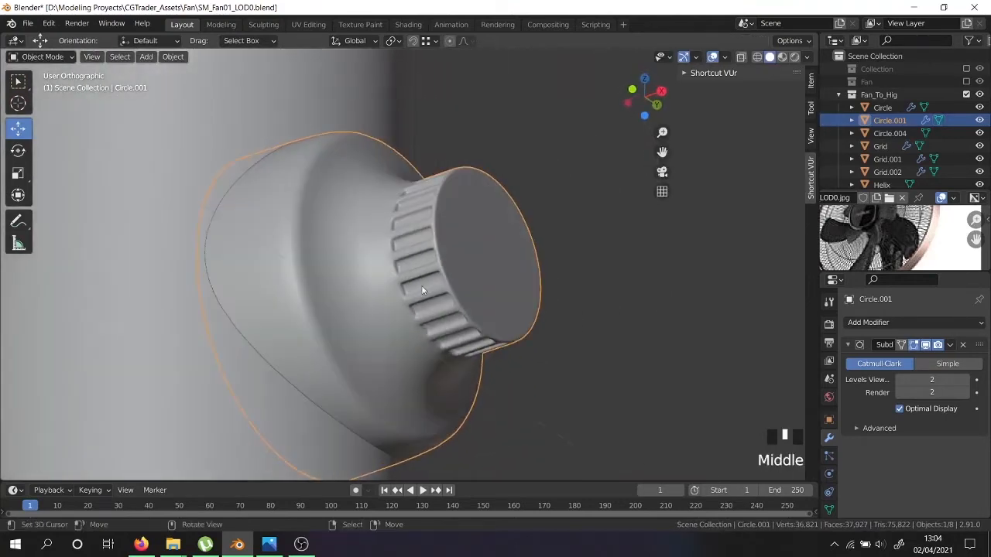
# Insert loop cuts on both sides of the crease where the knob's neck meets its flange, factors about 0.88 and -0.85.
pyautogui.press('Tab')
pyautogui.scroll(3, 421, 285)
pyautogui.hotkey('ctrl', 'r')
pyautogui.click(366, 309)
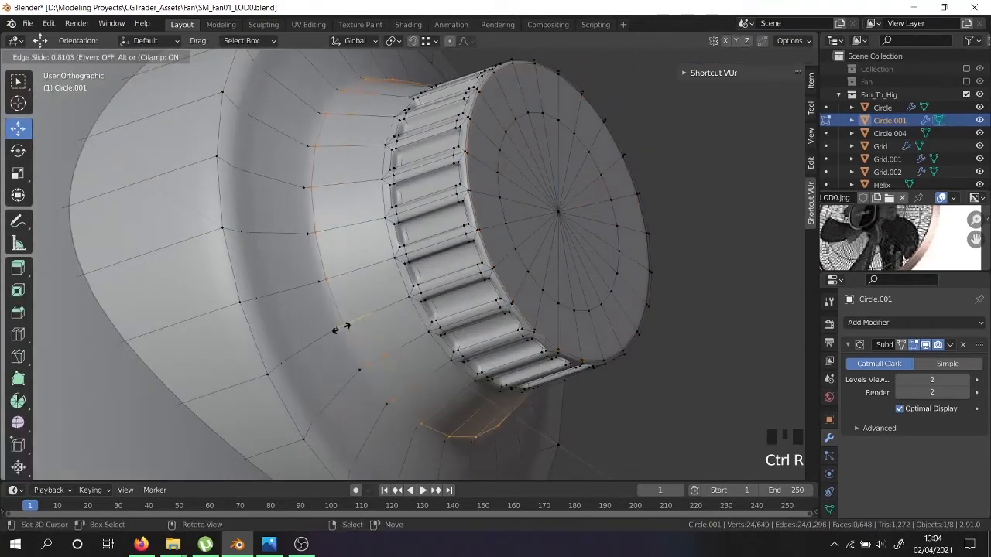
pyautogui.click(337, 328)
pyautogui.hotkey('ctrl', 'r')
pyautogui.click(329, 343)
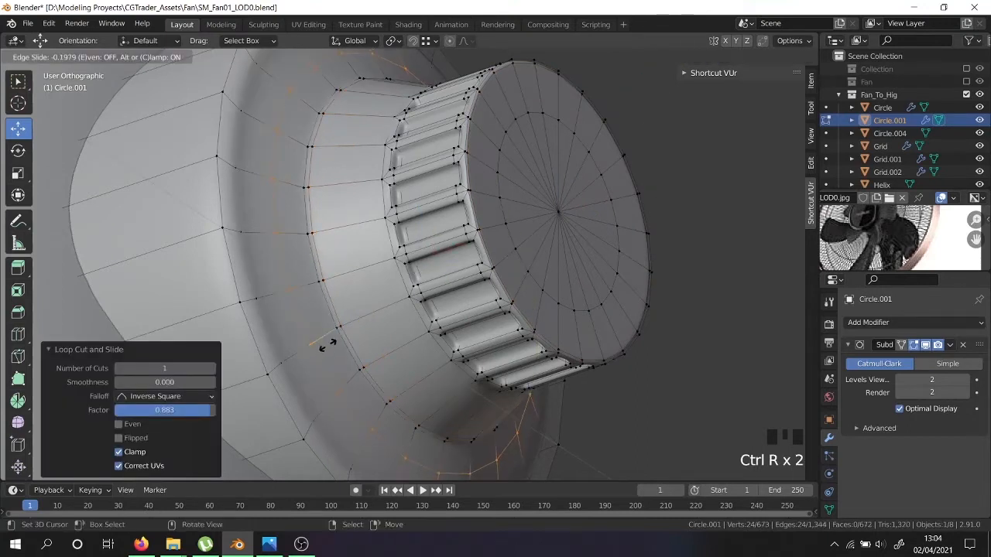
pyautogui.click(339, 329)
# Insert a loop cut on the front of the knob's flange near its outer edge, with a slide factor of about 0.87.
pyautogui.keyDown('shift'); pyautogui.moveTo(339, 328); pyautogui.dragTo(409, 219, button='middle'); pyautogui.keyUp('shift')
pyautogui.hotkey('ctrl', 'r')
pyautogui.click(384, 298)
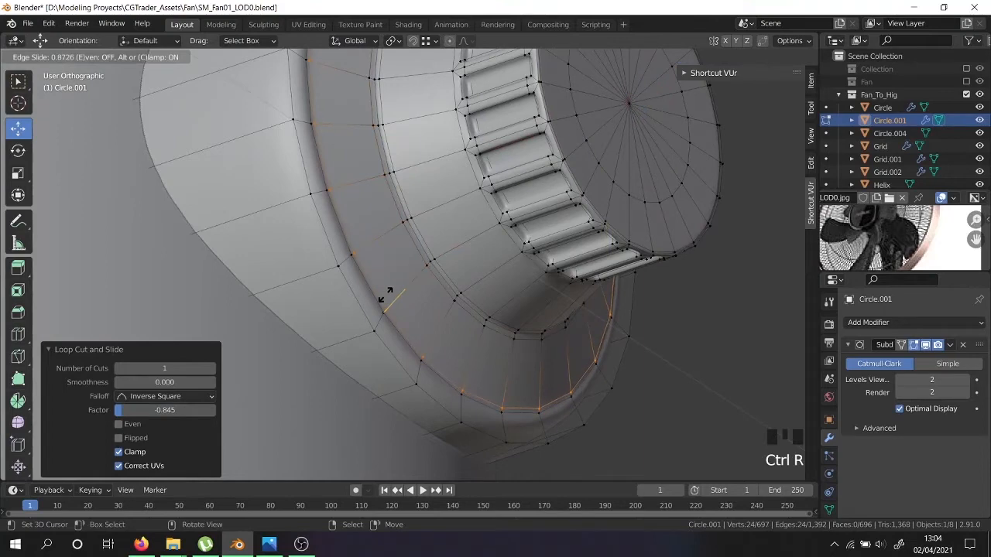
pyautogui.click(384, 295)
pyautogui.moveTo(385, 295); pyautogui.dragTo(349, 235, button='middle')
pyautogui.press('Tab')
pyautogui.press('Tab')
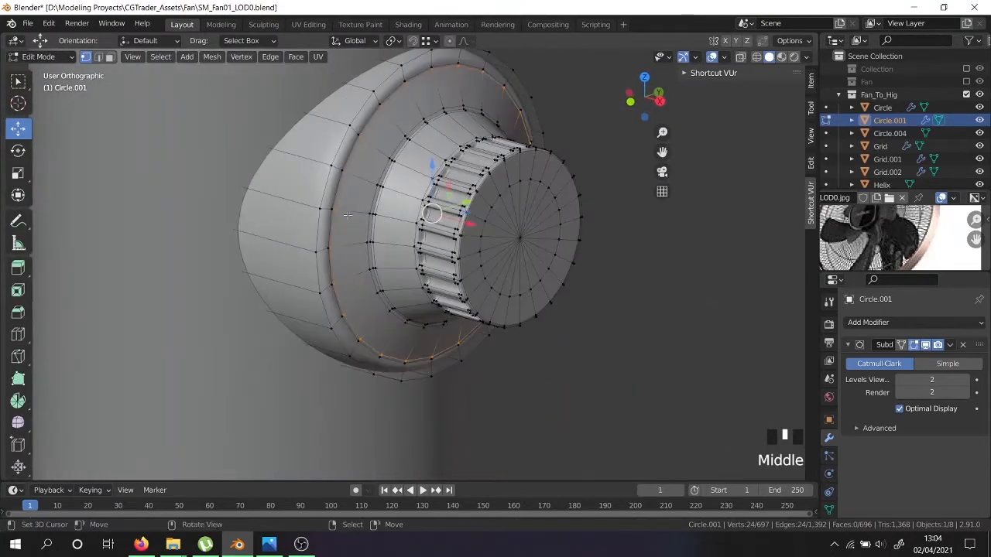
# Extrude the ring of faces on the flange's front in place and move it about -0.00066 m along X.
pyautogui.click(109, 56)
pyautogui.rightClick(363, 168)
pyautogui.keyDown('alt'); pyautogui.keyDown('shift'); pyautogui.rightClick(362, 168); pyautogui.keyUp('shift'); pyautogui.keyUp('alt')
pyautogui.keyDown('alt'); pyautogui.keyDown('shift'); pyautogui.rightClick(363, 168); pyautogui.keyUp('shift'); pyautogui.keyUp('alt')
pyautogui.keyDown('alt'); pyautogui.keyDown('shift'); pyautogui.rightClick(362, 168); pyautogui.keyUp('shift'); pyautogui.keyUp('alt')
pyautogui.scroll(5, 396, 148)
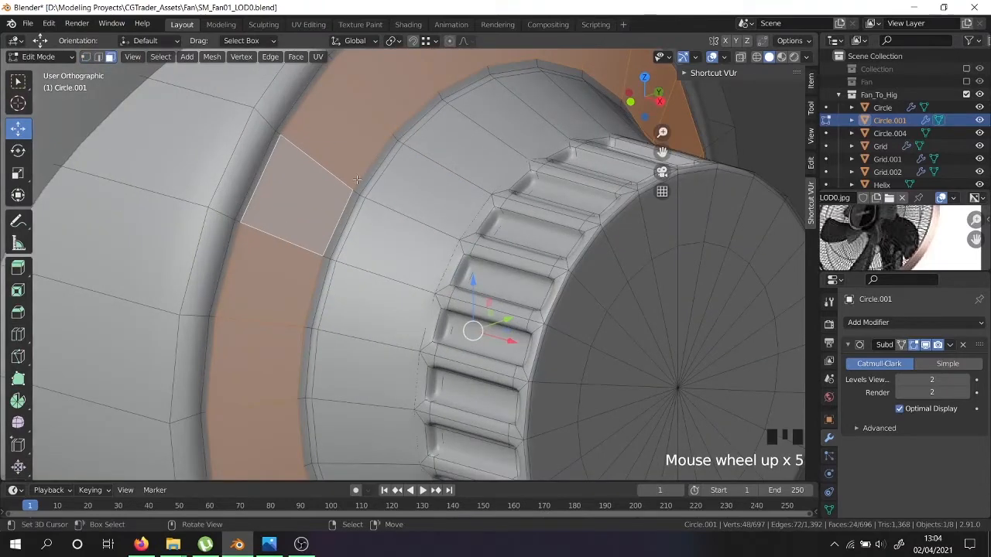
pyautogui.scroll(-3, 356, 180)
pyautogui.press('e')
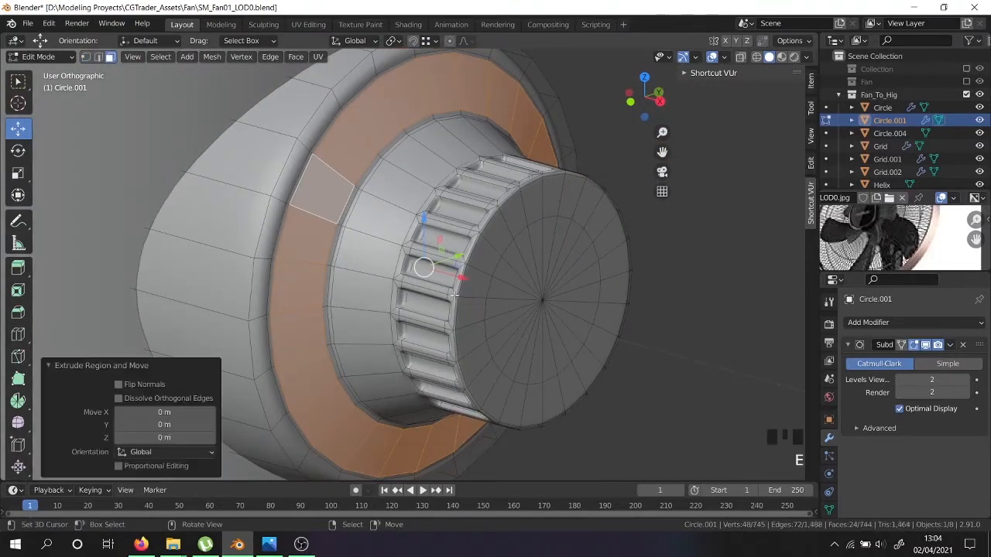
pyautogui.moveTo(462, 278); pyautogui.dragTo(456, 277)
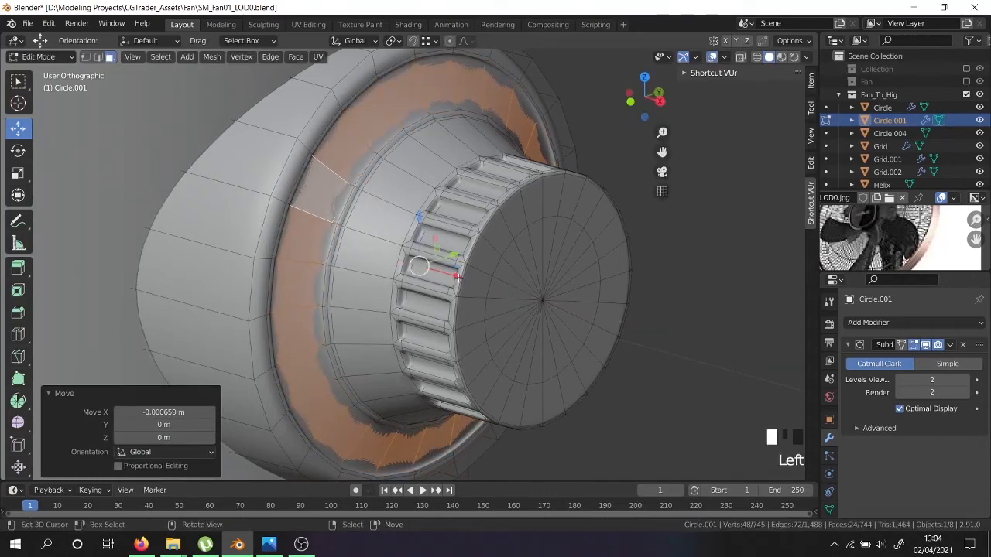
pyautogui.press('Tab')
pyautogui.moveTo(398, 292); pyautogui.dragTo(367, 288, button='middle')
# Insert a centred loop cut around the recessed ring of the knob's flange and bevel it about 0.0023 m wide.
pyautogui.press('Tab')
pyautogui.hotkey('ctrl', 'r')
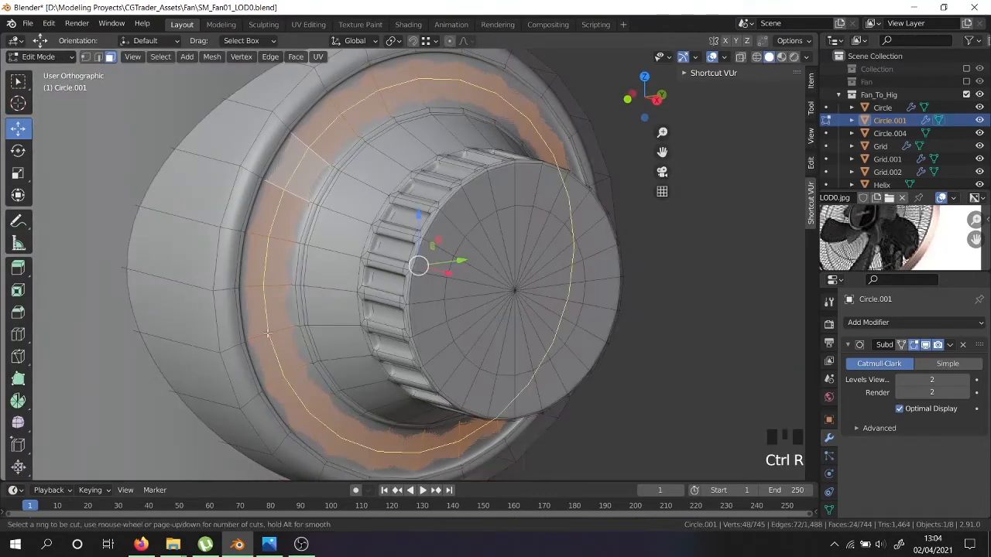
pyautogui.click(267, 333)
pyautogui.scroll(2, 256, 340)
pyautogui.hotkey('ctrl', 'b')
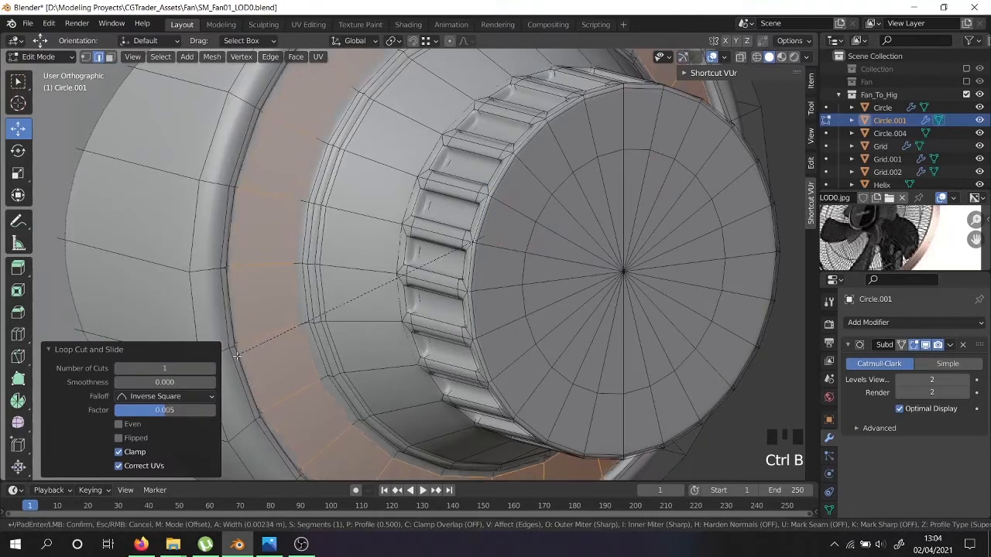
pyautogui.press('Escape')
pyautogui.press('Tab')
pyautogui.scroll(-5, 271, 305)
pyautogui.moveTo(271, 308)
pyautogui.mouseDown(button='middle')
pyautogui.moveTo(240, 225)
pyautogui.moveTo(265, 216)
pyautogui.moveTo(267, 318)
pyautogui.mouseUp(button='middle')
# Insert a loop cut on the flange's outer side wall close to its front edge, with a slide factor of about -0.86.
pyautogui.press('Tab')
pyautogui.hotkey('ctrl', 'r')
pyautogui.click(252, 280)
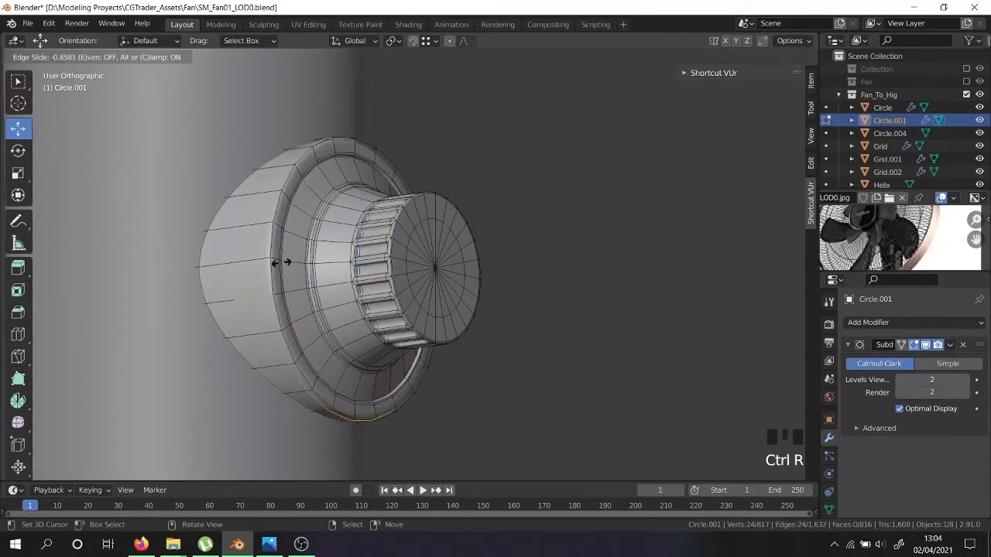
pyautogui.click(280, 262)
pyautogui.press('Tab')
pyautogui.moveTo(287, 263); pyautogui.dragTo(418, 221, button='middle')
pyautogui.scroll(-8, 422, 284)
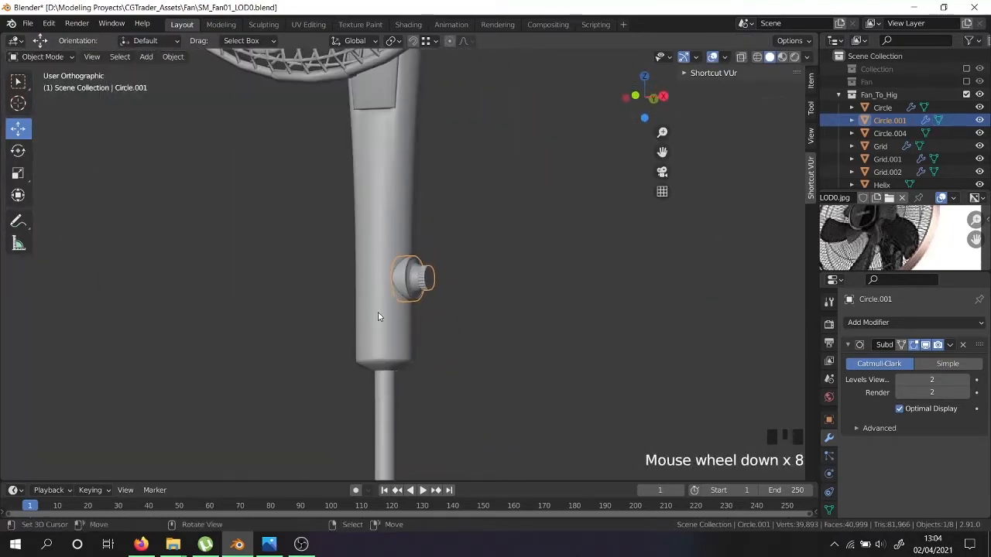
# Insert a centred vertical loop cut on the stand's housing beside the lower corner of the rectangular panel.
pyautogui.rightClick(389, 194)
pyautogui.press('Tab')
pyautogui.moveTo(388, 193); pyautogui.dragTo(403, 124, button='middle')
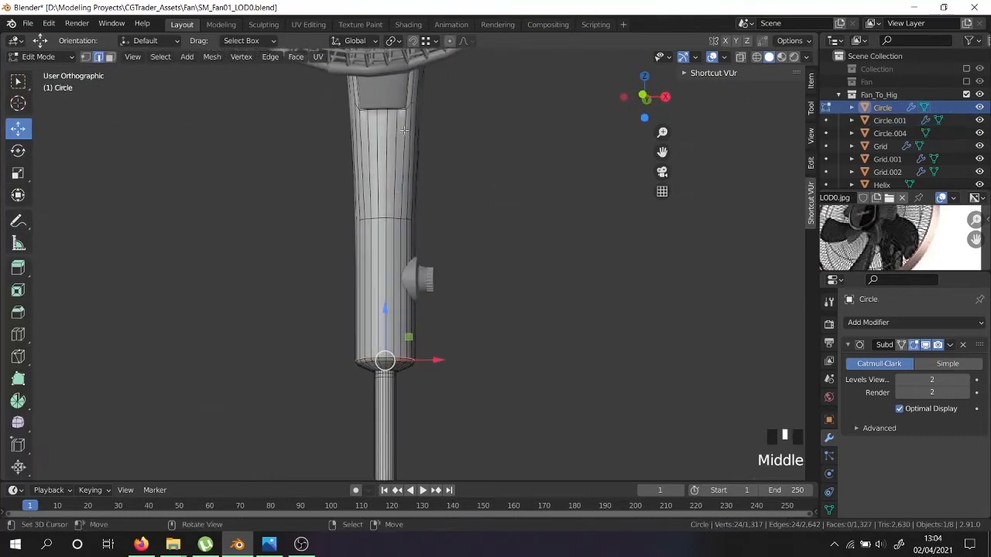
pyautogui.scroll(5, 403, 122)
pyautogui.scroll(2, 403, 122)
pyautogui.hotkey('ctrl', 'r')
pyautogui.click(411, 107)
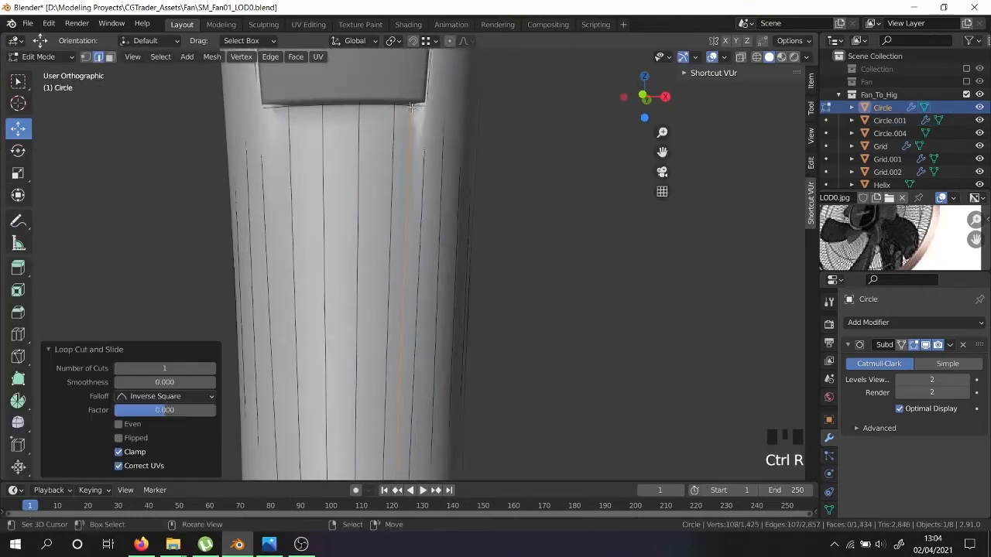
# Insert a vertical loop cut on the stand beside the opposite lower corner of the rectangular panel.
pyautogui.hotkey('ctrl', 'r')
pyautogui.click(276, 104)
pyautogui.click(276, 104)
# Insert a centred horizontal loop cut on each of the stand's two side sections next to the panel.
pyautogui.scroll(-6, 325, 103)
pyautogui.moveTo(326, 103); pyautogui.dragTo(354, 245, button='middle')
pyautogui.scroll(3, 301, 220)
pyautogui.hotkey('ctrl', 'r')
pyautogui.click(301, 249)
pyautogui.rightClick(298, 265)
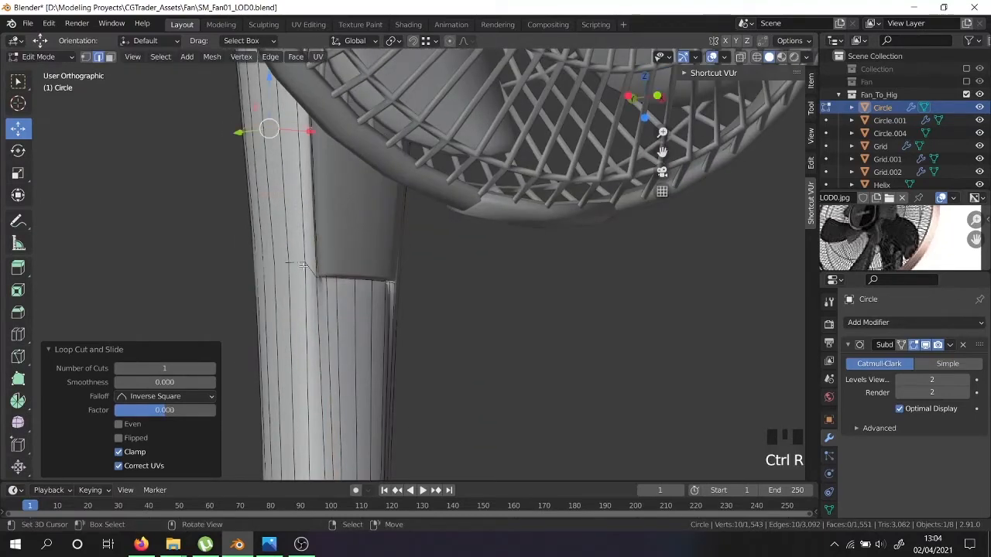
pyautogui.moveTo(298, 266); pyautogui.dragTo(236, 267, button='middle')
pyautogui.hotkey('ctrl', 'r')
pyautogui.click(427, 155)
pyautogui.rightClick(428, 155)
# Select both horizontal loops on the stand's sides and slide them down close to the panel's lower edge.
pyautogui.moveTo(358, 161); pyautogui.dragTo(442, 227, button='middle')
pyautogui.keyDown('alt'); pyautogui.keyDown('shift'); pyautogui.rightClick(354, 138); pyautogui.keyUp('shift'); pyautogui.keyUp('alt')
pyautogui.scroll(2, 353, 177)
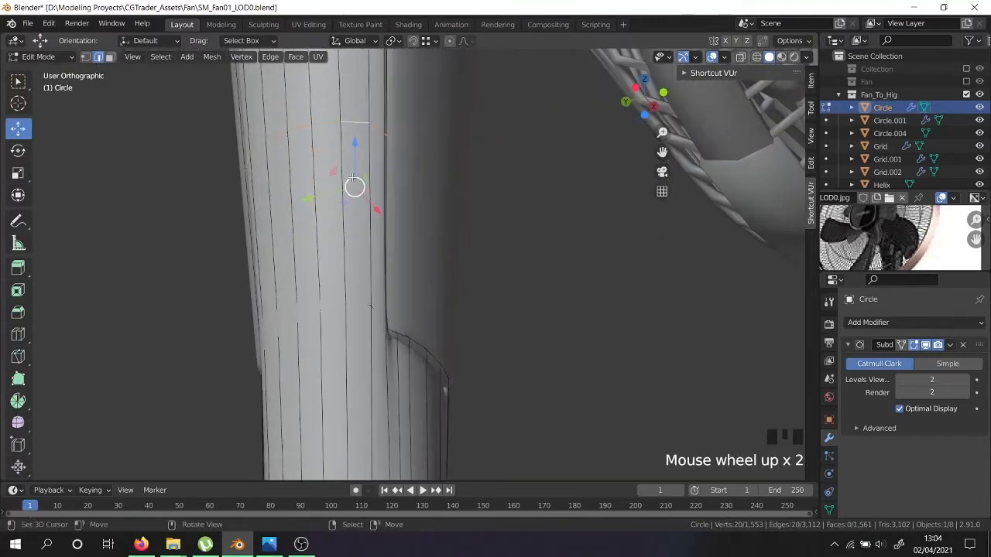
pyautogui.press('g')
pyautogui.press('g')
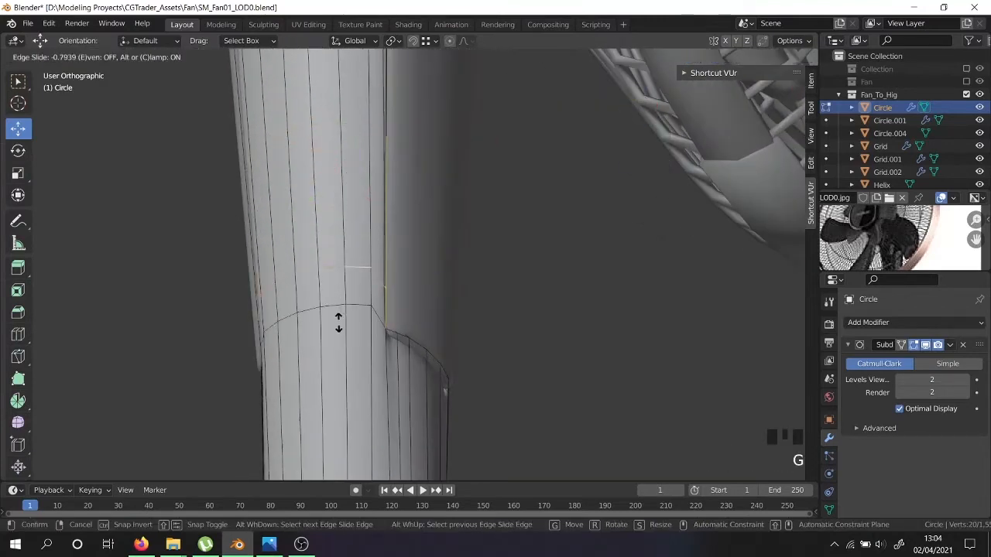
pyautogui.click(338, 322)
pyautogui.scroll(-5, 338, 322)
pyautogui.press('Tab')
# Insert another horizontal loop cut on each side section of the stand, above the loops near the panel's lower edge.
pyautogui.moveTo(459, 240); pyautogui.dragTo(290, 255, button='middle')
pyautogui.press('Tab')
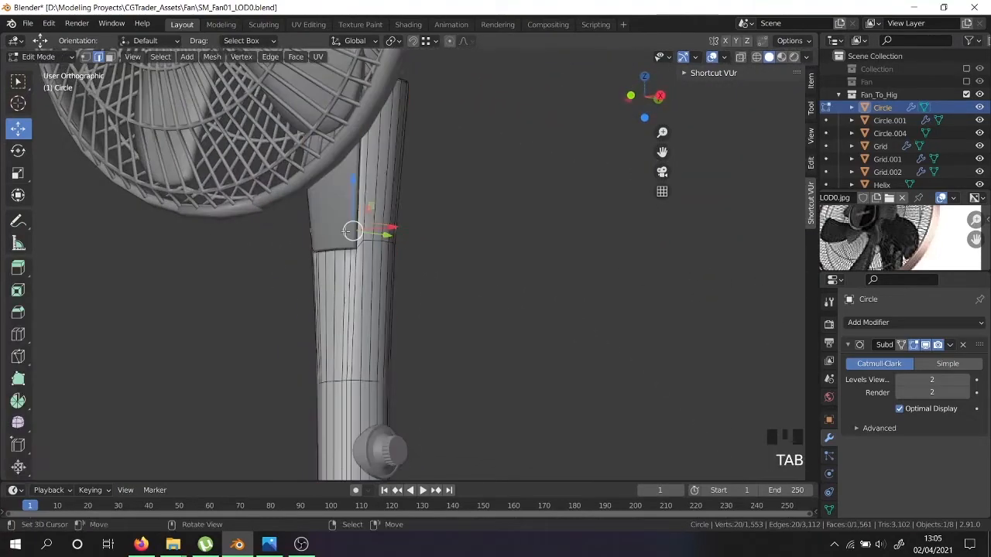
pyautogui.keyDown('shift'); pyautogui.moveTo(381, 170); pyautogui.dragTo(370, 263, button='middle'); pyautogui.keyUp('shift')
pyautogui.hotkey('ctrl', 'r')
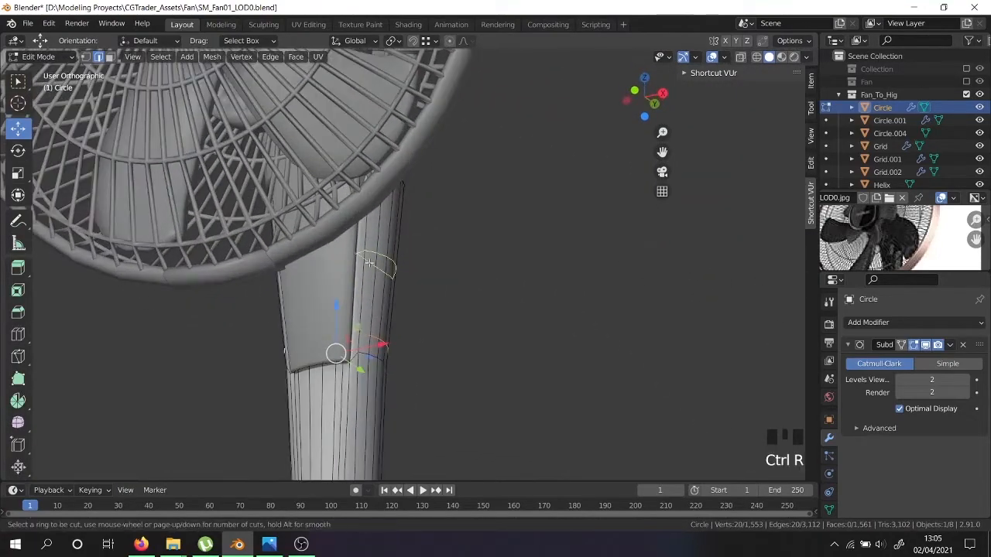
pyautogui.click(369, 262)
pyautogui.moveTo(303, 272); pyautogui.dragTo(376, 212, button='middle')
pyautogui.hotkey('ctrl', 'r')
pyautogui.click(300, 254)
# Select the two upper horizontal loops and slide them up close to the top edge of the stand's side sections.
pyautogui.keyDown('alt'); pyautogui.keyDown('shift'); pyautogui.rightClick(389, 202); pyautogui.keyUp('shift'); pyautogui.keyUp('alt')
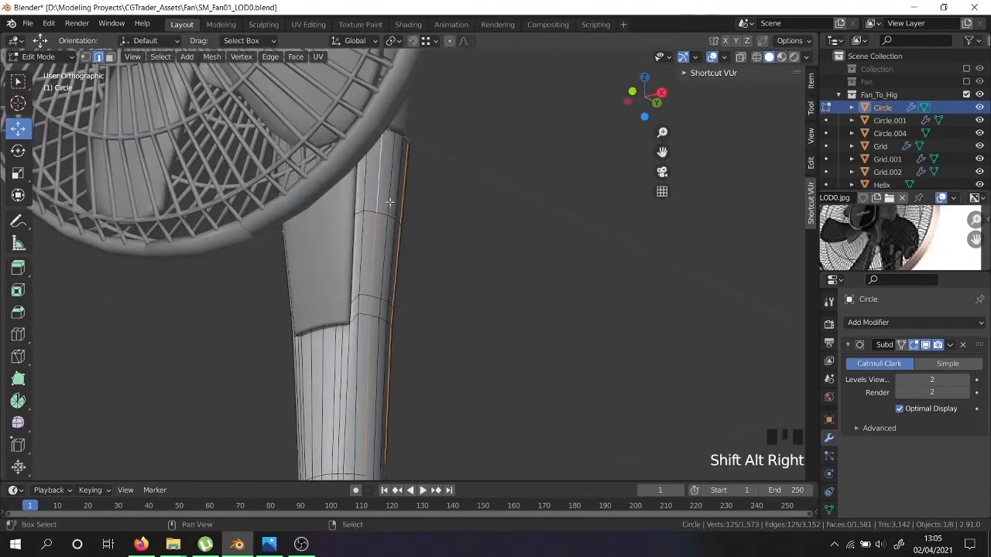
pyautogui.keyDown('alt'); pyautogui.keyDown('shift'); pyautogui.rightClick(373, 219); pyautogui.keyUp('shift'); pyautogui.keyUp('alt')
pyautogui.scroll(3, 312, 254)
pyautogui.keyDown('shift'); pyautogui.moveTo(312, 255); pyautogui.dragTo(266, 336, button='middle'); pyautogui.keyUp('shift')
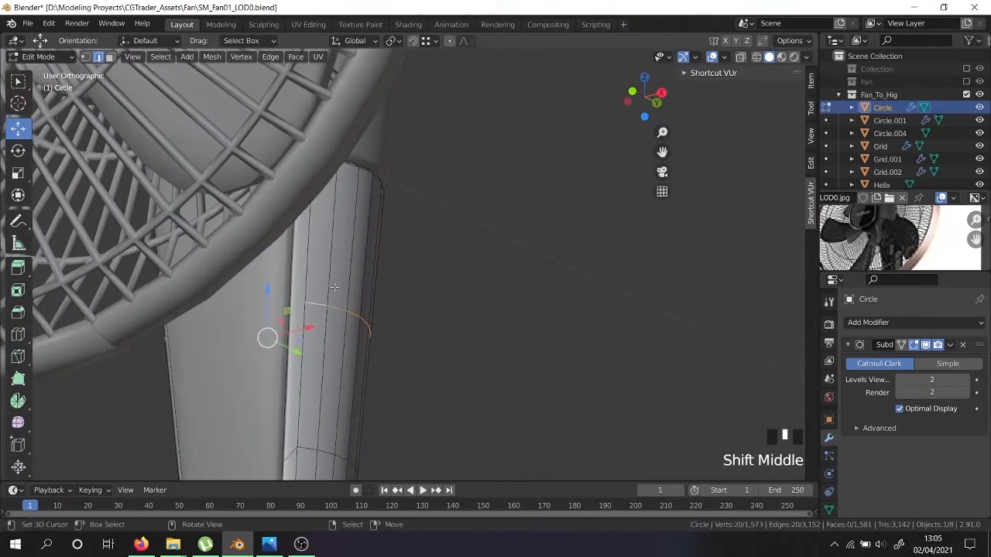
pyautogui.press('g')
pyautogui.press('g')
pyautogui.click(351, 165)
pyautogui.moveTo(309, 186); pyautogui.dragTo(283, 183, button='middle')
pyautogui.press('g')
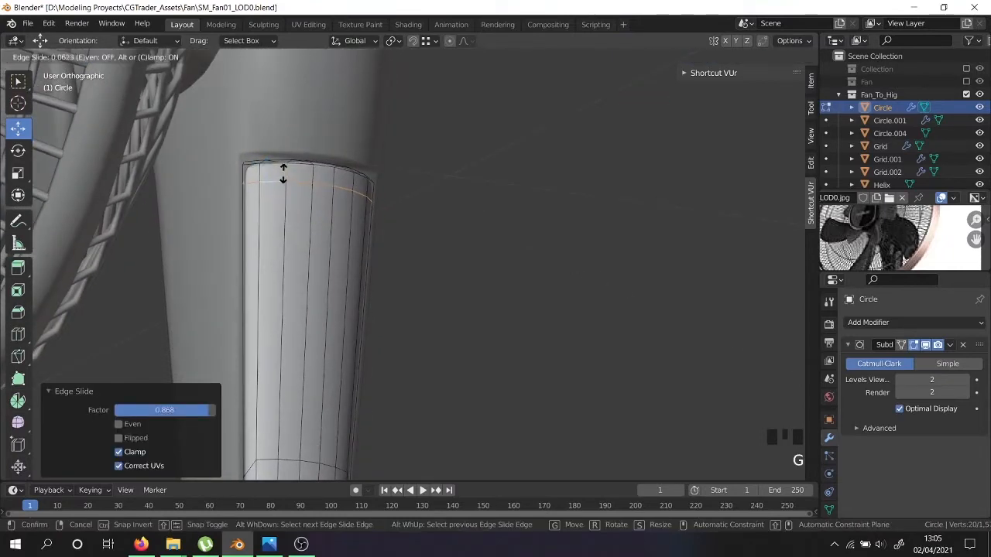
pyautogui.click(283, 101)
pyautogui.scroll(-6, 287, 162)
pyautogui.press('Tab')
# Add a Subdivision Surface modifier to the upper rear housing that covers the top of the stand.
pyautogui.rightClick(268, 246)
pyautogui.moveTo(268, 246); pyautogui.dragTo(410, 248, button='middle')
pyautogui.press('Tab')
pyautogui.moveTo(301, 263); pyautogui.dragTo(436, 310, button='middle')
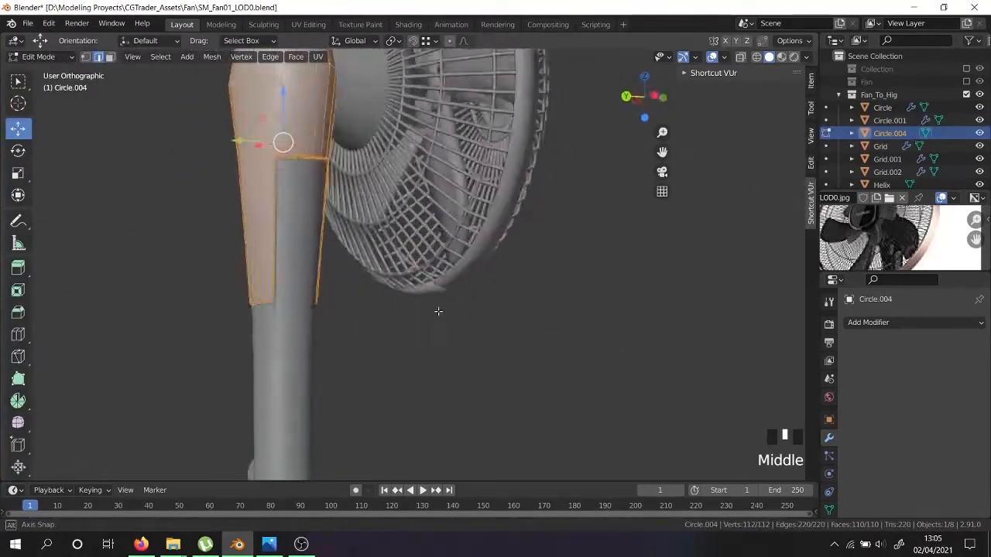
pyautogui.scroll(-4, 436, 310)
pyautogui.click(876, 324)
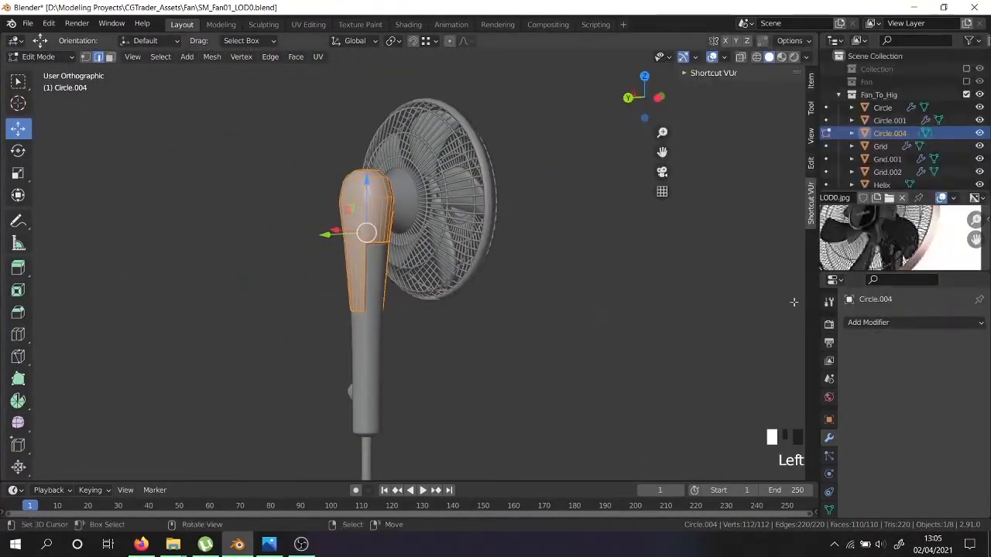
pyautogui.click(856, 324)
pyautogui.click(861, 322)
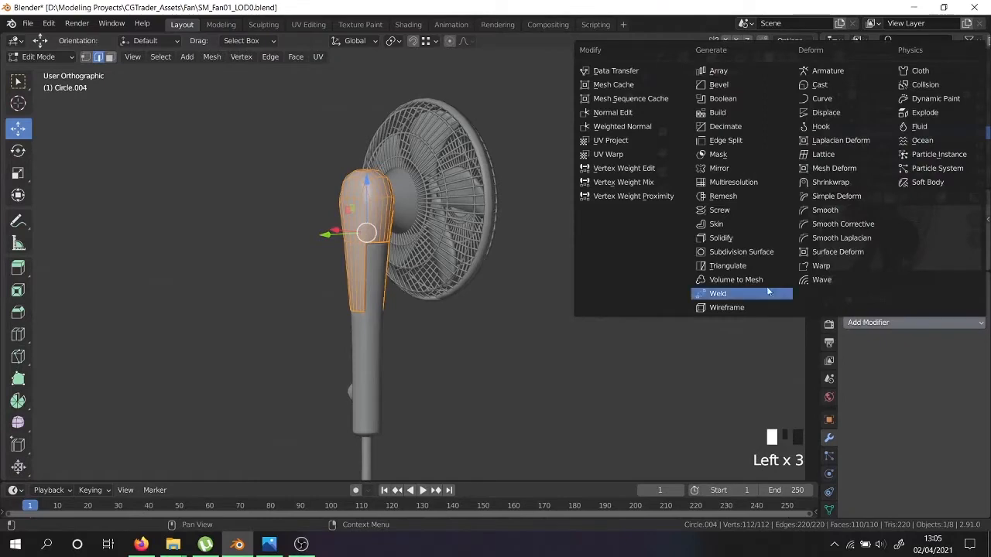
pyautogui.click(728, 250)
# Insert a horizontal loop cut on the housing's narrow tongue close to its lower end, with a slide factor of about -0.96.
pyautogui.scroll(2, 346, 241)
pyautogui.press('Tab')
pyautogui.moveTo(346, 240); pyautogui.dragTo(345, 432, button='middle')
pyautogui.press('Tab')
pyautogui.scroll(3, 345, 432)
pyautogui.hotkey('ctrl', 'r')
pyautogui.click(367, 323)
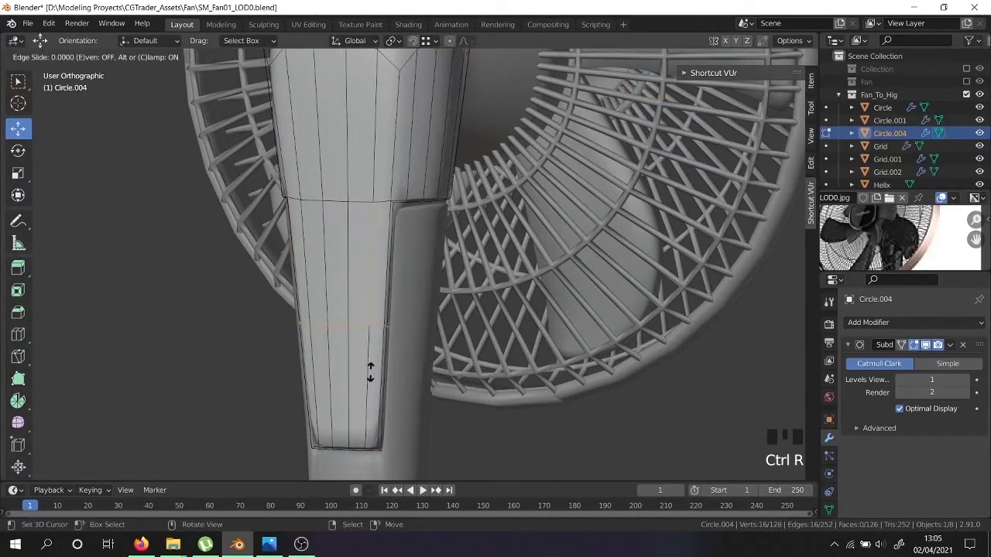
pyautogui.click(368, 62)
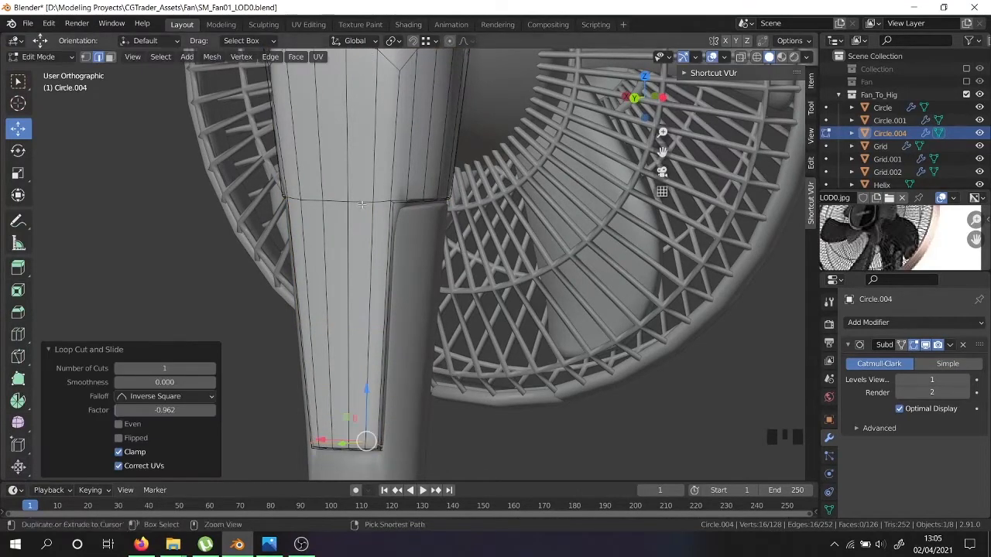
# Insert a second horizontal loop cut on the housing's tongue and slide it up close to the existing horizontal edge.
pyautogui.hotkey('ctrl', 'r')
pyautogui.click(361, 233)
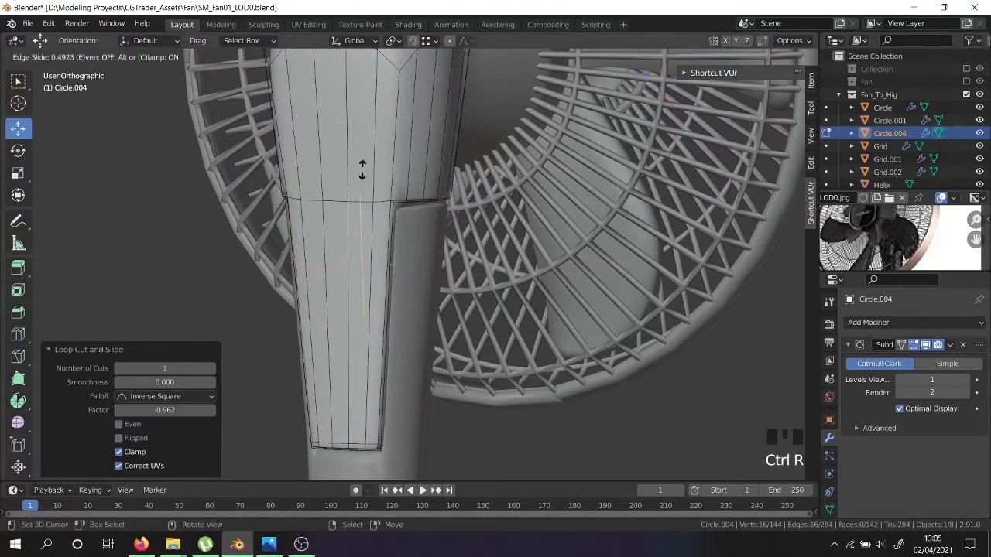
pyautogui.click(360, 118)
pyautogui.scroll(-2, 360, 118)
pyautogui.press('Tab')
pyautogui.moveTo(360, 118); pyautogui.dragTo(163, 57, button='middle')
pyautogui.scroll(-8, 243, 140)
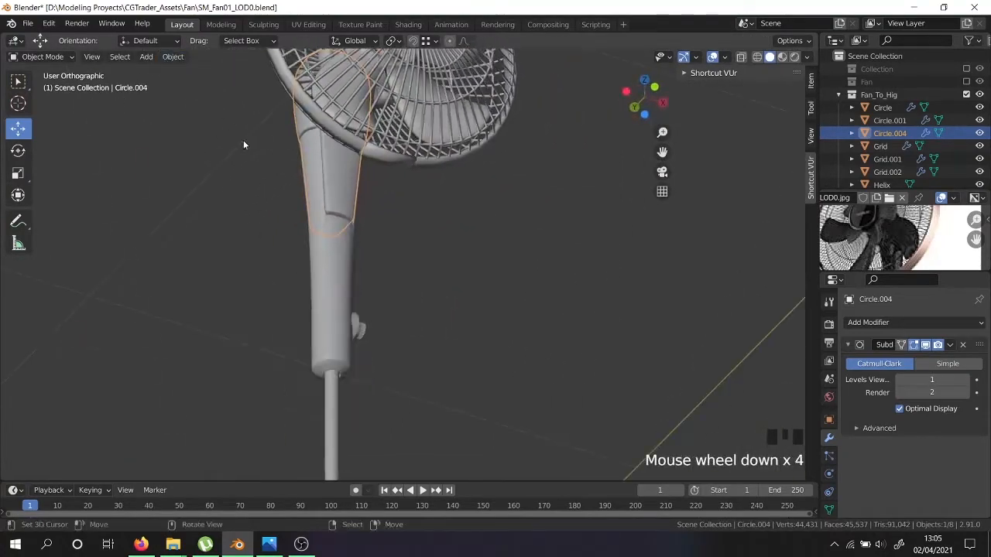
# Insert a loop cut around the bevelled lower edge of the stand, slid towards its side wall with a factor of about 0.70.
pyautogui.scroll(6, 315, 280)
pyautogui.scroll(5, 340, 317)
pyautogui.click(346, 306)
pyautogui.press('Tab')
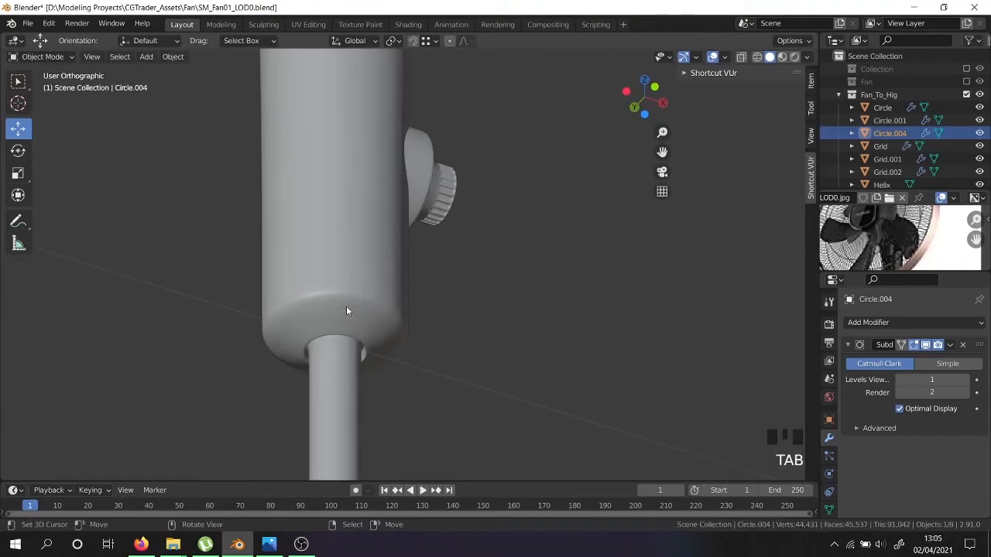
pyautogui.scroll(7, 346, 306)
pyautogui.hotkey('ctrl', 'r')
pyautogui.click(337, 293)
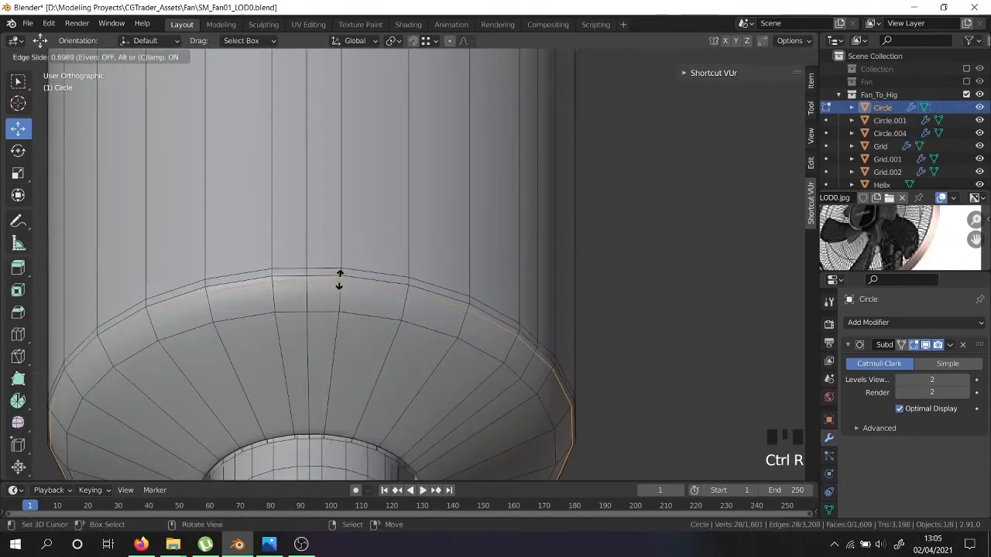
pyautogui.click(340, 278)
# Inspect the stand's smoothed lower edge and its edge loops up to the fan.
pyautogui.press('Tab')
pyautogui.scroll(-5, 341, 283)
pyautogui.moveTo(354, 274); pyautogui.dragTo(327, 311, button='middle')
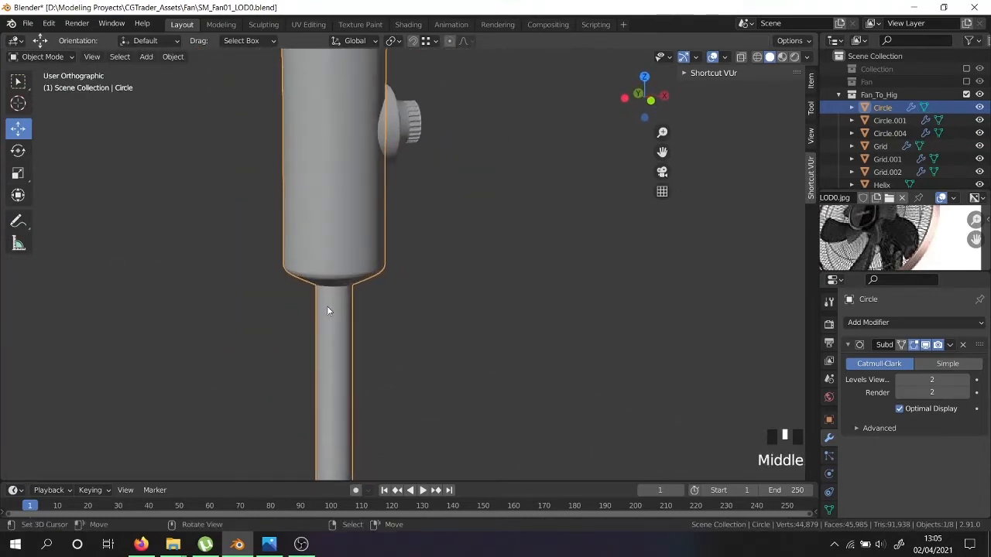
pyautogui.scroll(-9, 336, 236)
pyautogui.scroll(4, 337, 235)
pyautogui.press('Tab')
pyautogui.scroll(3, 332, 350)
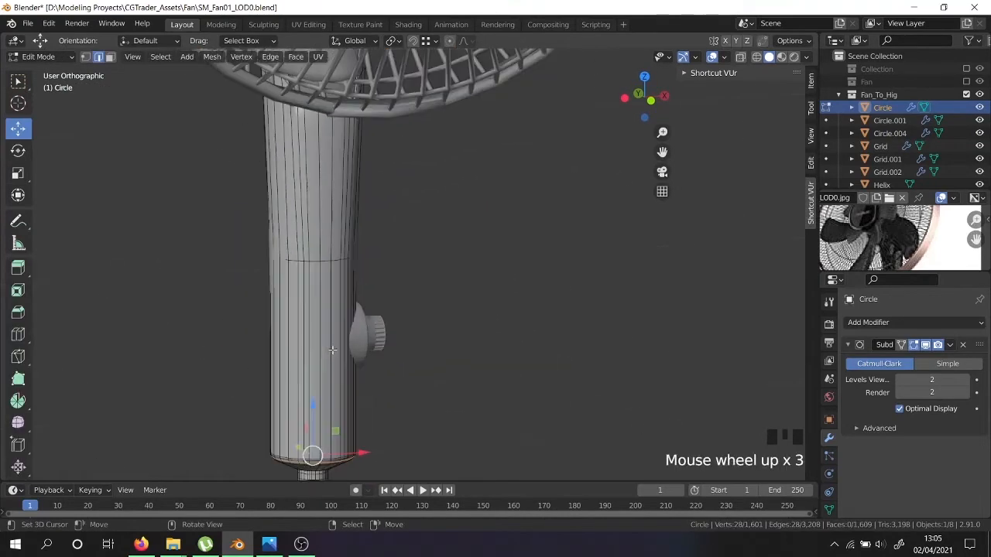
pyautogui.moveTo(332, 350); pyautogui.dragTo(276, 302, button='middle')
pyautogui.press('Tab')
pyautogui.scroll(-6, 292, 285)
# Add a Subdivision Surface modifier to the motor body with the fan's front hub cap.
pyautogui.moveTo(316, 246); pyautogui.dragTo(182, 255, button='middle')
pyautogui.scroll(4, 250, 139)
pyautogui.rightClick(248, 149)
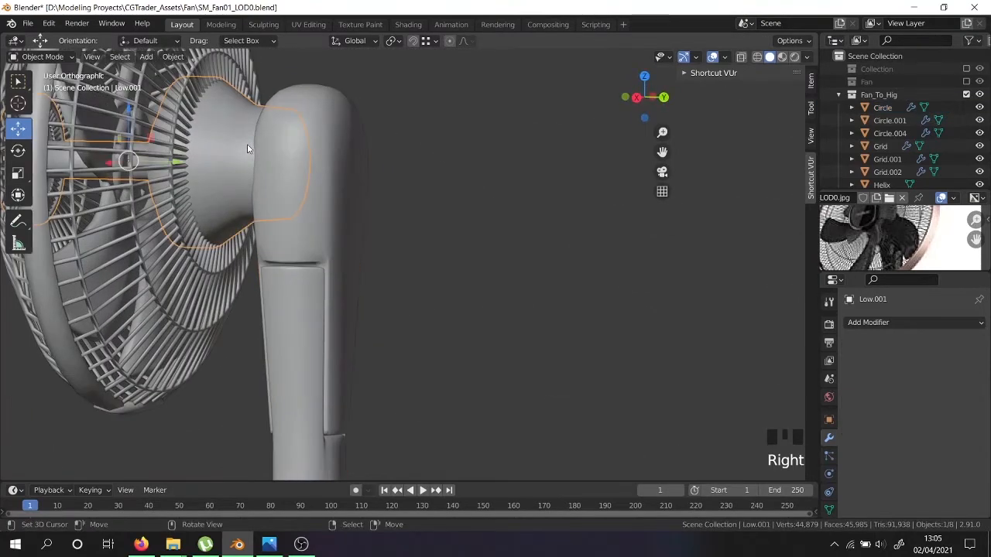
pyautogui.moveTo(230, 157); pyautogui.dragTo(960, 353, button='middle')
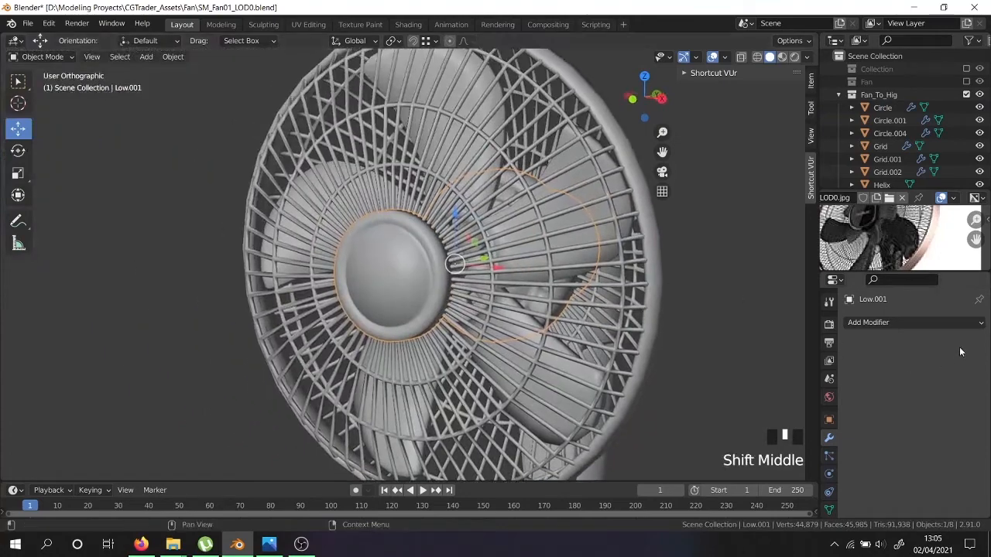
pyautogui.click(892, 324)
pyautogui.click(861, 324)
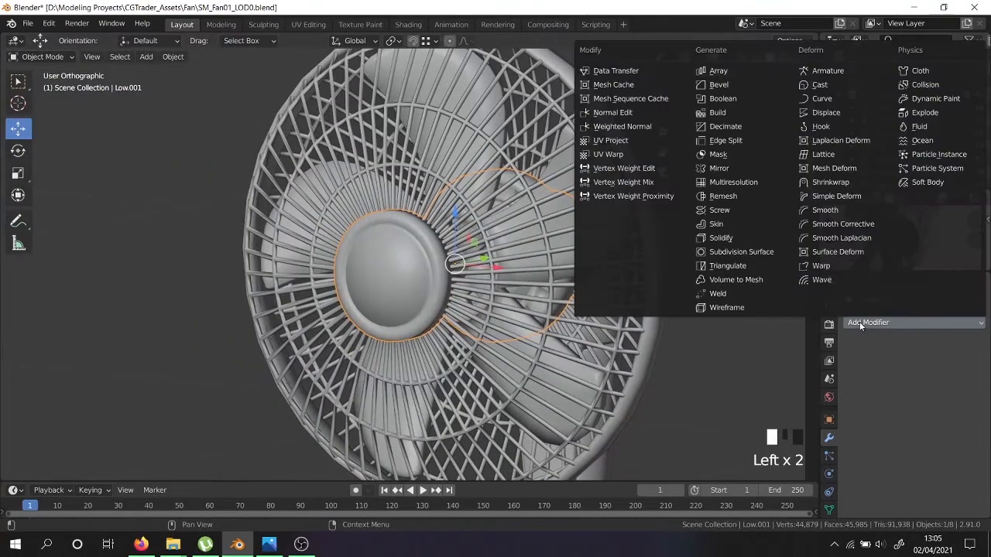
pyautogui.click(773, 251)
# Insert a centred loop cut around the hub cap's front rim and bevel it about 0.013 m wide.
pyautogui.scroll(6, 417, 294)
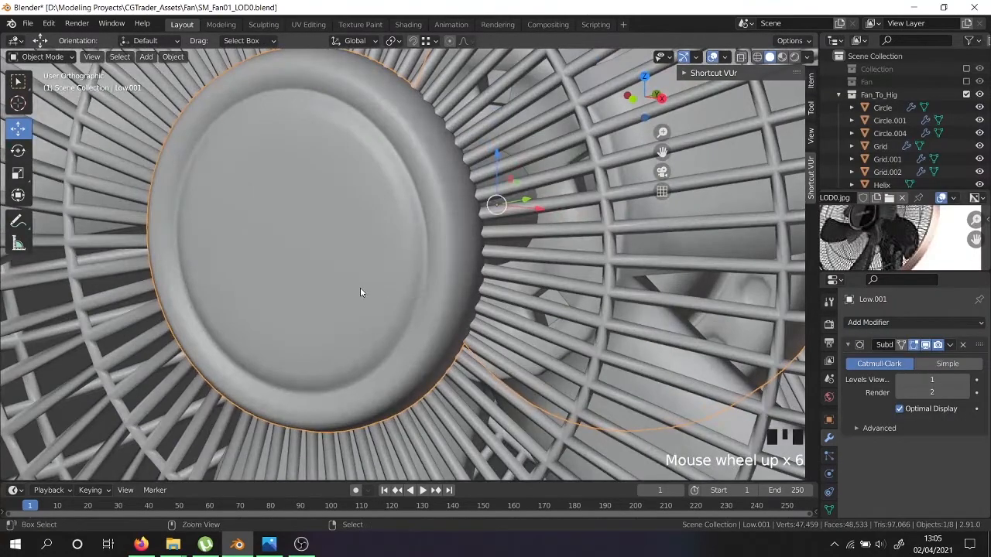
pyautogui.press('Tab')
pyautogui.scroll(2, 436, 321)
pyautogui.hotkey('ctrl', 'r')
pyautogui.doubleClick(436, 322)
pyautogui.scroll(2, 435, 321)
pyautogui.hotkey('ctrl', 'b')
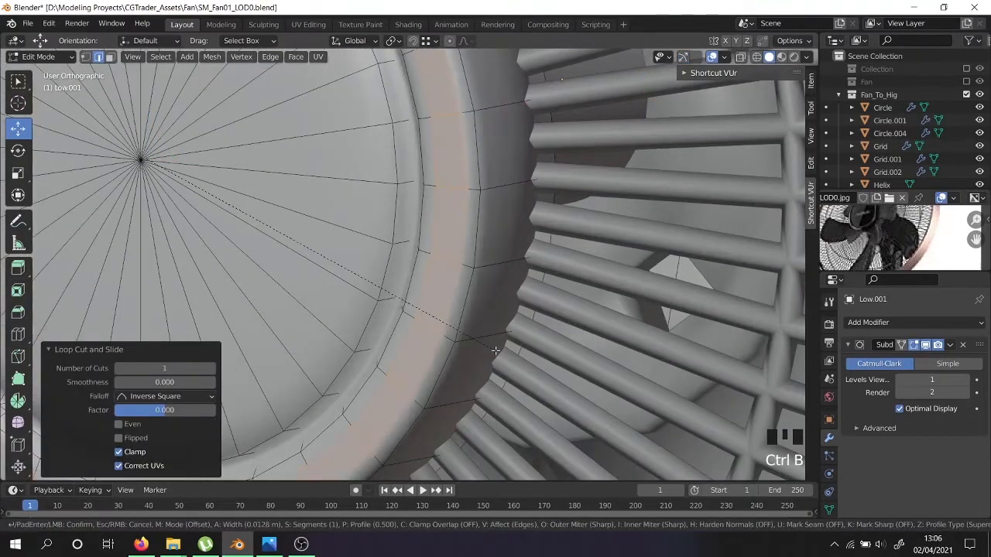
pyautogui.click(502, 351)
pyautogui.hotkey('ctrl', 'b')
pyautogui.rightClick(503, 255)
# Insert a centred loop cut around the hub cap's outer side wall and bevel it about 0.025 m wide.
pyautogui.scroll(-2, 502, 254)
pyautogui.hotkey('ctrl', 'r')
pyautogui.click(495, 258)
pyautogui.rightClick(487, 260)
pyautogui.moveTo(509, 268); pyautogui.dragTo(488, 272, button='middle')
pyautogui.hotkey('ctrl', 'b')
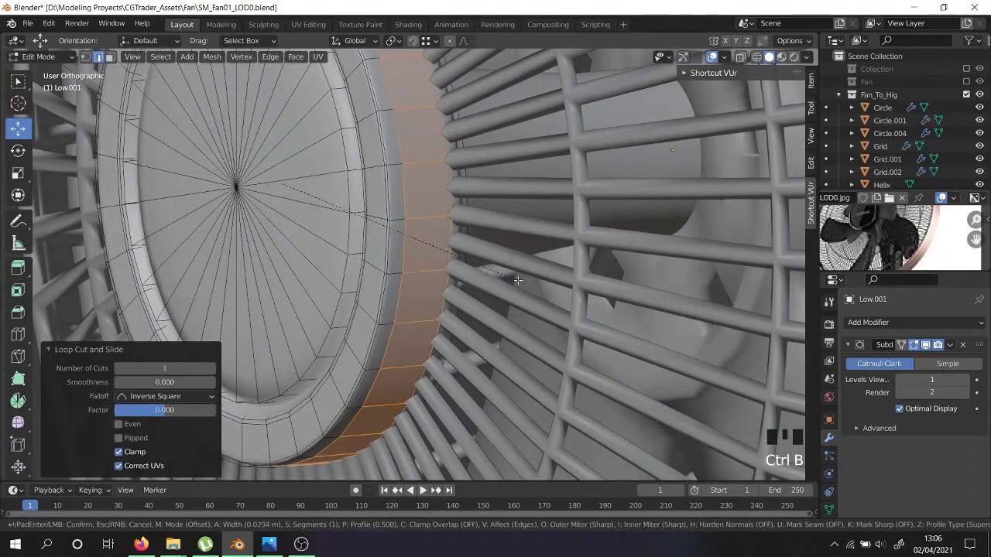
pyautogui.click(527, 281)
pyautogui.scroll(-4, 503, 271)
# Insert a loop cut at the border of the hub cap's recessed disc, with a slide factor of about -0.25.
pyautogui.press('Tab')
pyautogui.moveTo(503, 271); pyautogui.dragTo(475, 246, button='middle')
pyautogui.press('Tab')
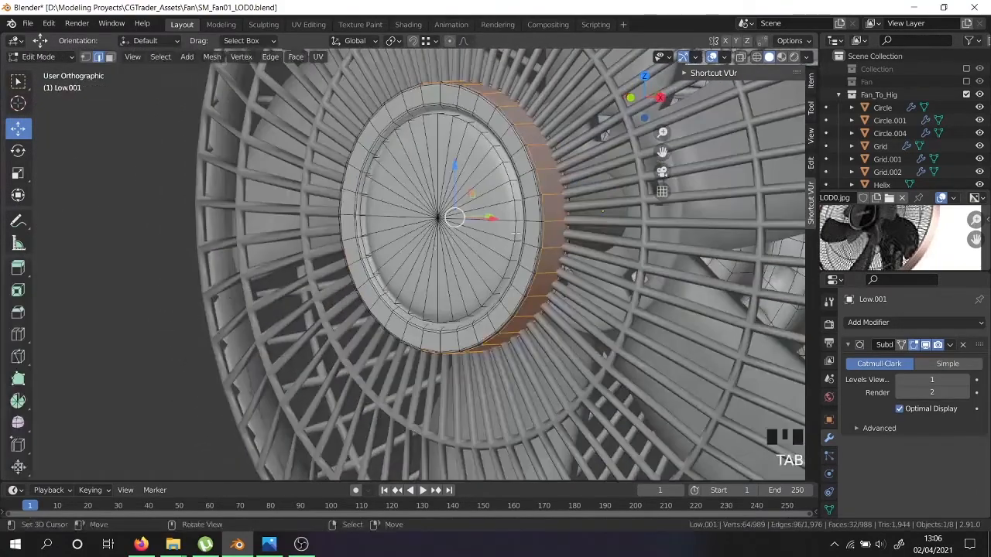
pyautogui.scroll(4, 499, 248)
pyautogui.scroll(2, 514, 298)
pyautogui.hotkey('ctrl', 'r')
pyautogui.click(507, 280)
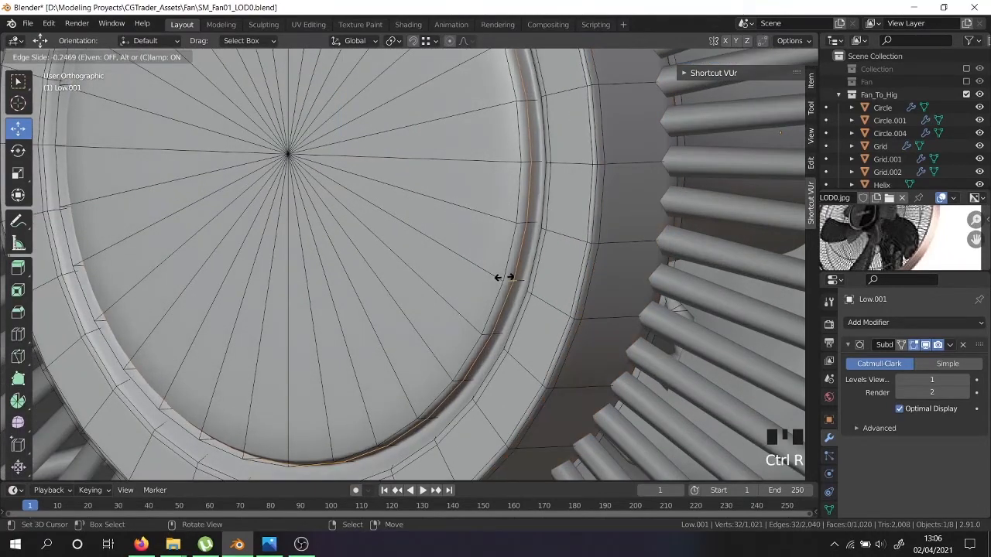
pyautogui.click(504, 277)
# Insert a loop cut around the central shaft behind the hub cap, with a slide factor of about -0.71.
pyautogui.press('Tab')
pyautogui.scroll(-5, 501, 275)
pyautogui.moveTo(493, 271); pyautogui.dragTo(452, 260, button='middle')
pyautogui.press('Tab')
pyautogui.press('Tab')
pyautogui.rightClick(384, 264)
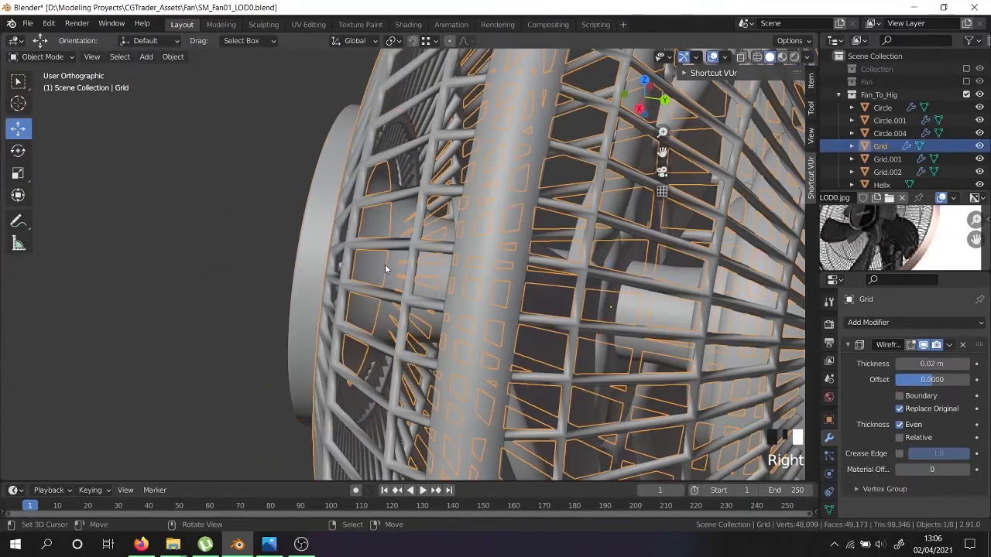
pyautogui.rightClick(385, 264)
pyautogui.press('Tab')
pyautogui.moveTo(391, 266); pyautogui.dragTo(452, 265, button='middle')
pyautogui.hotkey('shift', 'z')
pyautogui.hotkey('ctrl', 'r')
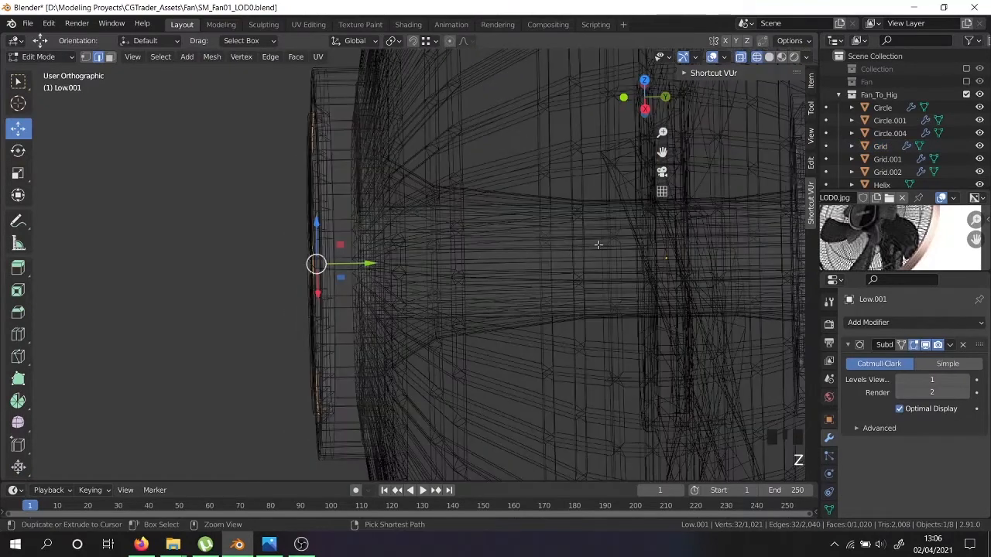
pyautogui.click(628, 234)
pyautogui.click(468, 232)
# Move the shaft's new loop along Y by about -0.019 m and a further -0.0005 m towards the hub cap.
pyautogui.moveTo(479, 247); pyautogui.dragTo(446, 260, button='middle')
pyautogui.hotkey('shift', 'z')
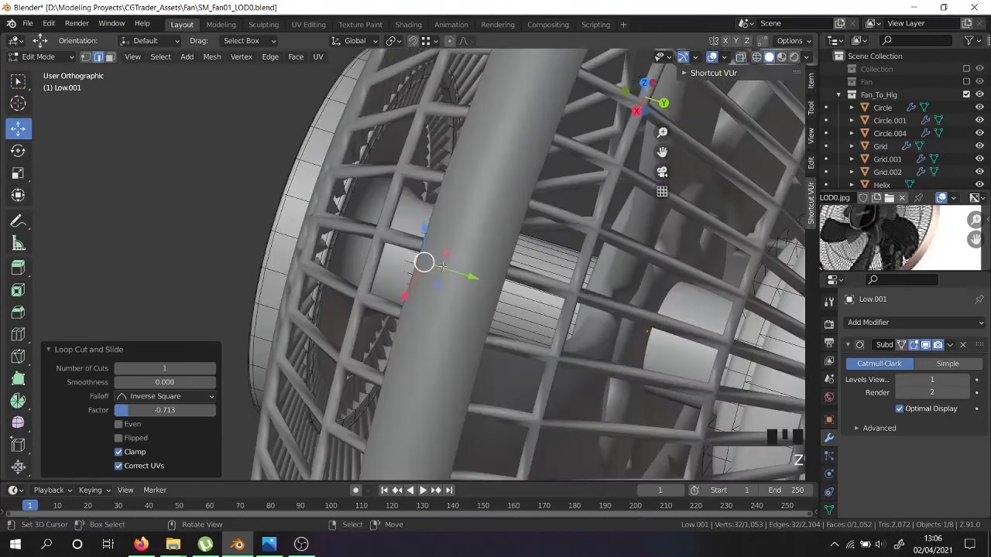
pyautogui.moveTo(471, 276); pyautogui.dragTo(411, 263)
pyautogui.hotkey('shift', 'z')
pyautogui.scroll(6, 373, 259)
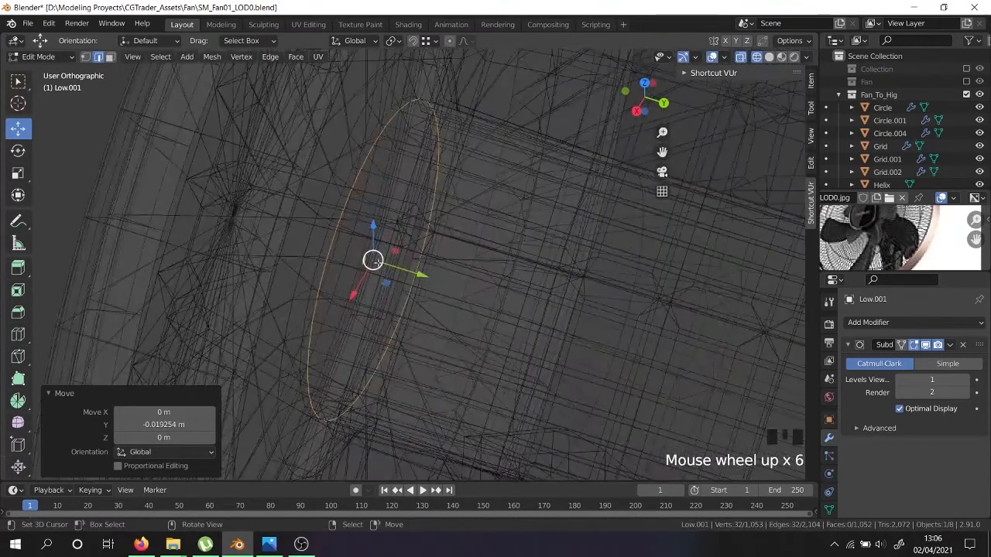
pyautogui.moveTo(417, 274); pyautogui.dragTo(414, 273)
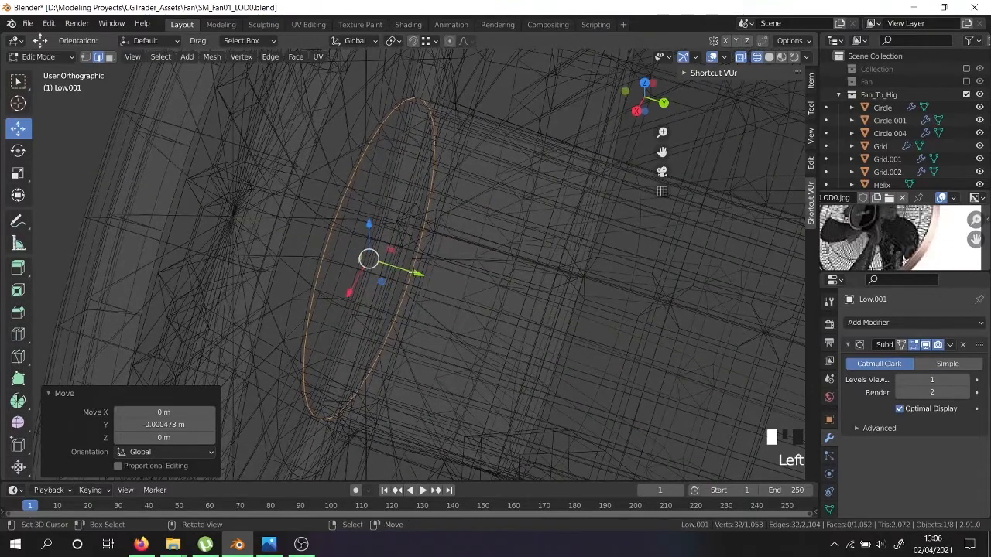
# Insert two loop cuts on the hub cap's back face, one close to the shaft and one towards the outer rim.
pyautogui.hotkey('shift', 'z')
pyautogui.scroll(-1, 352, 259)
pyautogui.moveTo(348, 259)
pyautogui.mouseDown(button='middle')
pyautogui.moveTo(309, 235)
pyautogui.moveTo(317, 232)
pyautogui.mouseUp(button='middle')
pyautogui.scroll(-3, 278, 173)
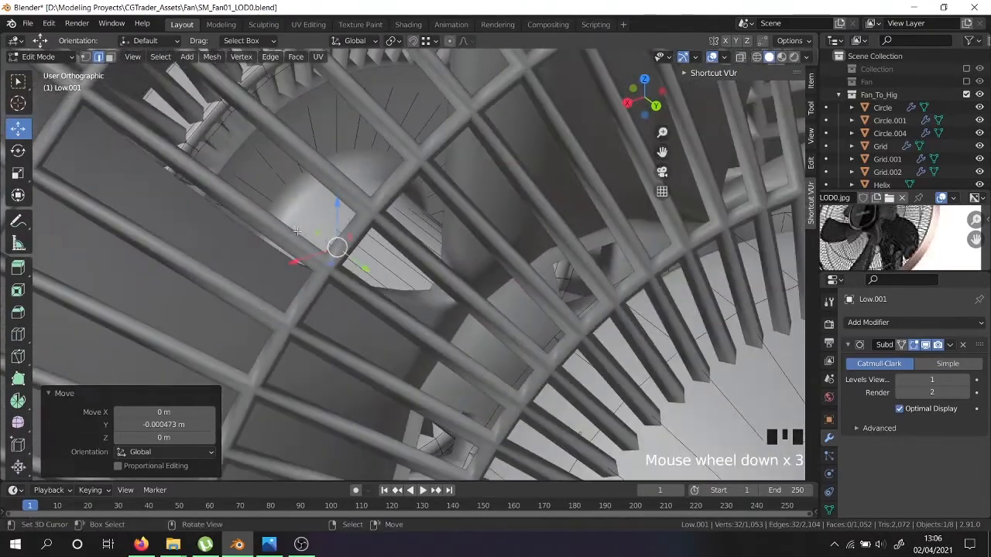
pyautogui.scroll(2, 267, 155)
pyautogui.hotkey('ctrl', 'r')
pyautogui.click(250, 144)
pyautogui.click(299, 226)
pyautogui.hotkey('ctrl', 'r')
pyautogui.click(279, 179)
pyautogui.click(267, 157)
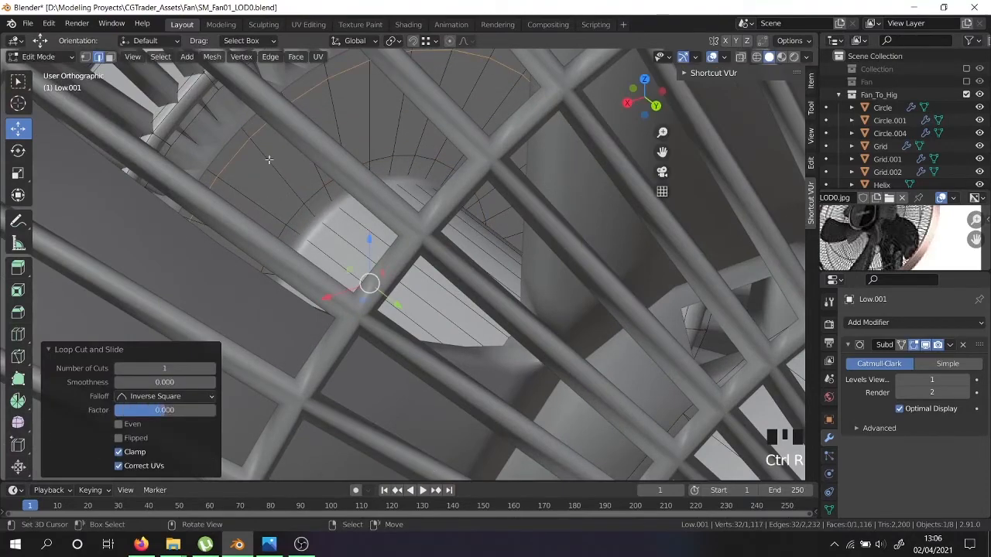
# Insert a centred loop cut around the motor housing's front section behind the grille and bevel it to a width of 0.0492 m.
pyautogui.scroll(-5, 267, 159)
pyautogui.moveTo(267, 158); pyautogui.dragTo(327, 194, button='middle')
pyautogui.press('Tab')
pyautogui.moveTo(460, 230); pyautogui.dragTo(480, 239, button='middle')
pyautogui.press('Tab')
pyautogui.scroll(2, 488, 240)
pyautogui.hotkey('ctrl', 'r')
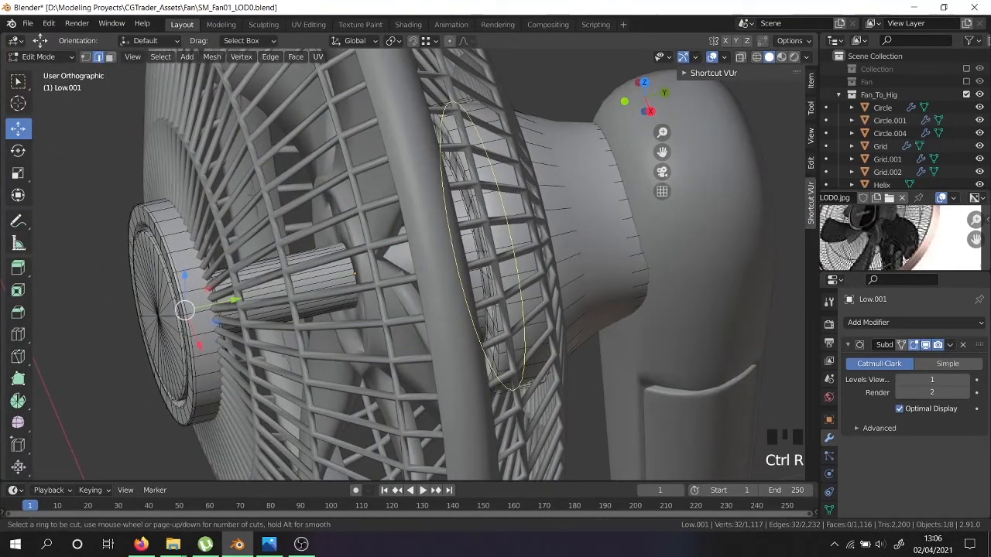
pyautogui.click(505, 242)
pyautogui.rightClick(505, 242)
pyautogui.scroll(2, 506, 242)
pyautogui.moveTo(543, 247); pyautogui.dragTo(517, 249, button='middle')
pyautogui.scroll(2, 517, 249)
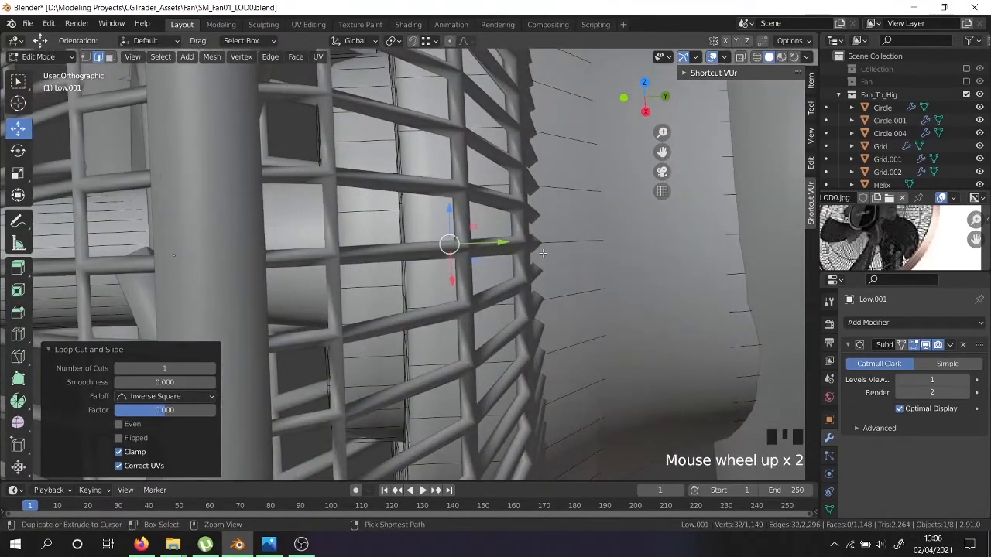
pyautogui.hotkey('ctrl', 'b')
pyautogui.click(588, 263)
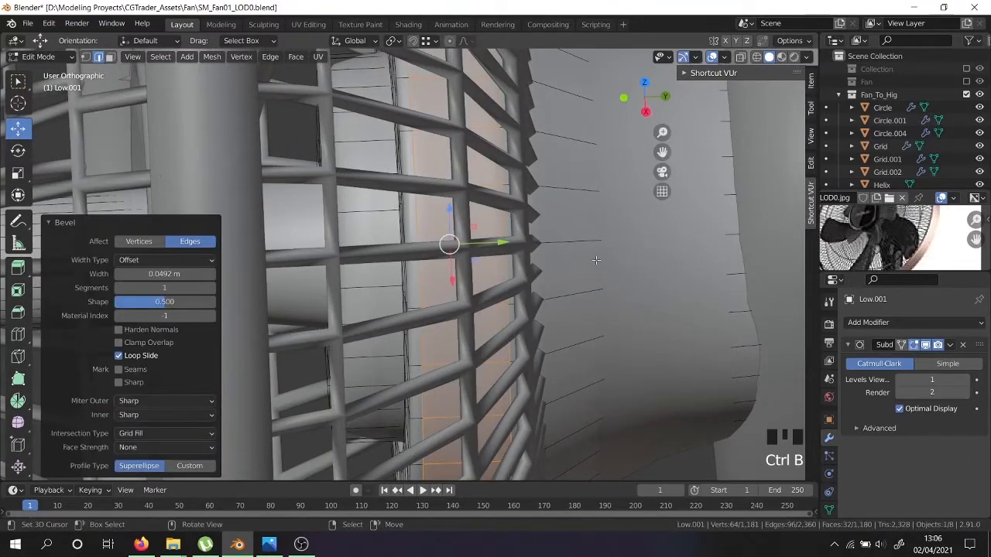
# Insert a loop cut around the motor housing's rear neck, with a slide factor of about 0.715, and leave mesh editing.
pyautogui.scroll(3, 620, 255)
pyautogui.hotkey('ctrl', 'r')
pyautogui.click(610, 243)
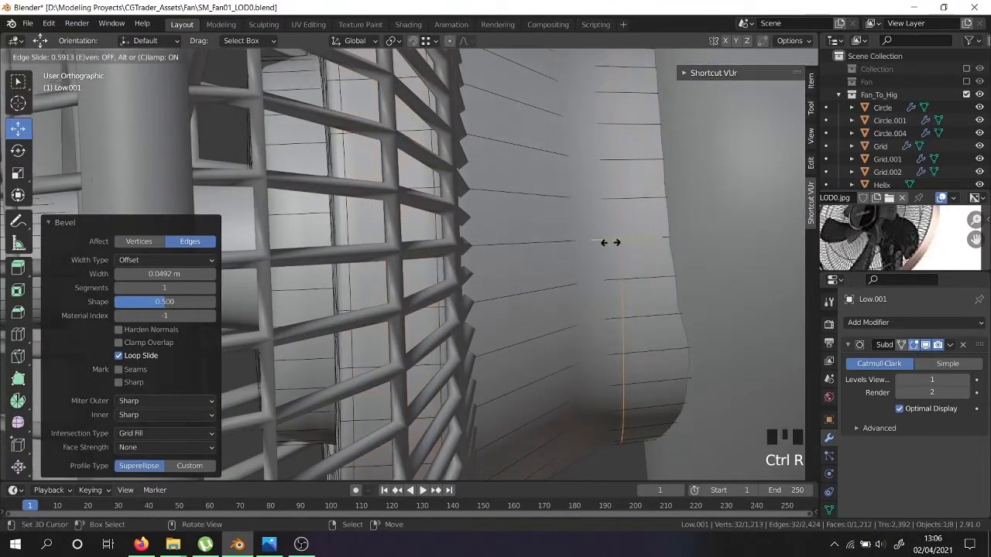
pyautogui.click(604, 242)
pyautogui.scroll(-4, 604, 242)
pyautogui.moveTo(604, 242); pyautogui.dragTo(534, 219, button='middle')
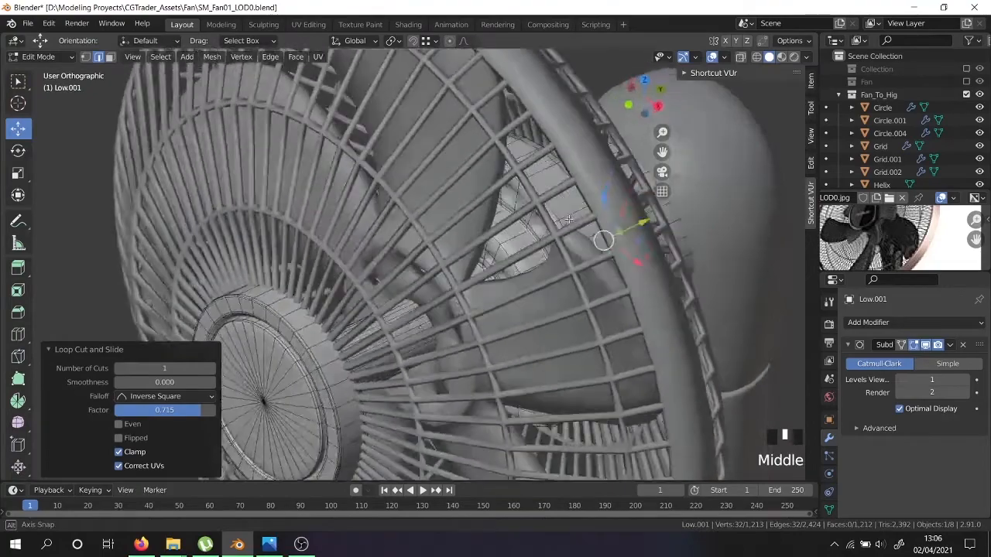
pyautogui.scroll(2, 535, 219)
pyautogui.scroll(5, 533, 220)
pyautogui.scroll(-12, 526, 219)
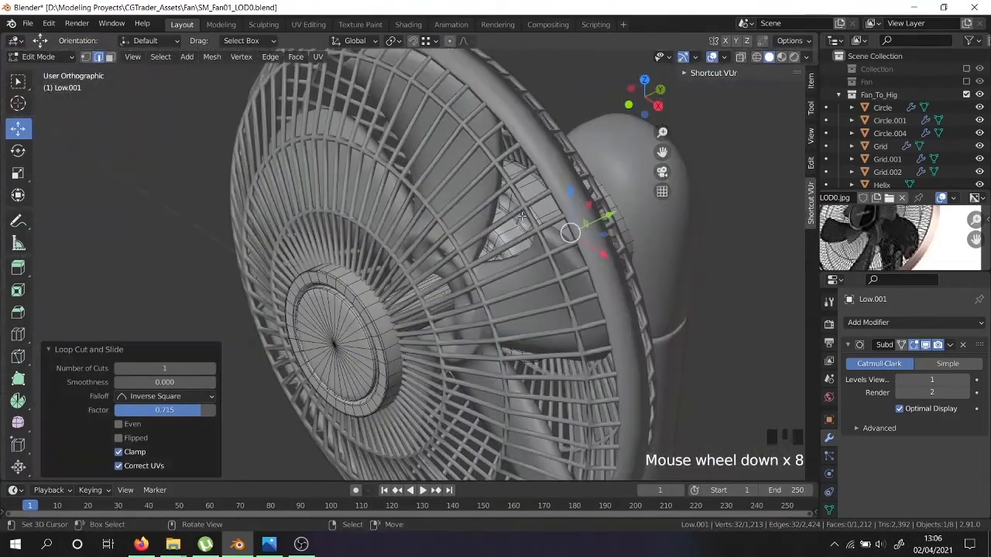
pyautogui.scroll(4, 535, 220)
pyautogui.press('Tab')
# Add a Subdivision Surface modifier to the wireframe grille and switch it to Simple.
pyautogui.rightClick(498, 270)
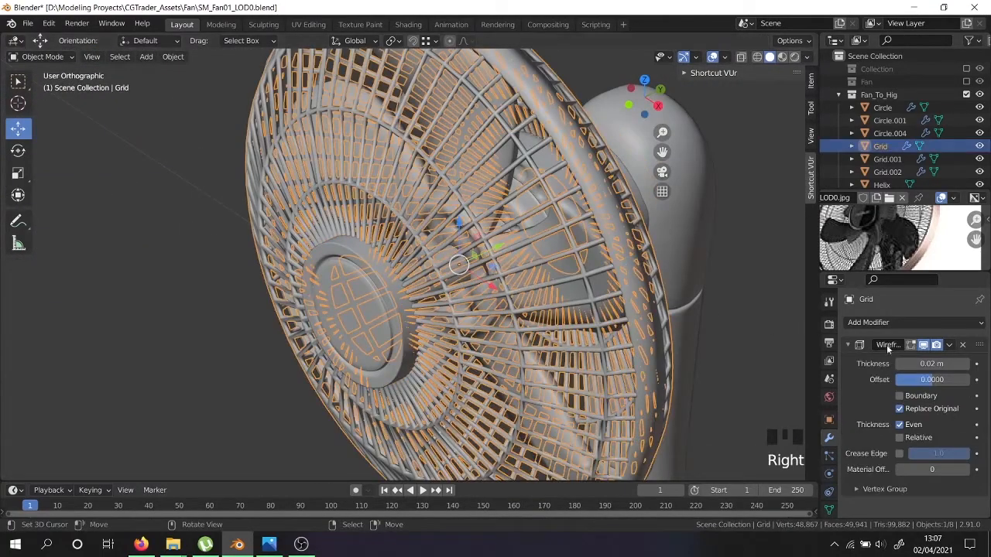
pyautogui.click(845, 324)
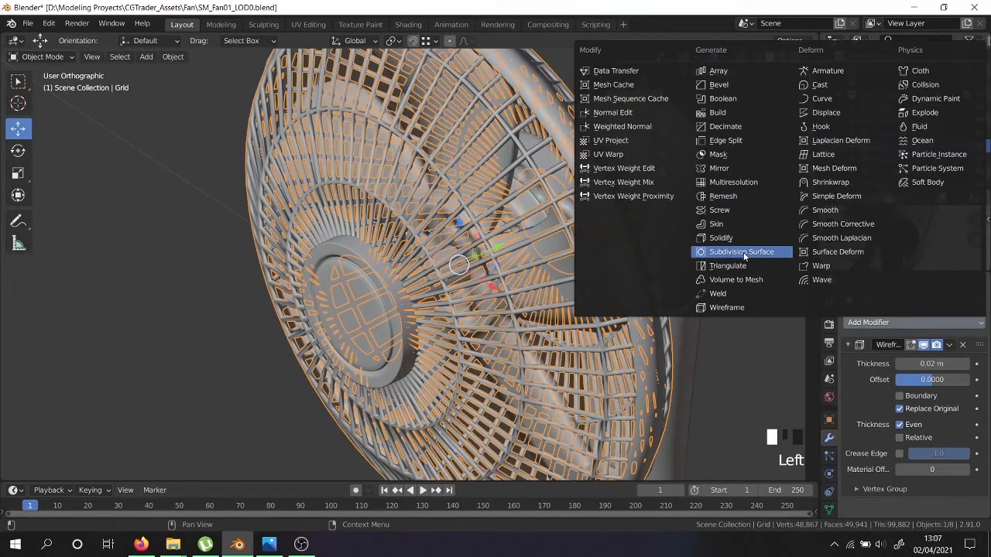
pyautogui.click(743, 252)
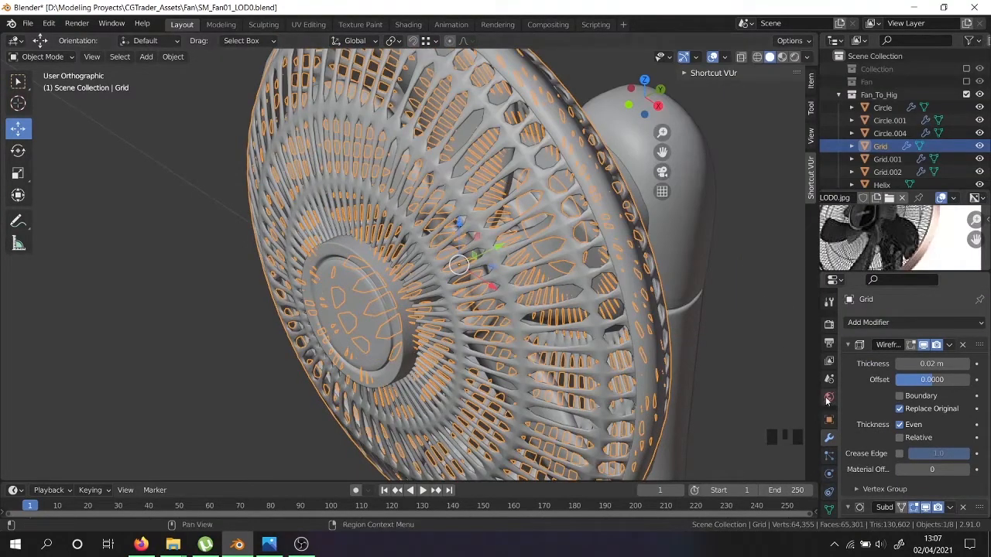
pyautogui.scroll(-6, 916, 396)
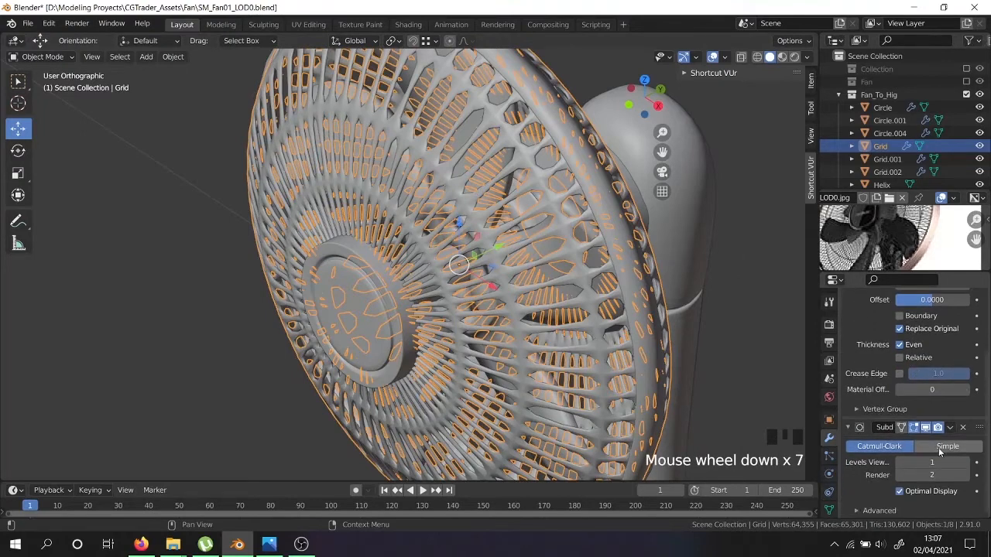
pyautogui.click(938, 446)
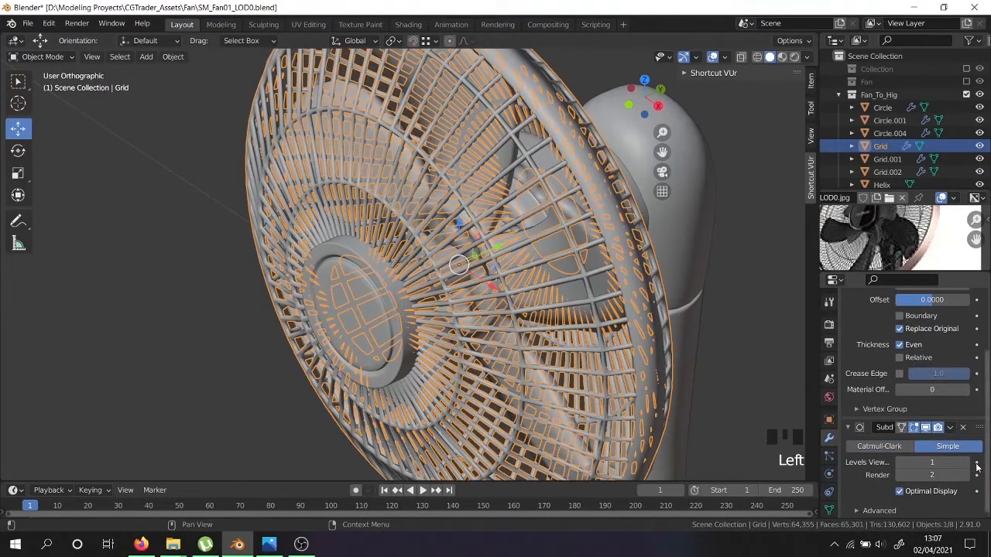
# Try viewport level 2 on the grille's Simple subdivision, inspect the bars up close and return it to level 1.
pyautogui.click(969, 462)
pyautogui.moveTo(692, 402); pyautogui.dragTo(609, 289, button='middle')
pyautogui.scroll(6, 620, 302)
pyautogui.scroll(2, 630, 322)
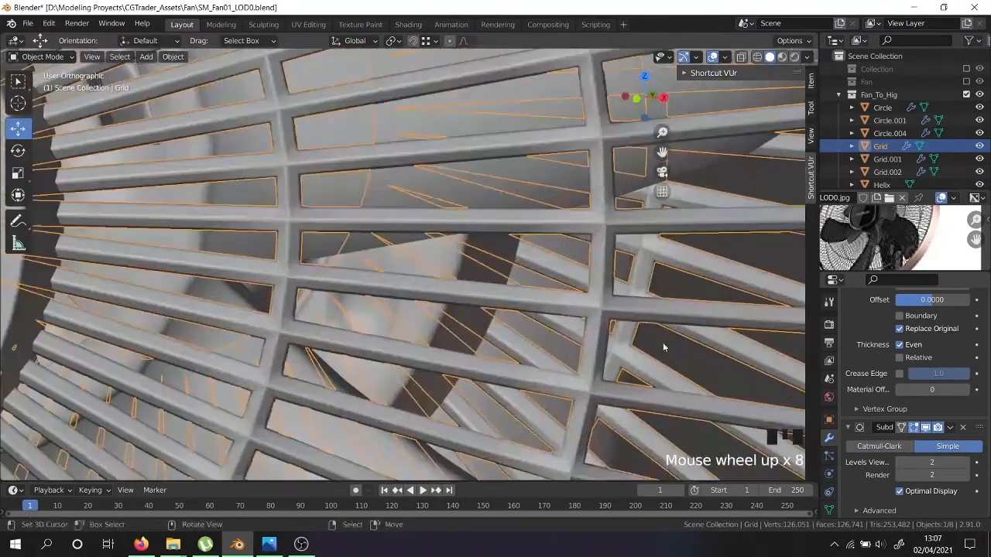
pyautogui.click(899, 463)
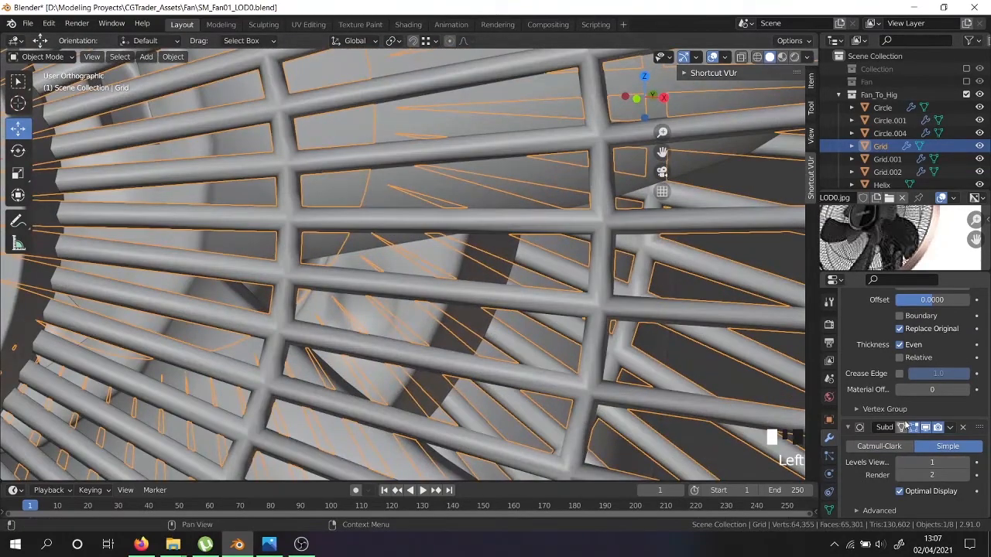
# Add a second, Catmull-Clark Subdivision Surface modifier to the grille and set the Simple one's viewport level to 2.
pyautogui.scroll(5, 902, 428)
pyautogui.click(883, 322)
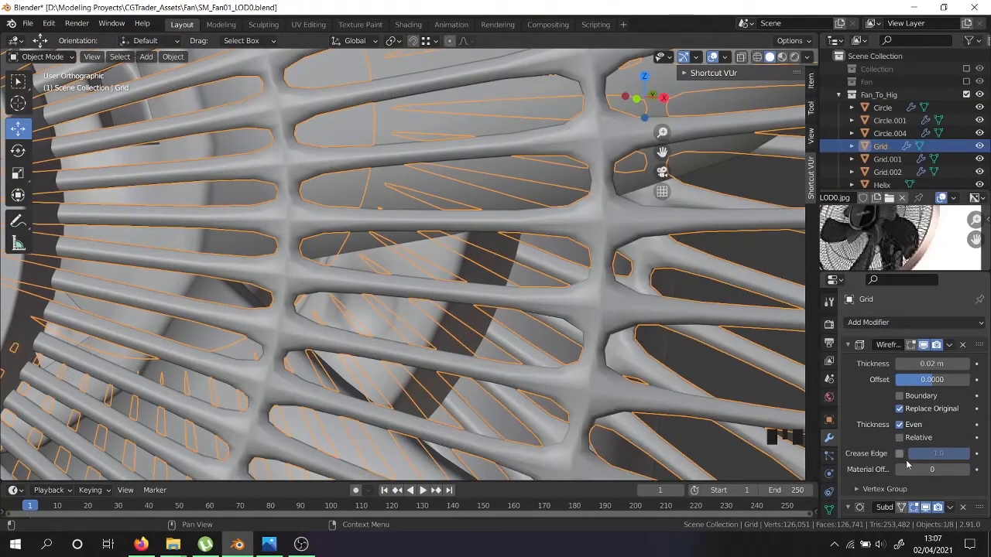
pyautogui.scroll(-8, 939, 417)
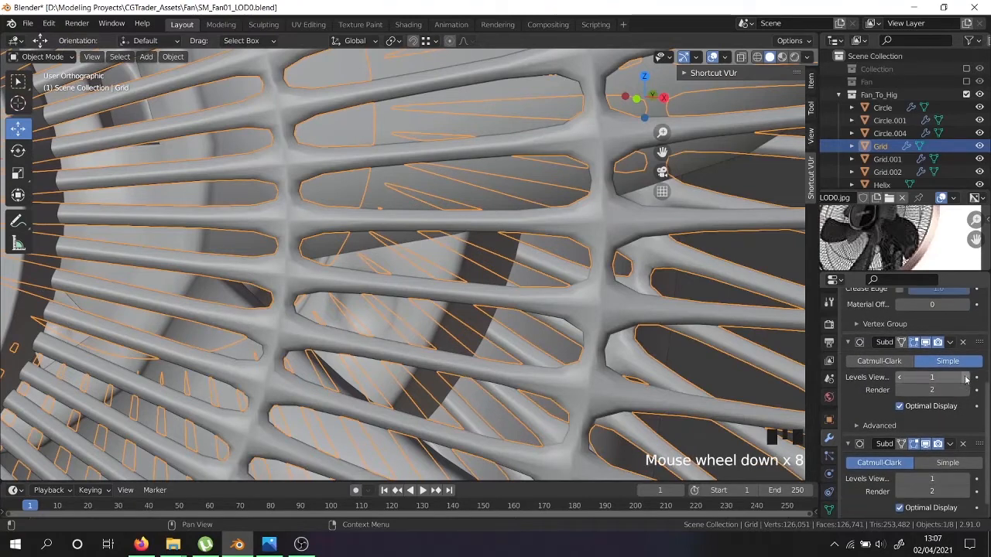
pyautogui.click(965, 377)
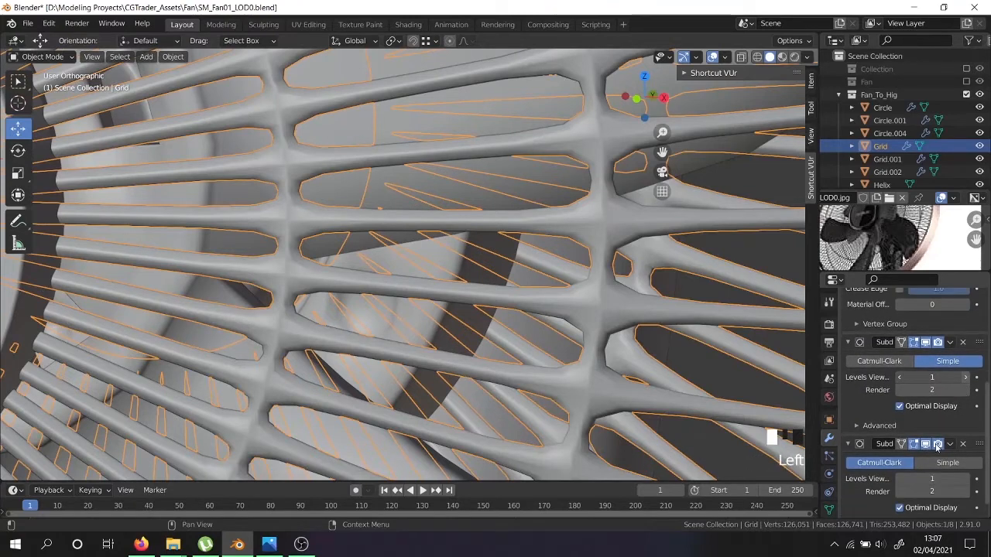
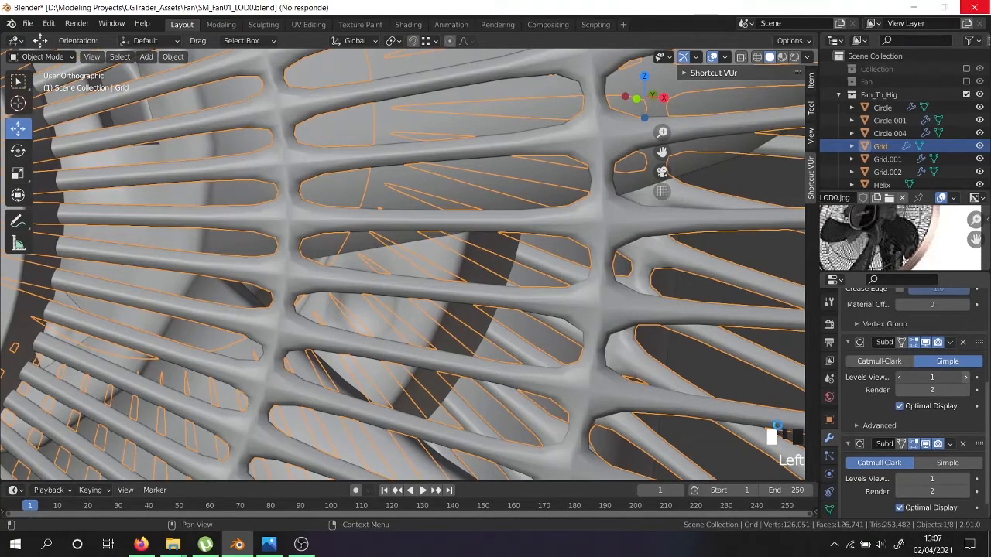
pyautogui.scroll(-7, 586, 366)
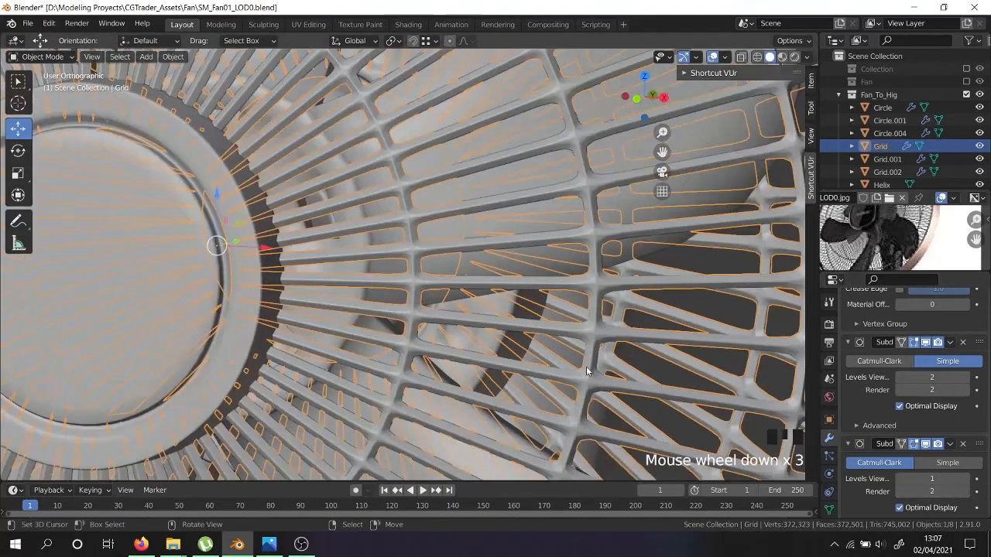
pyautogui.moveTo(586, 367); pyautogui.dragTo(553, 388, button='middle')
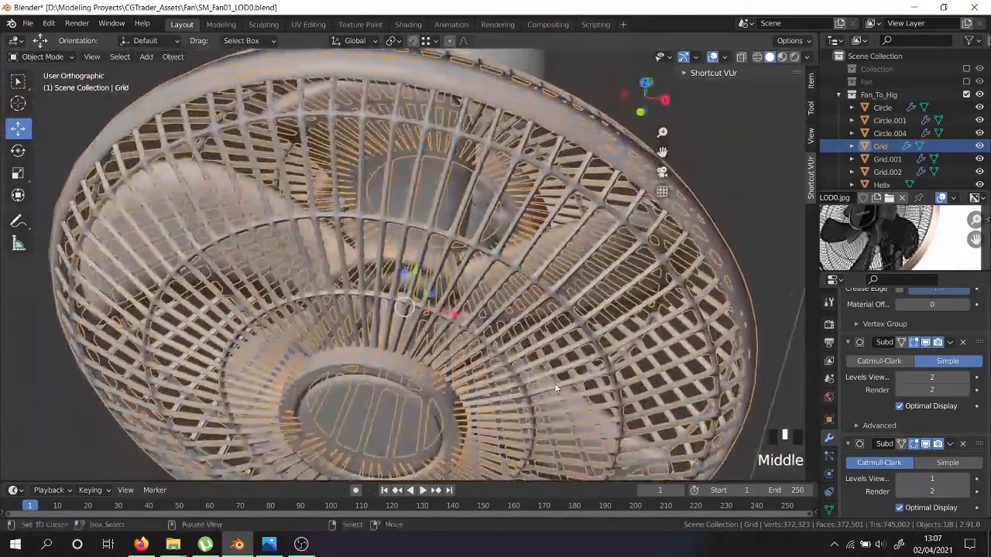
# Remove both Subdivision Surface modifiers from the grille, keeping only its Wireframe modifier.
pyautogui.click(964, 444)
pyautogui.click(962, 429)
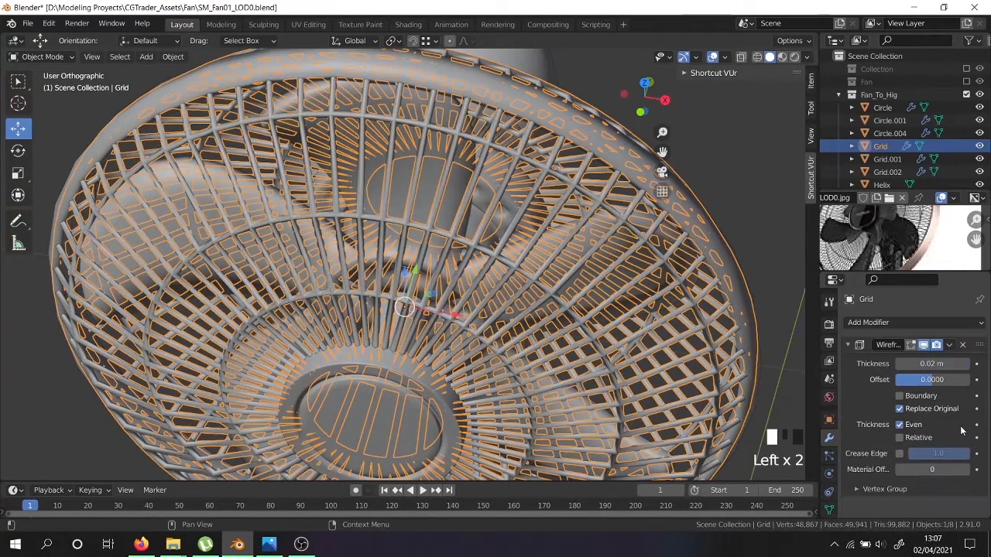
pyautogui.moveTo(751, 419); pyautogui.dragTo(534, 296, button='middle')
pyautogui.moveTo(420, 353); pyautogui.dragTo(510, 349, button='middle')
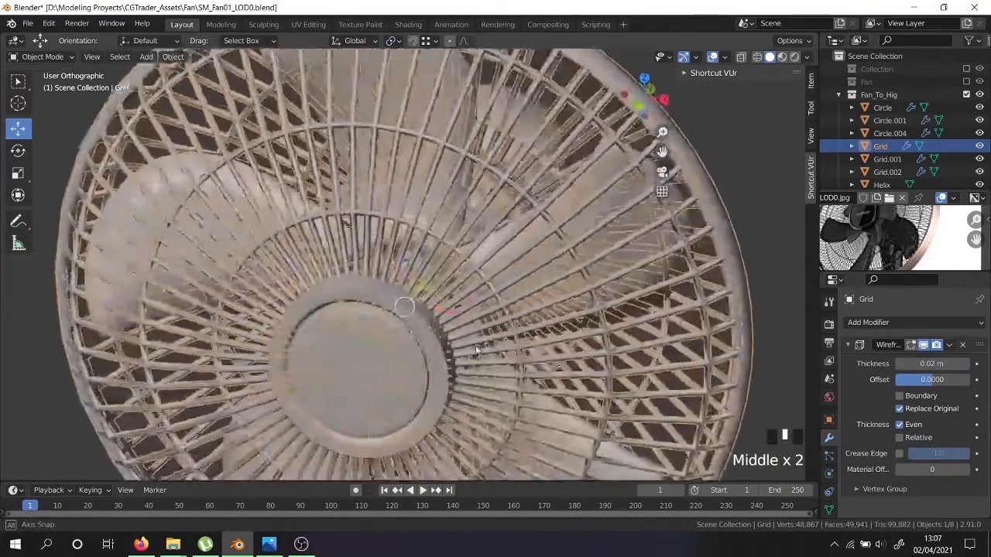
pyautogui.scroll(-5, 542, 347)
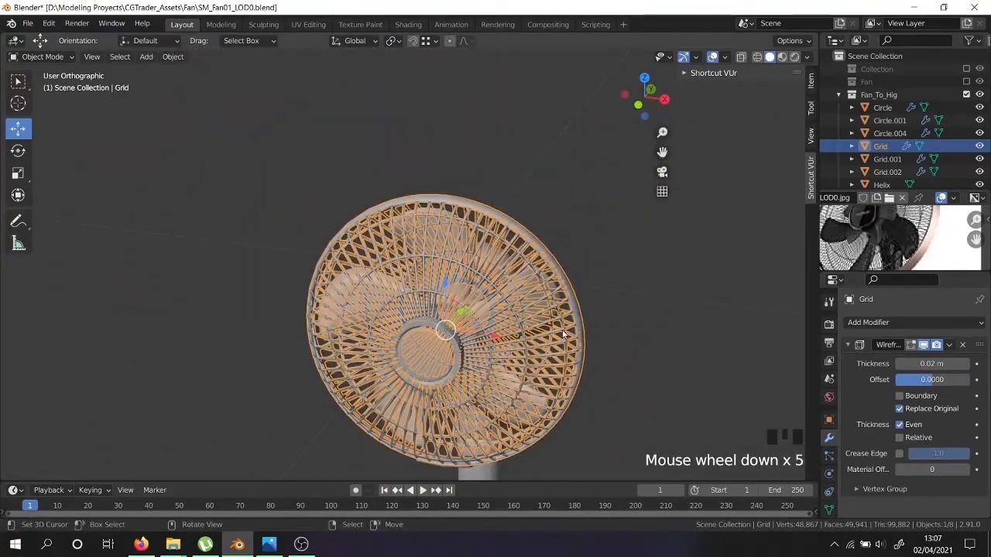
# Hide the grille and add a Subdivision Surface modifier to the outer ring.
pyautogui.press('h')
pyautogui.rightClick(570, 295)
pyautogui.click(896, 321)
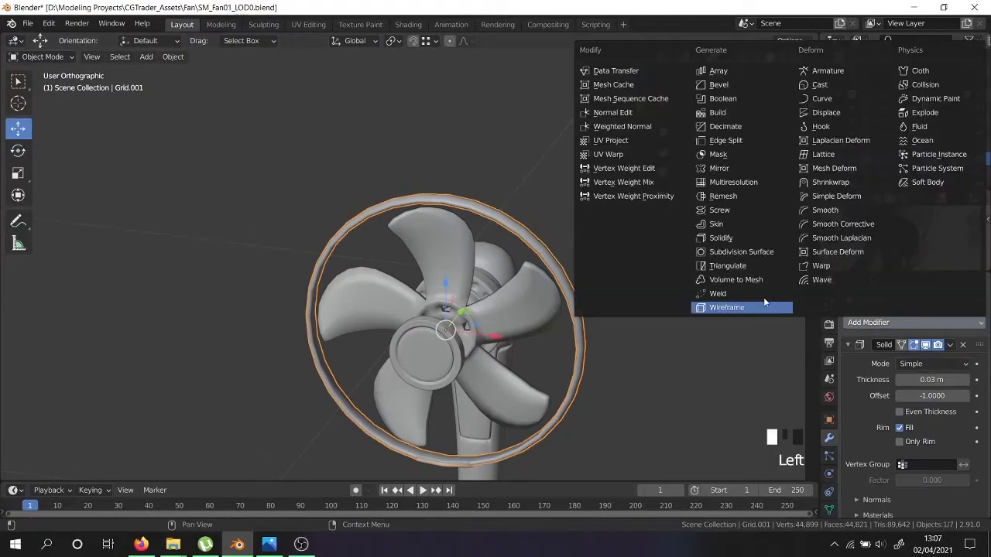
pyautogui.moveTo(619, 363); pyautogui.dragTo(528, 325, button='middle')
pyautogui.scroll(4, 514, 253)
# Insert two centred loop cuts around the outer ring, one on each side of its middle edge loop.
pyautogui.press('Tab')
pyautogui.scroll(3, 513, 252)
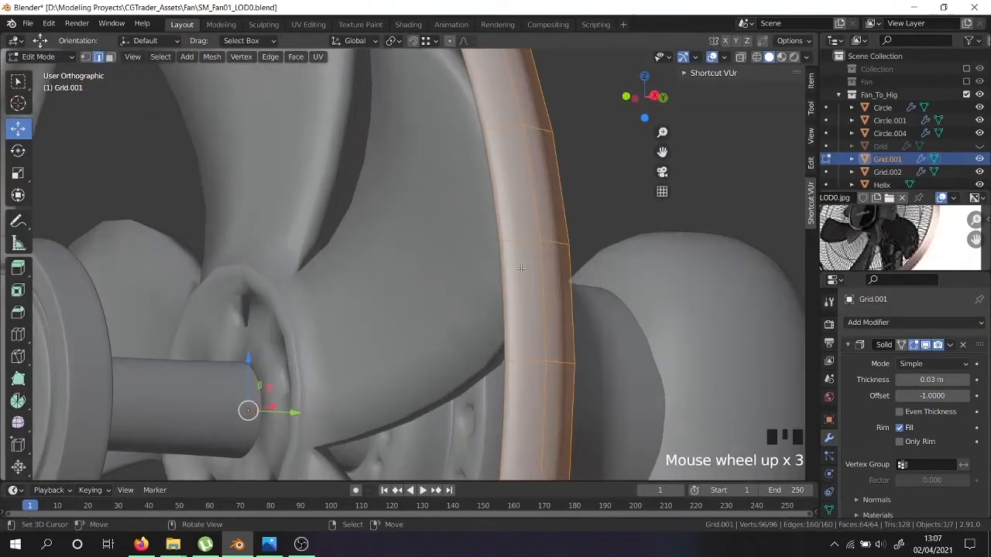
pyautogui.moveTo(521, 269); pyautogui.dragTo(379, 360, button='middle')
pyautogui.hotkey('ctrl', 'r')
pyautogui.click(337, 357)
pyautogui.rightClick(337, 357)
pyautogui.hotkey('ctrl', 'r')
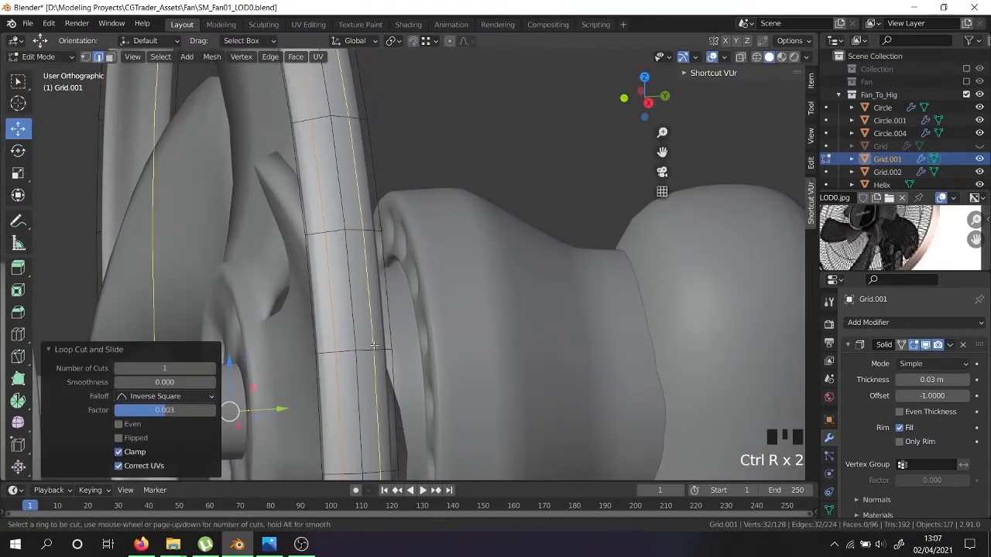
pyautogui.click(373, 345)
pyautogui.rightClick(374, 345)
pyautogui.scroll(-6, 374, 345)
pyautogui.keyDown('shift'); pyautogui.moveTo(374, 345); pyautogui.dragTo(496, 387, button='middle'); pyautogui.keyUp('shift')
pyautogui.scroll(5, 480, 399)
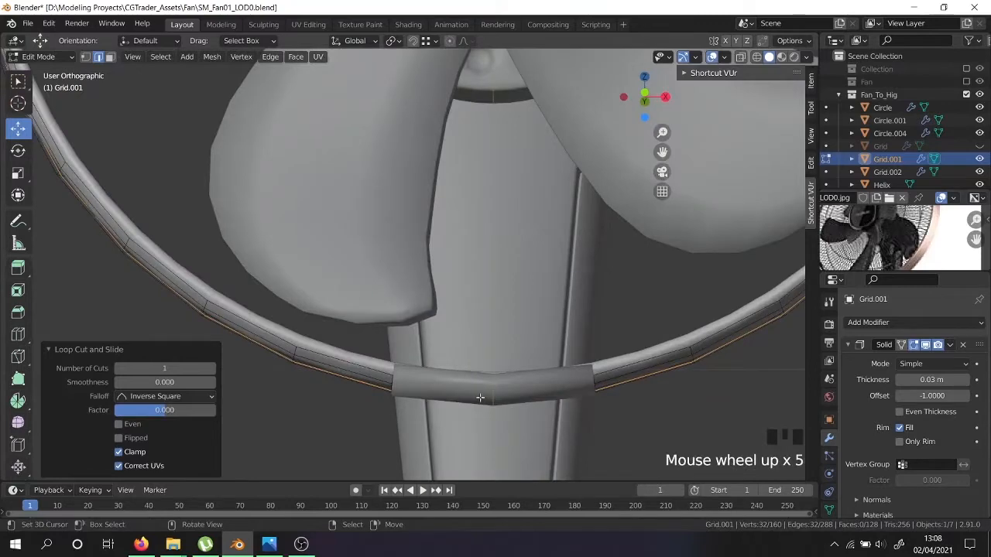
pyautogui.press('Tab')
# Add a Subdivision Surface modifier to the small clip at the bottom of the outer ring.
pyautogui.rightClick(480, 399)
pyautogui.press('Tab')
pyautogui.scroll(3, 477, 398)
pyautogui.moveTo(477, 397); pyautogui.dragTo(363, 340, button='middle')
pyautogui.click(868, 323)
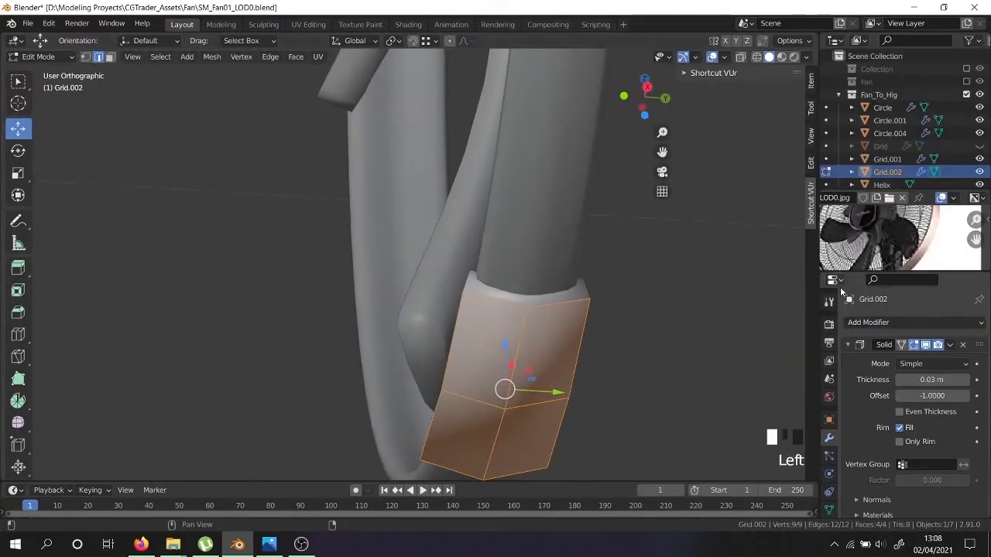
pyautogui.click(859, 323)
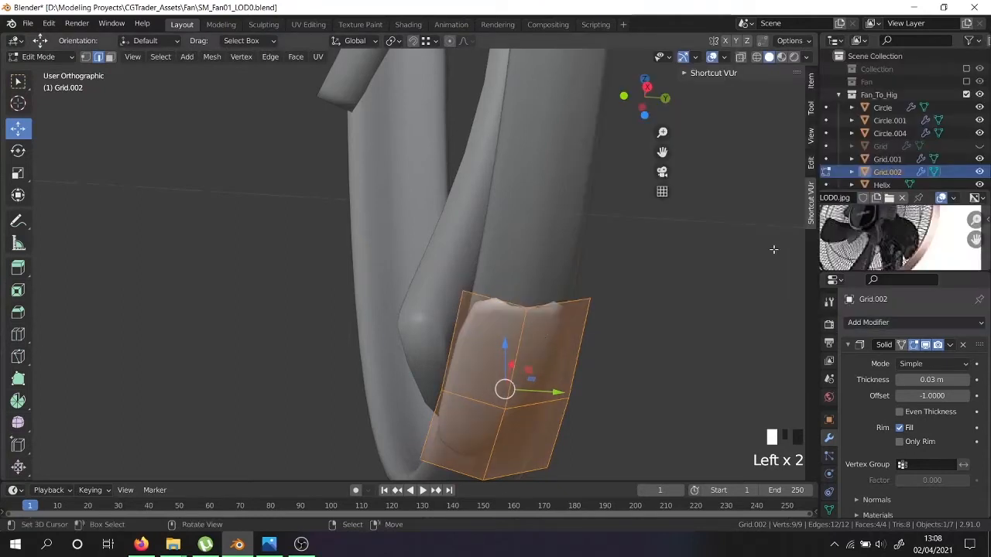
pyautogui.hotkey('ctrl', 't')
pyautogui.hotkey('ctrl', 'z')
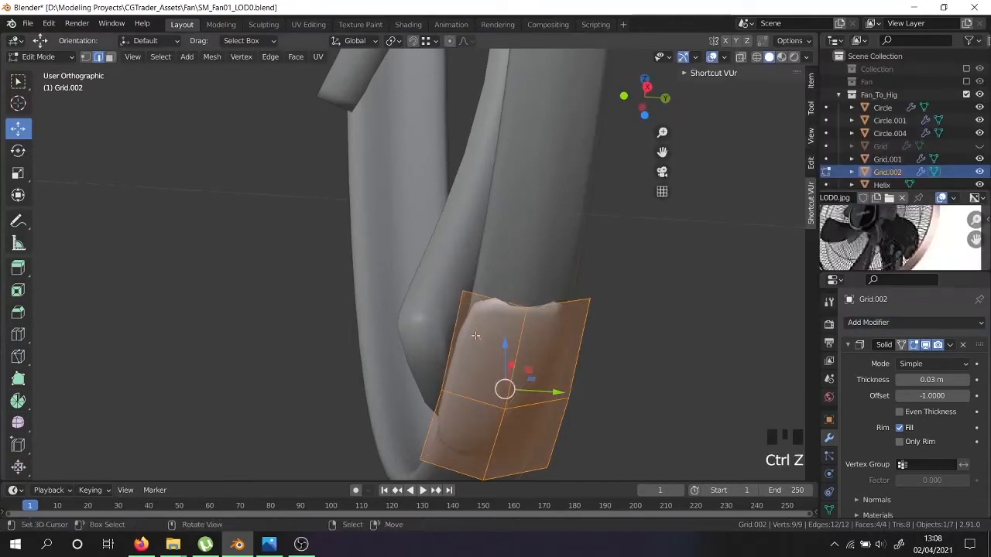
# Insert two centred lengthwise loop cuts on the ring clip, one on each side of its middle edge.
pyautogui.hotkey('ctrl', 'r')
pyautogui.click(476, 312)
pyautogui.rightClick(477, 312)
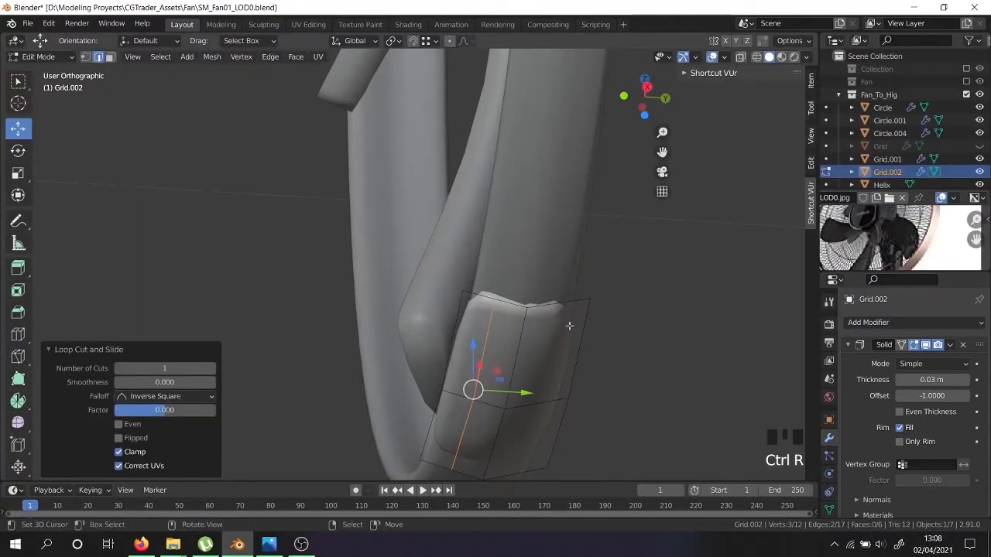
pyautogui.hotkey('ctrl', 'r')
pyautogui.click(560, 314)
pyautogui.rightClick(560, 315)
# Insert a crosswise loop cut near each end of the ring clip, with slide factors of about 0.839 and -0.900.
pyautogui.hotkey('ctrl', 'r')
pyautogui.click(519, 353)
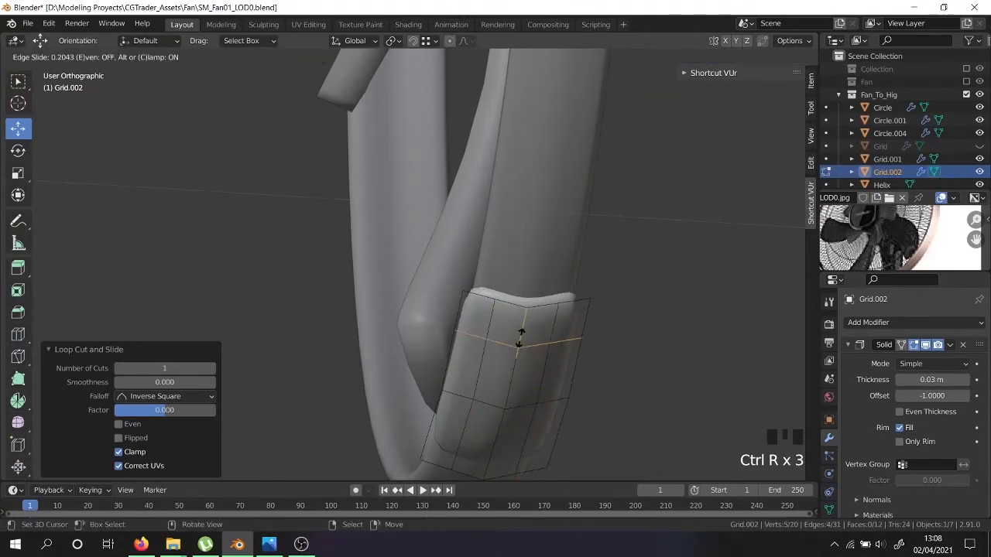
pyautogui.click(526, 309)
pyautogui.keyDown('shift'); pyautogui.moveTo(525, 345); pyautogui.dragTo(584, 340, button='middle'); pyautogui.keyUp('shift')
pyautogui.hotkey('ctrl', 'r')
pyautogui.click(281, 261)
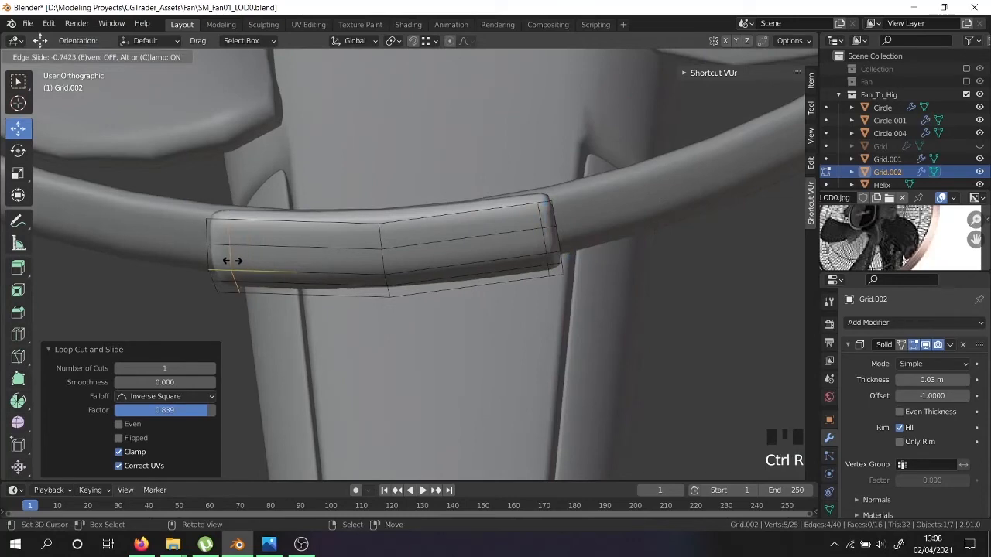
pyautogui.click(219, 260)
pyautogui.scroll(-7, 218, 260)
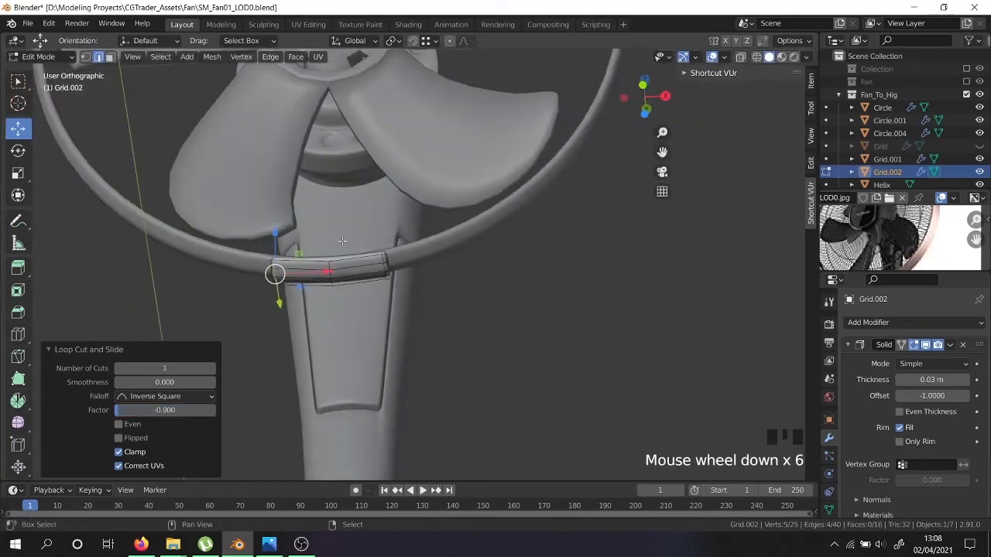
pyautogui.keyDown('shift'); pyautogui.moveTo(360, 228); pyautogui.dragTo(418, 334, button='middle'); pyautogui.keyUp('shift')
pyautogui.press('Tab')
# Add a Subdivision Surface modifier to the fan blades.
pyautogui.rightClick(448, 223)
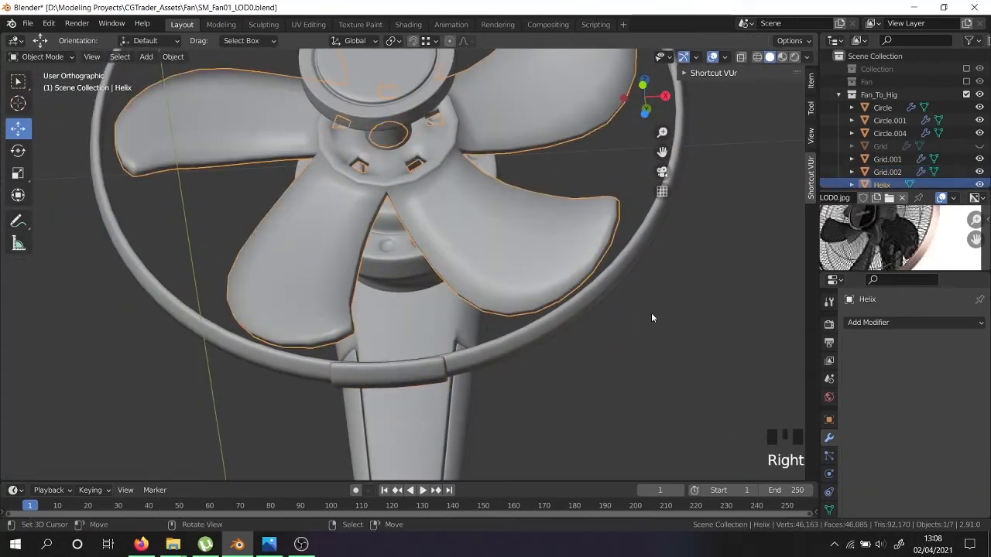
pyautogui.click(877, 322)
pyautogui.click(716, 276)
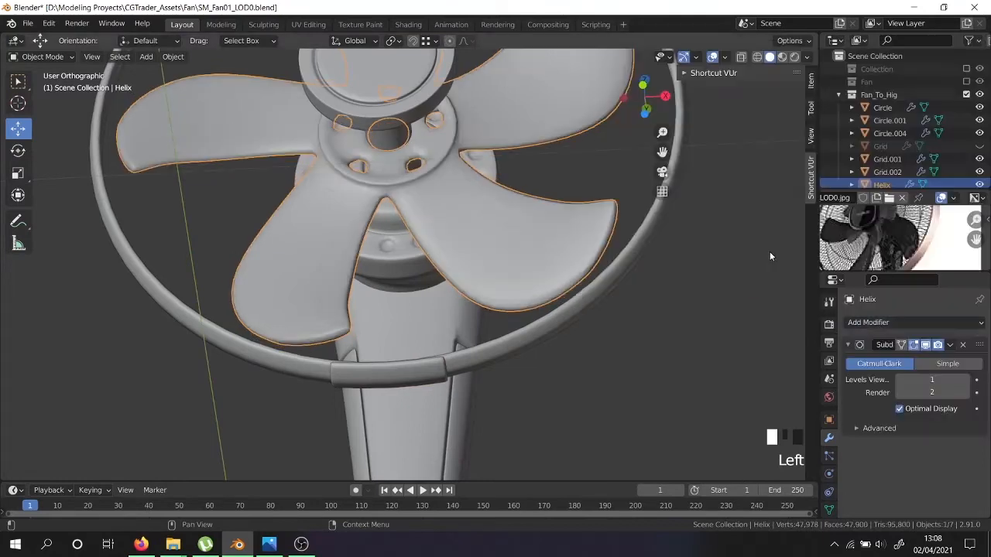
# Raise the blades' viewport subdivision level to 2 and insert a centred loop cut around the thin outer rim of the blades.
pyautogui.click(965, 383)
pyautogui.moveTo(527, 317); pyautogui.dragTo(462, 326, button='middle')
pyautogui.press('Tab')
pyautogui.moveTo(323, 323); pyautogui.dragTo(335, 164, button='middle')
pyautogui.scroll(2, 335, 165)
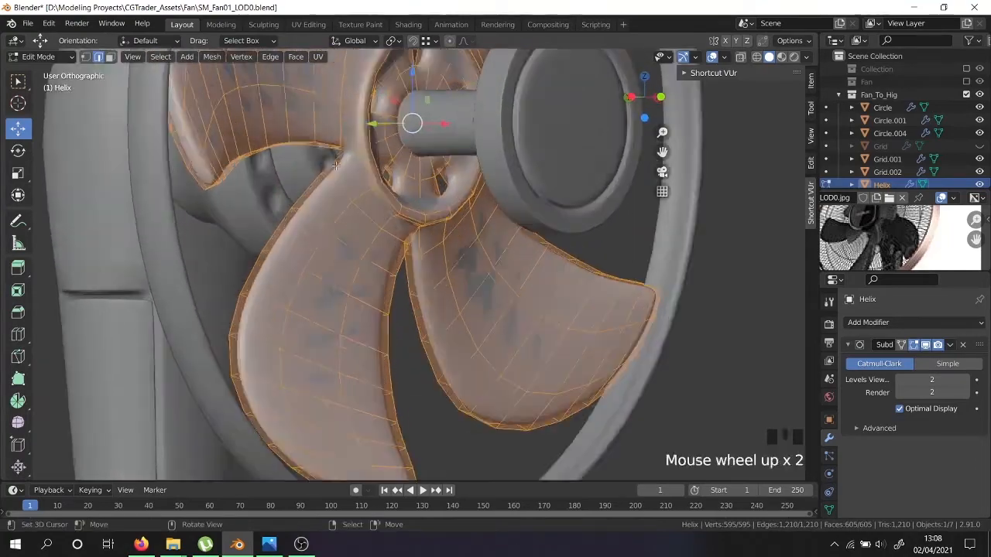
pyautogui.scroll(5, 336, 165)
pyautogui.hotkey('ctrl', 'r')
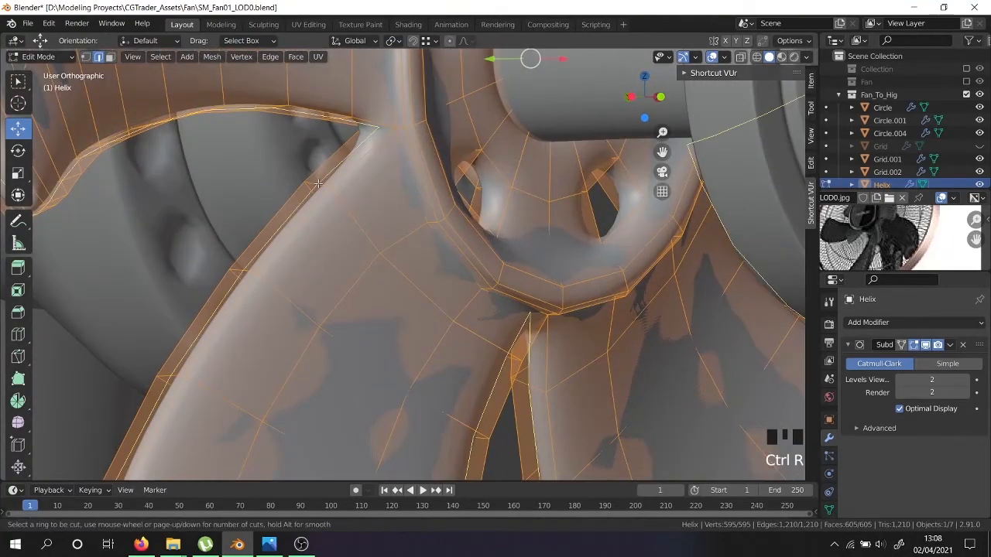
pyautogui.click(317, 183)
pyautogui.scroll(-8, 392, 243)
pyautogui.press('Tab')
pyautogui.moveTo(393, 242); pyautogui.dragTo(401, 310, button='middle')
# Insert a centred loop cut on each of the five sections between the holes in the blades' hub disc.
pyautogui.press('Tab')
pyautogui.scroll(5, 372, 217)
pyautogui.scroll(4, 401, 310)
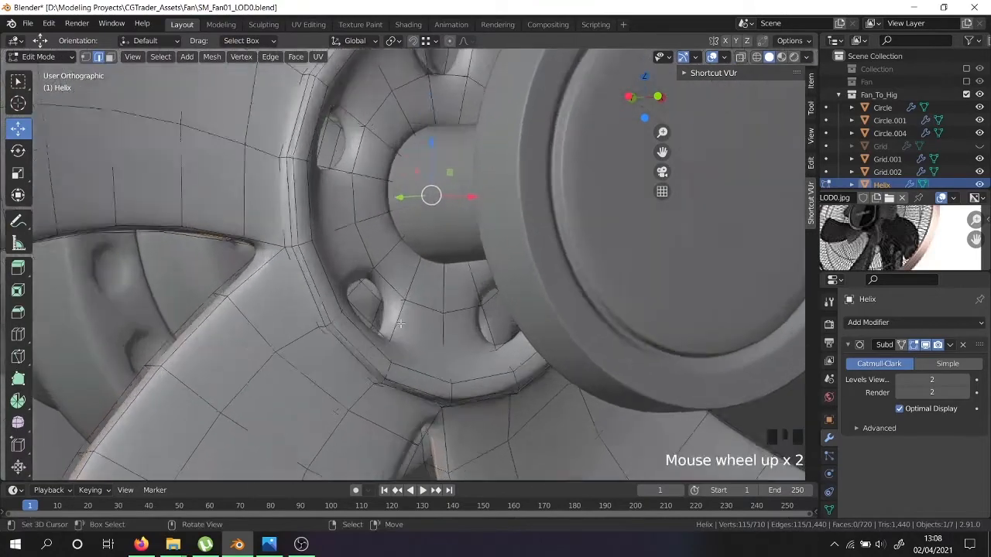
pyautogui.hotkey('ctrl', 'r')
pyautogui.scroll(-2, 400, 325)
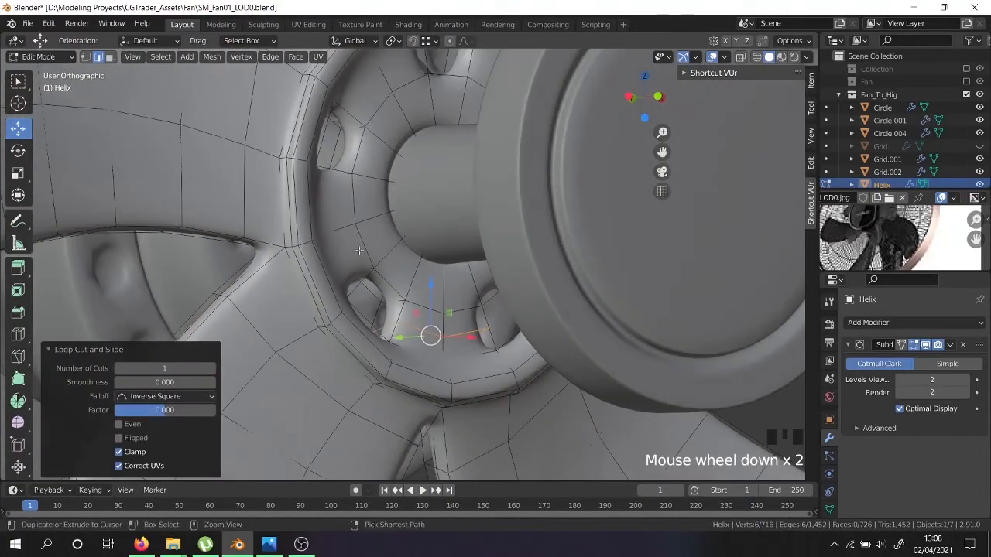
pyautogui.hotkey('ctrl', 'r')
pyautogui.click(330, 223)
pyautogui.rightClick(330, 223)
pyautogui.keyDown('shift'); pyautogui.moveTo(330, 223); pyautogui.dragTo(275, 360, button='middle'); pyautogui.keyUp('shift')
pyautogui.hotkey('ctrl', 'r')
pyautogui.click(328, 219)
pyautogui.rightClick(327, 219)
pyautogui.hotkey('ctrl', 'r')
pyautogui.click(421, 183)
pyautogui.rightClick(421, 183)
pyautogui.moveTo(485, 281)
pyautogui.mouseDown(button='middle')
pyautogui.moveTo(476, 275)
pyautogui.moveTo(489, 285)
pyautogui.mouseUp(button='middle')
pyautogui.hotkey('ctrl', 'r')
pyautogui.click(489, 285)
pyautogui.rightClick(489, 285)
# Select the new edge loops between all five hub holes and bevel them with one segment, widening them towards the holes' edges.
pyautogui.keyDown('shift'); pyautogui.moveTo(428, 385); pyautogui.dragTo(484, 316, button='middle'); pyautogui.keyUp('shift')
pyautogui.keyDown('alt'); pyautogui.keyDown('shift'); pyautogui.rightClick(352, 369); pyautogui.keyUp('shift'); pyautogui.keyUp('alt')
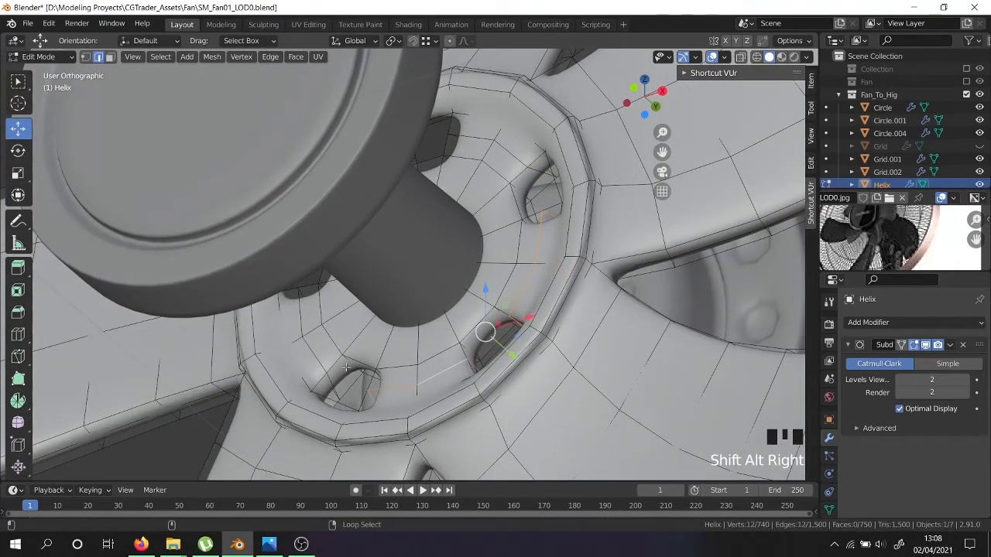
pyautogui.moveTo(509, 166); pyautogui.dragTo(467, 260, button='middle')
pyautogui.keyDown('alt'); pyautogui.keyDown('shift'); pyautogui.rightClick(354, 201); pyautogui.keyUp('shift'); pyautogui.keyUp('alt')
pyautogui.scroll(3, 462, 278)
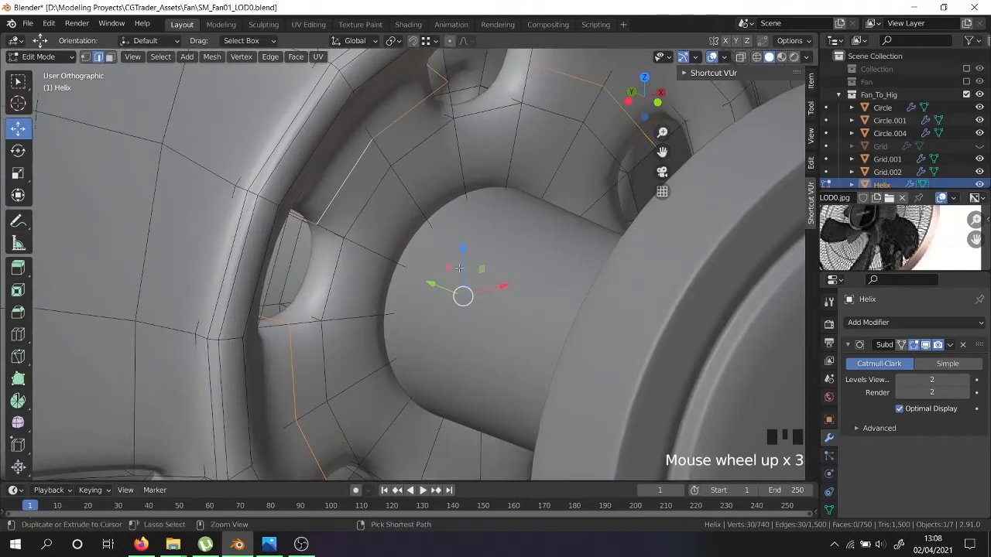
pyautogui.hotkey('ctrl', 'b')
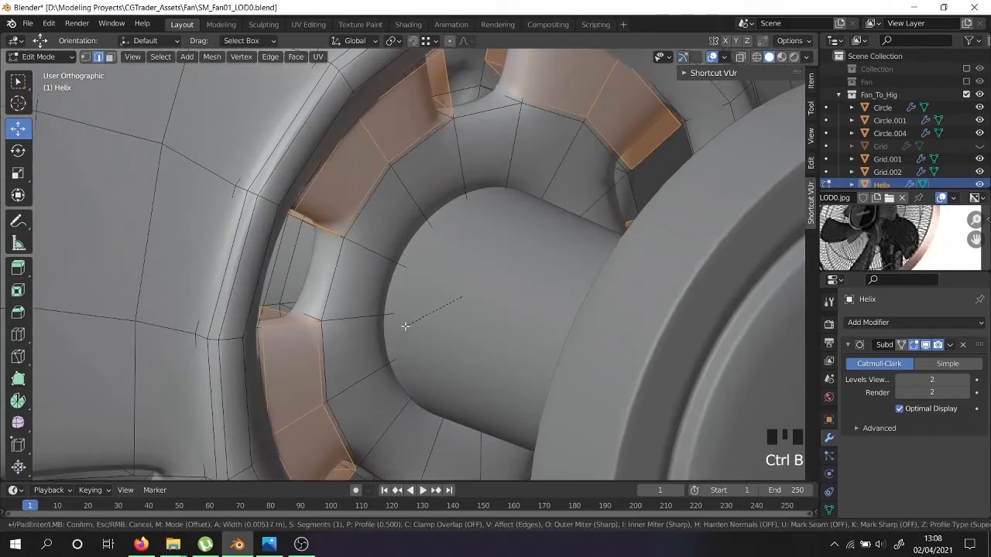
pyautogui.click(402, 327)
# Insert a centred loop cut through the walls of the first two holes in the blades' hub disc.
pyautogui.scroll(2, 266, 310)
pyautogui.hotkey('ctrl', 'r')
pyautogui.click(310, 310)
pyautogui.rightClick(310, 309)
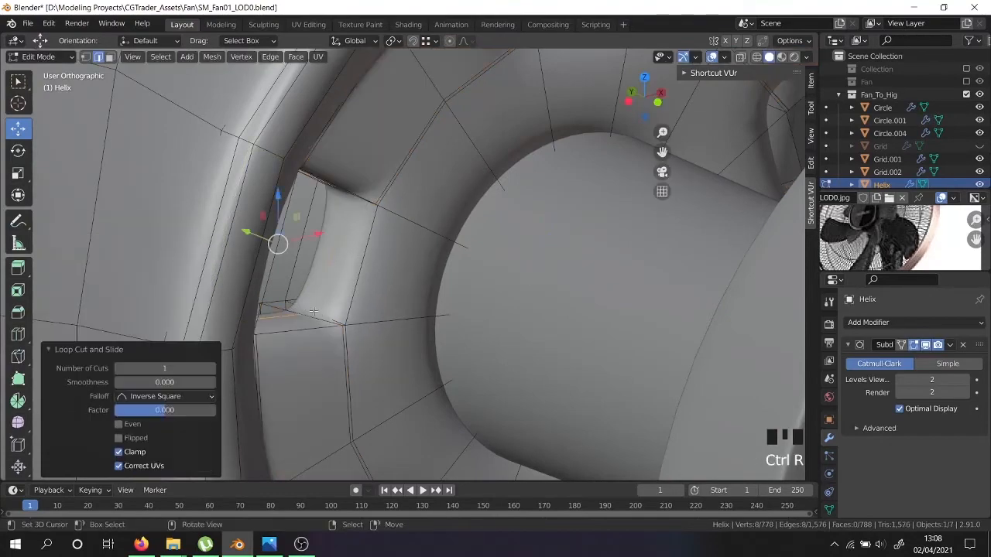
pyautogui.scroll(-3, 309, 294)
pyautogui.scroll(3, 420, 190)
pyautogui.hotkey('ctrl', 'r')
pyautogui.click(445, 166)
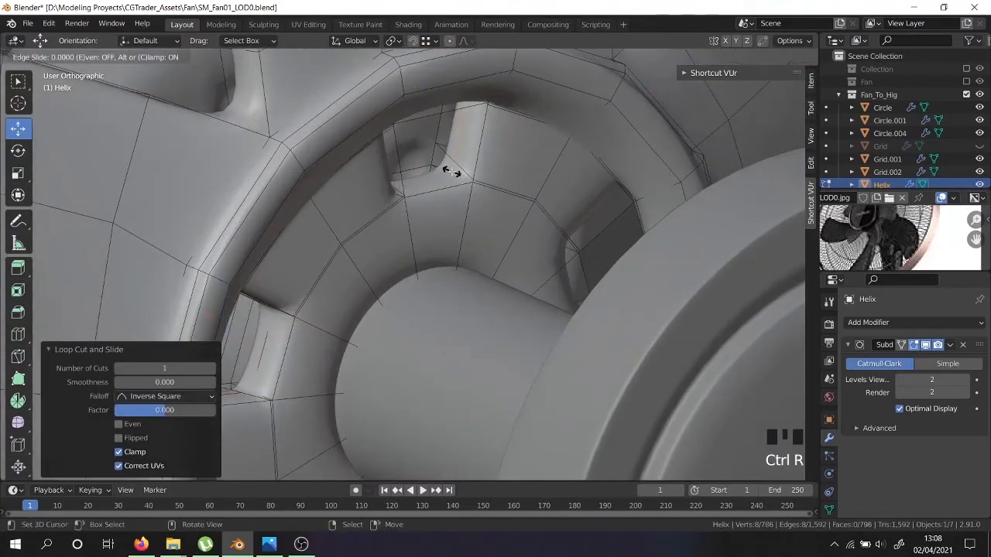
pyautogui.rightClick(445, 167)
# Insert a centred loop cut through the walls of the remaining three hub holes and return to Object Mode.
pyautogui.scroll(-4, 438, 155)
pyautogui.moveTo(438, 155); pyautogui.dragTo(411, 267, button='middle')
pyautogui.scroll(4, 472, 213)
pyautogui.hotkey('ctrl', 'r')
pyautogui.click(480, 217)
pyautogui.rightClick(480, 218)
pyautogui.keyDown('shift'); pyautogui.moveTo(502, 297); pyautogui.dragTo(531, 156, button='middle'); pyautogui.keyUp('shift')
pyautogui.scroll(3, 483, 331)
pyautogui.hotkey('ctrl', 'r')
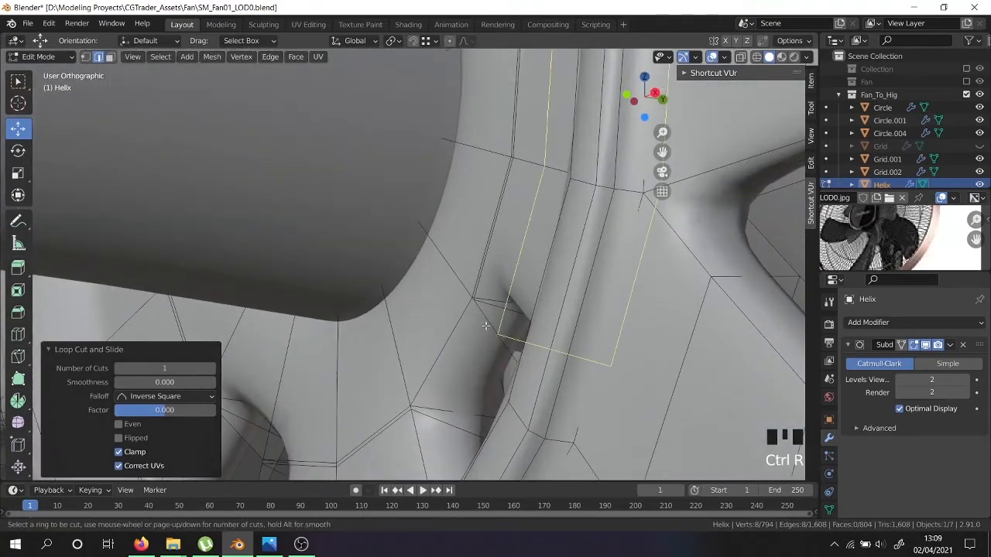
pyautogui.click(448, 408)
pyautogui.rightClick(447, 409)
pyautogui.scroll(-5, 516, 416)
pyautogui.moveTo(516, 416)
pyautogui.keyDown('shift'); pyautogui.mouseDown(button='middle')
pyautogui.moveTo(471, 411)
pyautogui.moveTo(524, 398)
pyautogui.mouseUp(button='middle'); pyautogui.keyUp('shift')
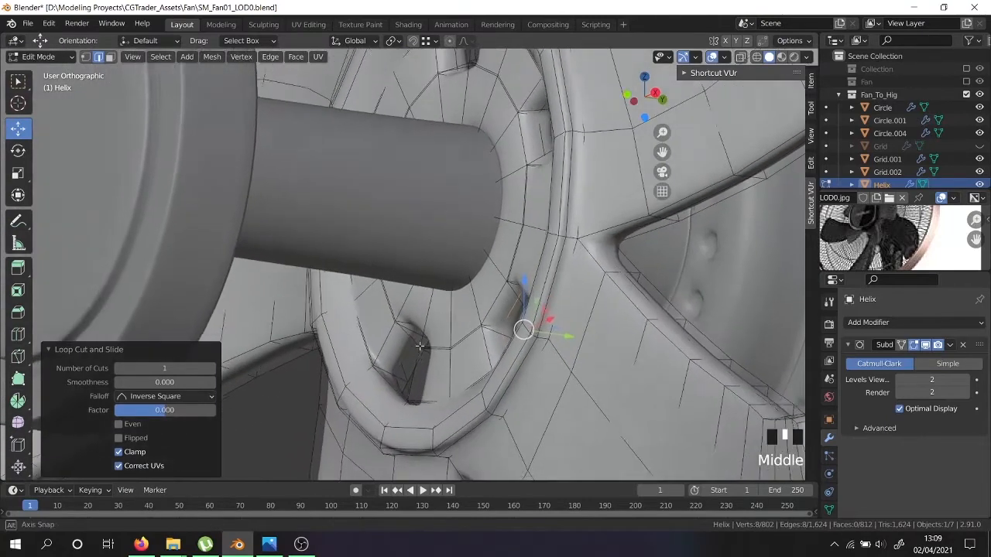
pyautogui.scroll(5, 411, 359)
pyautogui.hotkey('ctrl', 'r')
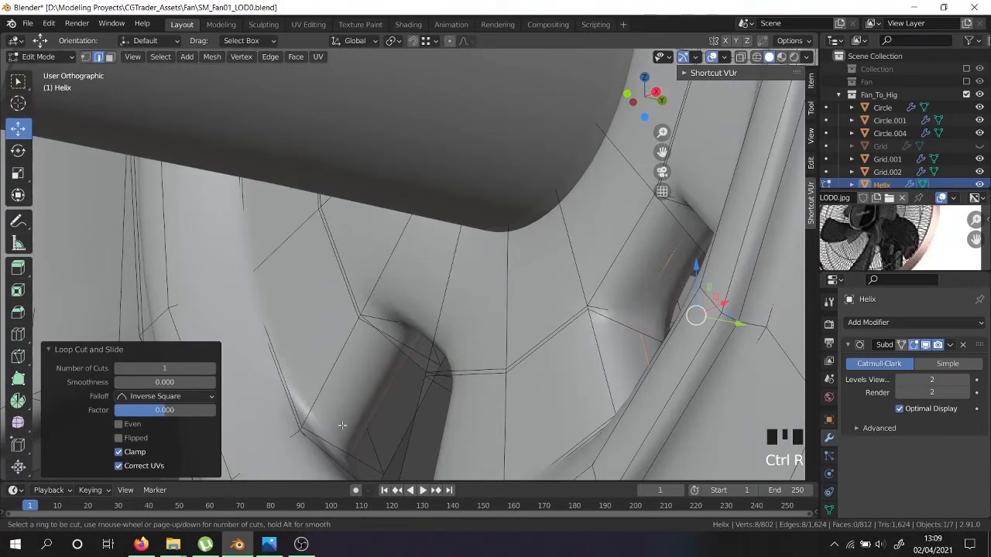
pyautogui.rightClick(333, 448)
pyautogui.scroll(-6, 360, 442)
pyautogui.press('Tab')
pyautogui.moveTo(360, 442); pyautogui.dragTo(466, 432, button='middle')
pyautogui.scroll(-6, 496, 369)
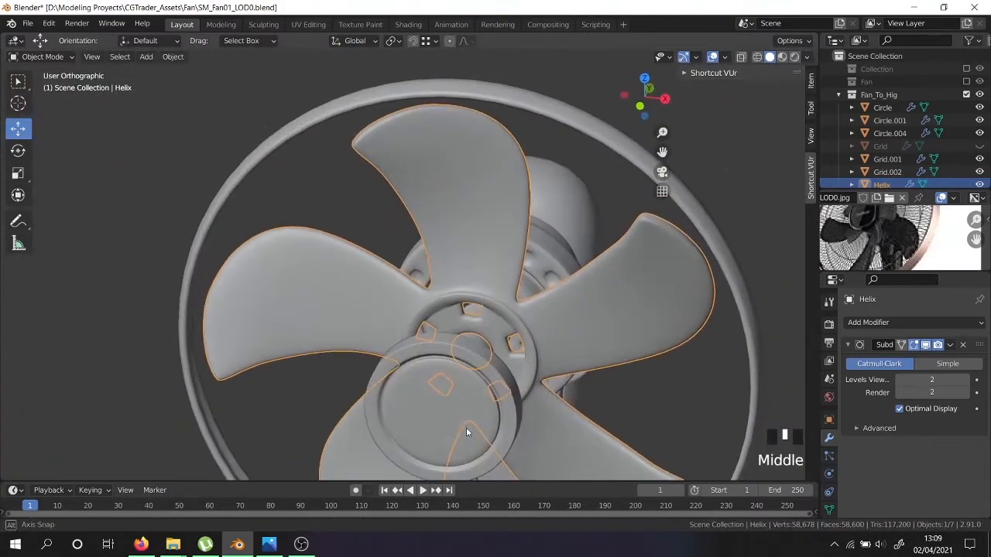
# Bevel the front edge loop of the hub's raised rim with two segments, about 0.00056 m wide.
pyautogui.press('Tab')
pyautogui.scroll(9, 519, 324)
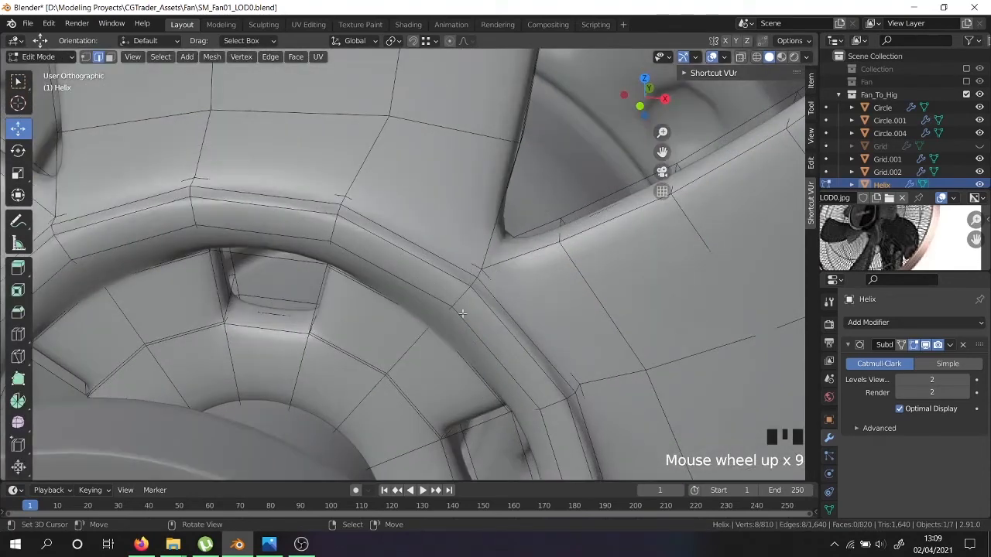
pyautogui.moveTo(431, 293); pyautogui.dragTo(460, 277, button='middle')
pyautogui.hotkey('ctrl', 'b')
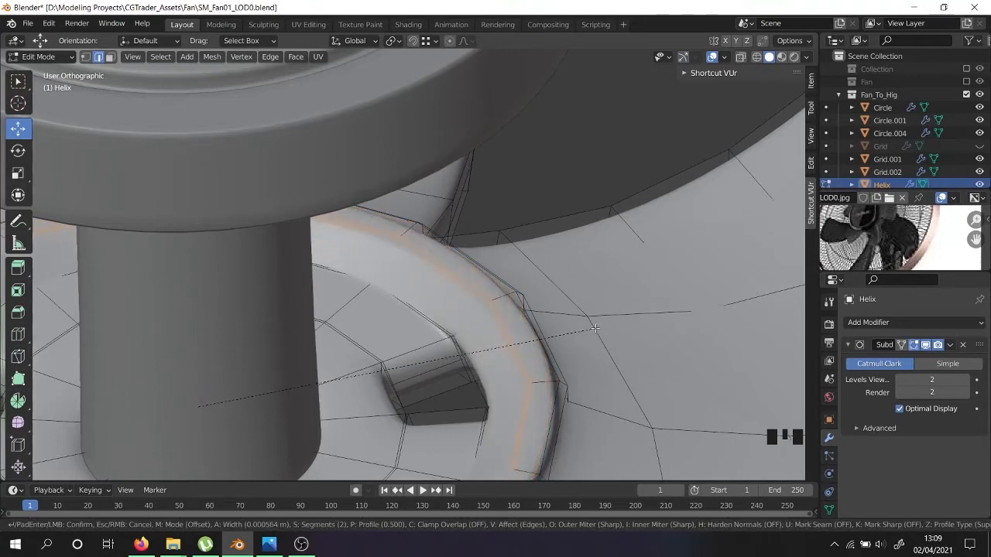
pyautogui.click(595, 329)
pyautogui.scroll(-2, 573, 330)
pyautogui.press('Tab')
# Insert a centred loop cut around the inner band of the hub's raised rim.
pyautogui.press('Tab')
pyautogui.scroll(2, 497, 317)
pyautogui.hotkey('ctrl', 'r')
pyautogui.click(494, 321)
pyautogui.rightClick(488, 327)
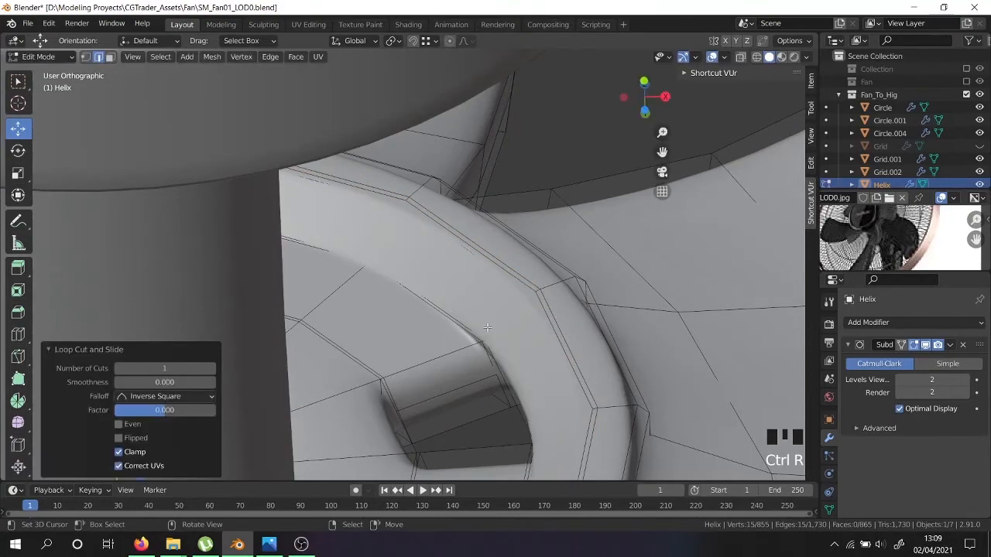
pyautogui.scroll(-5, 503, 345)
pyautogui.moveTo(506, 348); pyautogui.dragTo(435, 442, button='middle')
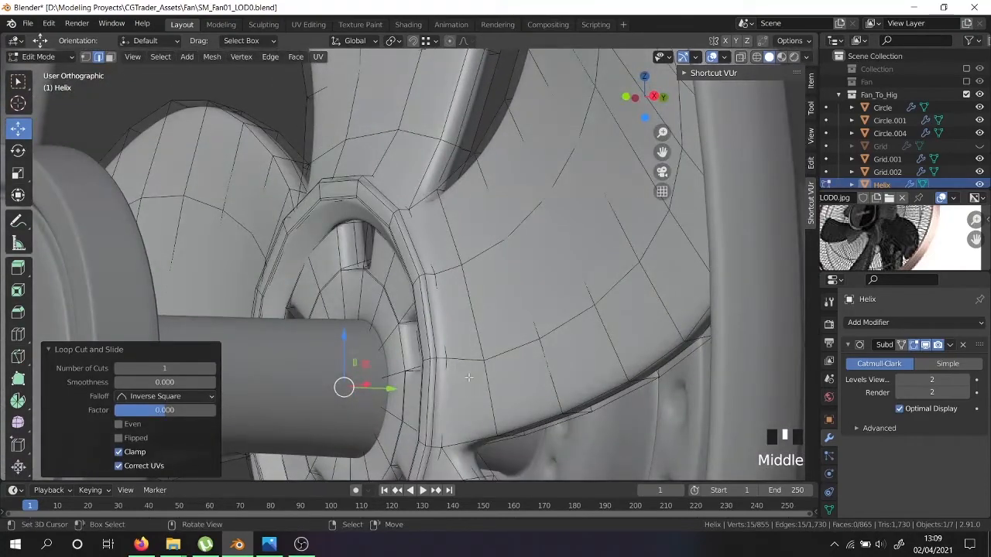
# Insert a centred loop cut across the root of each of the five blades and return to Object Mode.
pyautogui.scroll(-1, 468, 377)
pyautogui.hotkey('ctrl', 'r')
pyautogui.hotkey('ctrl', 'r')
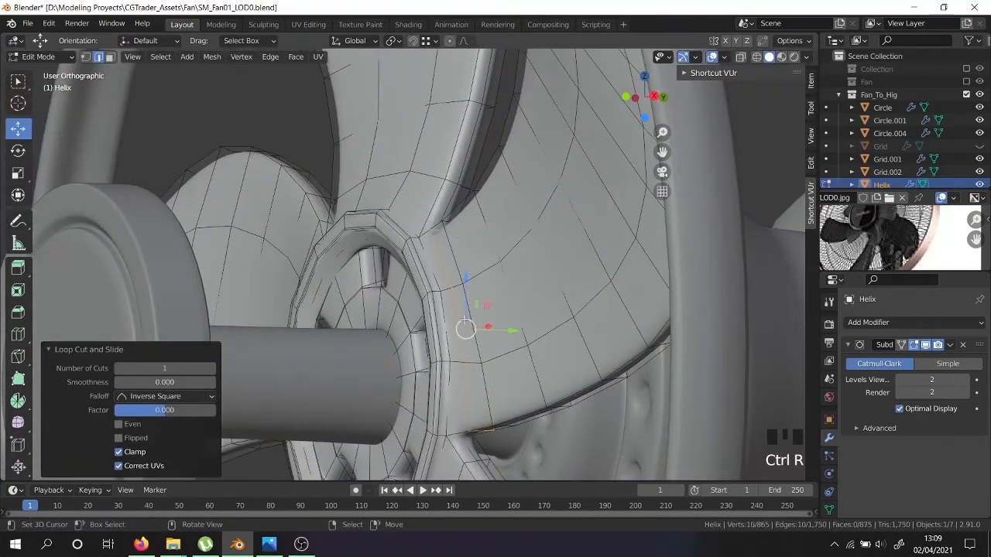
pyautogui.click(431, 203)
pyautogui.rightClick(431, 203)
pyautogui.scroll(-3, 436, 221)
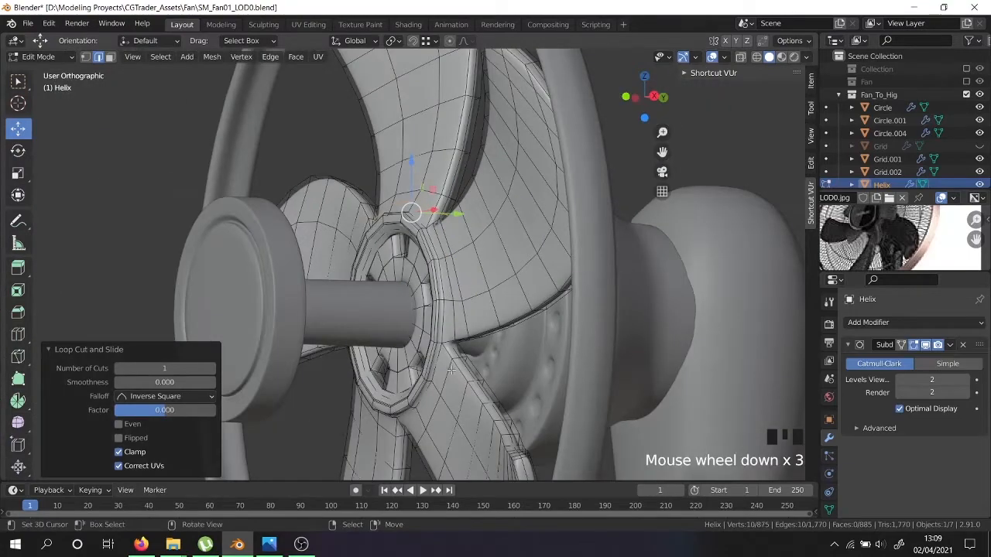
pyautogui.scroll(4, 465, 370)
pyautogui.hotkey('ctrl', 'r')
pyautogui.click(446, 332)
pyautogui.rightClick(446, 332)
pyautogui.keyDown('shift'); pyautogui.moveTo(446, 332); pyautogui.dragTo(535, 197, button='middle'); pyautogui.keyUp('shift')
pyautogui.scroll(2, 536, 197)
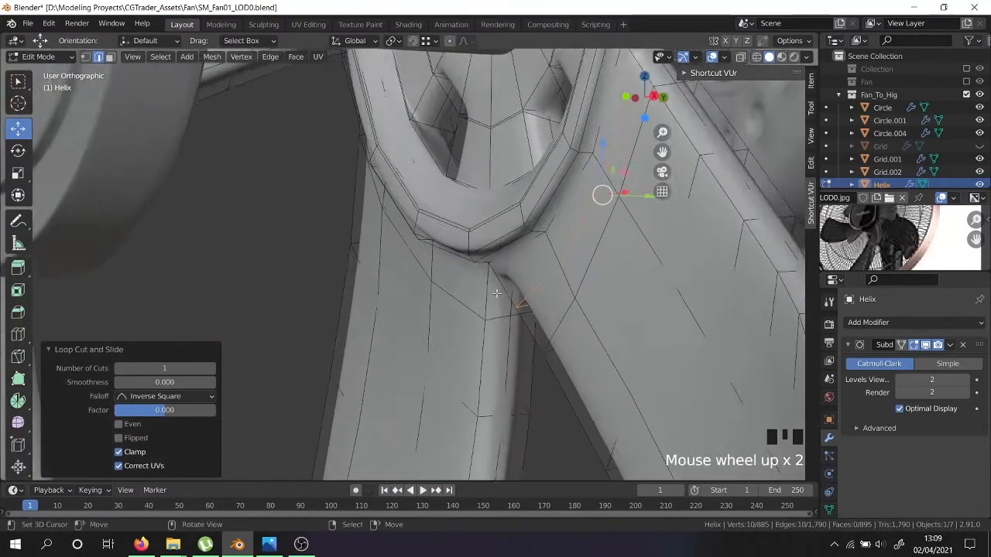
pyautogui.hotkey('ctrl', 'r')
pyautogui.scroll(-5, 490, 294)
pyautogui.moveTo(491, 294); pyautogui.dragTo(415, 455, button='middle')
pyautogui.hotkey('ctrl', 'r')
pyautogui.click(401, 160)
pyautogui.rightClick(401, 161)
pyautogui.press('Tab')
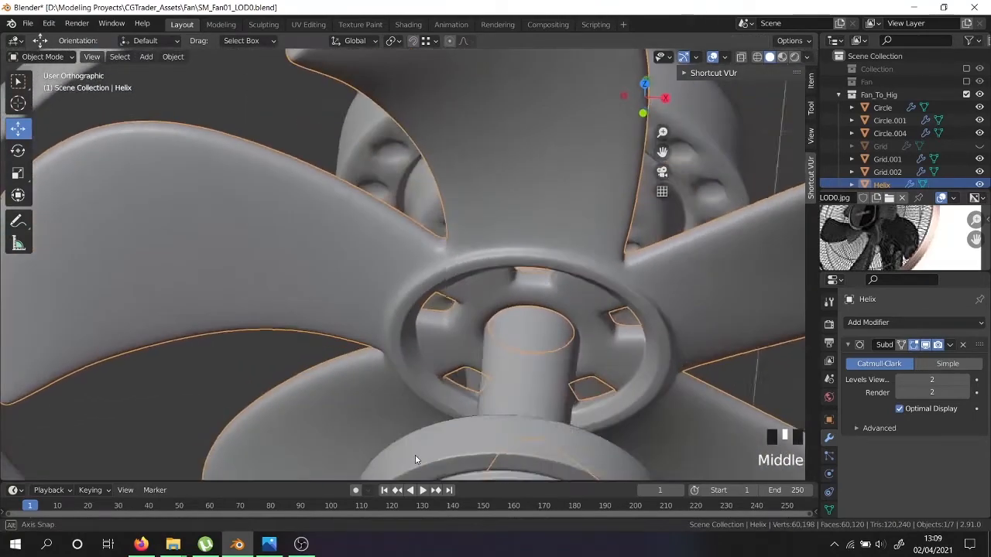
pyautogui.scroll(-4, 536, 357)
pyautogui.scroll(1, 588, 321)
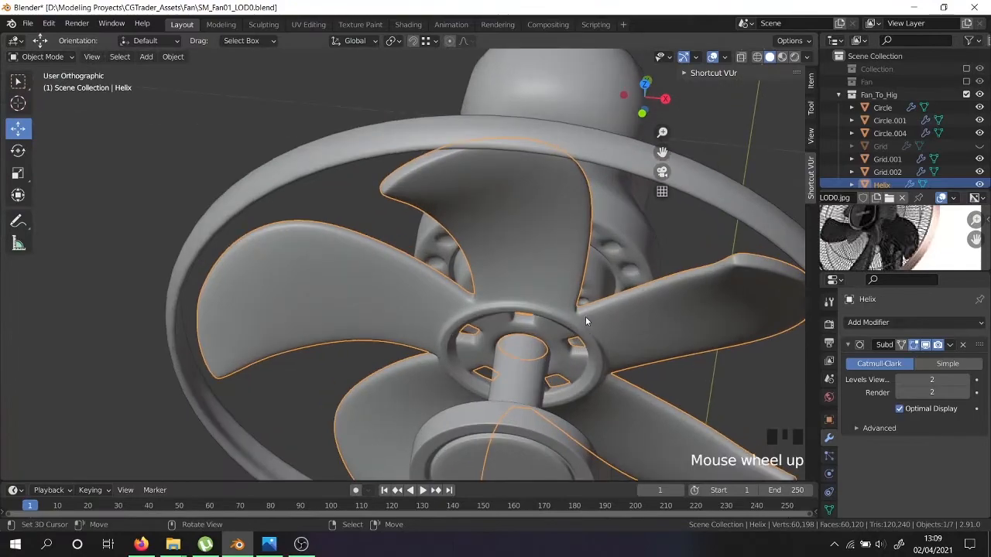
# Hide the fan blades and open the central shaft and motor housing mesh for editing.
pyautogui.press('h')
pyautogui.click(558, 294)
pyautogui.press('Tab')
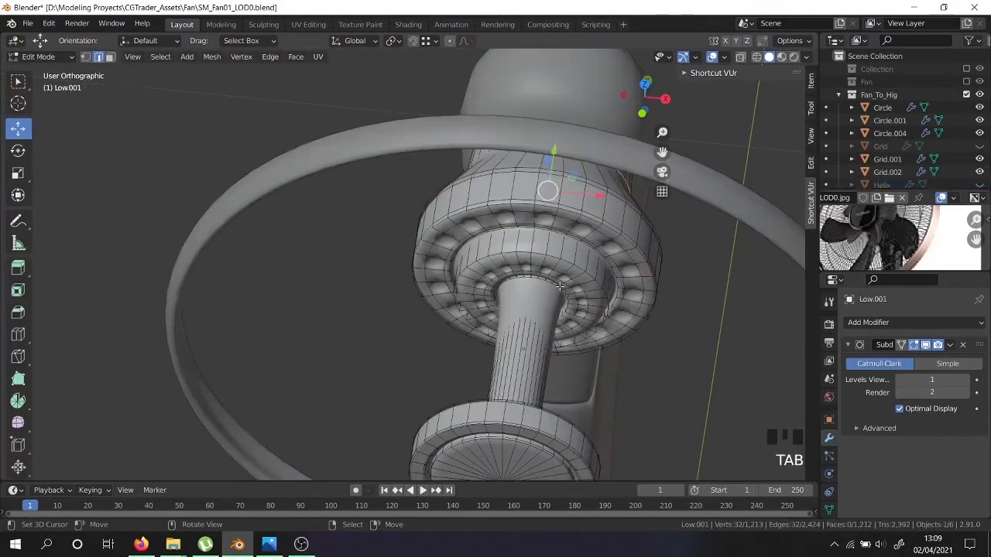
pyautogui.scroll(7, 548, 243)
pyautogui.scroll(-3, 526, 212)
pyautogui.moveTo(526, 212); pyautogui.dragTo(478, 171, button='middle')
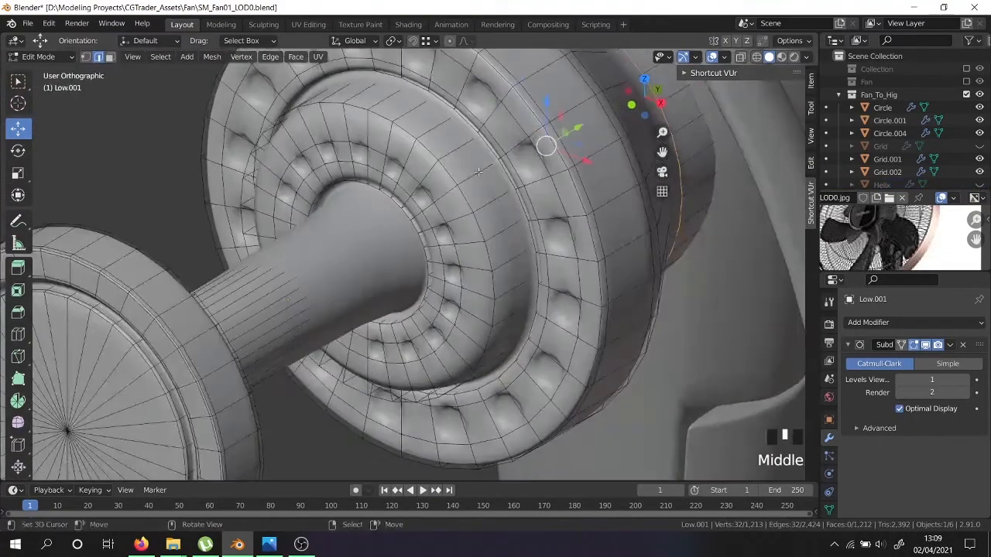
# Insert a centred loop cut through the housing's outer ring of recesses and bevel it 0.0221 m wide with one segment.
pyautogui.moveTo(533, 186); pyautogui.dragTo(542, 187, button='middle')
pyautogui.hotkey('ctrl', 'r')
pyautogui.click(542, 188)
pyautogui.rightClick(542, 187)
pyautogui.moveTo(531, 266); pyautogui.dragTo(562, 254, button='middle')
pyautogui.keyDown('shift'); pyautogui.moveTo(540, 271); pyautogui.dragTo(489, 269, button='middle'); pyautogui.keyUp('shift')
pyautogui.hotkey('ctrl', 'b')
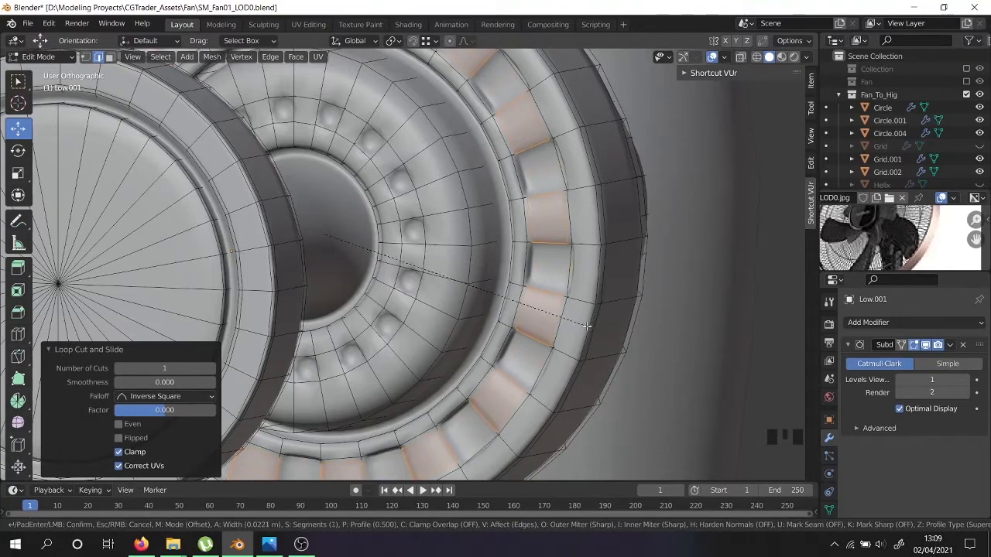
pyautogui.click(586, 326)
# Try to insert a loop cut through the housing's inner ring of small recesses and bevel it 0.0122 m wide.
pyautogui.scroll(2, 395, 312)
pyautogui.hotkey('ctrl', 'r')
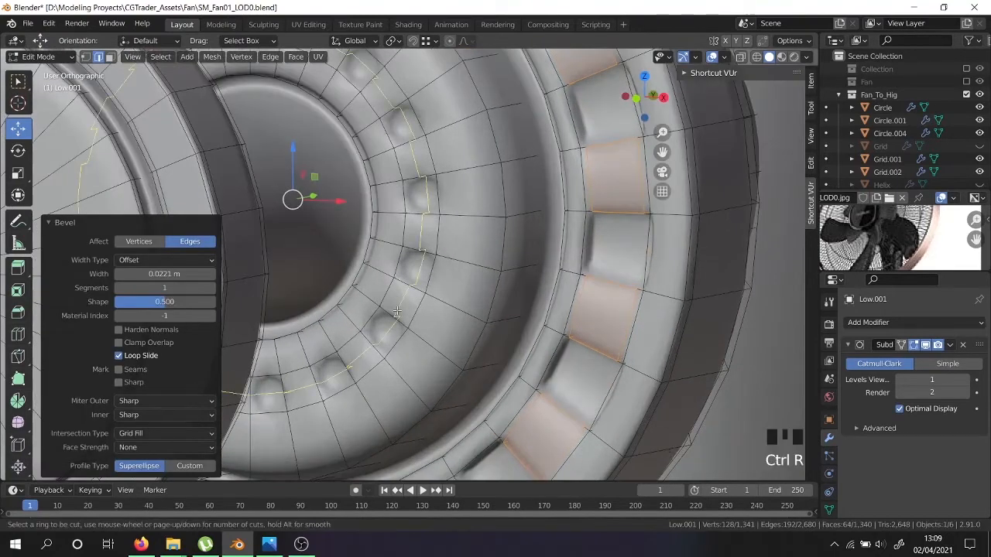
pyautogui.click(395, 312)
pyautogui.scroll(2, 395, 312)
pyautogui.hotkey('ctrl', 'b')
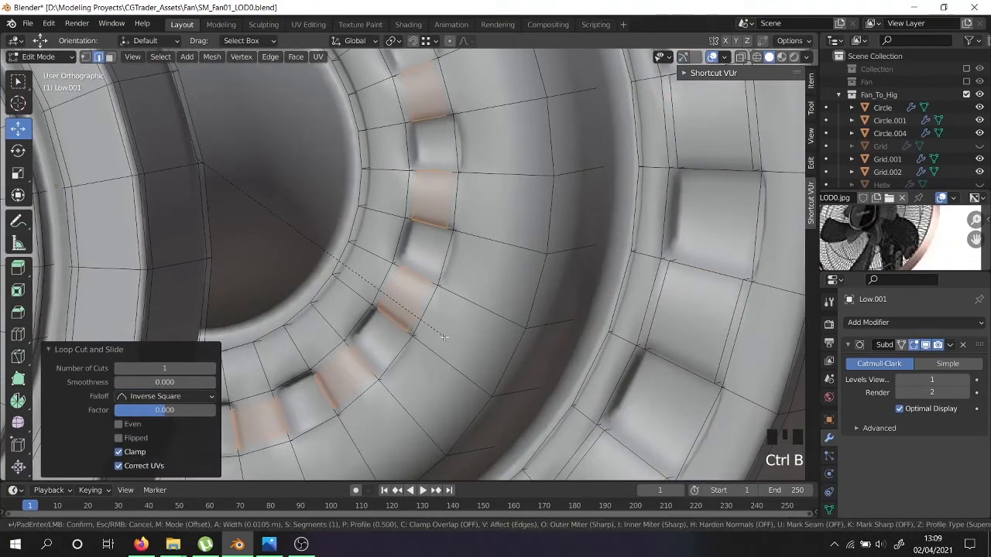
pyautogui.click(445, 339)
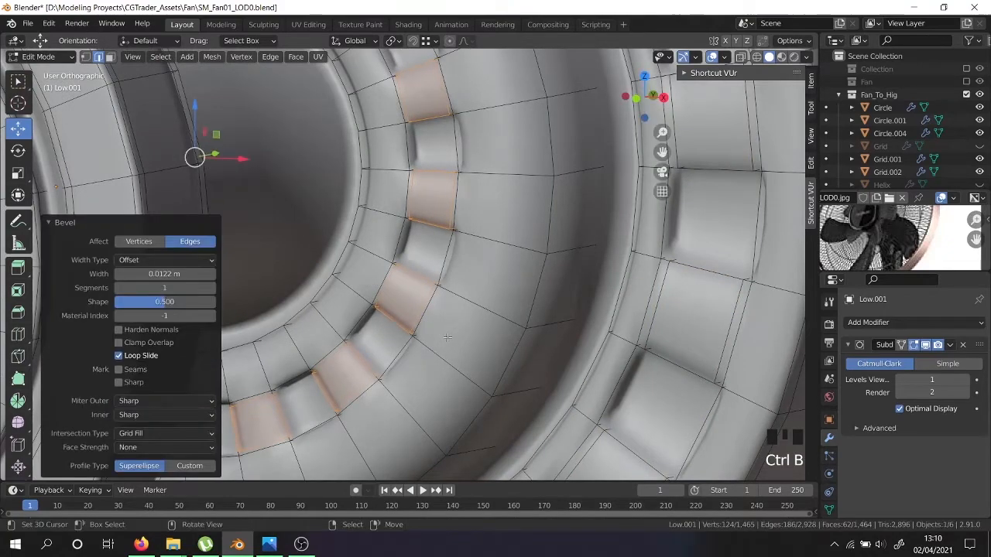
# Undo the bevel and the loop cut on the housing's inner ring of recesses.
pyautogui.scroll(-5, 445, 342)
pyautogui.moveTo(444, 342); pyautogui.dragTo(463, 292, button='middle')
pyautogui.keyDown('shift'); pyautogui.moveTo(358, 339); pyautogui.dragTo(449, 358, button='middle'); pyautogui.keyUp('shift')
pyautogui.scroll(2, 424, 355)
pyautogui.hotkey('ctrl', 'z')
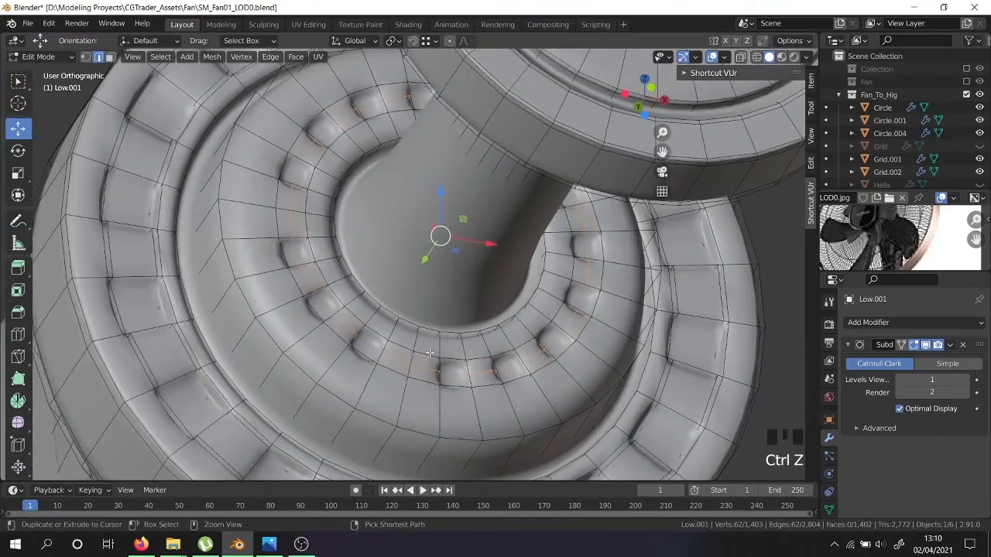
pyautogui.hotkey('ctrl', 'z')
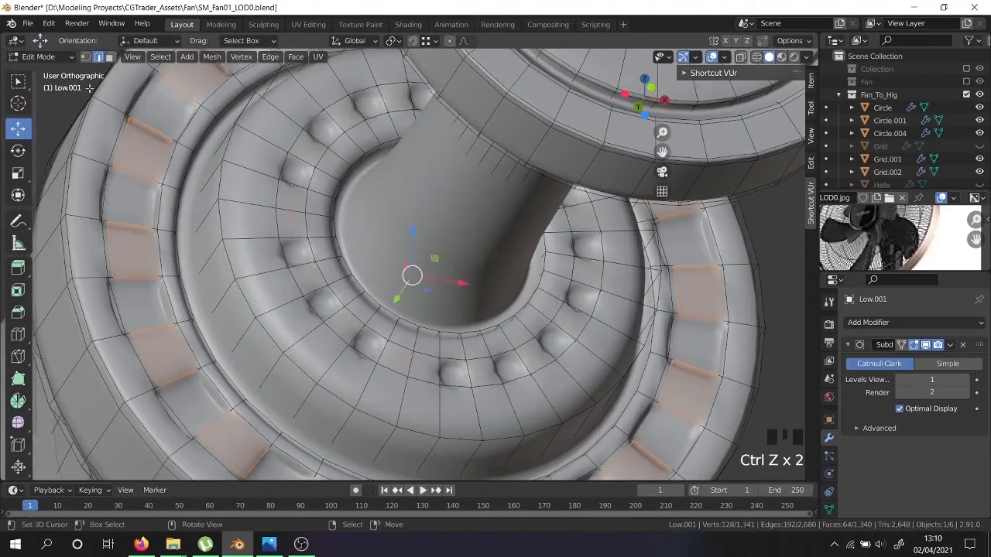
# Select the fifteen floor faces of the housing's inner ring of small recesses and dissolve them to flatten the ring.
pyautogui.click(109, 57)
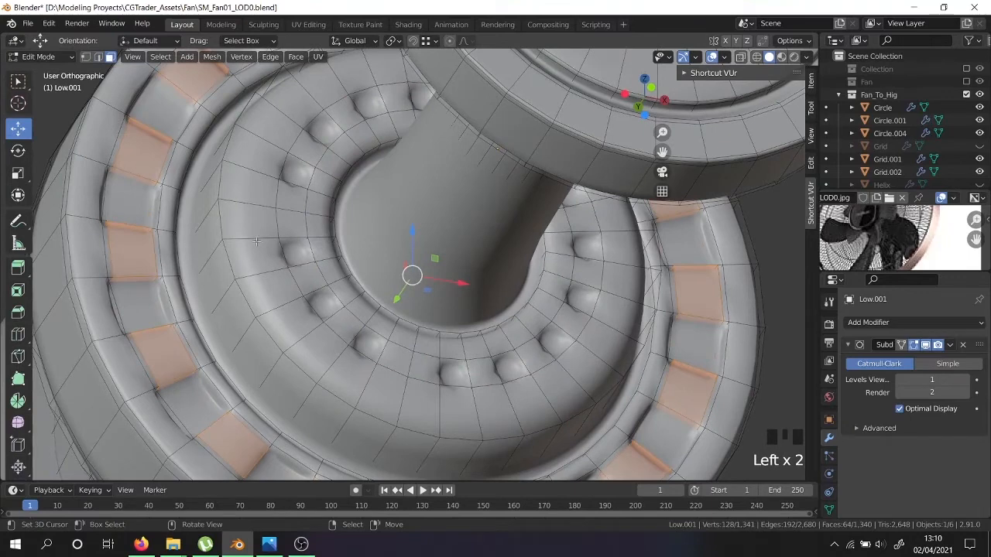
pyautogui.rightClick(291, 254)
pyautogui.press('z')
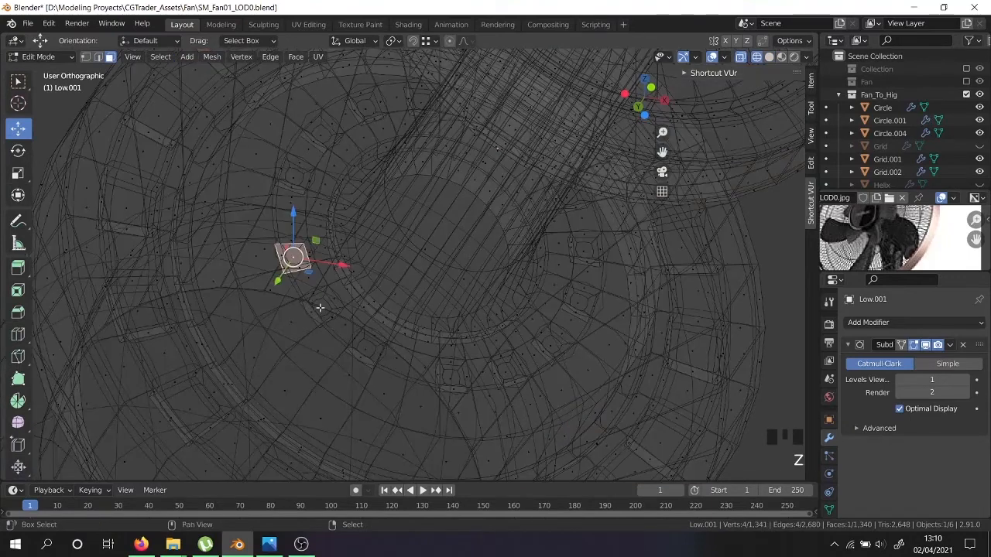
pyautogui.keyDown('shift'); pyautogui.rightClick(320, 308); pyautogui.keyUp('shift')
pyautogui.keyDown('shift'); pyautogui.rightClick(355, 347); pyautogui.keyUp('shift')
pyautogui.hotkey('ctrl', 'z')
pyautogui.keyDown('shift'); pyautogui.rightClick(358, 349); pyautogui.keyUp('shift')
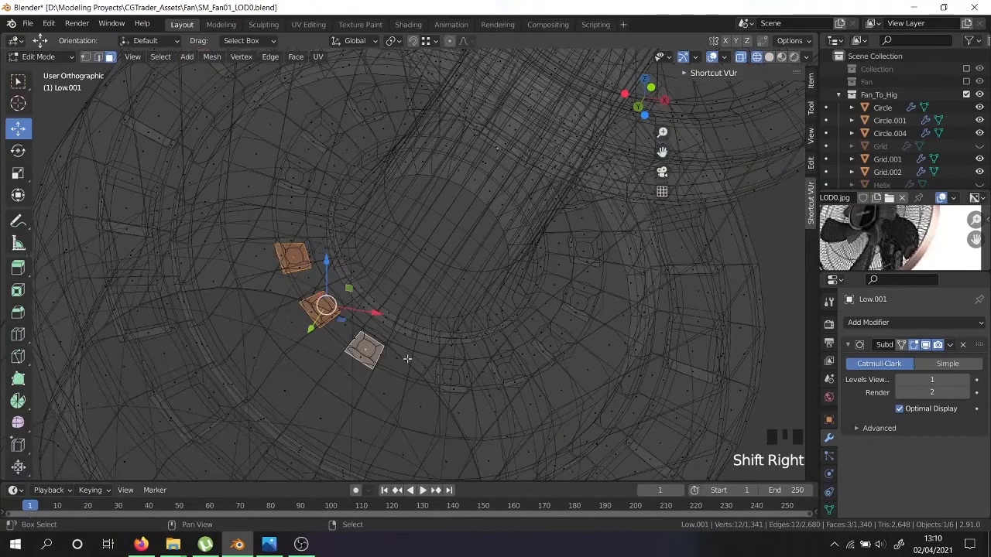
pyautogui.keyDown('shift'); pyautogui.rightClick(448, 375); pyautogui.keyUp('shift')
pyautogui.keyDown('shift'); pyautogui.rightClick(506, 374); pyautogui.keyUp('shift')
pyautogui.keyDown('shift'); pyautogui.rightClick(551, 344); pyautogui.keyUp('shift')
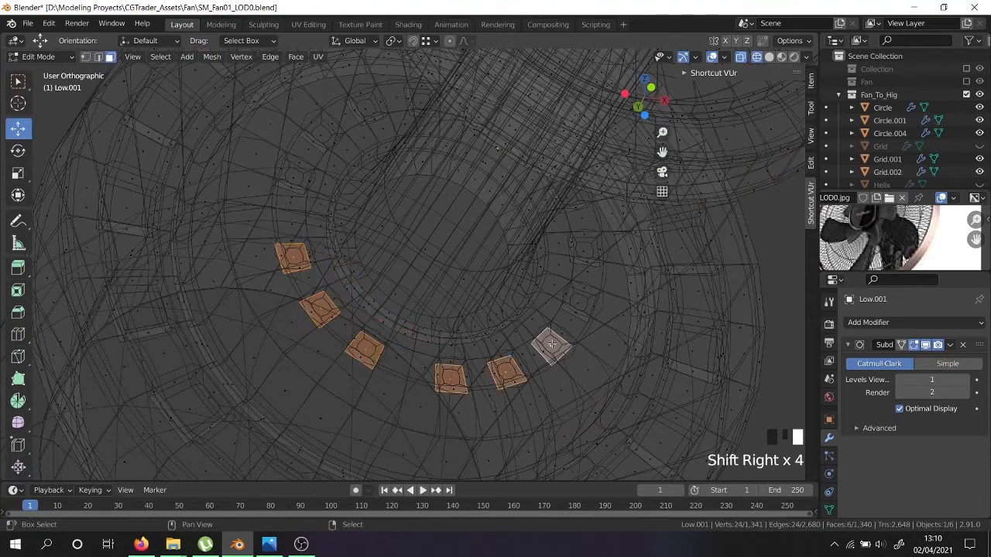
pyautogui.keyDown('shift'); pyautogui.rightClick(576, 304); pyautogui.keyUp('shift')
pyautogui.keyDown('shift'); pyautogui.rightClick(575, 246); pyautogui.keyUp('shift')
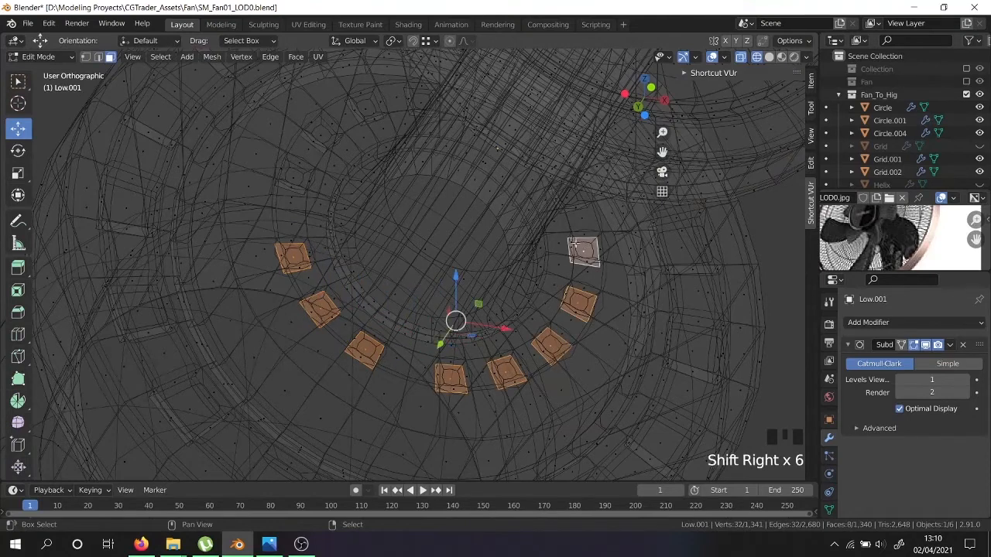
pyautogui.keyDown('shift'); pyautogui.rightClick(292, 178); pyautogui.keyUp('shift')
pyautogui.keyDown('shift'); pyautogui.rightClick(321, 131); pyautogui.keyUp('shift')
pyautogui.keyDown('shift'); pyautogui.rightClick(367, 107); pyautogui.keyUp('shift')
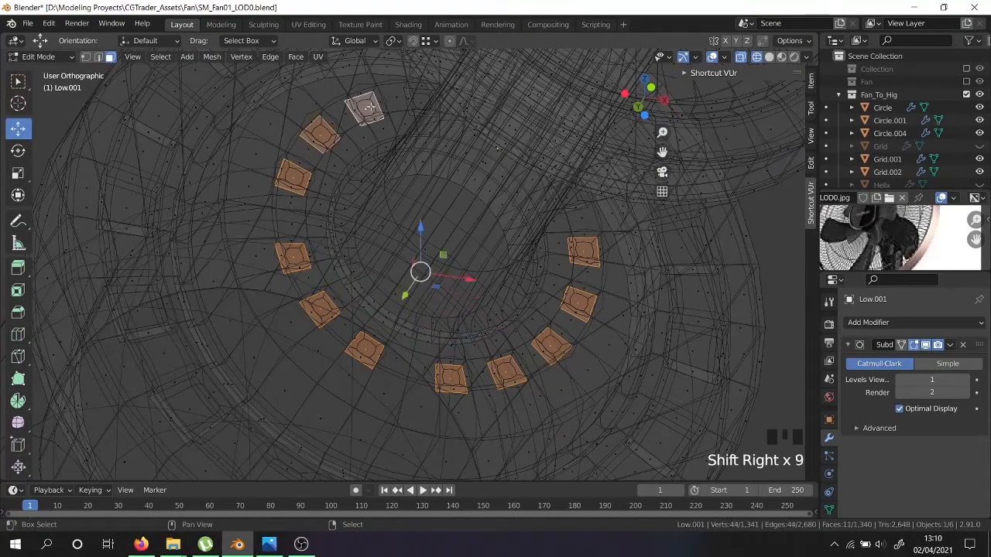
pyautogui.keyDown('shift'); pyautogui.rightClick(412, 103); pyautogui.keyUp('shift')
pyautogui.moveTo(411, 103); pyautogui.dragTo(515, 176, button='middle')
pyautogui.keyDown('shift'); pyautogui.rightClick(515, 144); pyautogui.keyUp('shift')
pyautogui.keyDown('shift'); pyautogui.rightClick(493, 102); pyautogui.keyUp('shift')
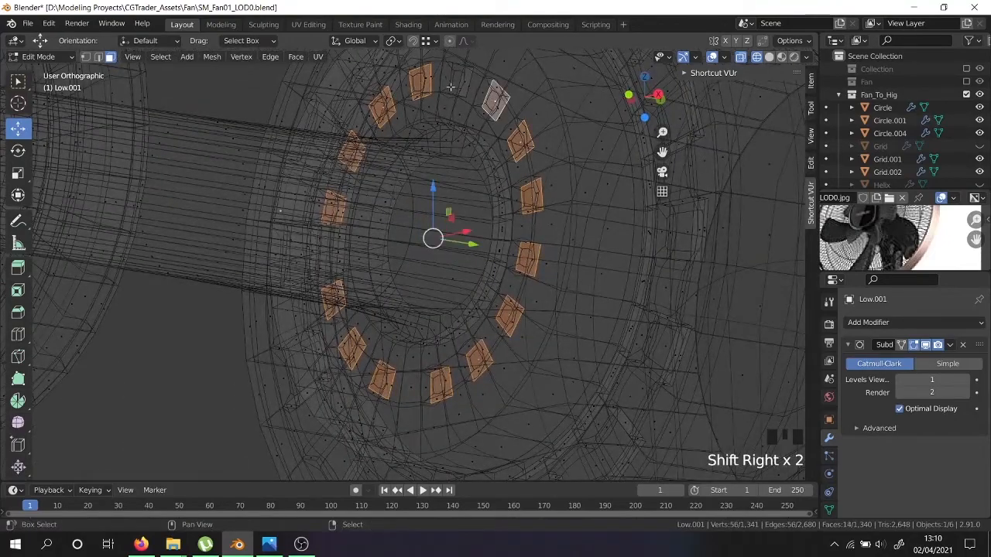
pyautogui.keyDown('shift'); pyautogui.rightClick(455, 78); pyautogui.keyUp('shift')
pyautogui.moveTo(454, 78); pyautogui.dragTo(466, 147, button='middle')
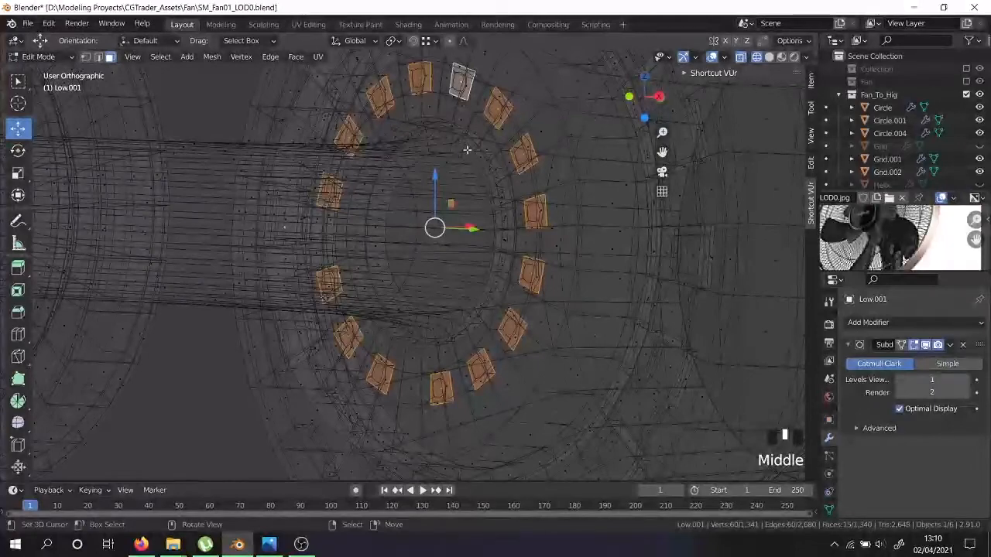
pyautogui.press('x')
pyautogui.click(434, 302)
# Select sixteen alternating faces around the housing's inner ring and extrude them inward into evenly spaced recesses.
pyautogui.hotkey('shift', 'z')
pyautogui.moveTo(434, 302)
pyautogui.mouseDown(button='middle')
pyautogui.moveTo(459, 268)
pyautogui.moveTo(444, 354)
pyautogui.mouseUp(button='middle')
pyautogui.rightClick(444, 354)
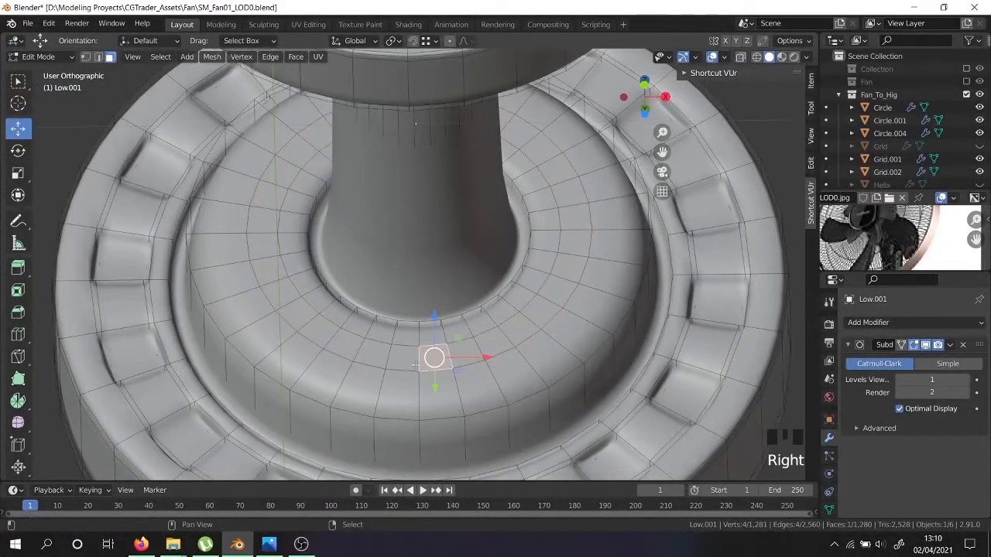
pyautogui.keyDown('shift'); pyautogui.rightClick(373, 355); pyautogui.keyUp('shift')
pyautogui.keyDown('shift'); pyautogui.rightClick(314, 326); pyautogui.keyUp('shift')
pyautogui.keyDown('shift'); pyautogui.rightClick(280, 291); pyautogui.keyUp('shift')
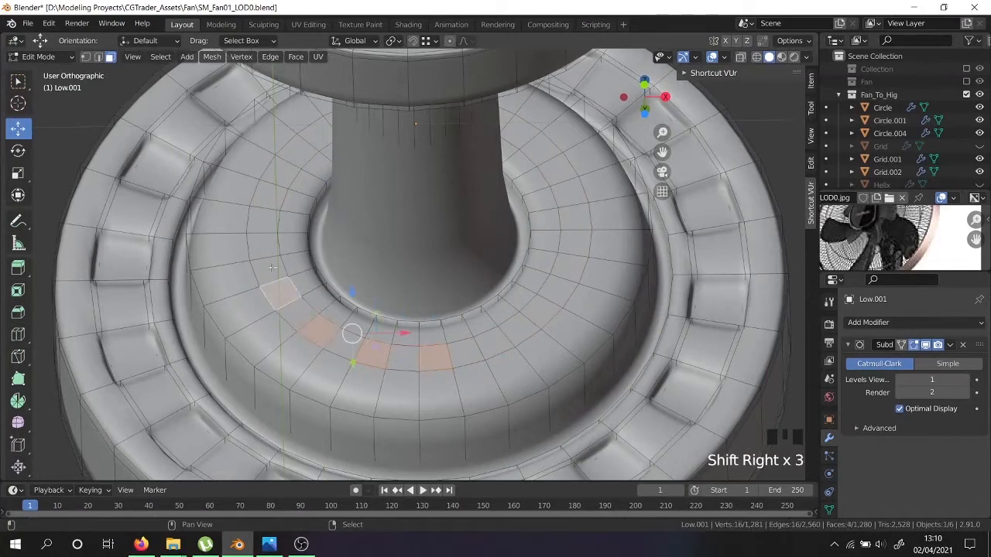
pyautogui.keyDown('shift'); pyautogui.rightClick(266, 195); pyautogui.keyUp('shift')
pyautogui.keyDown('shift'); pyautogui.rightClick(299, 151); pyautogui.keyUp('shift')
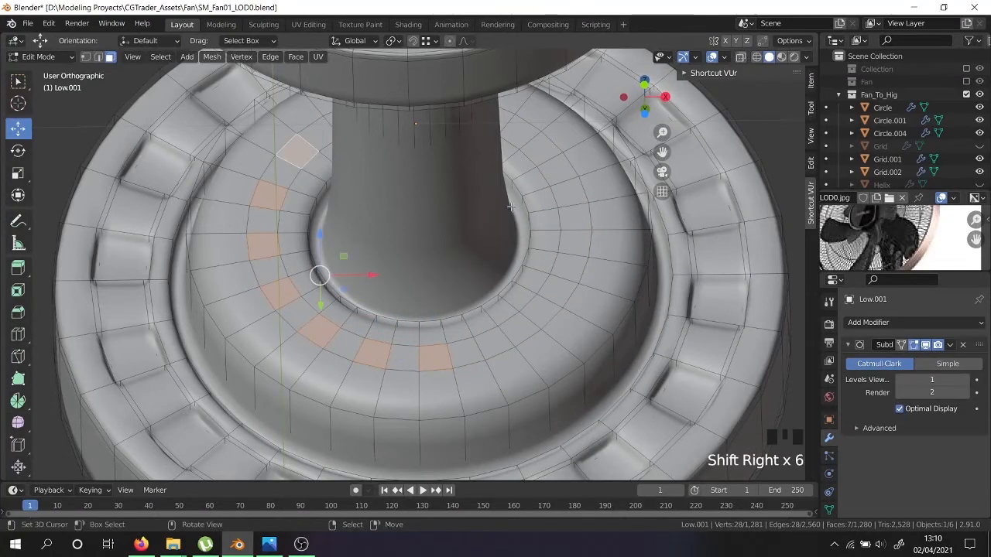
pyautogui.keyDown('shift'); pyautogui.rightClick(491, 351); pyautogui.keyUp('shift')
pyautogui.keyDown('shift'); pyautogui.rightClick(572, 277); pyautogui.keyUp('shift')
pyautogui.hotkey('ctrl', 'z')
pyautogui.keyDown('shift'); pyautogui.rightClick(542, 311); pyautogui.keyUp('shift')
pyautogui.keyDown('shift'); pyautogui.rightClick(574, 263); pyautogui.keyUp('shift')
pyautogui.keyDown('shift'); pyautogui.rightClick(580, 209); pyautogui.keyUp('shift')
pyautogui.moveTo(580, 209); pyautogui.dragTo(559, 373, button='middle')
pyautogui.keyDown('shift'); pyautogui.rightClick(535, 229); pyautogui.keyUp('shift')
pyautogui.keyDown('shift'); pyautogui.rightClick(503, 182); pyautogui.keyUp('shift')
pyautogui.keyDown('shift'); pyautogui.rightClick(455, 158); pyautogui.keyUp('shift')
pyautogui.keyDown('shift'); pyautogui.rightClick(408, 151); pyautogui.keyUp('shift')
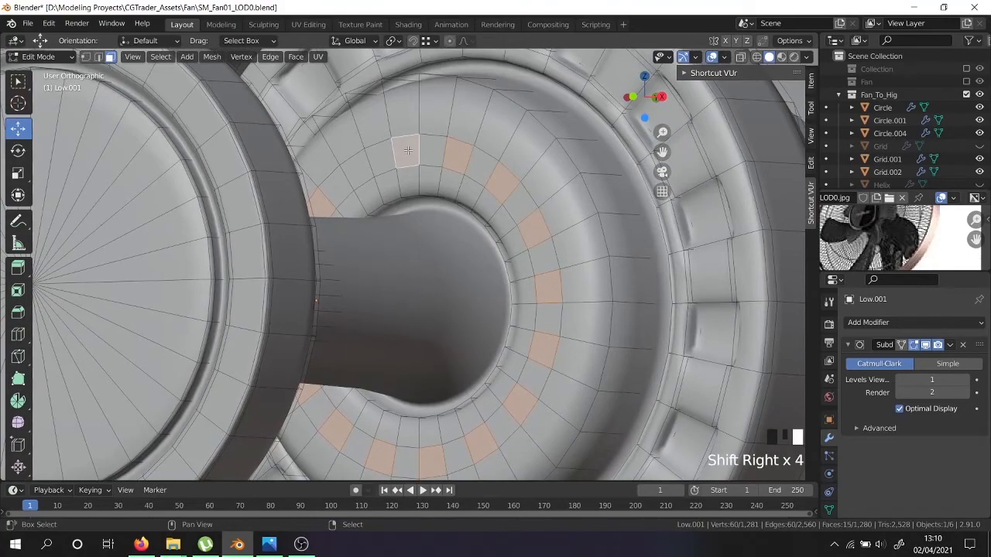
pyautogui.keyDown('shift'); pyautogui.rightClick(362, 162); pyautogui.keyUp('shift')
pyautogui.moveTo(362, 162); pyautogui.dragTo(441, 304, button='middle')
pyautogui.press('e')
pyautogui.moveTo(461, 258); pyautogui.dragTo(476, 256)
# Insert a centred loop cut through the inner ring of recesses and bevel it 0.0118 m wide with one segment.
pyautogui.scroll(2, 480, 294)
pyautogui.hotkey('ctrl', 'r')
pyautogui.click(510, 342)
pyautogui.rightClick(510, 341)
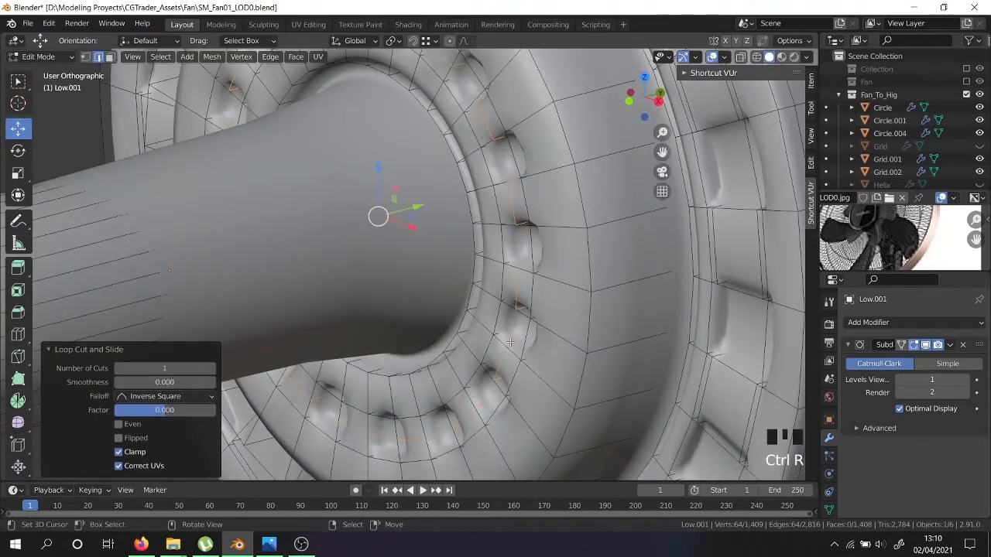
pyautogui.hotkey('ctrl', 'b')
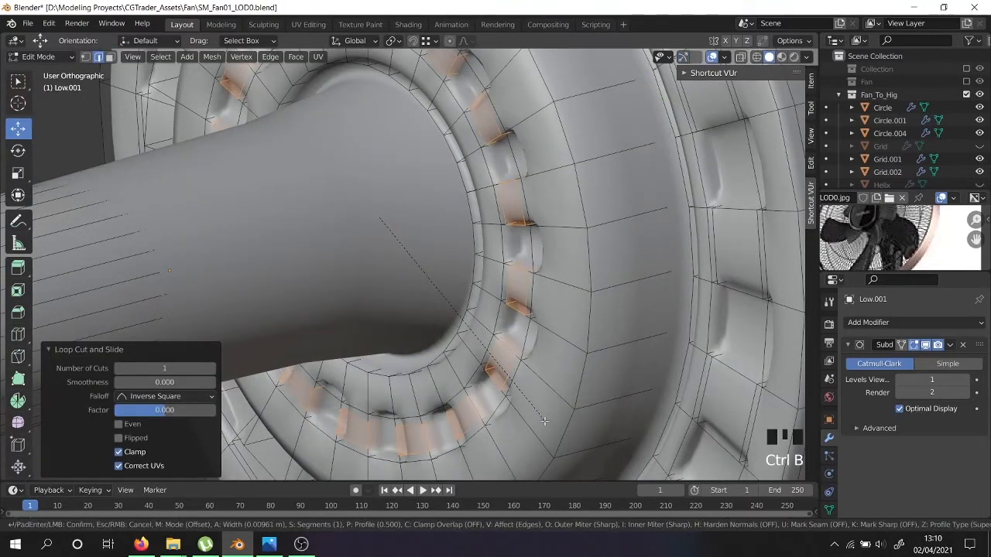
pyautogui.click(546, 424)
# Add two supporting loops to the outer wall of the raised inner ring, one near its front edge (factor 0.796) and one near its base.
pyautogui.scroll(-4, 546, 424)
pyautogui.keyDown('shift'); pyautogui.moveTo(546, 424); pyautogui.dragTo(570, 258, button='middle'); pyautogui.keyUp('shift')
pyautogui.hotkey('ctrl', 'r')
pyautogui.click(551, 257)
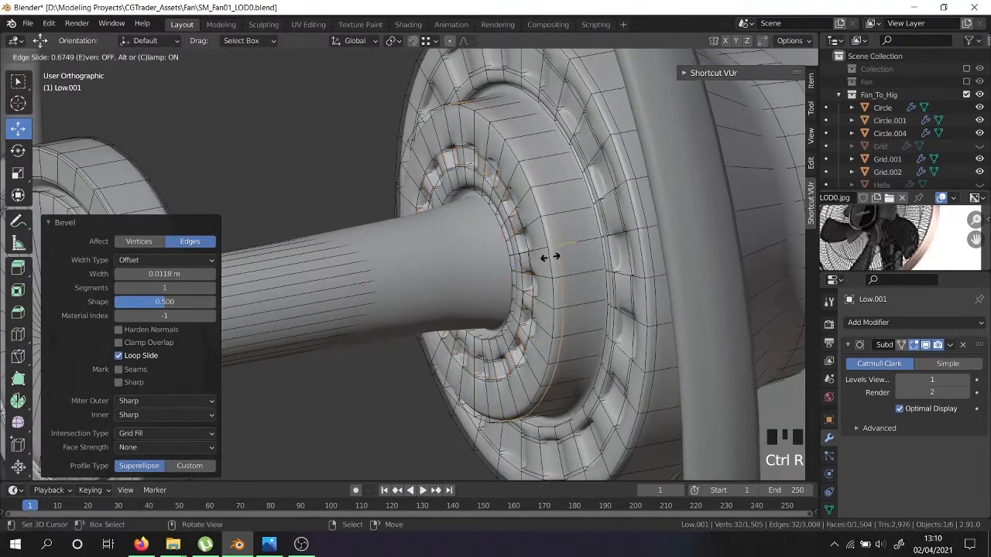
pyautogui.click(547, 257)
pyautogui.scroll(3, 548, 257)
pyautogui.hotkey('ctrl', 'r')
pyautogui.click(586, 233)
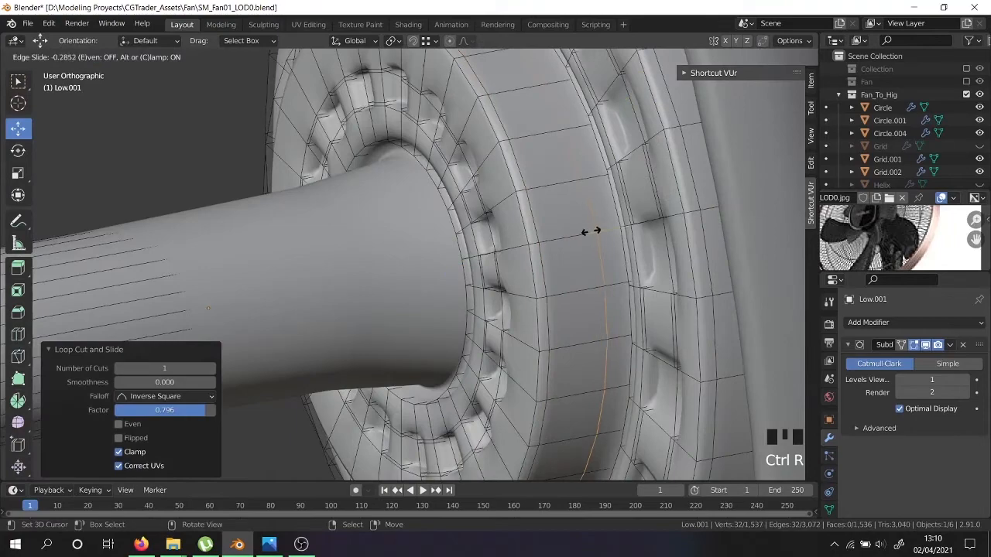
pyautogui.click(609, 226)
# Insert a supporting loop cut in the groove around the raised inner ring and undo the extra centred cut.
pyautogui.scroll(-4, 608, 226)
pyautogui.moveTo(609, 226); pyautogui.dragTo(610, 283, button='middle')
pyautogui.scroll(4, 610, 283)
pyautogui.hotkey('ctrl', 'r')
pyautogui.hotkey('ctrl', 'r')
pyautogui.click(601, 387)
pyautogui.rightClick(601, 387)
pyautogui.scroll(-4, 604, 401)
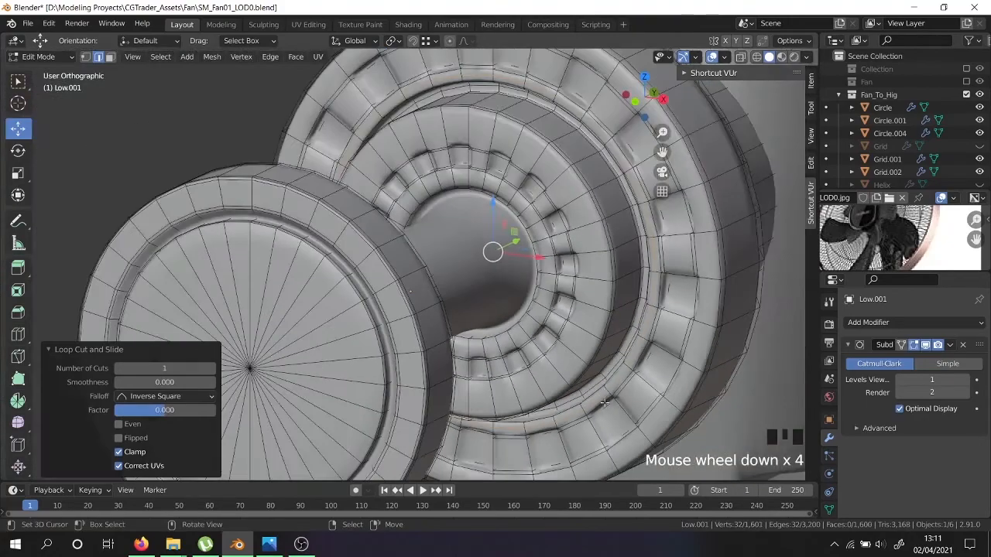
pyautogui.hotkey('ctrl', 'z')
# Add two supporting loops outside the outer recesses, one beside the recesses at factor -0.750 and one near the outer rim at 0.680.
pyautogui.moveTo(608, 411); pyautogui.dragTo(581, 380, button='middle')
pyautogui.moveTo(632, 294); pyautogui.dragTo(743, 245, button='middle')
pyautogui.scroll(-4, 639, 278)
pyautogui.press('Tab')
pyautogui.press('Tab')
pyautogui.scroll(4, 402, 347)
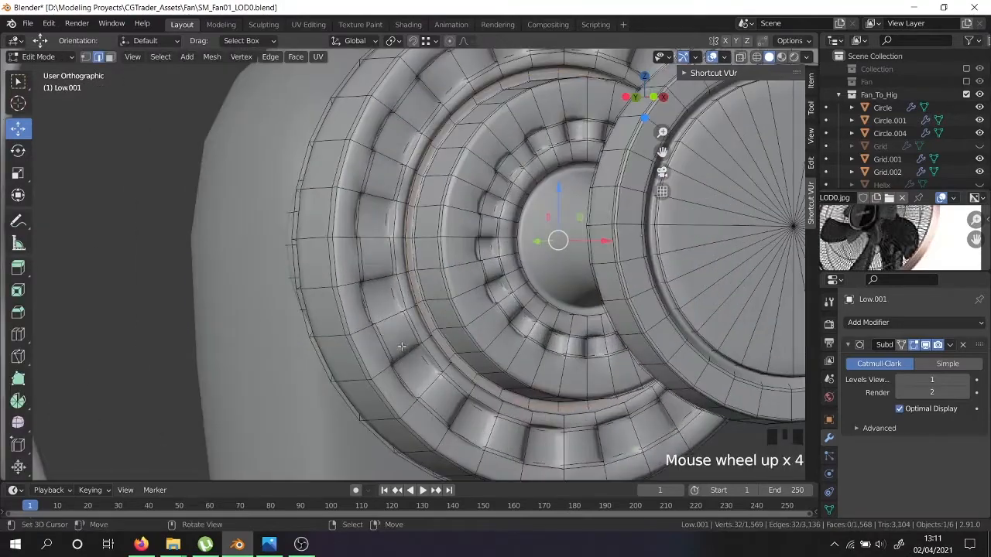
pyautogui.scroll(3, 402, 346)
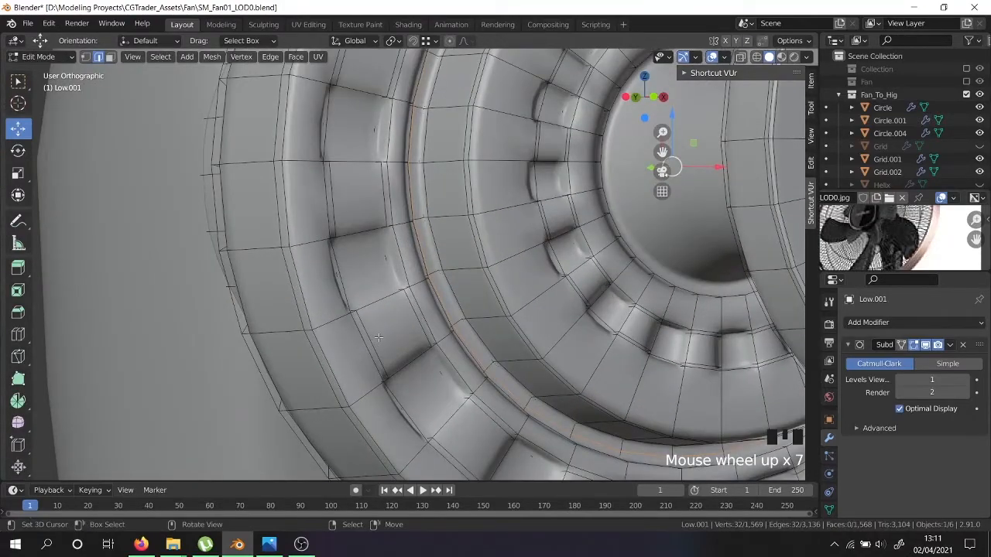
pyautogui.scroll(2, 378, 338)
pyautogui.hotkey('ctrl', 'r')
pyautogui.click(354, 321)
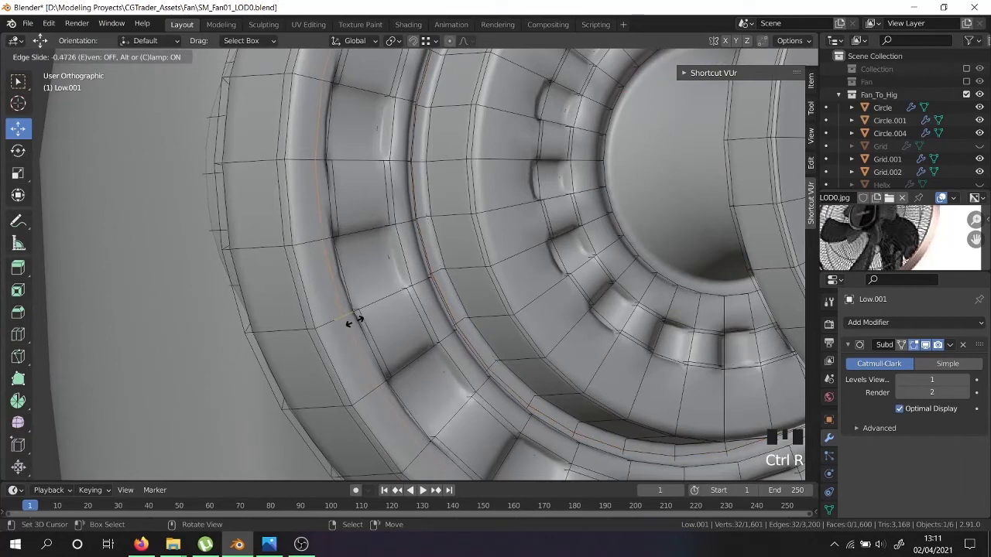
pyautogui.click(356, 320)
pyautogui.hotkey('ctrl', 'r')
pyautogui.click(317, 327)
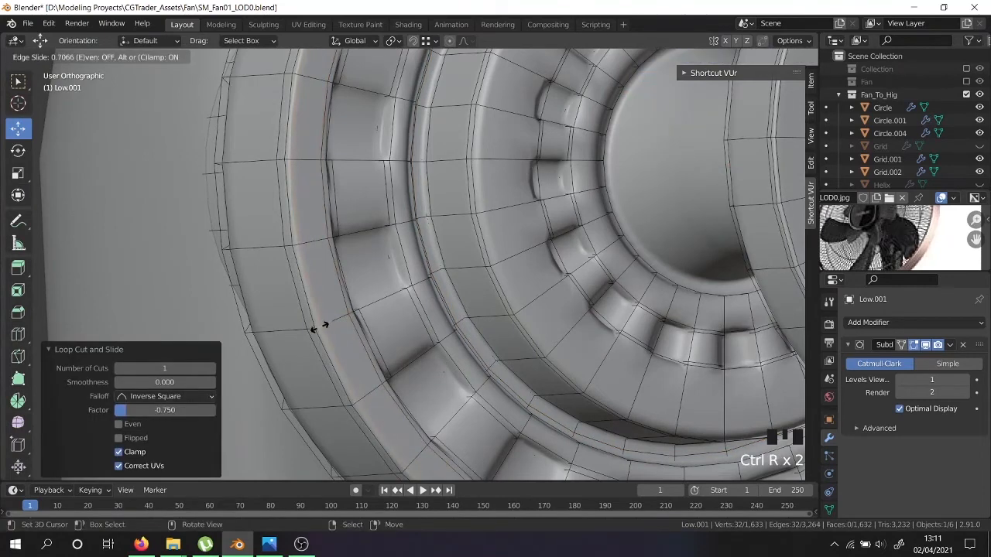
pyautogui.click(317, 328)
# Add two supporting loops to the front face of the raised inner ring, one beside the small recesses and one near its outer edge.
pyautogui.hotkey('ctrl', 'r')
pyautogui.click(578, 314)
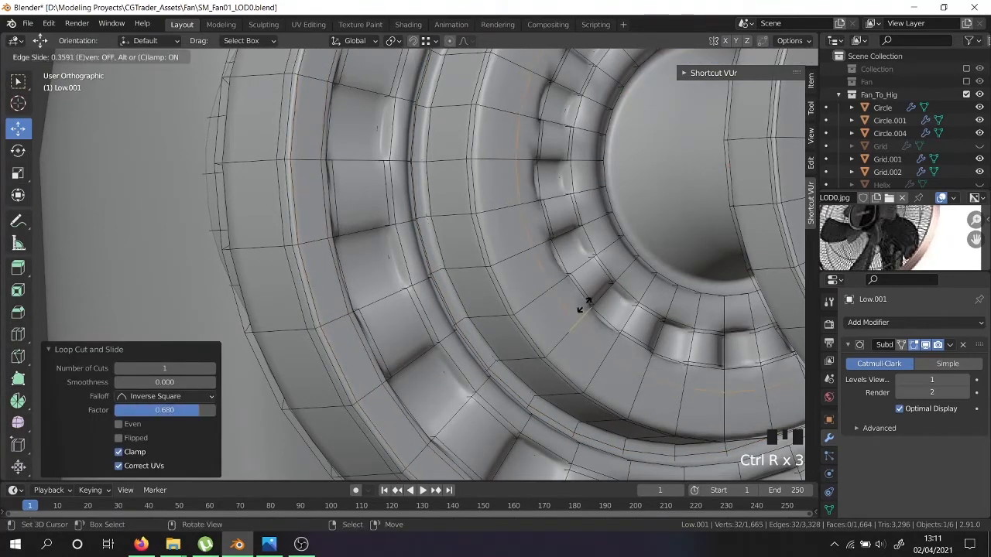
pyautogui.click(592, 295)
pyautogui.hotkey('ctrl', 'r')
pyautogui.click(559, 319)
pyautogui.click(553, 325)
pyautogui.scroll(-6, 552, 325)
pyautogui.press('Tab')
pyautogui.moveTo(552, 325); pyautogui.dragTo(556, 293, button='middle')
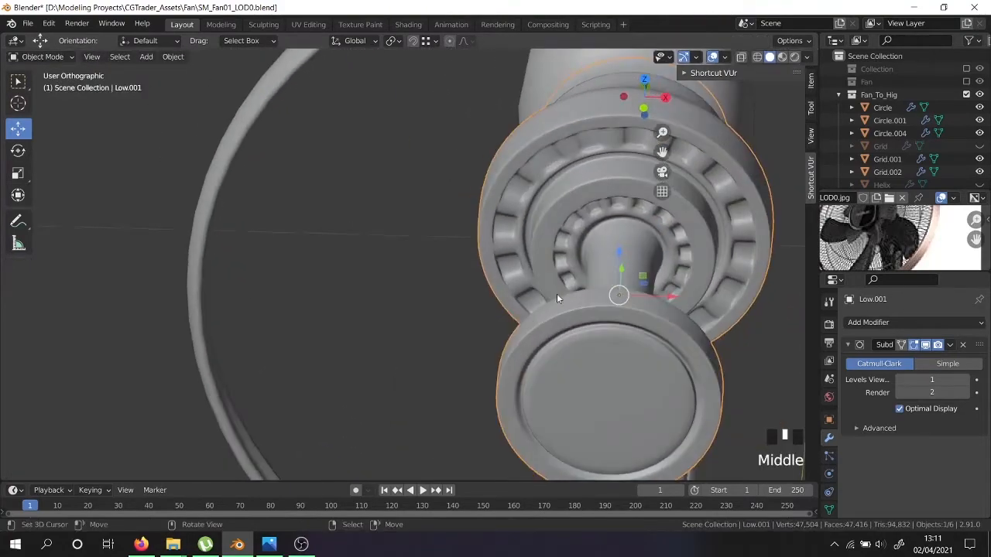
# Add three supporting loops around the shaft base: beside the small recesses, at the face's inner edge, and centred on the curved transition.
pyautogui.press('Tab')
pyautogui.scroll(4, 580, 228)
pyautogui.scroll(6, 579, 228)
pyautogui.hotkey('ctrl', 'r')
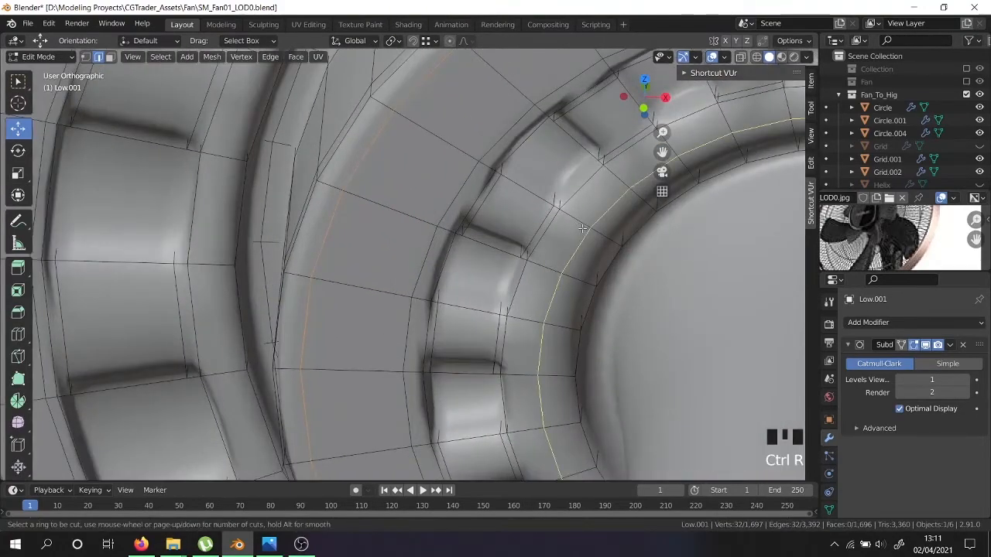
pyautogui.click(559, 216)
pyautogui.click(556, 213)
pyautogui.hotkey('ctrl', 'r')
pyautogui.click(617, 232)
pyautogui.click(619, 233)
pyautogui.hotkey('ctrl', 'r')
pyautogui.click(628, 298)
pyautogui.click(628, 298)
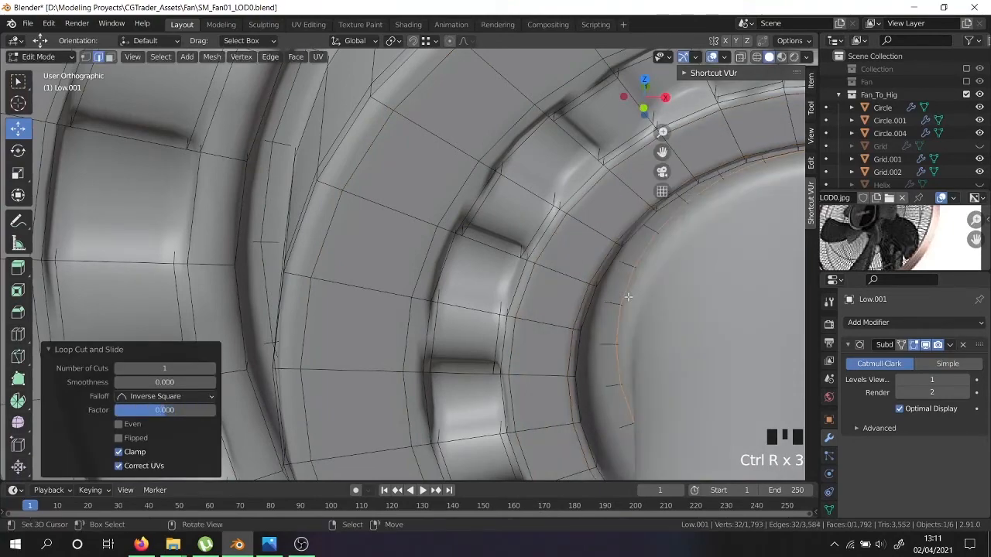
# Insert a loop cut around the central shaft, slide it towards the housing at factor 0.953, and leave mesh editing.
pyautogui.scroll(-5, 629, 297)
pyautogui.moveTo(629, 297); pyautogui.dragTo(702, 354, button='middle')
pyautogui.hotkey('ctrl', 'r')
pyautogui.click(706, 358)
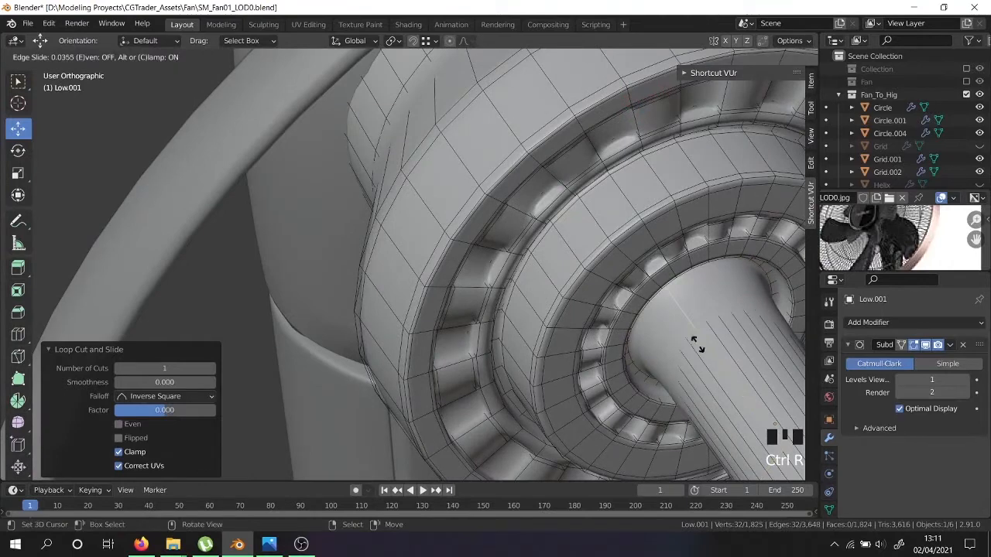
pyautogui.click(598, 200)
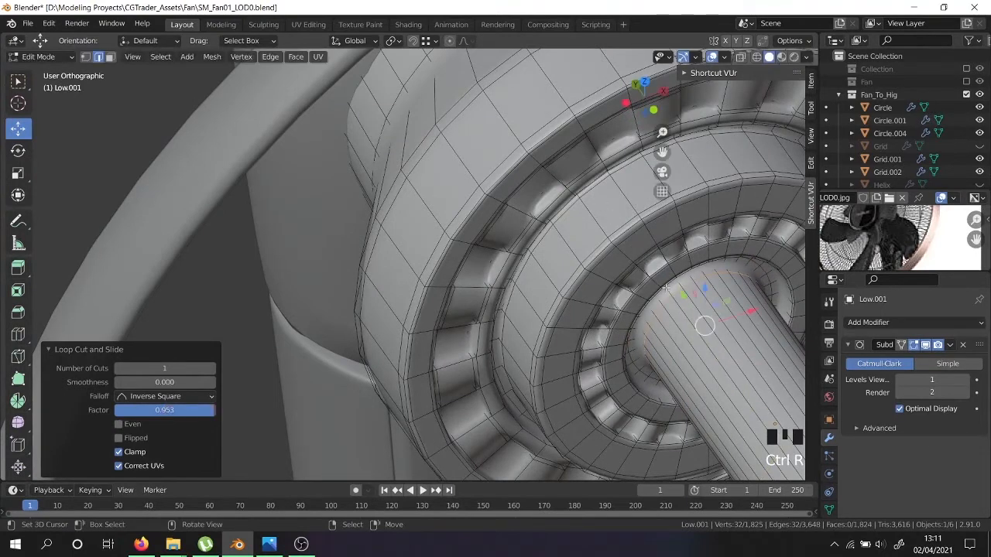
pyautogui.press('Tab')
# Examine the smoothed housing, the neck with its side knob, and the whole fan stand.
pyautogui.scroll(-5, 672, 344)
pyautogui.moveTo(671, 343); pyautogui.dragTo(493, 258, button='middle')
pyautogui.scroll(-8, 493, 257)
pyautogui.moveTo(603, 410); pyautogui.dragTo(612, 281, button='middle')
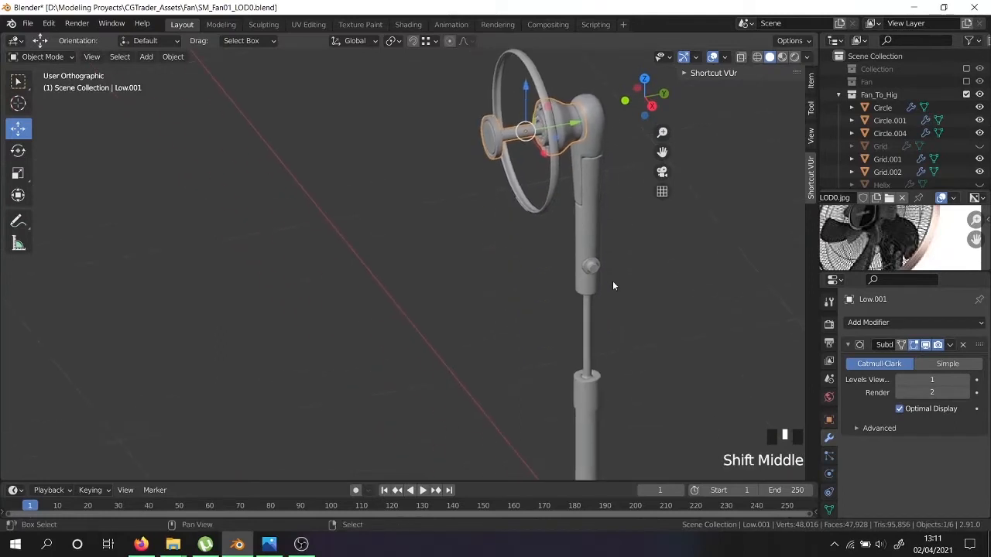
pyautogui.scroll(11, 573, 270)
pyautogui.moveTo(559, 214); pyautogui.dragTo(534, 286, button='middle')
pyautogui.scroll(-13, 525, 290)
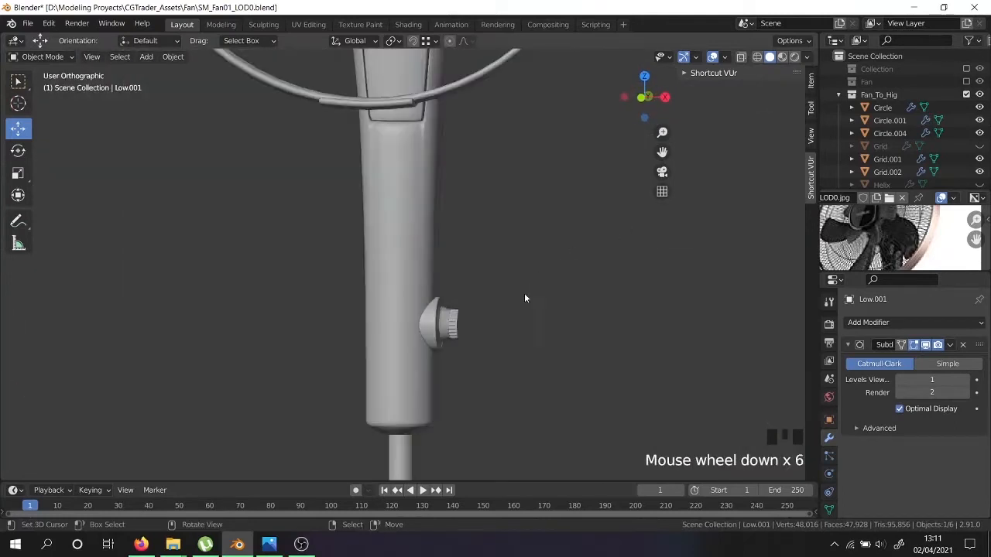
pyautogui.keyDown('shift'); pyautogui.moveTo(515, 333); pyautogui.dragTo(518, 260, button='middle'); pyautogui.keyUp('shift')
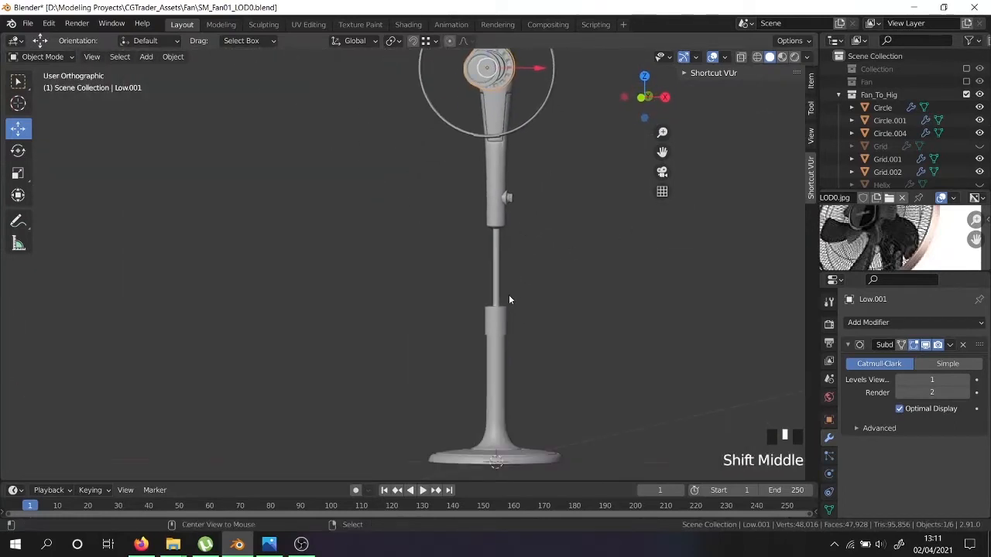
# Unhide all hidden fan parts and clear the selection.
pyautogui.hotkey('alt', 'h')
pyautogui.hotkey('alt', 'a')
pyautogui.moveTo(519, 179); pyautogui.dragTo(425, 296, button='middle')
pyautogui.scroll(8, 447, 159)
pyautogui.moveTo(456, 155); pyautogui.dragTo(427, 206, button='middle')
pyautogui.scroll(-4, 524, 144)
pyautogui.scroll(-3, 464, 220)
pyautogui.scroll(-2, 464, 221)
pyautogui.keyDown('shift'); pyautogui.moveTo(484, 361); pyautogui.dragTo(464, 332, button='middle'); pyautogui.keyUp('shift')
# Open the stand's round base for editing and delete the centre vertex of its underside, removing the flat bottom cap.
pyautogui.scroll(6, 461, 417)
pyautogui.rightClick(459, 422)
pyautogui.press('Tab')
pyautogui.scroll(4, 396, 203)
pyautogui.rightClick(392, 235)
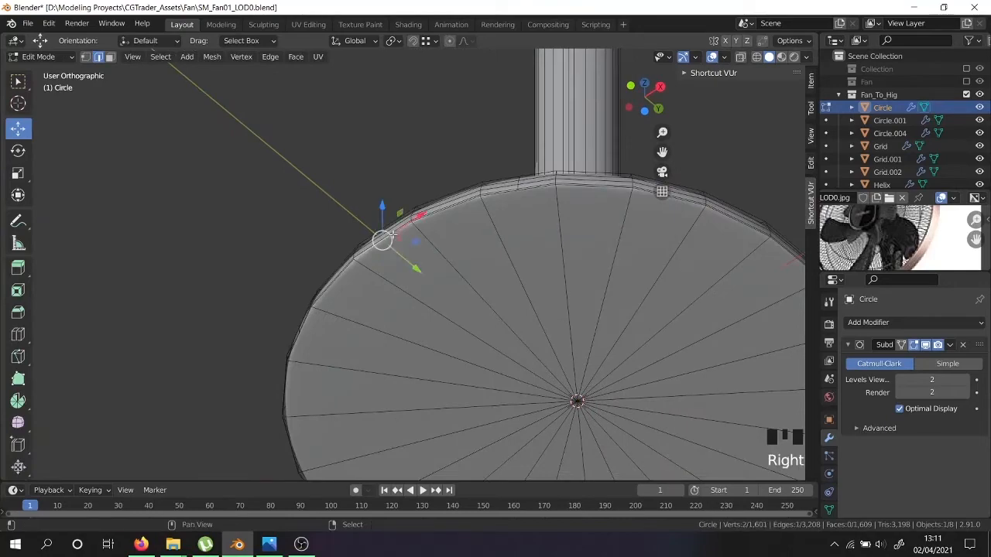
pyautogui.moveTo(394, 234); pyautogui.dragTo(431, 328, button='middle')
pyautogui.moveTo(570, 203); pyautogui.dragTo(385, 287, button='middle')
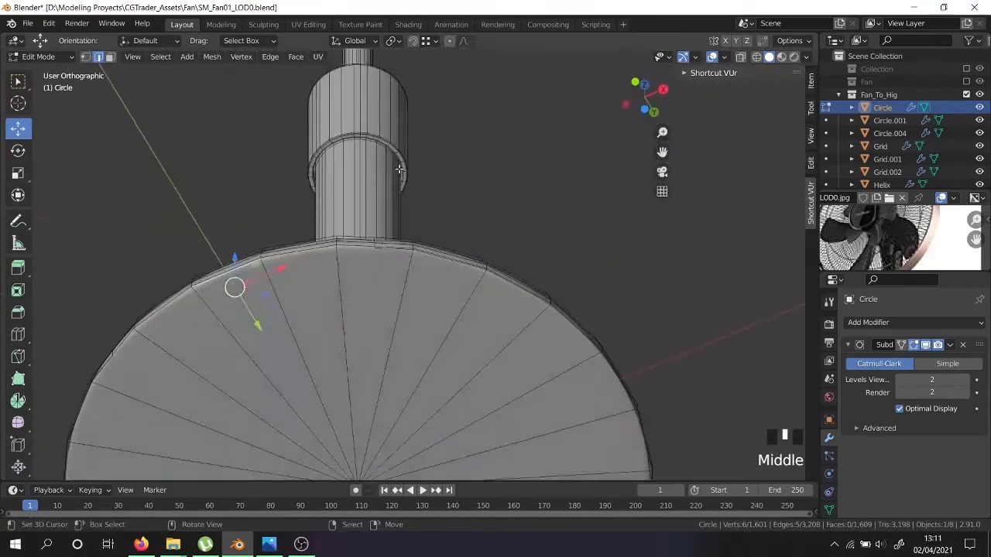
pyautogui.scroll(3, 385, 287)
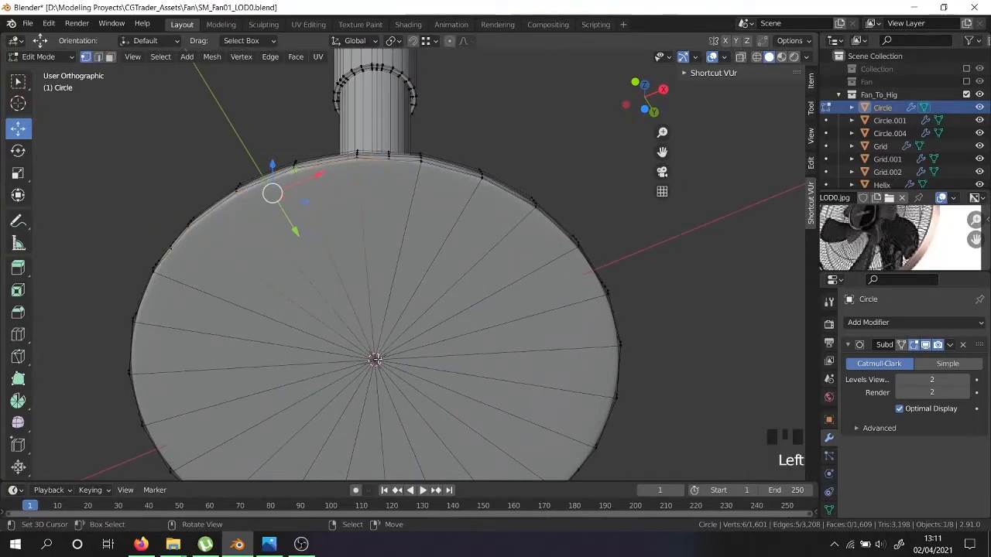
pyautogui.click(374, 359)
pyautogui.keyDown('shift'); pyautogui.moveTo(374, 359); pyautogui.dragTo(410, 247, button='middle'); pyautogui.keyUp('shift')
pyautogui.press('x')
pyautogui.click(401, 109)
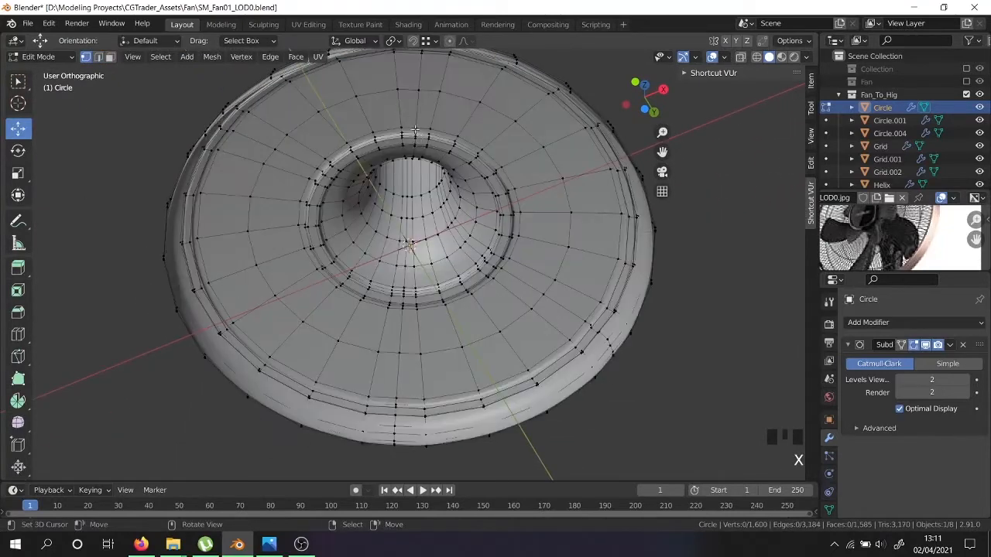
pyautogui.moveTo(192, 141); pyautogui.dragTo(200, 81, button='middle')
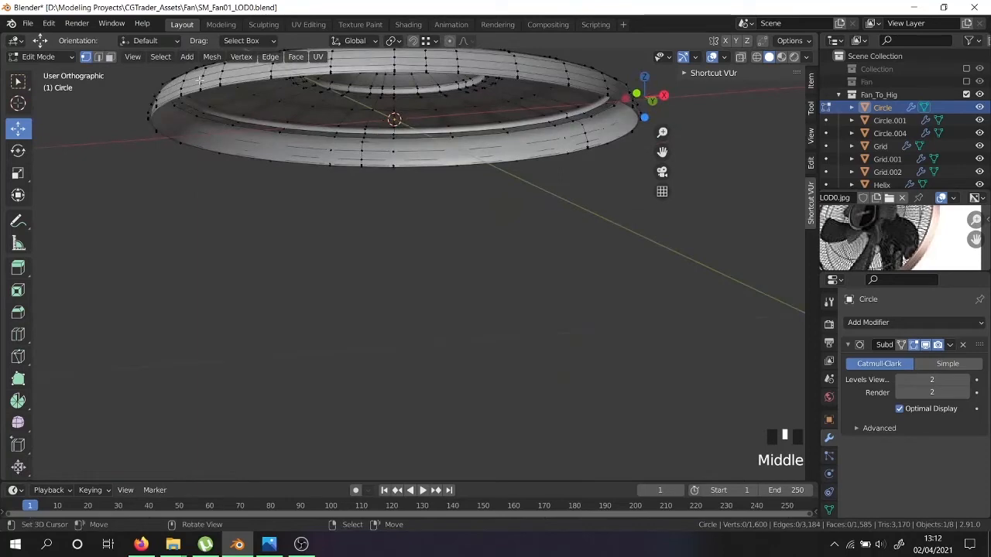
# Select the open bottom edge loop of the base rim and extrude it inwards into a smaller concentric ring.
pyautogui.scroll(6, 221, 86)
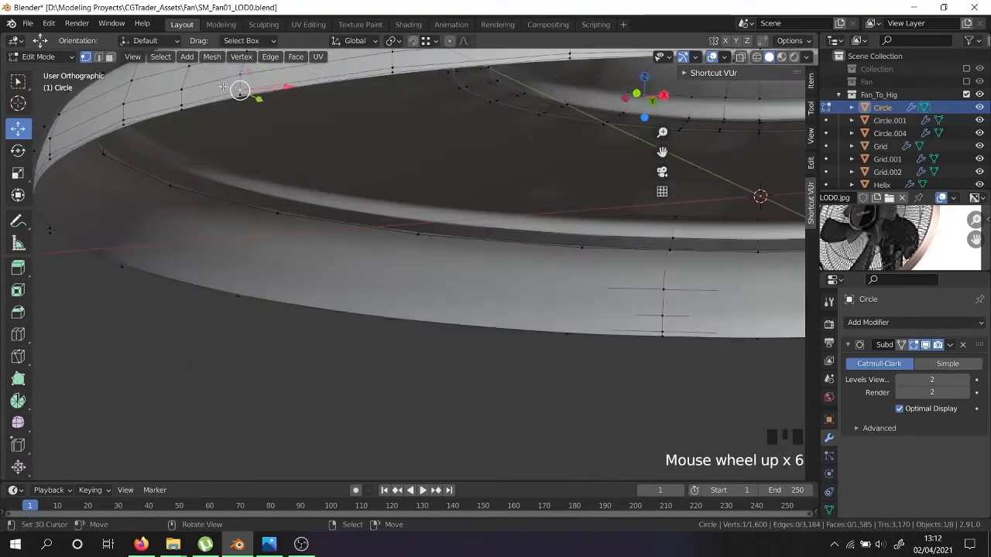
pyautogui.rightClick(240, 90)
pyautogui.rightClick(240, 91)
pyautogui.hotkey('ctrl', 'z')
pyautogui.keyDown('alt'); pyautogui.keyDown('shift'); pyautogui.rightClick(250, 94); pyautogui.keyUp('shift'); pyautogui.keyUp('alt')
pyautogui.scroll(-5, 250, 94)
pyautogui.keyDown('shift'); pyautogui.moveTo(250, 94); pyautogui.dragTo(387, 266, button='middle'); pyautogui.keyUp('shift')
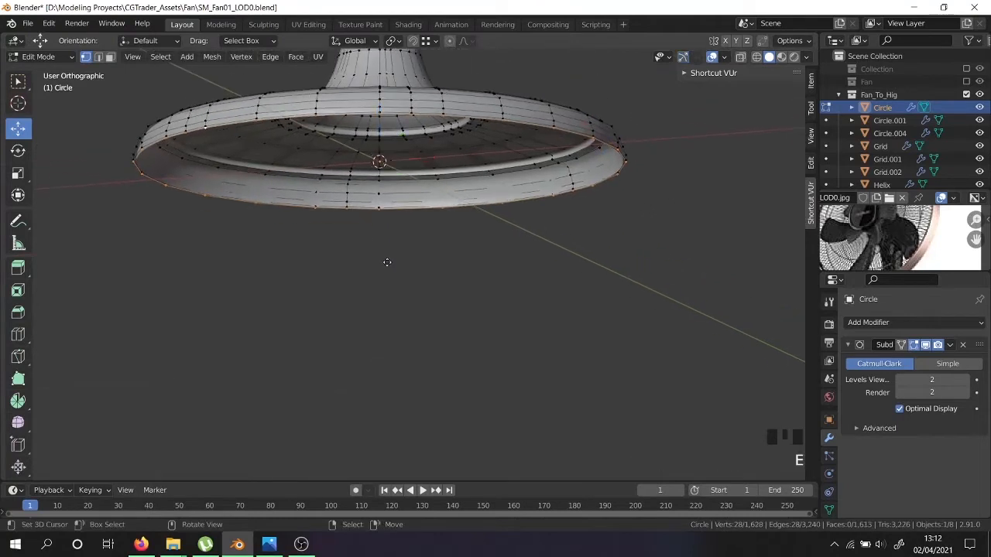
pyautogui.press('e')
pyautogui.press('s')
pyautogui.click(436, 212)
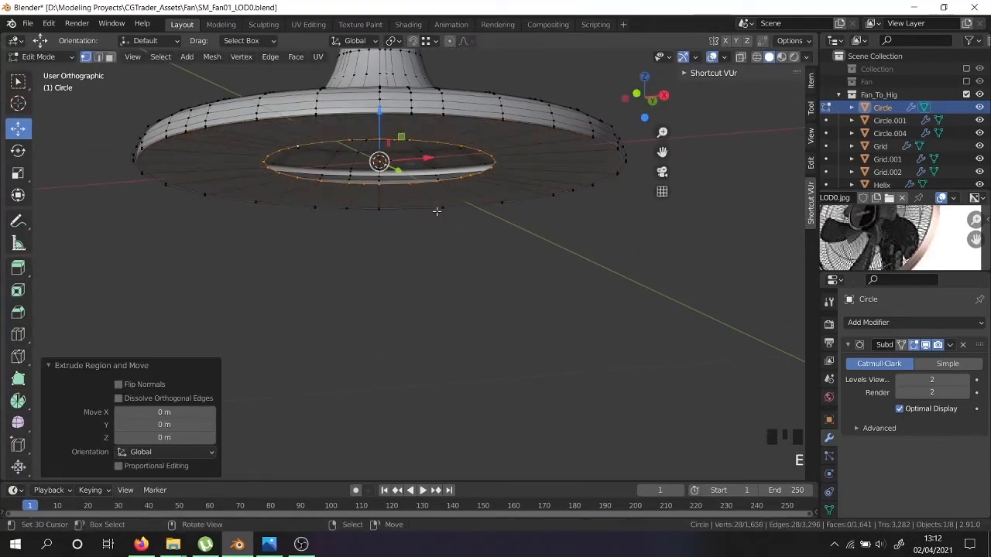
# Merge the extruded inner vertices of the base's underside at their centre, closing the bottom.
pyautogui.press('w')
pyautogui.moveTo(402, 288)
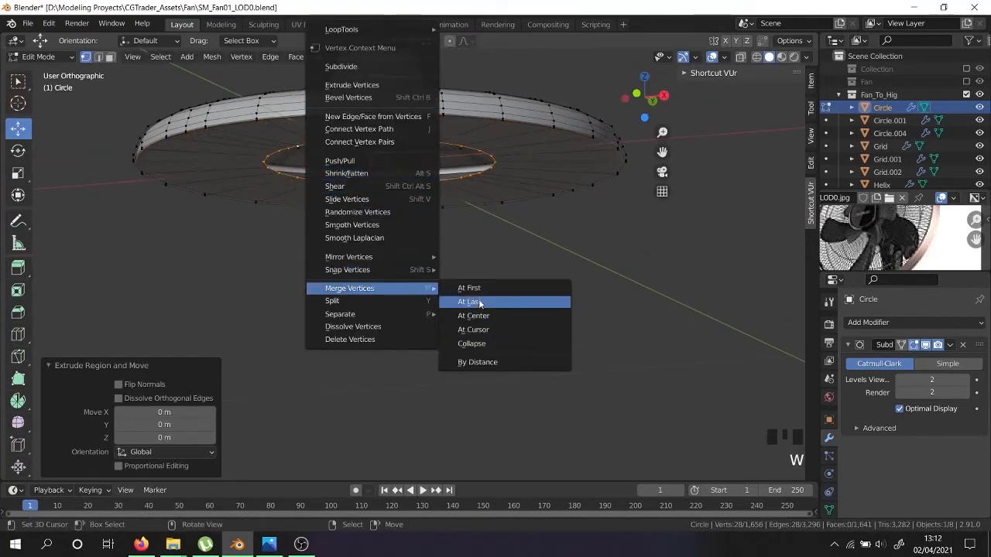
pyautogui.click(474, 316)
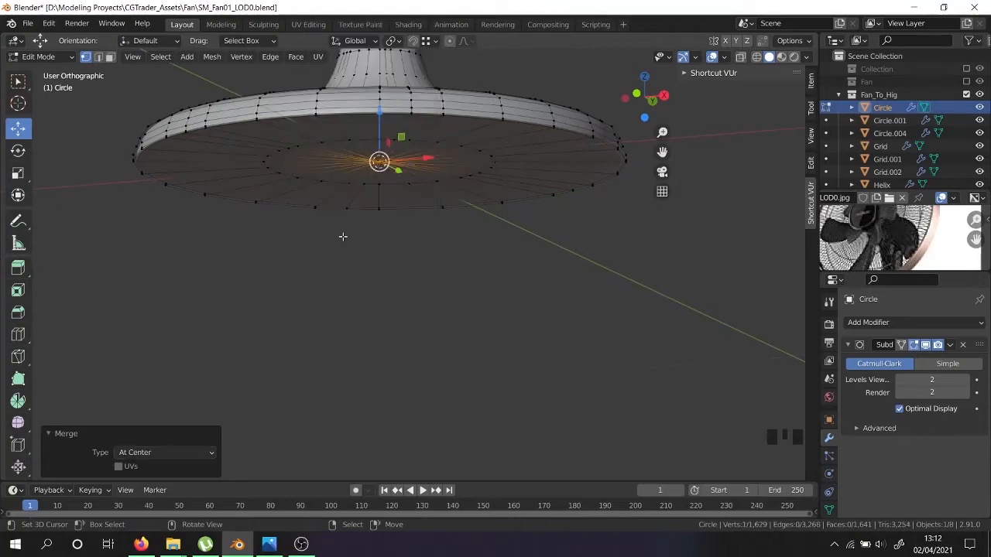
# Insert a loop cut around the base's underside, slide it outwards close to the rim, and leave mesh editing.
pyautogui.moveTo(343, 239); pyautogui.dragTo(345, 114, button='middle')
pyautogui.hotkey('ctrl', 'r')
pyautogui.click(533, 267)
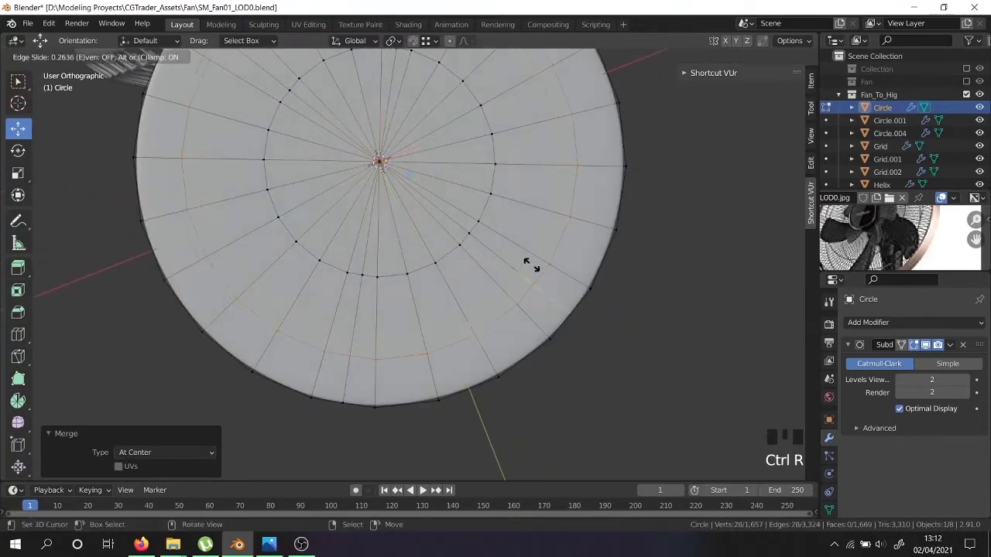
pyautogui.click(565, 265)
pyautogui.scroll(-4, 562, 264)
pyautogui.press('Tab')
pyautogui.moveTo(524, 175); pyautogui.dragTo(484, 355, button='middle')
# Select the underside's inner ring and centre vertex and move them up 0.011903 m to hollow the base.
pyautogui.press('Tab')
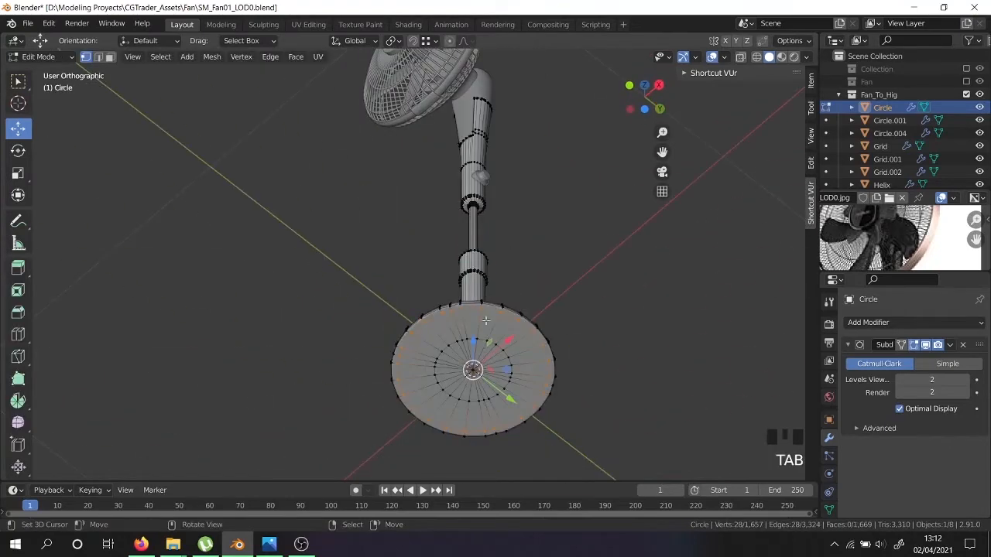
pyautogui.scroll(4, 483, 355)
pyautogui.scroll(3, 496, 335)
pyautogui.keyDown('shift'); pyautogui.moveTo(394, 278); pyautogui.dragTo(399, 177, button='middle'); pyautogui.keyUp('shift')
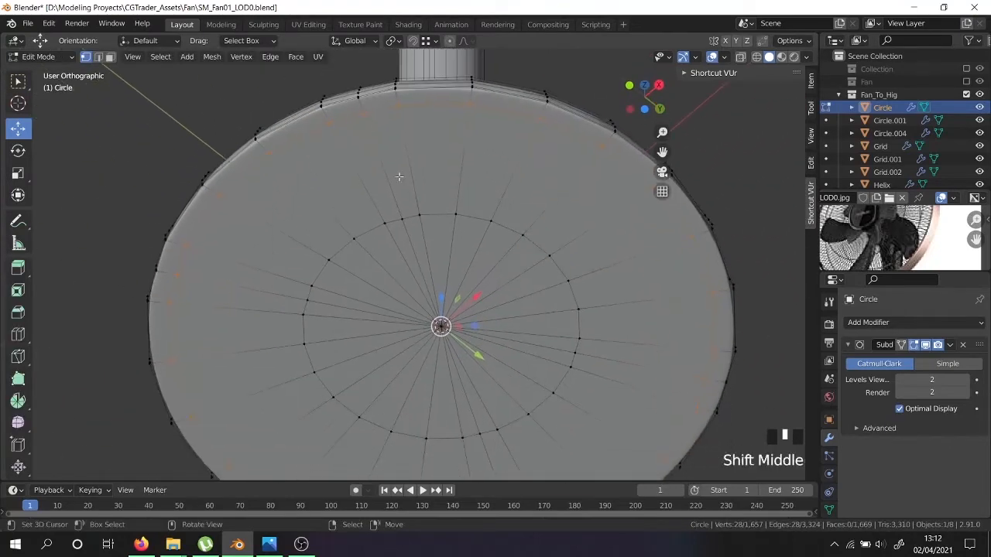
pyautogui.rightClick(489, 219)
pyautogui.keyDown('alt'); pyautogui.keyDown('shift'); pyautogui.rightClick(483, 220); pyautogui.keyUp('shift'); pyautogui.keyUp('alt')
pyautogui.moveTo(483, 220); pyautogui.dragTo(475, 283, button='middle')
pyautogui.moveTo(438, 278)
pyautogui.mouseDown()
pyautogui.moveTo(434, 251)
pyautogui.moveTo(439, 261)
pyautogui.mouseUp()
pyautogui.scroll(3, 435, 256)
pyautogui.keyDown('shift'); pyautogui.rightClick(437, 277); pyautogui.keyUp('shift')
pyautogui.scroll(-3, 438, 279)
# Insert a loop cut between the underside's raised centre and its rim, leave mesh editing, and clear the selection.
pyautogui.hotkey('ctrl', 'r')
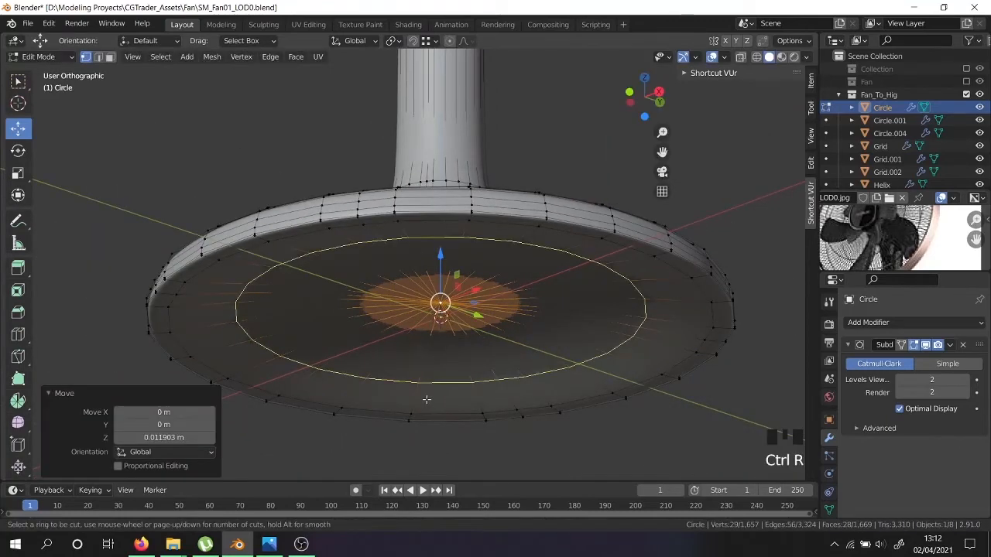
pyautogui.click(426, 400)
pyautogui.press('Tab')
pyautogui.moveTo(446, 385); pyautogui.dragTo(453, 314, button='middle')
pyautogui.scroll(-7, 464, 195)
pyautogui.moveTo(463, 195); pyautogui.dragTo(449, 347, button='middle')
pyautogui.scroll(-5, 449, 347)
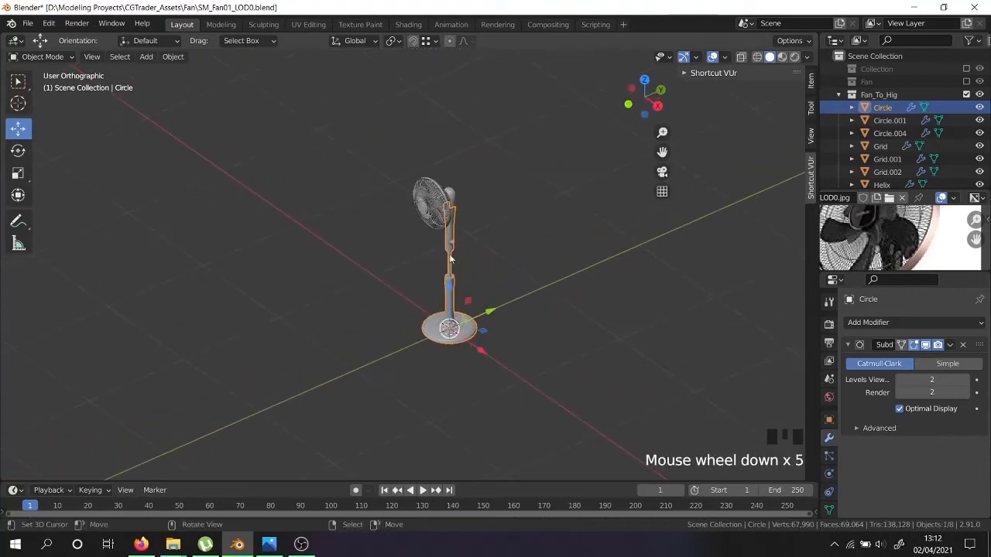
pyautogui.scroll(5, 474, 253)
pyautogui.press('a')
# Shift the whole fan blade mesh slightly forwards along the Y axis in right view, and leave mesh editing.
pyautogui.moveTo(474, 253); pyautogui.dragTo(358, 300, button='middle')
pyautogui.moveTo(391, 145); pyautogui.dragTo(486, 177, button='middle')
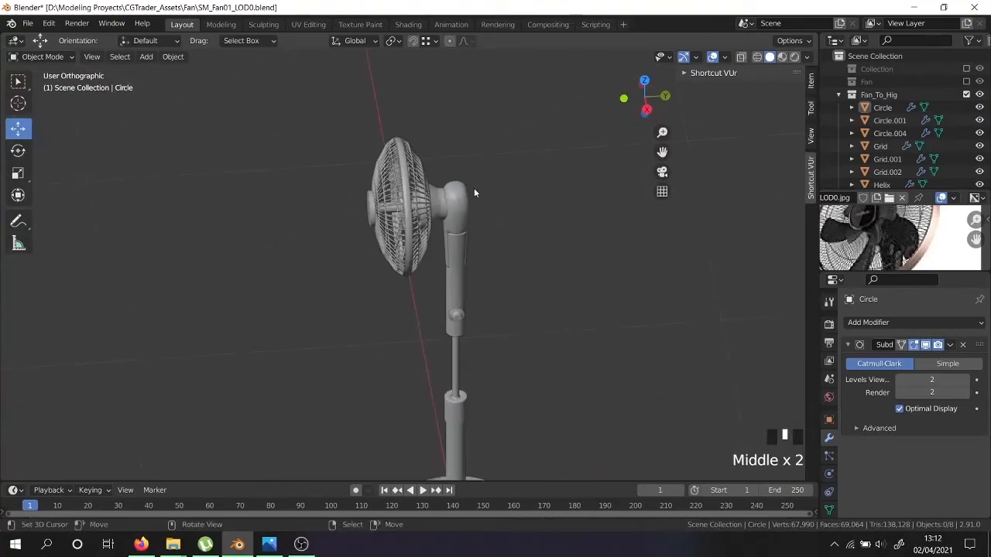
pyautogui.scroll(5, 396, 206)
pyautogui.rightClick(391, 195)
pyautogui.moveTo(391, 194); pyautogui.dragTo(411, 193, button='middle')
pyautogui.press('Tab')
pyautogui.press('a')
pyautogui.press('a')
pyautogui.press('a')
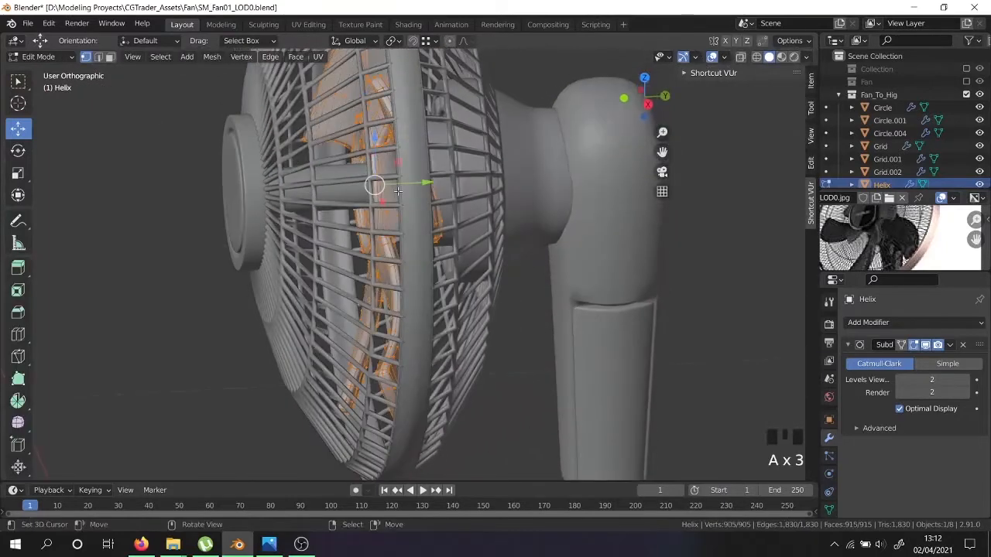
pyautogui.press('KP_3')
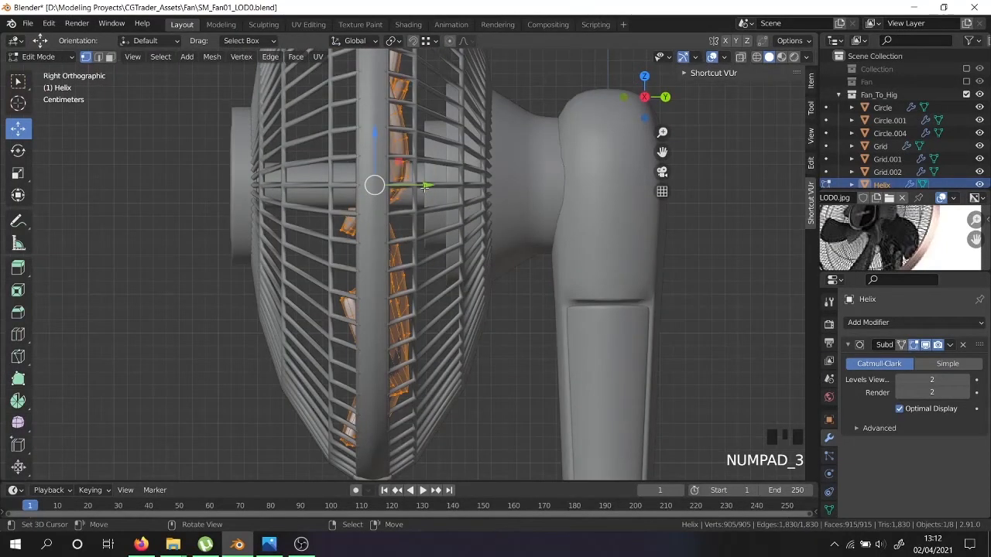
pyautogui.moveTo(428, 185); pyautogui.dragTo(415, 183)
pyautogui.keyDown('shift'); pyautogui.moveTo(415, 182); pyautogui.dragTo(412, 421, button='middle'); pyautogui.keyUp('shift')
pyautogui.scroll(-3, 413, 419)
pyautogui.scroll(3, 413, 418)
pyautogui.press('Tab')
# Try to scale the entire housing and shaft mesh along the Y axis.
pyautogui.rightClick(317, 308)
pyautogui.press('Tab')
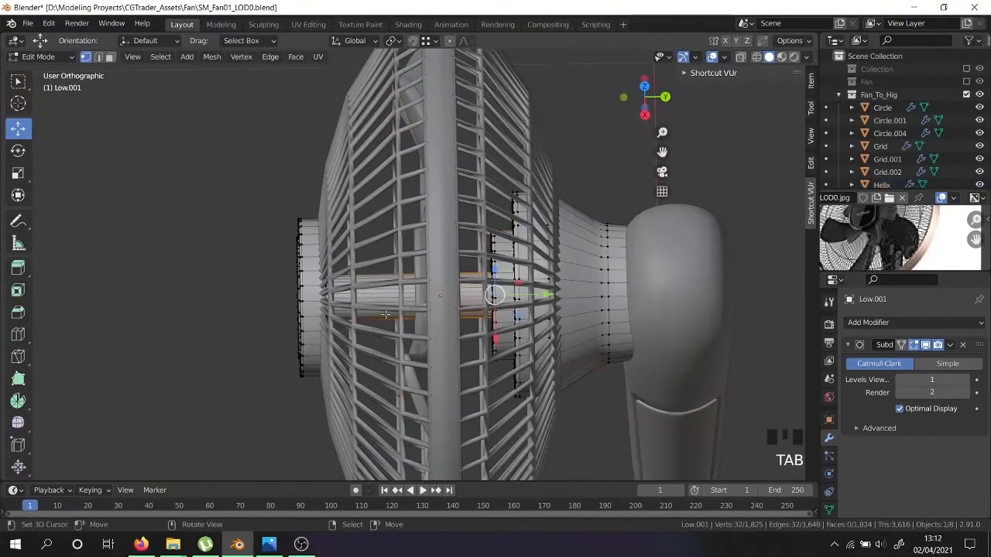
pyautogui.press('a')
pyautogui.press('a')
pyautogui.press('a')
pyautogui.press('s')
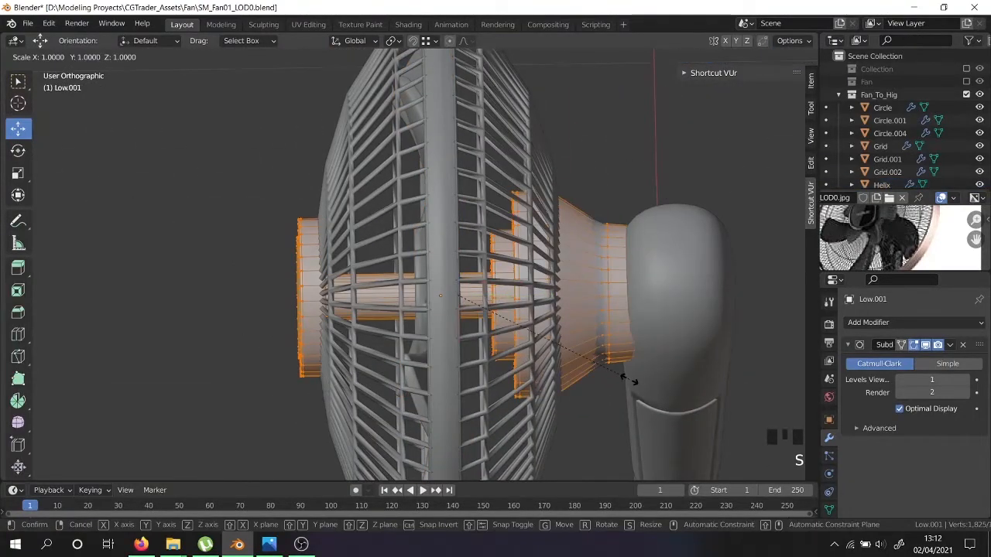
pyautogui.press('y')
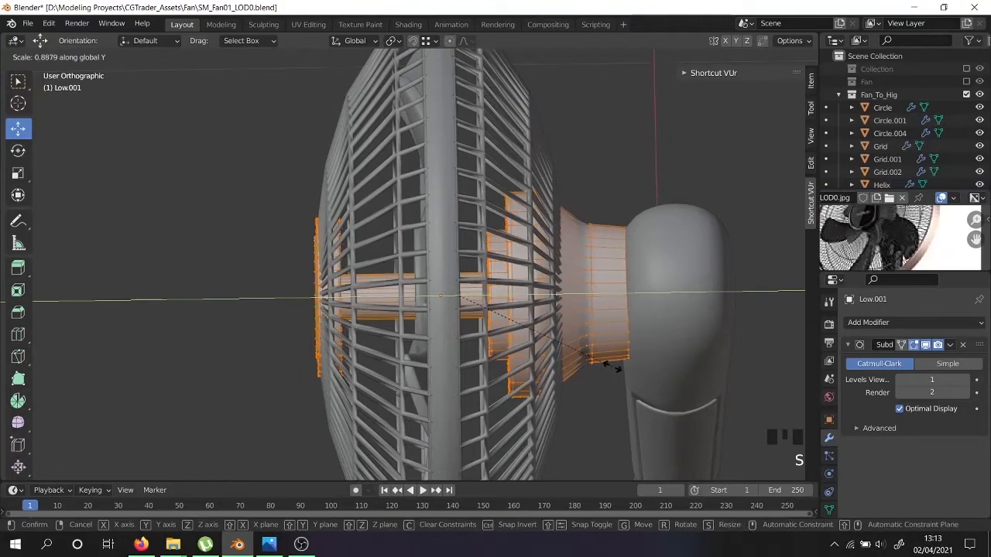
pyautogui.click(619, 369)
pyautogui.moveTo(619, 368); pyautogui.dragTo(379, 317, button='middle')
pyautogui.press('Tab')
# Open the housing mesh for editing and insert one centred loop cut around the central shaft at factor 0.
pyautogui.rightClick(393, 330)
pyautogui.rightClick(393, 330)
pyautogui.press('Tab')
pyautogui.scroll(4, 373, 309)
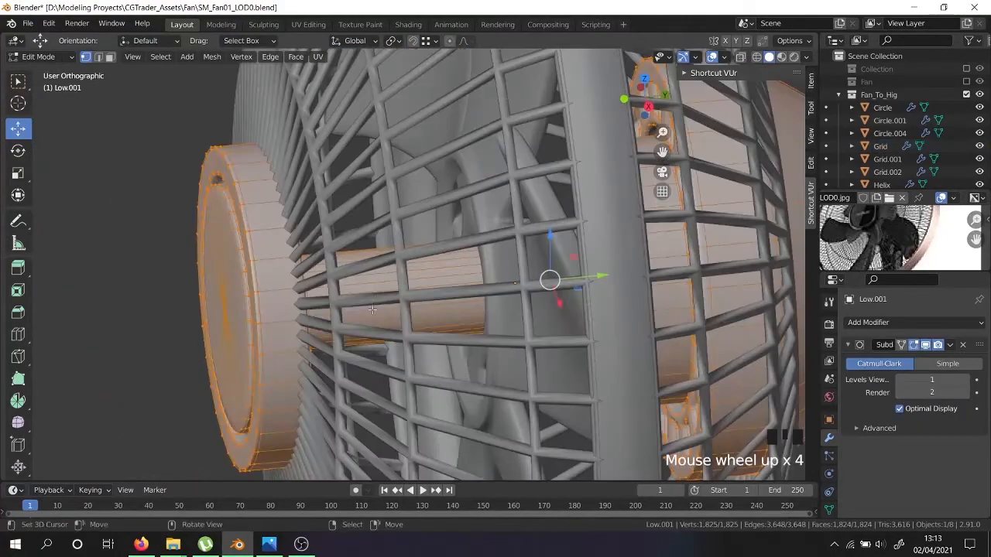
pyautogui.click(111, 57)
pyautogui.rightClick(362, 304)
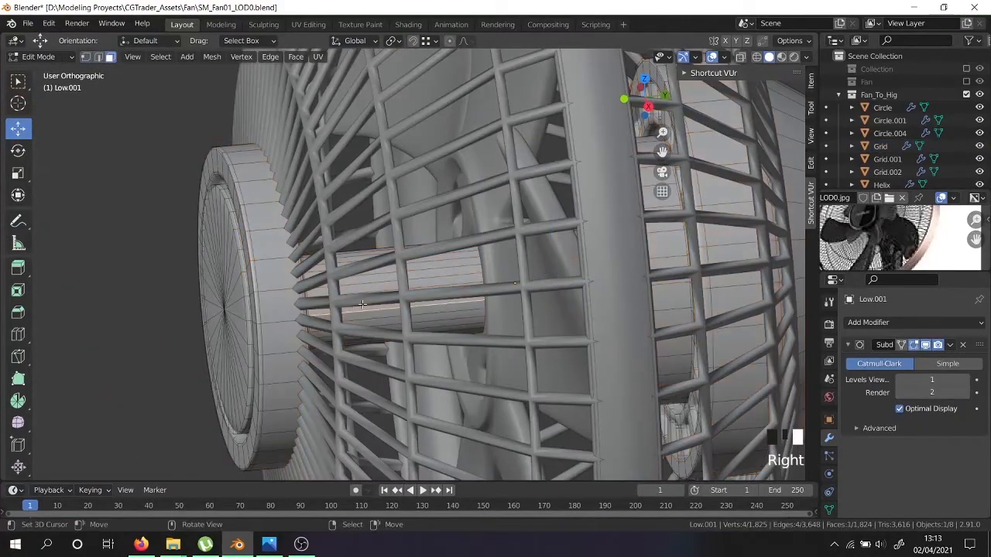
pyautogui.hotkey('ctrl', 'r')
pyautogui.click(382, 309)
pyautogui.moveTo(383, 310); pyautogui.dragTo(341, 281, button='middle')
pyautogui.scroll(2, 340, 280)
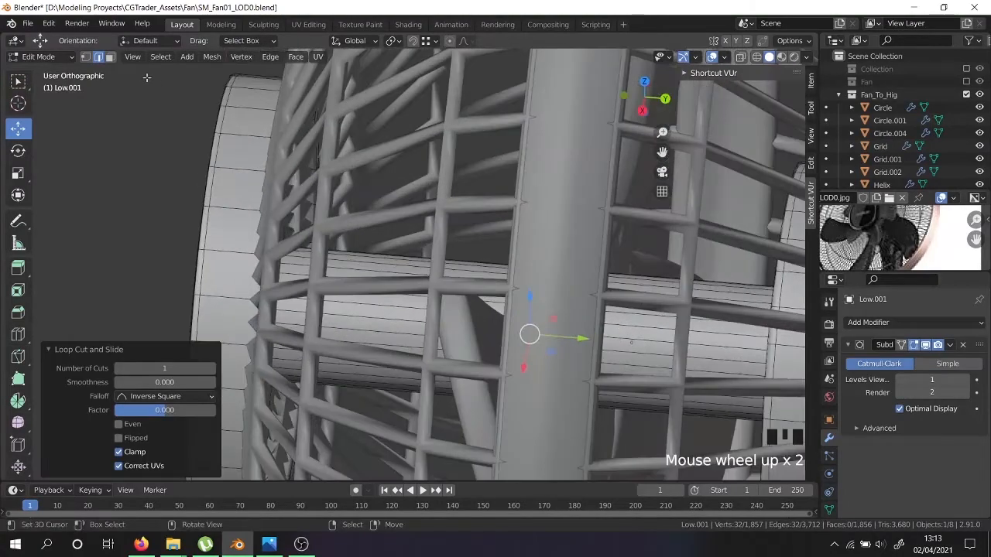
# Select the shaft's front face loop, extrude it, and scale it to 0.857 in X and Z only, making it thinner.
pyautogui.click(111, 57)
pyautogui.rightClick(374, 319)
pyautogui.keyDown('alt'); pyautogui.keyDown('shift'); pyautogui.rightClick(380, 321); pyautogui.keyUp('shift'); pyautogui.keyUp('alt')
pyautogui.keyDown('alt'); pyautogui.keyDown('shift'); pyautogui.rightClick(381, 321); pyautogui.keyUp('shift'); pyautogui.keyUp('alt')
pyautogui.moveTo(402, 320); pyautogui.dragTo(312, 320, button='middle')
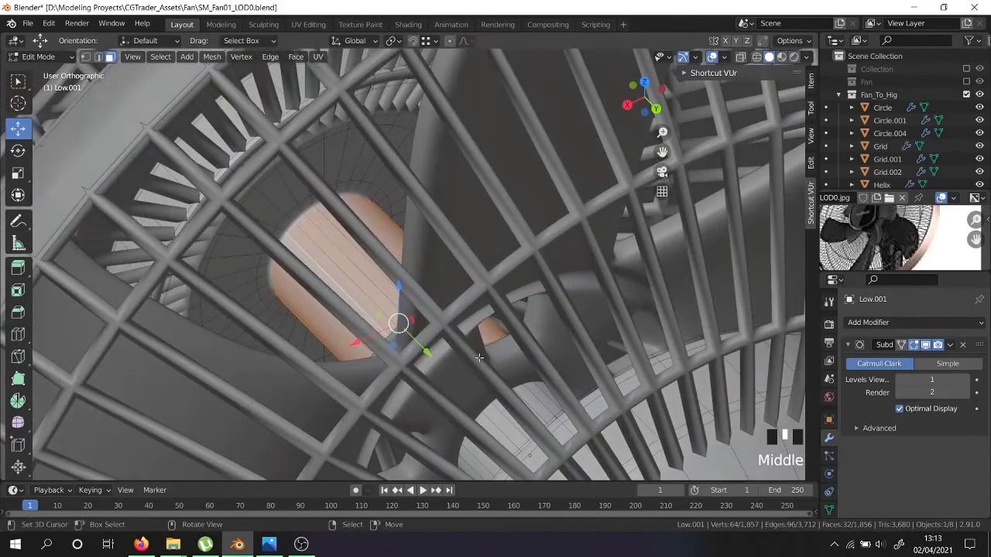
pyautogui.press('e')
pyautogui.press('s')
pyautogui.hotkey('shift', 'y')
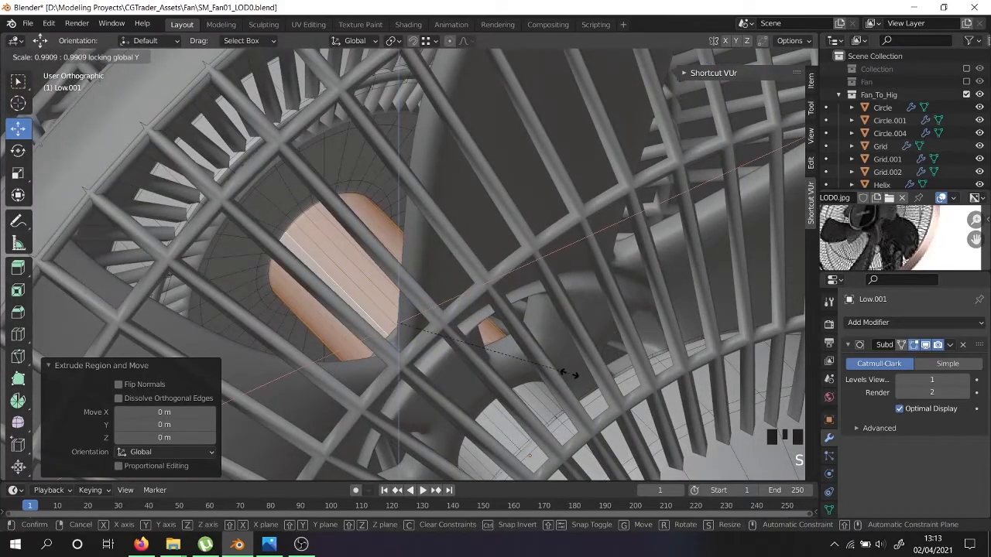
pyautogui.click(548, 362)
# Insert a loop cut around the thinned shaft section, slide it about -0.95 towards the front cap, and leave mesh editing.
pyautogui.hotkey('ctrl', 'r')
pyautogui.click(371, 309)
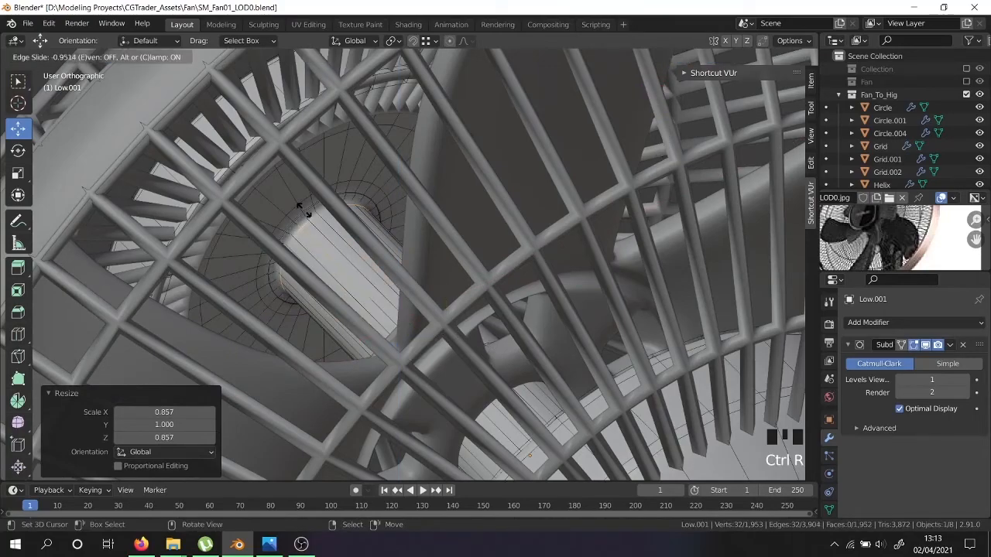
pyautogui.click(304, 210)
pyautogui.scroll(-5, 338, 237)
pyautogui.press('Tab')
pyautogui.moveTo(372, 266); pyautogui.dragTo(418, 310, button='middle')
# Insert supporting loop cuts on both sides of the shaft's step at factors 0.938 and about -0.939, and leave mesh editing.
pyautogui.press('Tab')
pyautogui.scroll(5, 341, 357)
pyautogui.hotkey('ctrl', 'r')
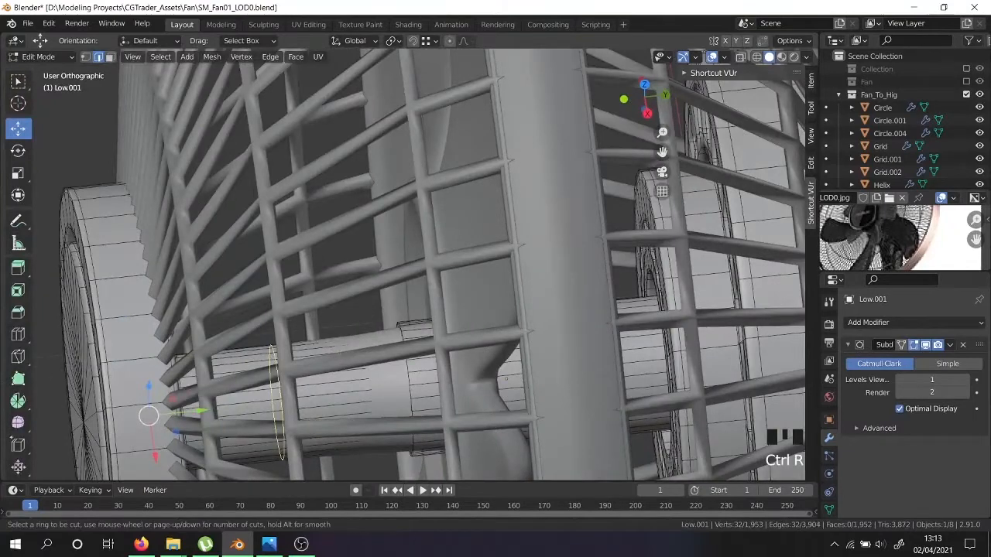
pyautogui.click(387, 344)
pyautogui.click(456, 329)
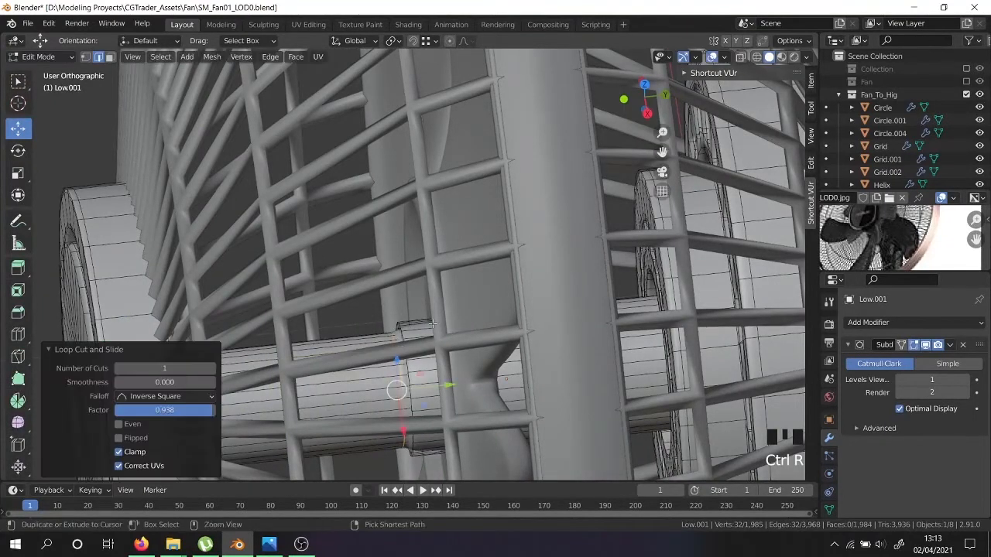
pyautogui.hotkey('ctrl', 'r')
pyautogui.click(420, 324)
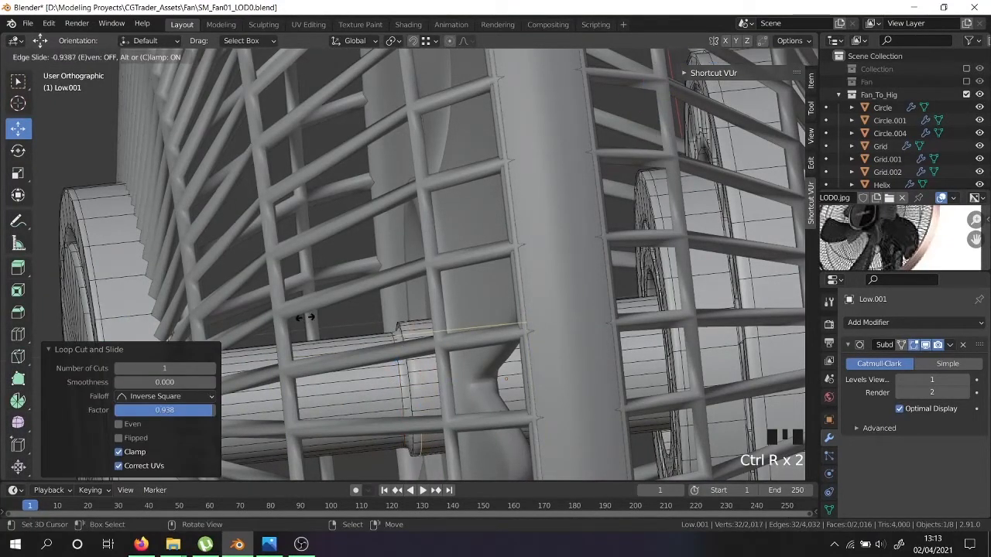
pyautogui.click(306, 317)
pyautogui.moveTo(337, 357); pyautogui.dragTo(410, 387, button='middle')
pyautogui.scroll(6, 413, 350)
pyautogui.hotkey('ctrl', 'r')
pyautogui.scroll(-6, 421, 347)
pyautogui.press('Tab')
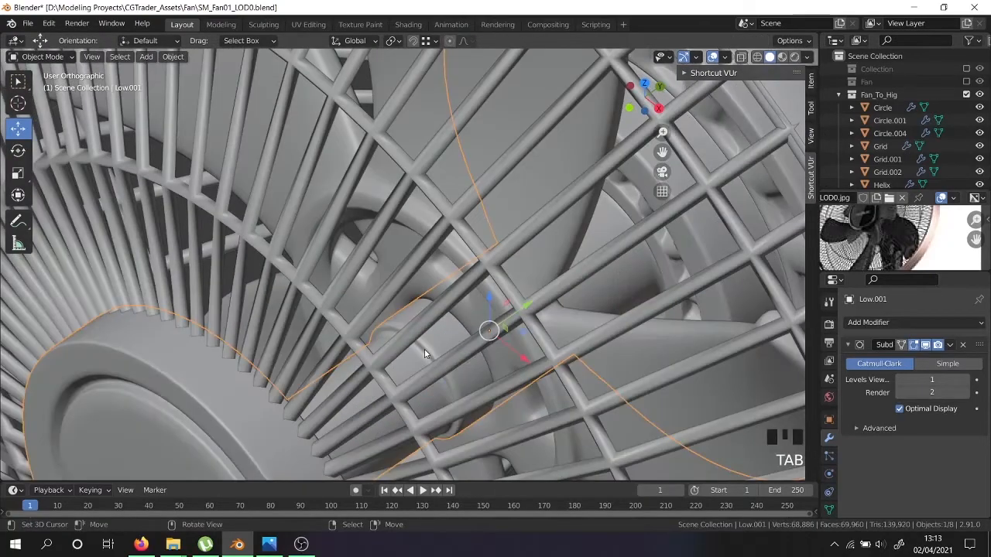
# Open the fan blade mesh for editing and insert a loop cut around its hub near the shaft at factor -0.822.
pyautogui.moveTo(424, 351); pyautogui.dragTo(496, 320, button='middle')
pyautogui.rightClick(513, 294)
pyautogui.rightClick(540, 290)
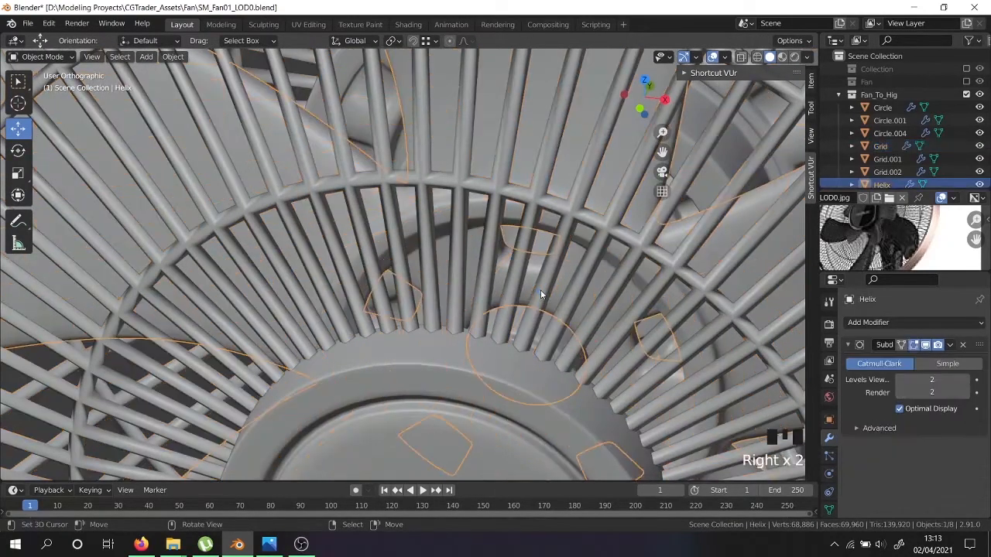
pyautogui.press('Tab')
pyautogui.moveTo(540, 290); pyautogui.dragTo(457, 263, button='middle')
pyautogui.scroll(3, 534, 325)
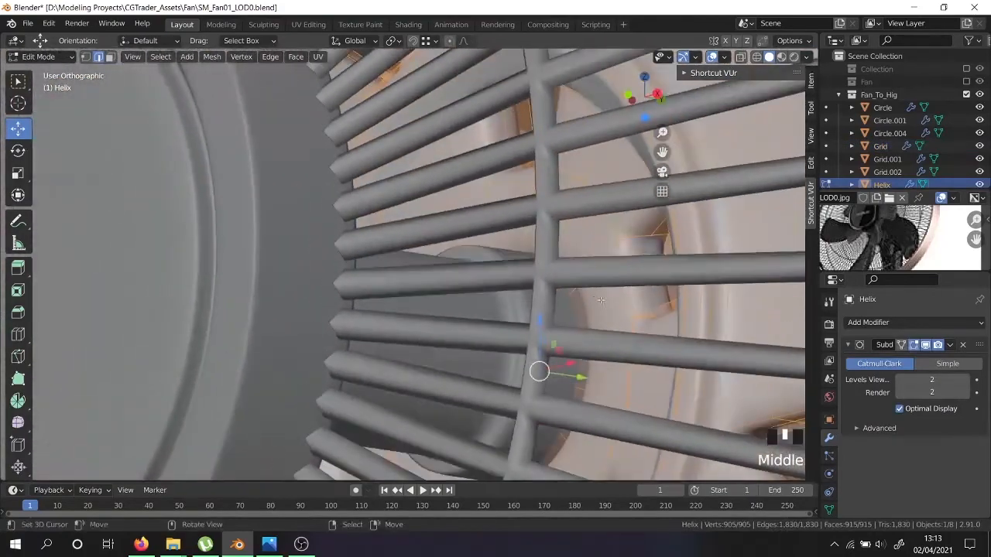
pyautogui.hotkey('ctrl', 'r')
pyautogui.click(540, 371)
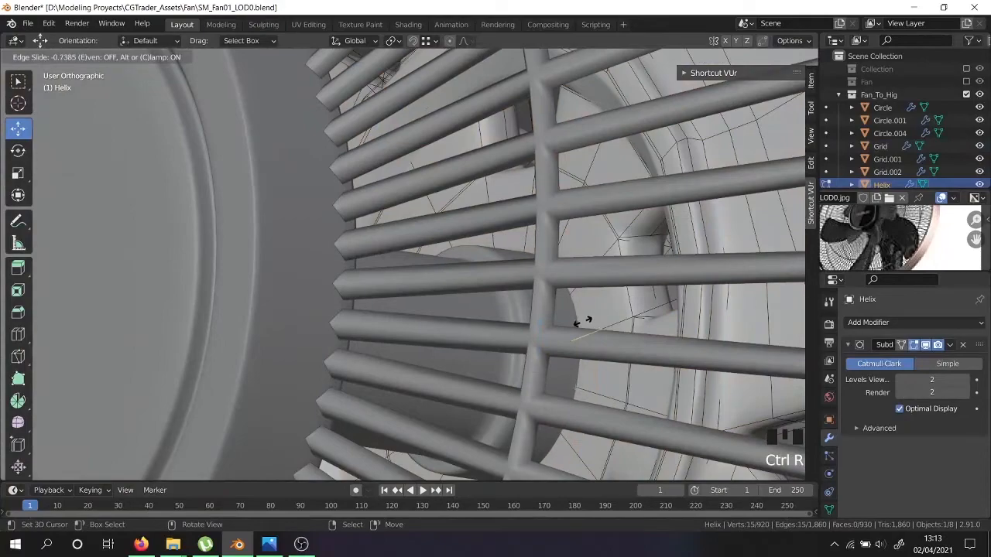
pyautogui.click(580, 320)
# Insert a second loop cut around the blade hub, slide it about -0.78 towards the edge, and leave mesh editing.
pyautogui.scroll(-3, 580, 319)
pyautogui.moveTo(558, 333); pyautogui.dragTo(505, 362, button='middle')
pyautogui.scroll(3, 505, 362)
pyautogui.hotkey('ctrl', 'r')
pyautogui.click(524, 327)
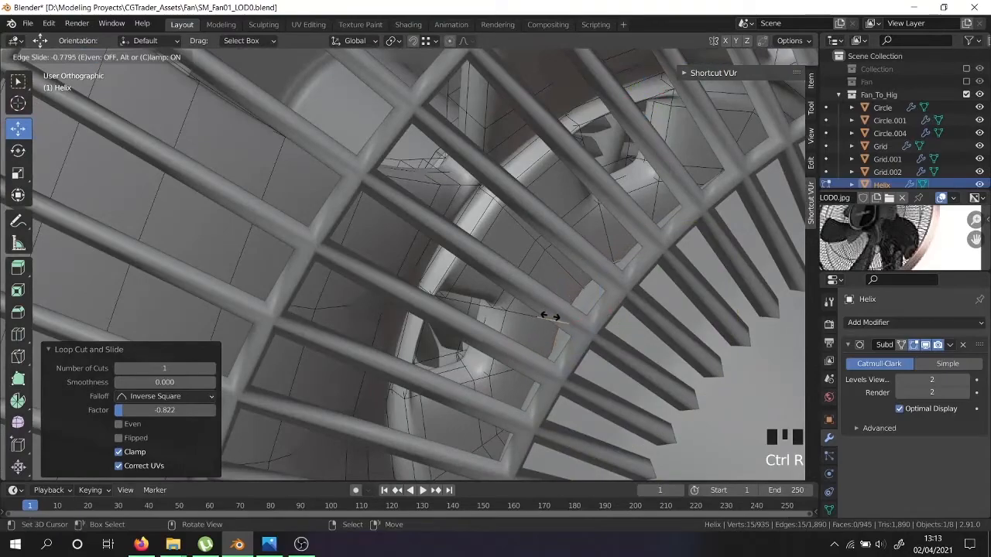
pyautogui.click(552, 315)
pyautogui.scroll(-3, 573, 321)
pyautogui.press('Tab')
# View the whole fan, compare it with the reference photo in the Photos app, and return to Blender.
pyautogui.moveTo(593, 327); pyautogui.dragTo(545, 252, button='middle')
pyautogui.scroll(-5, 664, 335)
pyautogui.hotkey('shift', 'c')
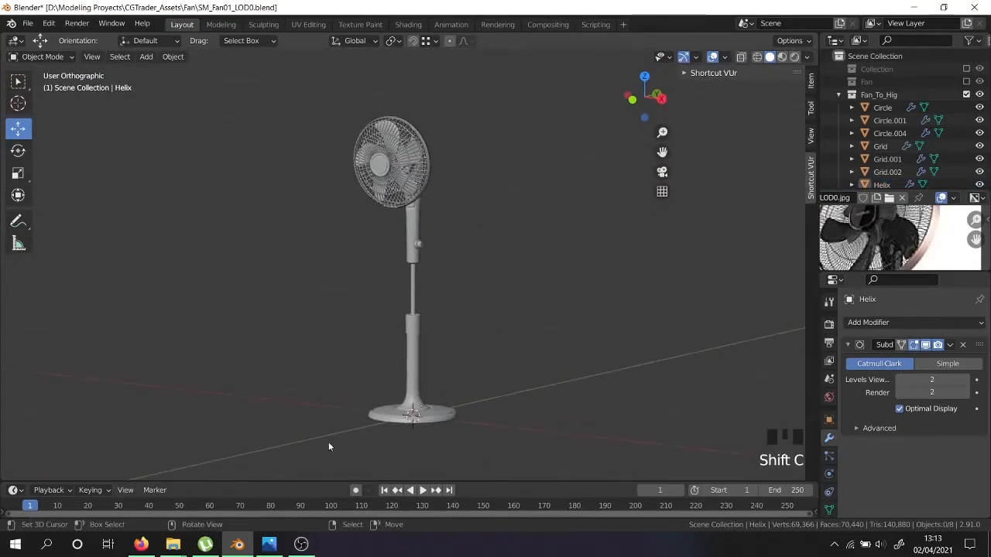
pyautogui.click(264, 544)
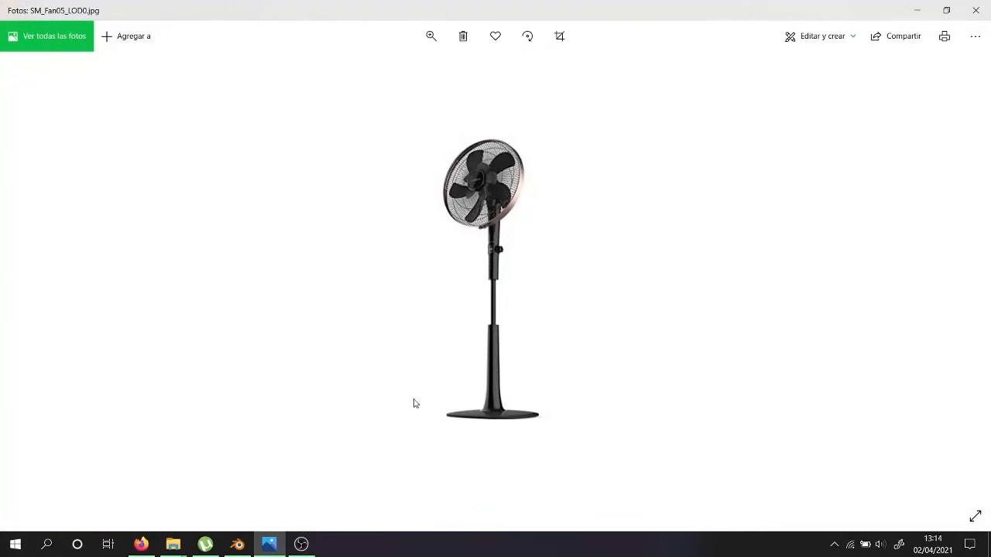
pyautogui.click(246, 546)
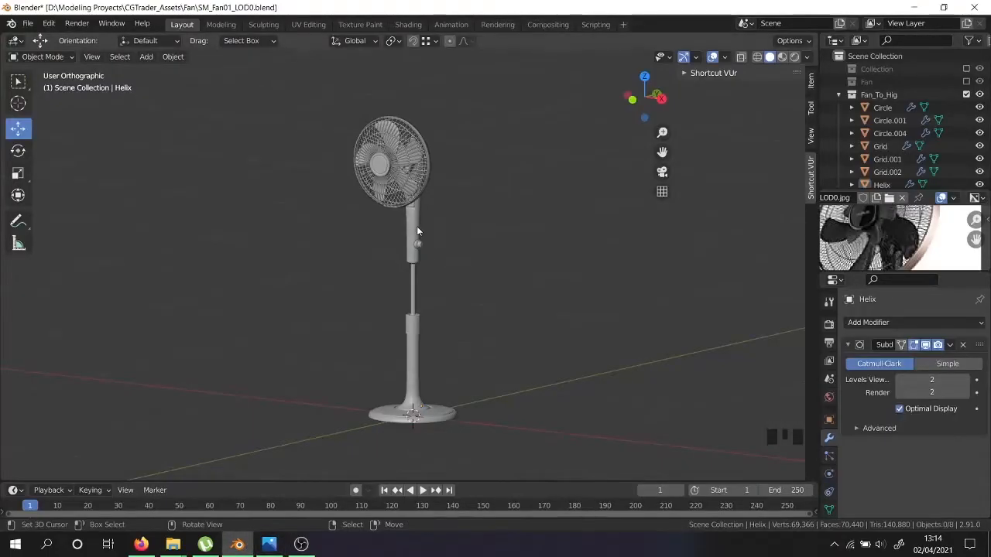
# Reset the 3D cursor to the world origin, add a mesh circle there and open it for editing.
pyautogui.scroll(6, 400, 262)
pyautogui.rightClick(400, 268)
pyautogui.press('KP_1')
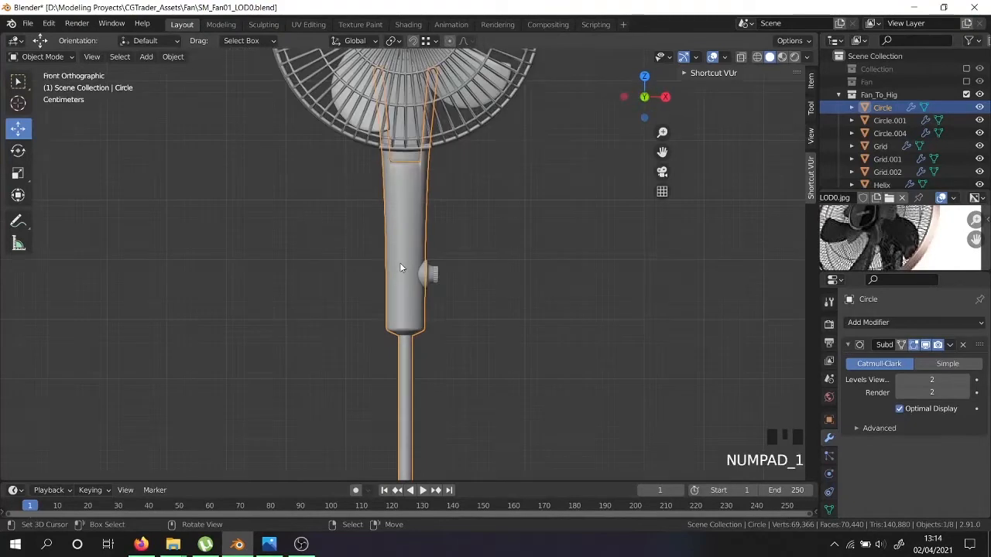
pyautogui.hotkey('shift', 'c')
pyautogui.hotkey('shift', 'a')
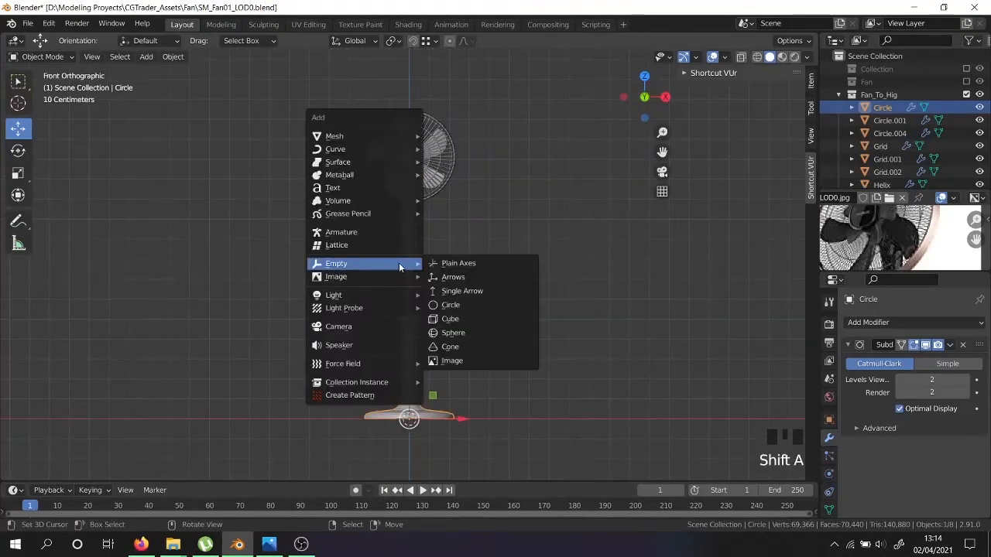
pyautogui.moveTo(351, 141)
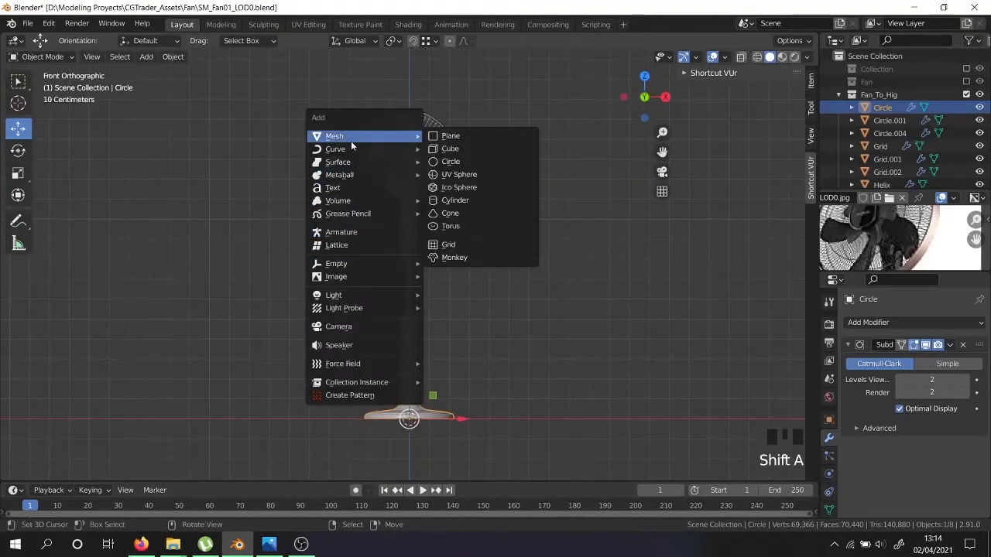
pyautogui.click(452, 162)
pyautogui.press('Tab')
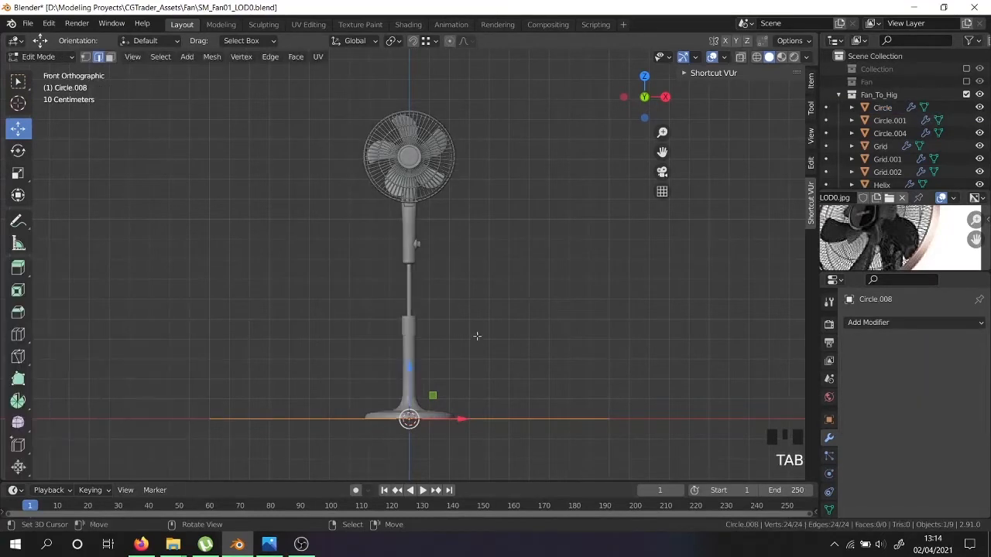
# Rotate the circle 90° about the X axis and scale it down to less than a tenth of its size.
pyautogui.moveTo(550, 360); pyautogui.dragTo(136, 154, button='middle')
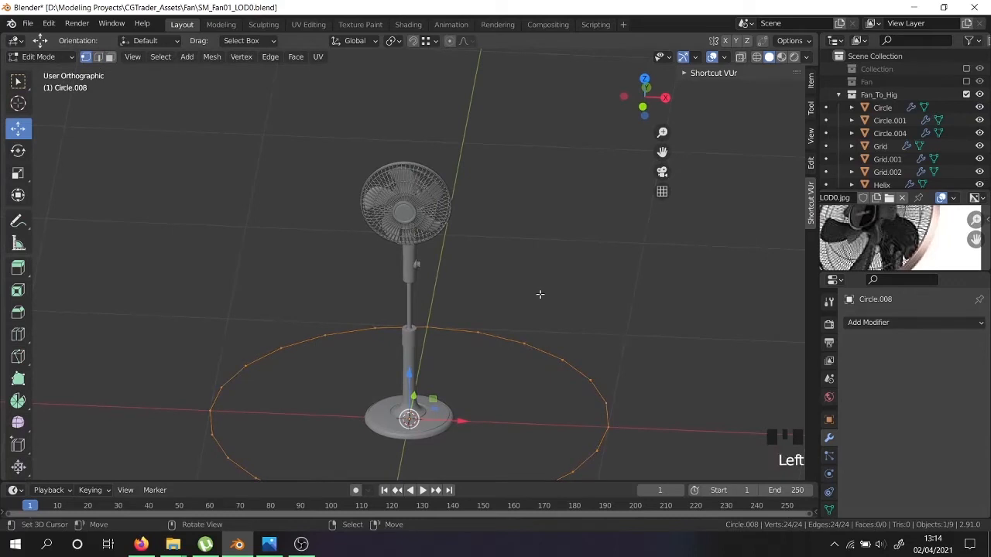
pyautogui.write('r')
pyautogui.write('90')
pyautogui.press('Return')
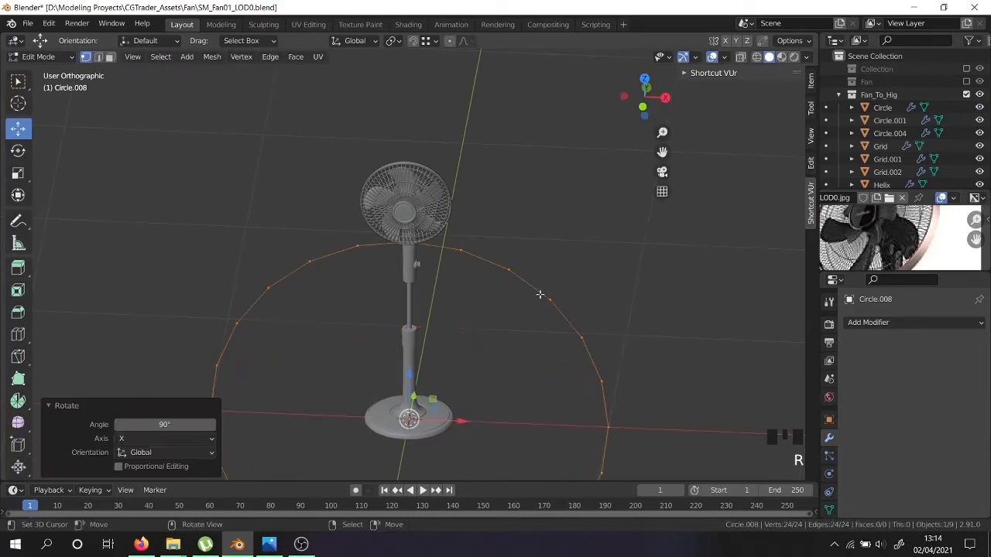
pyautogui.press('KP_1')
pyautogui.press('s')
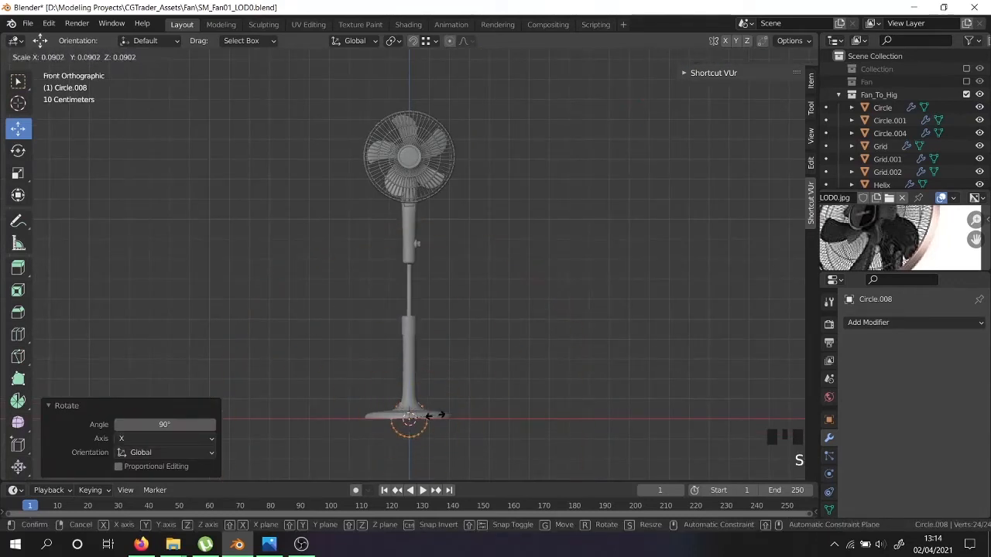
pyautogui.click(430, 417)
pyautogui.hotkey('ctrl', 'z')
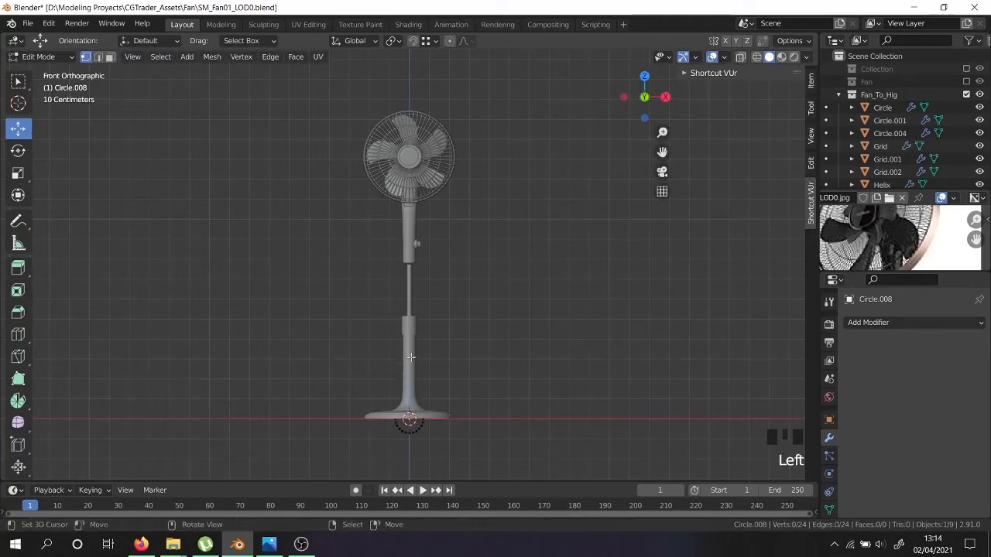
# Raise the circle about 0.852 m along Z to the upper shaft housing and scale it to 0.565.
pyautogui.moveTo(417, 380); pyautogui.dragTo(419, 268)
pyautogui.moveTo(413, 203); pyautogui.dragTo(413, 205)
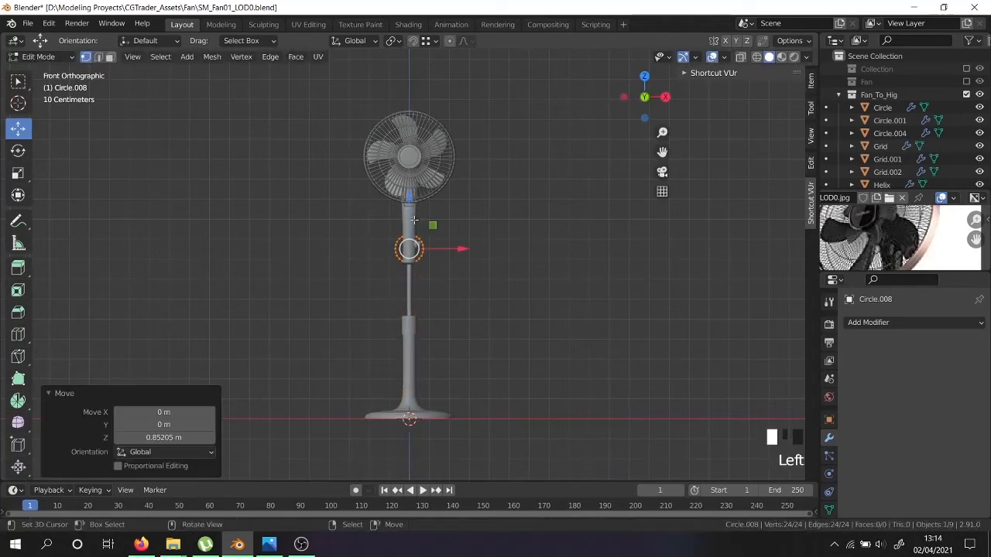
pyautogui.scroll(9, 412, 266)
pyautogui.press('s')
pyautogui.click(468, 357)
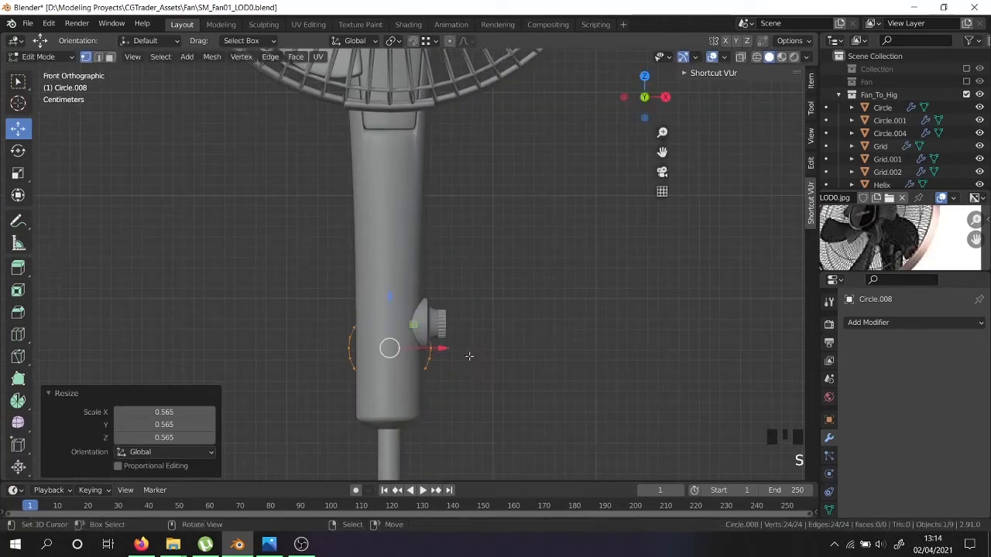
# Move the circle about -0.039 m along Y in front of the shaft and narrow it along X to about 0.61.
pyautogui.press('KP_3')
pyautogui.moveTo(433, 347); pyautogui.dragTo(399, 359)
pyautogui.press('KP_1')
pyautogui.scroll(4, 369, 354)
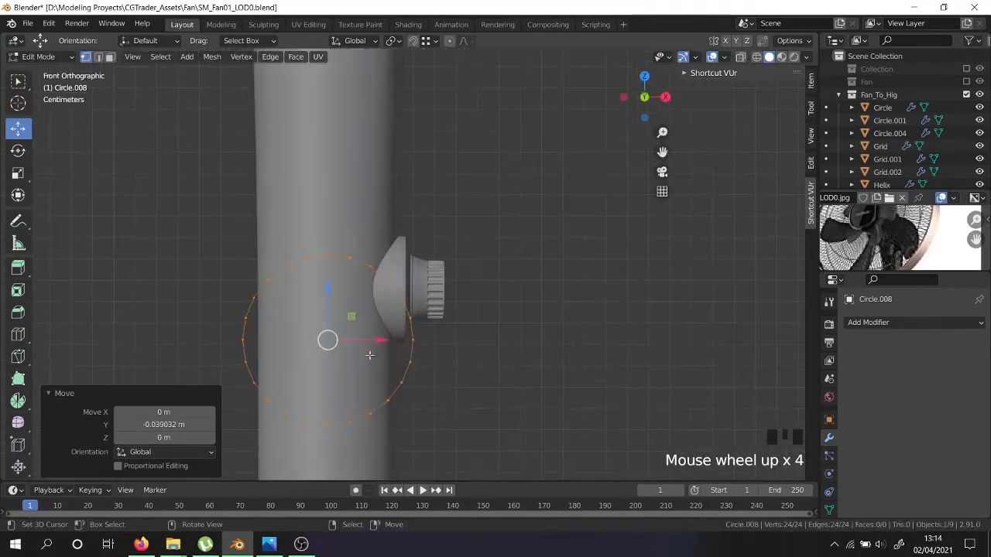
pyautogui.press('s')
pyautogui.press('x')
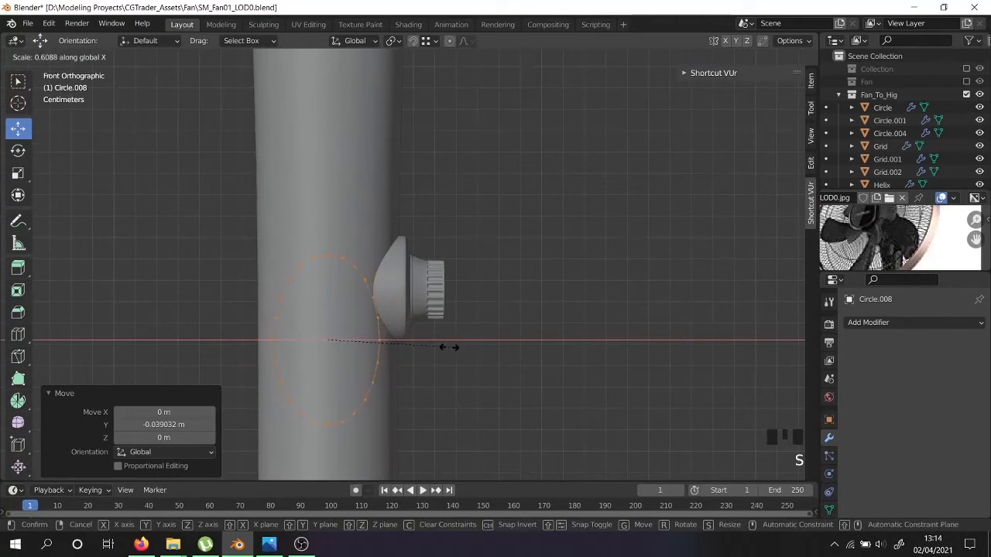
pyautogui.click(433, 348)
# Delete the three middle vertices on each side of the ellipse, leaving separate upper and lower arcs.
pyautogui.rightClick(277, 338)
pyautogui.scroll(3, 277, 338)
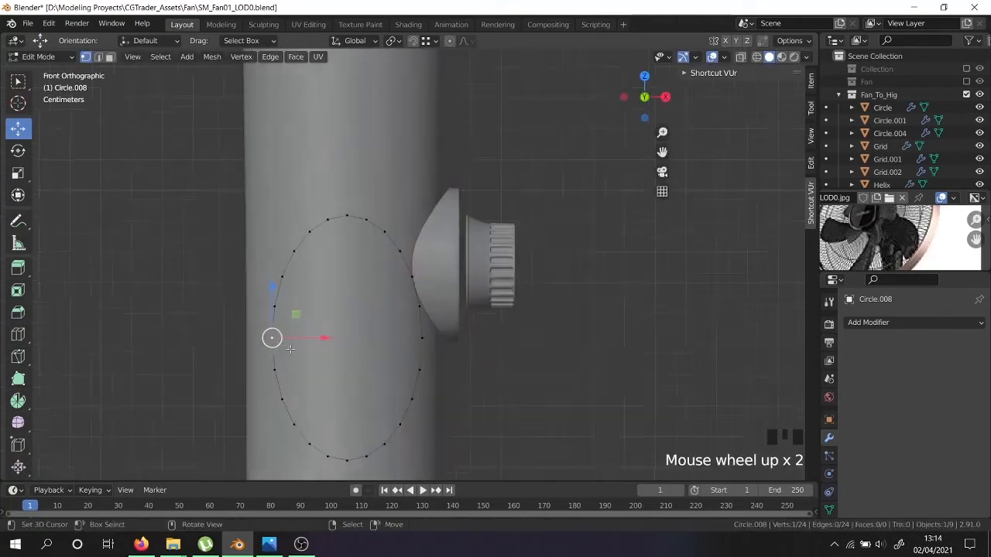
pyautogui.keyDown('shift'); pyautogui.rightClick(439, 338); pyautogui.keyUp('shift')
pyautogui.keyDown('shift'); pyautogui.rightClick(264, 299); pyautogui.keyUp('shift')
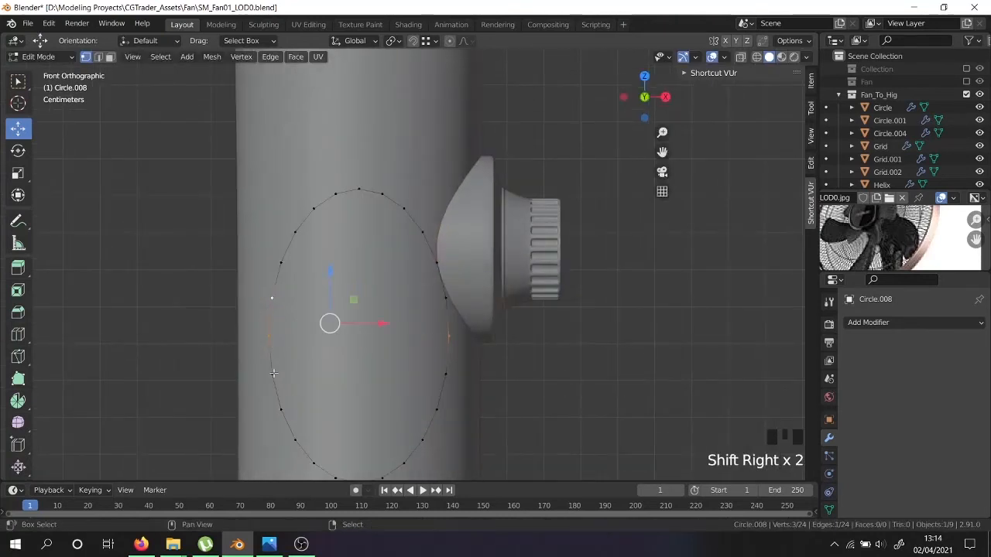
pyautogui.keyDown('shift'); pyautogui.rightClick(446, 298); pyautogui.keyUp('shift')
pyautogui.press('x')
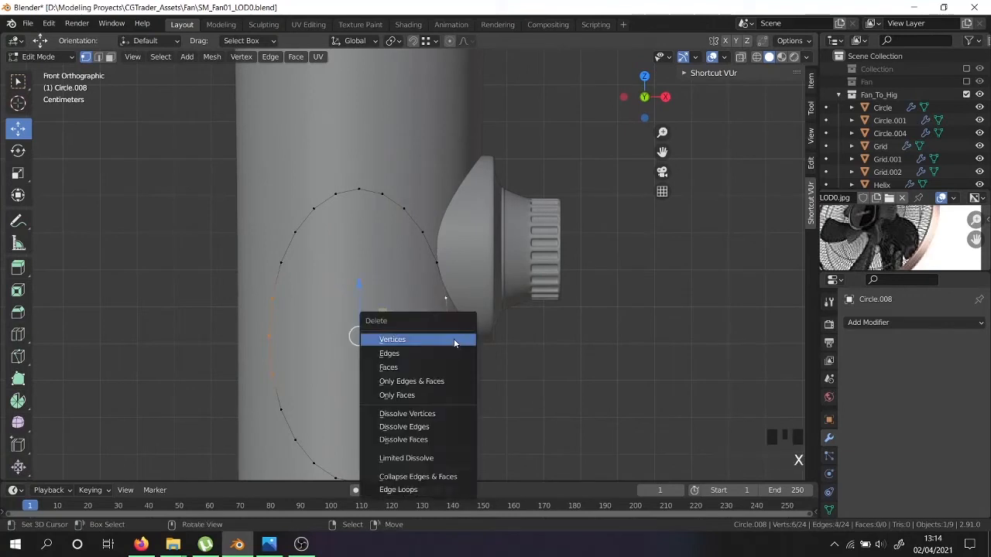
pyautogui.click(454, 341)
# Select both arcs and scale them along Z to about 0.70.
pyautogui.scroll(-1, 328, 230)
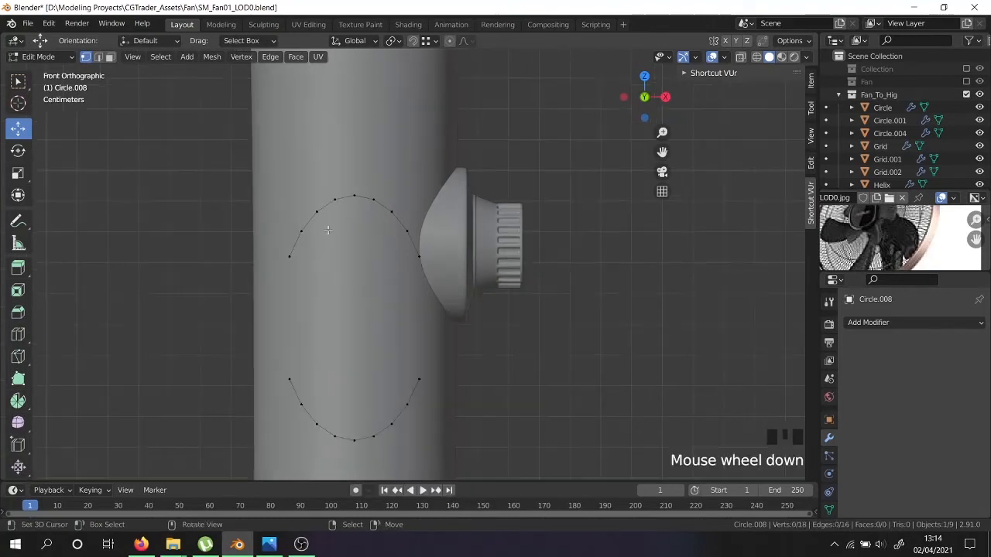
pyautogui.rightClick(309, 227)
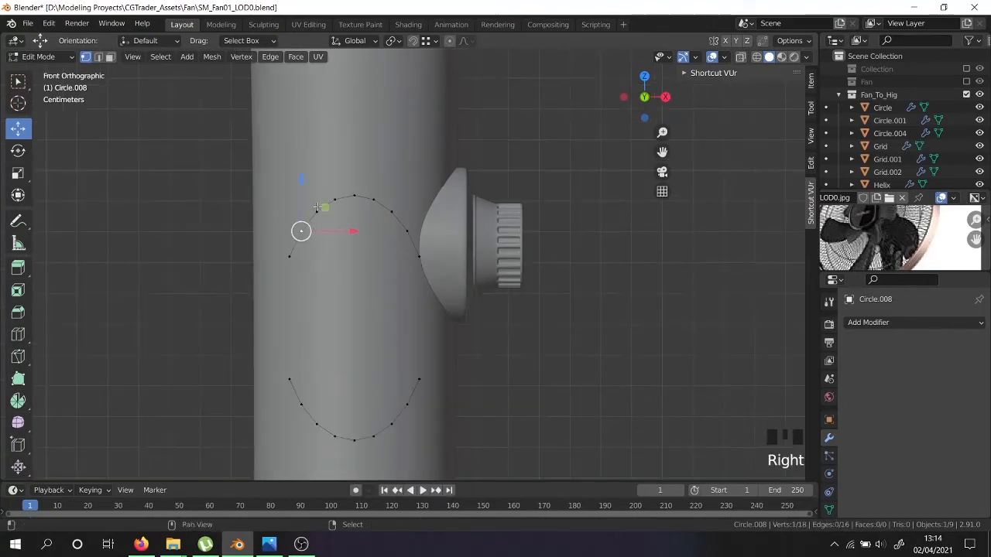
pyautogui.press('a')
pyautogui.press('a')
pyautogui.press('a')
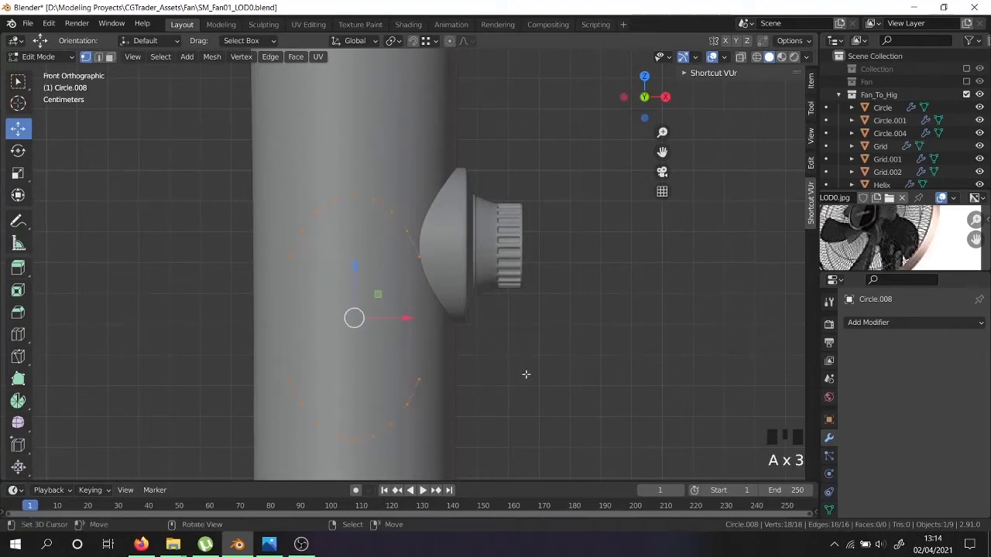
pyautogui.press('s')
pyautogui.press('z')
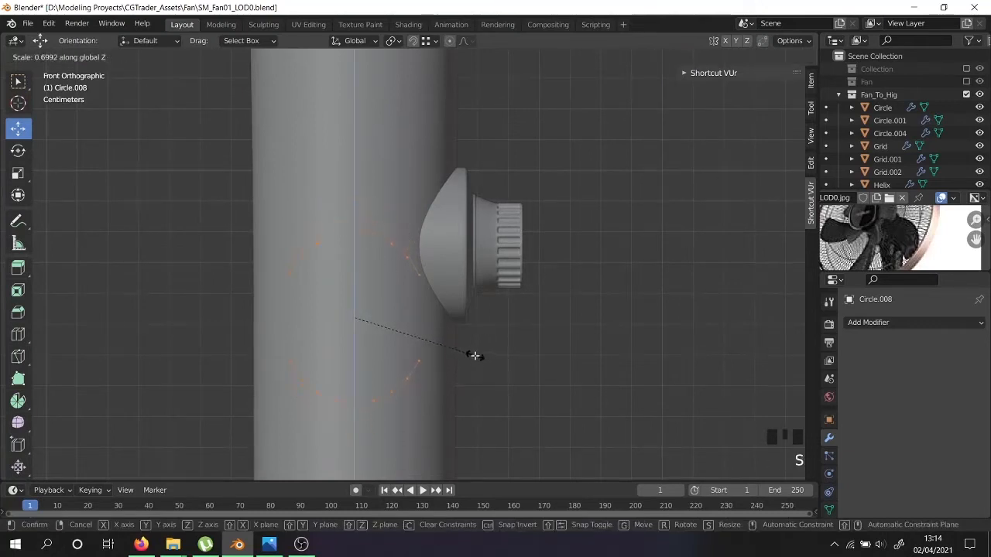
pyautogui.click(475, 355)
# Select the upper arc, check the reference photo in the Photos app, and raise the arc about 0.04 m along Z in Blender.
pyautogui.press('a')
pyautogui.press('b')
pyautogui.moveTo(275, 225); pyautogui.dragTo(479, 323)
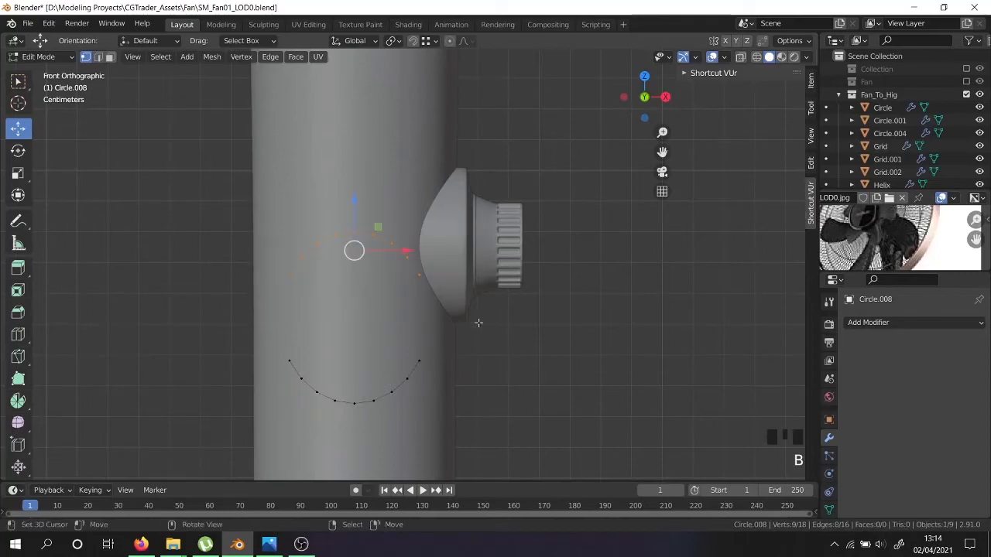
pyautogui.scroll(-3, 478, 322)
pyautogui.click(277, 546)
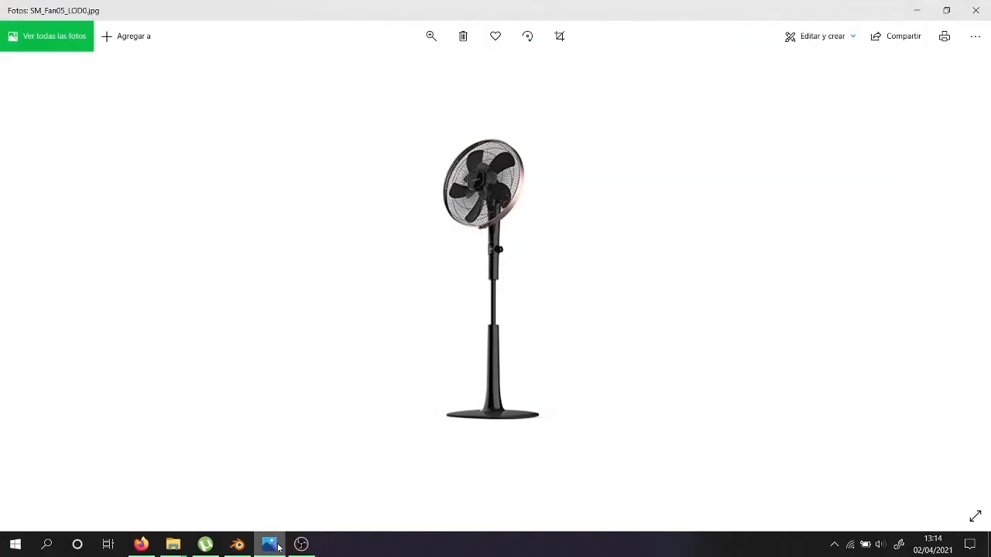
pyautogui.click(277, 546)
pyautogui.moveTo(414, 225); pyautogui.dragTo(407, 202)
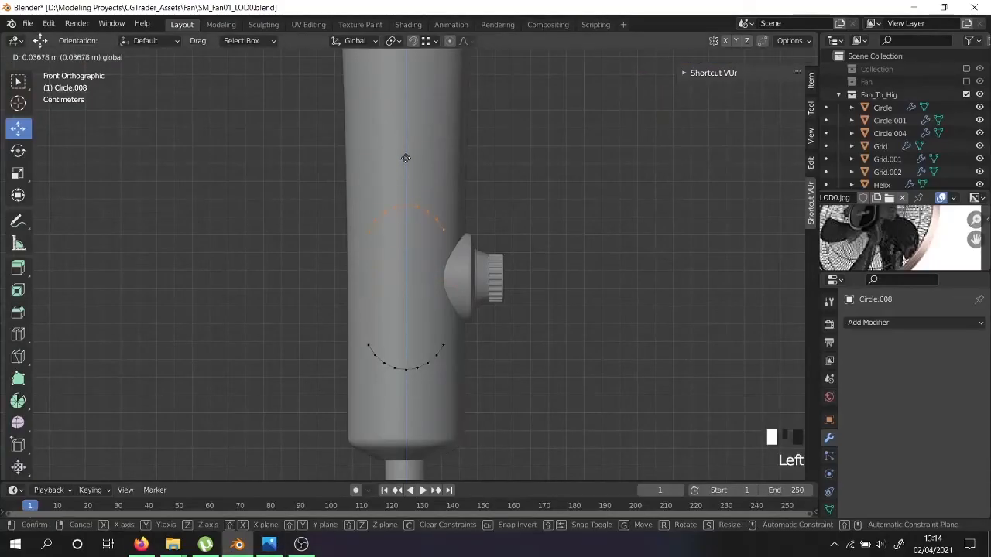
pyautogui.moveTo(407, 153); pyautogui.dragTo(407, 153)
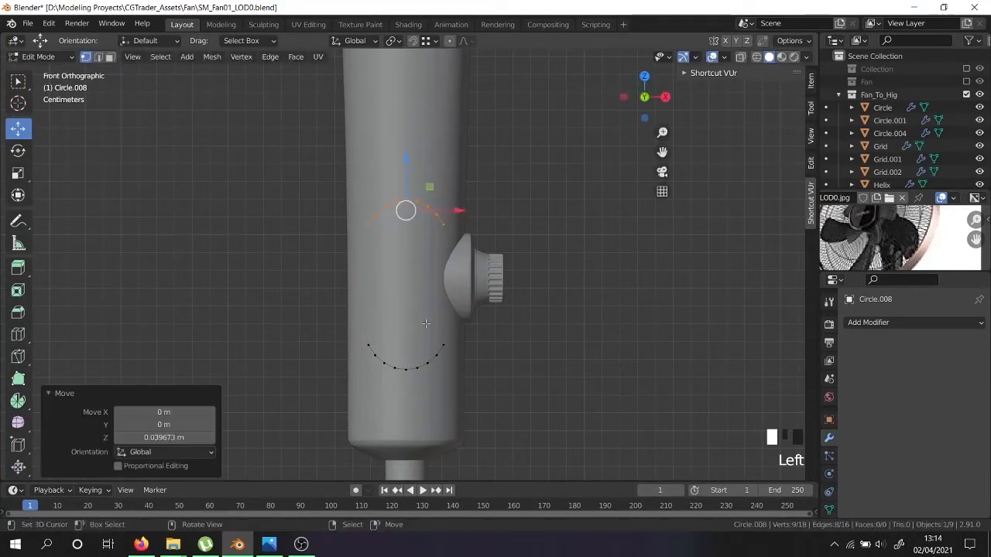
pyautogui.press('a')
pyautogui.press('a')
pyautogui.press('a')
pyautogui.moveTo(453, 290); pyautogui.dragTo(422, 282)
pyautogui.press('z')
pyautogui.scroll(3, 454, 285)
pyautogui.hotkey('ctrl', 'z')
pyautogui.hotkey('ctrl', 'z')
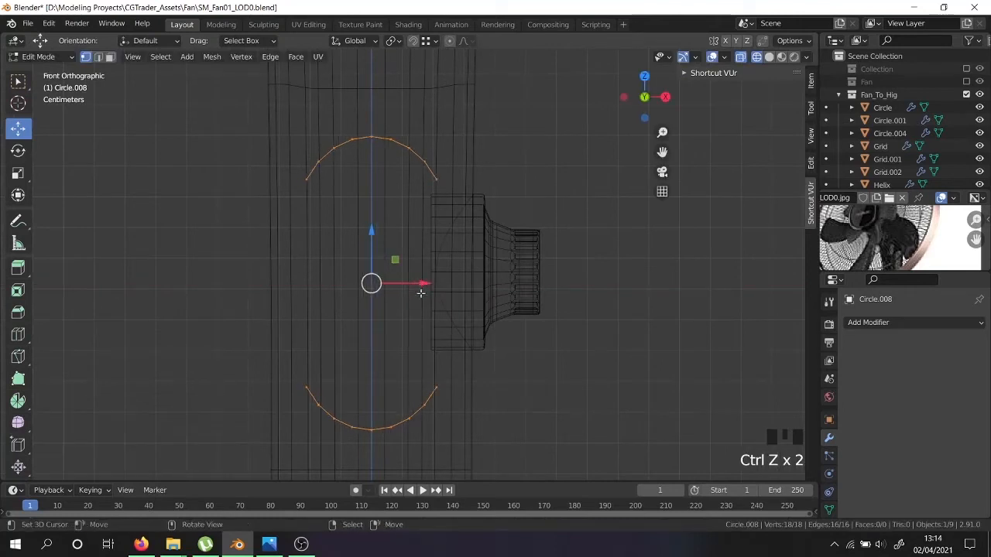
pyautogui.press('z')
# Fill the gap between the upper and lower arcs with a row of vertical faces, forming a rounded panel.
pyautogui.scroll(-1, 421, 346)
pyautogui.rightClick(326, 379)
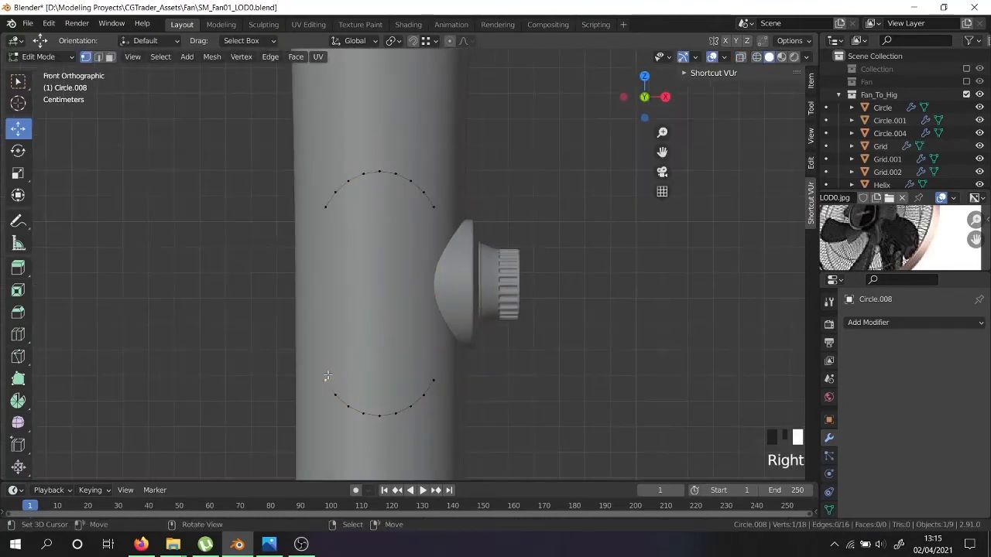
pyautogui.keyDown('shift'); pyautogui.rightClick(323, 212); pyautogui.keyUp('shift')
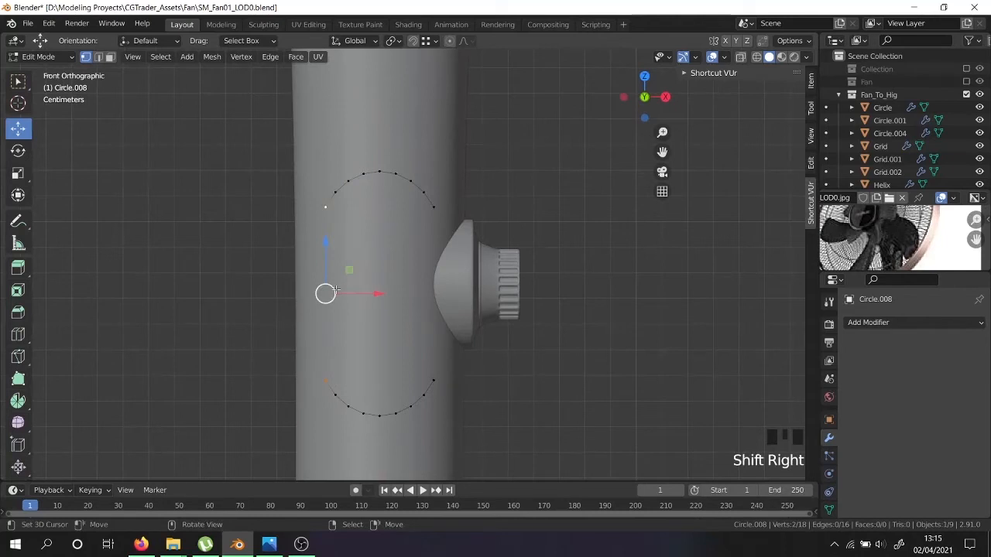
pyautogui.press('f')
pyautogui.press('f')
pyautogui.press('f')
pyautogui.press('f')
pyautogui.press('f')
pyautogui.press('f')
pyautogui.press('f')
pyautogui.press('f')
pyautogui.press('f')
pyautogui.press('f')
pyautogui.press('f')
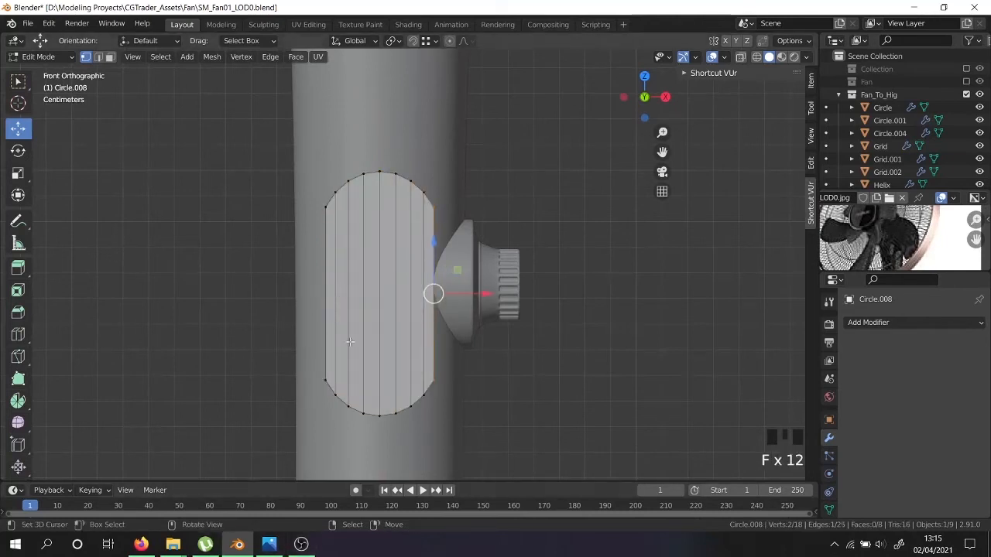
# Extrude the whole panel about 0.0275 m along Y towards the shaft.
pyautogui.moveTo(372, 372); pyautogui.dragTo(477, 371, button='middle')
pyautogui.press('a')
pyautogui.press('a')
pyautogui.press('a')
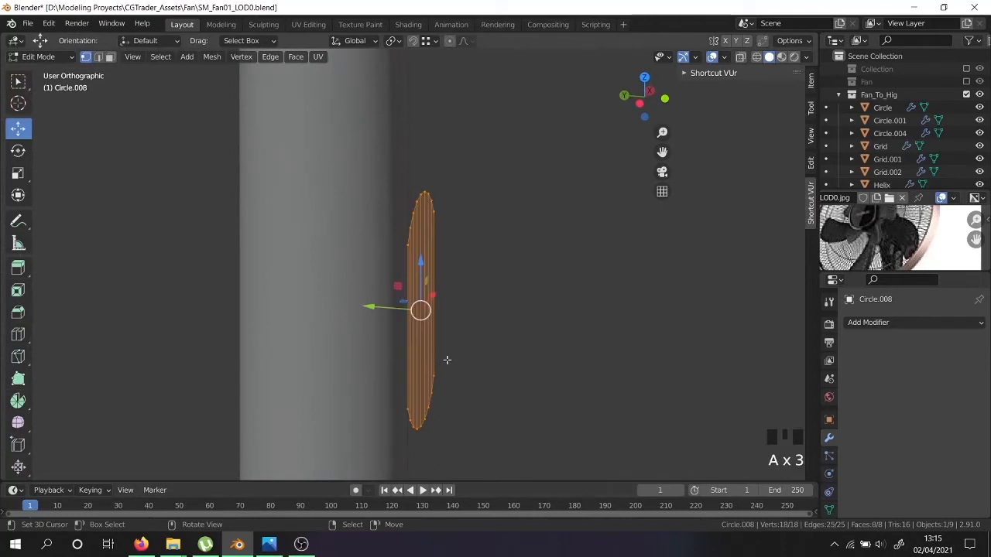
pyautogui.press('e')
pyautogui.rightClick(387, 326)
pyautogui.moveTo(373, 309); pyautogui.dragTo(305, 303)
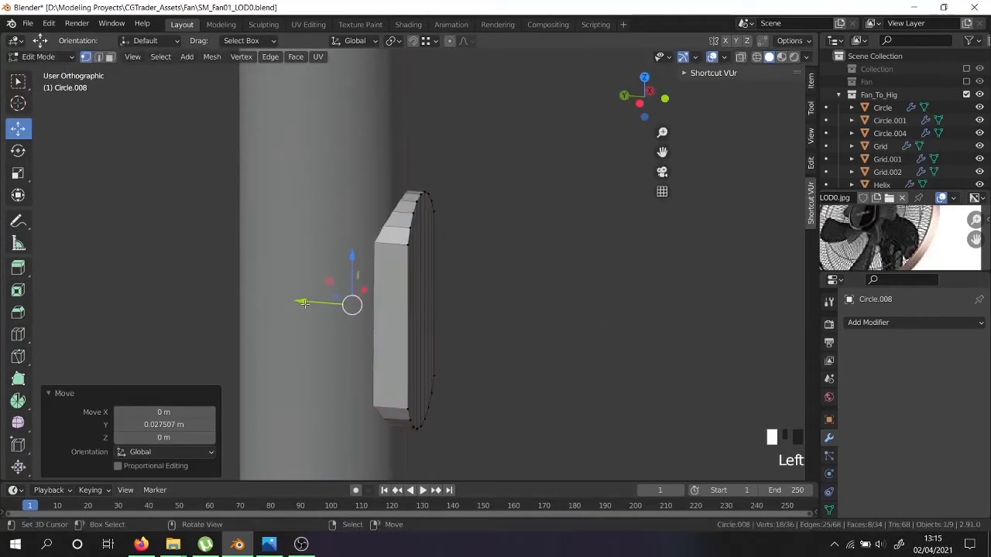
# Delete the extruded faces at the back of the panel to leave it open towards the shaft.
pyautogui.press('z')
pyautogui.press('z')
pyautogui.press('x')
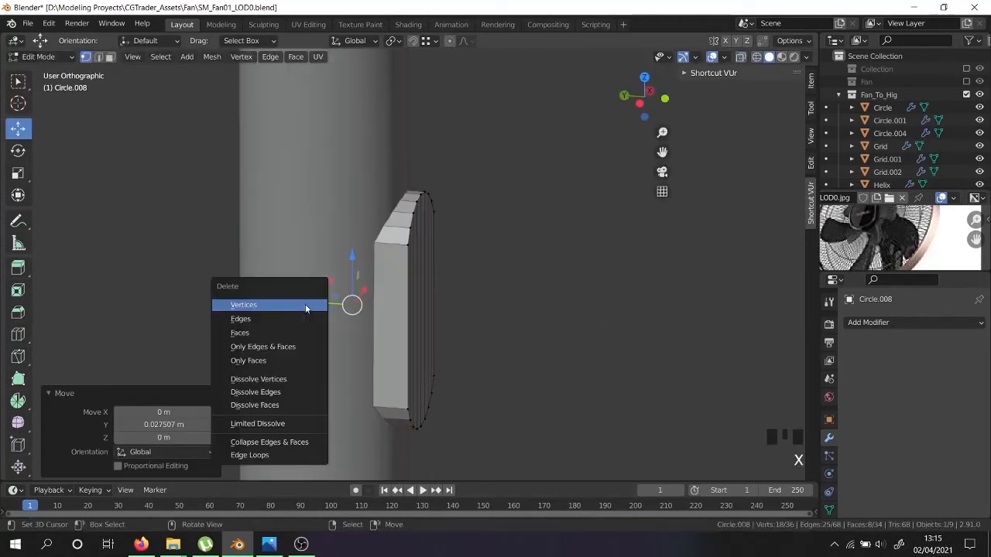
pyautogui.click(283, 332)
# Select the panel's open rear edge loop, scale it in the front view, and leave mesh editing.
pyautogui.moveTo(435, 314); pyautogui.dragTo(375, 327, button='middle')
pyautogui.press('z')
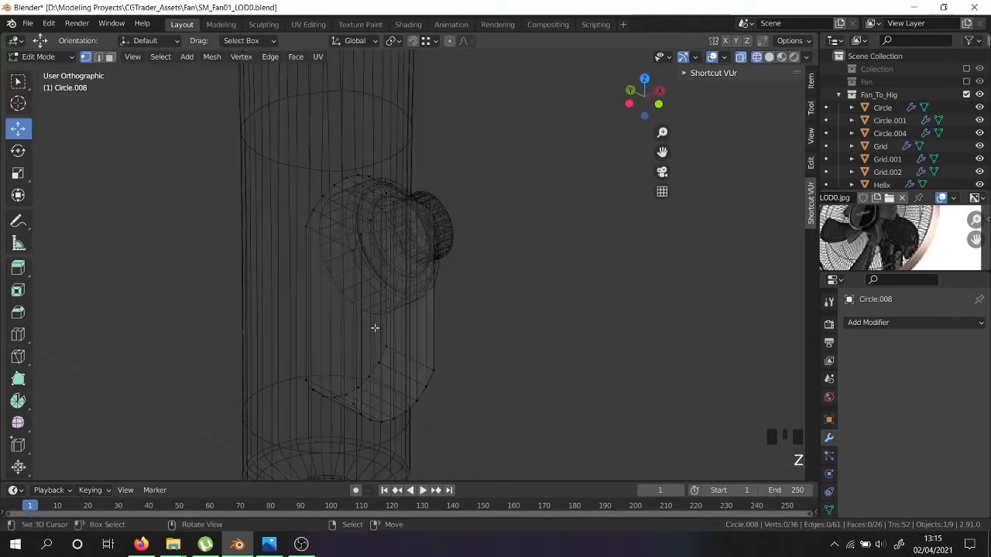
pyautogui.keyDown('alt'); pyautogui.keyDown('shift'); pyautogui.rightClick(309, 217); pyautogui.keyUp('shift'); pyautogui.keyUp('alt')
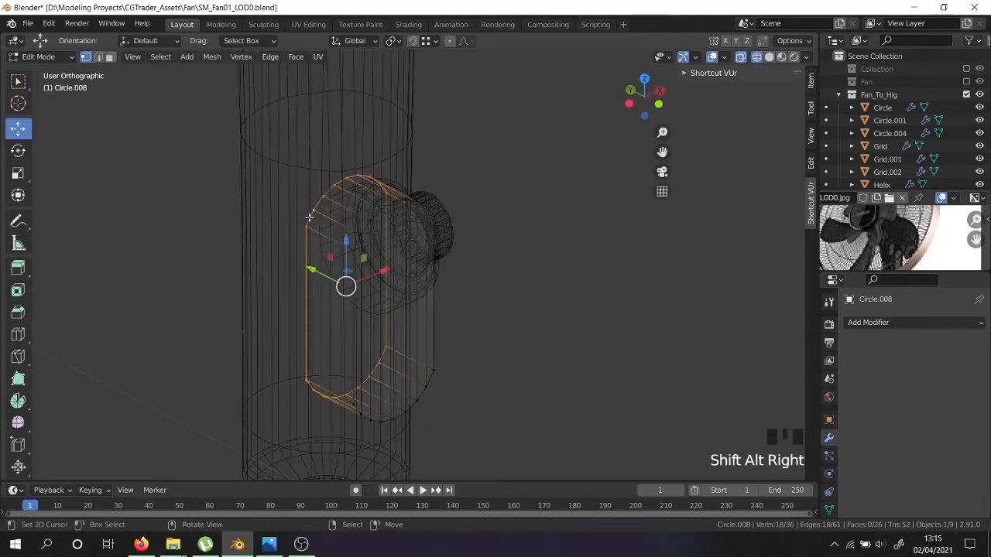
pyautogui.press('KP_1')
pyautogui.press('z')
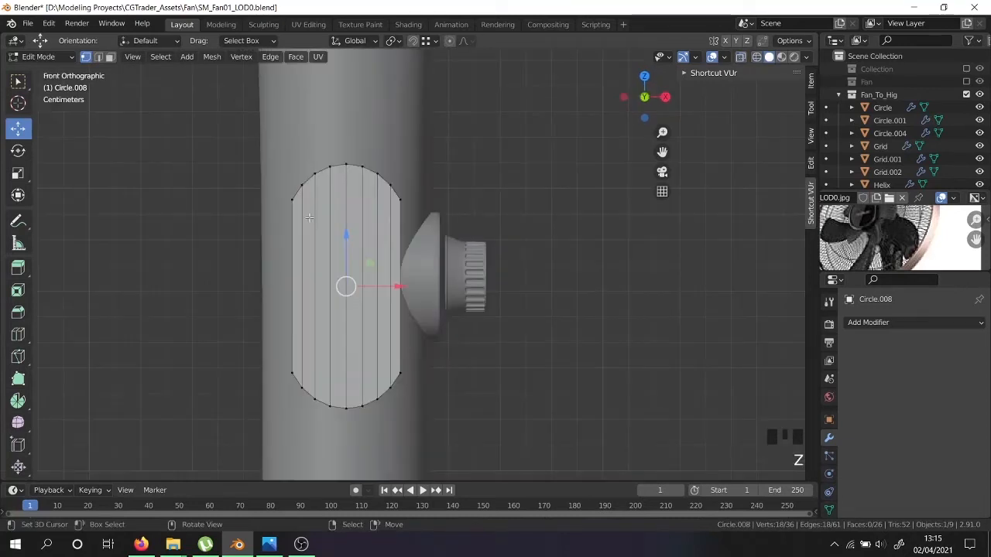
pyautogui.press('s')
pyautogui.click(488, 300)
pyautogui.moveTo(487, 301); pyautogui.dragTo(410, 317, button='middle')
pyautogui.press('a')
pyautogui.press('a')
pyautogui.press('a')
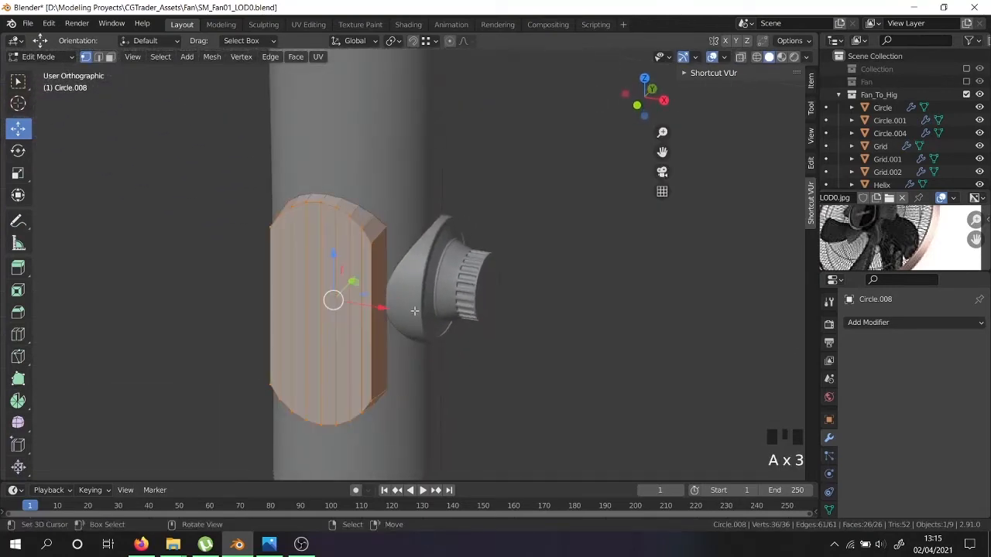
pyautogui.press('Tab')
# Select the control knob beside the panel and briefly inspect its mesh in edit mode.
pyautogui.rightClick(421, 300)
pyautogui.press('Tab')
pyautogui.press('Tab')
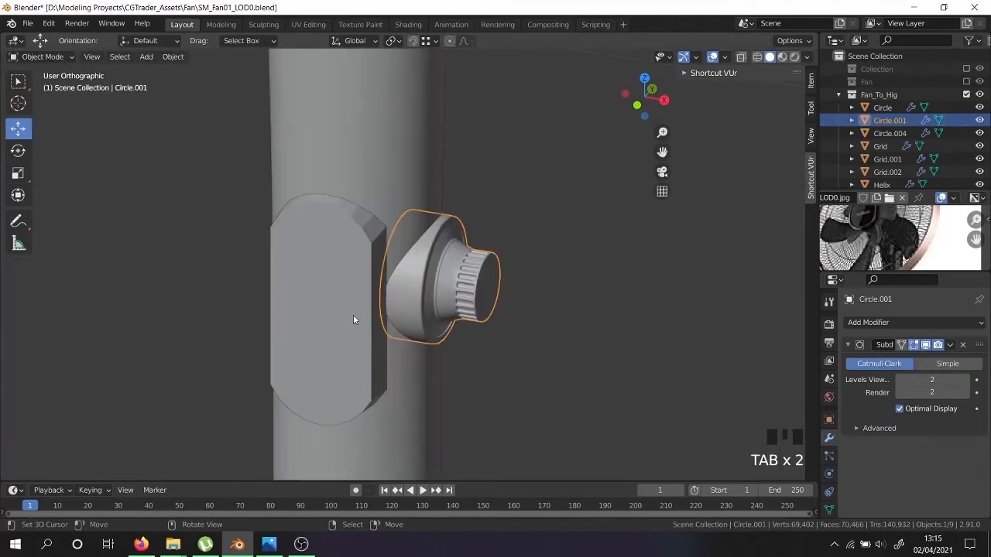
# Select the panel's front faces in mesh editing and inset them together by about 0.0023 m.
pyautogui.rightClick(353, 315)
pyautogui.press('Tab')
pyautogui.moveTo(353, 315); pyautogui.dragTo(449, 290, button='middle')
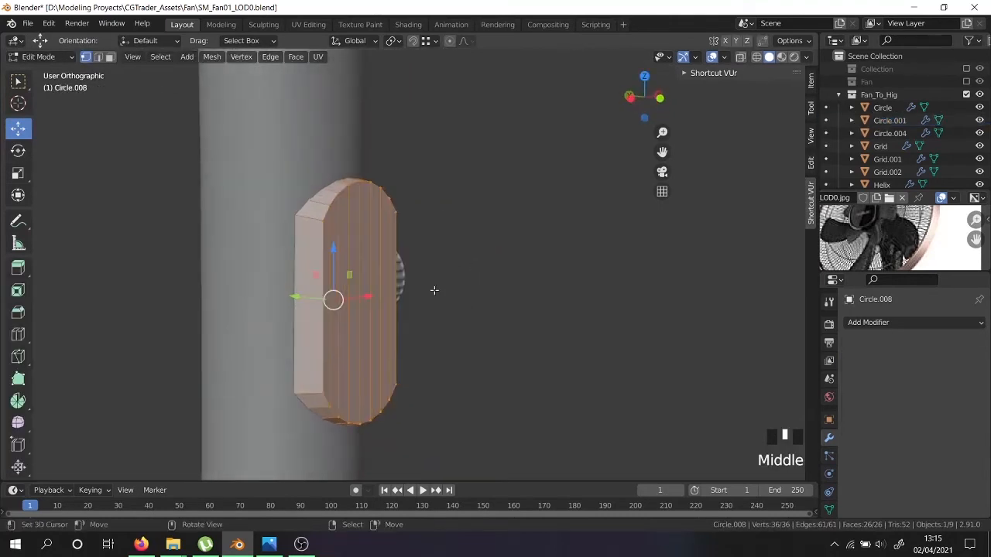
pyautogui.click(109, 56)
pyautogui.rightClick(329, 294)
pyautogui.moveTo(329, 294)
pyautogui.mouseDown(button='middle')
pyautogui.moveTo(356, 304)
pyautogui.moveTo(341, 306)
pyautogui.mouseUp(button='middle')
pyautogui.keyDown('shift'); pyautogui.rightClick(336, 306); pyautogui.keyUp('shift')
pyautogui.keyDown('ctrl'); pyautogui.rightClick(415, 291); pyautogui.keyUp('ctrl')
pyautogui.moveTo(415, 308); pyautogui.dragTo(448, 336, button='middle')
pyautogui.press('i')
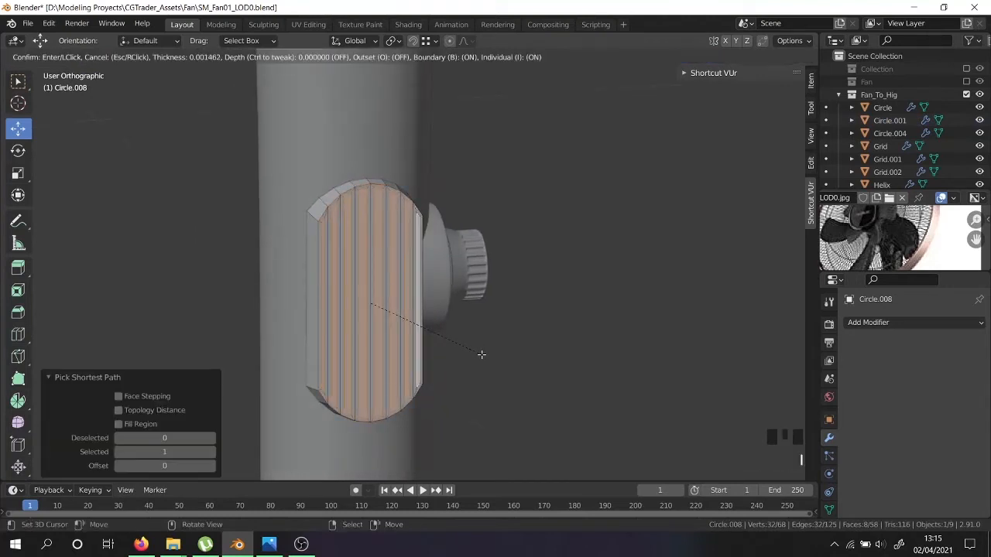
pyautogui.press('i')
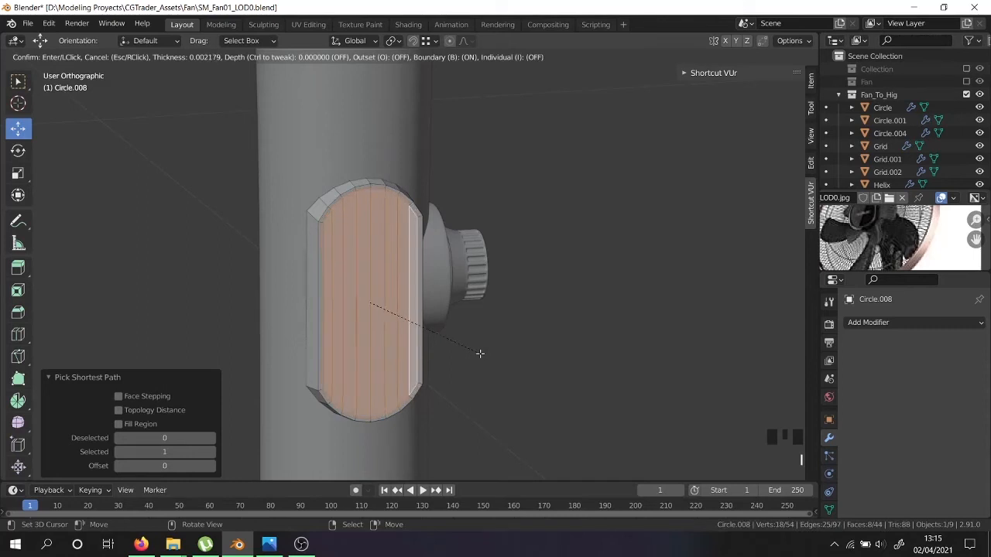
pyautogui.click(480, 353)
# Extrude the inset front faces in place, shift them slightly along Y to offset the face from its rim, and leave mesh editing.
pyautogui.moveTo(359, 293); pyautogui.dragTo(376, 302, button='middle')
pyautogui.scroll(3, 376, 303)
pyautogui.press('e')
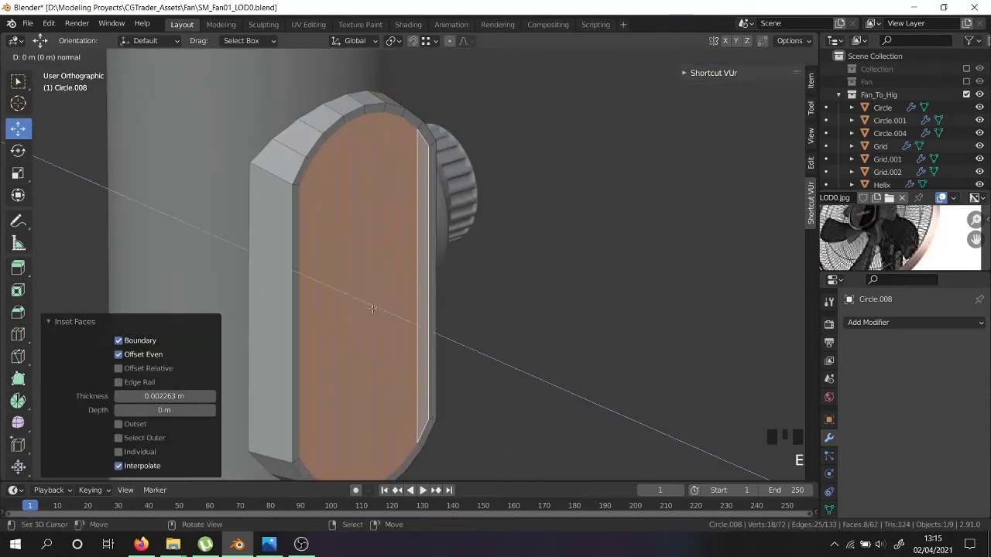
pyautogui.rightClick(372, 309)
pyautogui.moveTo(340, 292); pyautogui.dragTo(333, 290)
pyautogui.moveTo(334, 291); pyautogui.dragTo(405, 268, button='middle')
pyautogui.press('Tab')
pyautogui.scroll(-1, 395, 273)
pyautogui.scroll(1, 396, 273)
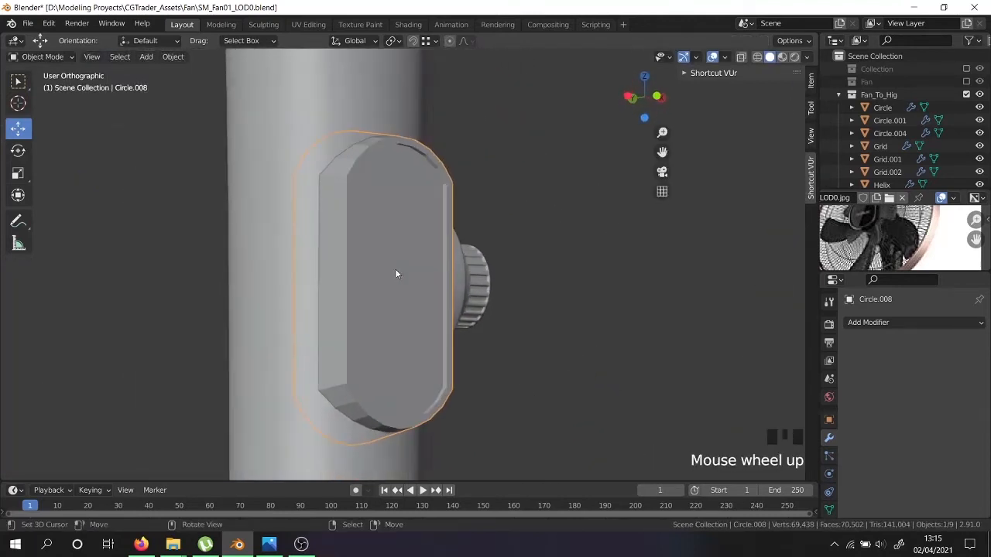
# Select the outer front edge loop of the panel and bevel it about 0.0007 m with one segment.
pyautogui.press('Tab')
pyautogui.scroll(3, 395, 273)
pyautogui.rightClick(349, 387)
pyautogui.click(85, 57)
pyautogui.rightClick(348, 372)
pyautogui.keyDown('alt'); pyautogui.keyDown('shift'); pyautogui.rightClick(354, 385); pyautogui.keyUp('shift'); pyautogui.keyUp('alt')
pyautogui.keyDown('alt'); pyautogui.keyDown('shift'); pyautogui.rightClick(353, 385); pyautogui.keyUp('shift'); pyautogui.keyUp('alt')
pyautogui.keyDown('alt'); pyautogui.keyDown('shift'); pyautogui.rightClick(354, 385); pyautogui.keyUp('shift'); pyautogui.keyUp('alt')
pyautogui.keyDown('alt'); pyautogui.keyDown('shift'); pyautogui.rightClick(354, 385); pyautogui.keyUp('shift'); pyautogui.keyUp('alt')
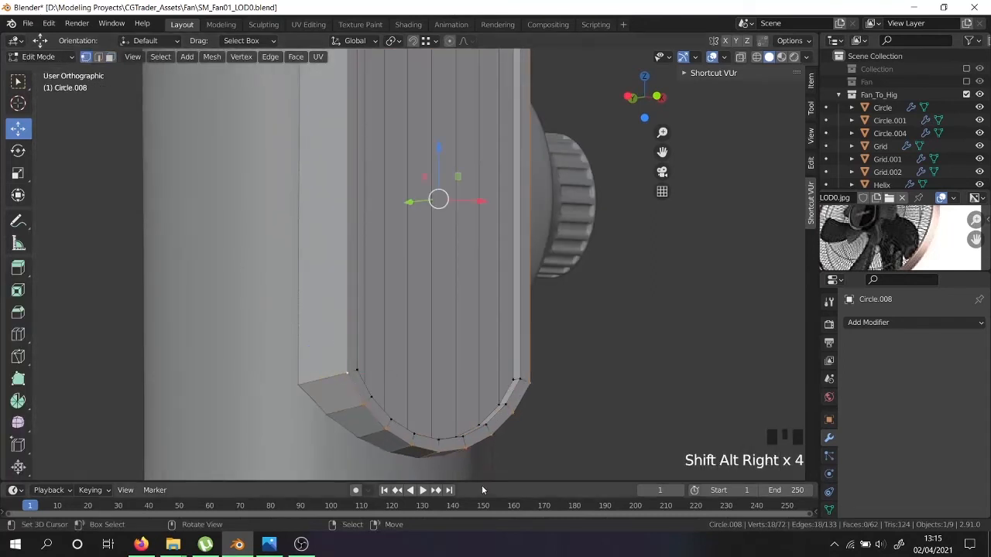
pyautogui.hotkey('ctrl', 'b')
pyautogui.click(550, 432)
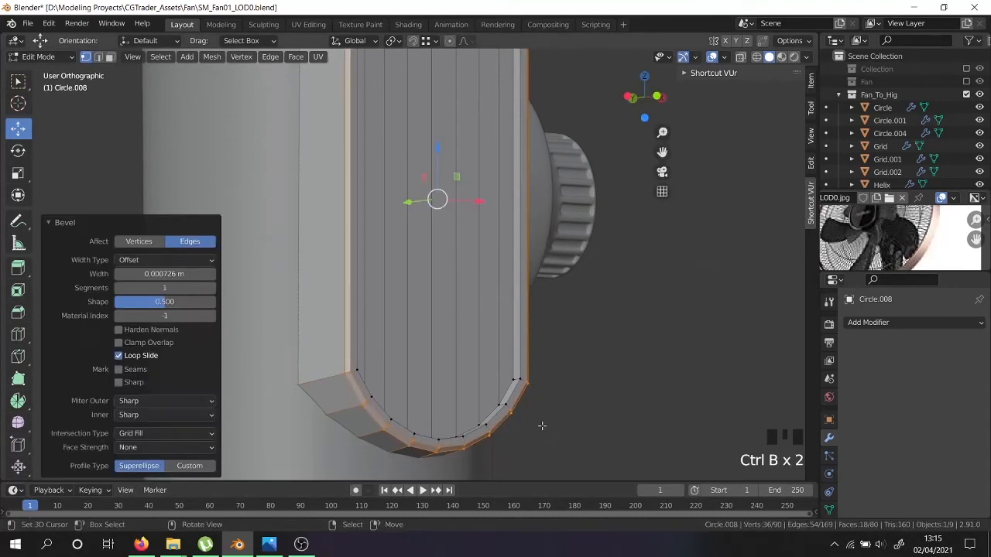
# Bevel the inner edge loop of the panel's front rim by about 0.0006 m and leave mesh editing.
pyautogui.rightClick(513, 381)
pyautogui.rightClick(518, 379)
pyautogui.keyDown('alt'); pyautogui.keyDown('shift'); pyautogui.rightClick(518, 379); pyautogui.keyUp('shift'); pyautogui.keyUp('alt')
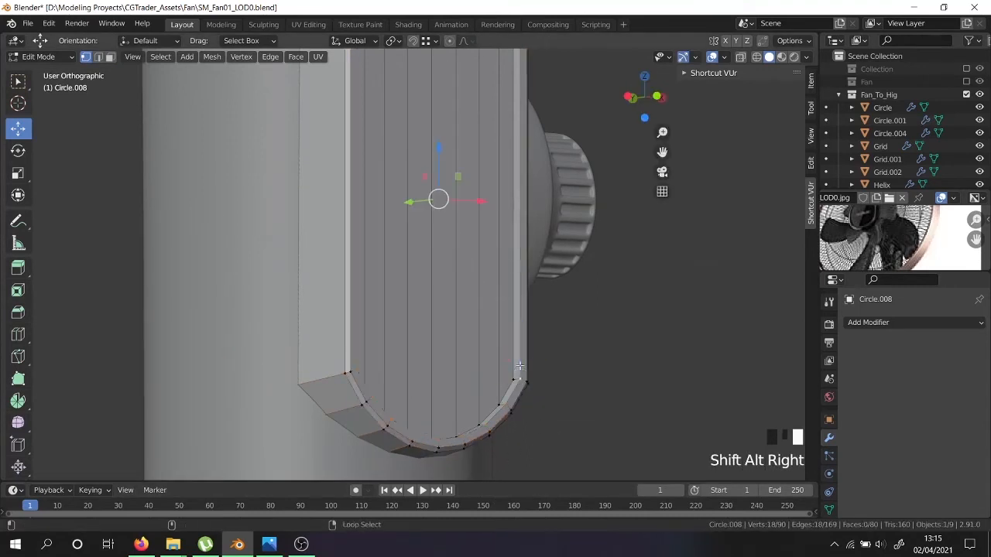
pyautogui.scroll(2, 532, 393)
pyautogui.hotkey('ctrl', 'b')
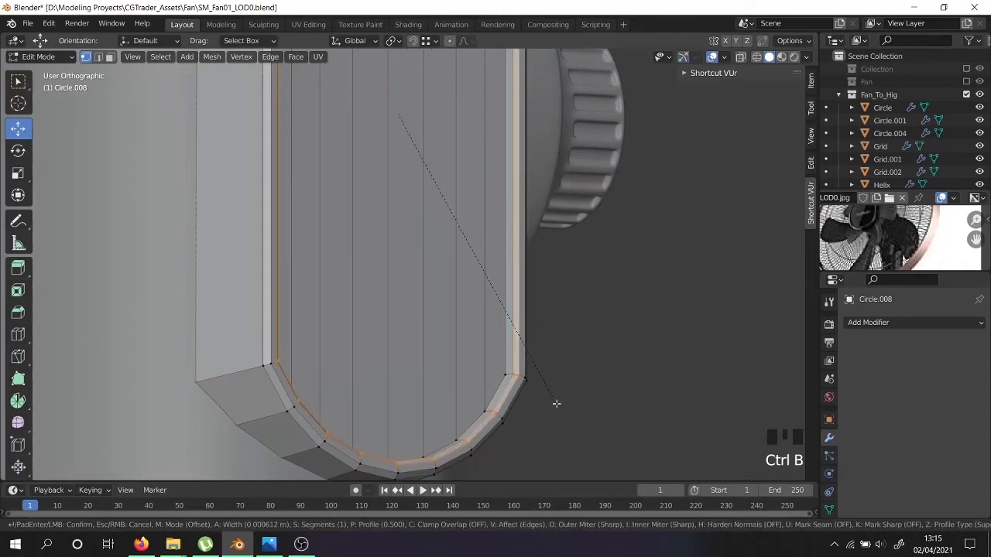
pyautogui.click(555, 403)
pyautogui.press('Tab')
pyautogui.scroll(-2, 542, 396)
pyautogui.moveTo(538, 394); pyautogui.dragTo(476, 391, button='middle')
pyautogui.scroll(-3, 463, 393)
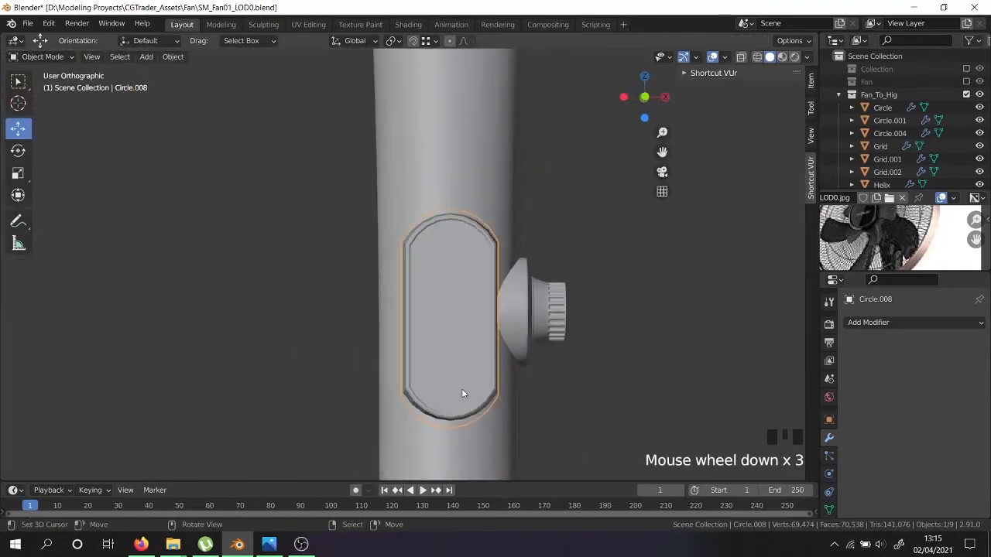
# Try to move the whole panel mesh higher up the shaft along Z in the front view.
pyautogui.moveTo(457, 334)
pyautogui.mouseDown(button='middle')
pyautogui.moveTo(377, 372)
pyautogui.moveTo(453, 383)
pyautogui.moveTo(468, 349)
pyautogui.mouseUp(button='middle')
pyautogui.press('Tab')
pyautogui.press('a')
pyautogui.press('a')
pyautogui.press('a')
pyautogui.press('KP_1')
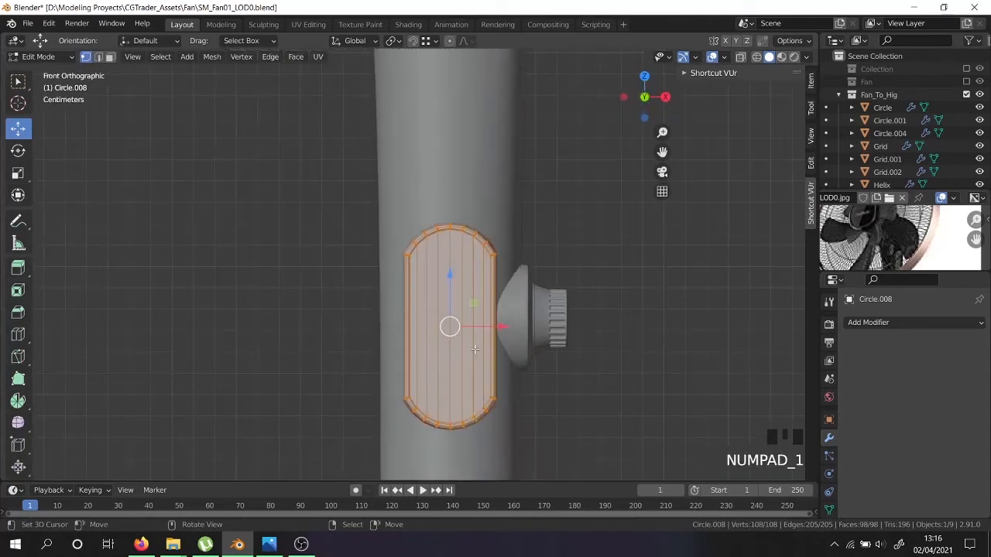
pyautogui.scroll(1, 494, 311)
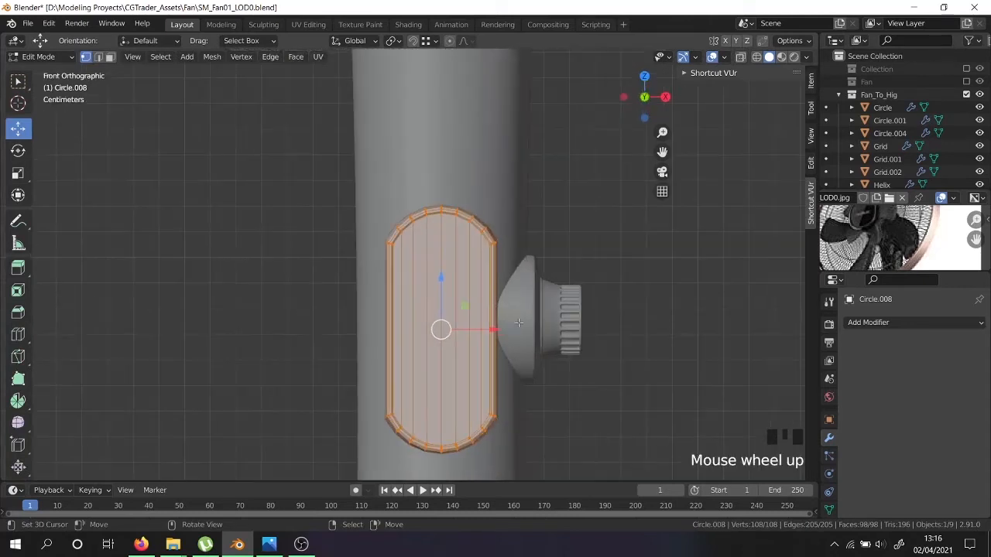
pyautogui.scroll(-5, 518, 322)
pyautogui.scroll(2, 511, 329)
pyautogui.moveTo(477, 271); pyautogui.dragTo(477, 177)
pyautogui.moveTo(477, 177); pyautogui.dragTo(496, 309, button='middle')
# Check the panel's position in the SM_Fan05_LOD0.jpg reference photo and undo the upward move.
pyautogui.click(151, 545)
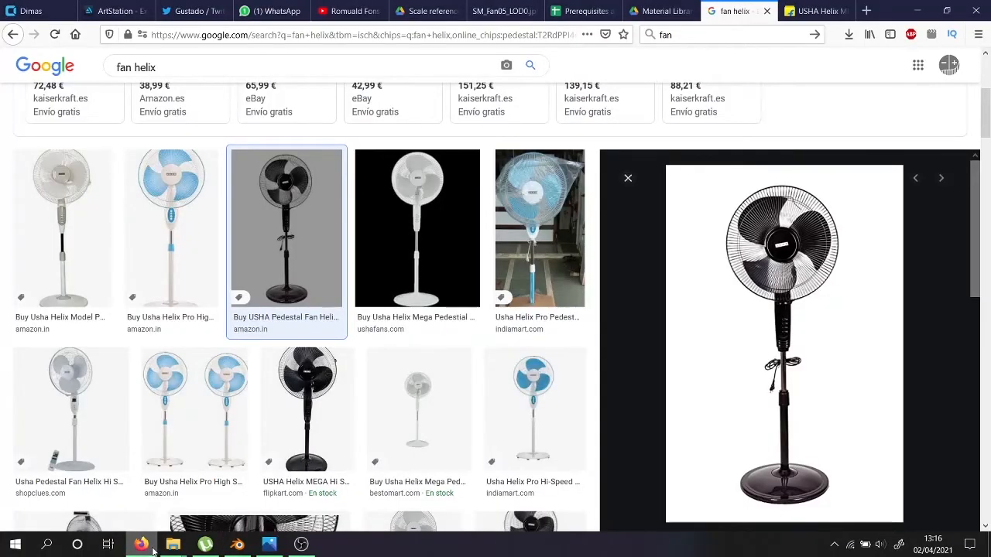
pyautogui.click(151, 547)
pyautogui.click(272, 545)
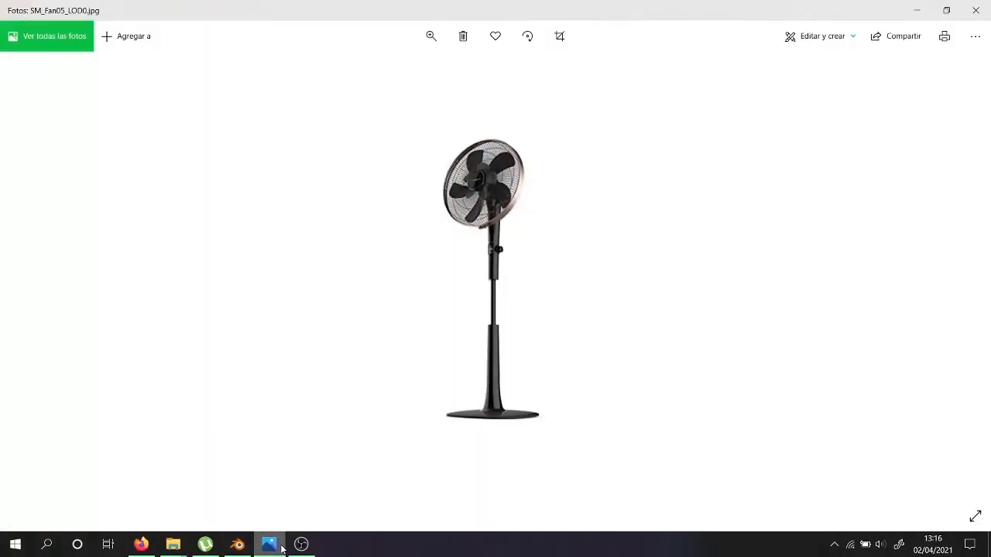
pyautogui.click(281, 548)
pyautogui.hotkey('ctrl', 'z')
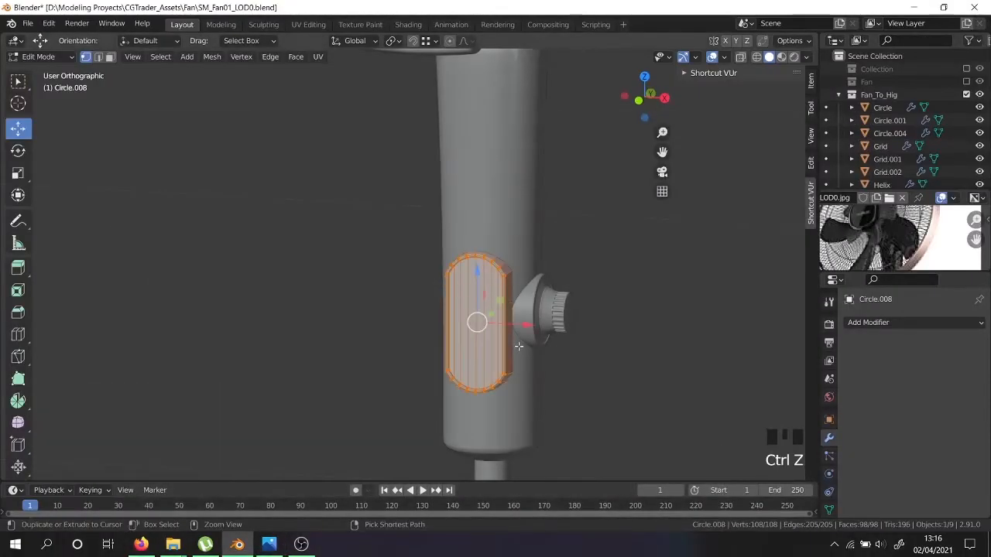
# Scale the whole panel mesh uniformly to about 0.927 in the front view.
pyautogui.press('KP_1')
pyautogui.scroll(1, 505, 333)
pyautogui.press('a')
pyautogui.press('a')
pyautogui.press('s')
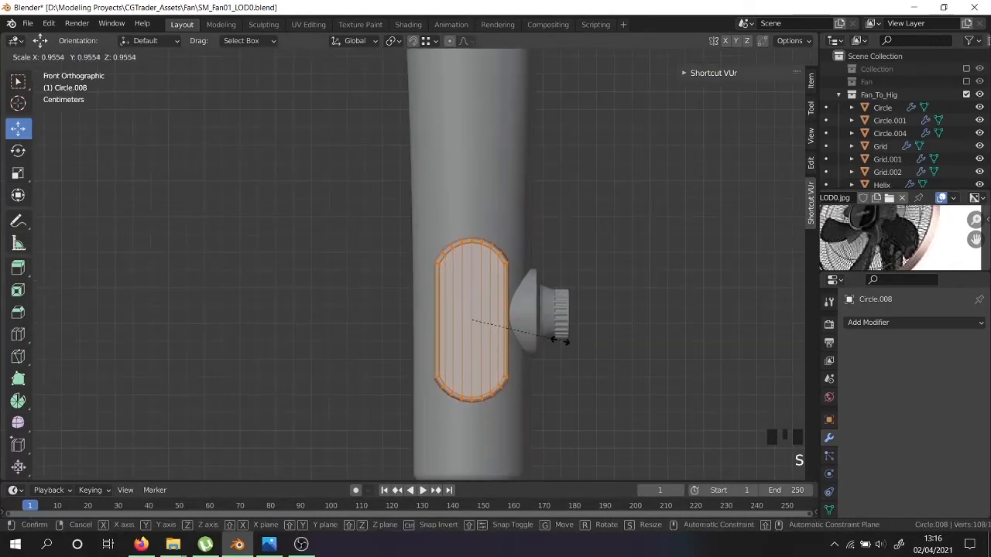
pyautogui.click(555, 339)
# Select the panel's open rear edge loop and move it along Y towards the front to shorten the panel's depth.
pyautogui.moveTo(556, 339); pyautogui.dragTo(442, 354, button='middle')
pyautogui.scroll(3, 442, 354)
pyautogui.hotkey('shift', 'z')
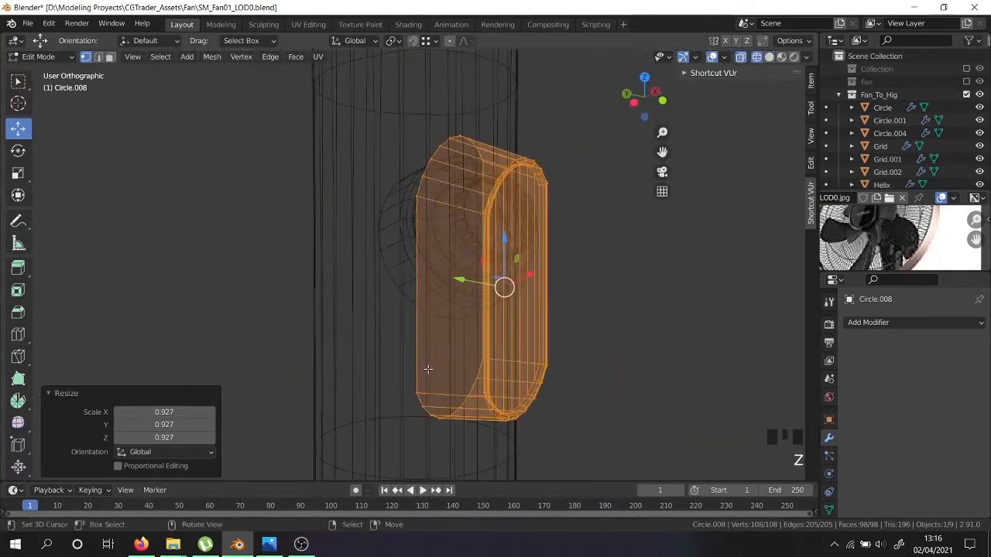
pyautogui.rightClick(416, 388)
pyautogui.keyDown('alt'); pyautogui.keyDown('shift'); pyautogui.rightClick(462, 276); pyautogui.keyUp('shift'); pyautogui.keyUp('alt')
pyautogui.moveTo(406, 267); pyautogui.dragTo(437, 274)
pyautogui.press('z')
pyautogui.moveTo(479, 302); pyautogui.dragTo(454, 305, button='middle')
pyautogui.moveTo(429, 271); pyautogui.dragTo(423, 272)
pyautogui.moveTo(422, 272); pyautogui.dragTo(370, 283, button='middle')
pyautogui.press('Tab')
# Duplicate the panel object in place and move the copy to the Fan_Lowes collection.
pyautogui.moveTo(432, 322); pyautogui.dragTo(542, 308, button='middle')
pyautogui.rightClick(562, 292)
pyautogui.press('Tab')
pyautogui.press('Tab')
pyautogui.rightClick(495, 328)
pyautogui.hotkey('shift', 'd')
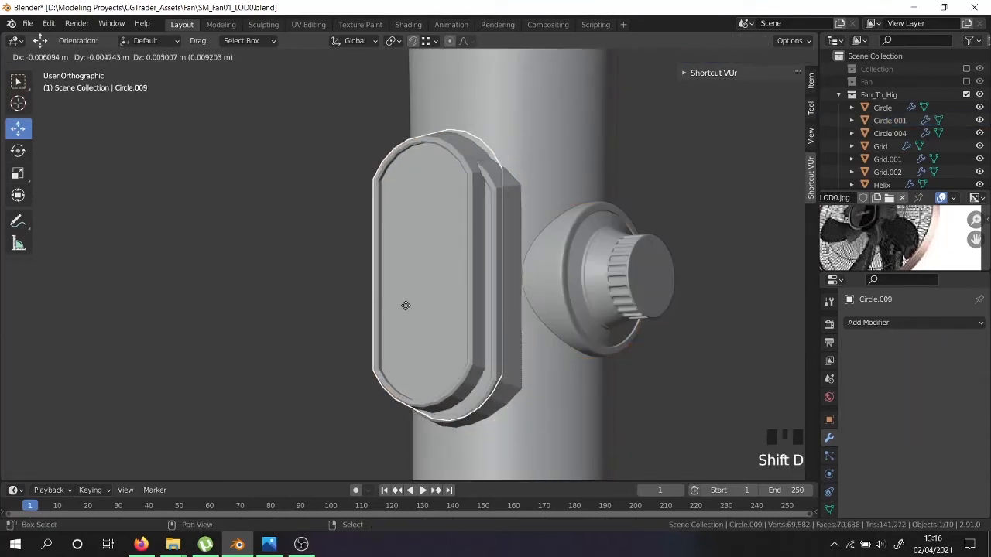
pyautogui.rightClick(331, 329)
pyautogui.press('m')
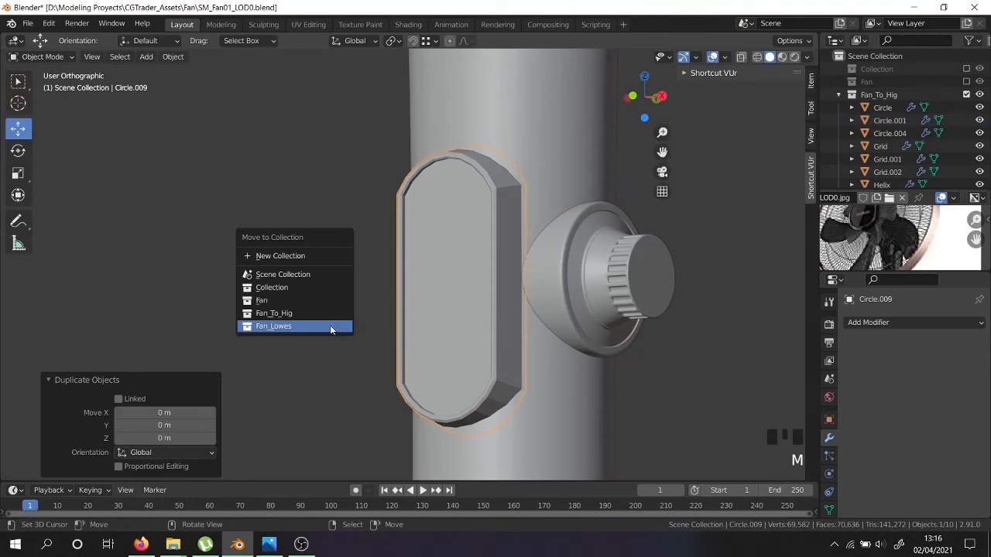
pyautogui.click(331, 326)
# Add a Subdivision Surface modifier to the original panel and set its viewport levels to 3.
pyautogui.rightClick(573, 300)
pyautogui.press('Tab')
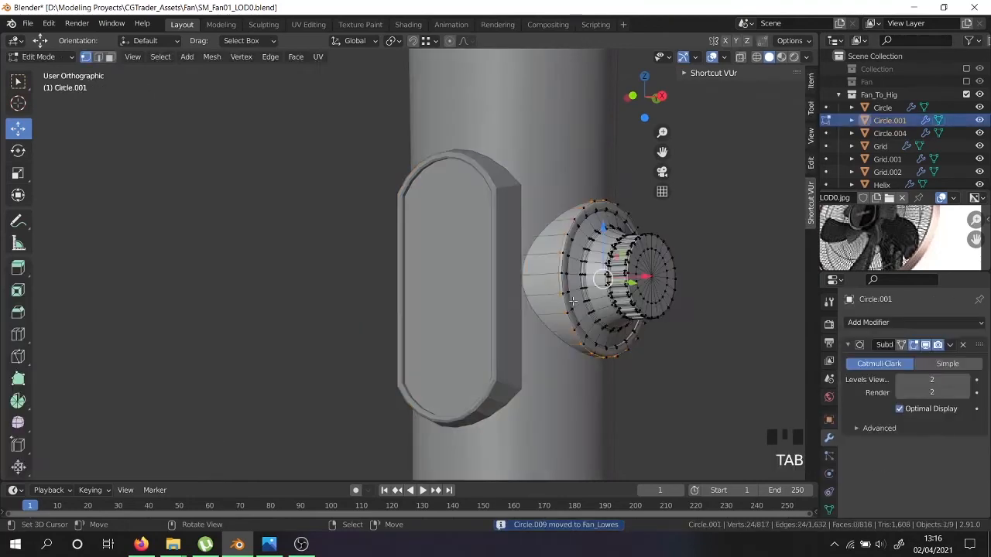
pyautogui.press('Tab')
pyautogui.rightClick(487, 312)
pyautogui.click(872, 321)
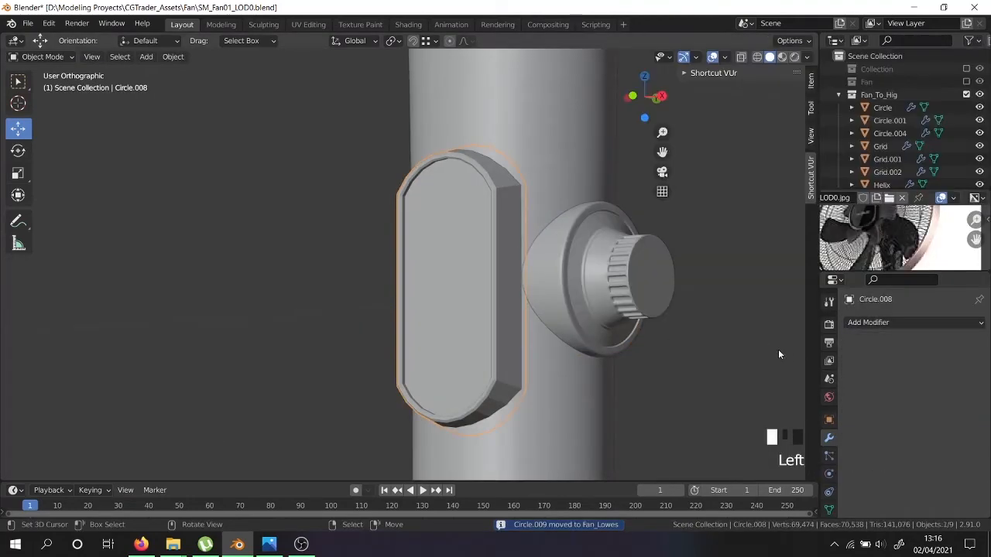
pyautogui.moveTo(878, 333); pyautogui.dragTo(756, 251)
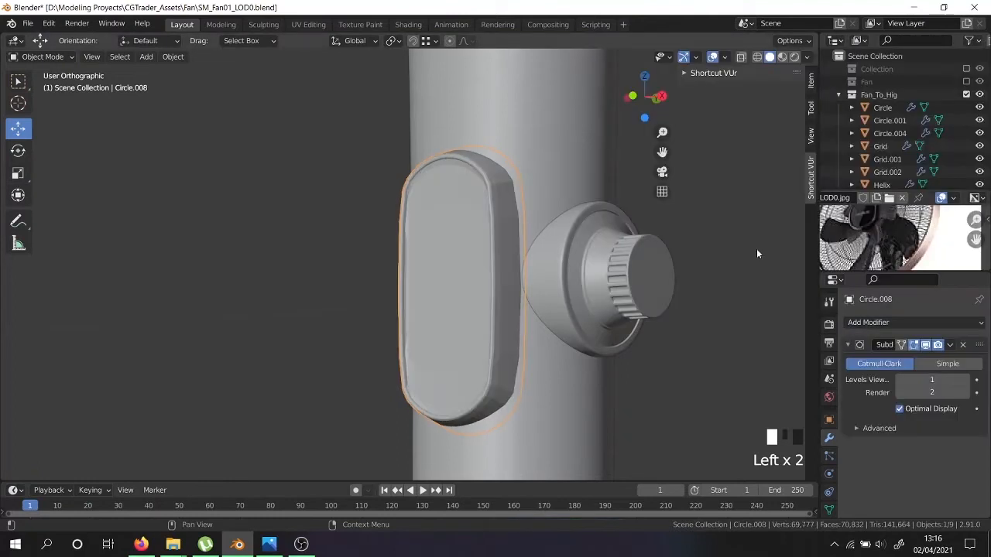
pyautogui.click(966, 380)
pyautogui.click(966, 380)
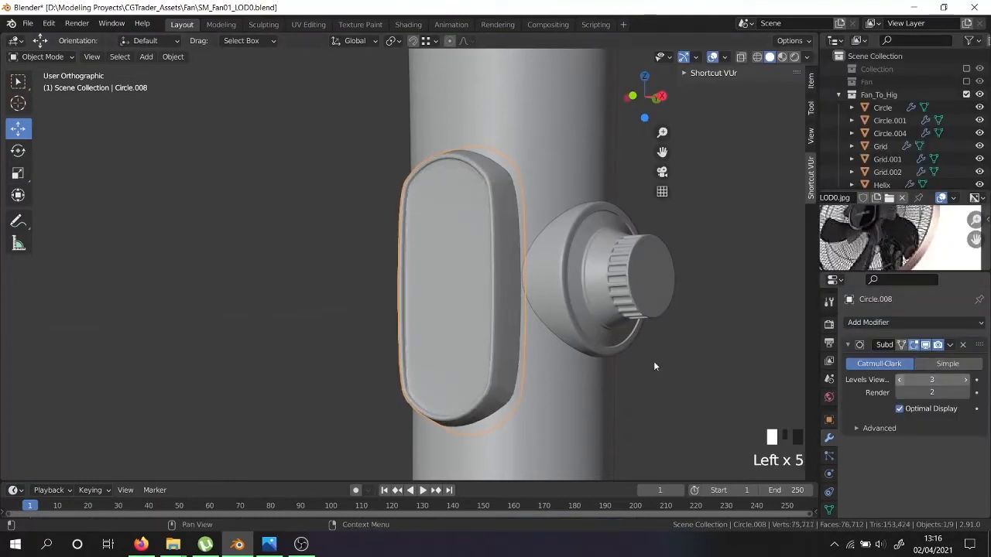
# Add a horizontal loop cut across the panel's middle and bevel it 0.0284 m into two support loops near the rounded ends.
pyautogui.moveTo(492, 344); pyautogui.dragTo(524, 344, button='middle')
pyautogui.press('Tab')
pyautogui.scroll(2, 511, 337)
pyautogui.hotkey('ctrl', 'r')
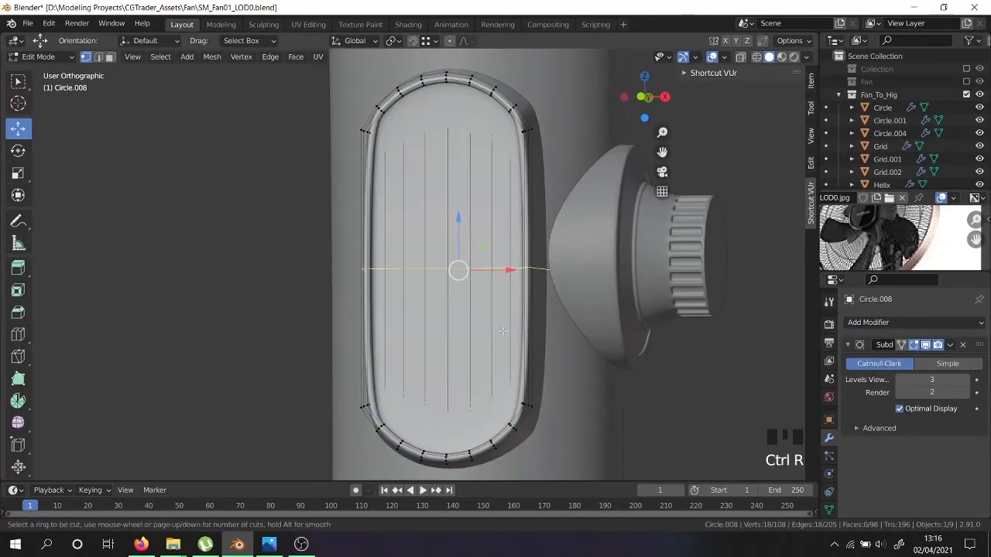
pyautogui.click(502, 332)
pyautogui.rightClick(502, 332)
pyautogui.hotkey('ctrl', 'b')
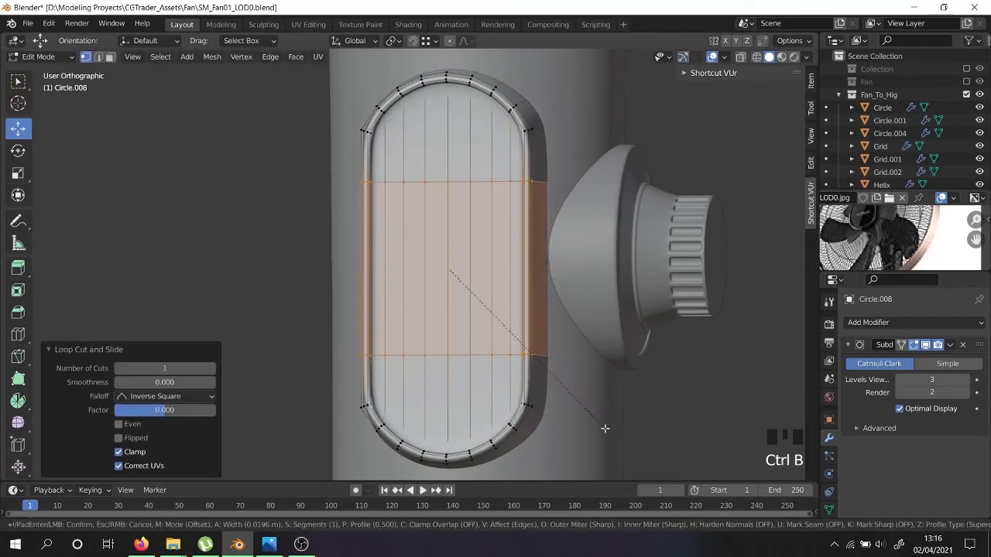
pyautogui.click(627, 457)
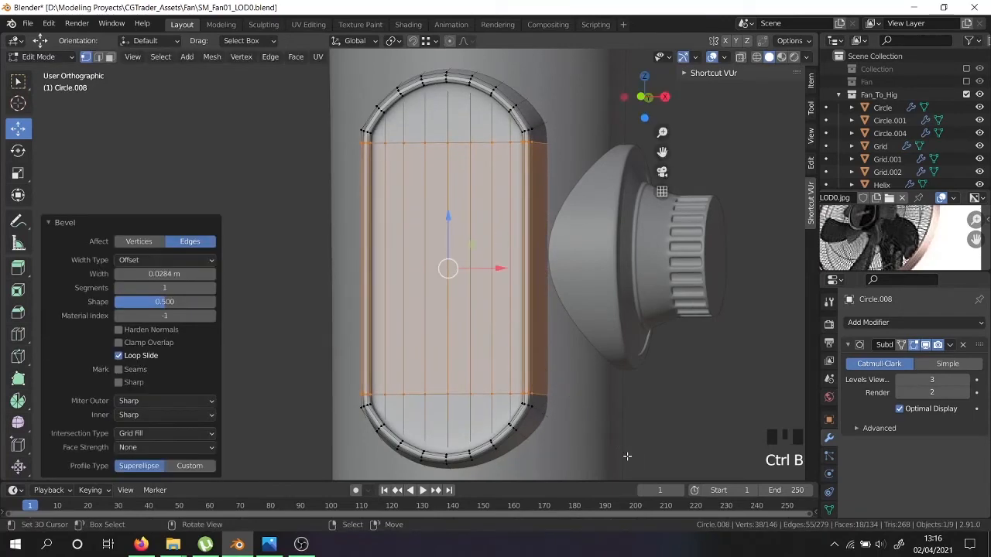
pyautogui.press('Tab')
# Inspect the smoothed panel on the shaft from below and from a distance.
pyautogui.moveTo(554, 413); pyautogui.dragTo(520, 333, button='middle')
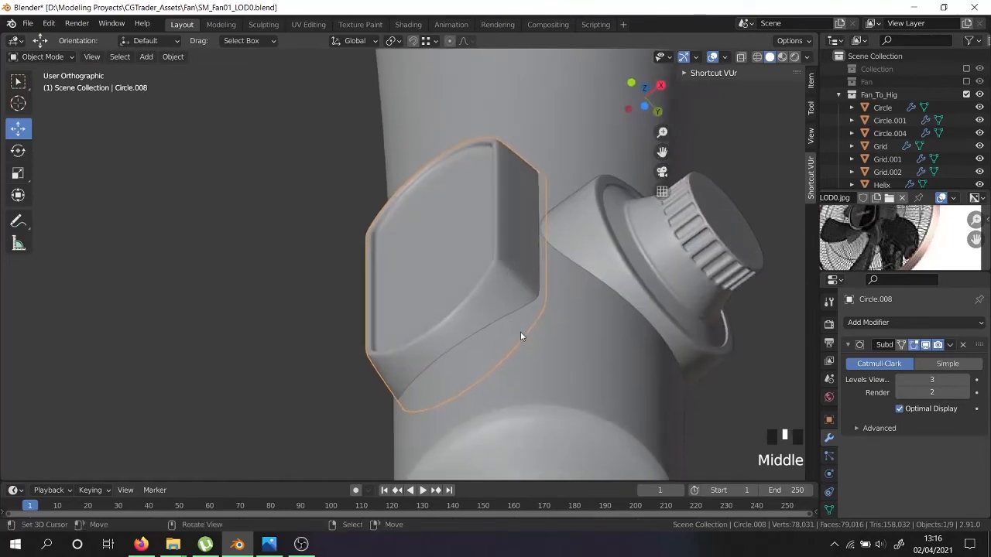
pyautogui.scroll(-5, 516, 237)
pyautogui.moveTo(517, 237); pyautogui.dragTo(525, 370, button='middle')
pyautogui.scroll(-4, 453, 372)
pyautogui.scroll(3, 453, 371)
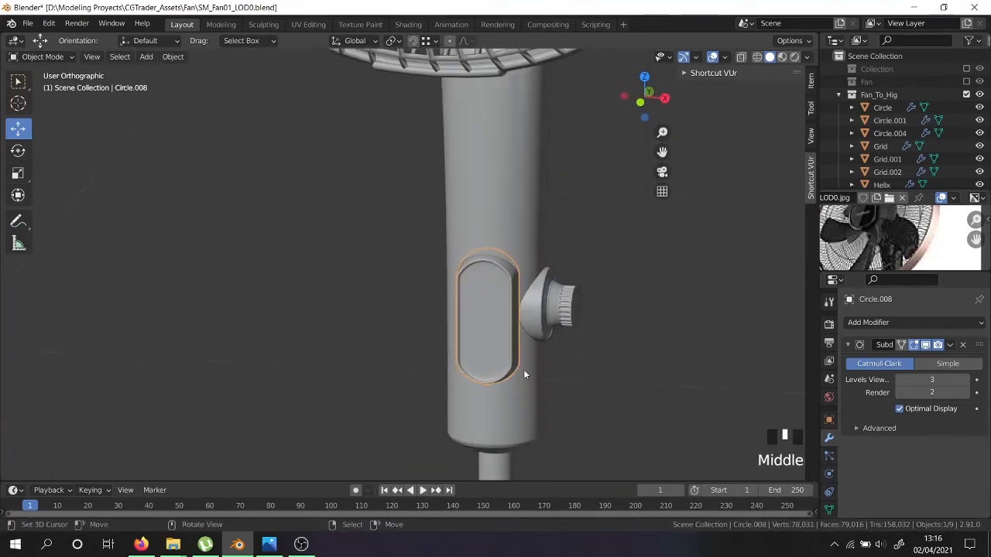
pyautogui.scroll(-4, 523, 370)
pyautogui.scroll(4, 522, 372)
pyautogui.scroll(1, 521, 376)
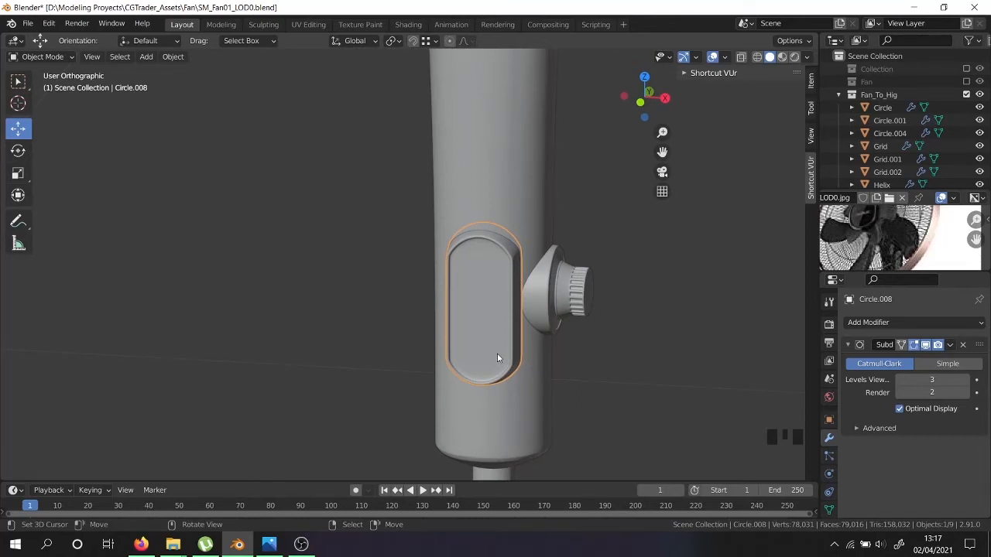
# Add one centred horizontal loop cut across the panel between the two support loops.
pyautogui.press('KP_1')
pyautogui.press('Tab')
pyautogui.scroll(4, 470, 341)
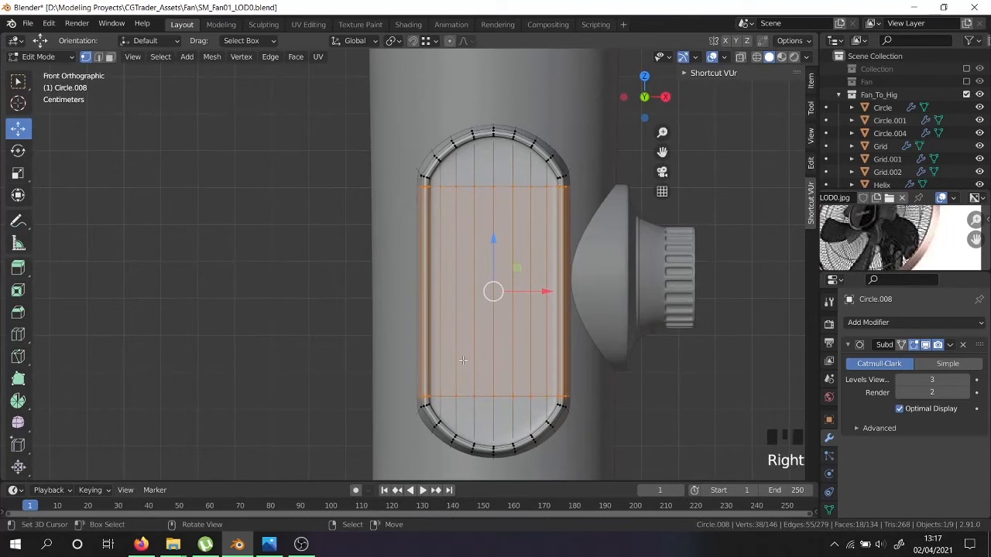
pyautogui.hotkey('ctrl', 'r')
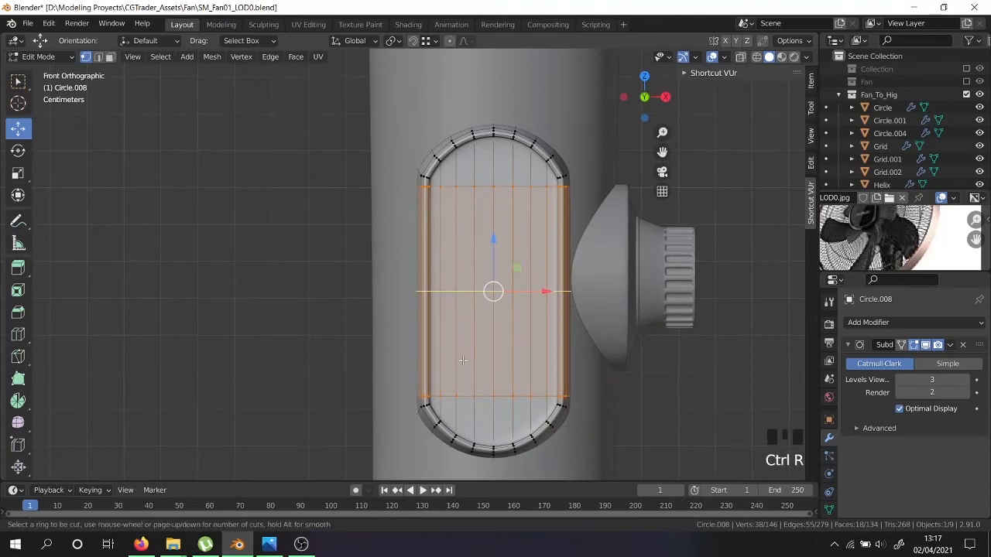
pyautogui.click(463, 360)
pyautogui.rightClick(463, 360)
pyautogui.scroll(2, 474, 317)
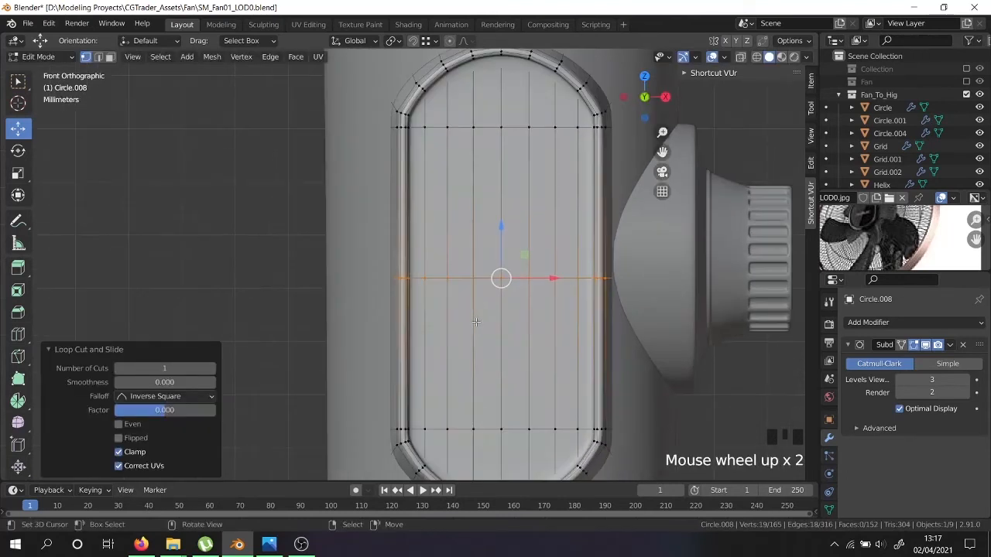
pyautogui.click(110, 58)
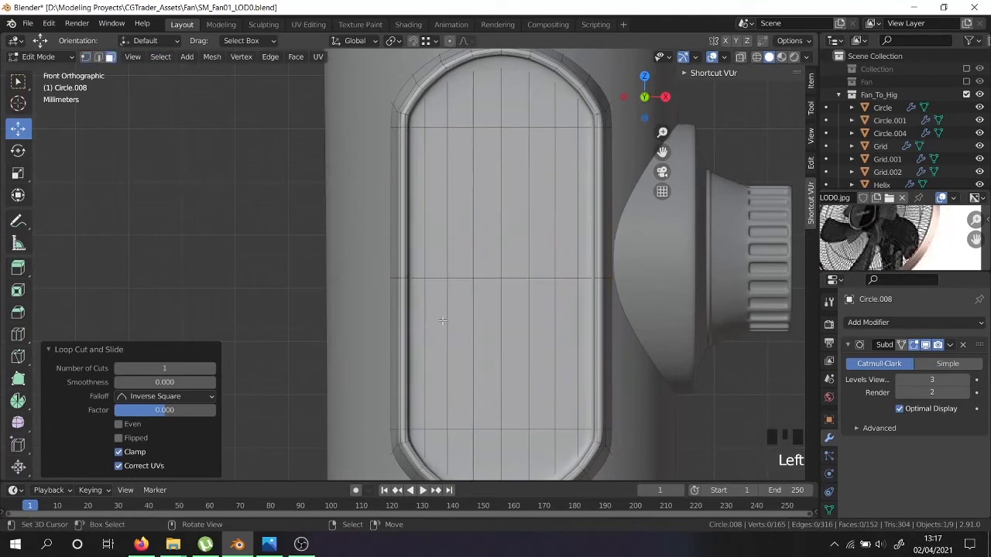
pyautogui.rightClick(444, 321)
pyautogui.keyDown('shift'); pyautogui.rightClick(460, 326); pyautogui.keyUp('shift')
pyautogui.keyDown('shift'); pyautogui.rightClick(540, 325); pyautogui.keyUp('shift')
pyautogui.rightClick(443, 330)
pyautogui.rightClick(457, 330)
pyautogui.keyDown('shift'); pyautogui.rightClick(514, 330); pyautogui.keyUp('shift')
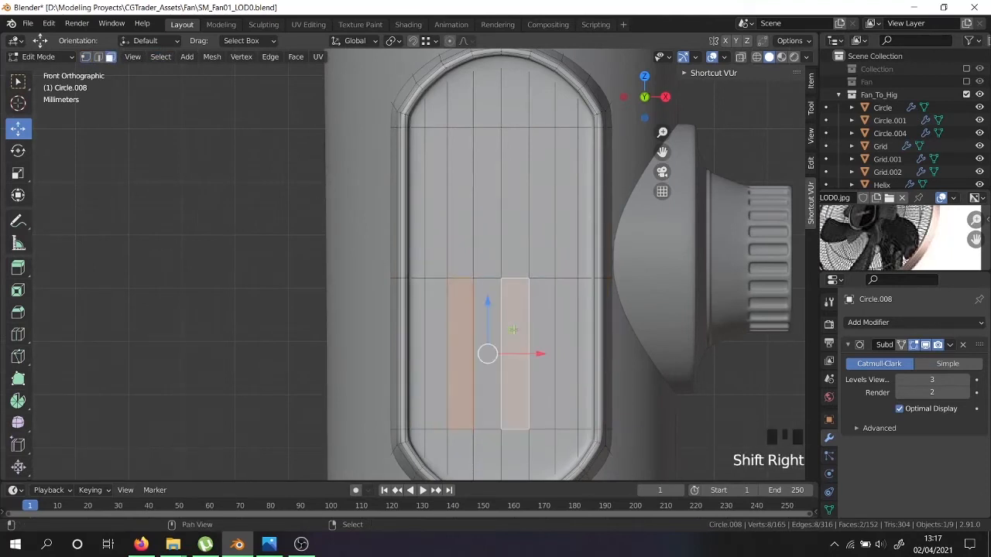
pyautogui.keyDown('shift'); pyautogui.rightClick(566, 331); pyautogui.keyUp('shift')
pyautogui.moveTo(539, 375); pyautogui.dragTo(535, 406, button='middle')
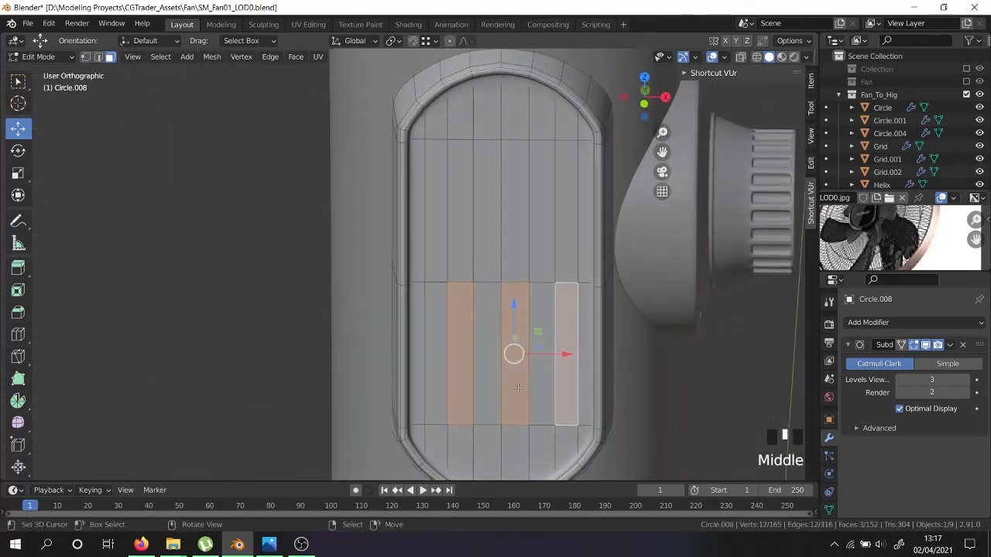
pyautogui.rightClick(494, 361)
pyautogui.keyDown('shift'); pyautogui.rightClick(535, 355); pyautogui.keyUp('shift')
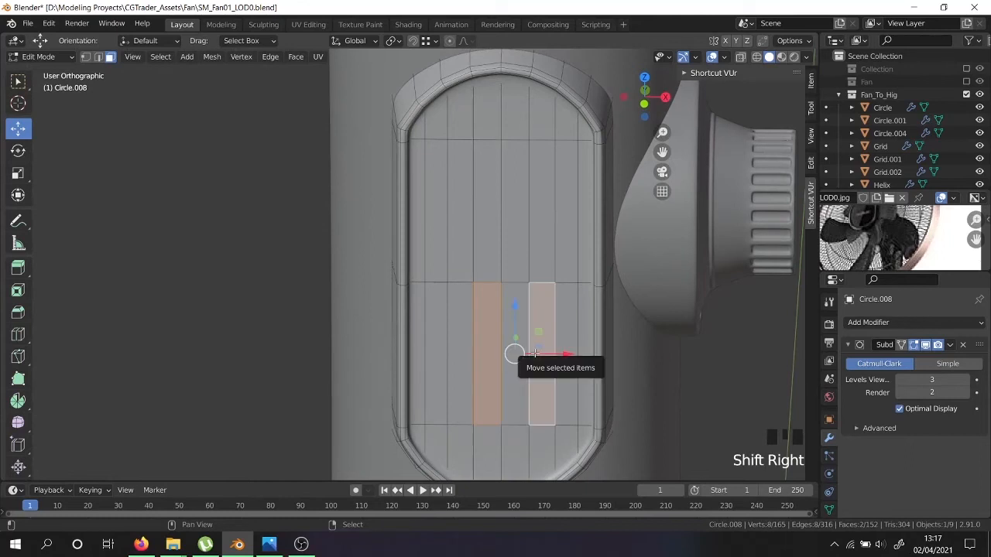
pyautogui.keyDown('shift'); pyautogui.rightClick(445, 360); pyautogui.keyUp('shift')
pyautogui.moveTo(445, 360); pyautogui.dragTo(471, 354, button='middle')
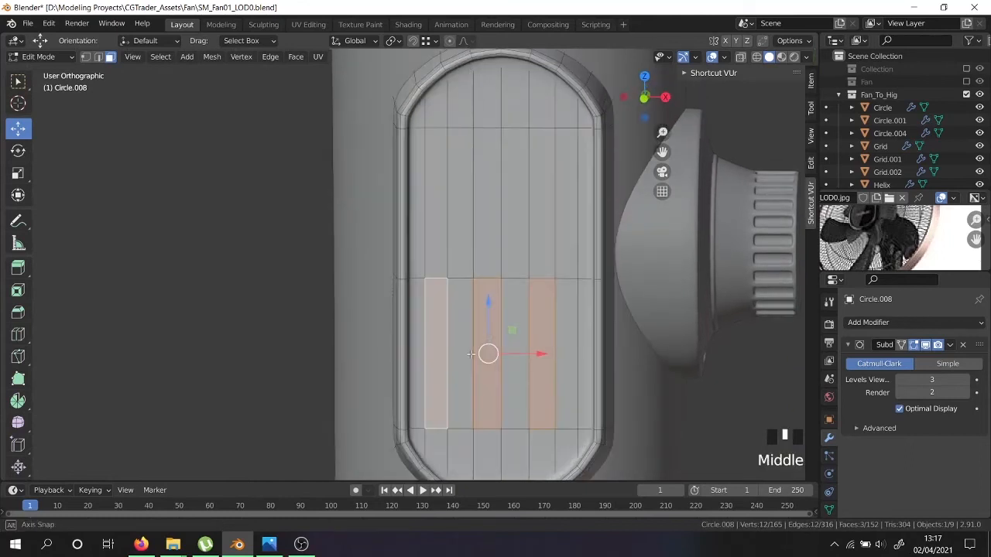
pyautogui.scroll(-2, 471, 353)
pyautogui.scroll(1, 473, 353)
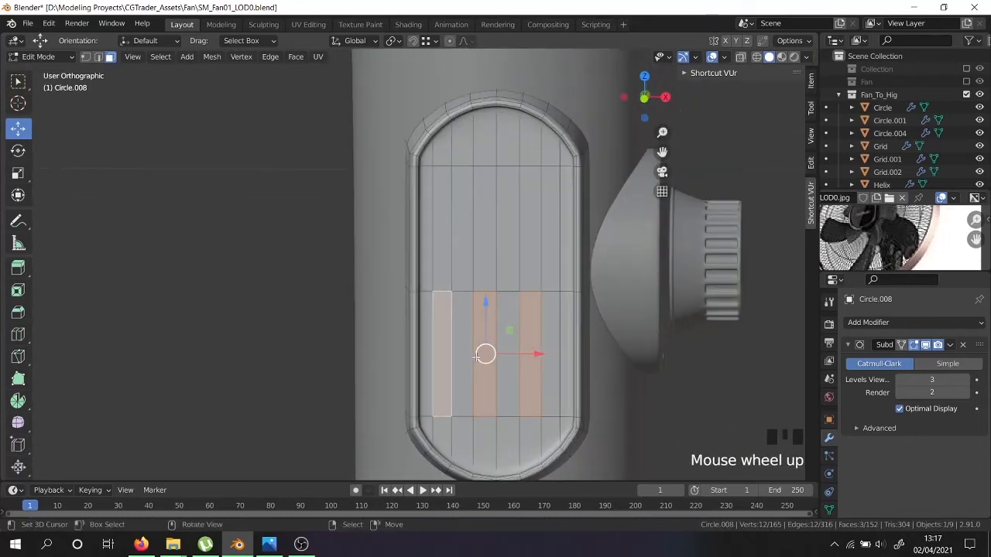
pyautogui.press('a')
pyautogui.press('a')
pyautogui.moveTo(481, 344)
pyautogui.mouseDown(button='middle')
pyautogui.moveTo(481, 320)
pyautogui.moveTo(483, 338)
pyautogui.mouseUp(button='middle')
pyautogui.keyDown('ctrl'); pyautogui.rightClick(470, 335); pyautogui.keyUp('ctrl')
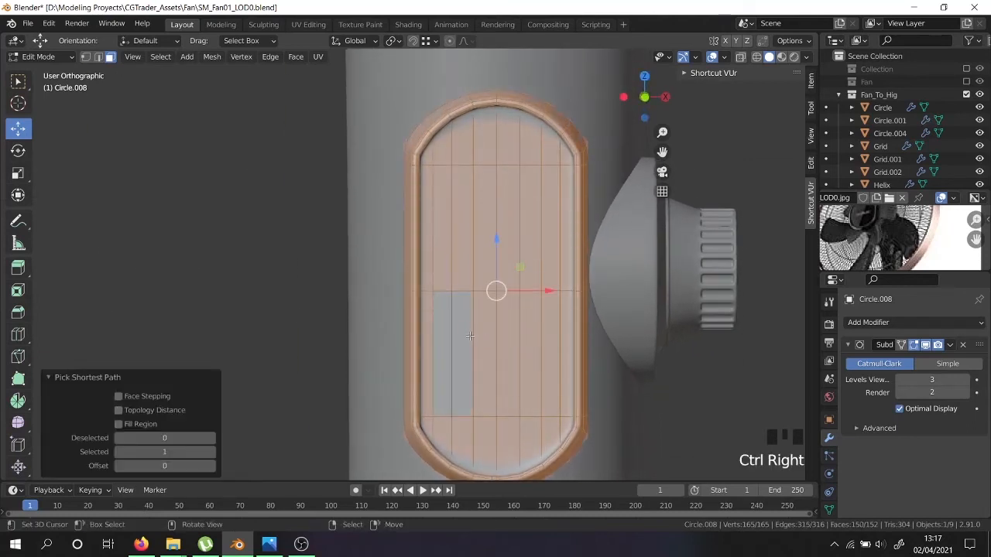
pyautogui.rightClick(470, 336)
pyautogui.keyDown('shift'); pyautogui.rightClick(455, 340); pyautogui.keyUp('shift')
pyautogui.keyDown('shift'); pyautogui.rightClick(487, 343); pyautogui.keyUp('shift')
pyautogui.keyDown('shift'); pyautogui.rightClick(509, 343); pyautogui.keyUp('shift')
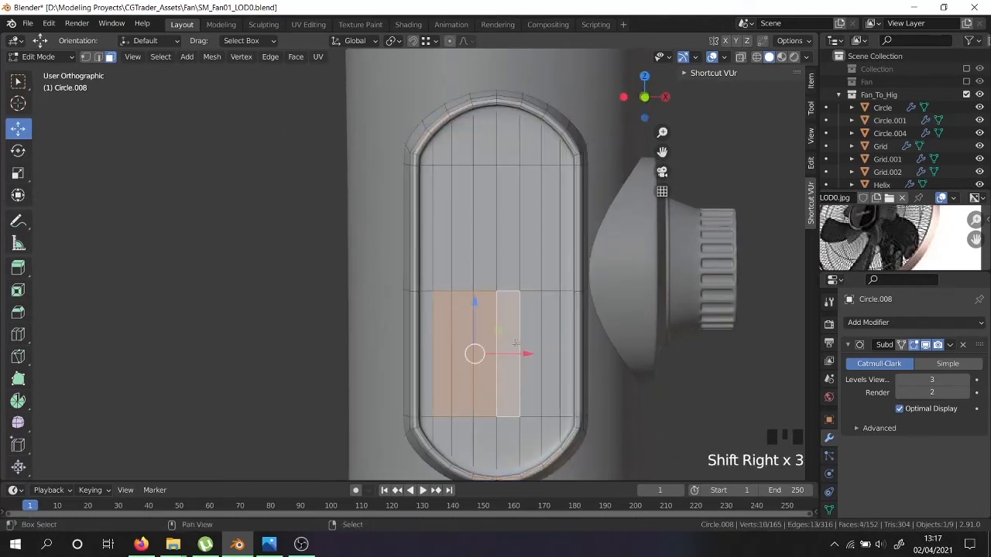
pyautogui.keyDown('shift'); pyautogui.rightClick(532, 343); pyautogui.keyUp('shift')
# Inset the left pair of adjoining faces in the panel's lower half by 0.001128 m.
pyautogui.rightClick(463, 345)
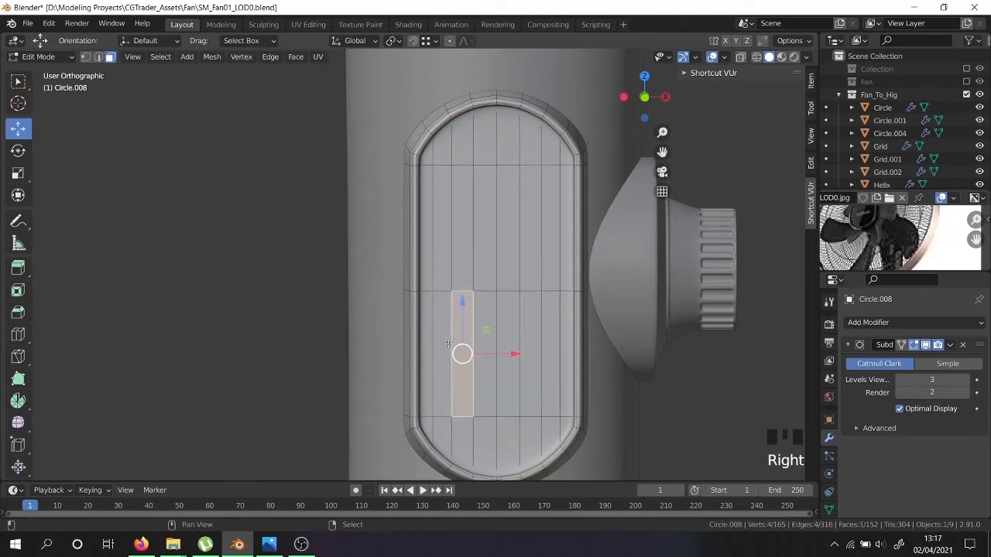
pyautogui.keyDown('shift'); pyautogui.rightClick(448, 347); pyautogui.keyUp('shift')
pyautogui.scroll(1, 448, 350)
pyautogui.press('i')
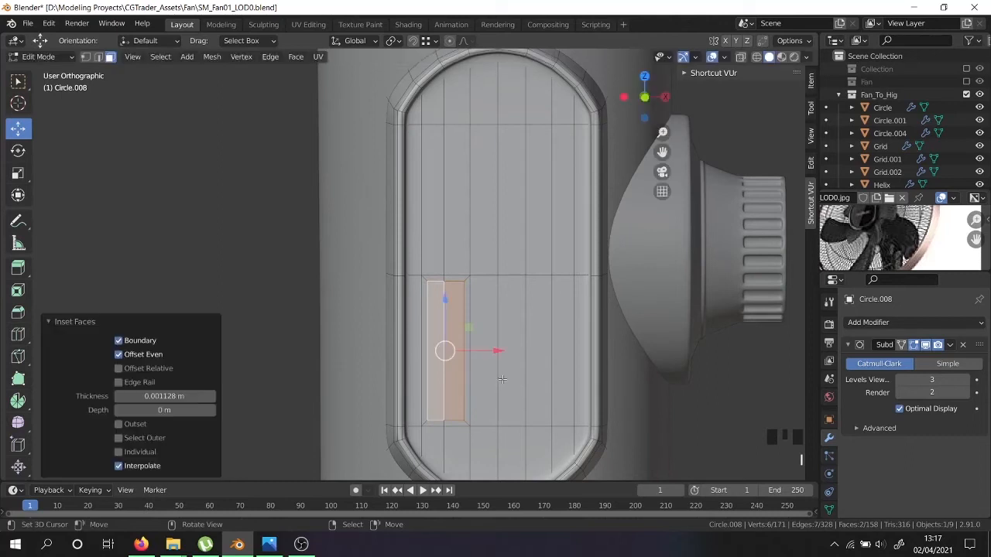
pyautogui.click(501, 379)
# Inset the middle pair of adjoining faces in the panel's lower half by about 0.001 m.
pyautogui.scroll(1, 502, 378)
pyautogui.rightClick(480, 349)
pyautogui.keyDown('shift'); pyautogui.rightClick(517, 356); pyautogui.keyUp('shift')
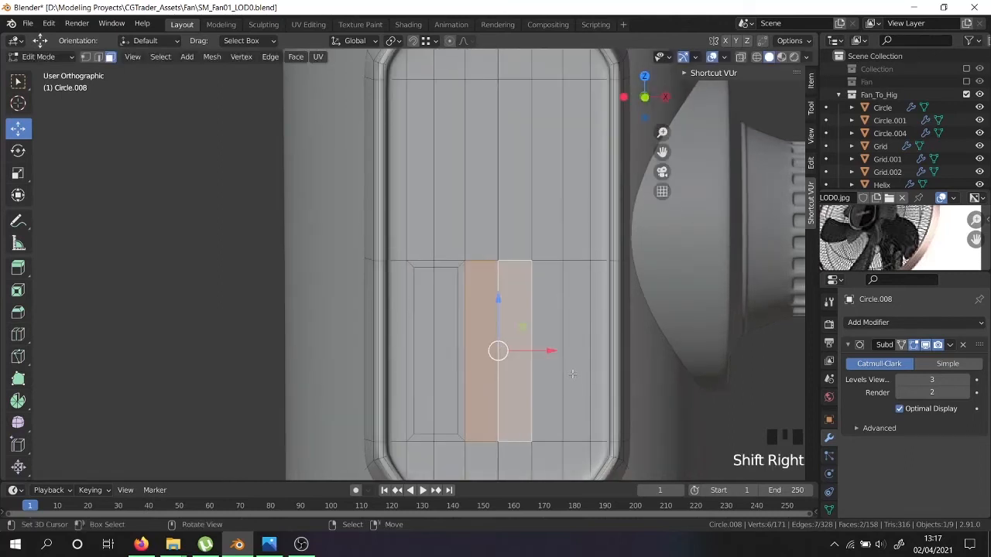
pyautogui.press('i')
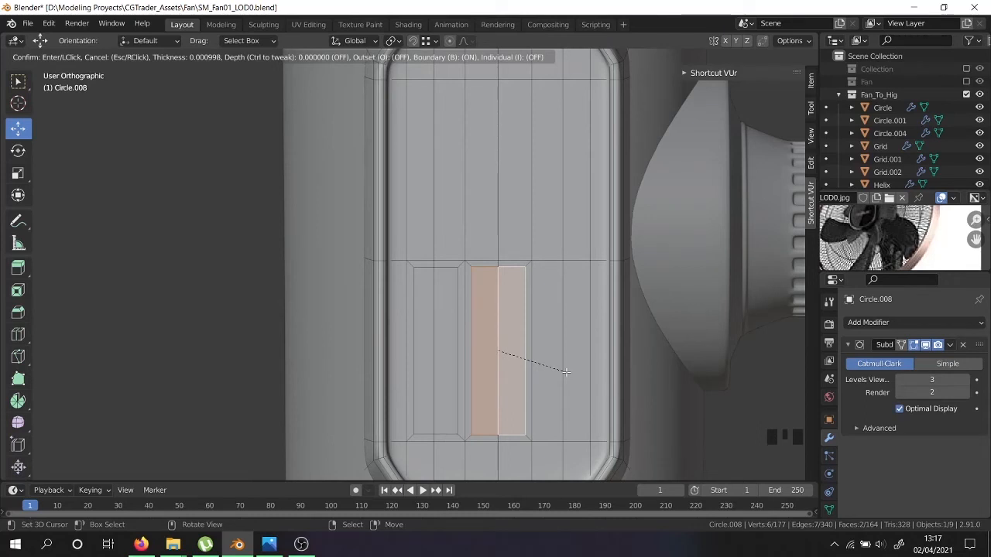
pyautogui.click(566, 373)
# Inset the right pair of adjoining faces in the panel's lower half by 0.001245 m.
pyautogui.rightClick(549, 363)
pyautogui.keyDown('shift'); pyautogui.rightClick(636, 381); pyautogui.keyUp('shift')
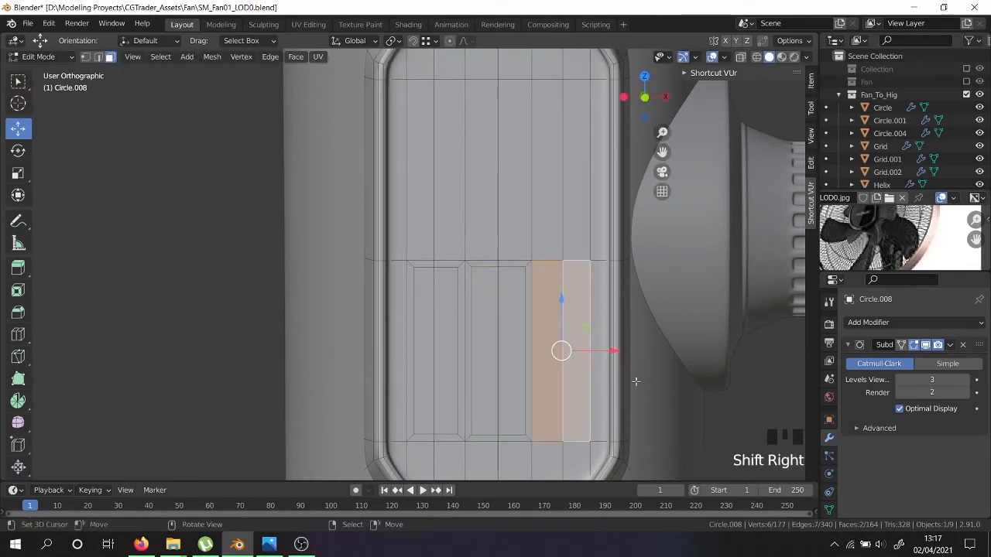
pyautogui.press('i')
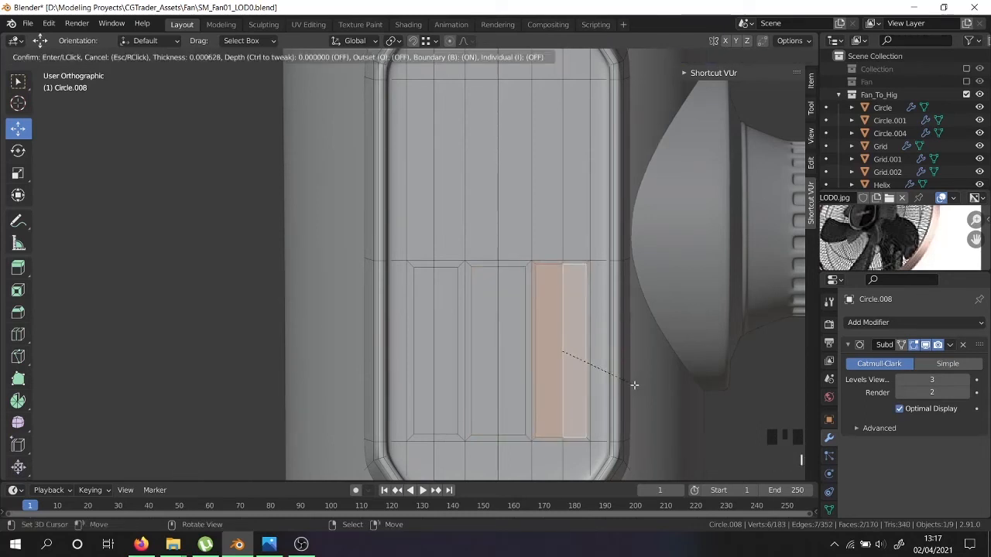
pyautogui.click(631, 384)
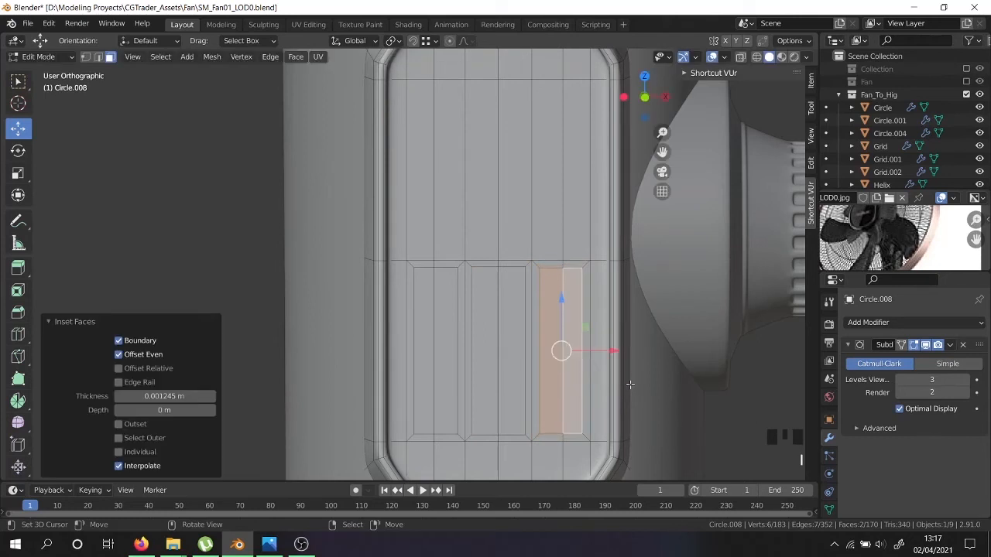
# Align the upper edge vertices of the three inset rectangles by scaling them to 0 along Z.
pyautogui.click(86, 57)
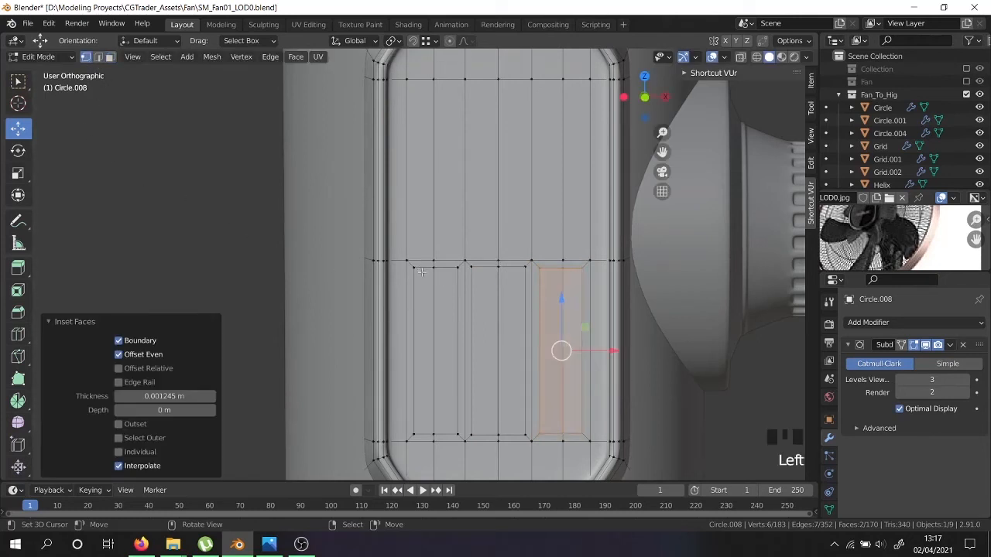
pyautogui.hotkey('ctrl', 'z')
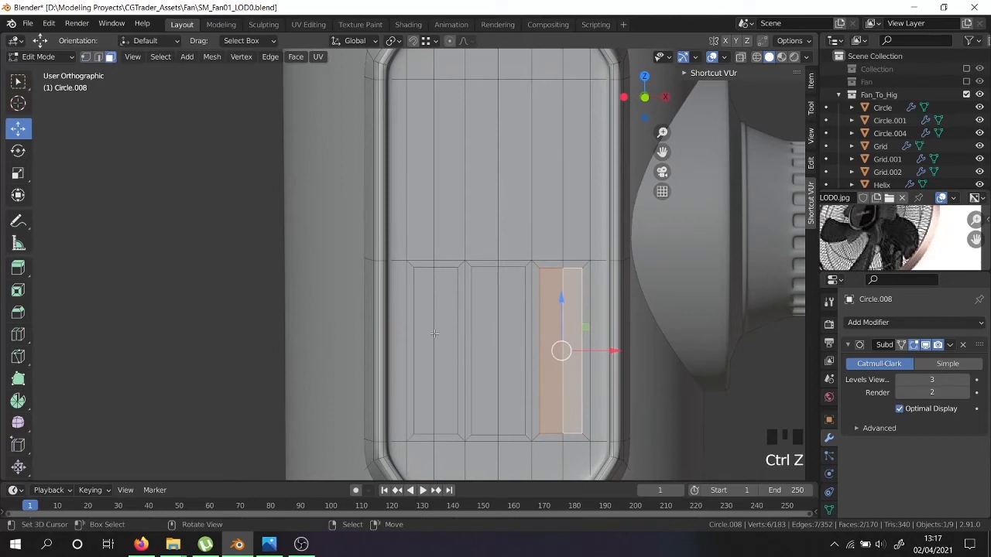
pyautogui.rightClick(414, 264)
pyautogui.click(85, 57)
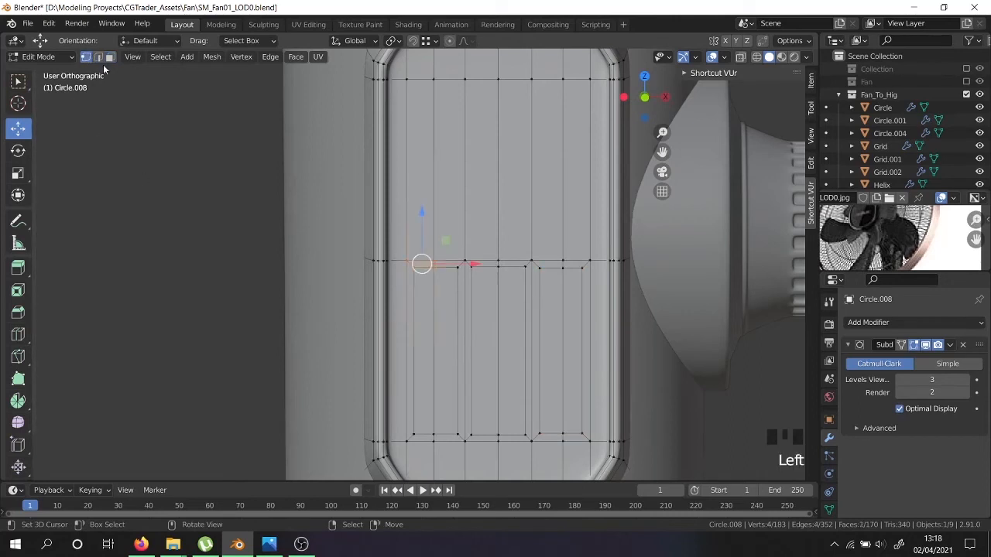
pyautogui.rightClick(432, 267)
pyautogui.rightClick(443, 269)
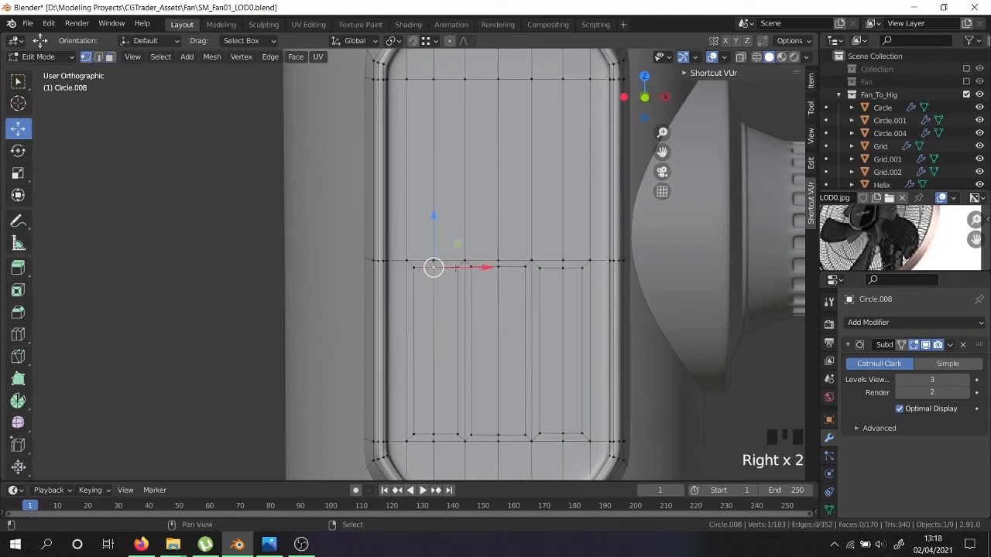
pyautogui.keyDown('shift'); pyautogui.rightClick(454, 268); pyautogui.keyUp('shift')
pyautogui.keyDown('shift'); pyautogui.rightClick(424, 267); pyautogui.keyUp('shift')
pyautogui.hotkey('ctrl', 'z')
pyautogui.keyDown('shift'); pyautogui.rightClick(414, 267); pyautogui.keyUp('shift')
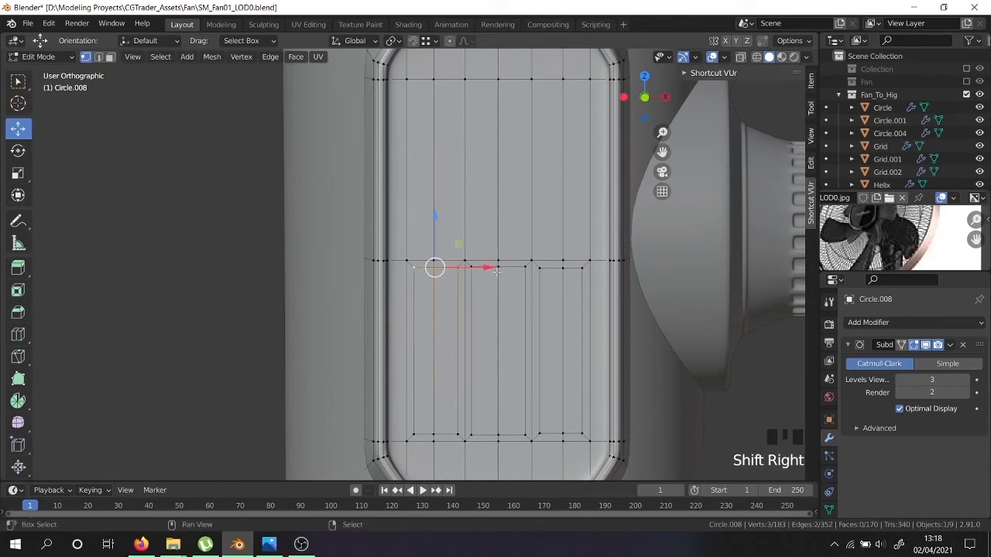
pyautogui.keyDown('shift'); pyautogui.rightClick(471, 268); pyautogui.keyUp('shift')
pyautogui.keyDown('shift'); pyautogui.rightClick(498, 268); pyautogui.keyUp('shift')
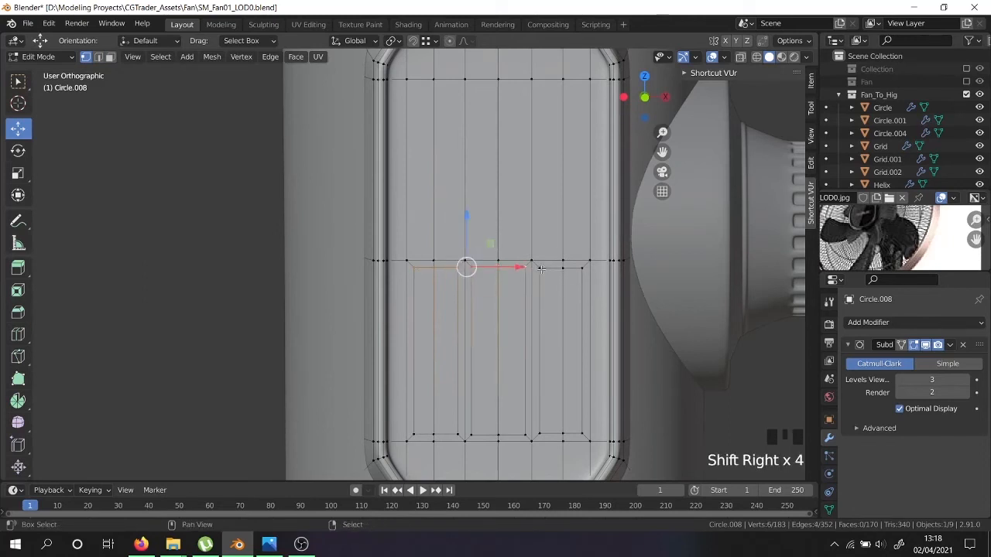
pyautogui.press('s')
pyautogui.press('z')
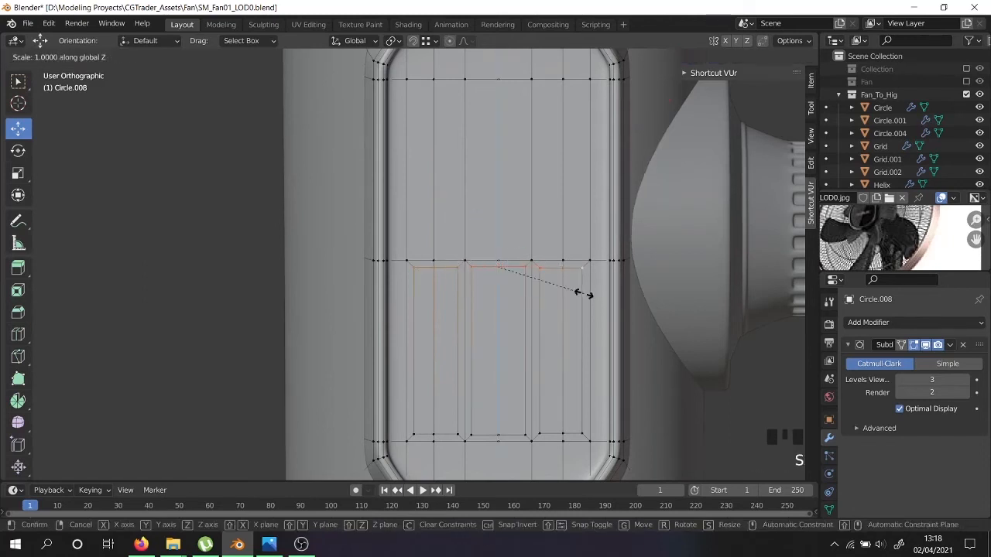
pyautogui.press('Return')
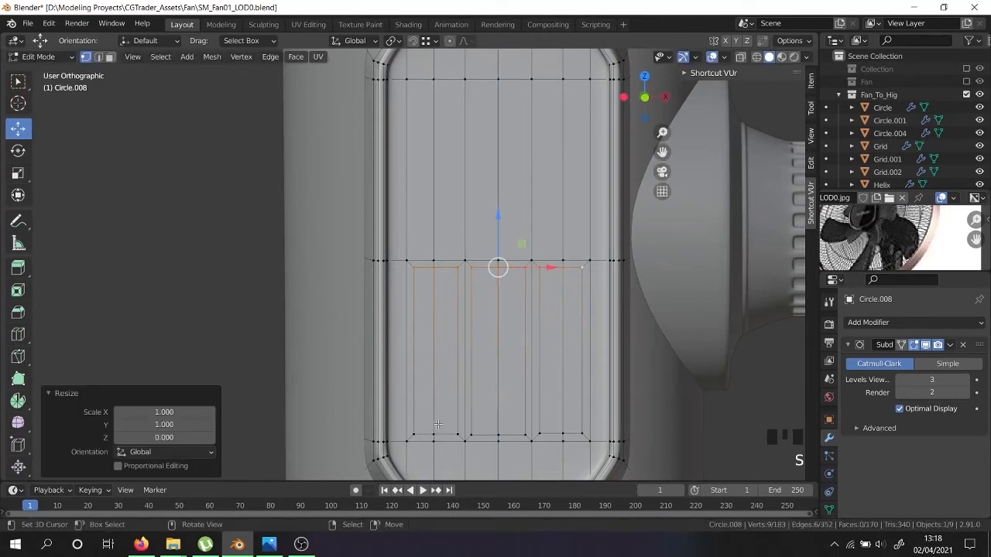
# Align the lower edge vertices of the three inset rectangles by scaling them to 0 along Z.
pyautogui.rightClick(415, 438)
pyautogui.keyDown('ctrl'); pyautogui.rightClick(494, 438); pyautogui.keyUp('ctrl')
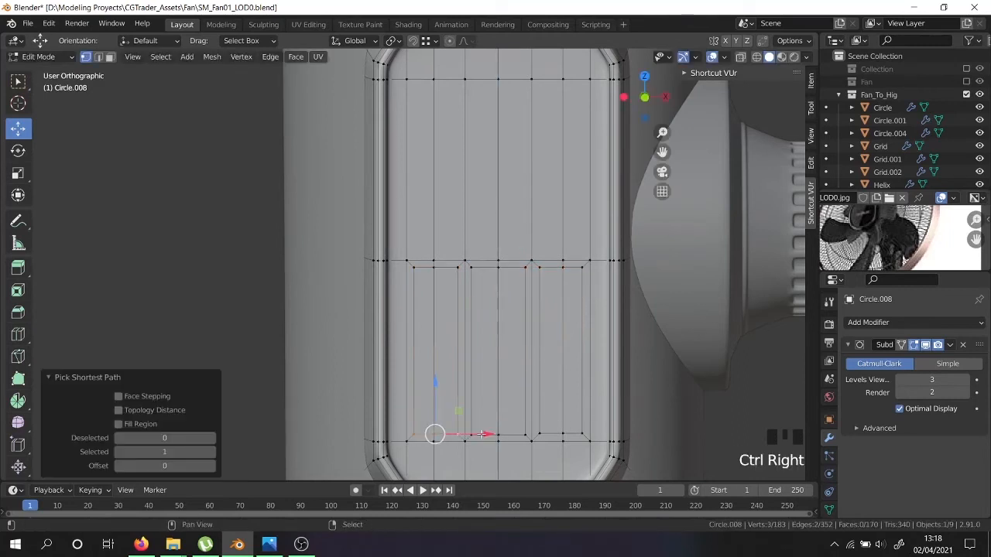
pyautogui.keyDown('shift'); pyautogui.rightClick(474, 435); pyautogui.keyUp('shift')
pyautogui.keyDown('ctrl'); pyautogui.rightClick(526, 435); pyautogui.keyUp('ctrl')
pyautogui.keyDown('shift'); pyautogui.rightClick(541, 434); pyautogui.keyUp('shift')
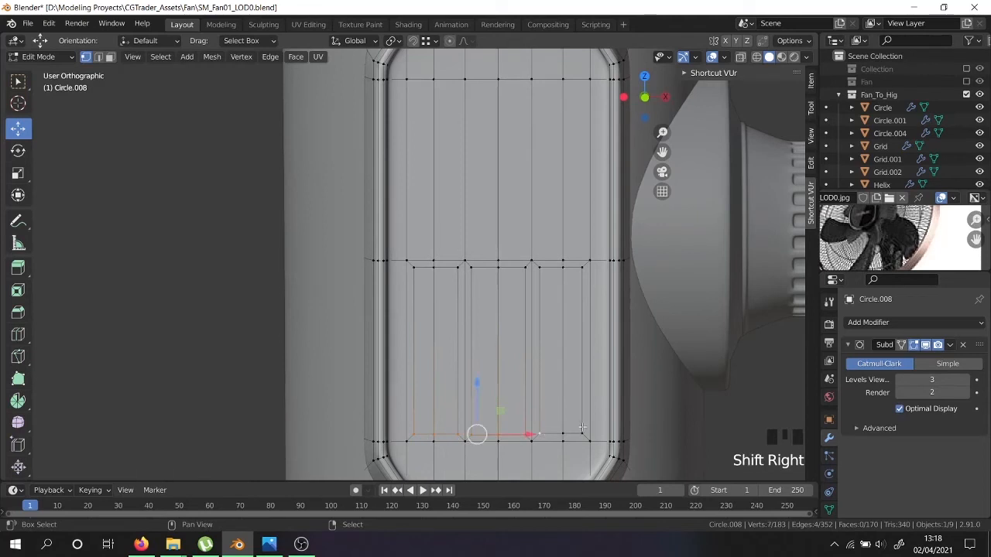
pyautogui.keyDown('shift'); pyautogui.rightClick(496, 435); pyautogui.keyUp('shift')
pyautogui.keyDown('shift'); pyautogui.rightClick(497, 435); pyautogui.keyUp('shift')
pyautogui.press('s')
pyautogui.press('z')
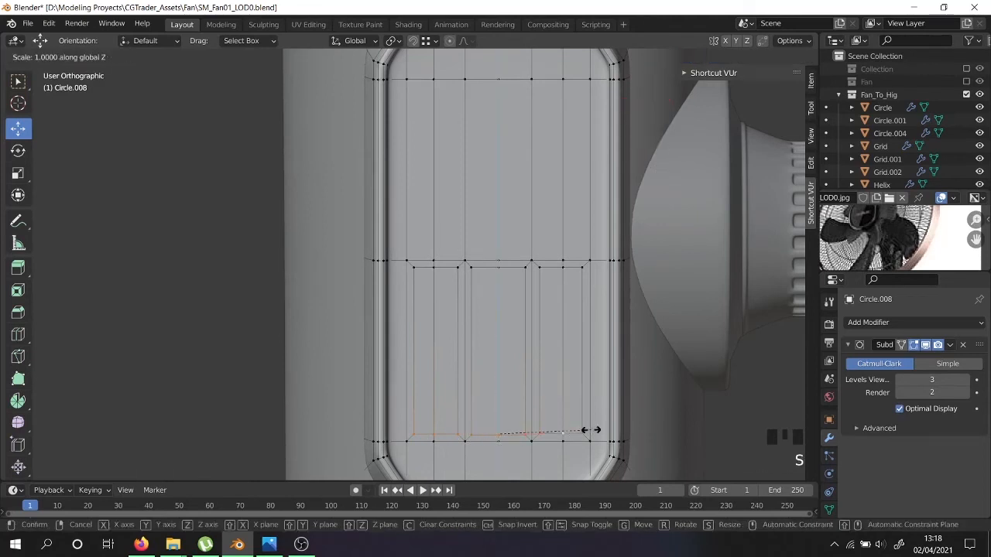
pyautogui.press('0')
pyautogui.press('Return')
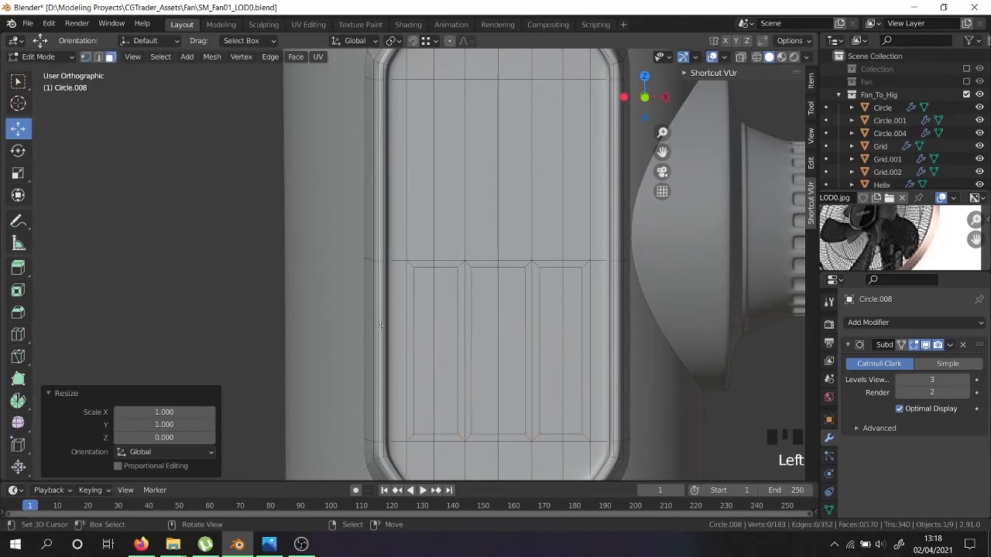
# Extrude the six faces inside the three inset rectangles slightly along Y to form buttons, and check their smoothed shape.
pyautogui.rightClick(422, 364)
pyautogui.keyDown('shift'); pyautogui.rightClick(449, 362); pyautogui.keyUp('shift')
pyautogui.keyDown('shift'); pyautogui.rightClick(483, 361); pyautogui.keyUp('shift')
pyautogui.keyDown('shift'); pyautogui.rightClick(507, 363); pyautogui.keyUp('shift')
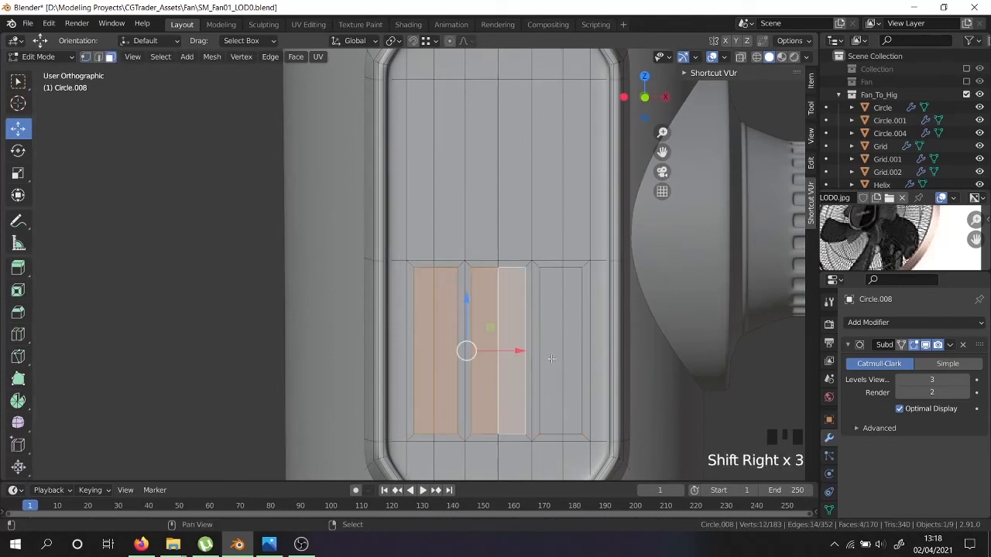
pyautogui.keyDown('shift'); pyautogui.rightClick(551, 359); pyautogui.keyUp('shift')
pyautogui.keyDown('shift'); pyautogui.rightClick(551, 358); pyautogui.keyUp('shift')
pyautogui.moveTo(551, 359); pyautogui.dragTo(549, 379, button='middle')
pyautogui.scroll(1, 550, 380)
pyautogui.press('e')
pyautogui.rightClick(550, 380)
pyautogui.moveTo(454, 334); pyautogui.dragTo(459, 334)
pyautogui.press('Tab')
pyautogui.moveTo(586, 398); pyautogui.dragTo(476, 358, button='middle')
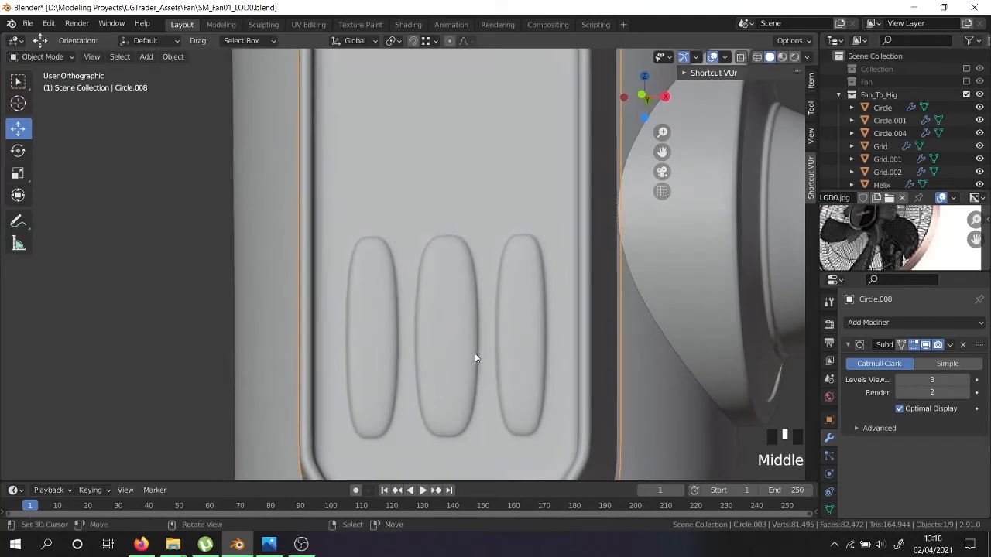
pyautogui.scroll(-4, 474, 361)
# Add a centred horizontal loop cut across the three buttons and bevel it into two support loops near their upper and lower ends.
pyautogui.press('Tab')
pyautogui.scroll(3, 474, 361)
pyautogui.hotkey('ctrl', 'r')
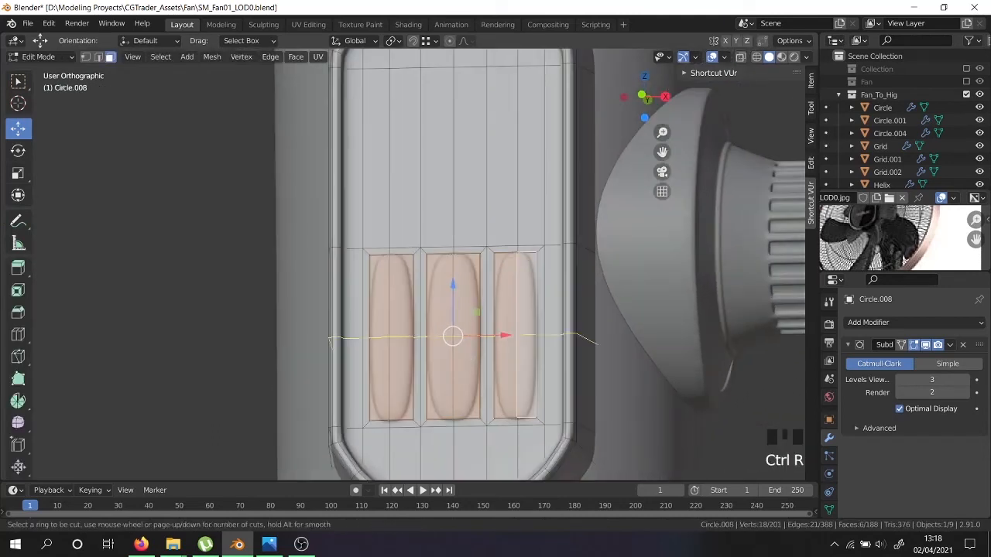
pyautogui.click(550, 388)
pyautogui.rightClick(549, 387)
pyautogui.hotkey('ctrl', 'b')
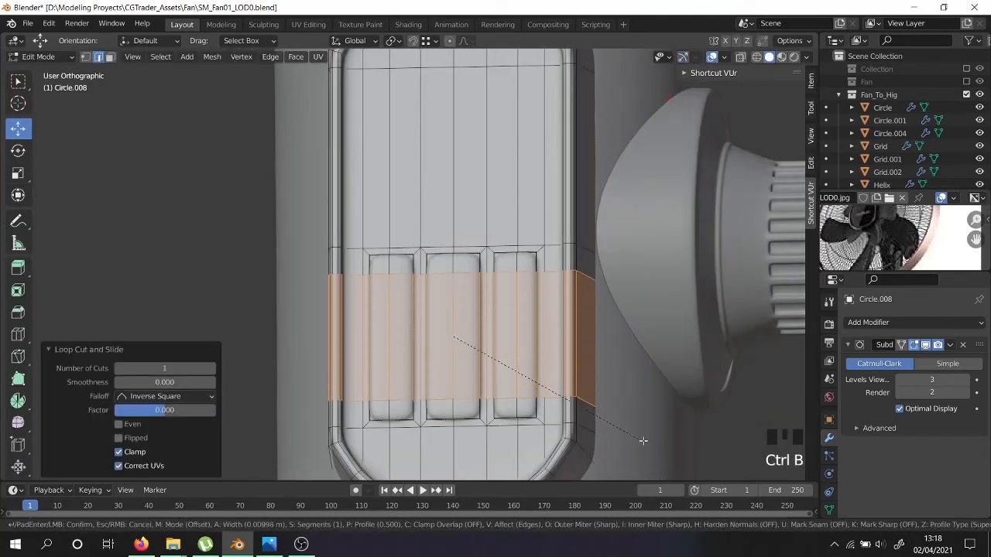
pyautogui.moveTo(548, 402); pyautogui.dragTo(523, 319, button='middle')
pyautogui.scroll(-4, 540, 418)
pyautogui.press('Tab')
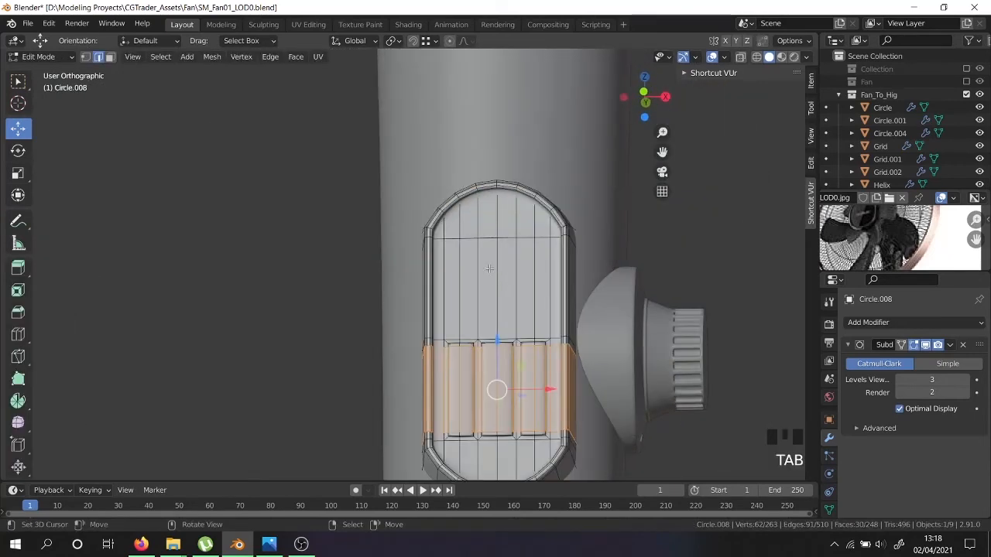
# Inset the row of eight faces above the three buttons as one region, with a thickness of 0.00105 m.
pyautogui.scroll(3, 493, 267)
pyautogui.hotkey('ctrl', 'r')
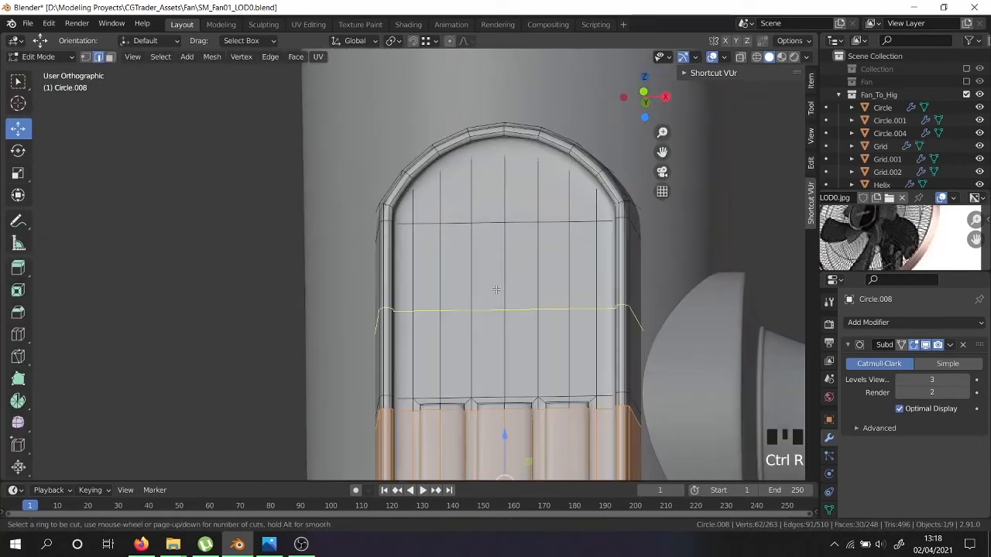
pyautogui.click(110, 57)
pyautogui.rightClick(399, 305)
pyautogui.moveTo(401, 308); pyautogui.dragTo(414, 312, button='middle')
pyautogui.keyDown('shift'); pyautogui.rightClick(418, 310); pyautogui.keyUp('shift')
pyautogui.keyDown('shift'); pyautogui.rightClick(483, 324); pyautogui.keyUp('shift')
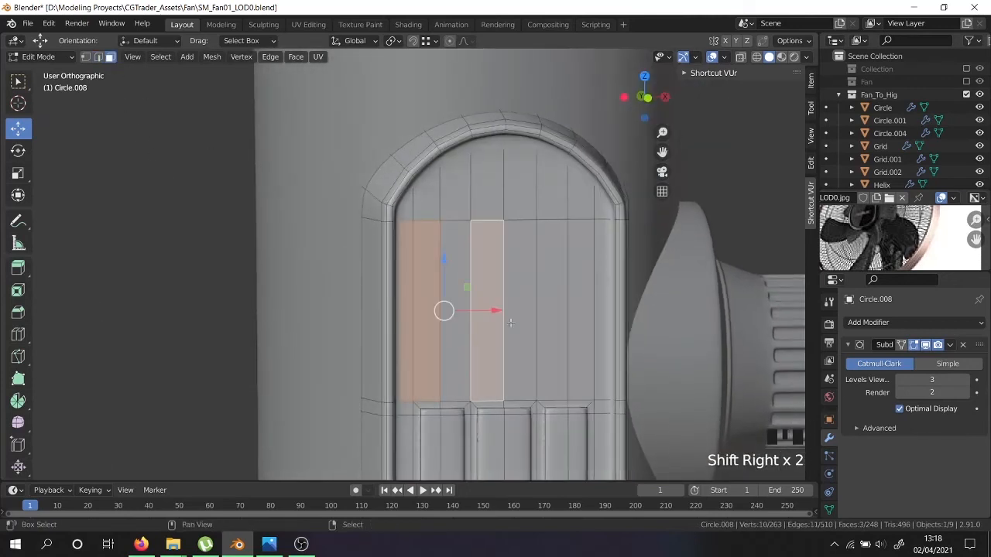
pyautogui.keyDown('shift'); pyautogui.rightClick(457, 322); pyautogui.keyUp('shift')
pyautogui.keyDown('shift'); pyautogui.rightClick(532, 317); pyautogui.keyUp('shift')
pyautogui.keyDown('shift'); pyautogui.rightClick(581, 315); pyautogui.keyUp('shift')
pyautogui.keyDown('shift'); pyautogui.rightClick(588, 312); pyautogui.keyUp('shift')
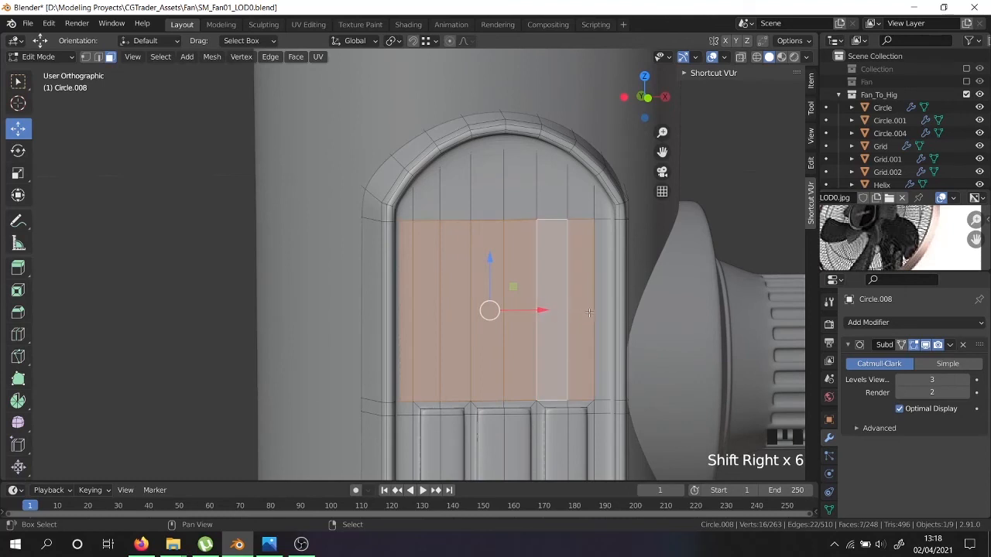
pyautogui.keyDown('shift'); pyautogui.rightClick(601, 312); pyautogui.keyUp('shift')
pyautogui.press('i')
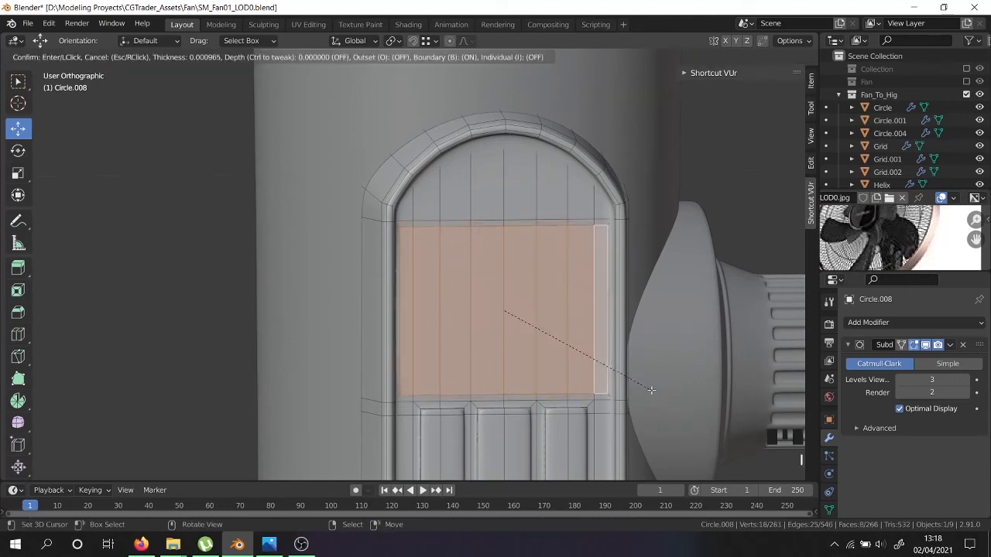
pyautogui.click(653, 388)
# Inset the same face region again with a thickness of 0.000515 m to form a narrow border ring.
pyautogui.moveTo(653, 387); pyautogui.dragTo(534, 380, button='middle')
pyautogui.scroll(2, 533, 380)
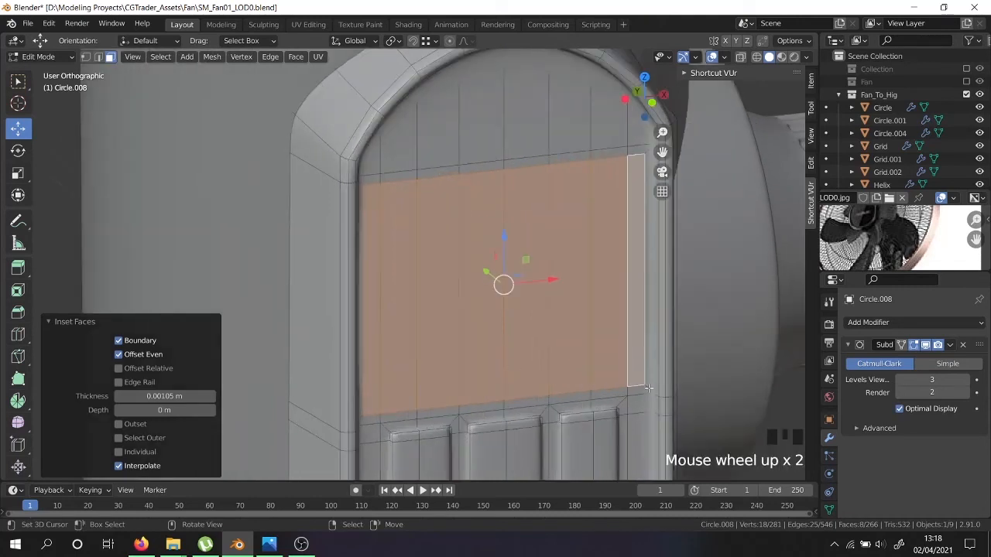
pyautogui.press('i')
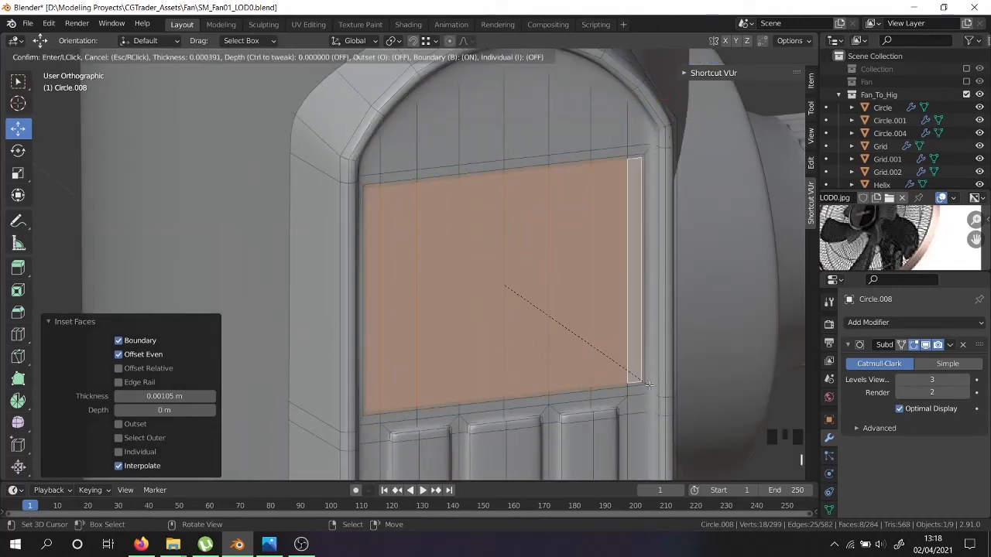
pyautogui.click(644, 384)
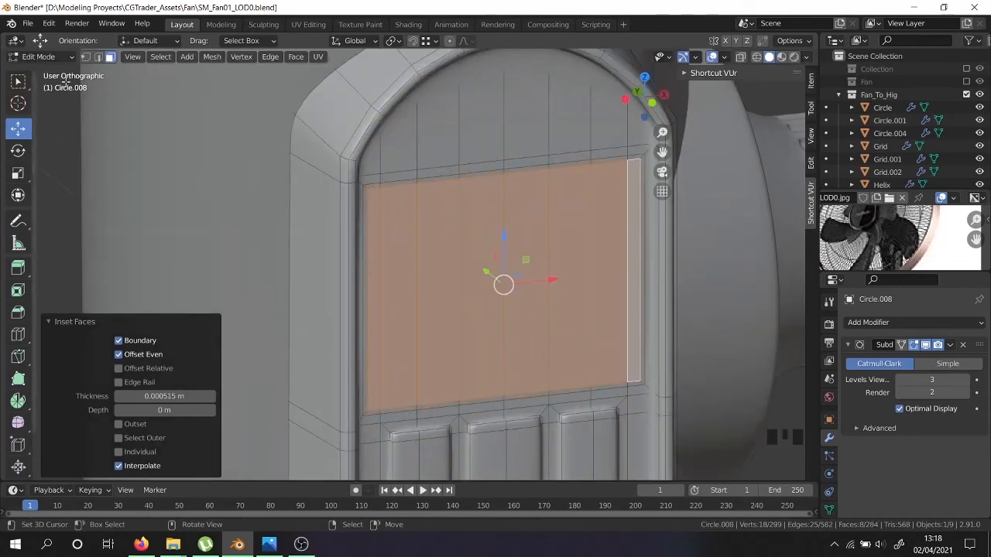
# Extrude the narrow ring of border faces and move it 0.001039 m along Y to sink a rectangular groove.
pyautogui.rightClick(365, 189)
pyautogui.keyDown('alt'); pyautogui.keyDown('shift'); pyautogui.rightClick(371, 184); pyautogui.keyUp('shift'); pyautogui.keyUp('alt')
pyautogui.keyDown('alt'); pyautogui.keyDown('shift'); pyautogui.rightClick(371, 183); pyautogui.keyUp('shift'); pyautogui.keyUp('alt')
pyautogui.keyDown('alt'); pyautogui.keyDown('shift'); pyautogui.rightClick(372, 183); pyautogui.keyUp('shift'); pyautogui.keyUp('alt')
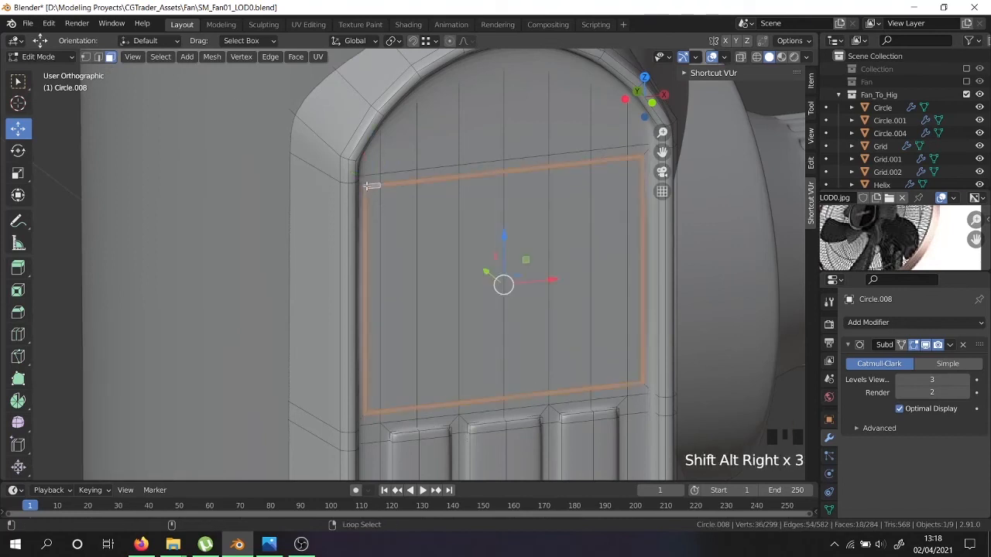
pyautogui.scroll(1, 431, 281)
pyautogui.press('e')
pyautogui.moveTo(499, 276); pyautogui.dragTo(494, 274)
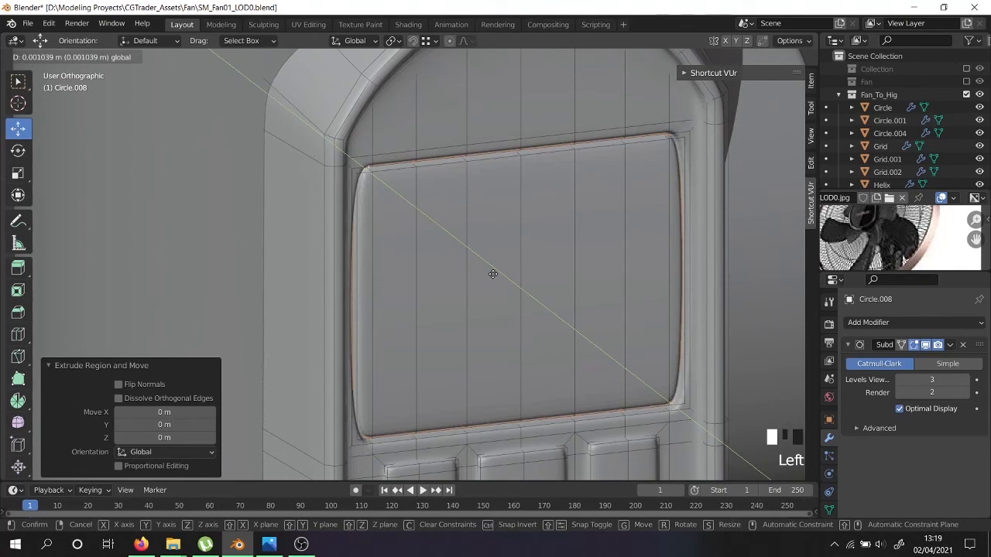
pyautogui.moveTo(493, 274); pyautogui.dragTo(494, 274)
# Add vertical support loop cuts close to both side edges of the grooved rectangle above the buttons.
pyautogui.scroll(5, 551, 307)
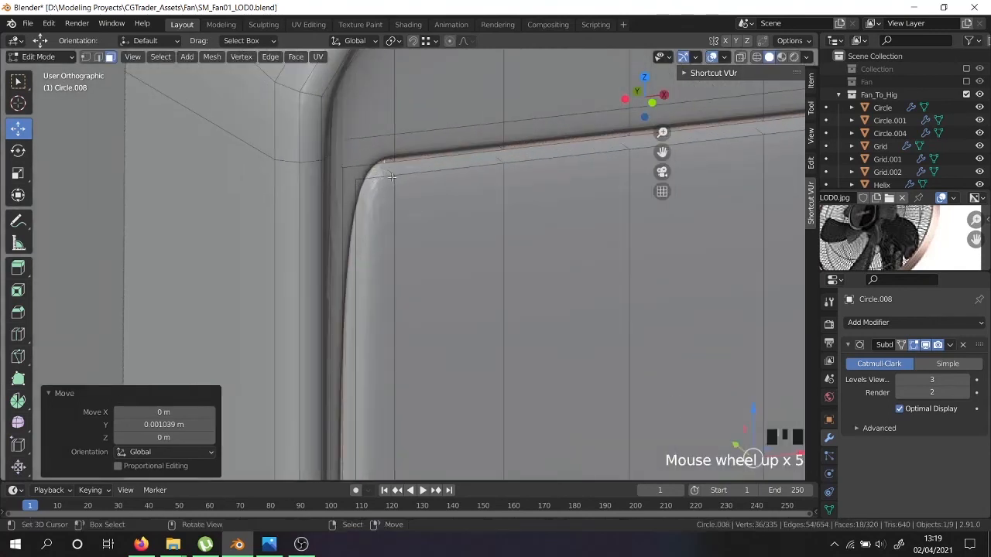
pyautogui.hotkey('ctrl', 'r')
pyautogui.click(380, 177)
pyautogui.hotkey('ctrl', 'r')
pyautogui.scroll(-4, 369, 179)
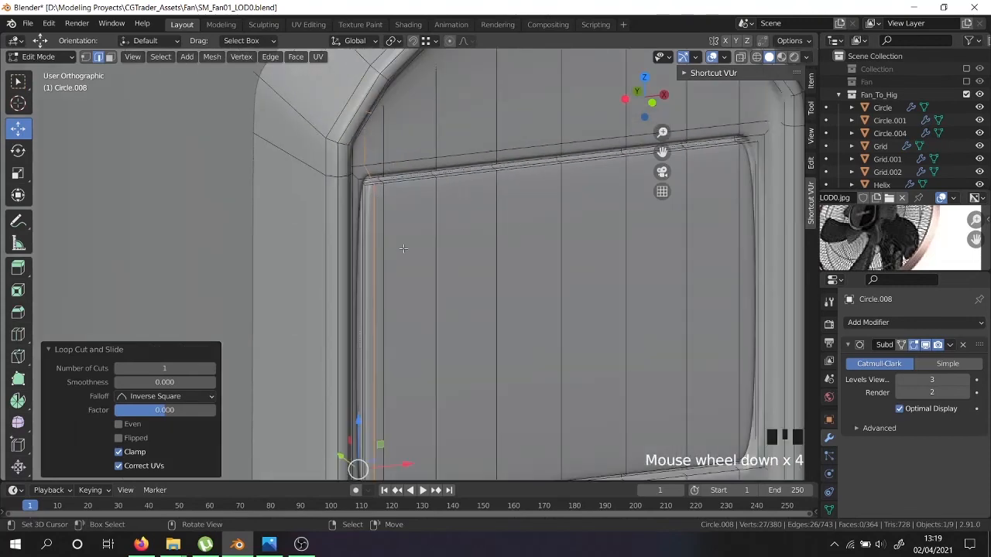
pyautogui.scroll(-4, 665, 232)
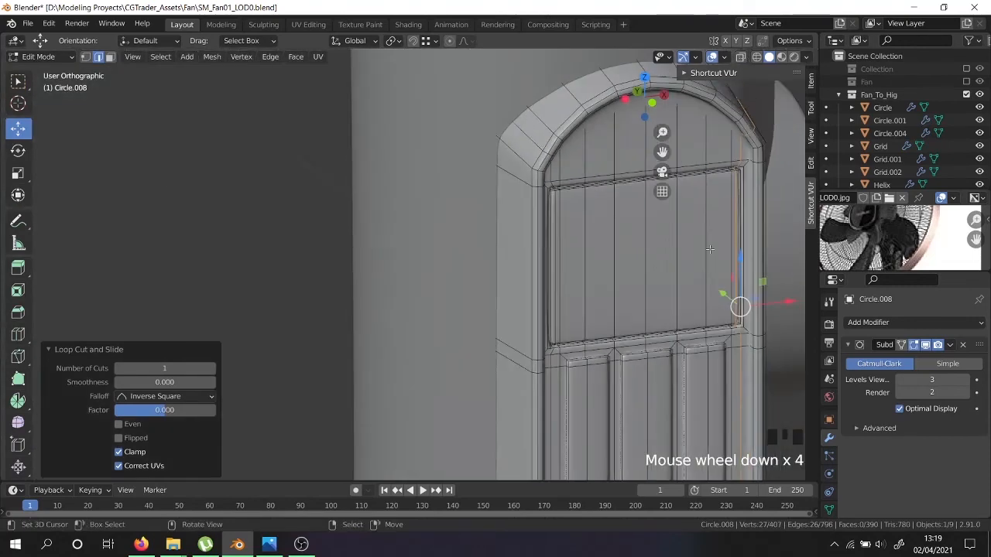
# Add a centred horizontal loop cut across the grooved rectangle and bevel it into two support loops near its upper and lower edges.
pyautogui.moveTo(665, 233); pyautogui.dragTo(624, 252, button='middle')
pyautogui.scroll(4, 624, 252)
pyautogui.hotkey('ctrl', 'r')
pyautogui.click(511, 267)
pyautogui.rightClick(621, 318)
pyautogui.scroll(-4, 621, 318)
pyautogui.hotkey('ctrl', 'b')
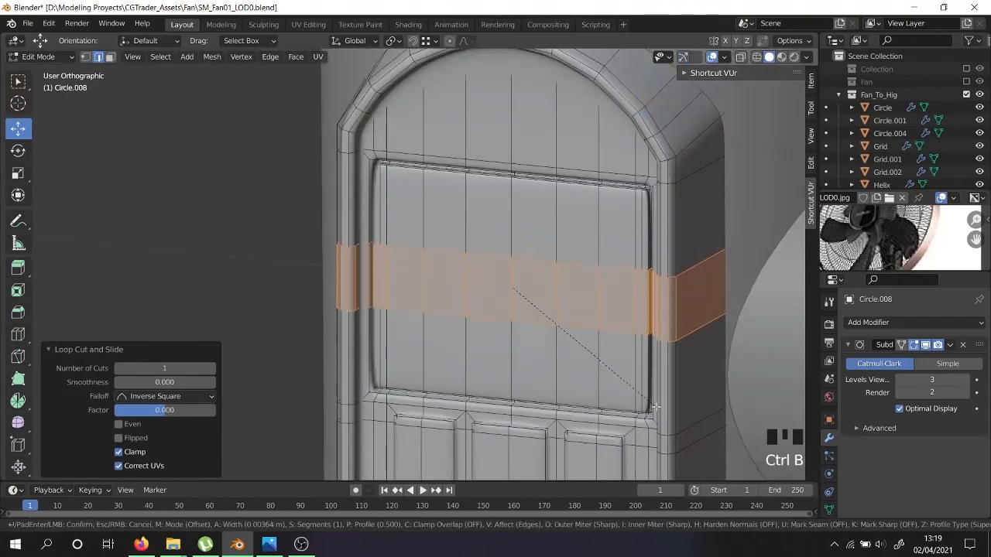
pyautogui.click(725, 442)
# Return to Object Mode, examine the smoothed control panel and the whole fan, and save the file.
pyautogui.press('Tab')
pyautogui.scroll(-3, 542, 306)
pyautogui.moveTo(531, 301); pyautogui.dragTo(516, 353, button='middle')
pyautogui.scroll(-5, 583, 282)
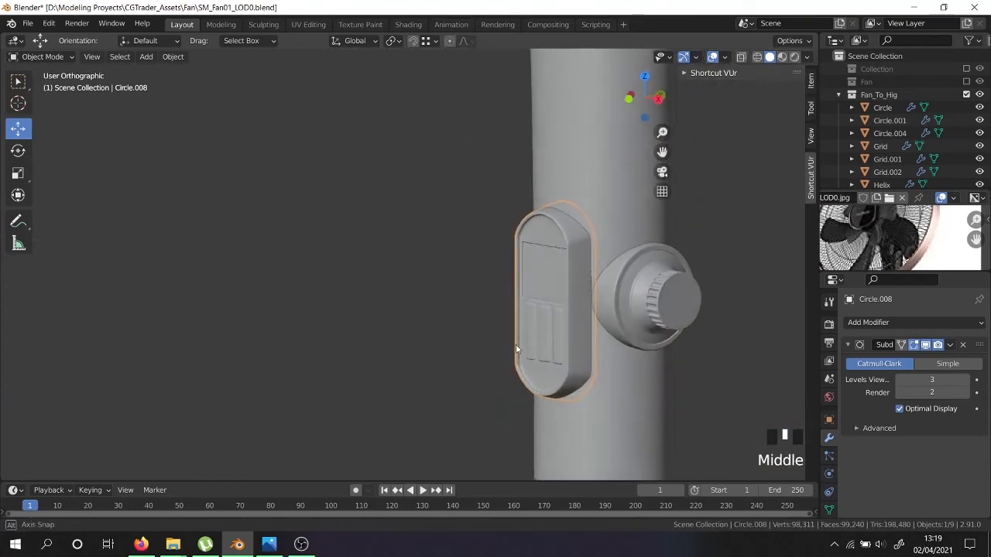
pyautogui.scroll(-9, 550, 314)
pyautogui.moveTo(551, 324); pyautogui.dragTo(517, 283, button='middle')
pyautogui.scroll(-3, 558, 271)
pyautogui.scroll(-1, 565, 240)
pyautogui.scroll(5, 551, 232)
pyautogui.scroll(-5, 532, 354)
pyautogui.keyDown('shift'); pyautogui.moveTo(532, 354); pyautogui.dragTo(580, 312, button='middle'); pyautogui.keyUp('shift')
pyautogui.scroll(2, 514, 265)
pyautogui.hotkey('ctrl', 's')
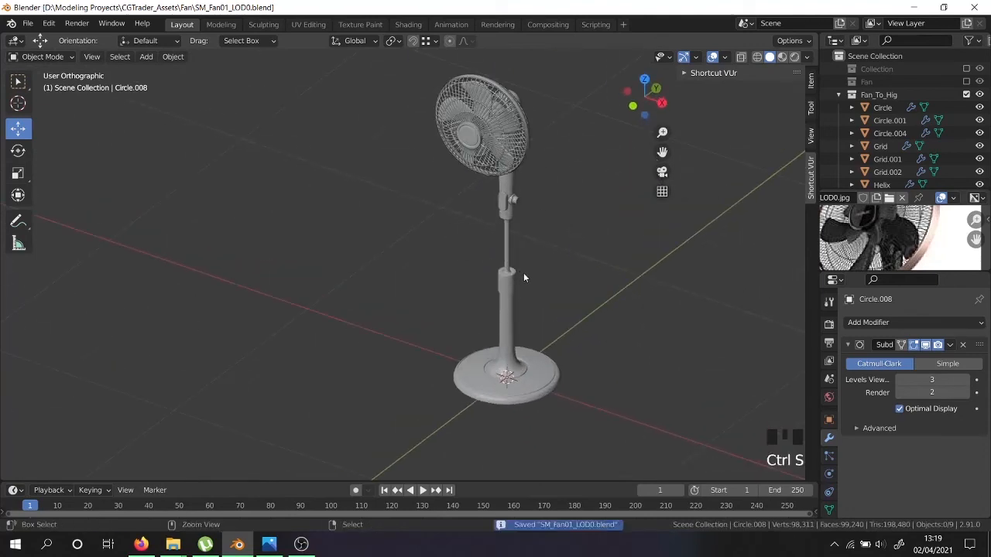
# Select all the fan's objects, start a Wavefront (.obj) export, and begin editing its file name.
pyautogui.press('a')
pyautogui.press('a')
pyautogui.press('a')
pyautogui.press('a')
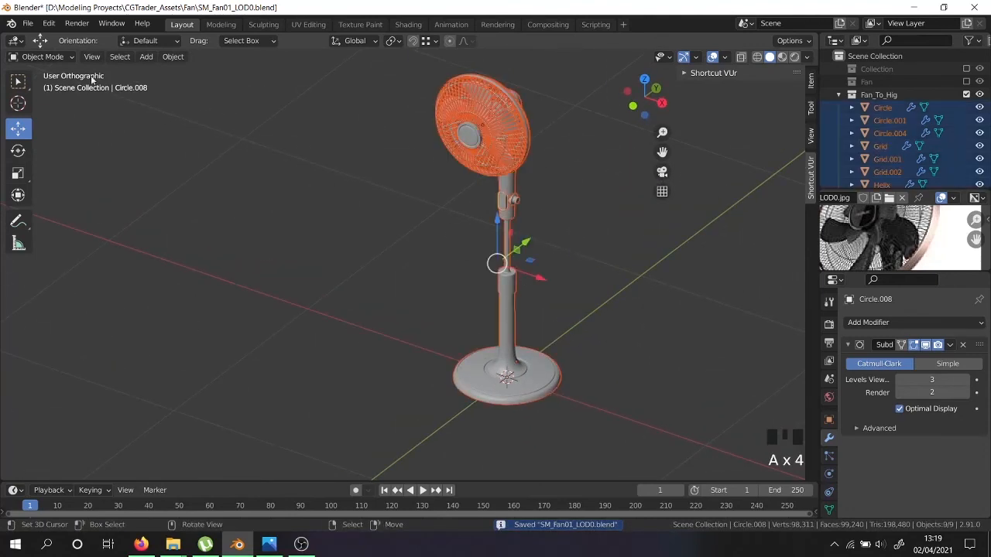
pyautogui.click(27, 24)
pyautogui.moveTo(75, 227)
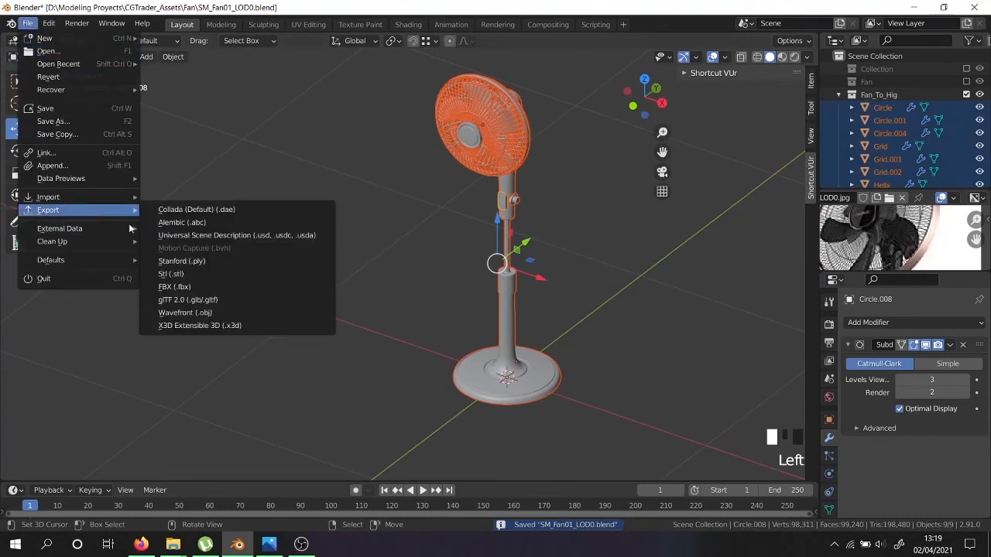
pyautogui.click(216, 313)
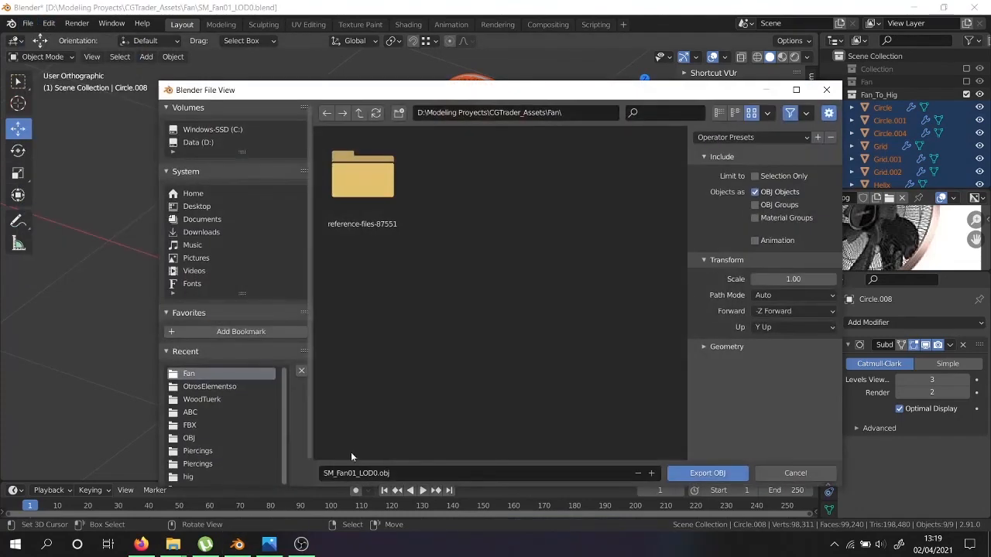
pyautogui.click(356, 473)
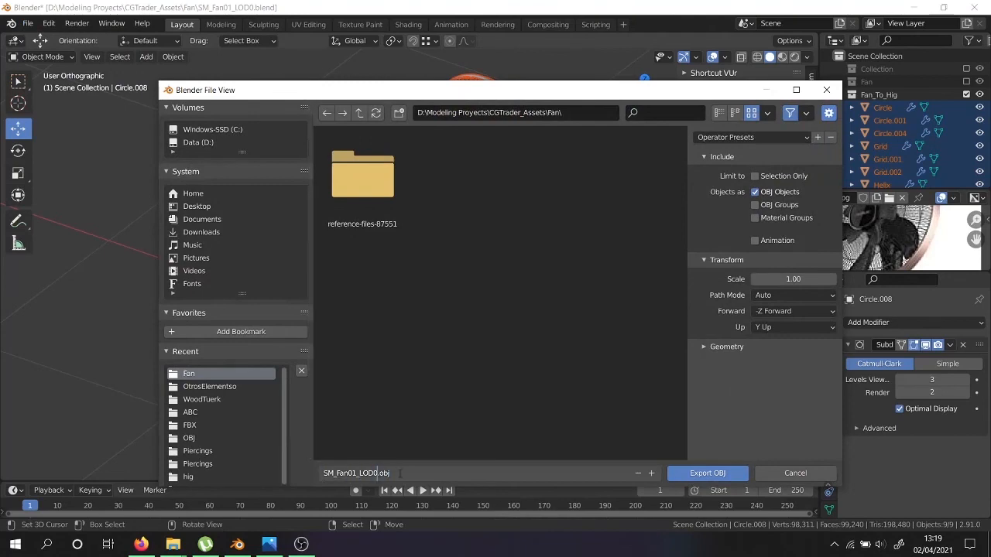